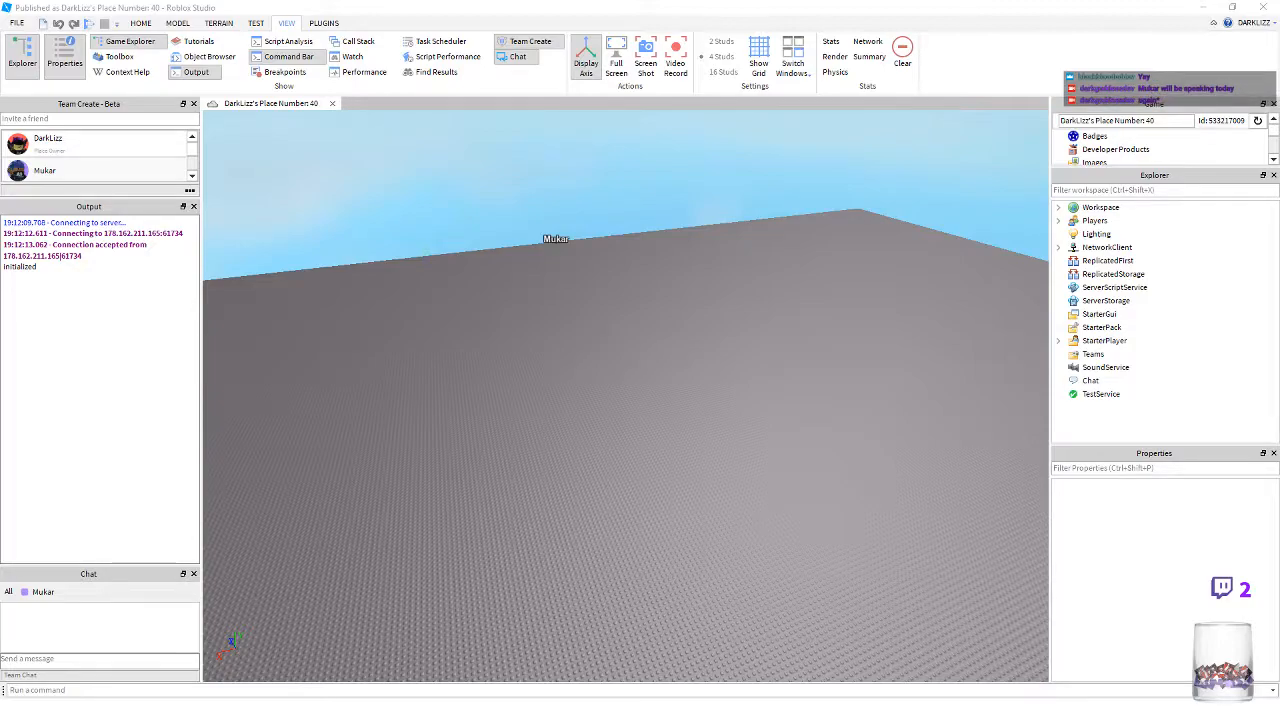
{"action": "left_click", "coordinate": [237, 481]}
{"action": "right_click_drag", "start_coordinate": [237, 481], "coordinate": [423, 458]}
{"action": "key", "text": "a"}
{"action": "key", "text": "w"}
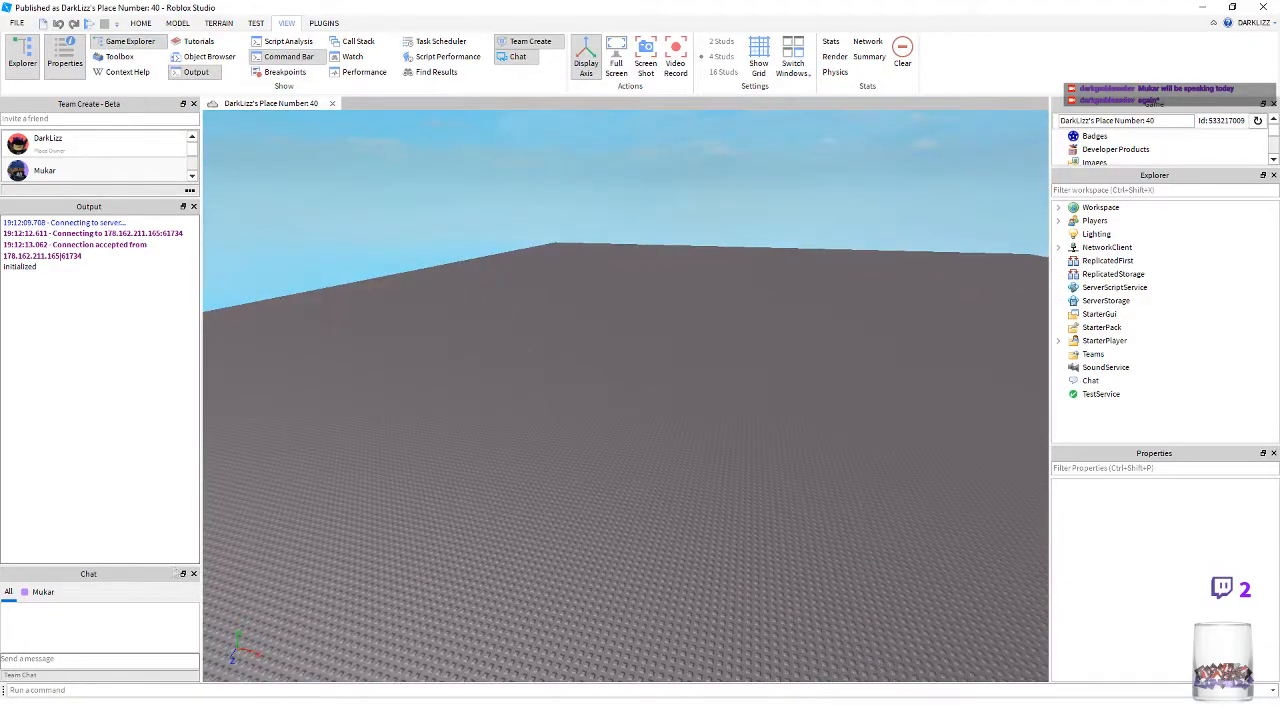
{"action": "key", "text": "alt+Tab"}
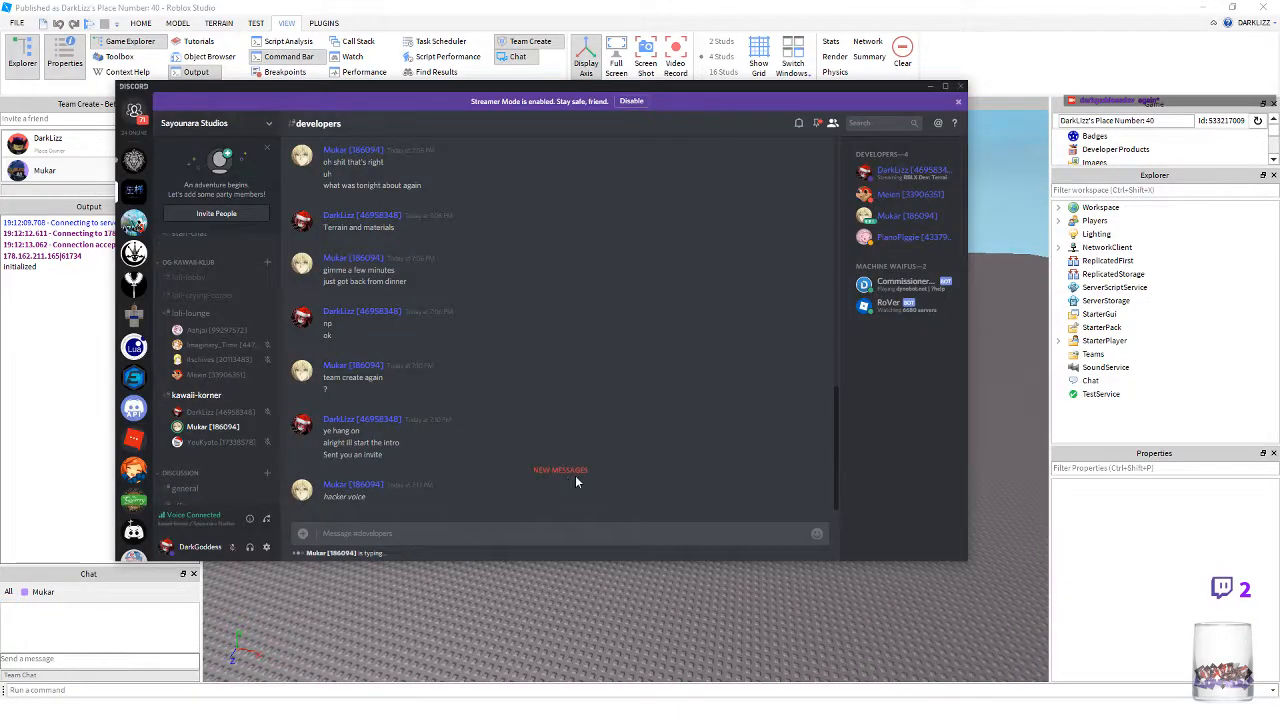
{"action": "left_click_drag", "start_coordinate": [573, 89], "coordinate": [0, 190]}
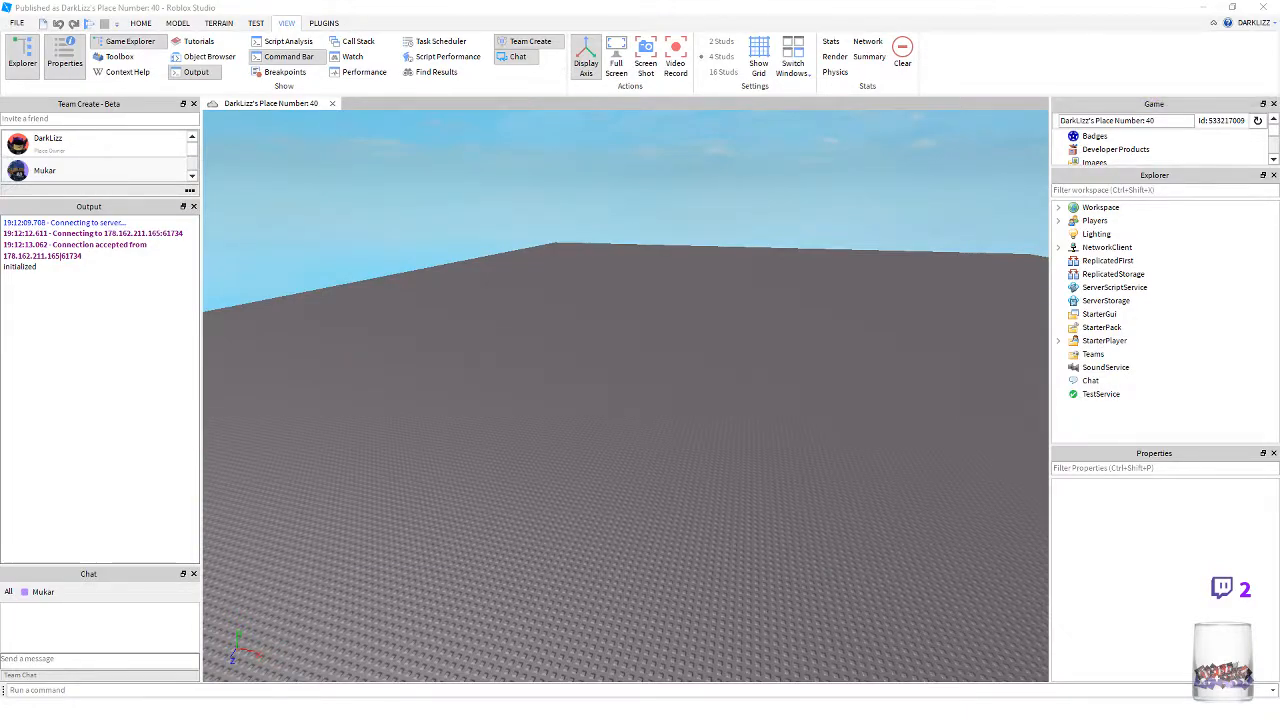
{"action": "key", "text": "alt+Tab"}
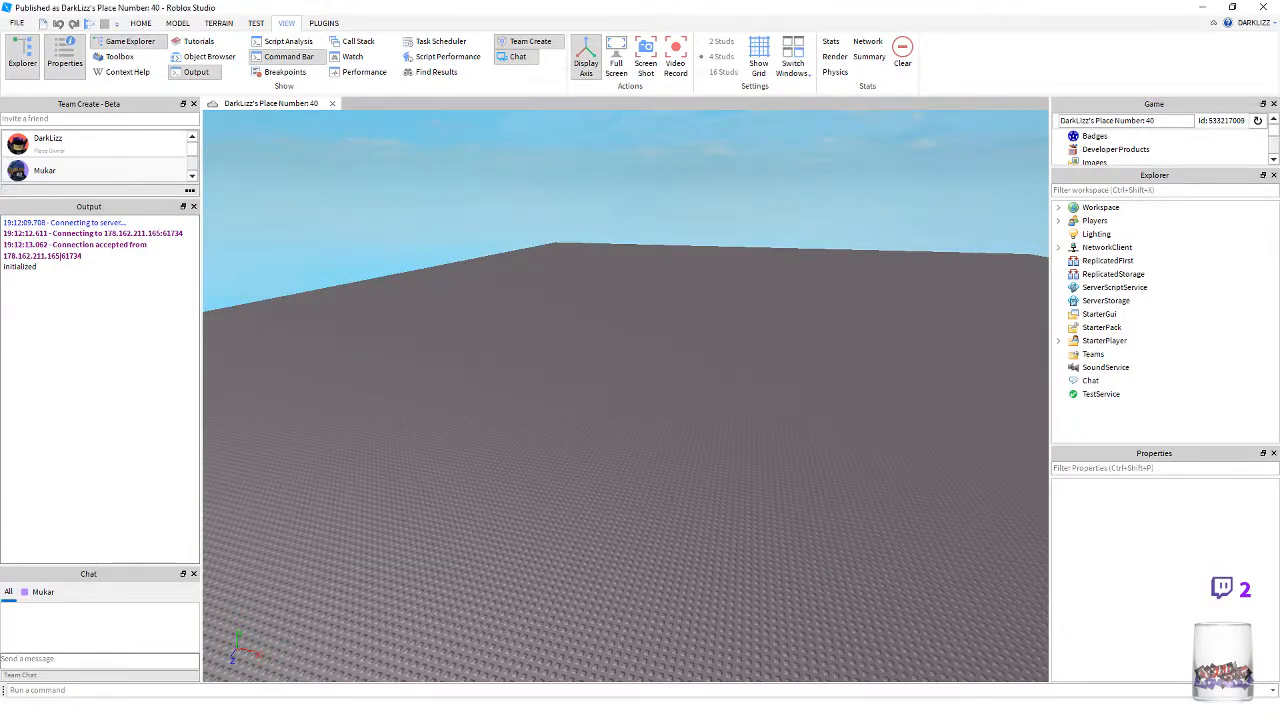
{"action": "key", "text": "alt+Tab"}
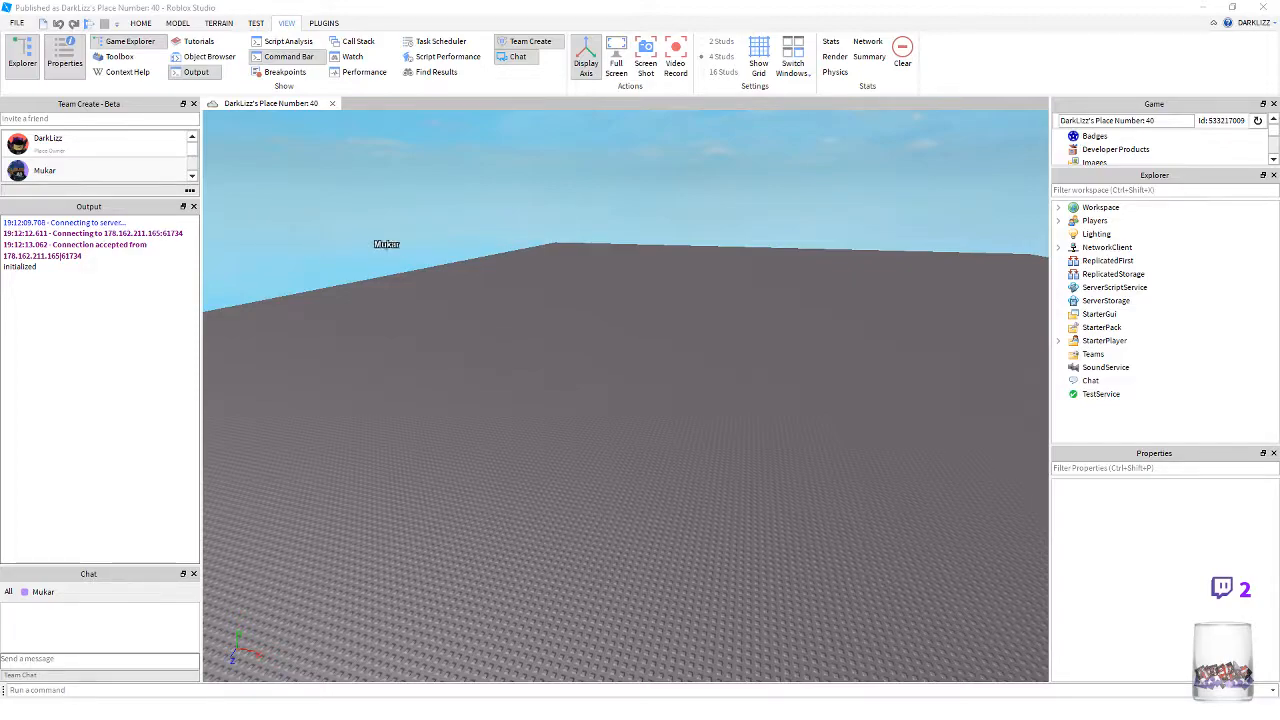
{"action": "right_click_drag", "start_coordinate": [428, 348], "coordinate": [428, 346]}
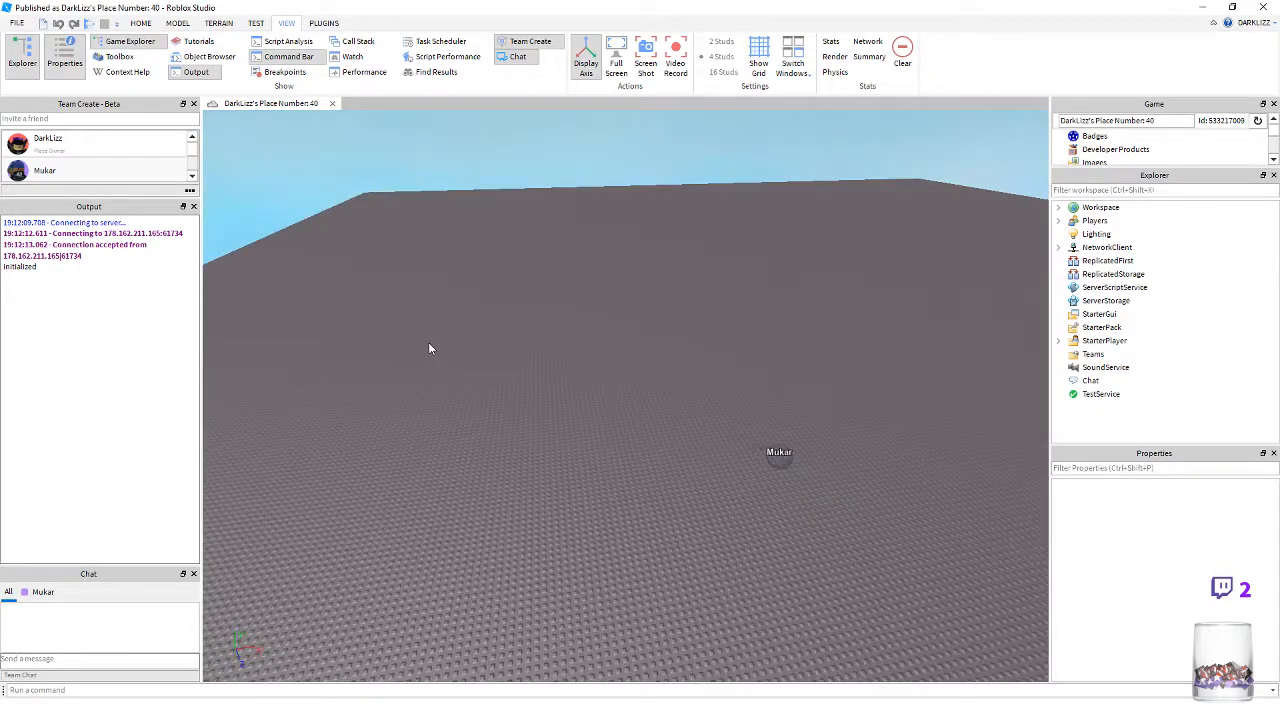
{"action": "right_click", "coordinate": [428, 346]}
{"action": "left_click", "coordinate": [398, 232]}
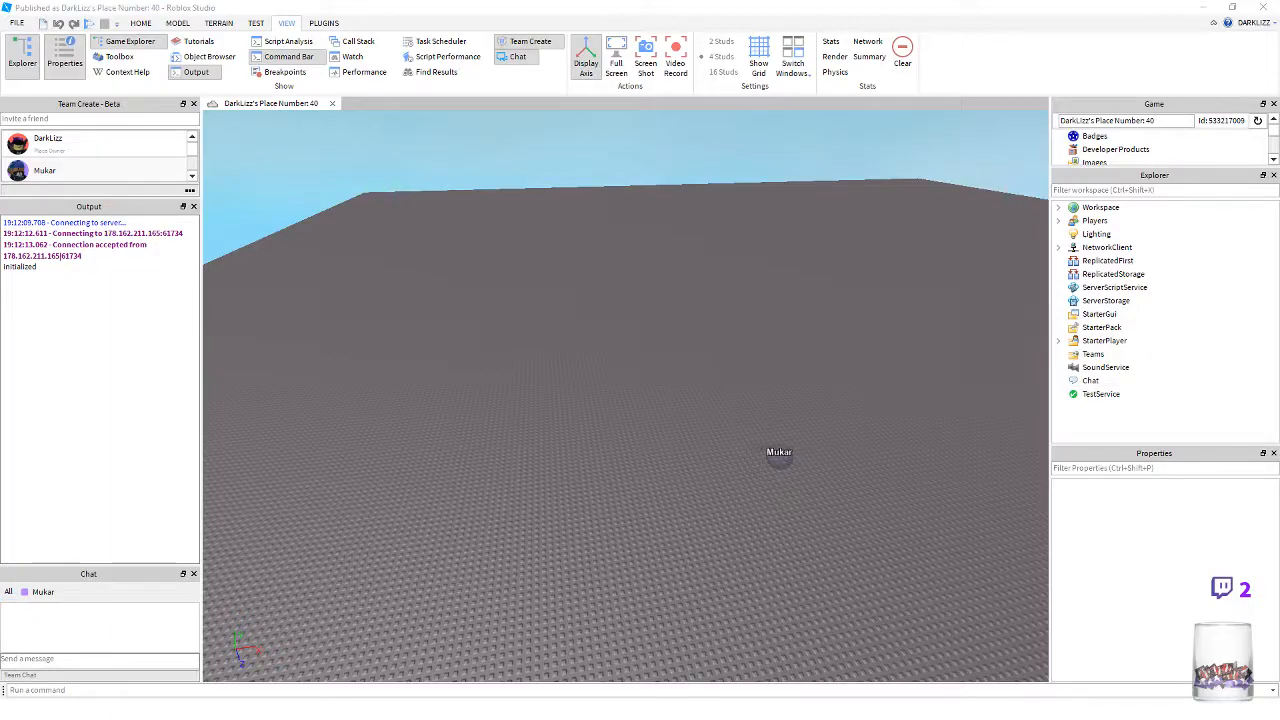
{"action": "right_click_drag", "start_coordinate": [508, 392], "coordinate": [506, 388]}
{"action": "right_click", "coordinate": [506, 388]}
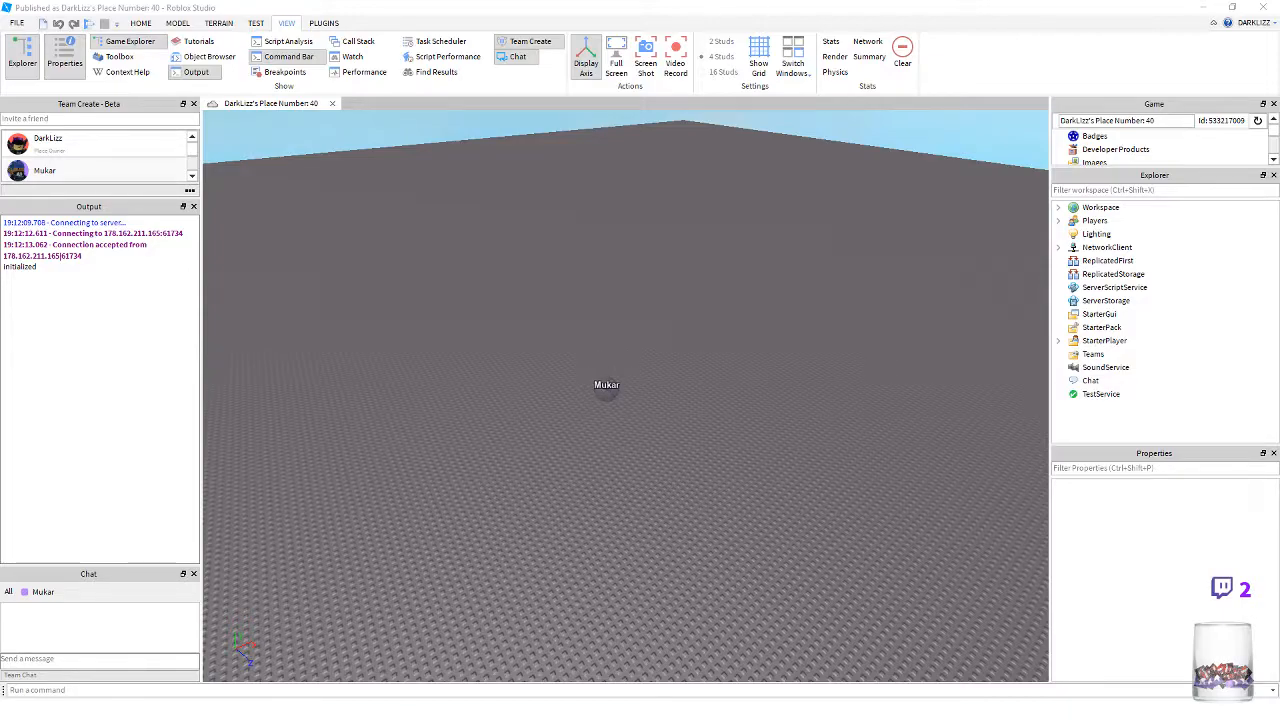
{"action": "left_click", "coordinate": [759, 322]}
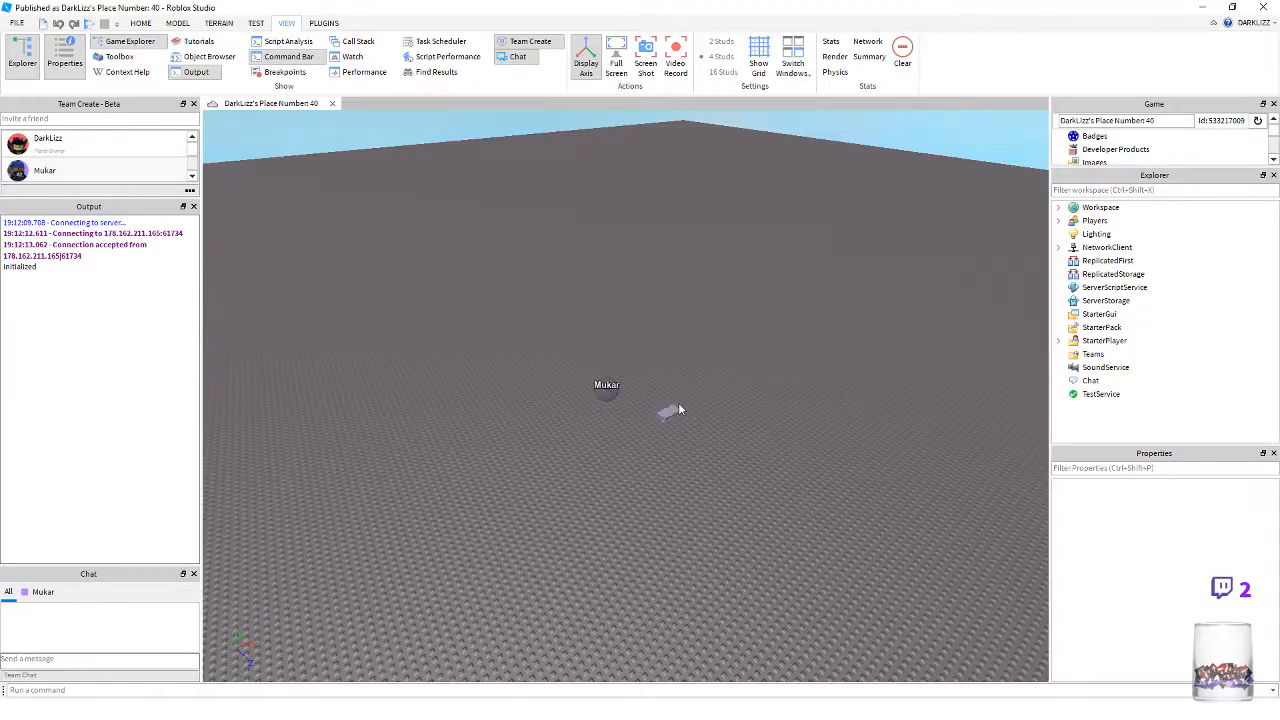
{"action": "right_click_drag", "start_coordinate": [679, 405], "coordinate": [687, 409]}
{"action": "left_click", "coordinate": [218, 23]}
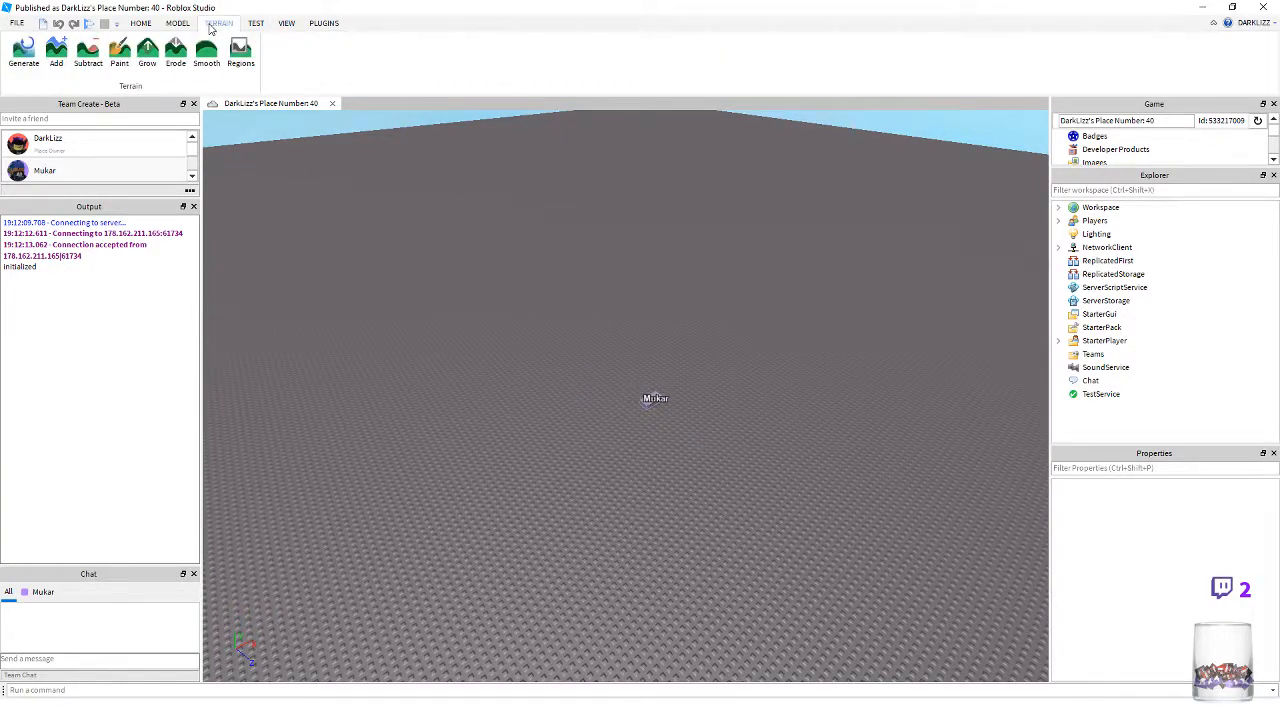
{"action": "left_click", "coordinate": [142, 25]}
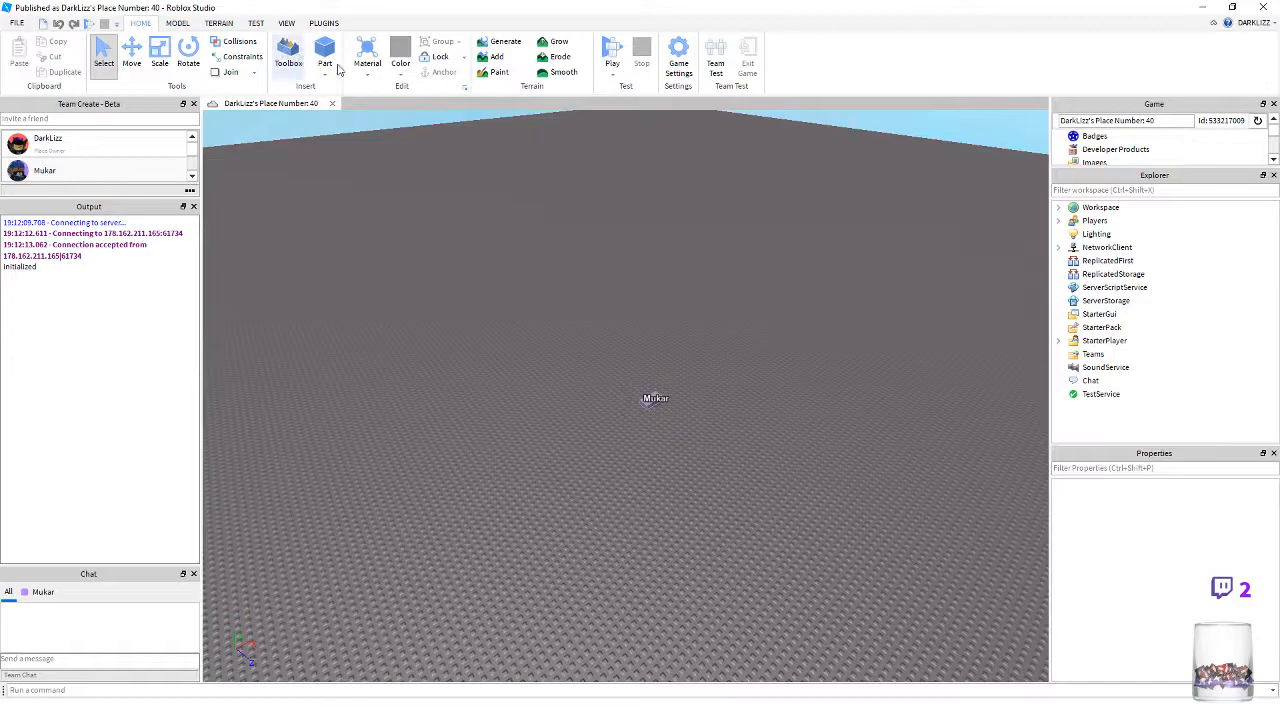
{"action": "left_click", "coordinate": [286, 76]}
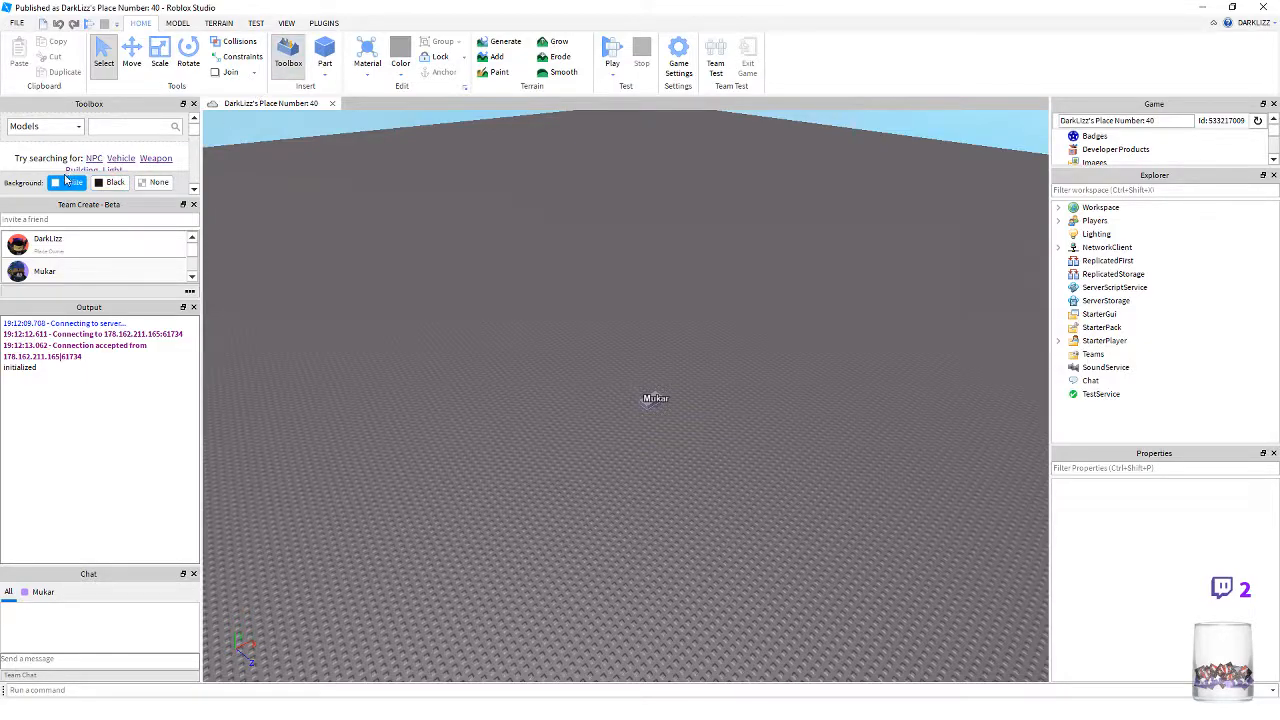
{"action": "left_click", "coordinate": [288, 58]}
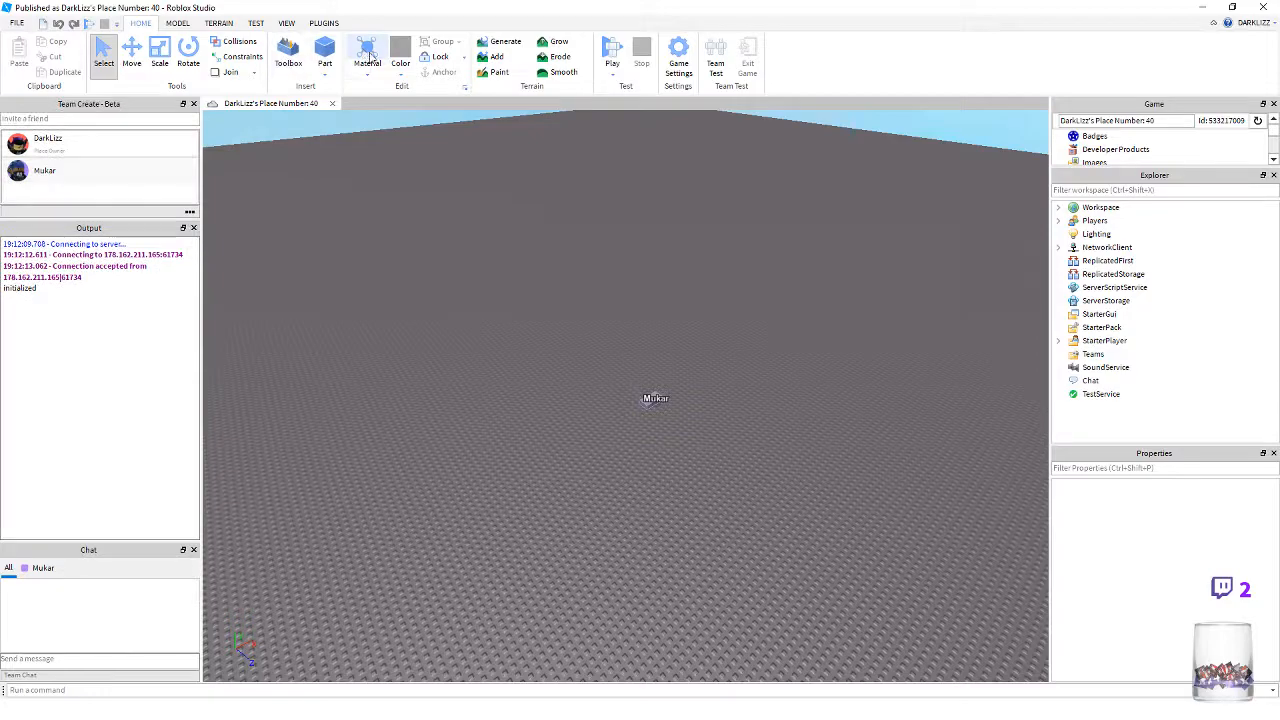
- Look through the list of available part materials and examine the sample part on the baseplate up close
{"action": "left_click", "coordinate": [367, 60]}
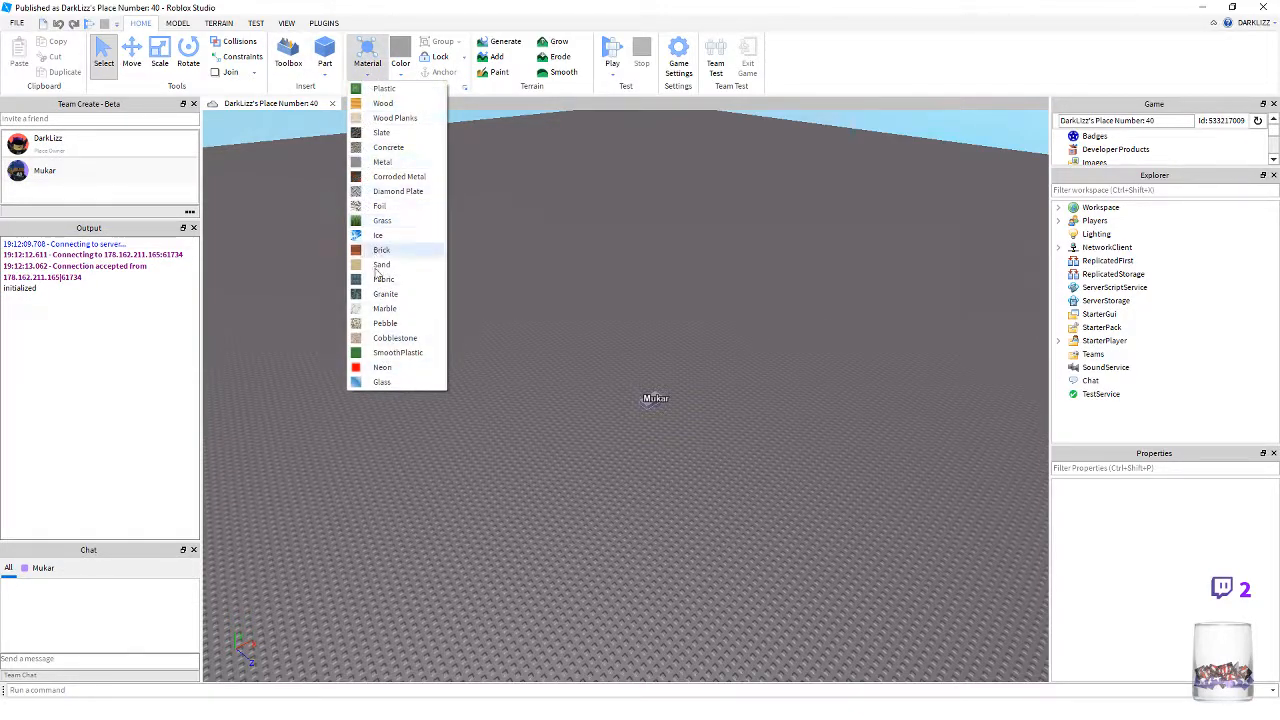
{"action": "left_click", "coordinate": [506, 507]}
{"action": "key", "text": "w"}
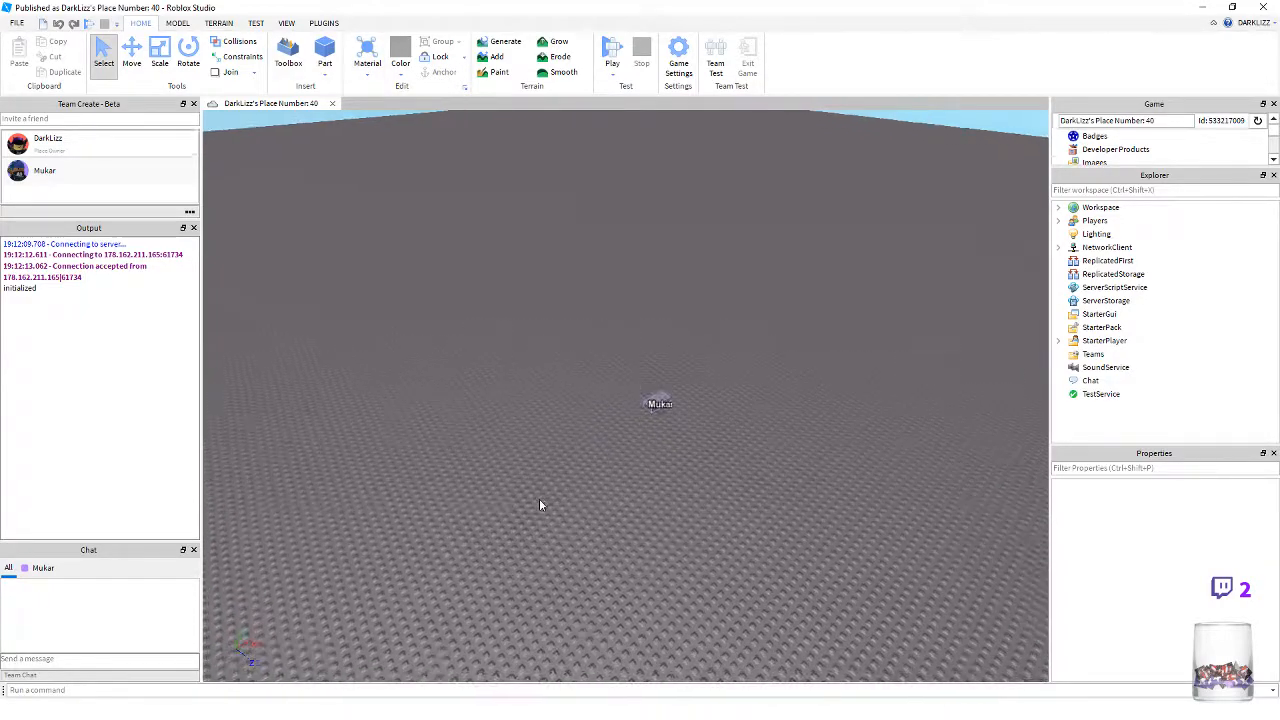
{"action": "key", "text": "w"}
{"action": "right_click_drag", "start_coordinate": [539, 500], "coordinate": [539, 500]}
{"action": "key", "text": "s"}
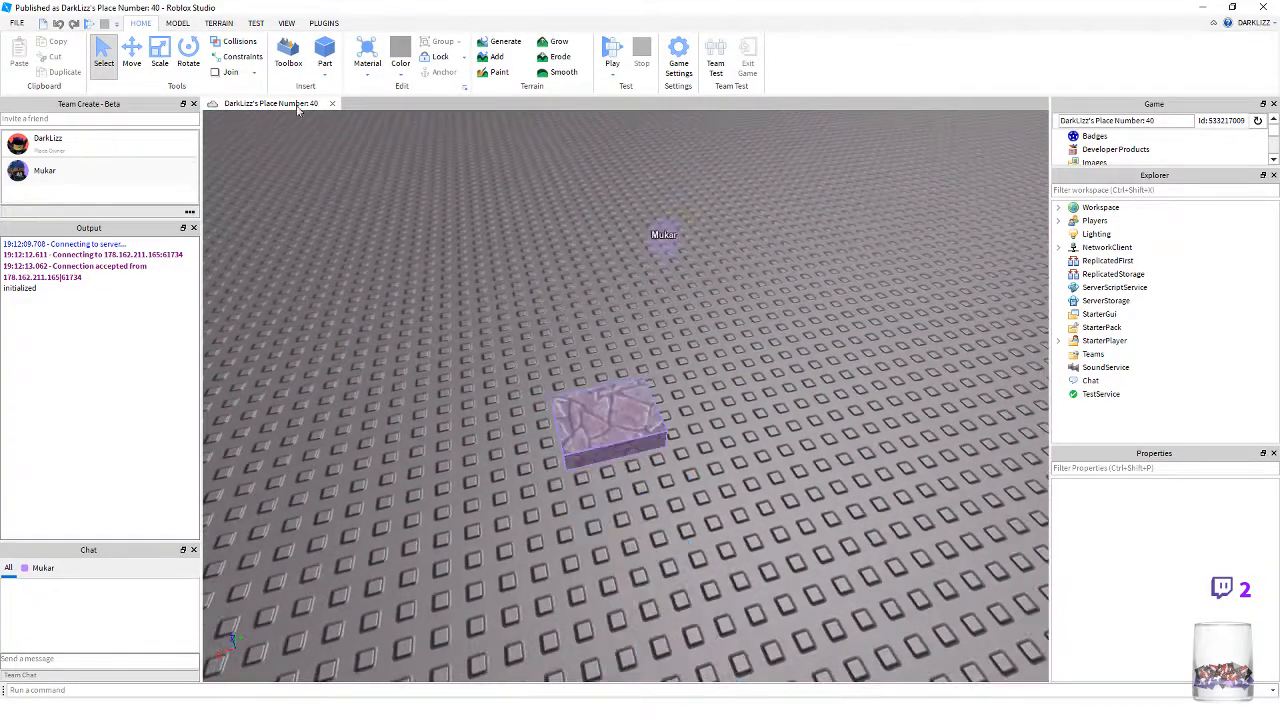
{"action": "key", "text": "w"}
{"action": "left_click", "coordinate": [367, 58]}
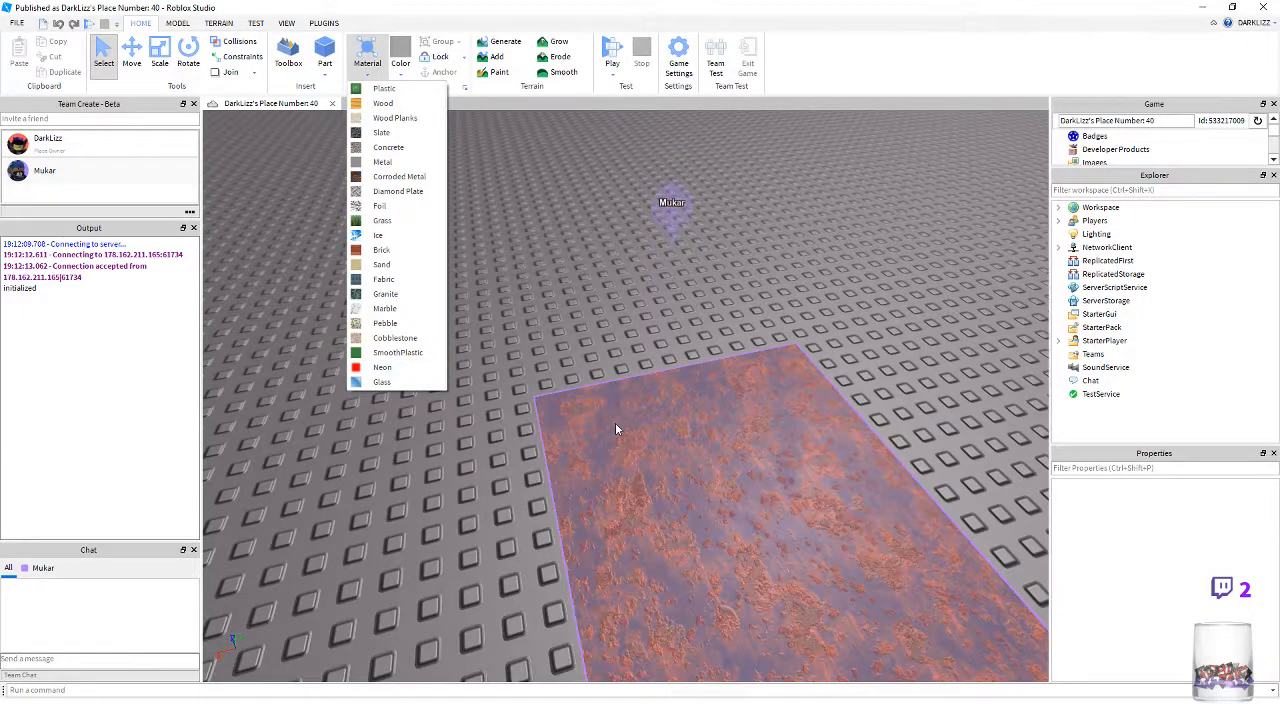
- Select the large part on the baseplate and set its material to Glass
{"action": "left_click", "coordinate": [756, 463]}
{"action": "right_click_drag", "start_coordinate": [578, 256], "coordinate": [620, 256]}
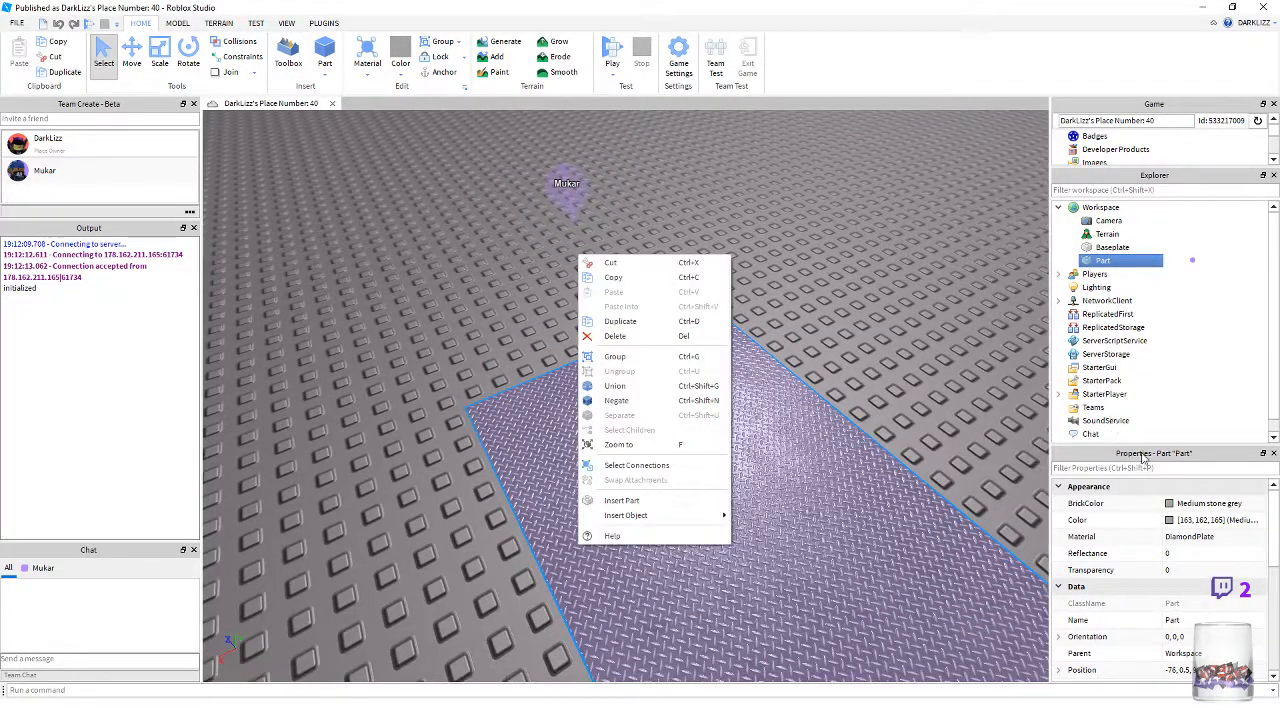
{"action": "left_click", "coordinate": [768, 292]}
{"action": "left_click", "coordinate": [800, 450]}
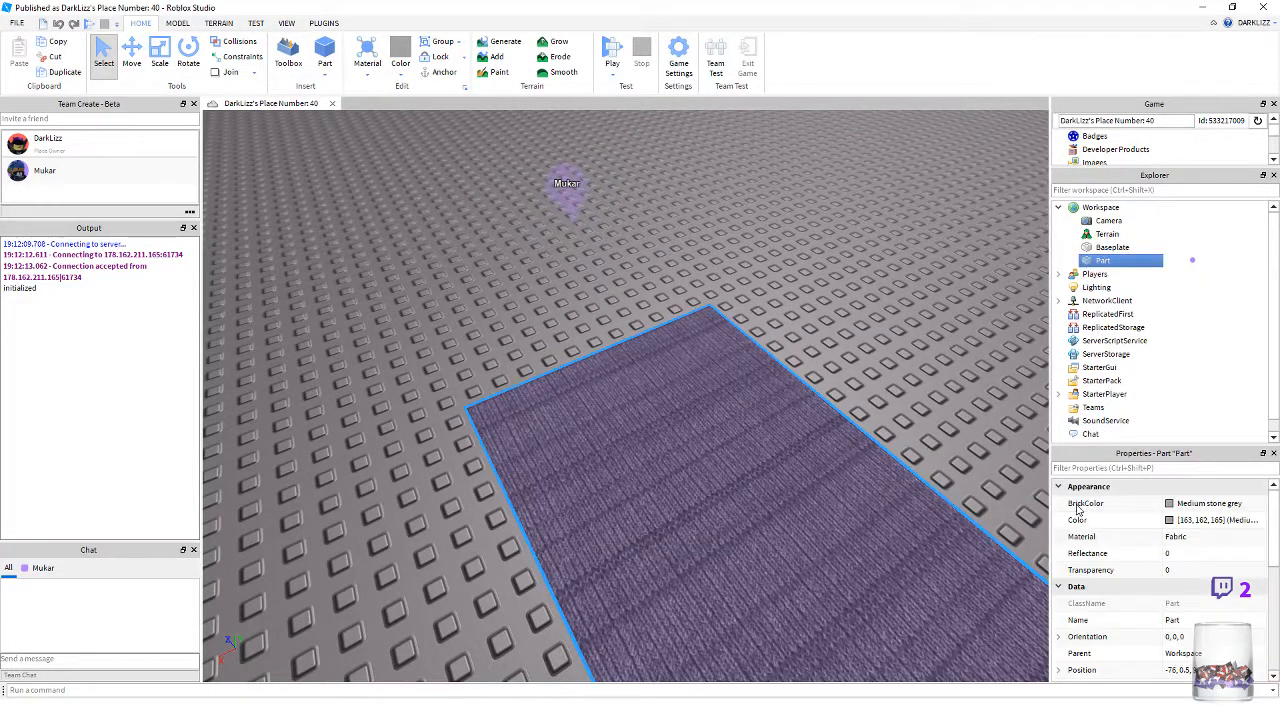
{"action": "left_click", "coordinate": [1258, 541]}
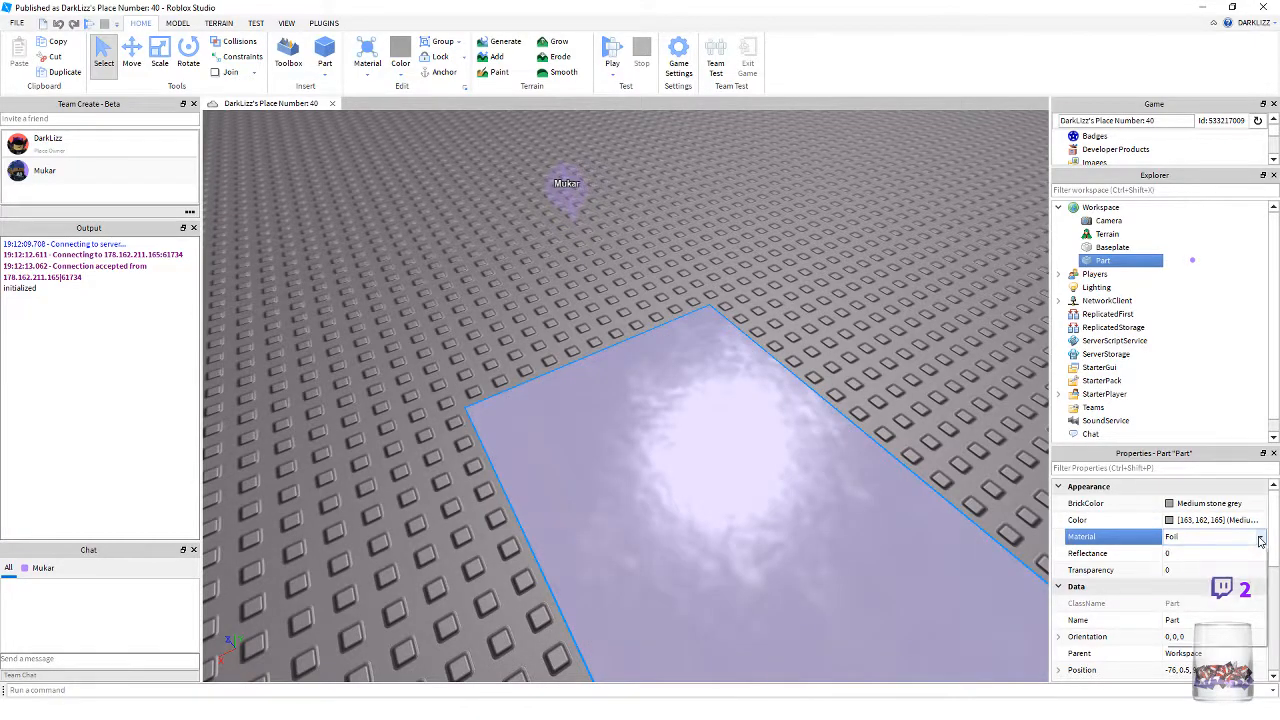
{"action": "left_click", "coordinate": [1260, 541]}
{"action": "scroll", "coordinate": [1214, 610], "scroll_direction": "down", "scroll_amount": 1}
{"action": "left_click", "coordinate": [1192, 610]}
- Examine the surface and reflections of the glass part from near and far
{"action": "right_click_drag", "start_coordinate": [856, 371], "coordinate": [801, 346]}
{"action": "scroll", "coordinate": [802, 347], "scroll_direction": "up", "scroll_amount": 3}
{"action": "scroll", "coordinate": [802, 347], "scroll_direction": "down", "scroll_amount": 3}
{"action": "scroll", "coordinate": [802, 347], "scroll_direction": "up", "scroll_amount": 3}
{"action": "scroll", "coordinate": [801, 346], "scroll_direction": "down", "scroll_amount": 4}
{"action": "scroll", "coordinate": [801, 346], "scroll_direction": "up", "scroll_amount": 3}
{"action": "scroll", "coordinate": [801, 346], "scroll_direction": "up", "scroll_amount": 1}
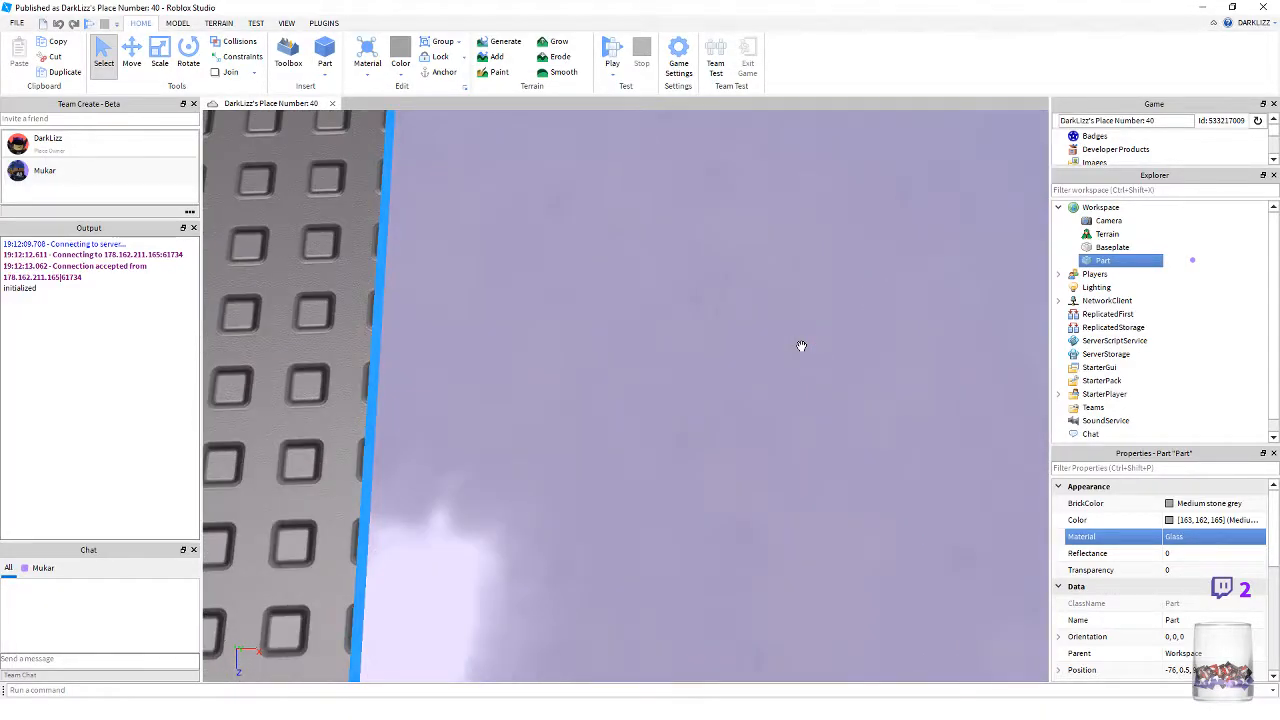
{"action": "scroll", "coordinate": [801, 346], "scroll_direction": "up", "scroll_amount": 2}
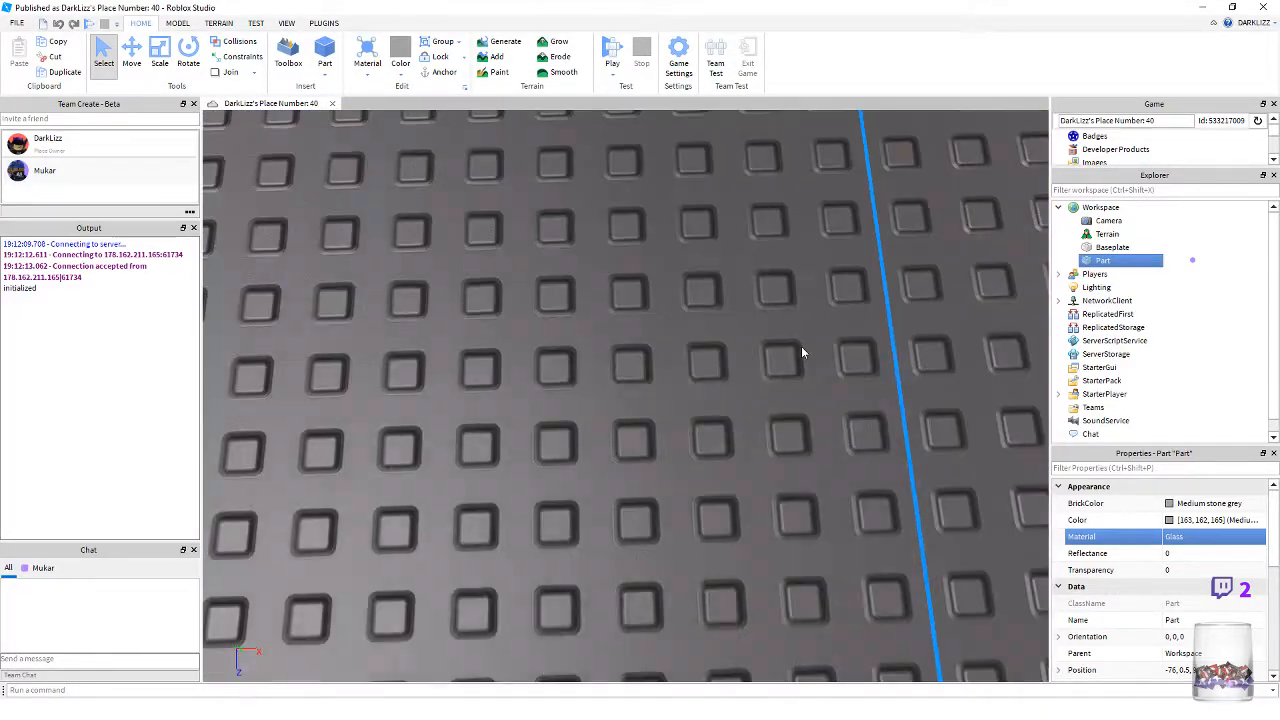
{"action": "scroll", "coordinate": [801, 346], "scroll_direction": "down", "scroll_amount": 6}
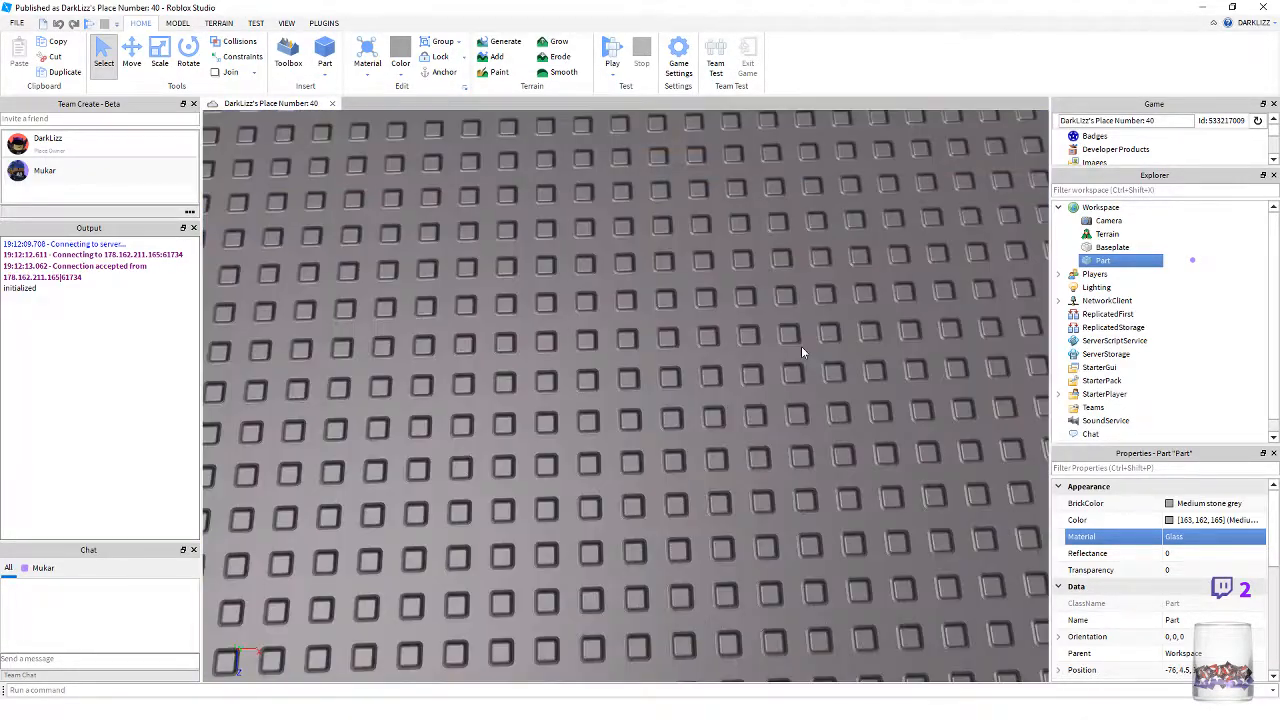
{"action": "right_click_drag", "start_coordinate": [801, 346], "coordinate": [806, 348]}
{"action": "scroll", "coordinate": [801, 346], "scroll_direction": "up", "scroll_amount": 4}
{"action": "scroll", "coordinate": [801, 346], "scroll_direction": "up", "scroll_amount": 1}
{"action": "scroll", "coordinate": [801, 346], "scroll_direction": "down", "scroll_amount": 1}
{"action": "scroll", "coordinate": [801, 347], "scroll_direction": "down", "scroll_amount": 2}
{"action": "scroll", "coordinate": [801, 347], "scroll_direction": "up", "scroll_amount": 3}
{"action": "scroll", "coordinate": [801, 346], "scroll_direction": "up", "scroll_amount": 2}
{"action": "scroll", "coordinate": [801, 346], "scroll_direction": "down", "scroll_amount": 2}
- Examine how the red barrel looks through the wide semi-transparent glass part from several sides
{"action": "key", "text": "a"}
{"action": "key", "text": "d"}
{"action": "key", "text": "w"}
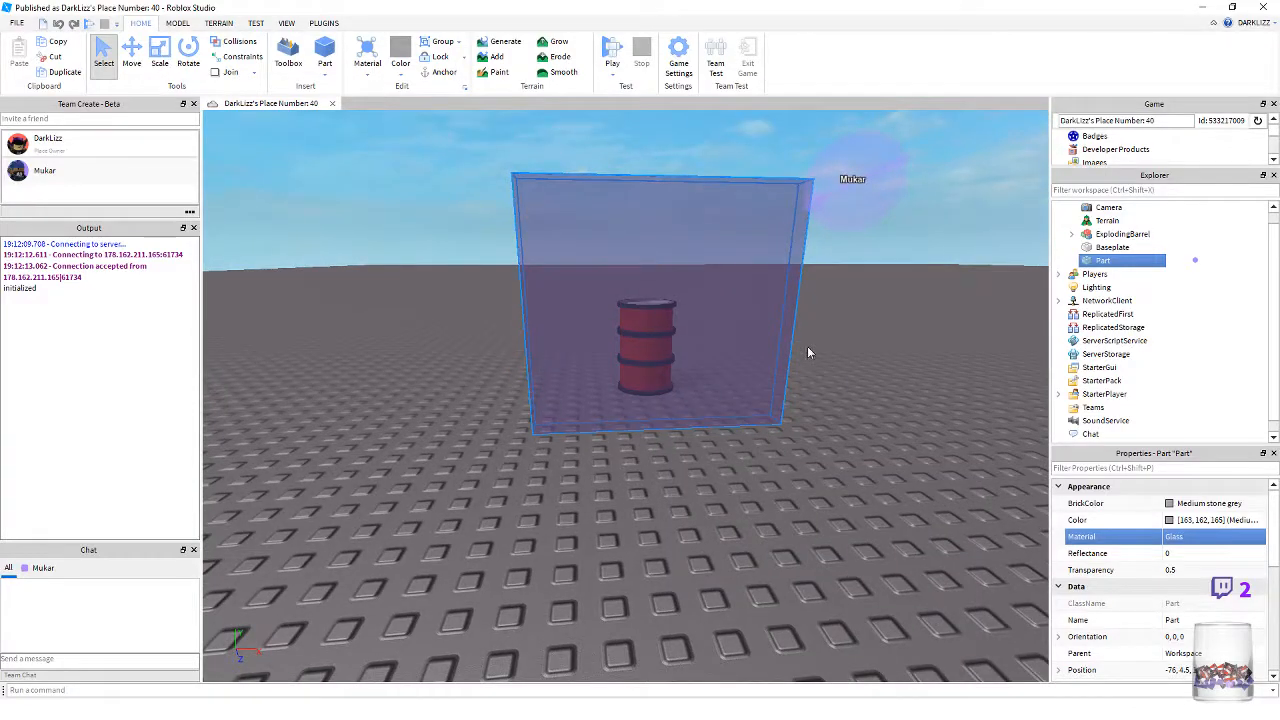
{"action": "key", "text": "w"}
{"action": "key", "text": "s"}
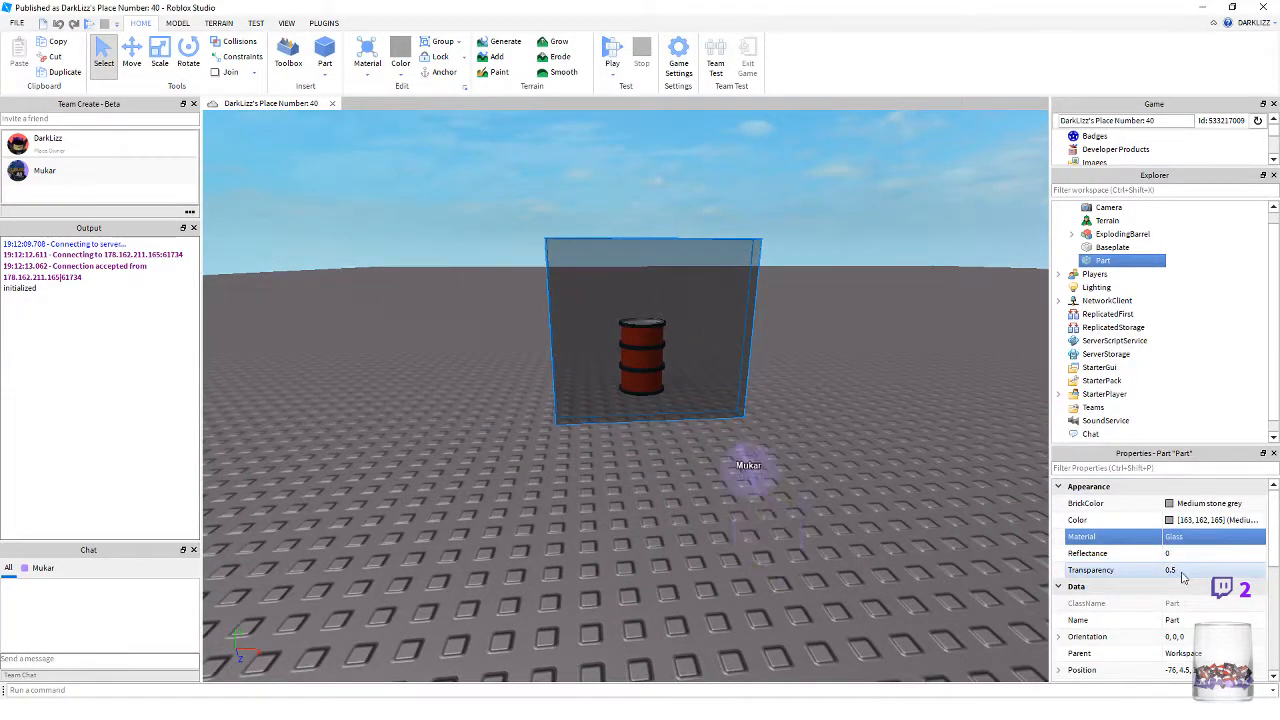
{"action": "right_click", "coordinate": [628, 420]}
{"action": "left_click", "coordinate": [556, 463]}
{"action": "key", "text": "d"}
{"action": "right_click_drag", "start_coordinate": [556, 463], "coordinate": [554, 457]}
{"action": "key", "text": "a"}
{"action": "key", "text": "a"}
{"action": "key", "text": "d"}
{"action": "key", "text": "a"}
{"action": "key", "text": "w"}
{"action": "key", "text": "d"}
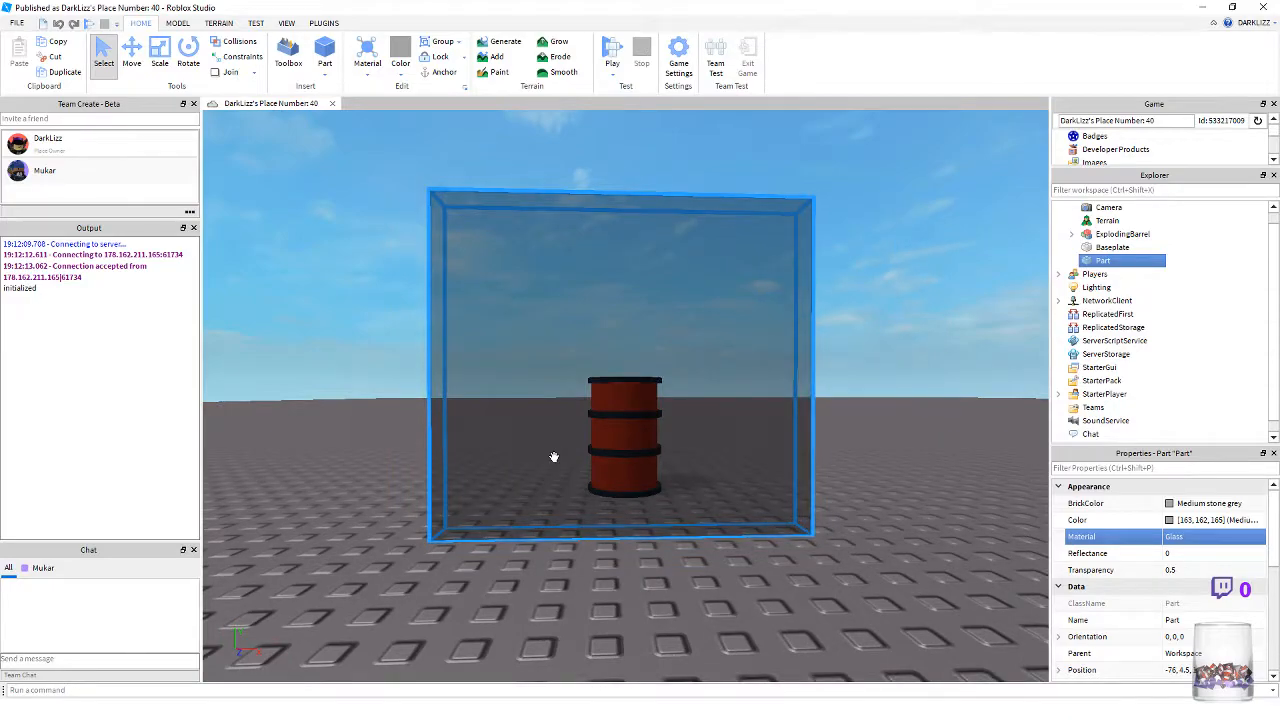
- Inspect the red barrel through the narrow glass part from a distance and up close
{"action": "key", "text": "s"}
{"action": "key", "text": "w"}
{"action": "right_click_drag", "start_coordinate": [554, 457], "coordinate": [554, 457]}
{"action": "key", "text": "s"}
{"action": "key", "text": "d"}
{"action": "key", "text": "w"}
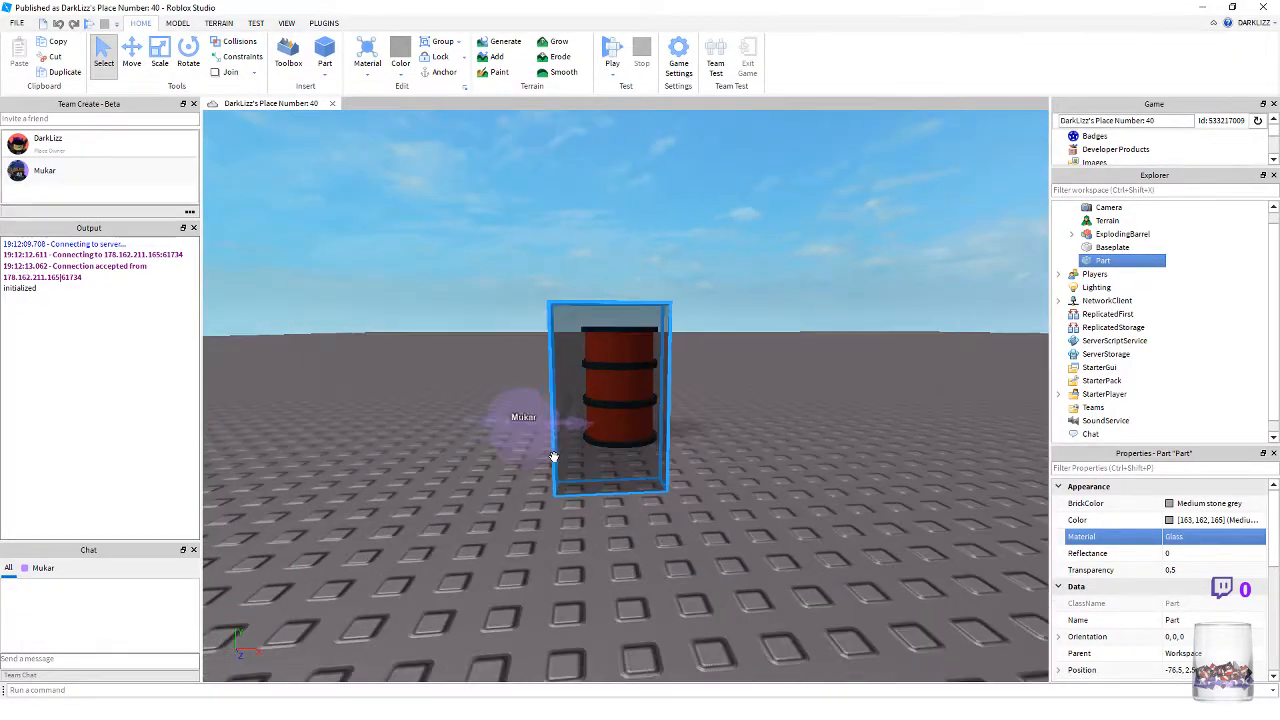
{"action": "scroll", "coordinate": [554, 457], "scroll_direction": "up", "scroll_amount": 2}
{"action": "scroll", "coordinate": [554, 457], "scroll_direction": "down", "scroll_amount": 2}
{"action": "scroll", "coordinate": [554, 457], "scroll_direction": "up", "scroll_amount": 2}
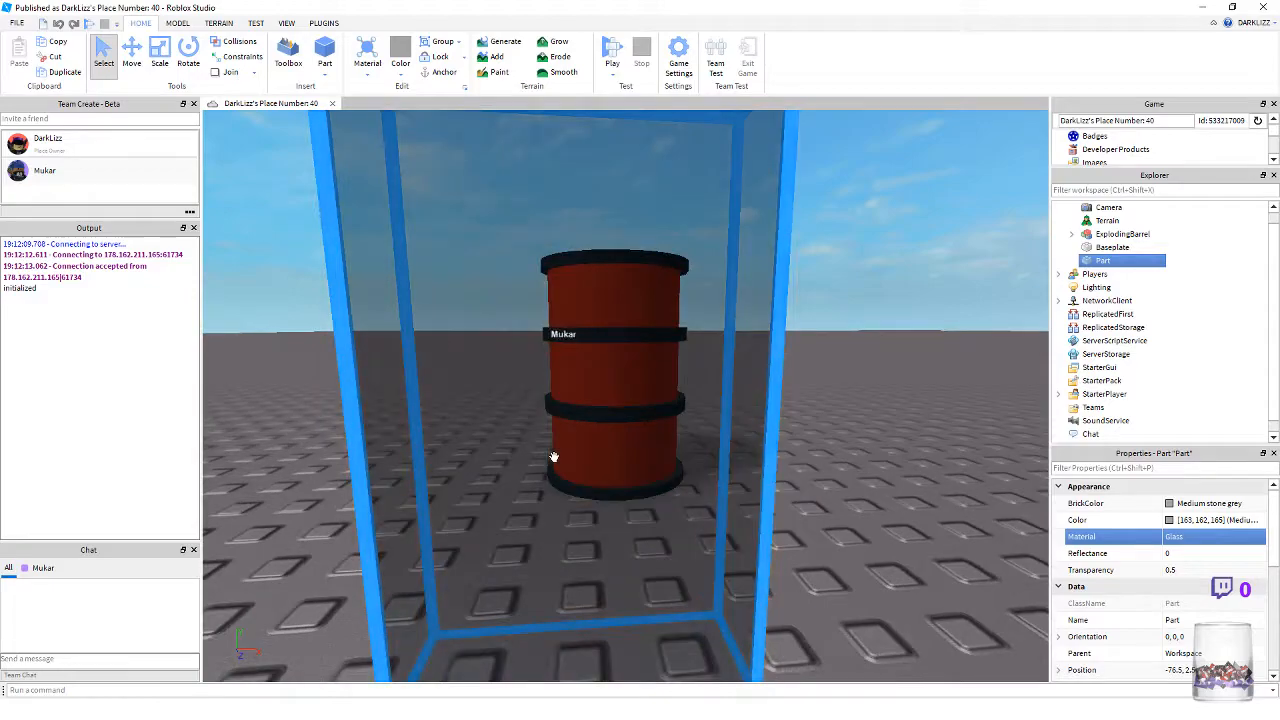
{"action": "right_click_drag", "start_coordinate": [554, 457], "coordinate": [554, 457]}
{"action": "key", "text": "s"}
{"action": "key", "text": "w"}
{"action": "key", "text": "w"}
{"action": "key", "text": "w"}
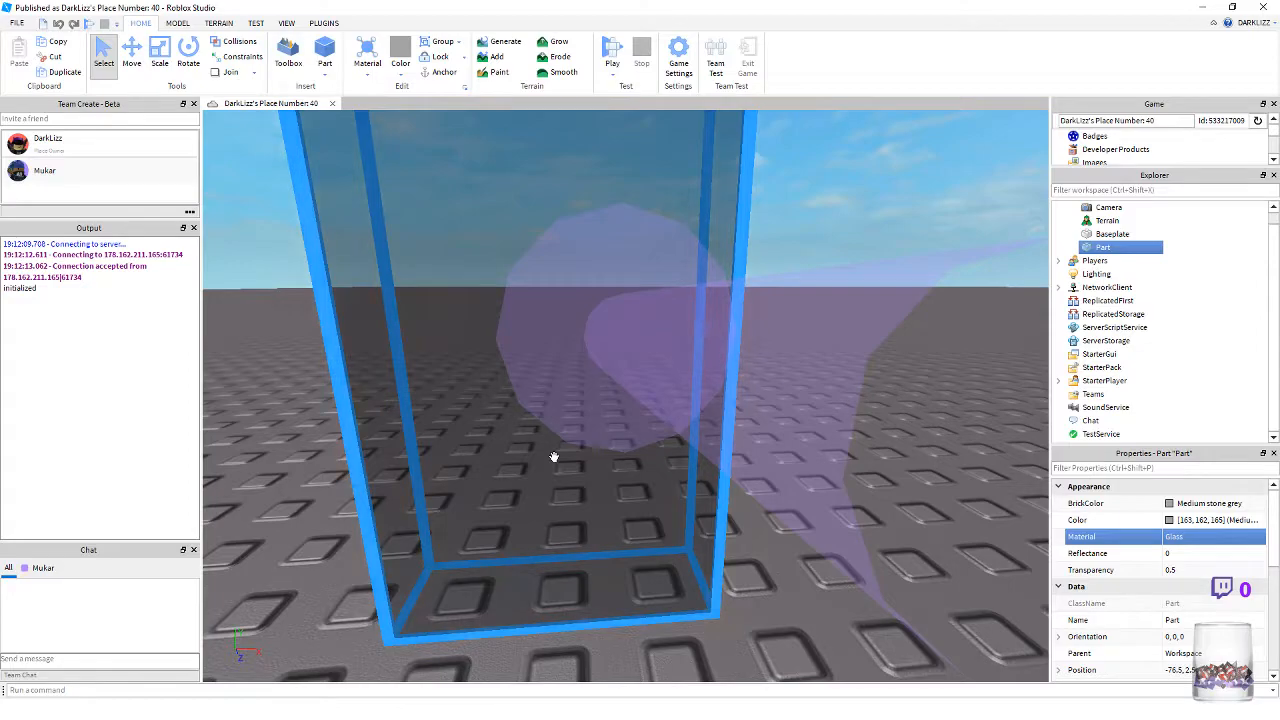
- Examine how the observation tower looks through the glass part from different distances
{"action": "key", "text": "a"}
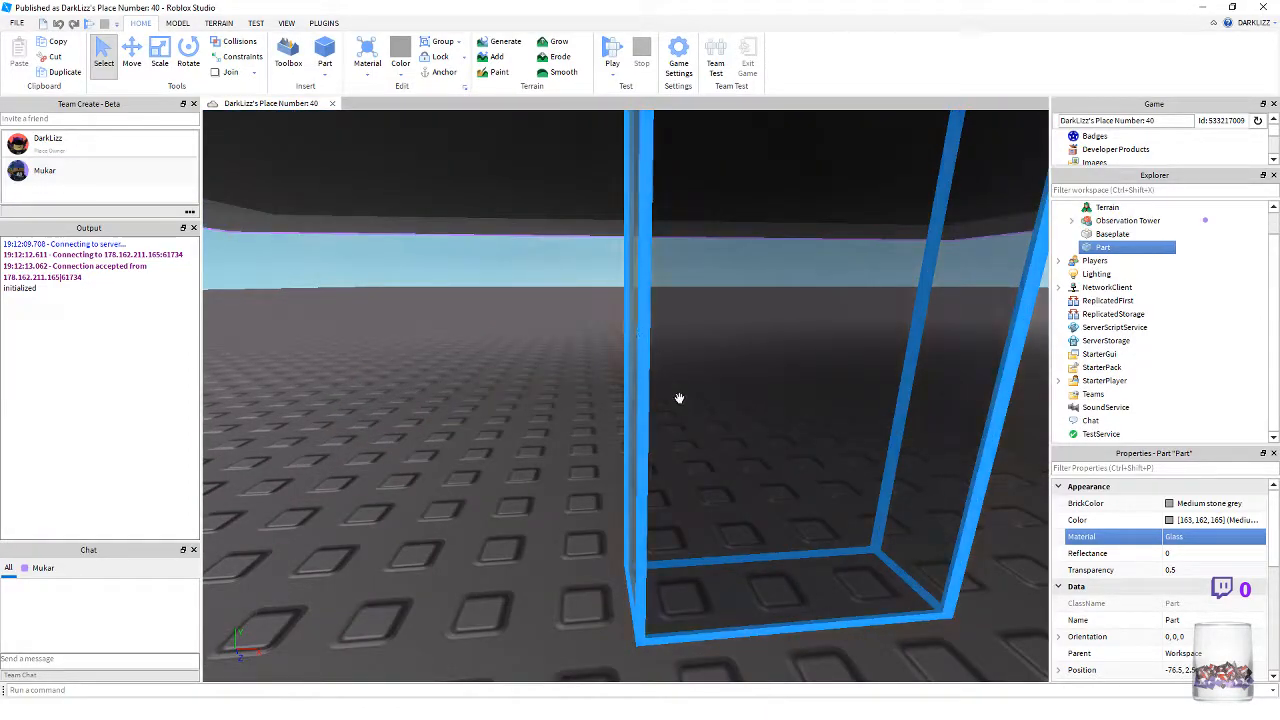
{"action": "key", "text": "s"}
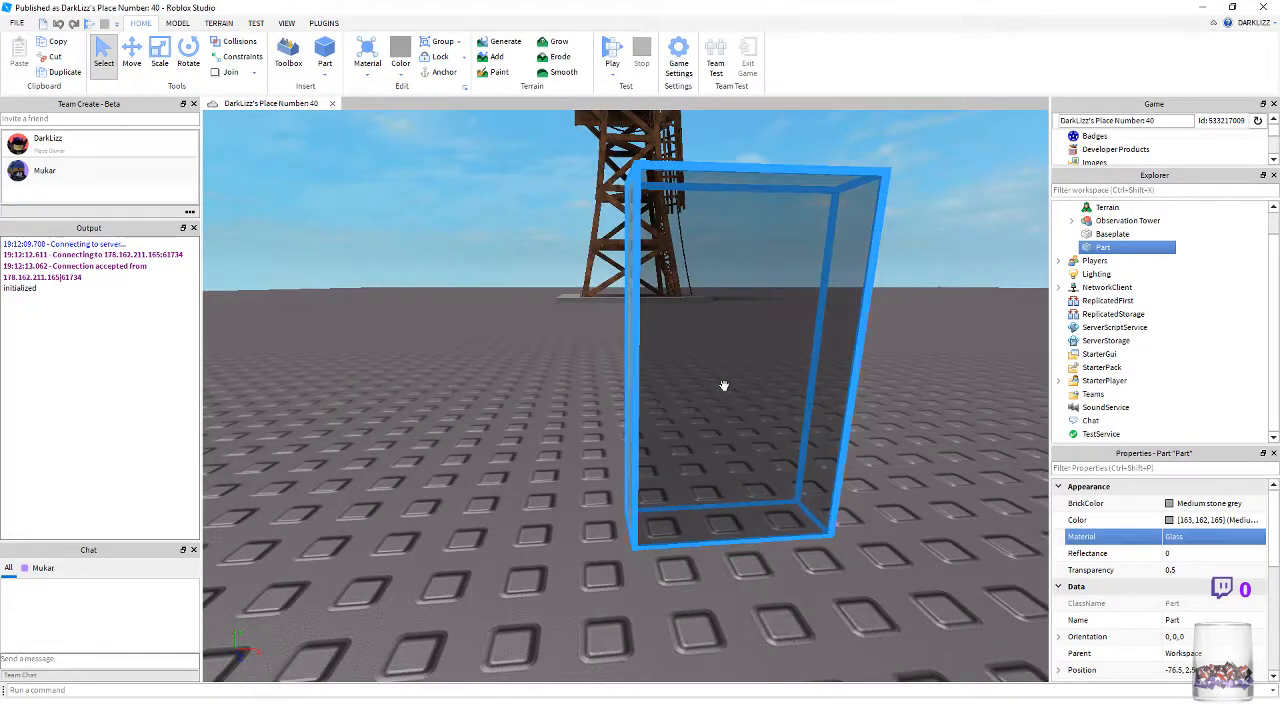
{"action": "right_click_drag", "start_coordinate": [724, 385], "coordinate": [724, 385]}
{"action": "key", "text": "w"}
{"action": "key", "text": "d"}
{"action": "right_click_drag", "start_coordinate": [834, 416], "coordinate": [834, 417]}
{"action": "key", "text": "s"}
{"action": "key", "text": "w"}
{"action": "key", "text": "w"}
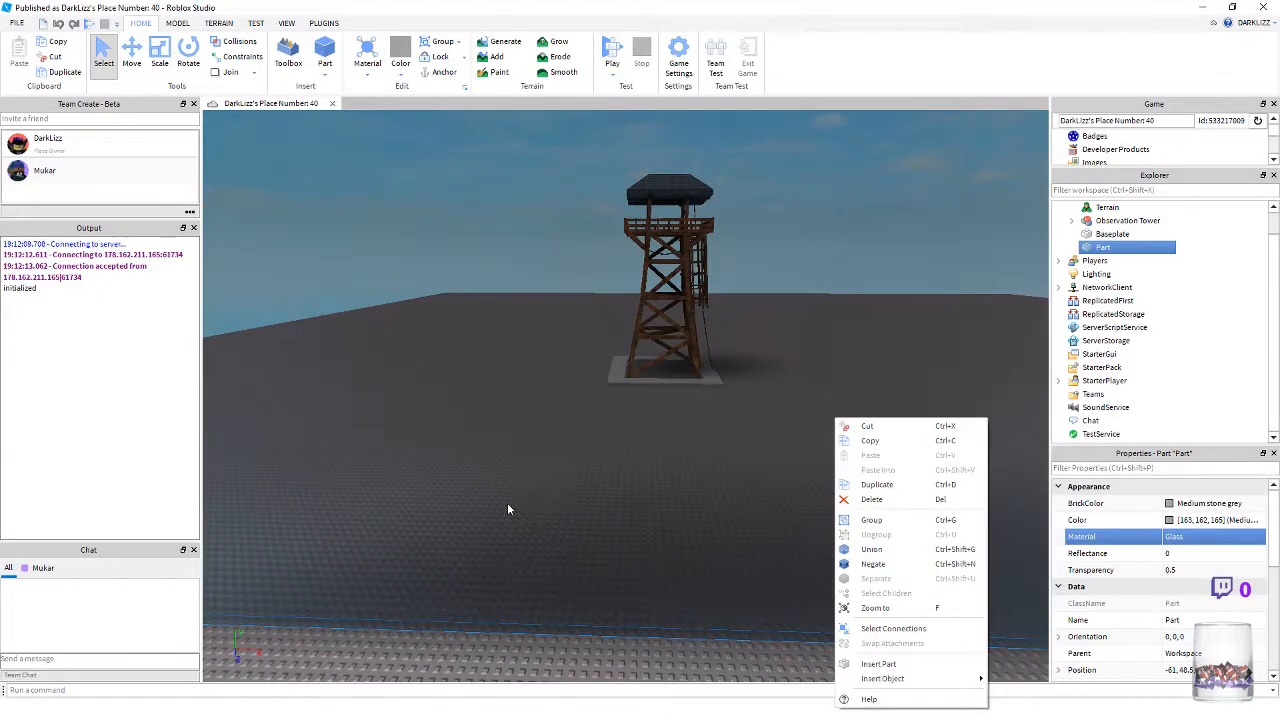
{"action": "left_click", "coordinate": [509, 573]}
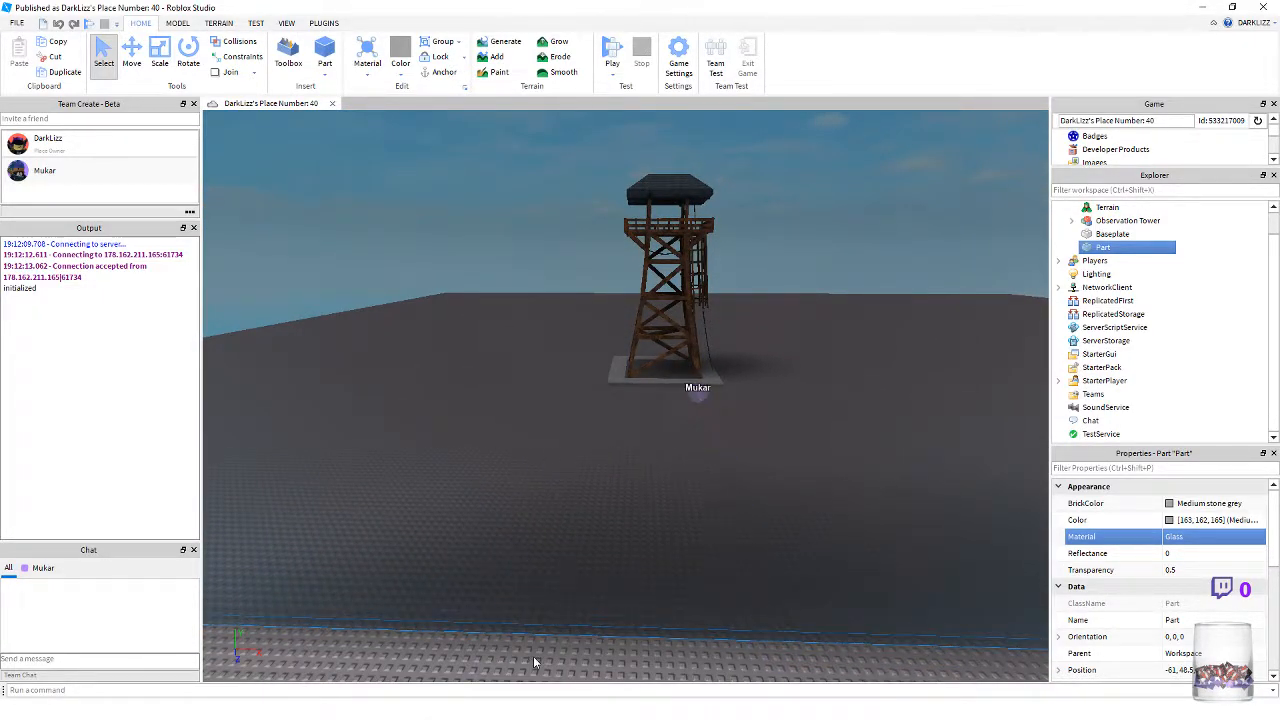
{"action": "scroll", "coordinate": [533, 657], "scroll_direction": "up", "scroll_amount": 4}
{"action": "scroll", "coordinate": [533, 657], "scroll_direction": "down", "scroll_amount": 3}
{"action": "scroll", "coordinate": [533, 657], "scroll_direction": "up", "scroll_amount": 2}
{"action": "scroll", "coordinate": [533, 657], "scroll_direction": "down", "scroll_amount": 3}
{"action": "scroll", "coordinate": [598, 581], "scroll_direction": "down", "scroll_amount": 2}
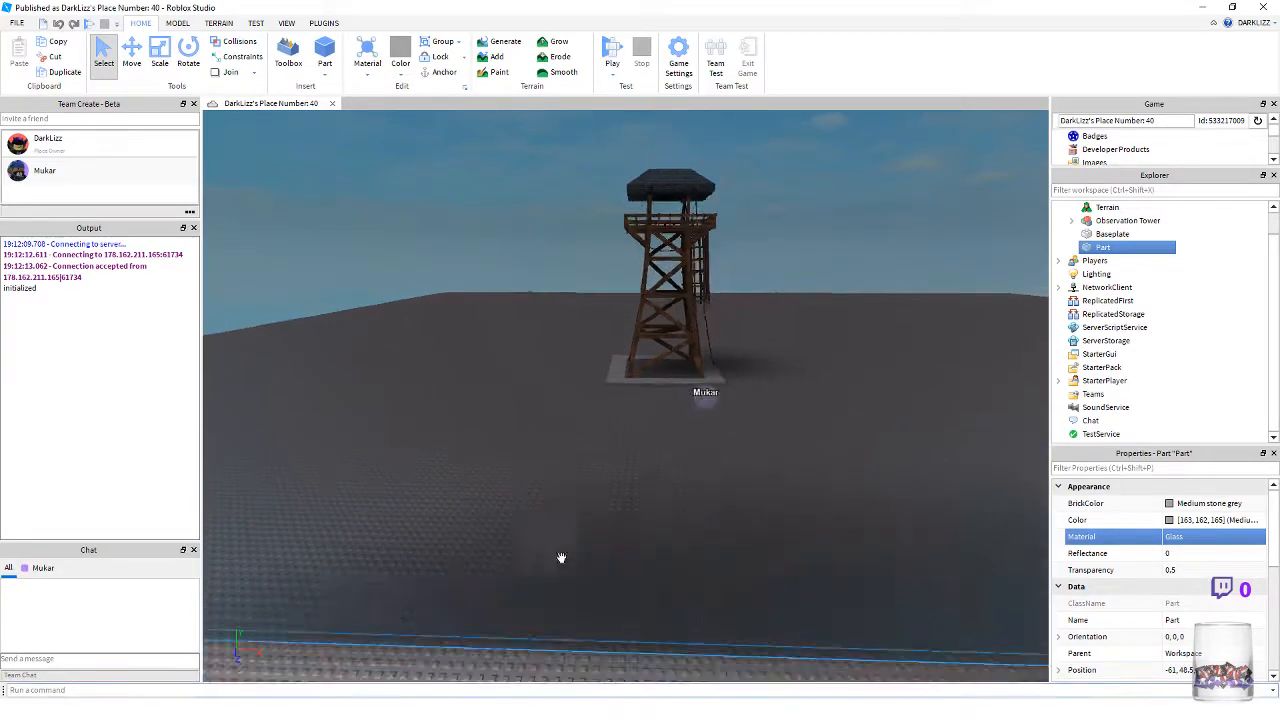
{"action": "scroll", "coordinate": [604, 462], "scroll_direction": "up", "scroll_amount": 2}
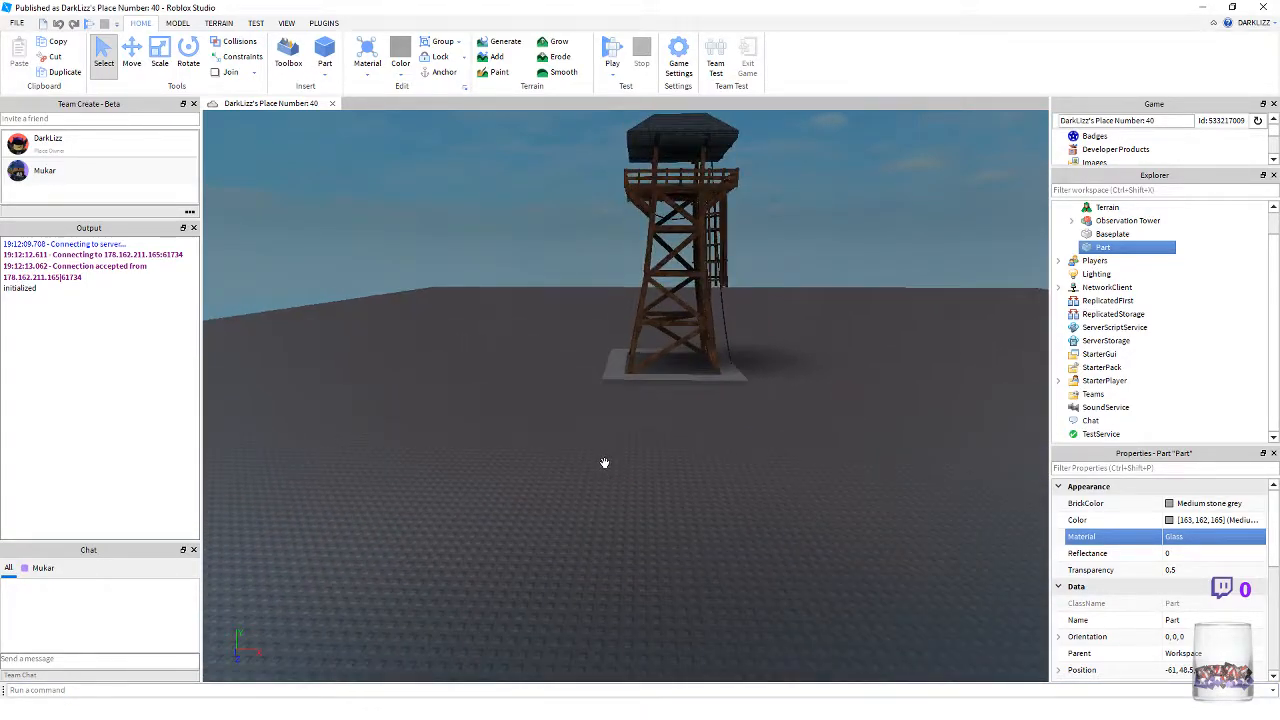
- Compare how the observation tower looks directly and through the glass part at varying distances
{"action": "scroll", "coordinate": [604, 463], "scroll_direction": "down", "scroll_amount": 3}
{"action": "scroll", "coordinate": [604, 463], "scroll_direction": "up", "scroll_amount": 2}
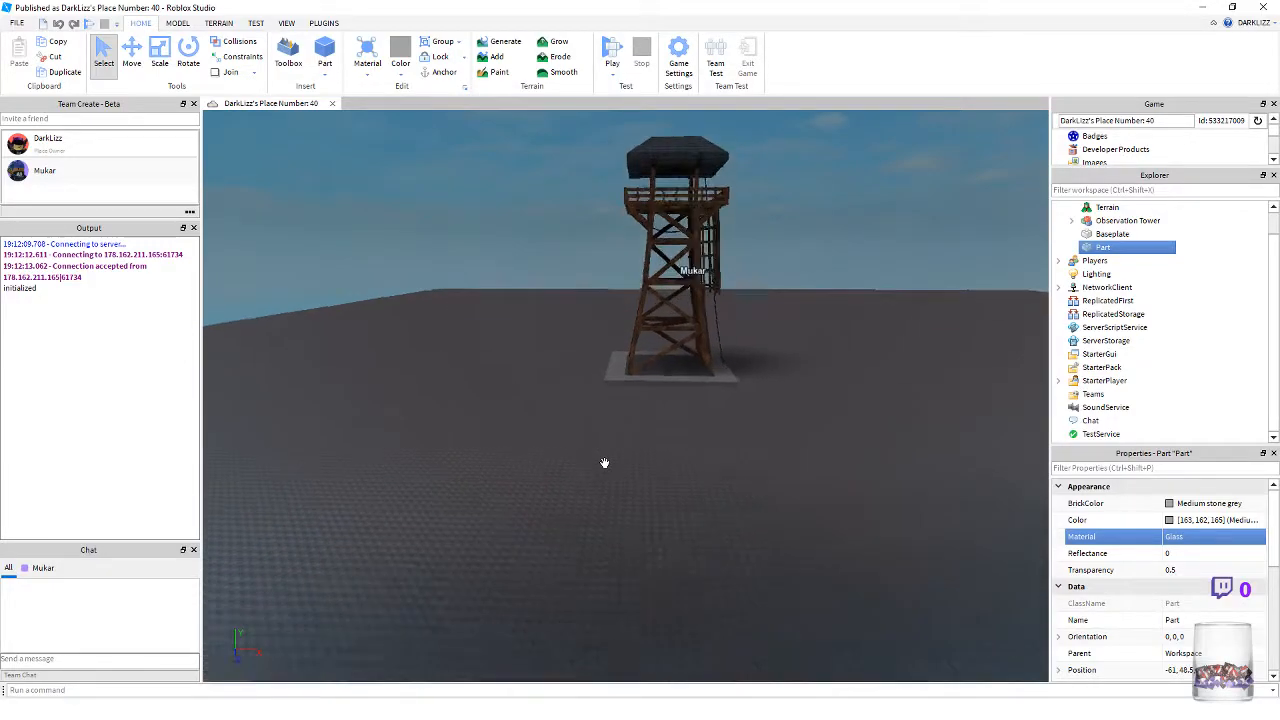
{"action": "scroll", "coordinate": [604, 462], "scroll_direction": "up", "scroll_amount": 2}
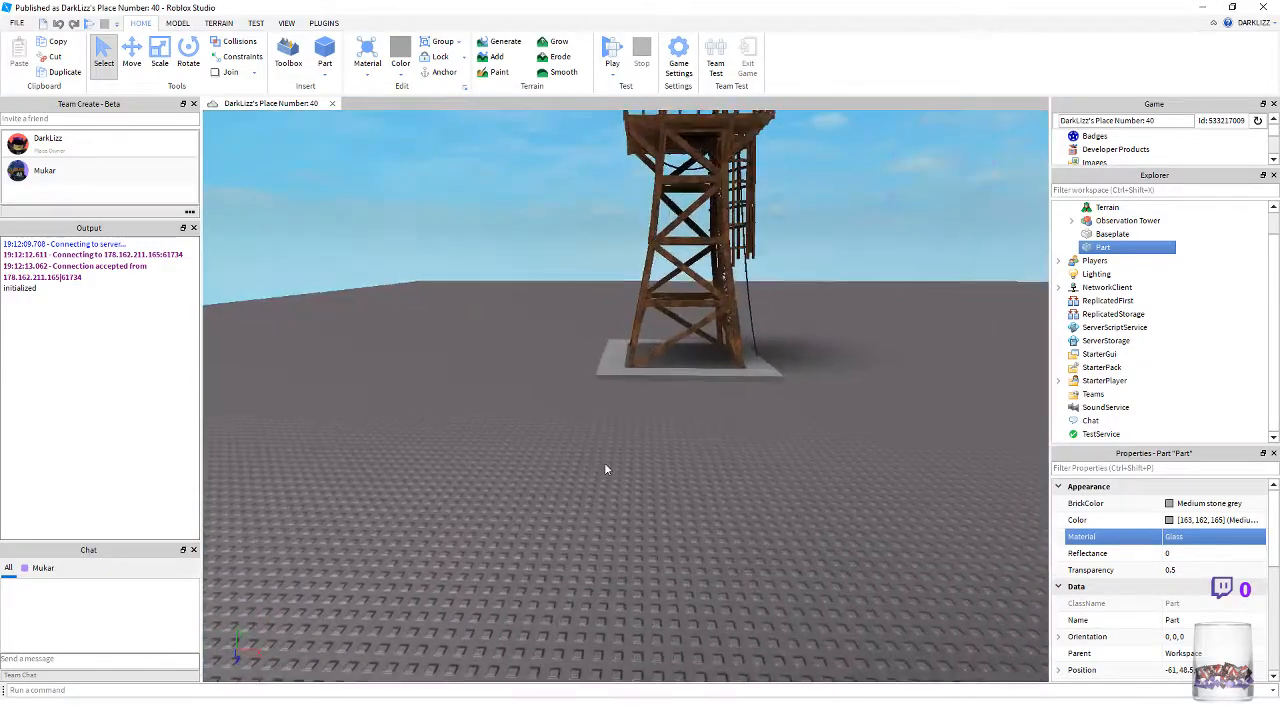
{"action": "scroll", "coordinate": [604, 462], "scroll_direction": "down", "scroll_amount": 3}
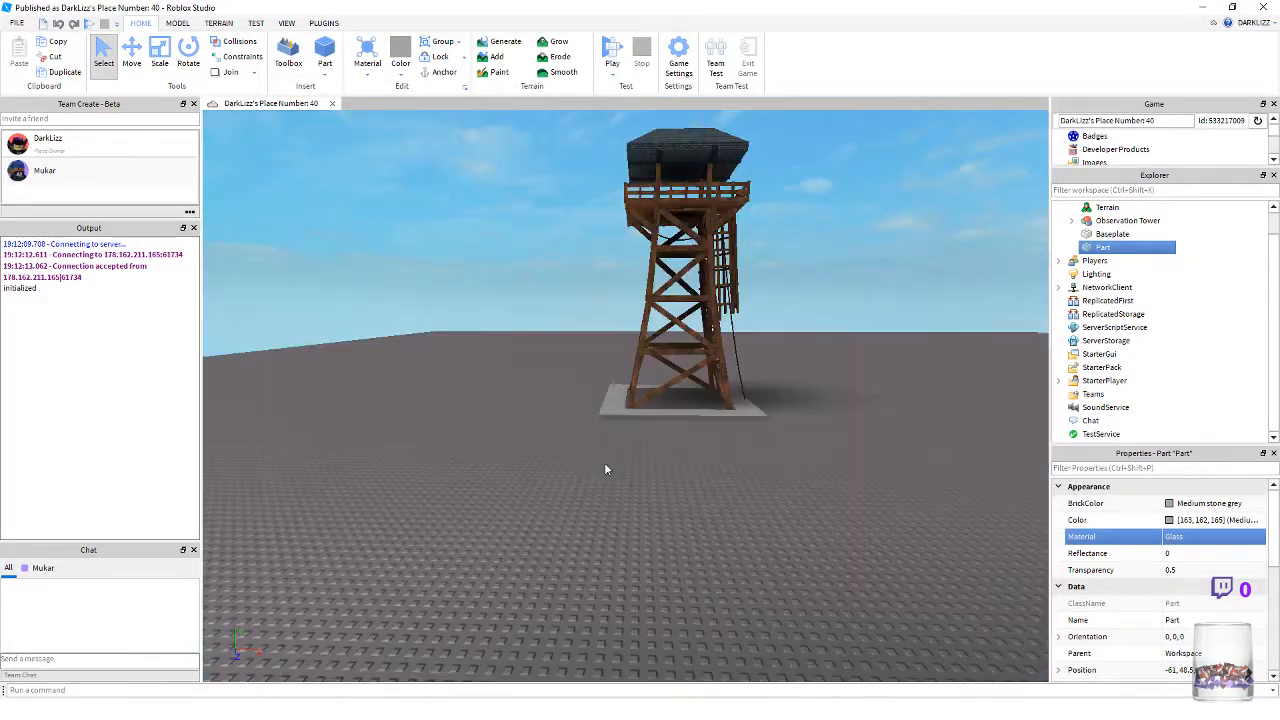
{"action": "scroll", "coordinate": [604, 462], "scroll_direction": "up", "scroll_amount": 2}
{"action": "scroll", "coordinate": [604, 462], "scroll_direction": "down", "scroll_amount": 2}
{"action": "scroll", "coordinate": [604, 463], "scroll_direction": "down", "scroll_amount": 6}
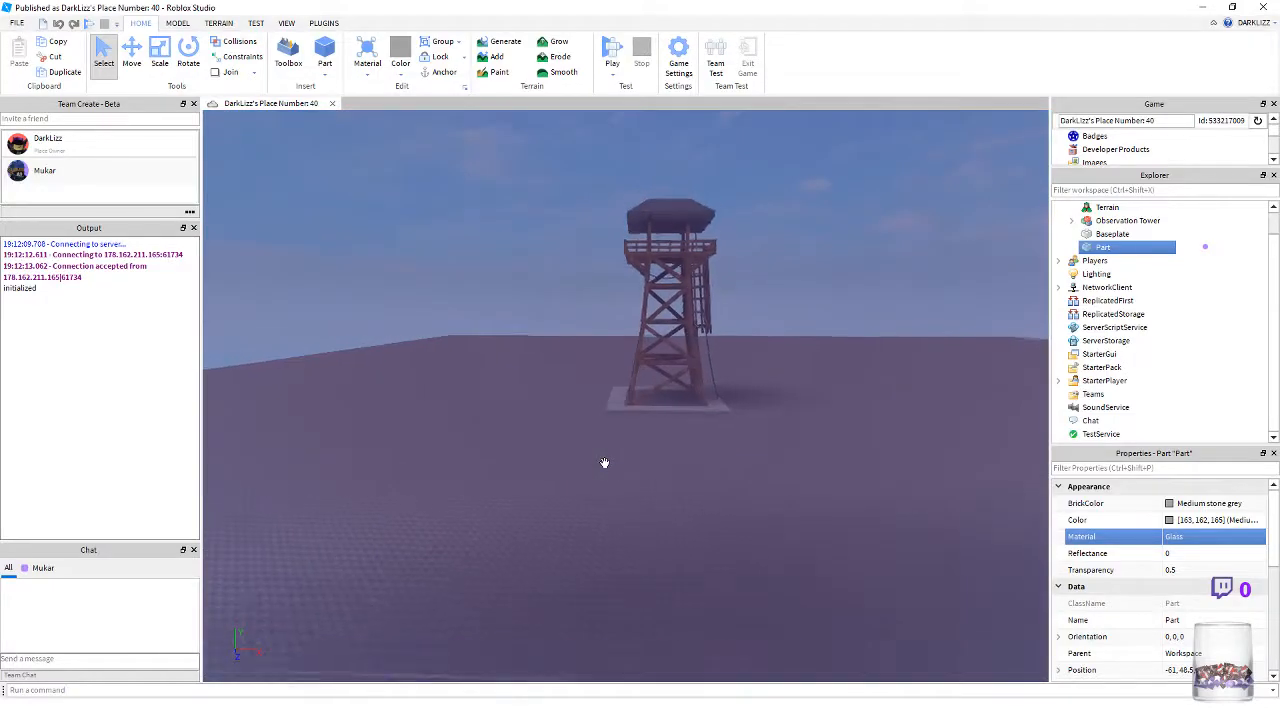
{"action": "right_click_drag", "start_coordinate": [604, 463], "coordinate": [604, 463]}
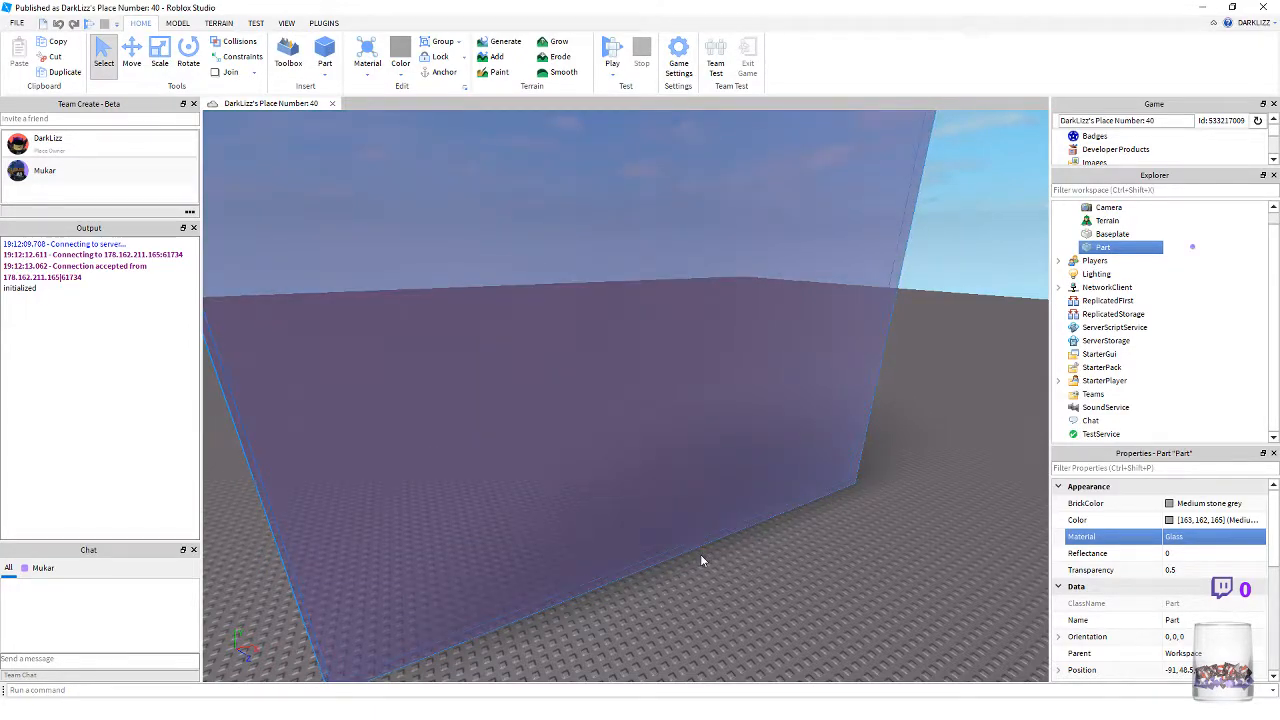
- Approach the small part on the baseplate and look through its material options
{"action": "right_click_drag", "start_coordinate": [525, 496], "coordinate": [525, 496]}
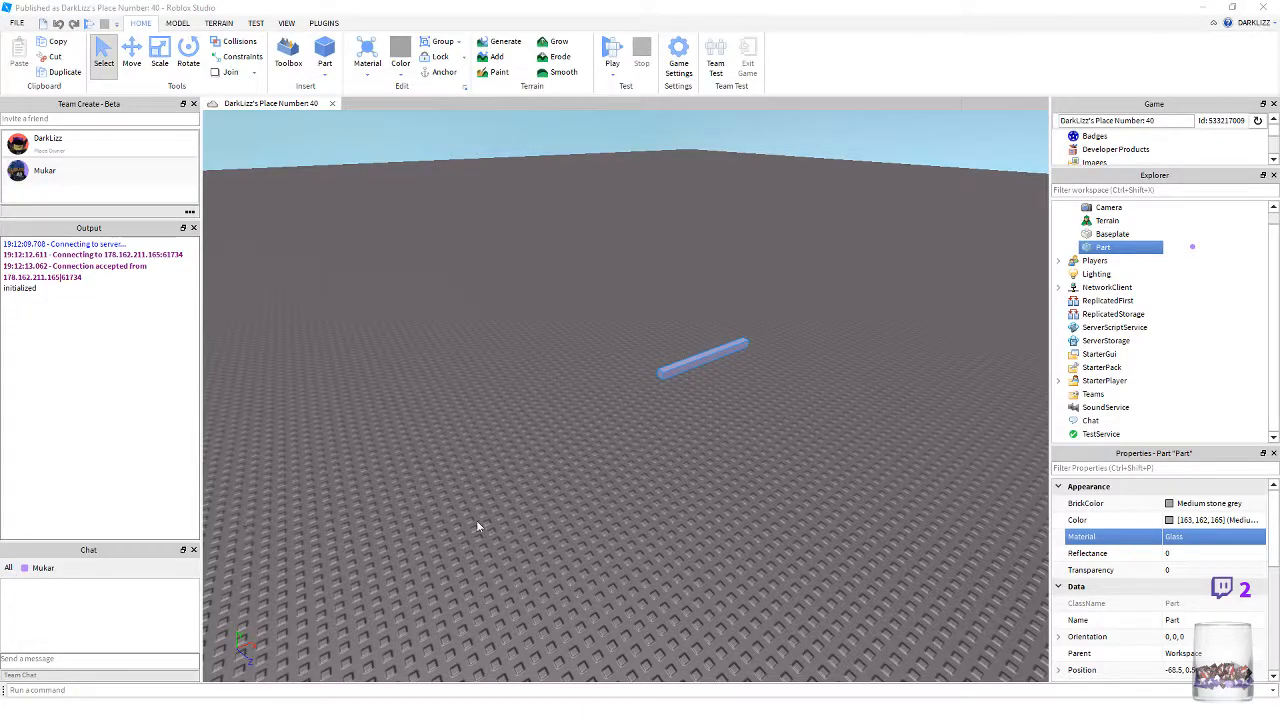
{"action": "right_click_drag", "start_coordinate": [586, 477], "coordinate": [586, 477]}
{"action": "key", "text": "w"}
{"action": "key", "text": "w"}
{"action": "key", "text": "w"}
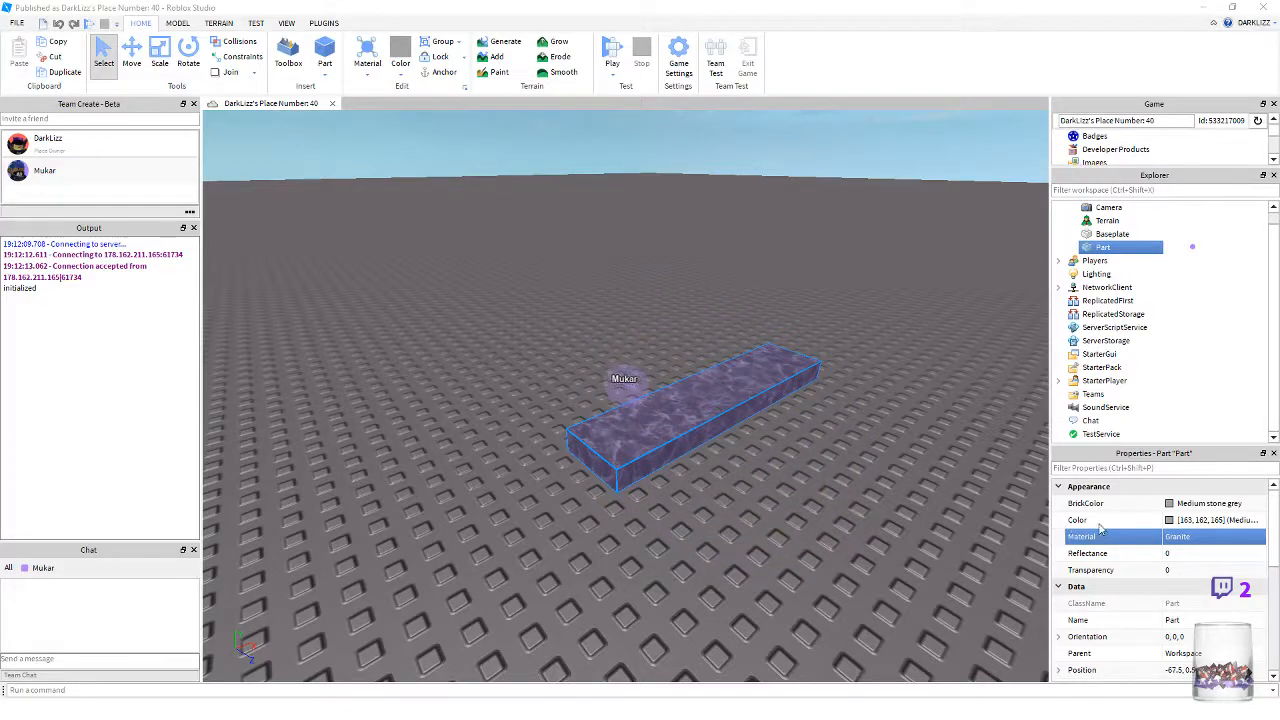
{"action": "left_click", "coordinate": [1256, 538]}
{"action": "left_click", "coordinate": [1256, 541]}
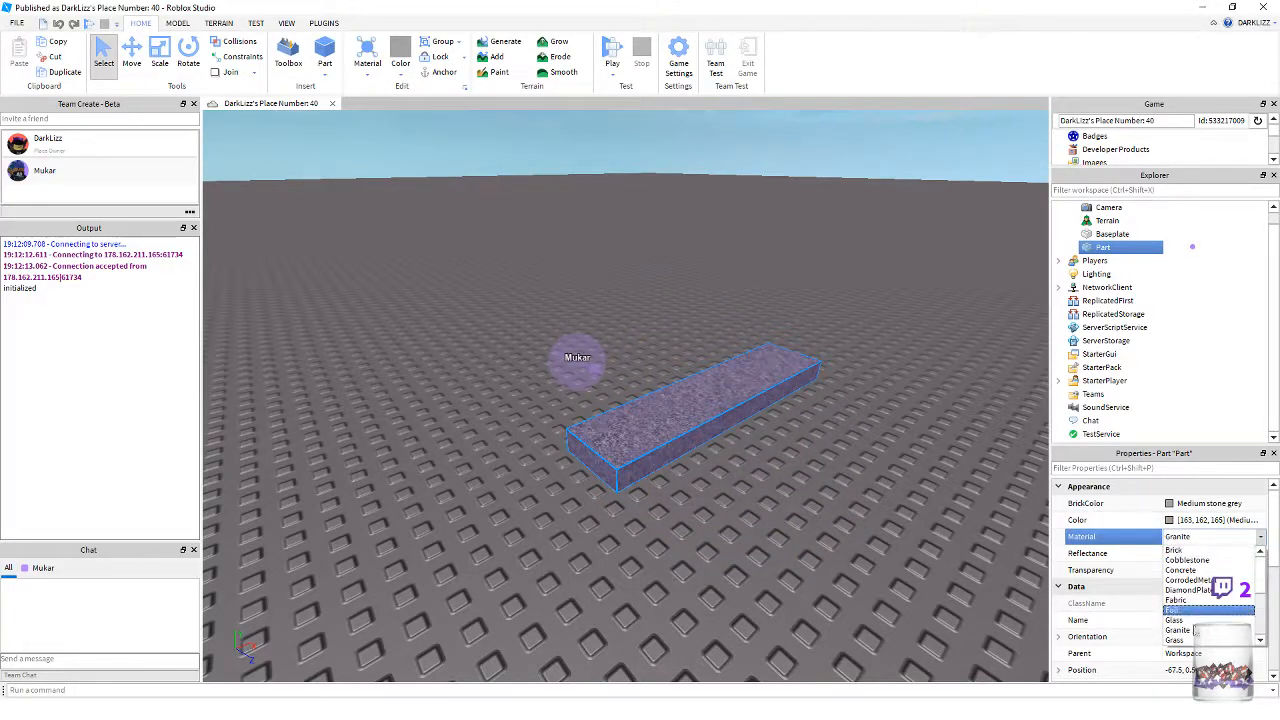
{"action": "scroll", "coordinate": [1219, 625], "scroll_direction": "down", "scroll_amount": 1}
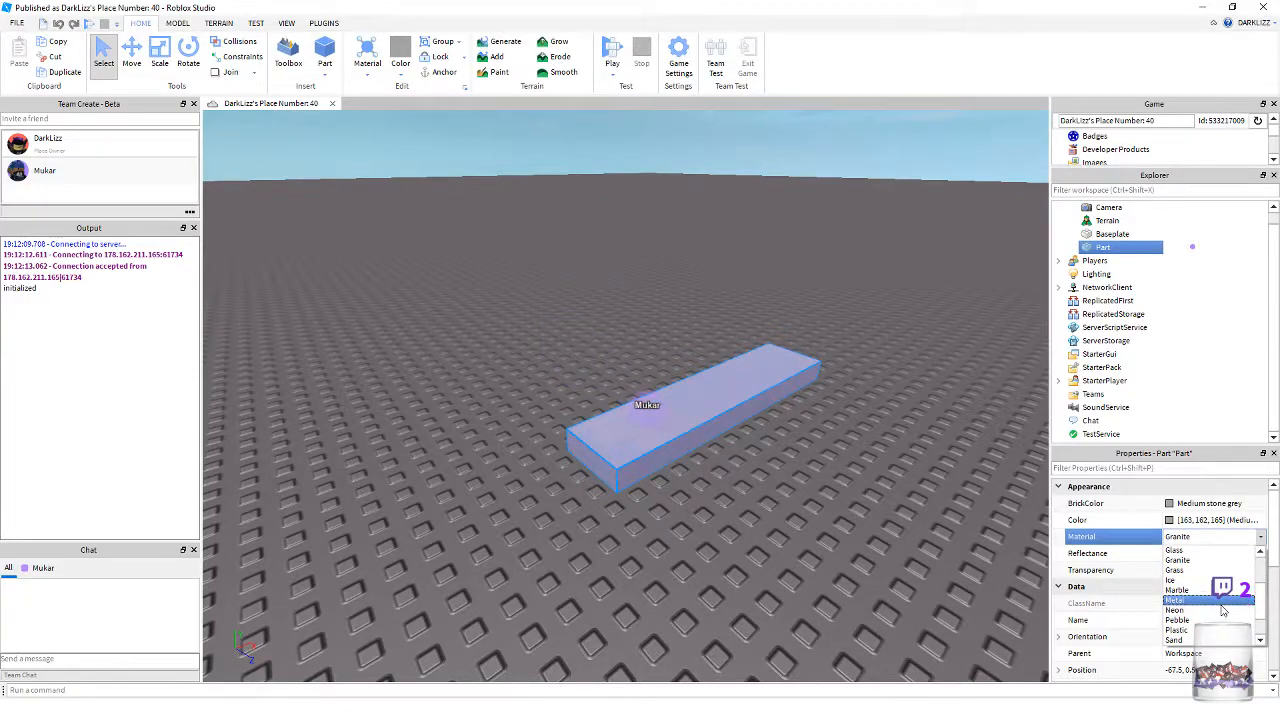
- Deselect the part and examine its metal surface and reflections from several angles, near and far
{"action": "left_click", "coordinate": [464, 478]}
{"action": "left_click", "coordinate": [464, 478]}
{"action": "key", "text": "w"}
{"action": "right_click_drag", "start_coordinate": [565, 511], "coordinate": [565, 511]}
{"action": "key", "text": "a"}
{"action": "scroll", "coordinate": [565, 511], "scroll_direction": "down", "scroll_amount": 5}
{"action": "scroll", "coordinate": [565, 511], "scroll_direction": "up", "scroll_amount": 3}
{"action": "scroll", "coordinate": [565, 511], "scroll_direction": "up", "scroll_amount": 3}
{"action": "key", "text": "a"}
{"action": "right_click_drag", "start_coordinate": [565, 511], "coordinate": [572, 490]}
{"action": "key", "text": "d"}
{"action": "key", "text": "a"}
{"action": "key", "text": "w"}
{"action": "key", "text": "d"}
{"action": "key", "text": "a"}
{"action": "key", "text": "d"}
{"action": "key", "text": "a"}
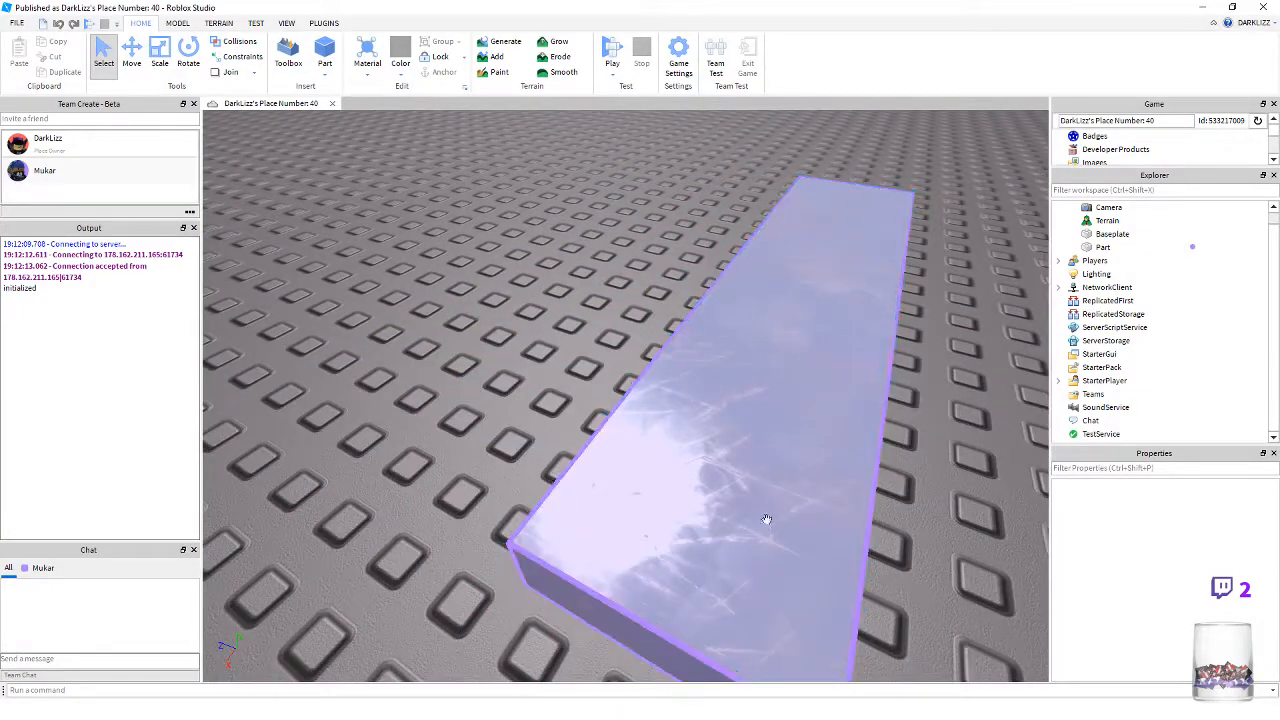
{"action": "scroll", "coordinate": [712, 526], "scroll_direction": "down", "scroll_amount": 5}
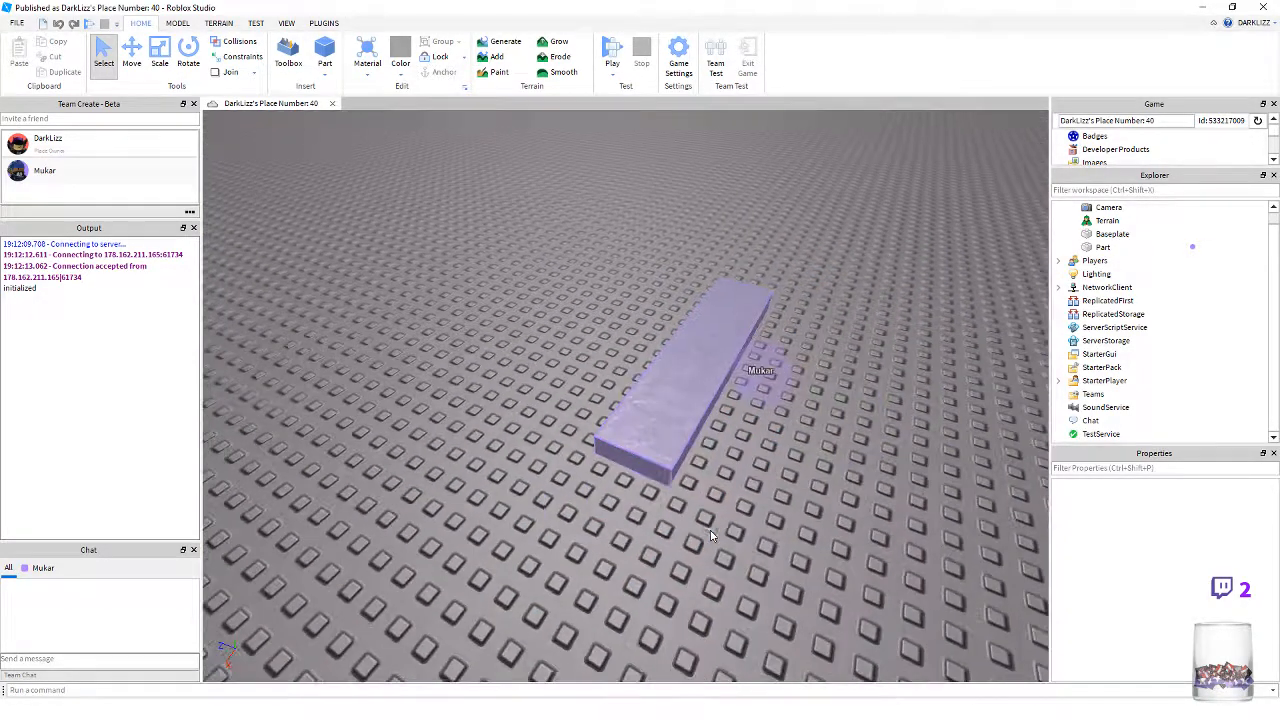
{"action": "scroll", "coordinate": [714, 530], "scroll_direction": "up", "scroll_amount": 4}
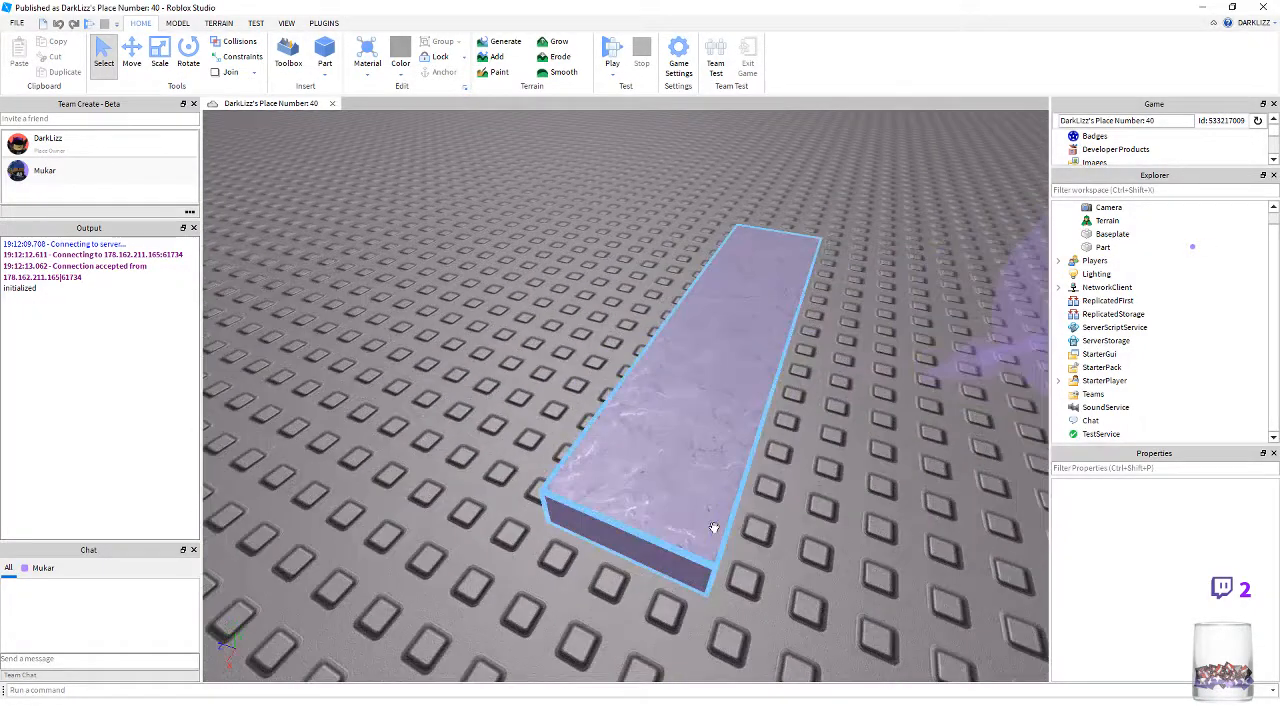
- Review the material options for the neon part and inspect the part from near and far
{"action": "left_click", "coordinate": [674, 449]}
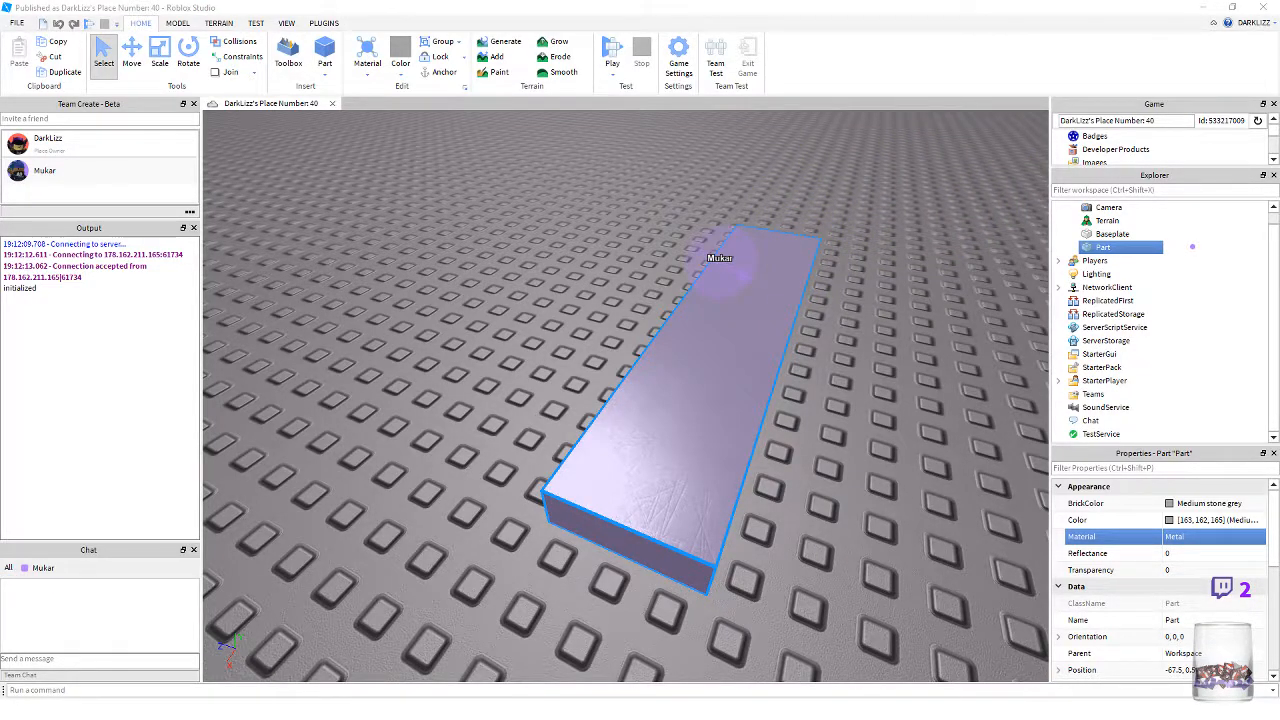
{"action": "left_click", "coordinate": [1259, 540]}
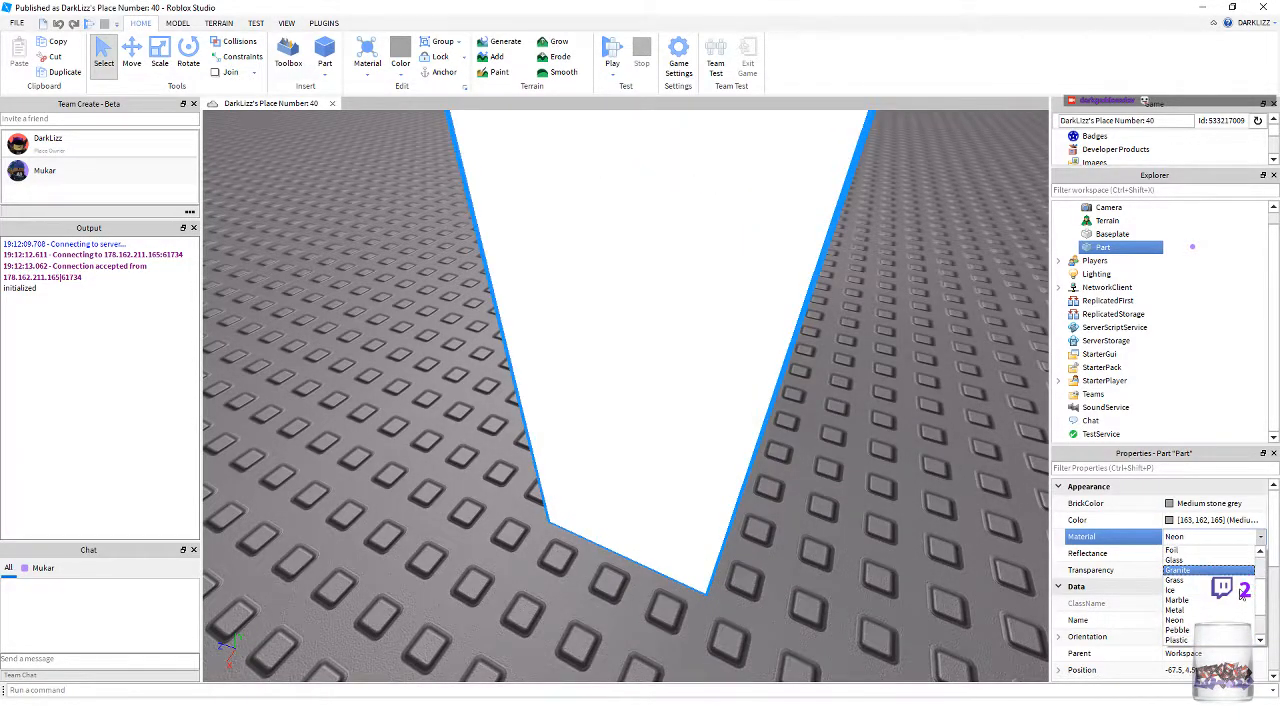
{"action": "left_click", "coordinate": [692, 472]}
{"action": "right_click_drag", "start_coordinate": [692, 472], "coordinate": [685, 469]}
{"action": "key", "text": "w"}
{"action": "key", "text": "s"}
{"action": "key", "text": "s"}
{"action": "key", "text": "w"}
{"action": "scroll", "coordinate": [684, 470], "scroll_direction": "down", "scroll_amount": 3}
{"action": "scroll", "coordinate": [679, 462], "scroll_direction": "up", "scroll_amount": 4}
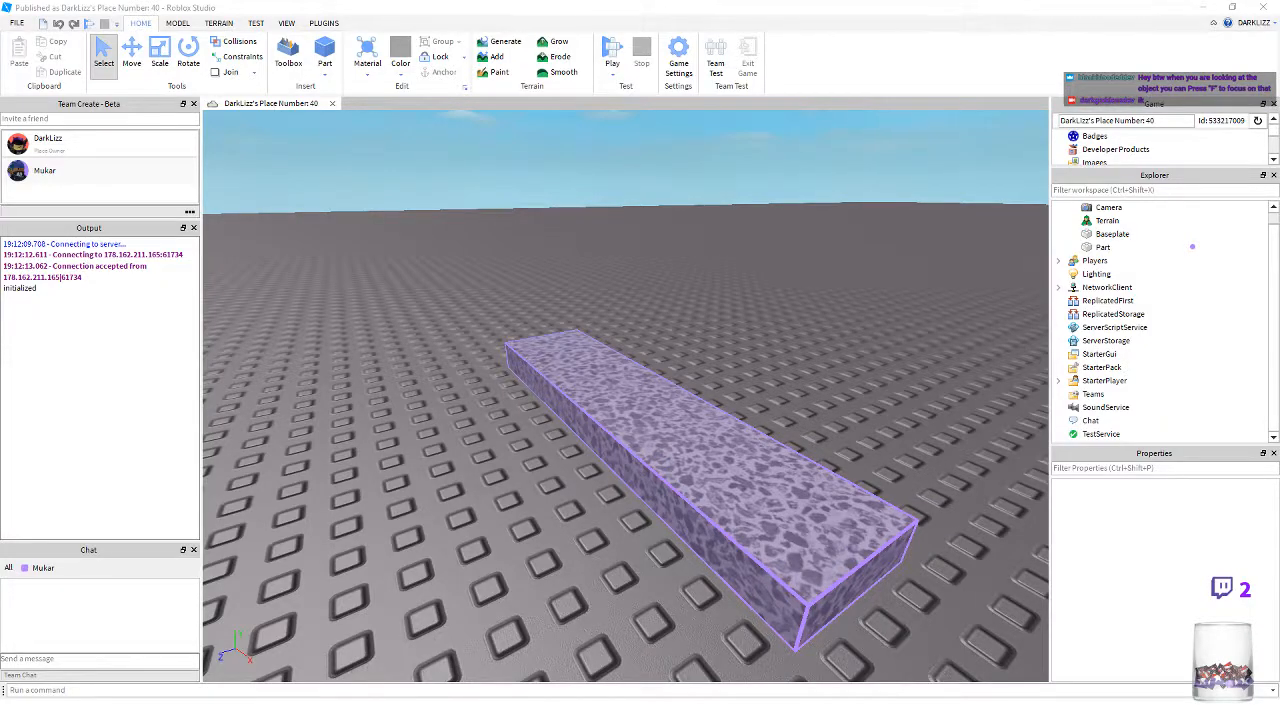
- Inspect the pebble part from farther above, select it and focus the view on it
{"action": "right_click_drag", "start_coordinate": [553, 583], "coordinate": [557, 585]}
{"action": "scroll", "coordinate": [557, 585], "scroll_direction": "down", "scroll_amount": 4}
{"action": "right_click_drag", "start_coordinate": [560, 472], "coordinate": [586, 440]}
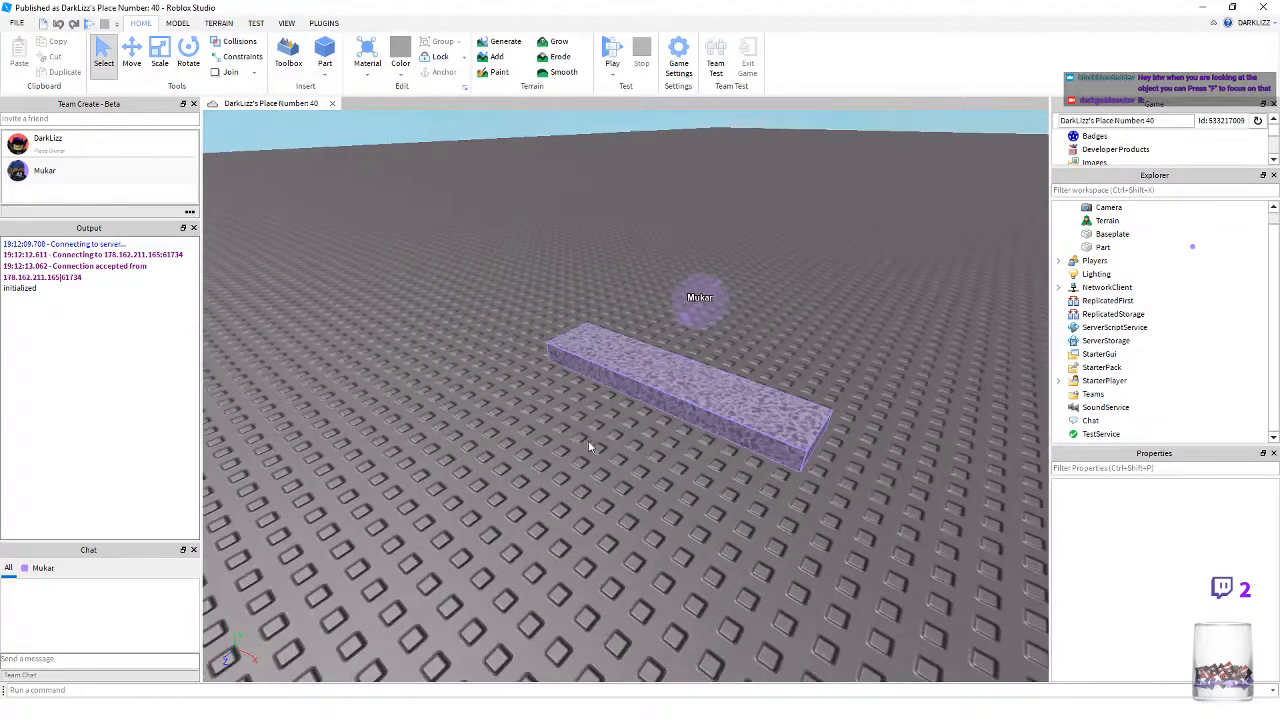
{"action": "left_click", "coordinate": [773, 412]}
{"action": "key", "text": "f"}
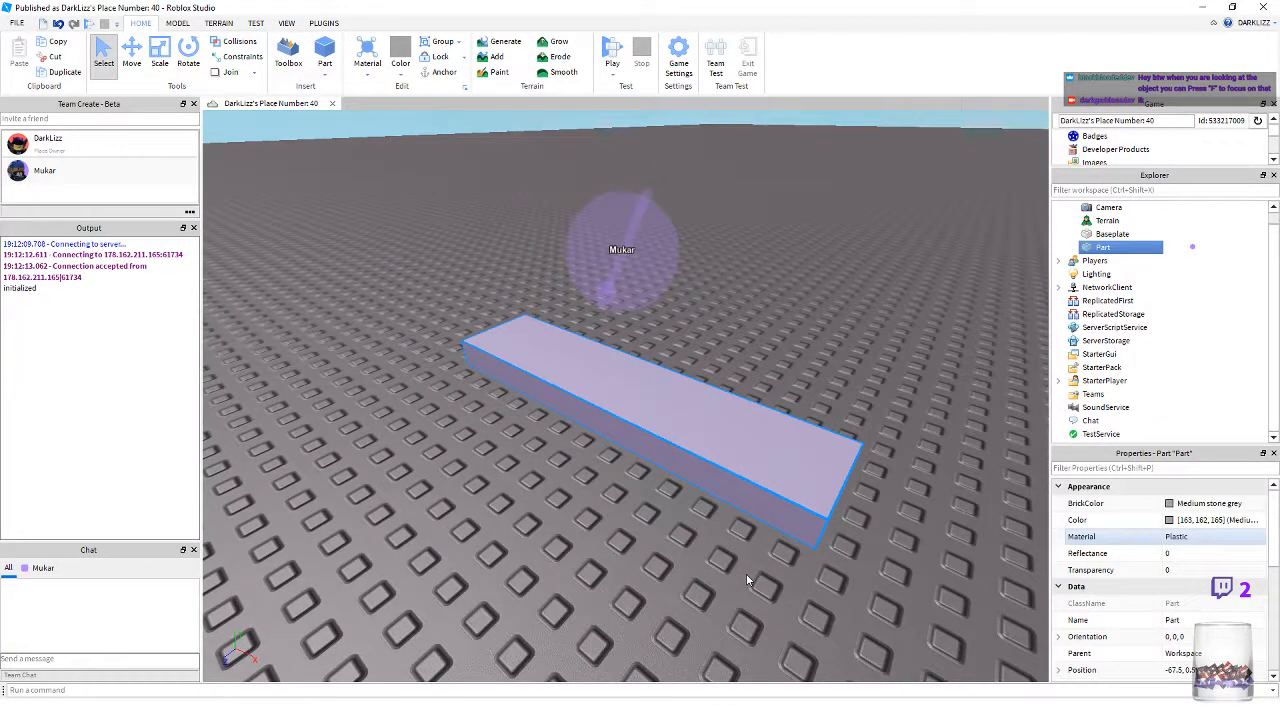
- Examine the part's plastic, sand and slate surfaces from several angles and distances
{"action": "right_click", "coordinate": [746, 574]}
{"action": "left_click", "coordinate": [575, 550]}
{"action": "right_click_drag", "start_coordinate": [575, 553], "coordinate": [575, 553]}
{"action": "scroll", "coordinate": [577, 556], "scroll_direction": "down", "scroll_amount": 3}
{"action": "scroll", "coordinate": [583, 557], "scroll_direction": "up", "scroll_amount": 3}
{"action": "scroll", "coordinate": [575, 553], "scroll_direction": "down", "scroll_amount": 3}
{"action": "scroll", "coordinate": [575, 553], "scroll_direction": "up", "scroll_amount": 5}
{"action": "left_click", "coordinate": [760, 486]}
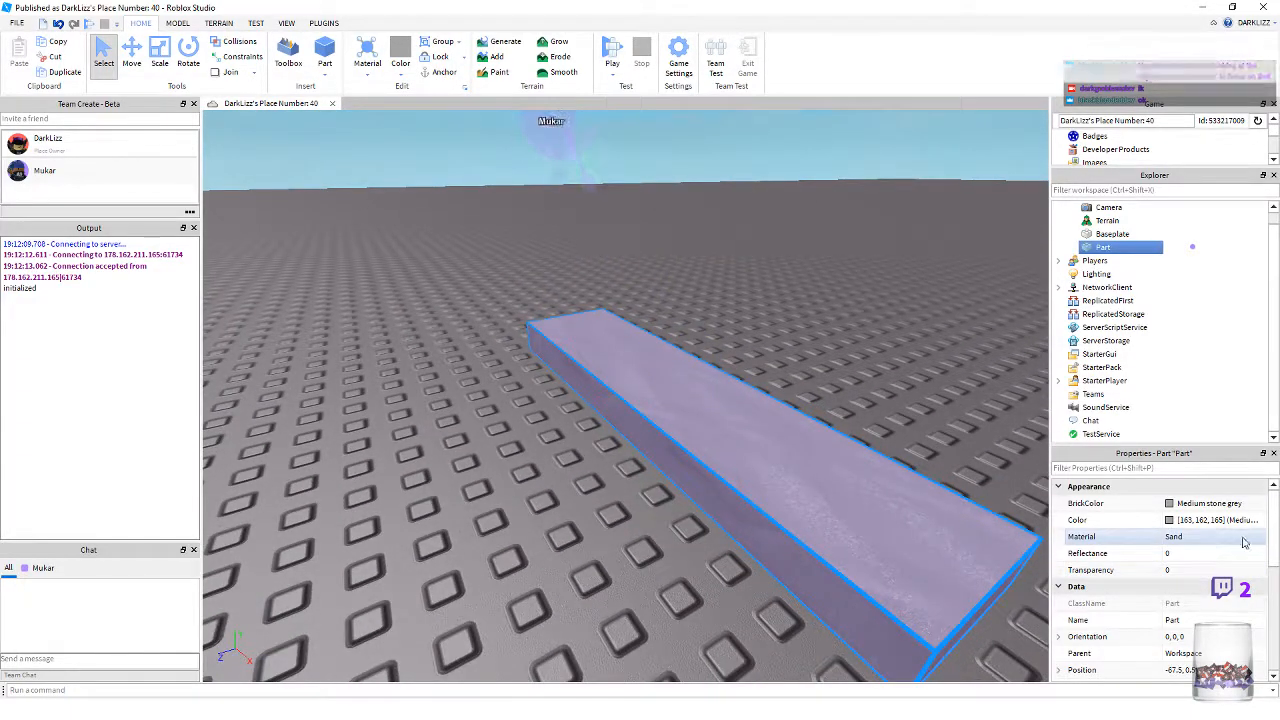
{"action": "right_click_drag", "start_coordinate": [820, 558], "coordinate": [819, 563]}
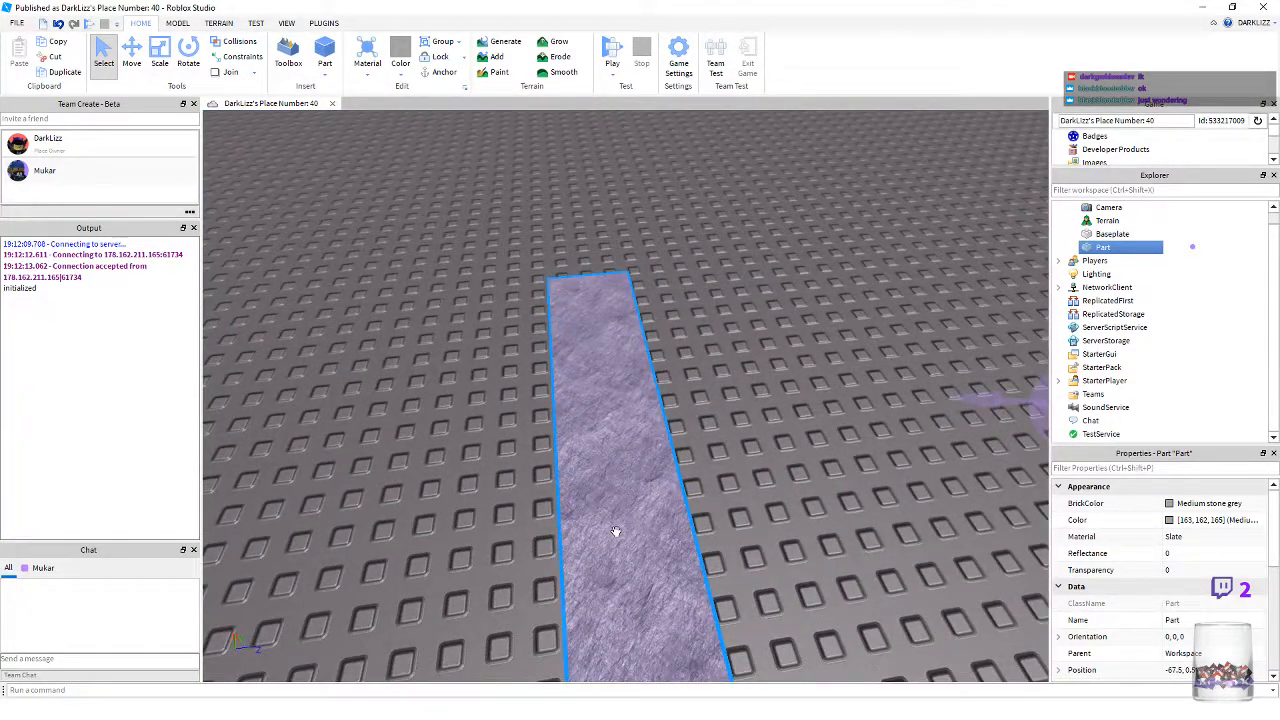
- Check the part's material options and examine its smooth plastic surface at close range
{"action": "left_click", "coordinate": [1255, 538]}
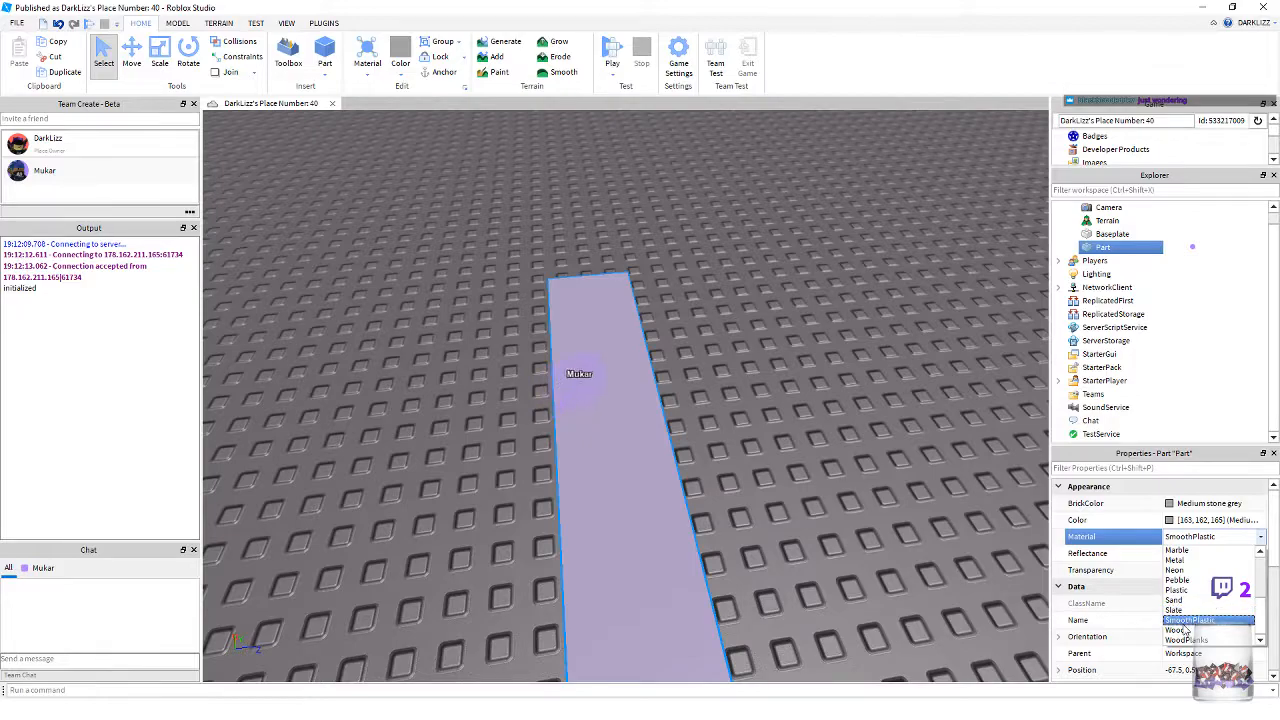
{"action": "right_click_drag", "start_coordinate": [762, 543], "coordinate": [762, 543]}
{"action": "key", "text": "w"}
{"action": "key", "text": "w"}
{"action": "key", "text": "w"}
{"action": "key", "text": "s"}
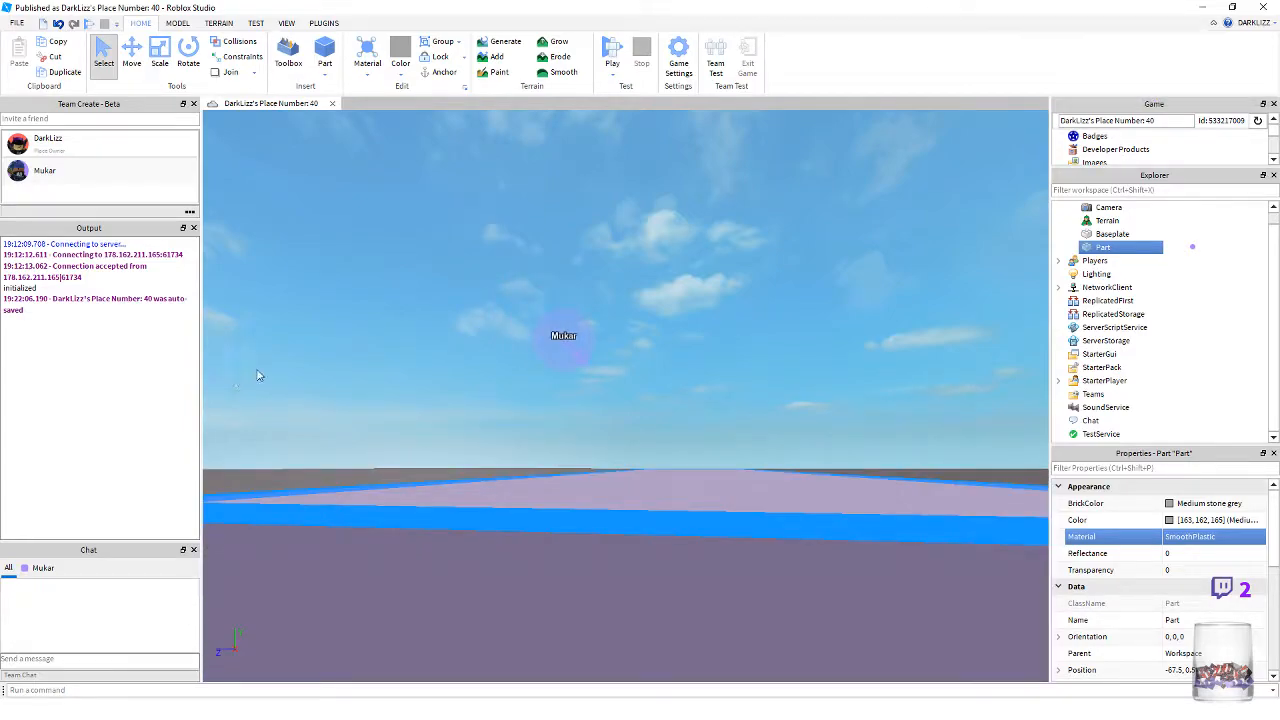
- Examine the wood grain on the part from above, up close and from farther away
{"action": "key", "text": "e"}
{"action": "right_click_drag", "start_coordinate": [394, 369], "coordinate": [394, 370]}
{"action": "key", "text": "w"}
{"action": "key", "text": "w"}
{"action": "key", "text": "s"}
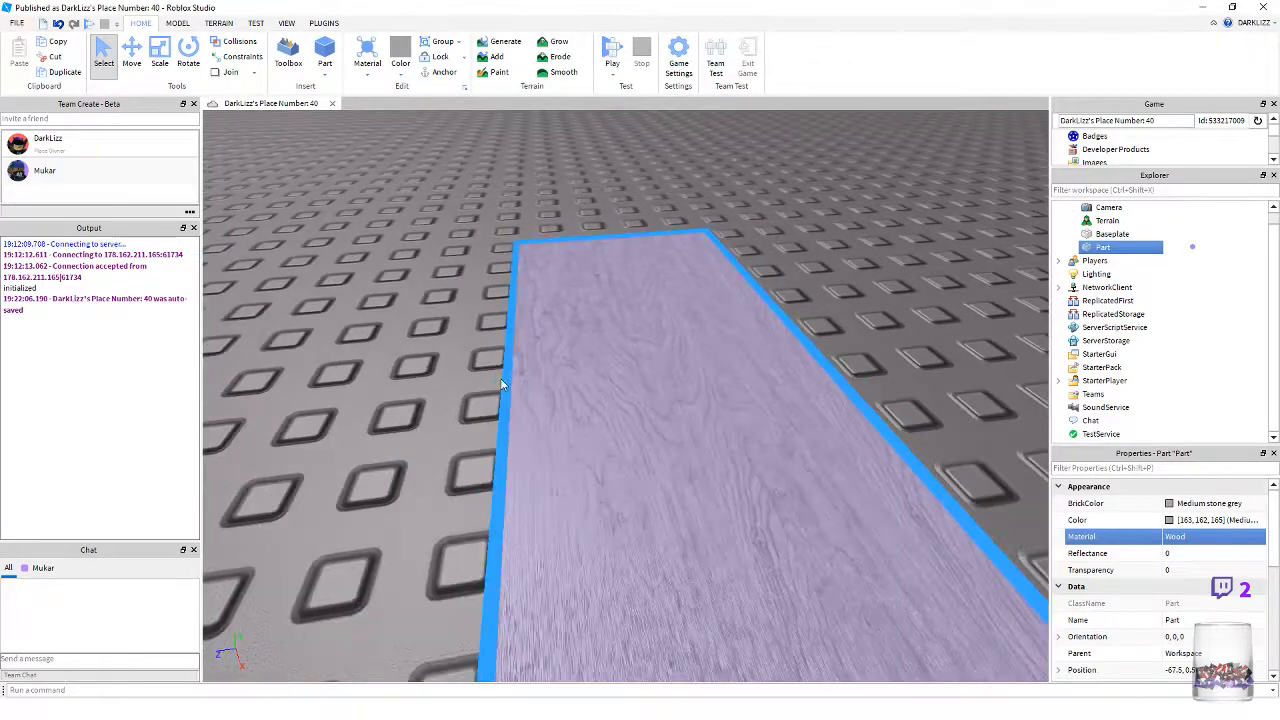
{"action": "key", "text": "s"}
{"action": "key", "text": "a"}
{"action": "right_click_drag", "start_coordinate": [504, 383], "coordinate": [505, 384]}
{"action": "key", "text": "s"}
{"action": "key", "text": "a"}
{"action": "key", "text": "s"}
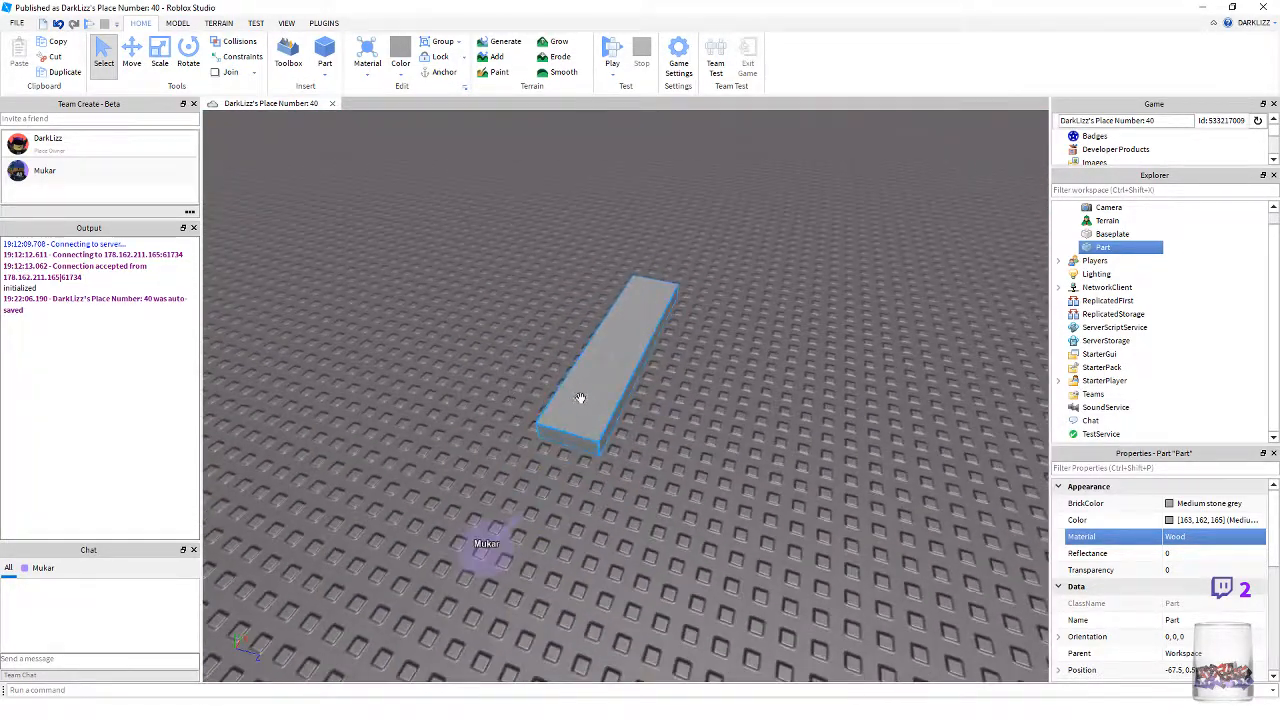
{"action": "key", "text": "w"}
{"action": "key", "text": "s"}
{"action": "key", "text": "a"}
{"action": "right_click_drag", "start_coordinate": [656, 398], "coordinate": [664, 402]}
{"action": "key", "text": "s"}
{"action": "key", "text": "w"}
{"action": "key", "text": "s"}
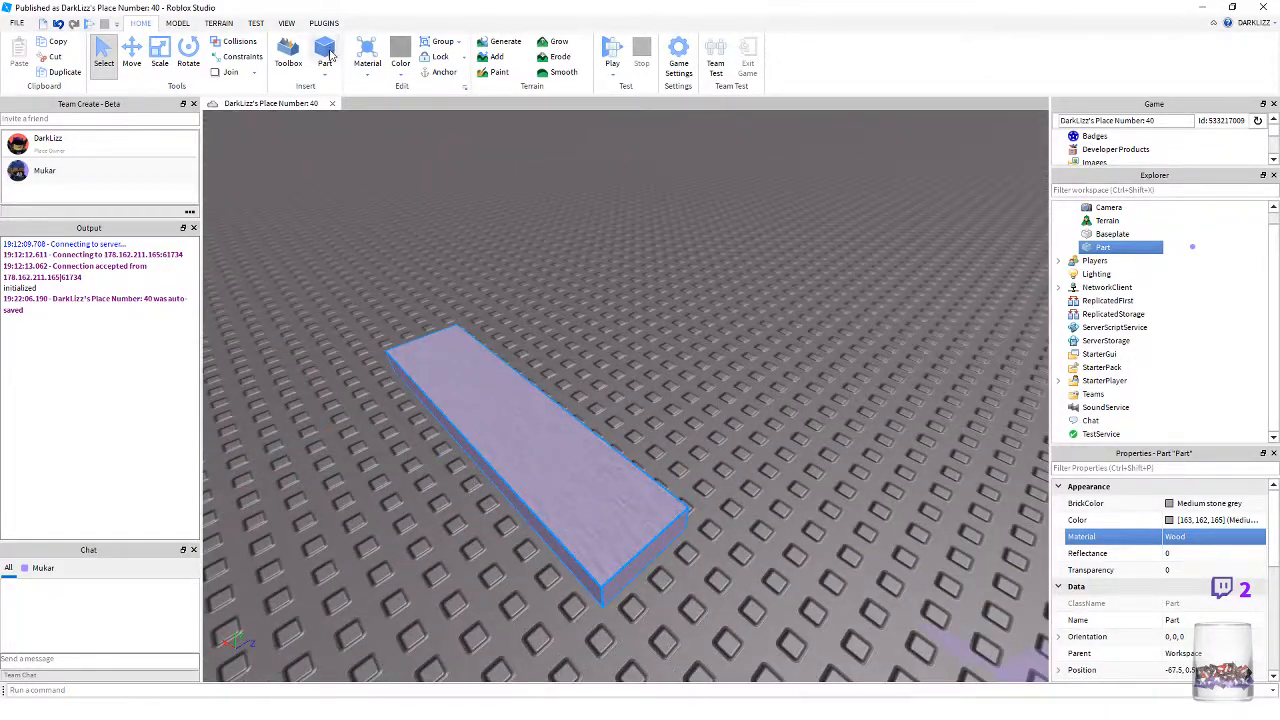
- Bring up the installed plugin tools and view the wood part from different sides
{"action": "left_click", "coordinate": [323, 23]}
{"action": "key", "text": "s"}
{"action": "right_click_drag", "start_coordinate": [735, 378], "coordinate": [735, 378]}
{"action": "key", "text": "w"}
{"action": "key", "text": "s"}
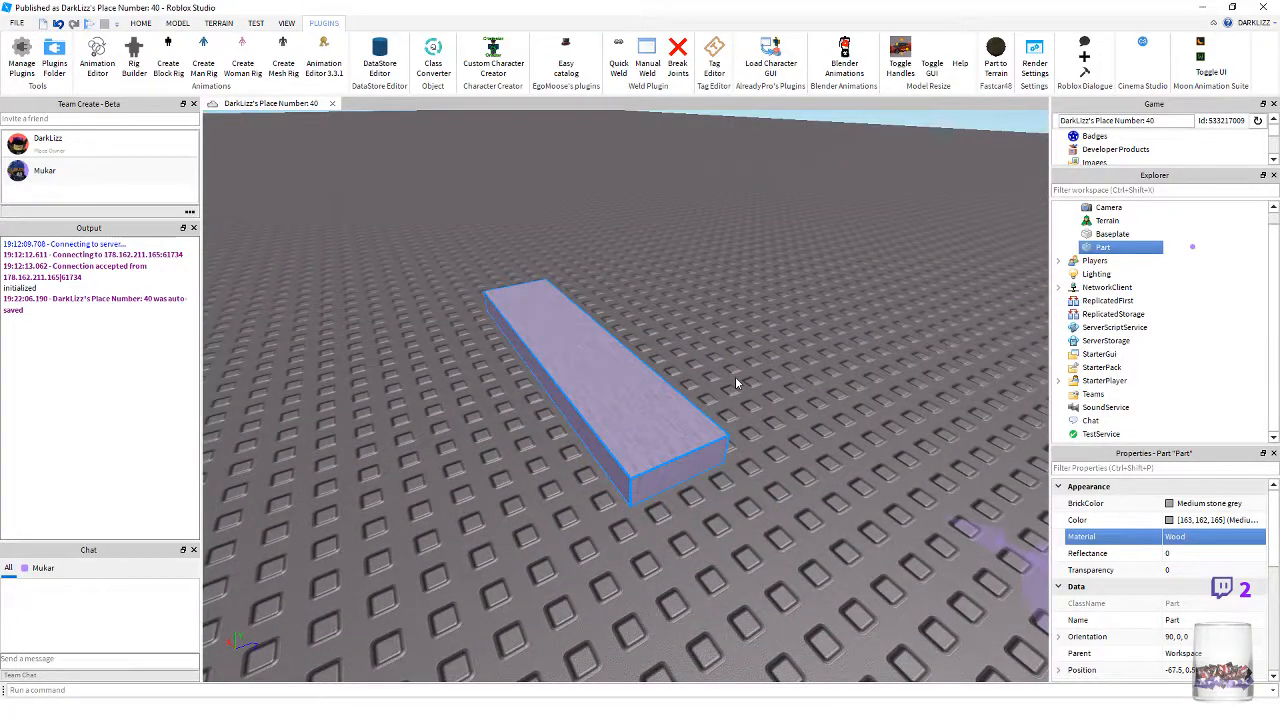
{"action": "key", "text": "a"}
{"action": "right_click_drag", "start_coordinate": [538, 416], "coordinate": [538, 416]}
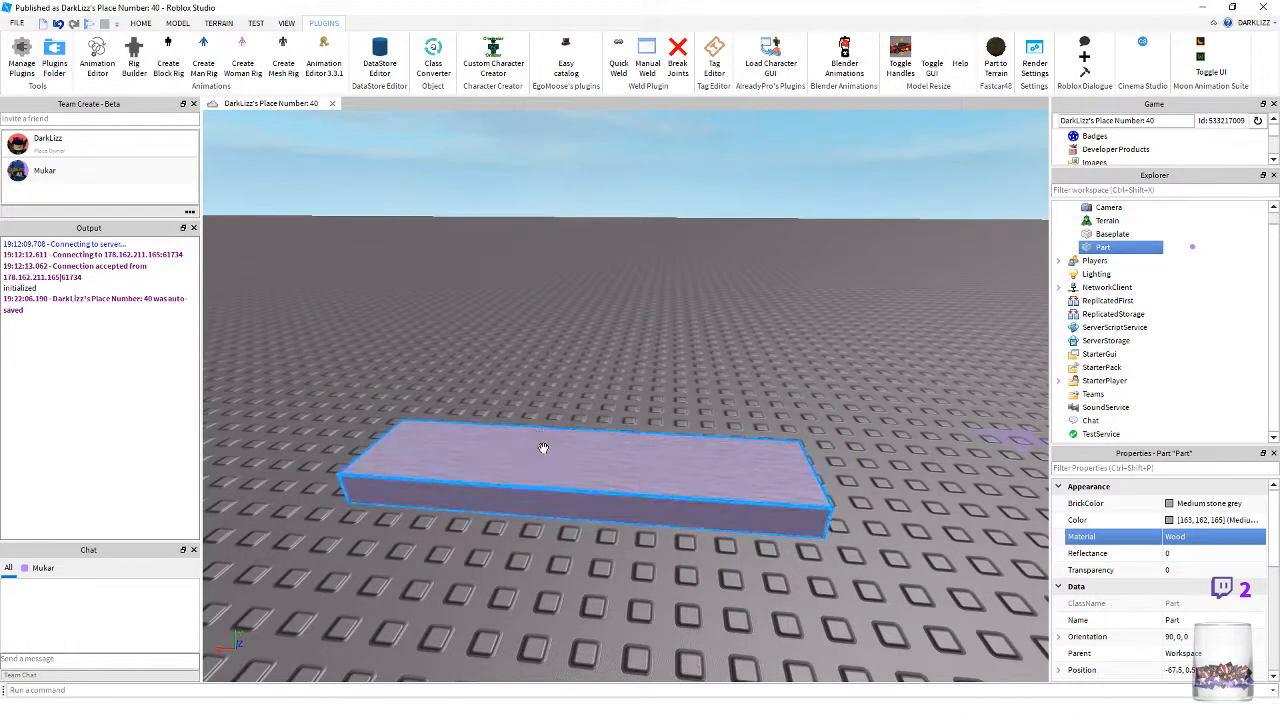
{"action": "key", "text": "s"}
{"action": "key", "text": "a"}
{"action": "right_click_drag", "start_coordinate": [544, 450], "coordinate": [543, 449]}
- Examine the wood planks texture on the part up close and from a distance at different part sizes
{"action": "key", "text": "a"}
{"action": "key", "text": "w"}
{"action": "key", "text": "w"}
{"action": "key", "text": "w"}
{"action": "key", "text": "w"}
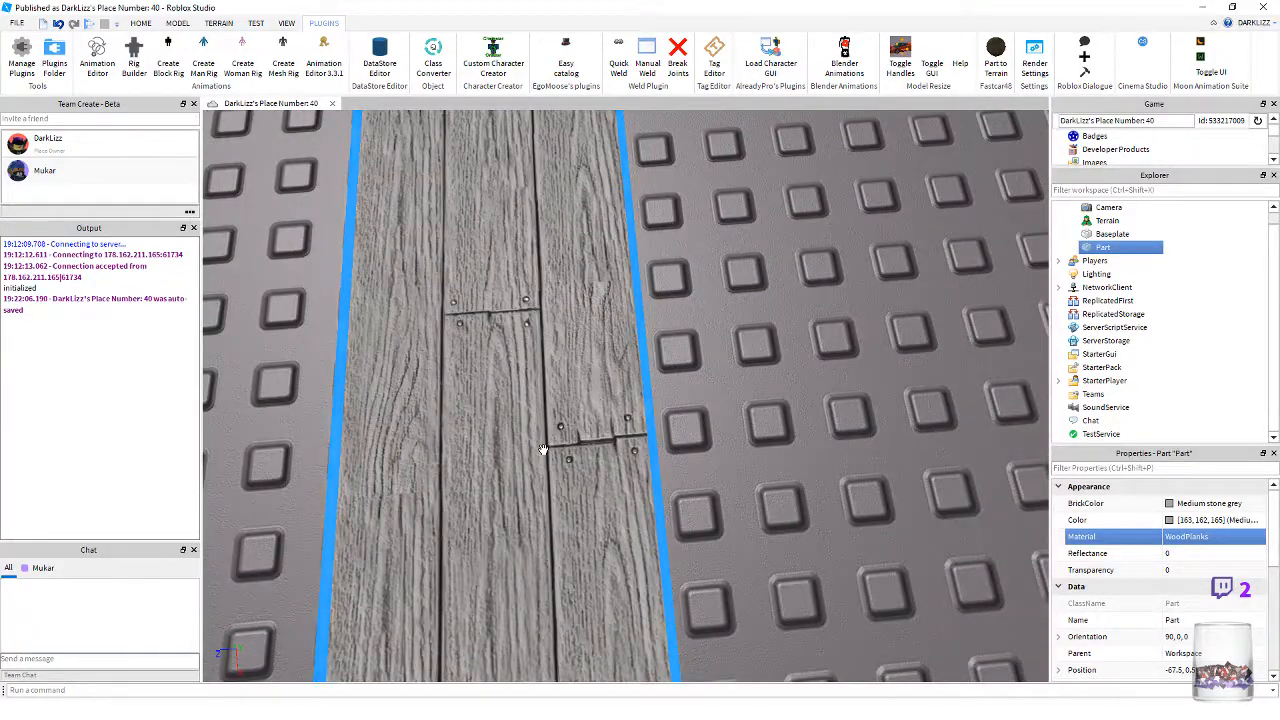
{"action": "scroll", "coordinate": [612, 440], "scroll_direction": "down", "scroll_amount": 5}
{"action": "scroll", "coordinate": [690, 374], "scroll_direction": "up", "scroll_amount": 6}
{"action": "right_click_drag", "start_coordinate": [690, 374], "coordinate": [711, 434]}
{"action": "scroll", "coordinate": [690, 374], "scroll_direction": "down", "scroll_amount": 2}
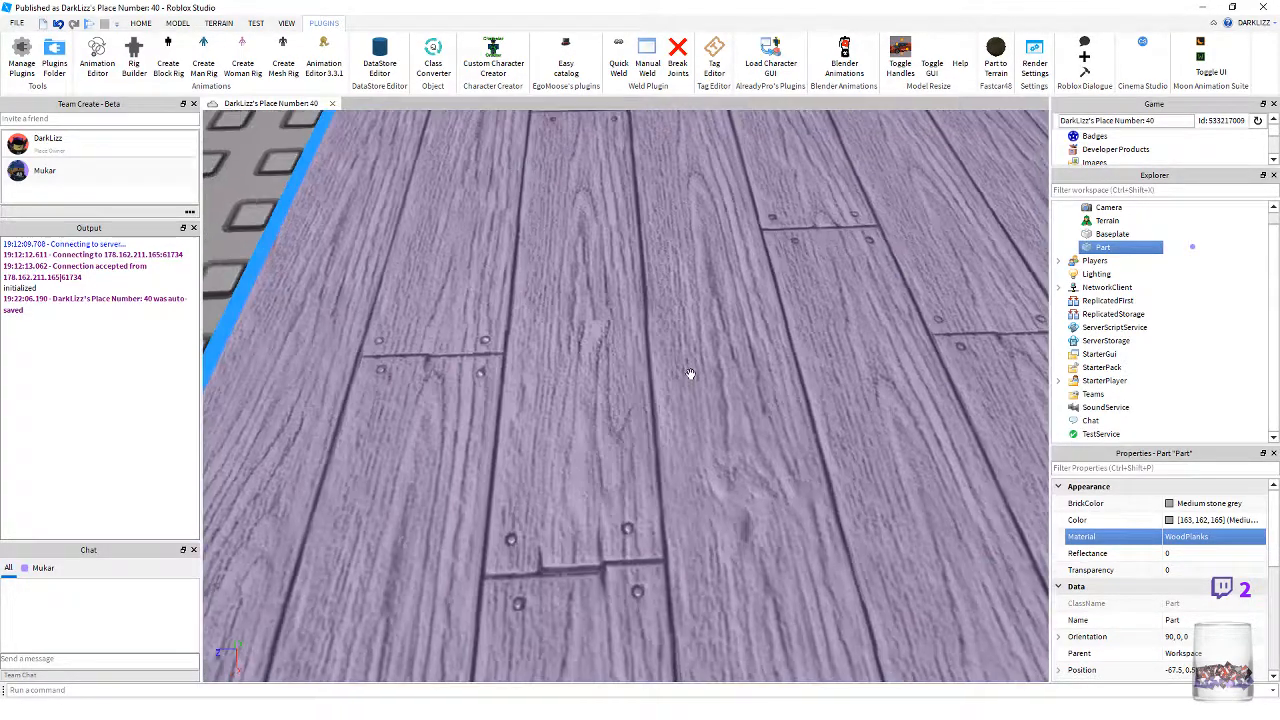
{"action": "scroll", "coordinate": [690, 374], "scroll_direction": "down", "scroll_amount": 5}
{"action": "scroll", "coordinate": [690, 374], "scroll_direction": "up", "scroll_amount": 7}
{"action": "scroll", "coordinate": [713, 437], "scroll_direction": "up", "scroll_amount": 4}
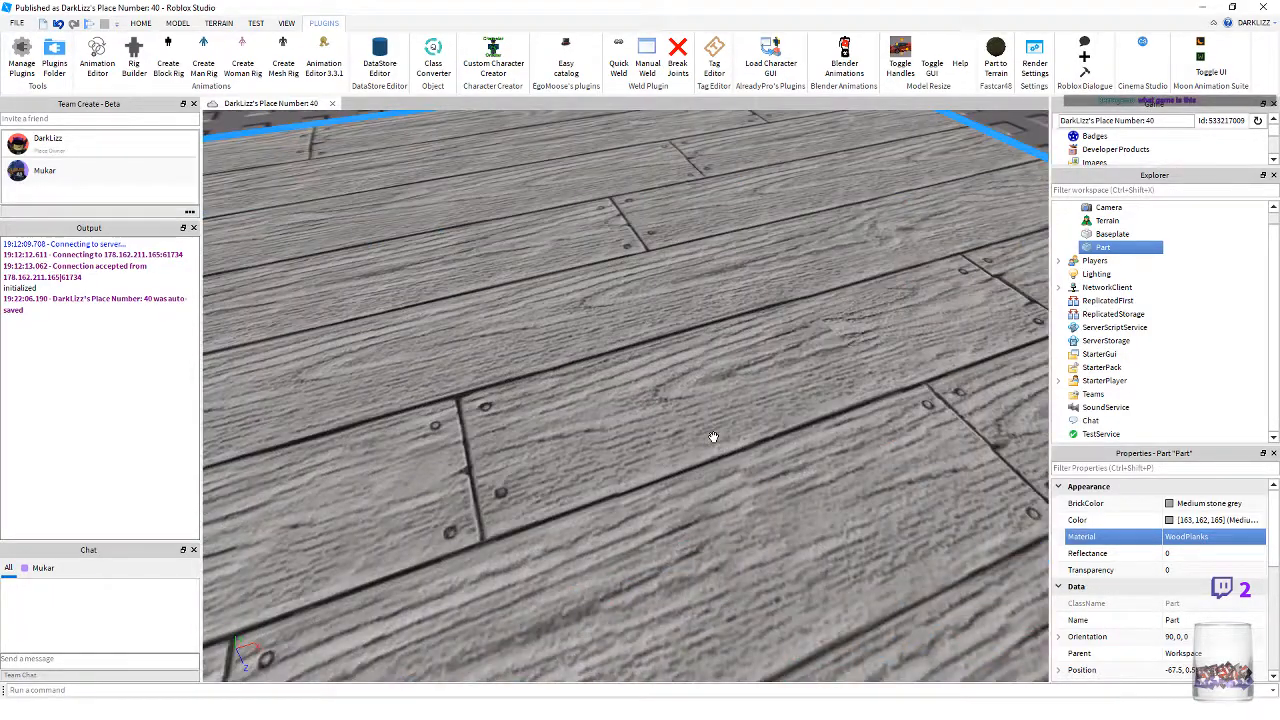
{"action": "scroll", "coordinate": [713, 437], "scroll_direction": "down", "scroll_amount": 6}
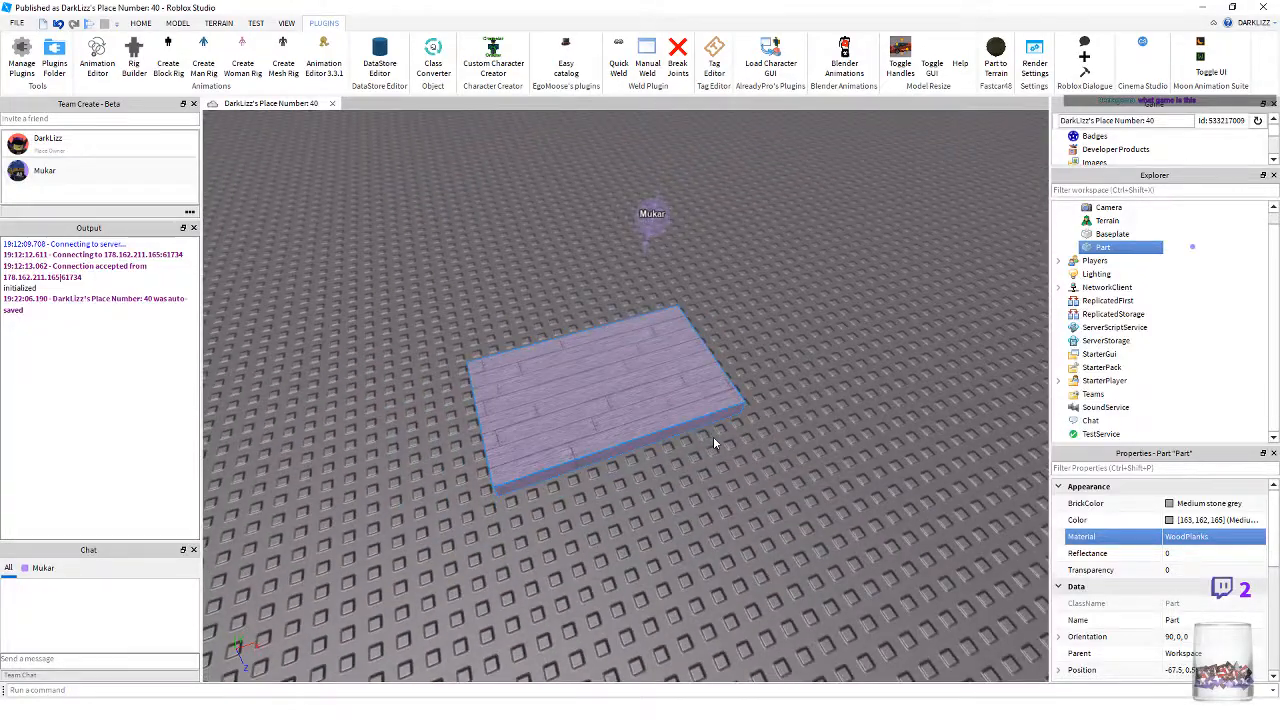
{"action": "scroll", "coordinate": [713, 437], "scroll_direction": "up", "scroll_amount": 5}
{"action": "scroll", "coordinate": [713, 437], "scroll_direction": "down", "scroll_amount": 6}
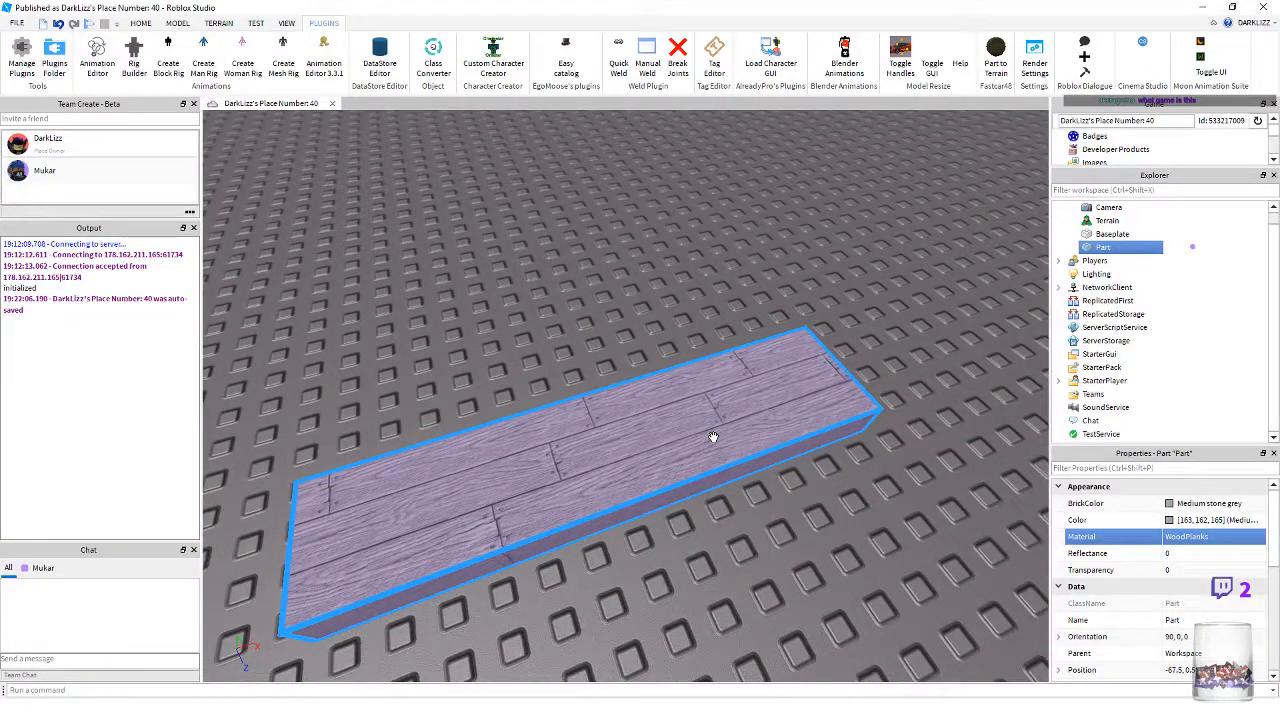
{"action": "scroll", "coordinate": [713, 436], "scroll_direction": "up", "scroll_amount": 5}
{"action": "scroll", "coordinate": [713, 436], "scroll_direction": "down", "scroll_amount": 2}
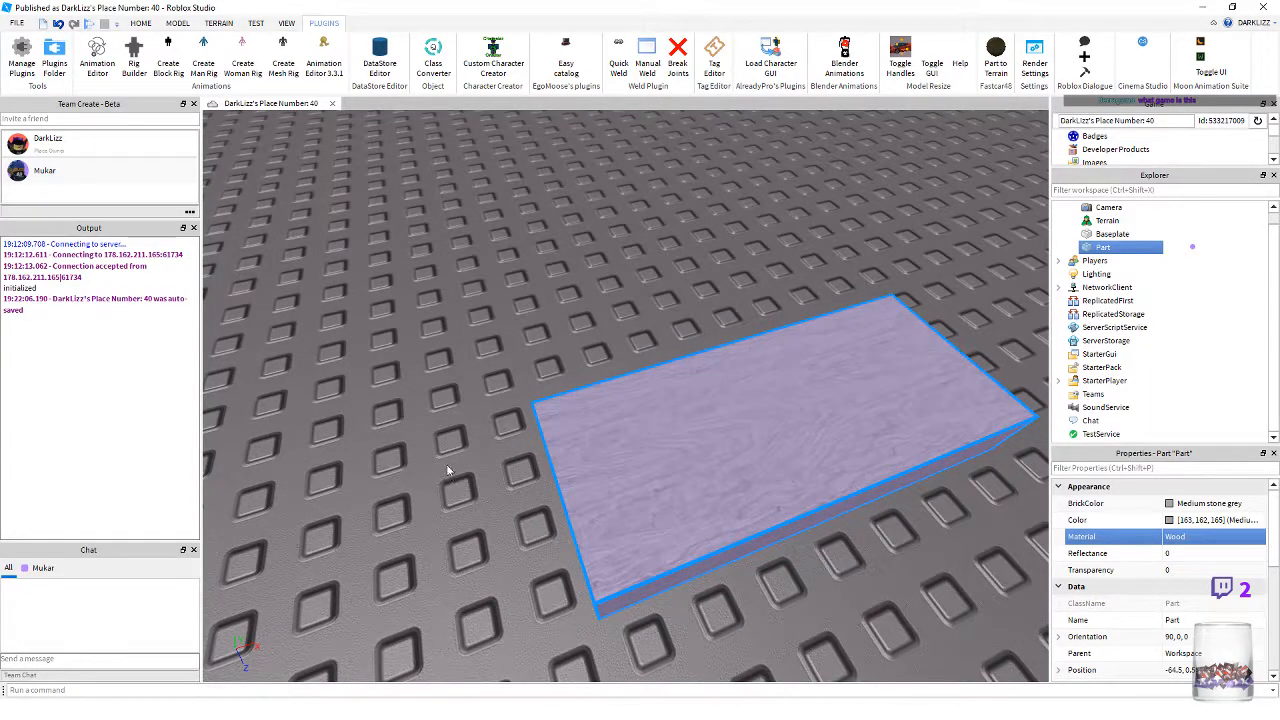
- Delete the wood planks part from the baseplate
{"action": "right_click_drag", "start_coordinate": [448, 461], "coordinate": [448, 461]}
{"action": "scroll", "coordinate": [448, 461], "scroll_direction": "down", "scroll_amount": 4}
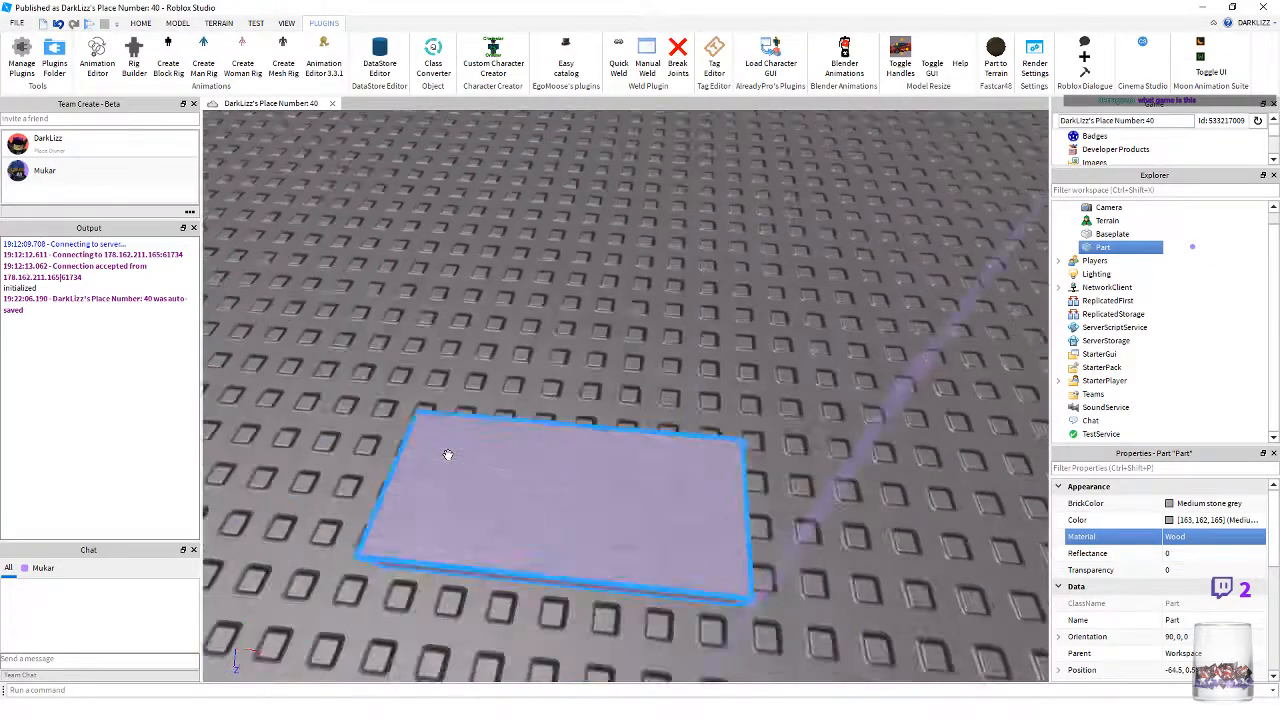
{"action": "scroll", "coordinate": [448, 461], "scroll_direction": "up", "scroll_amount": 3}
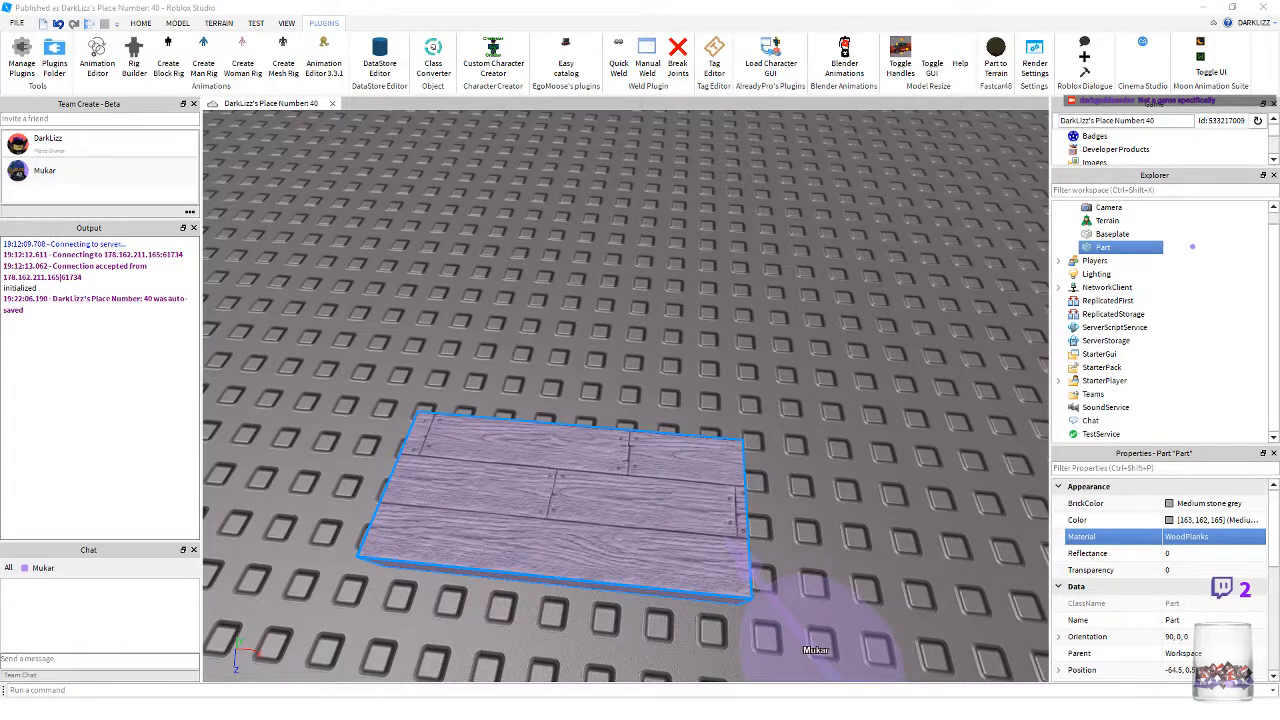
{"action": "key", "text": "Delete"}
{"action": "right_click_drag", "start_coordinate": [379, 485], "coordinate": [379, 485]}
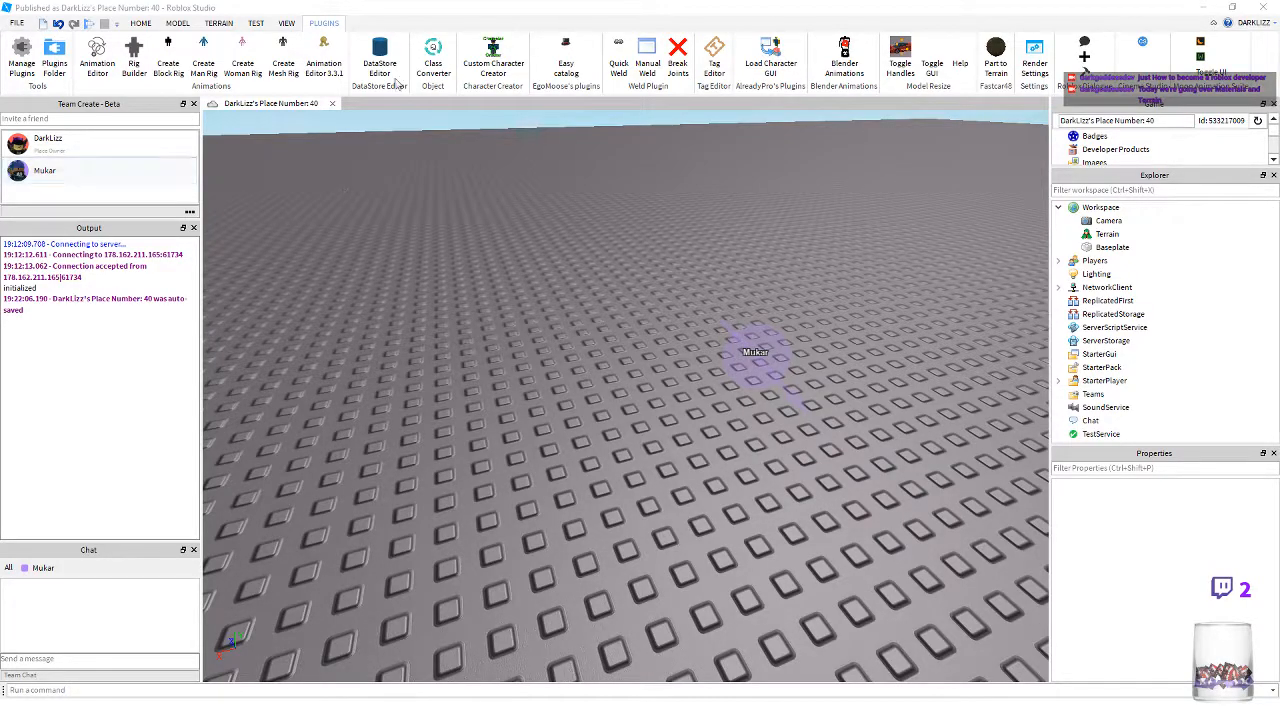
- Generate terrain with Medium (256) map size, seed 618033988, Medium (100) biome size and no caves
{"action": "left_click", "coordinate": [220, 23]}
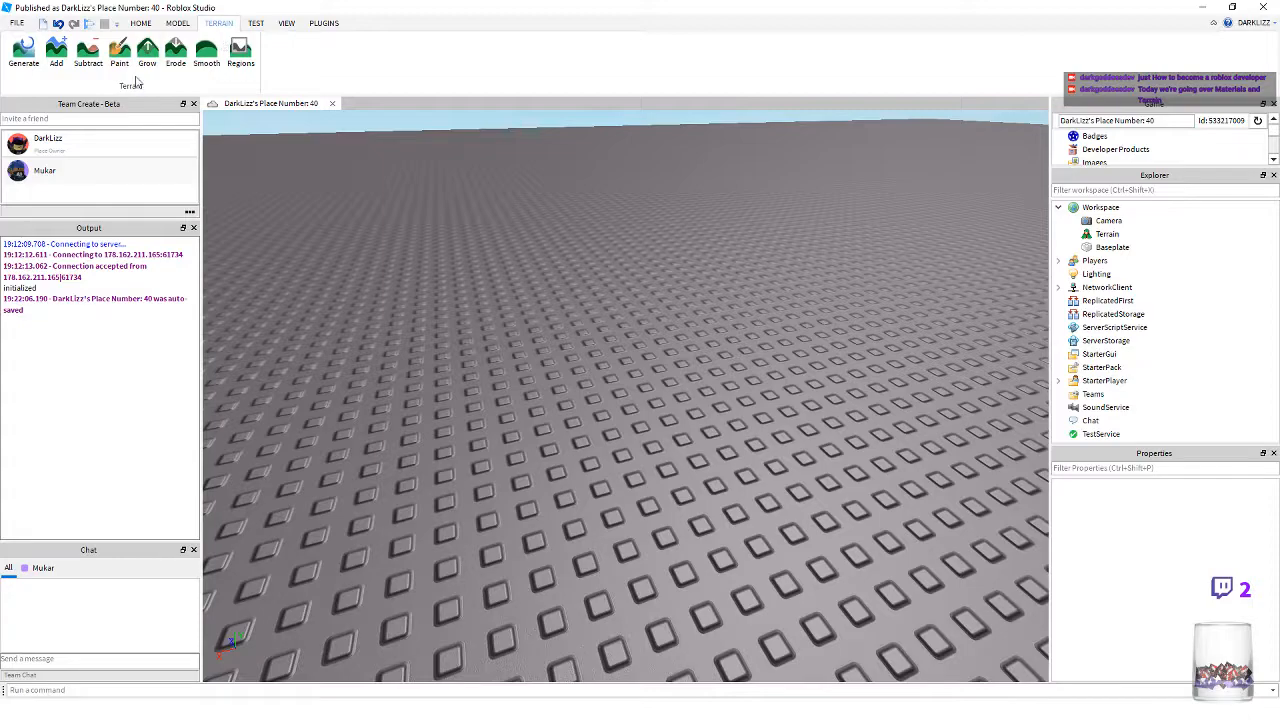
{"action": "right_click_drag", "start_coordinate": [471, 226], "coordinate": [474, 246]}
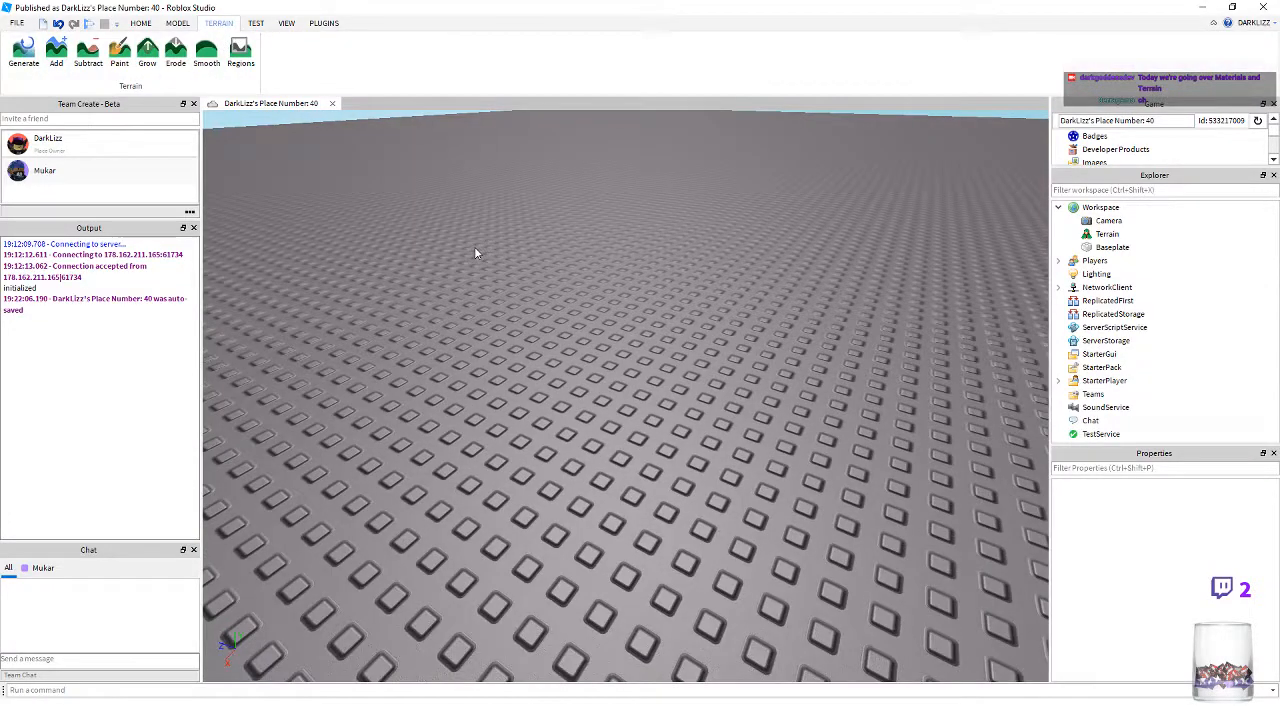
{"action": "left_click", "coordinate": [24, 55]}
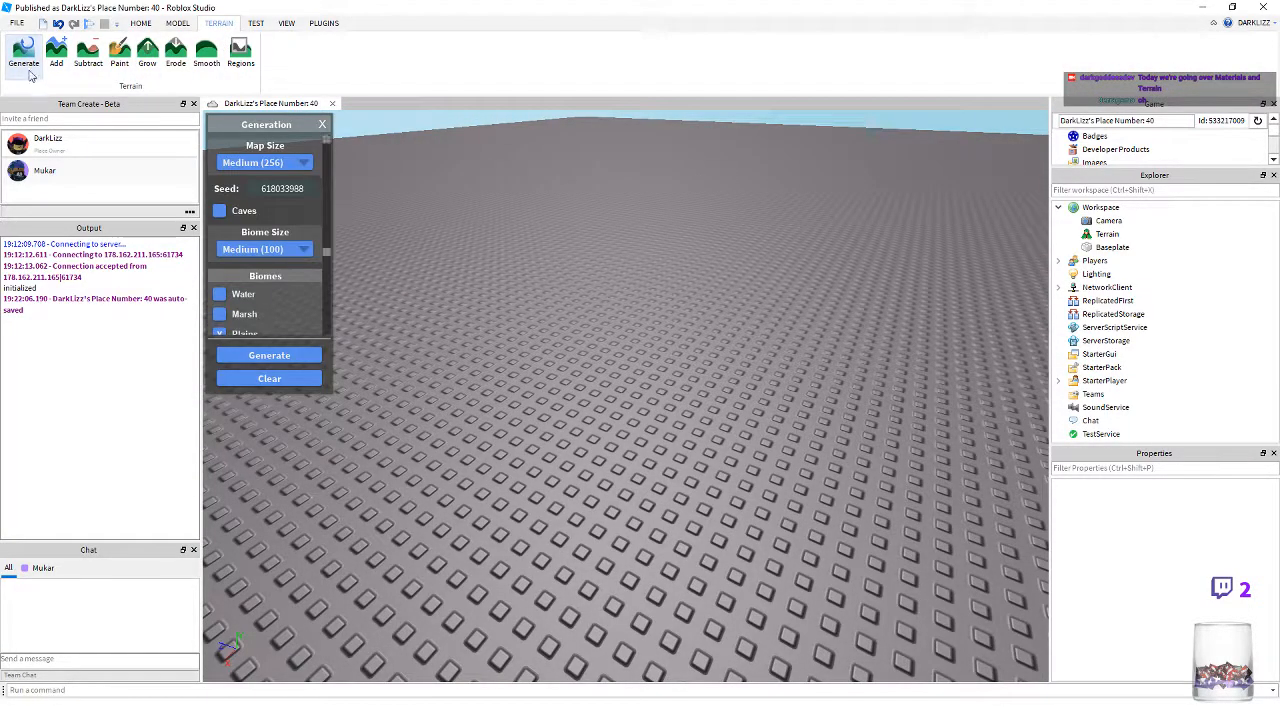
{"action": "right_click_drag", "start_coordinate": [535, 238], "coordinate": [535, 238]}
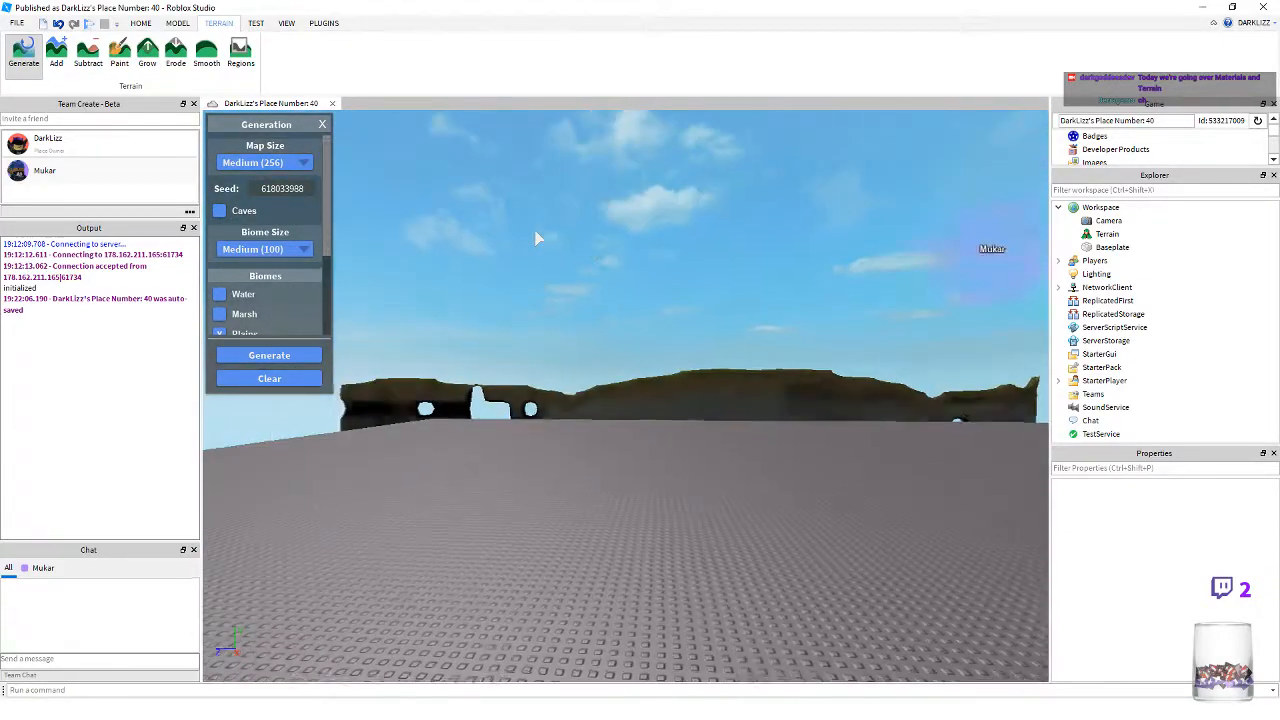
{"action": "key", "text": "w"}
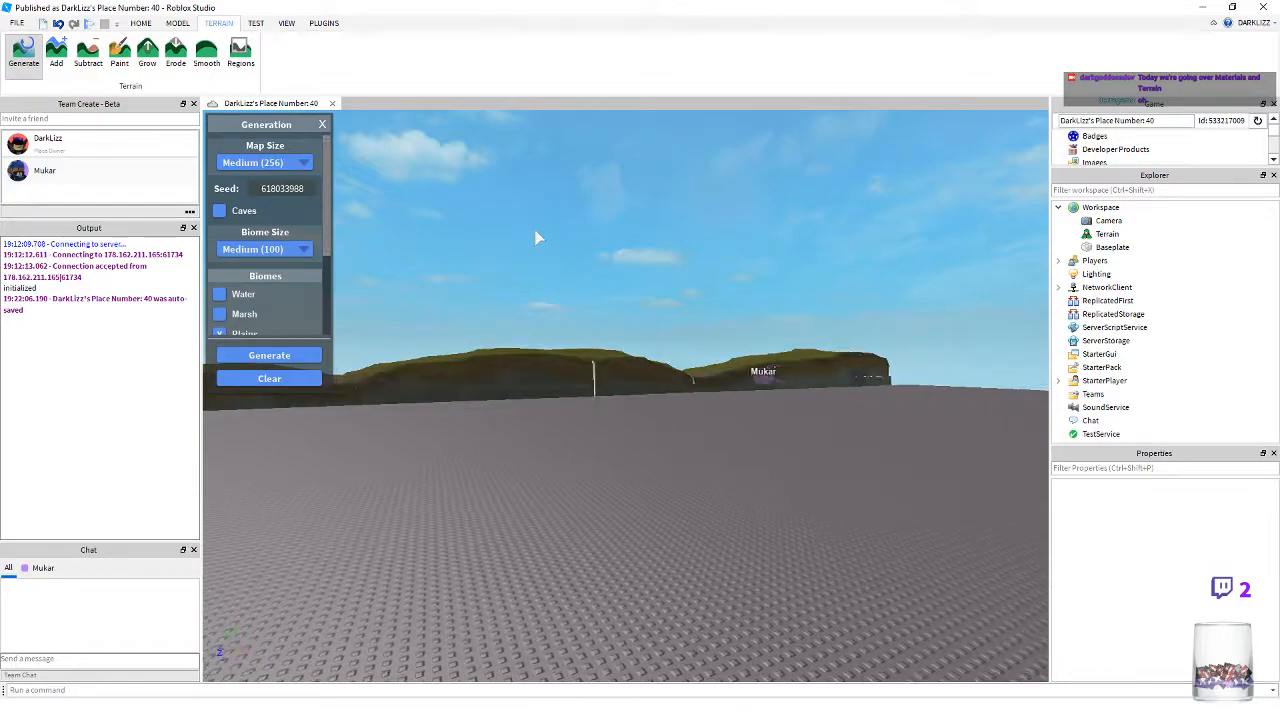
- Examine the terrain forming around the baseplate, from ground level and from above
{"action": "right_click_drag", "start_coordinate": [535, 238], "coordinate": [535, 238]}
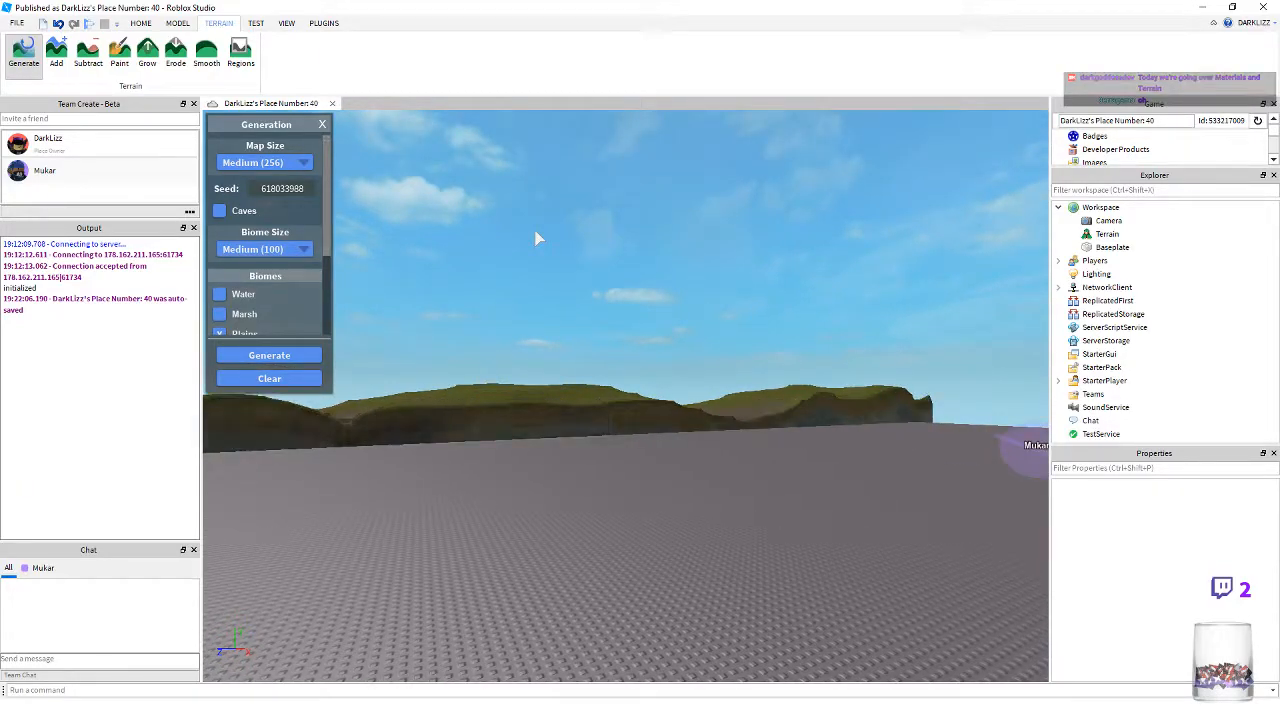
{"action": "key", "text": "a"}
{"action": "key", "text": "a"}
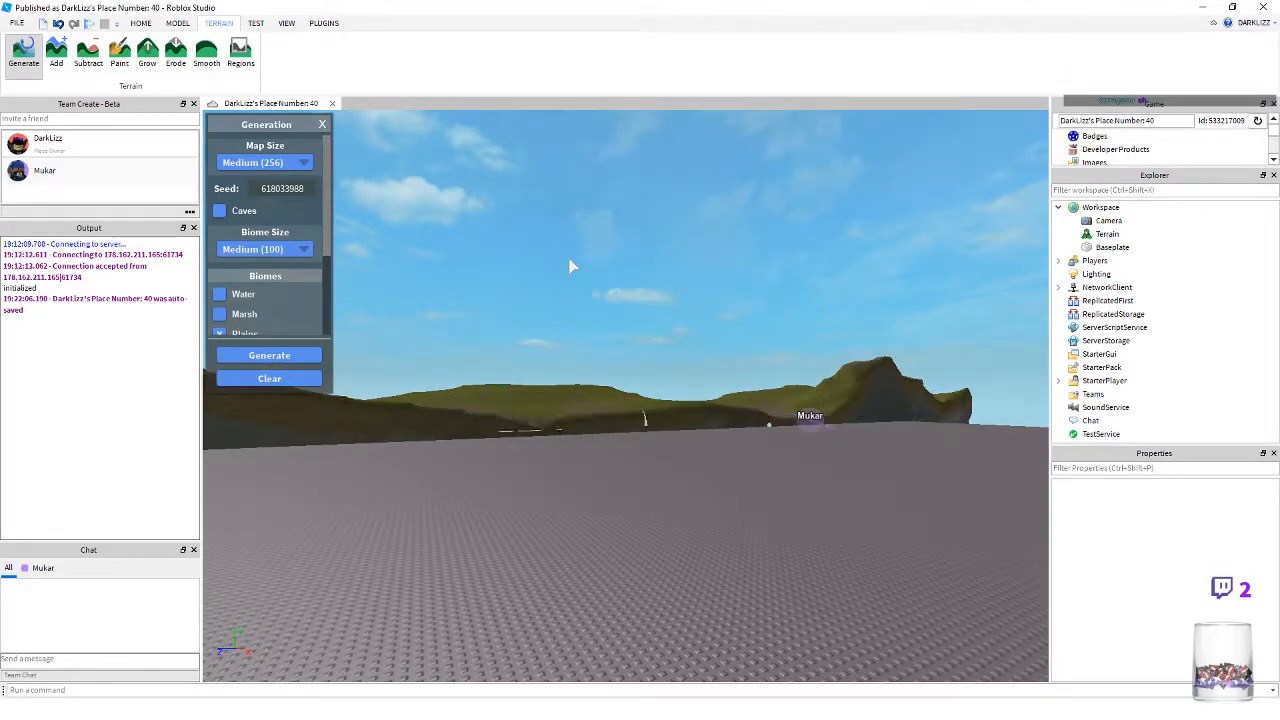
{"action": "key", "text": "w"}
{"action": "key", "text": "a"}
{"action": "key", "text": "d"}
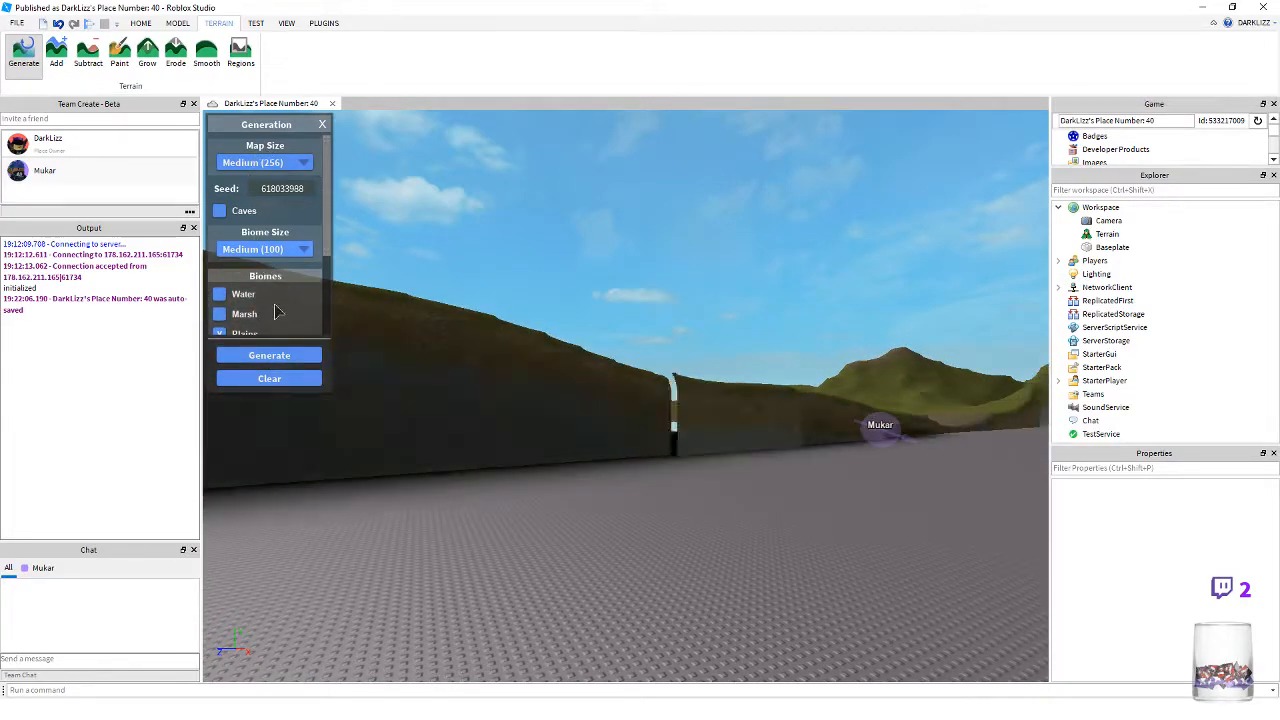
{"action": "right_click_drag", "start_coordinate": [848, 363], "coordinate": [847, 362]}
{"action": "key", "text": "s"}
{"action": "right_click_drag", "start_coordinate": [781, 390], "coordinate": [781, 390]}
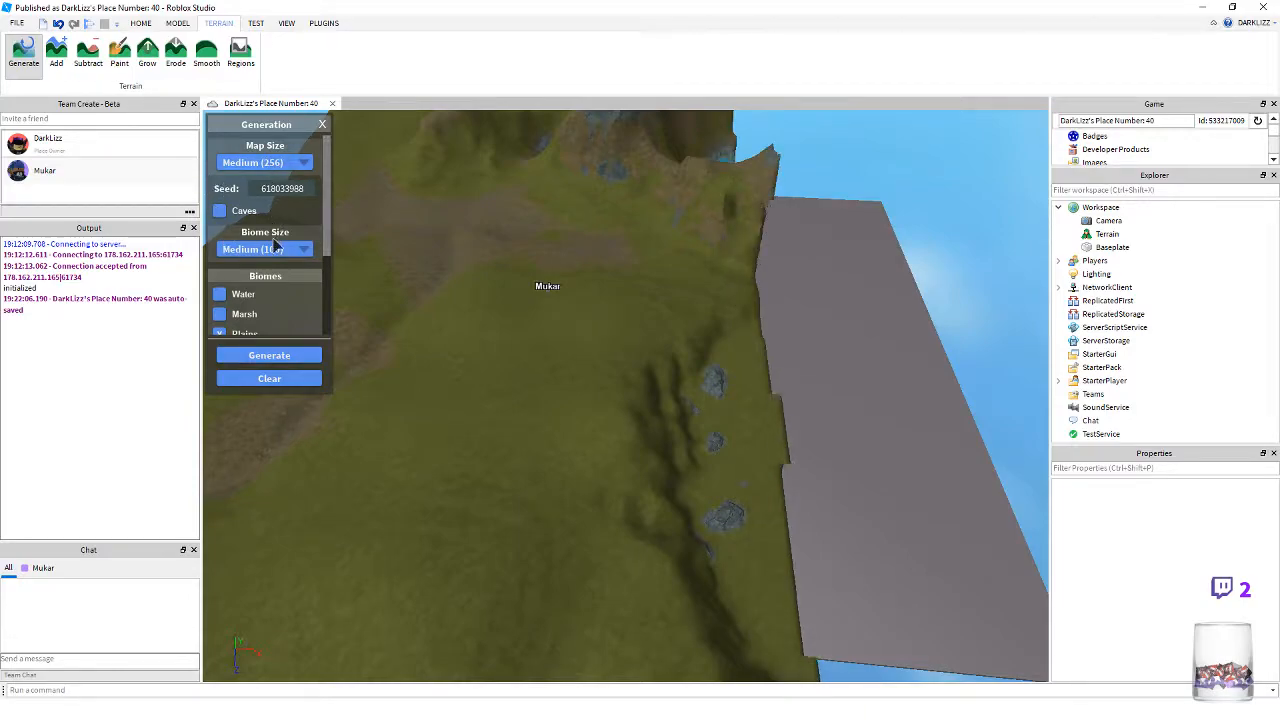
- Review the map size choices from Small (128) to Massive (1024) and close the terrain generation settings
{"action": "scroll", "coordinate": [277, 260], "scroll_direction": "down", "scroll_amount": 3}
{"action": "right_click_drag", "start_coordinate": [757, 398], "coordinate": [757, 398]}
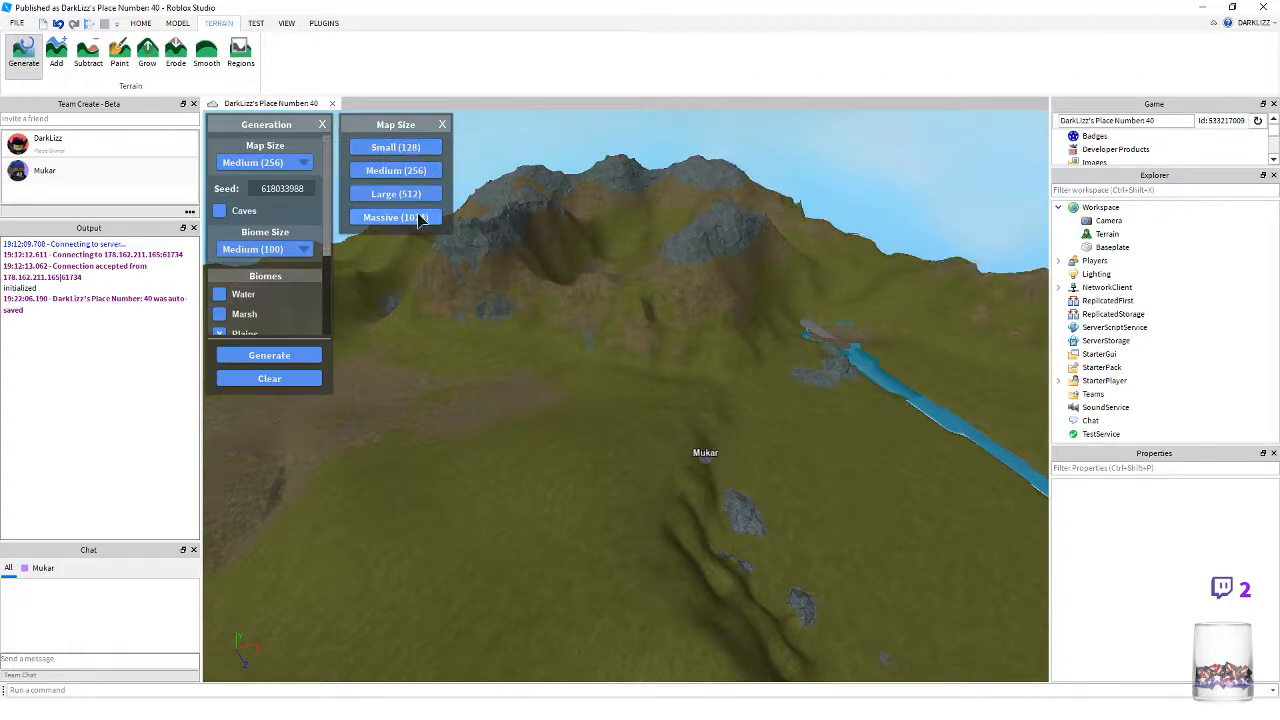
{"action": "key", "text": "a"}
{"action": "right_click_drag", "start_coordinate": [829, 298], "coordinate": [831, 301]}
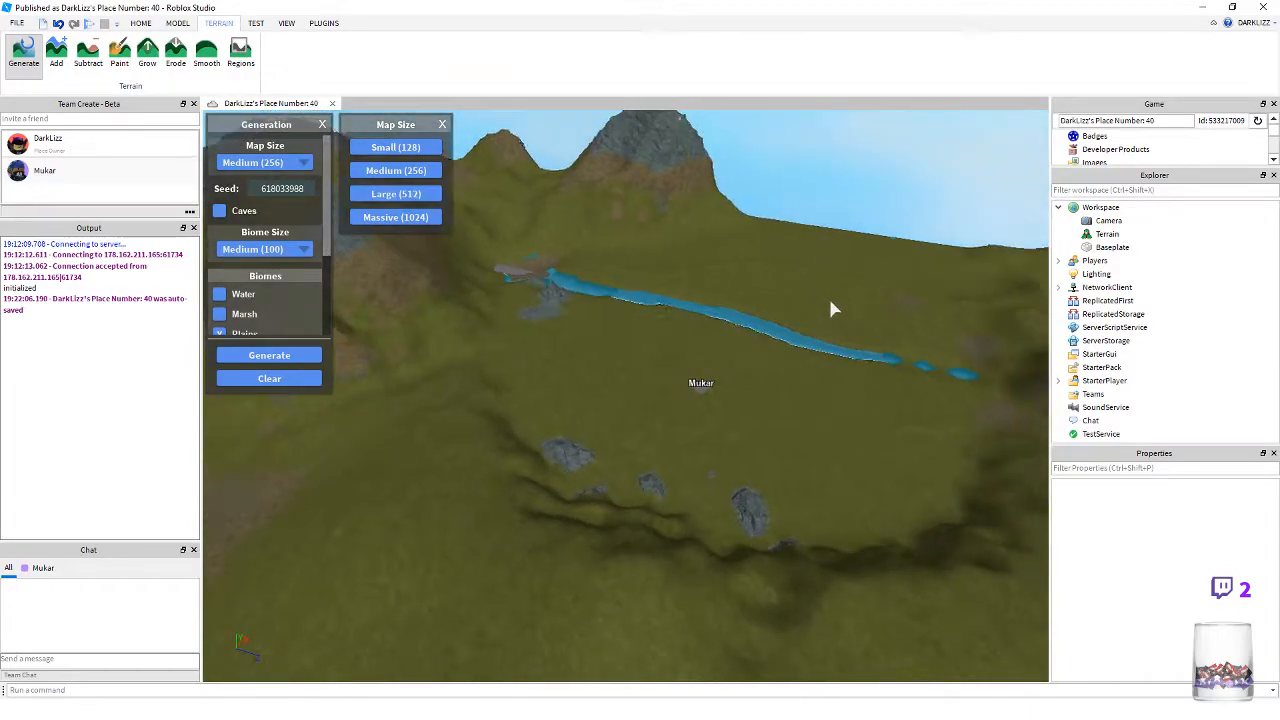
{"action": "left_click", "coordinate": [322, 124]}
{"action": "key", "text": "w"}
{"action": "right_click_drag", "start_coordinate": [570, 256], "coordinate": [570, 256]}
{"action": "key", "text": "s"}
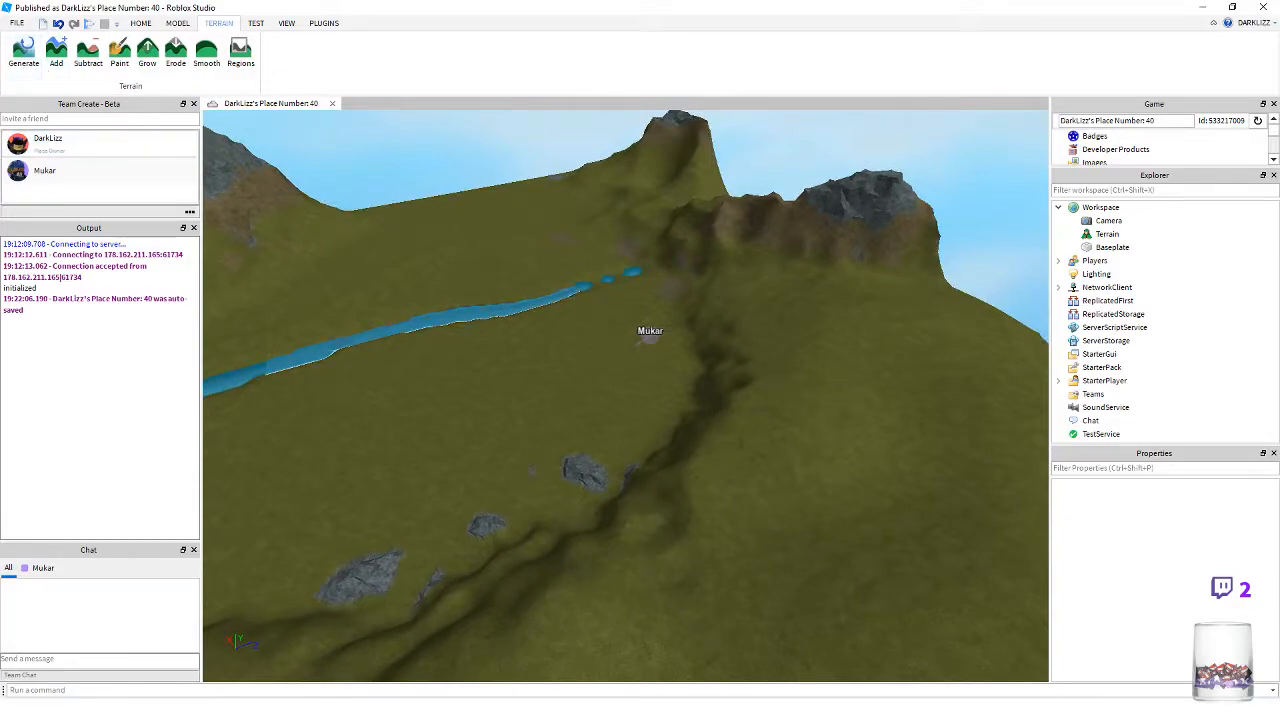
- Reopen the terrain generation settings and switch the Caves option on and back off
{"action": "left_click", "coordinate": [20, 56]}
{"action": "right_click_drag", "start_coordinate": [731, 268], "coordinate": [733, 275]}
{"action": "scroll", "coordinate": [733, 275], "scroll_direction": "down", "scroll_amount": 2}
{"action": "scroll", "coordinate": [658, 290], "scroll_direction": "down", "scroll_amount": 1}
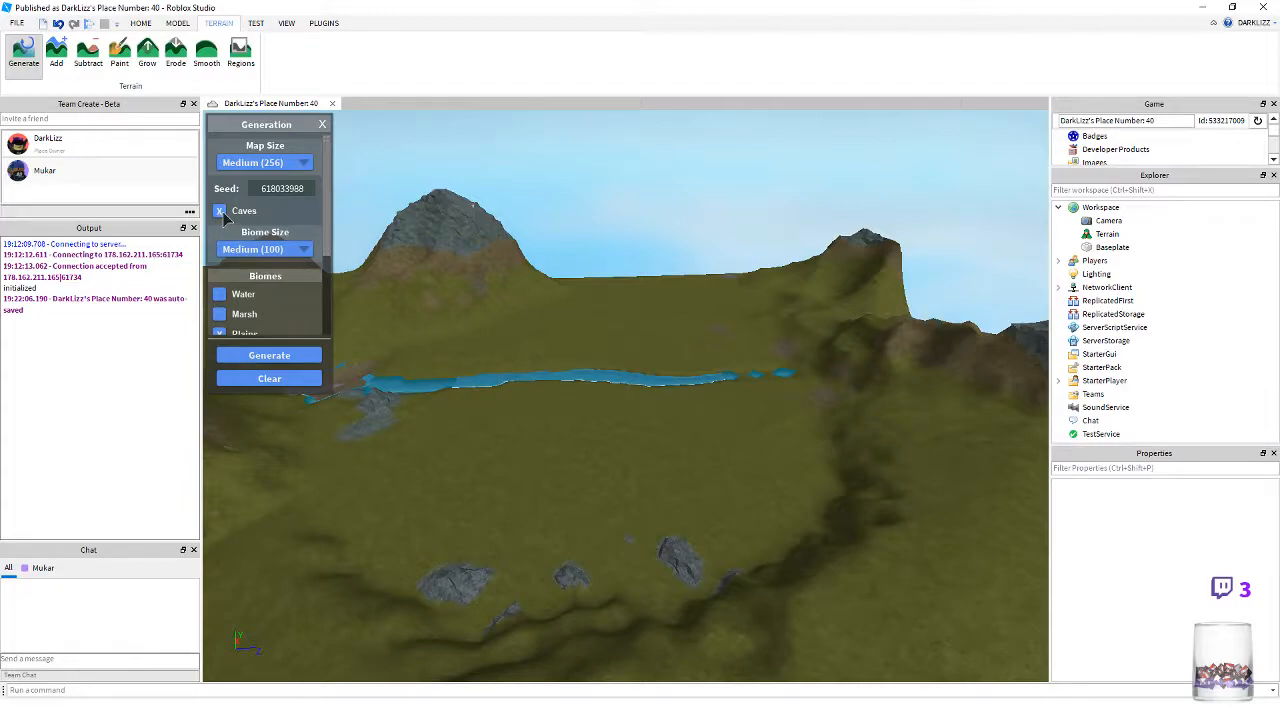
{"action": "right_click_drag", "start_coordinate": [771, 341], "coordinate": [773, 348]}
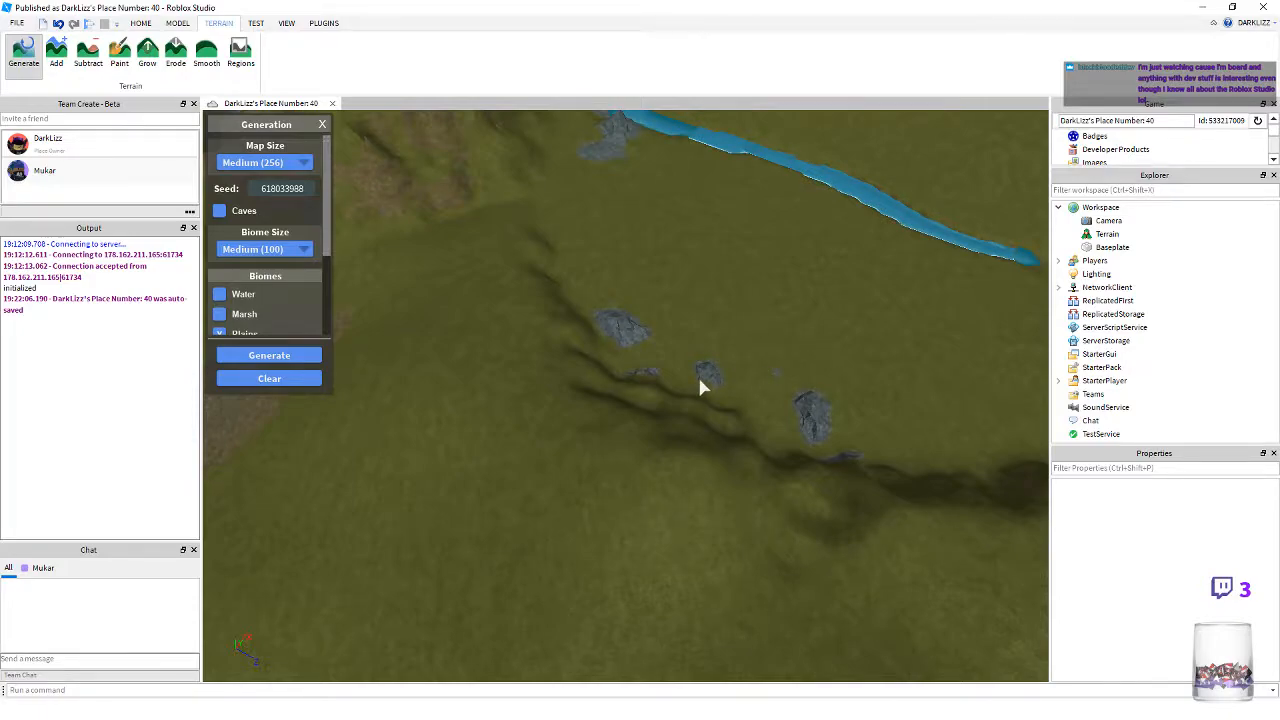
- Review the available biomes from Water to Arctic and examine the mountains and lake in the generated landscape
{"action": "right_click_drag", "start_coordinate": [699, 381], "coordinate": [700, 383]}
{"action": "scroll", "coordinate": [316, 265], "scroll_direction": "down", "scroll_amount": 3}
{"action": "right_click_drag", "start_coordinate": [646, 323], "coordinate": [689, 331]}
{"action": "key", "text": "s"}
{"action": "key", "text": "w"}
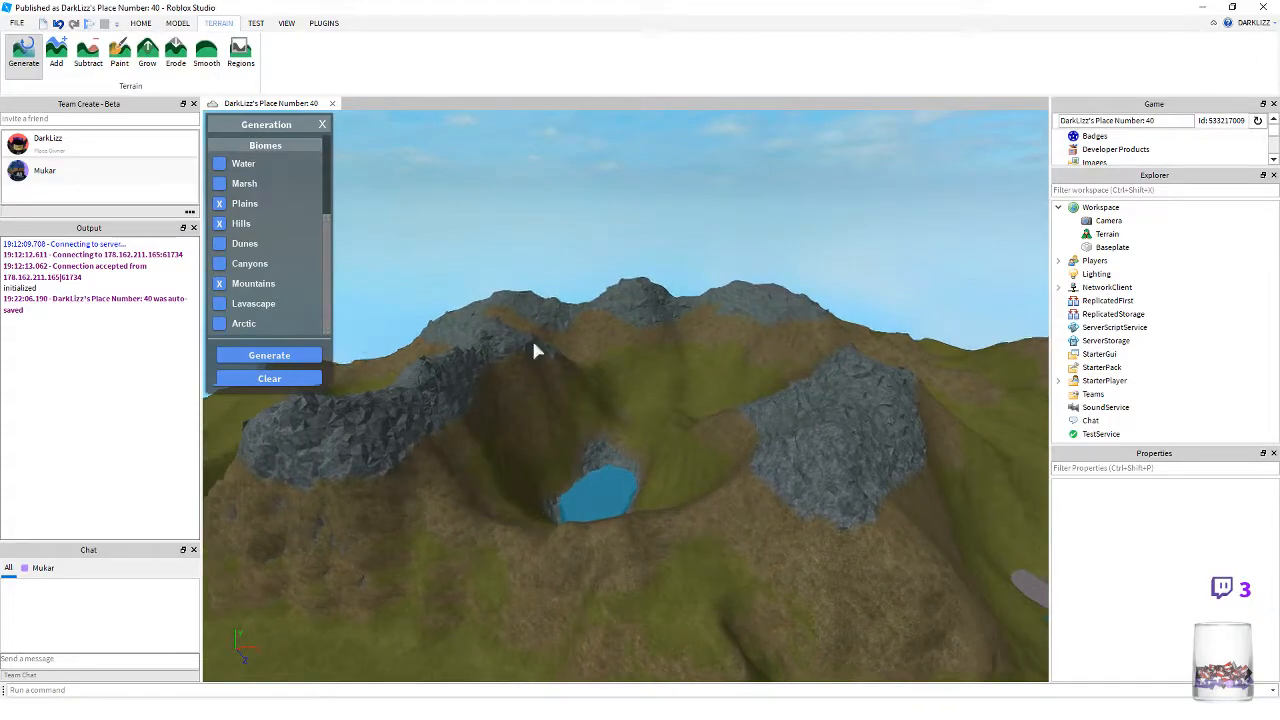
{"action": "right_click_drag", "start_coordinate": [521, 340], "coordinate": [536, 340]}
{"action": "key", "text": "w"}
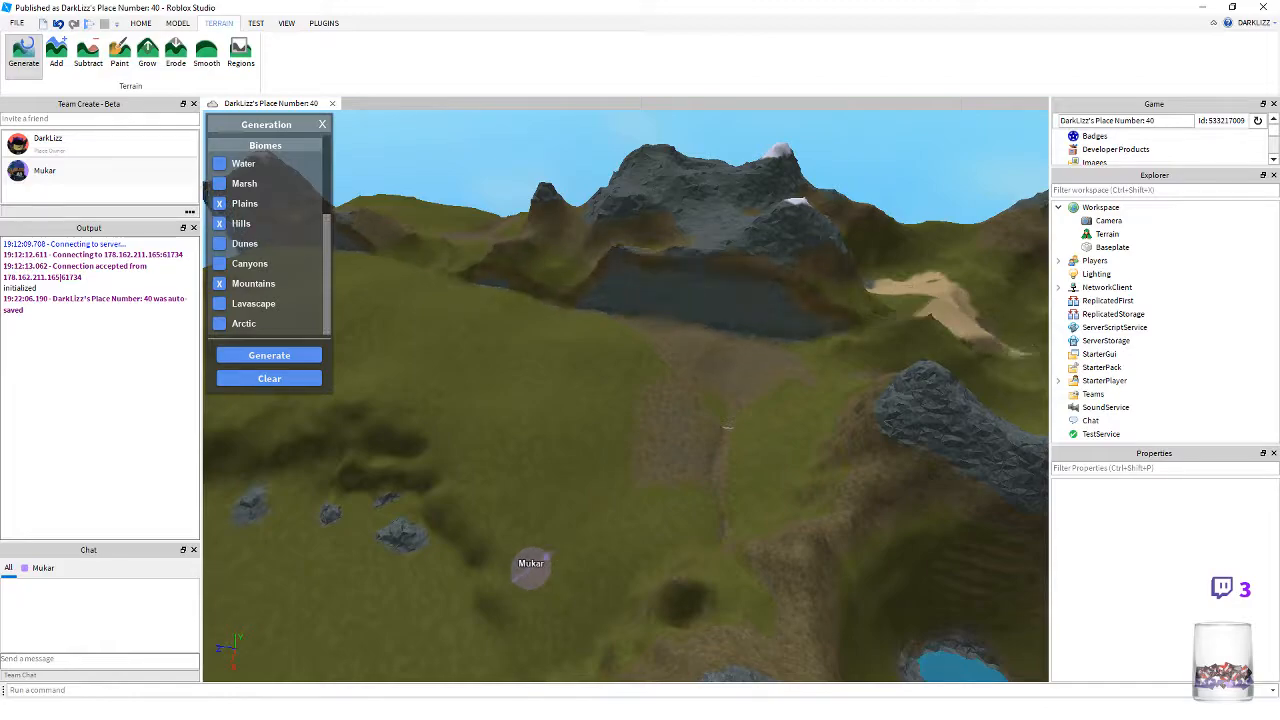
- Check the Roblox Tutorial Topic List board in Trello and return to the terrain in Roblox Studio
{"action": "key", "text": "alt+Tab"}
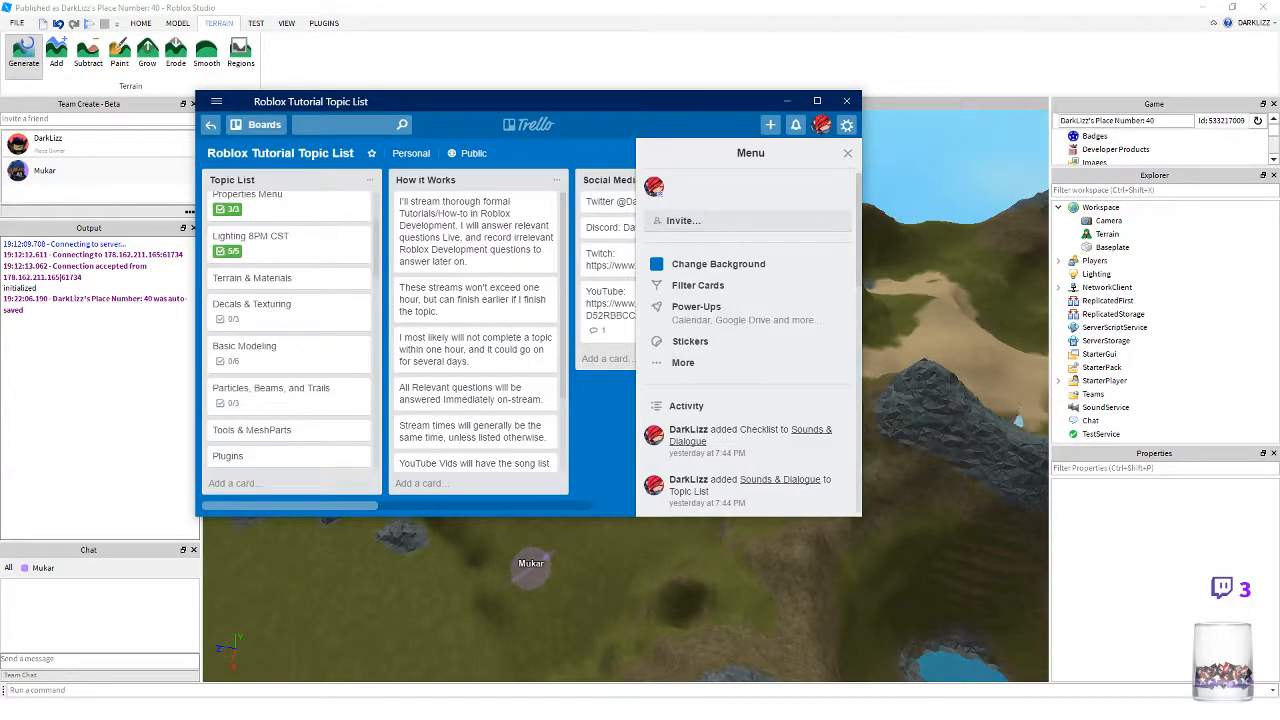
{"action": "key", "text": "alt+Tab"}
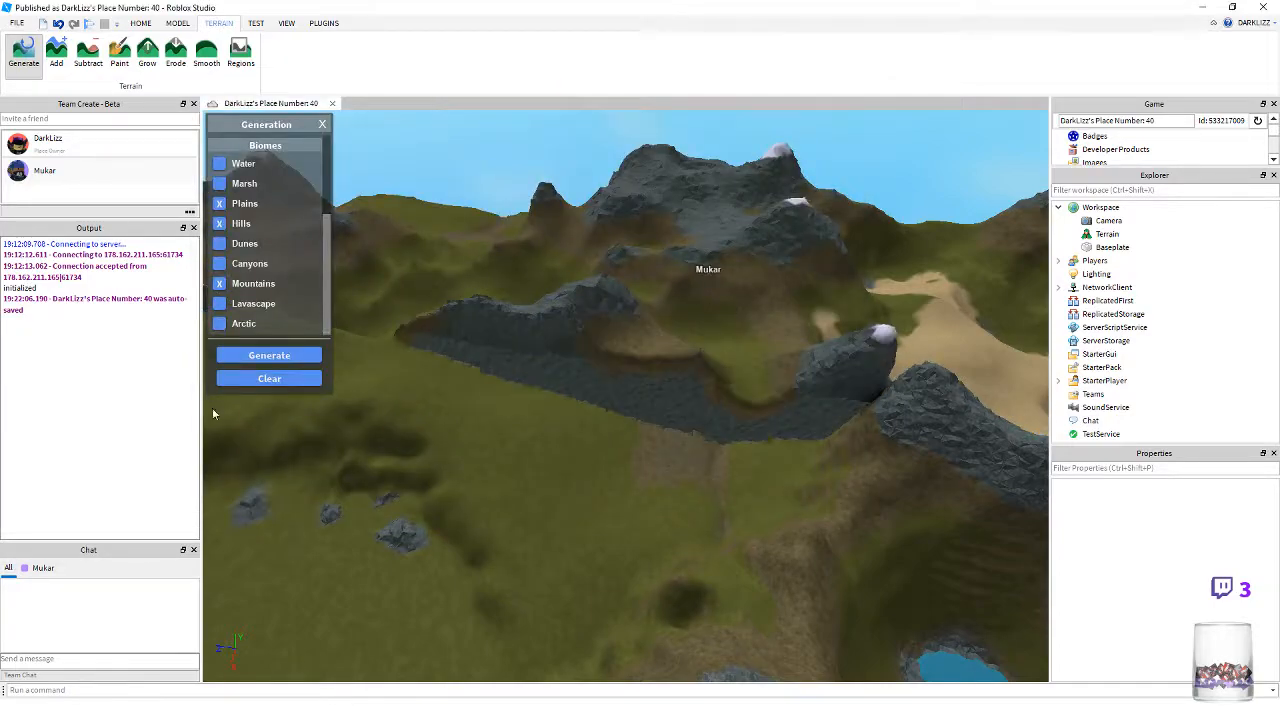
{"action": "key", "text": "w"}
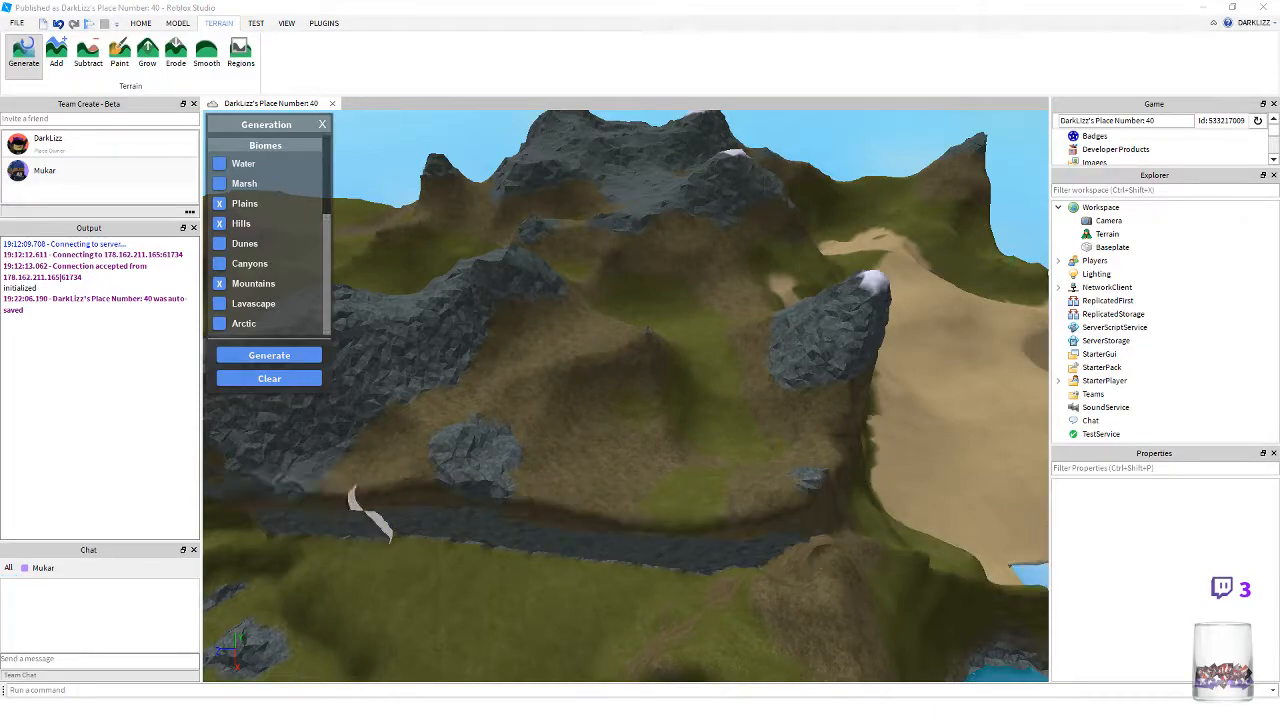
{"action": "key", "text": "w"}
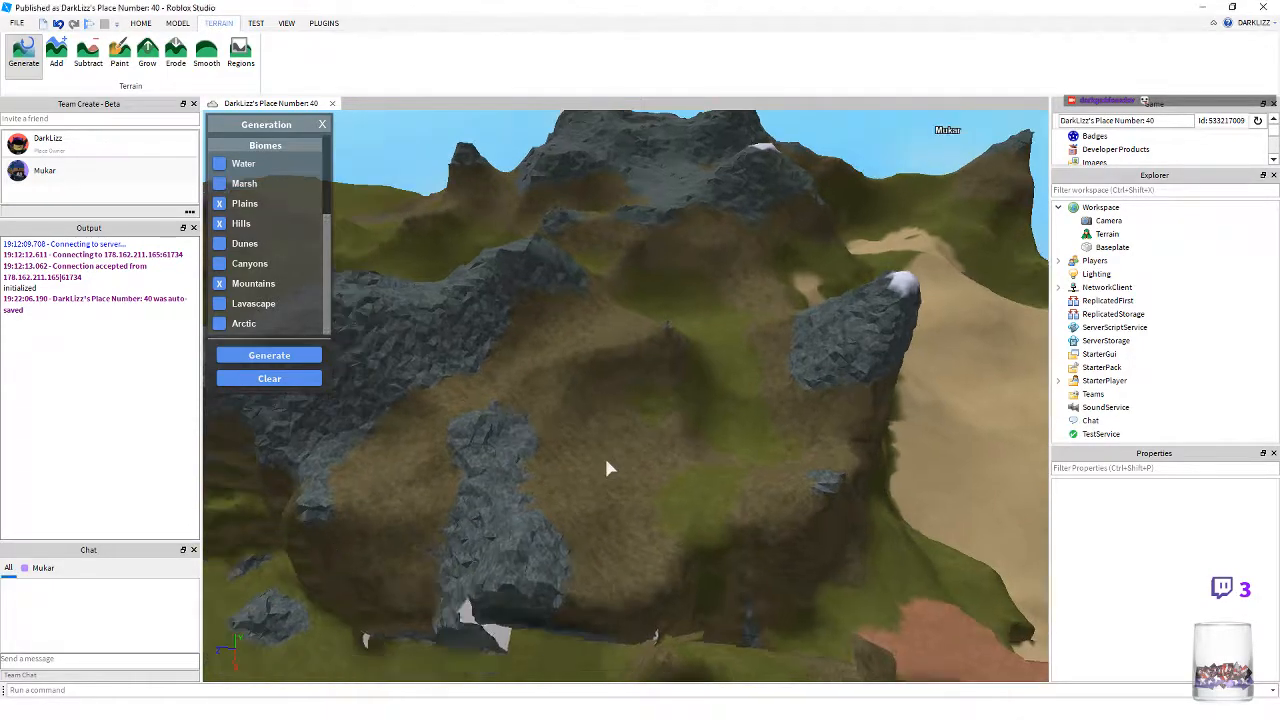
- Fly over the generated landscape and examine the sand dunes, red canyon, water and mountain areas
{"action": "right_click_drag", "start_coordinate": [604, 456], "coordinate": [606, 459]}
{"action": "key", "text": "a"}
{"action": "right_click_drag", "start_coordinate": [610, 358], "coordinate": [617, 371]}
{"action": "key", "text": "w"}
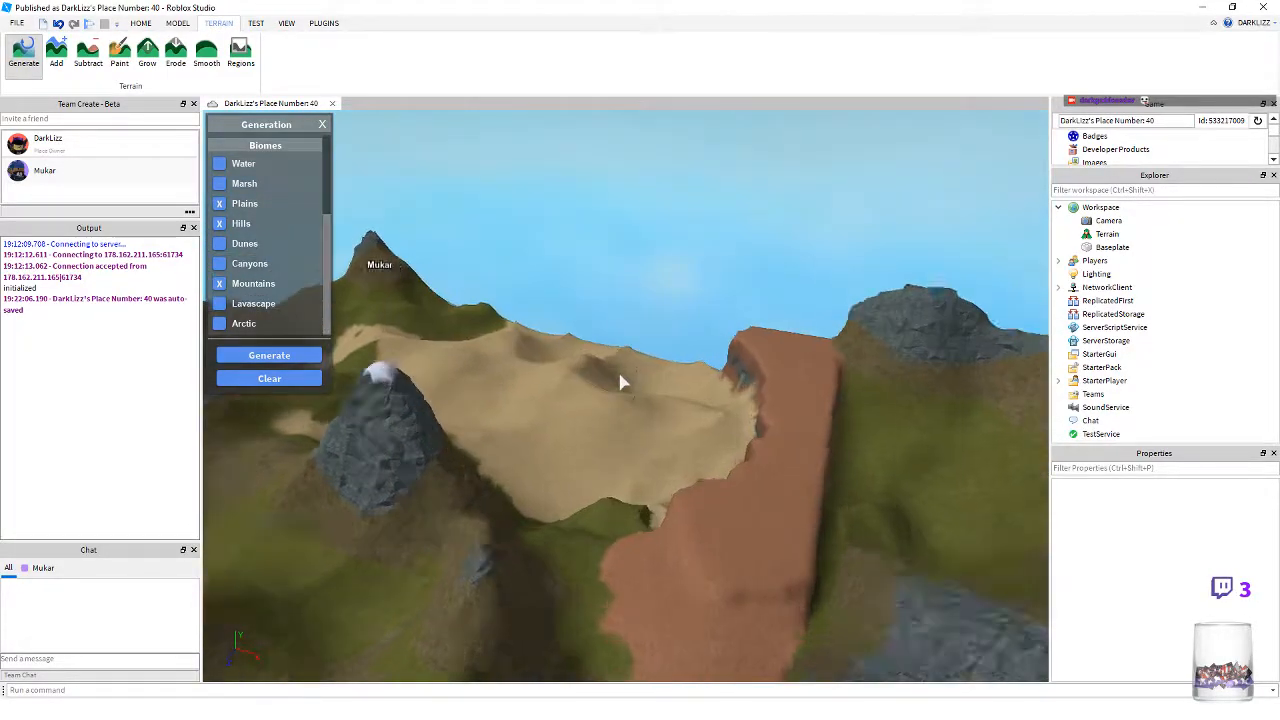
{"action": "key", "text": "w"}
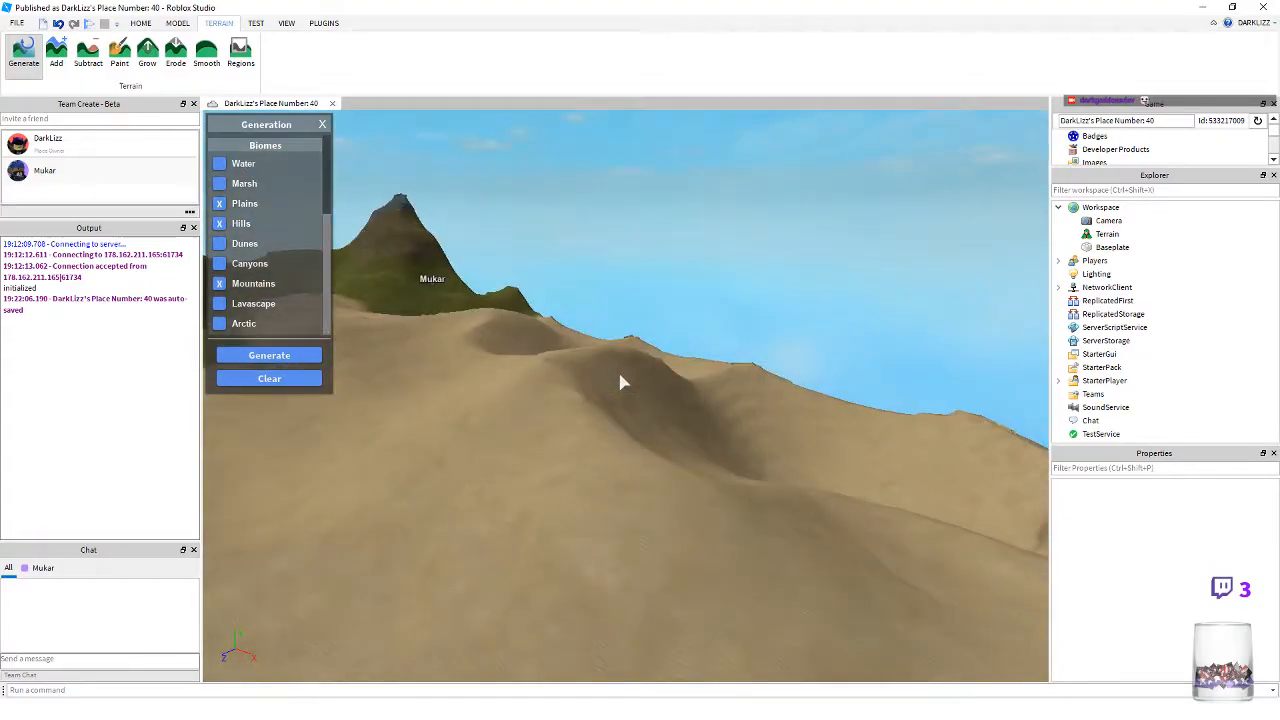
{"action": "key", "text": "w"}
{"action": "right_click_drag", "start_coordinate": [619, 374], "coordinate": [621, 381]}
{"action": "key", "text": "w"}
{"action": "key", "text": "w"}
{"action": "key", "text": "w"}
{"action": "key", "text": "w"}
{"action": "key", "text": "s"}
{"action": "key", "text": "w"}
{"action": "key", "text": "w"}
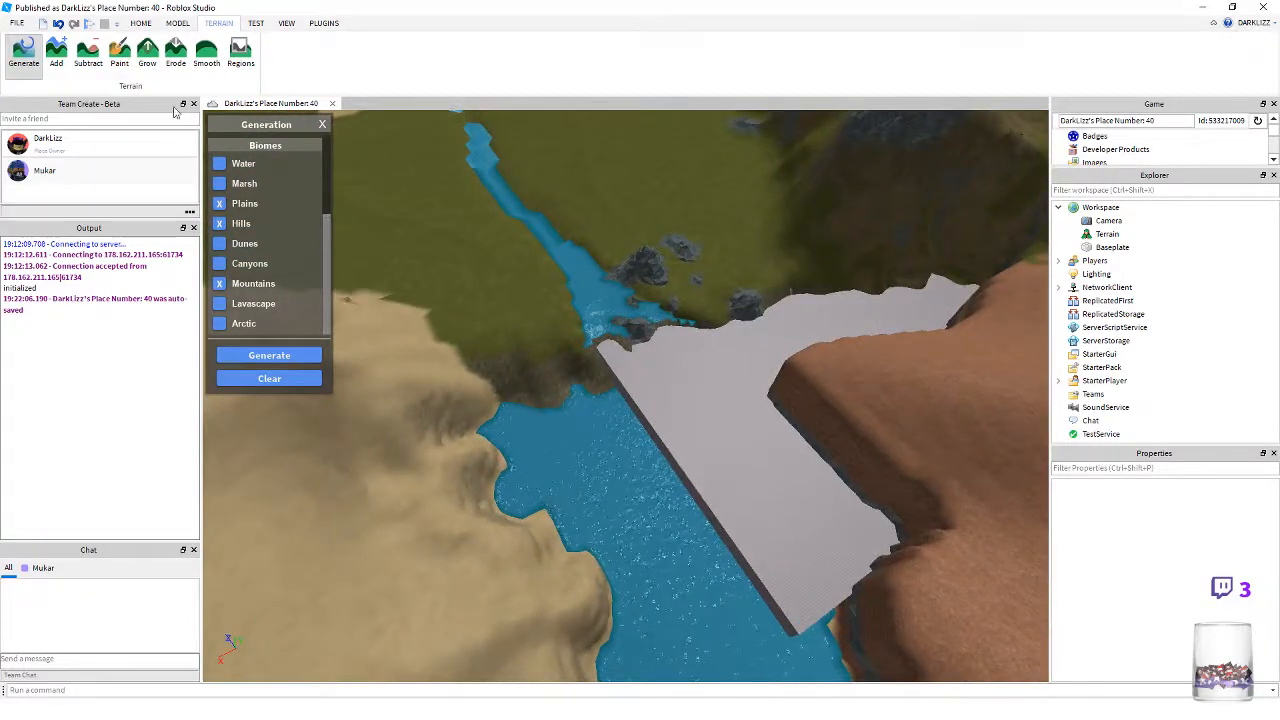
- Activate the terrain Add brush with the grass material above the plain beside the river
{"action": "left_click", "coordinate": [57, 52]}
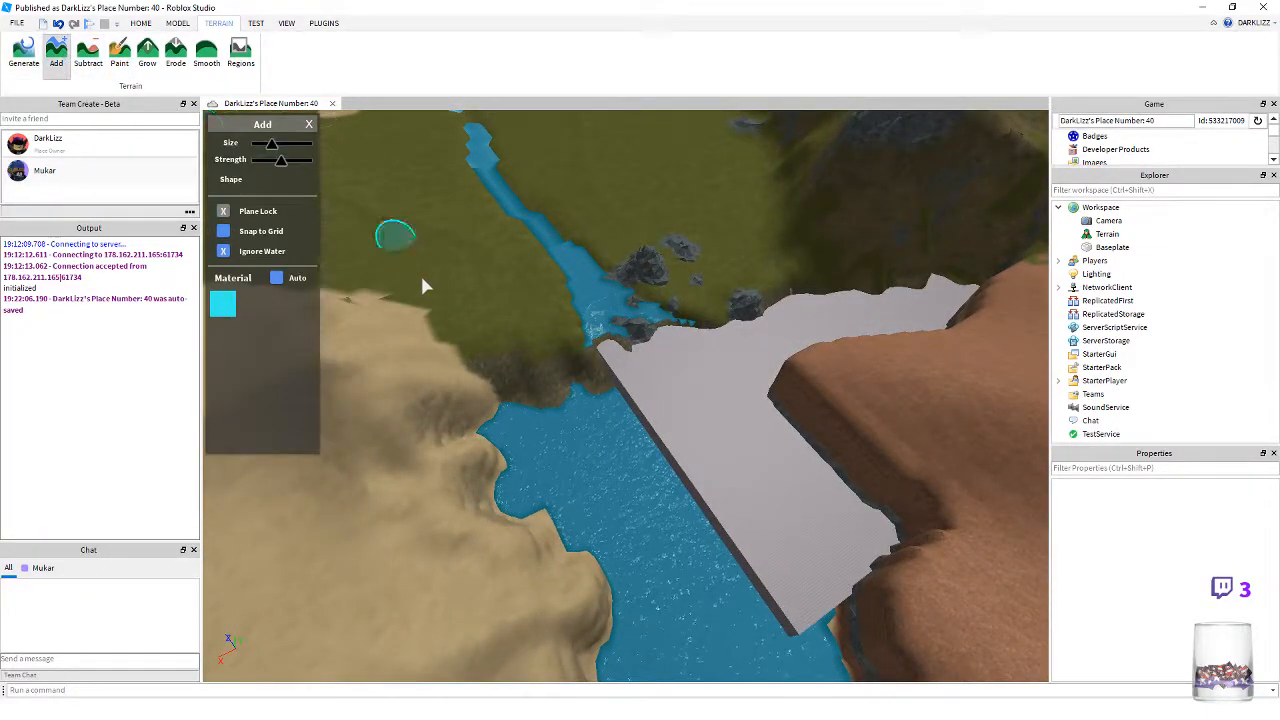
{"action": "right_click_drag", "start_coordinate": [529, 496], "coordinate": [529, 496]}
{"action": "right_click_drag", "start_coordinate": [535, 446], "coordinate": [535, 452]}
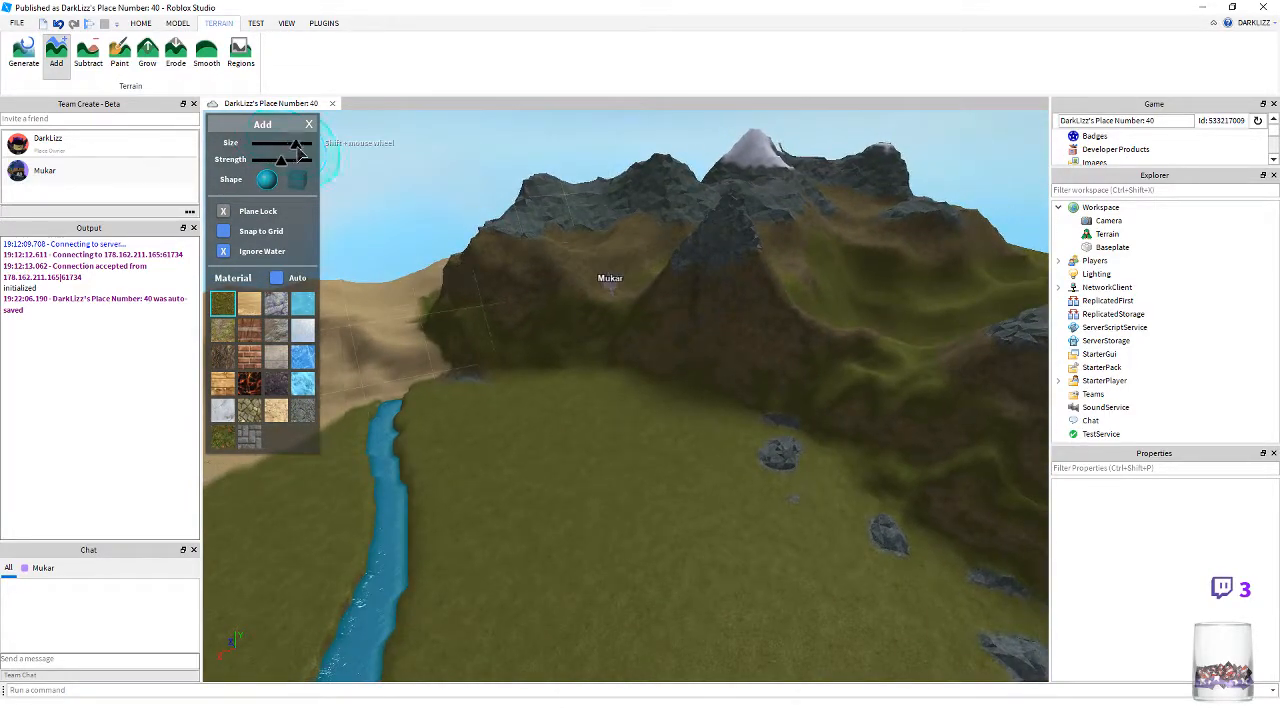
- Try adding grass terrain with the Add brush at maximum size and undo it
{"action": "right_click_drag", "start_coordinate": [606, 521], "coordinate": [606, 521]}
{"action": "key", "text": "ctrl+z"}
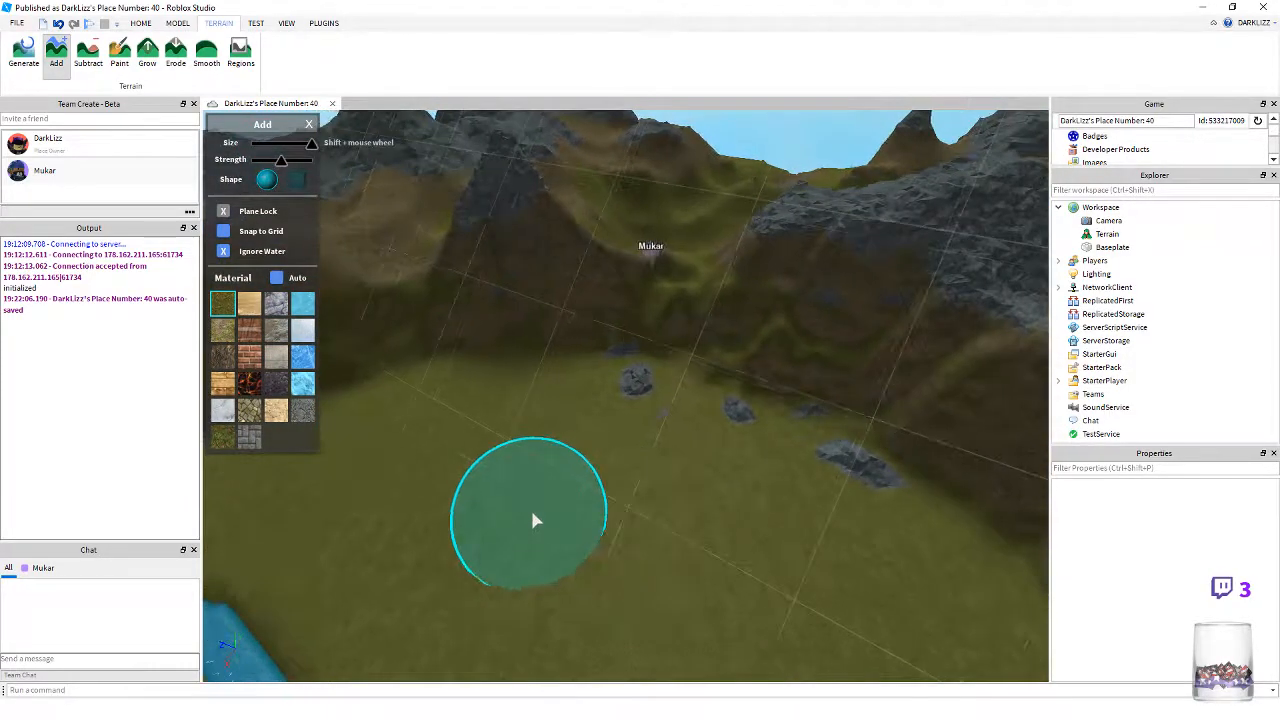
{"action": "key", "text": "s"}
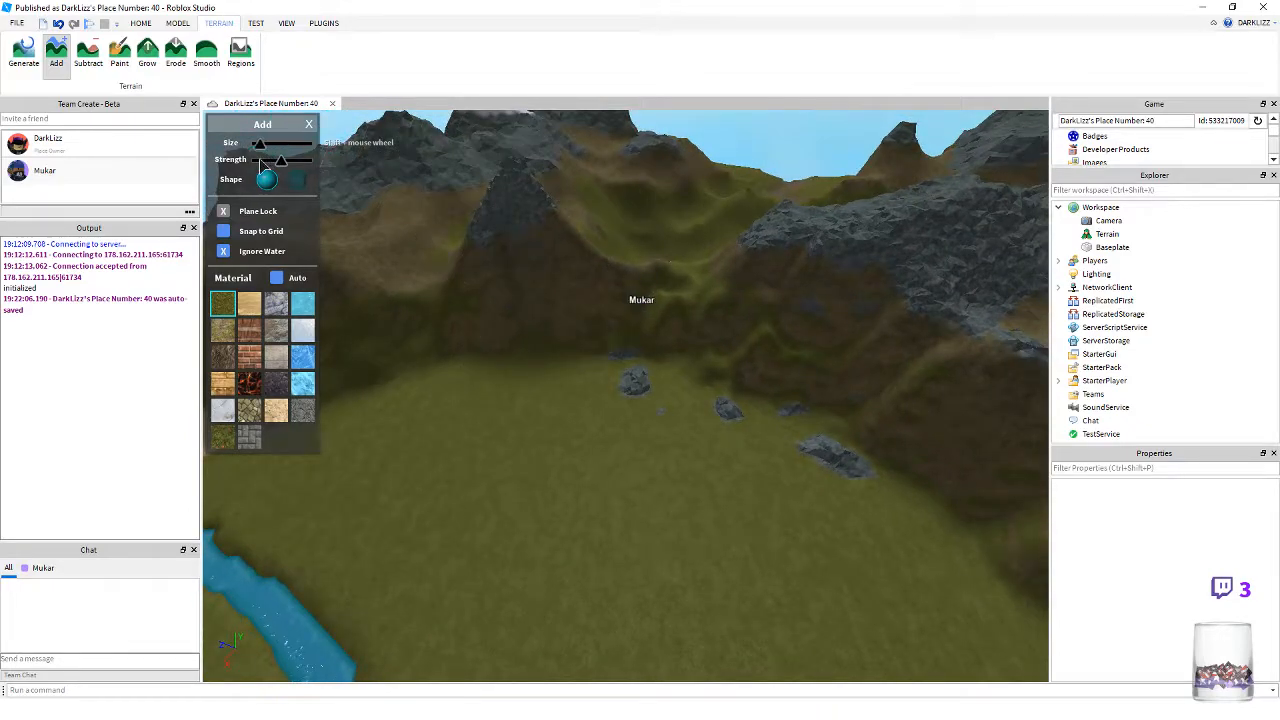
- Set the Add brush to minimum size and build a small grass ridge on the plain
{"action": "right_click_drag", "start_coordinate": [509, 379], "coordinate": [510, 380]}
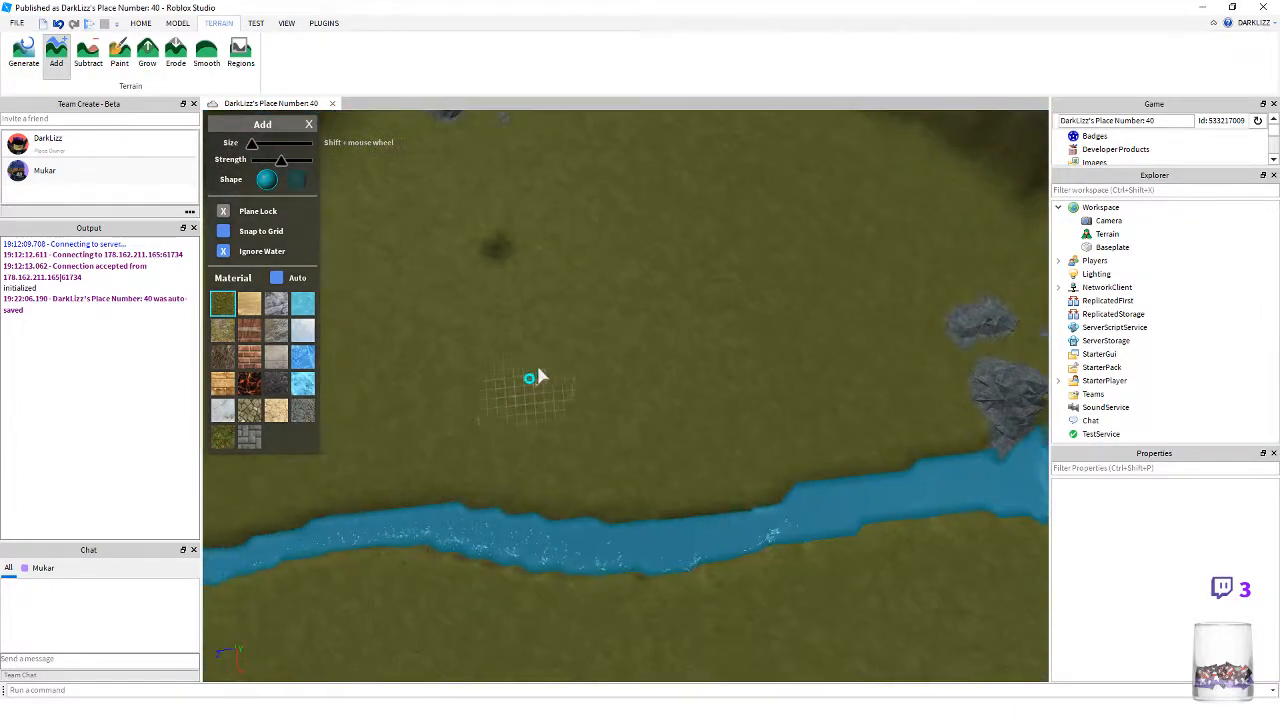
{"action": "key", "text": "w"}
{"action": "right_click_drag", "start_coordinate": [543, 314], "coordinate": [541, 314]}
{"action": "key", "text": "s"}
{"action": "right_click_drag", "start_coordinate": [631, 410], "coordinate": [630, 410]}
{"action": "key", "text": "s"}
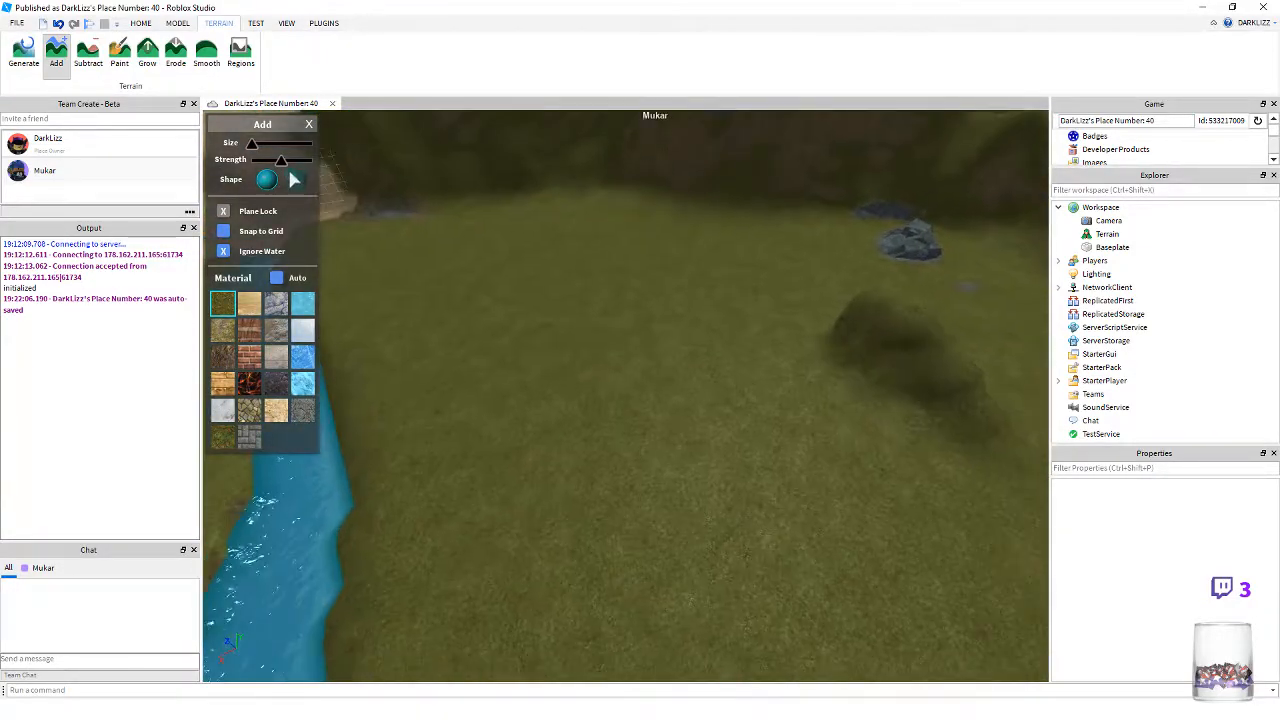
- Try adding more grass terrain with the brush strength at maximum and undo the last stroke
{"action": "right_click_drag", "start_coordinate": [860, 312], "coordinate": [860, 312]}
{"action": "key", "text": "a"}
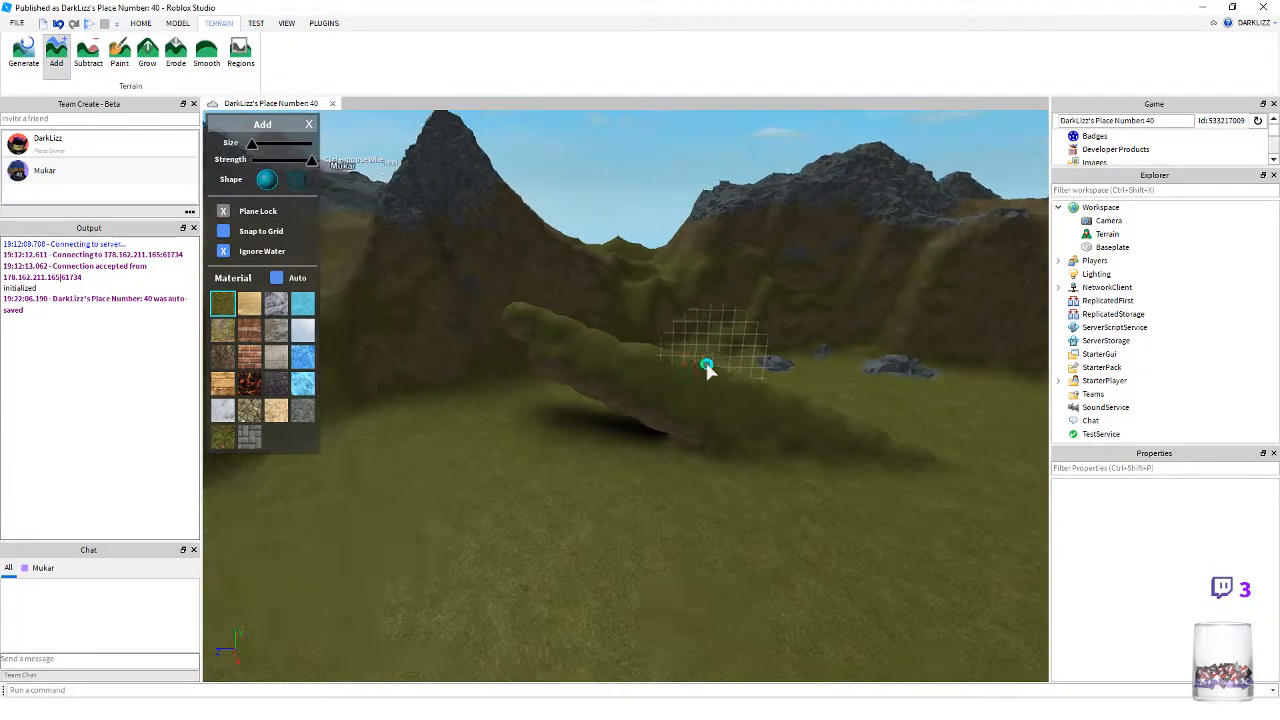
{"action": "key", "text": "s"}
{"action": "key", "text": "ctrl+z"}
- Set the Add brush strength to minimum and build up a tall grass mound on the plain
{"action": "right_click_drag", "start_coordinate": [631, 466], "coordinate": [631, 466]}
{"action": "key", "text": "w"}
{"action": "key", "text": "a"}
{"action": "key", "text": "d"}
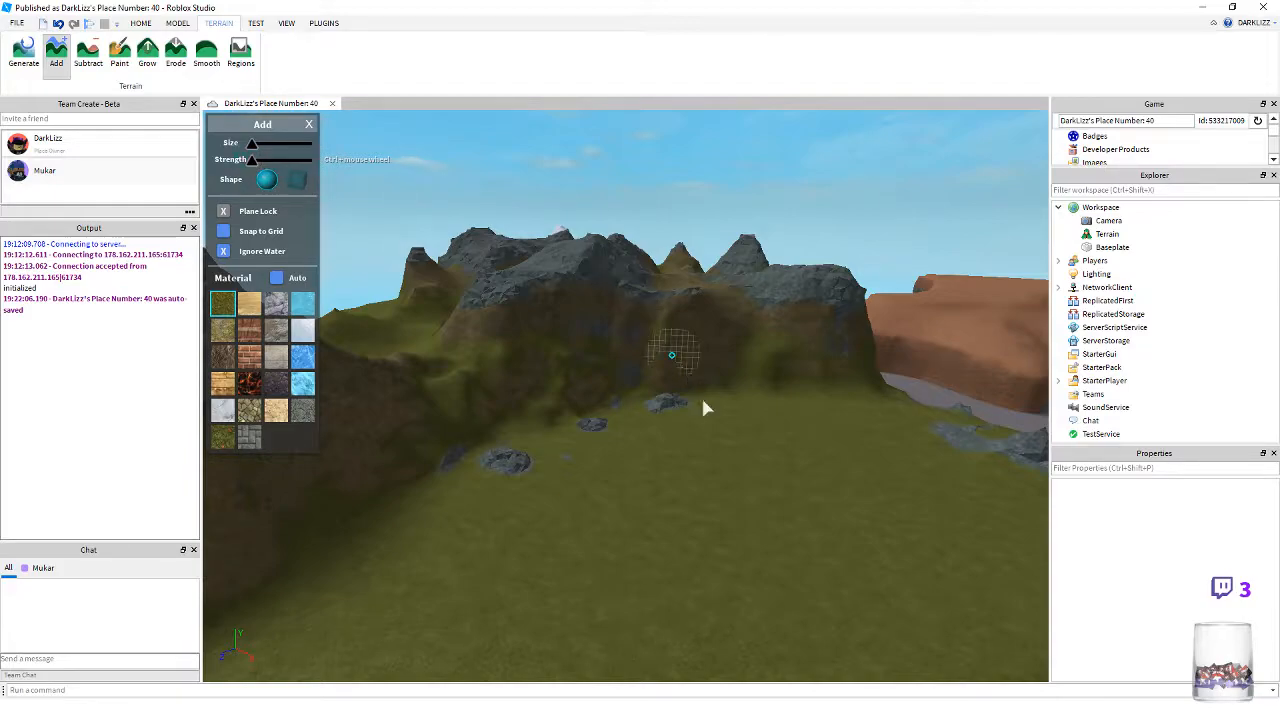
{"action": "key", "text": "w"}
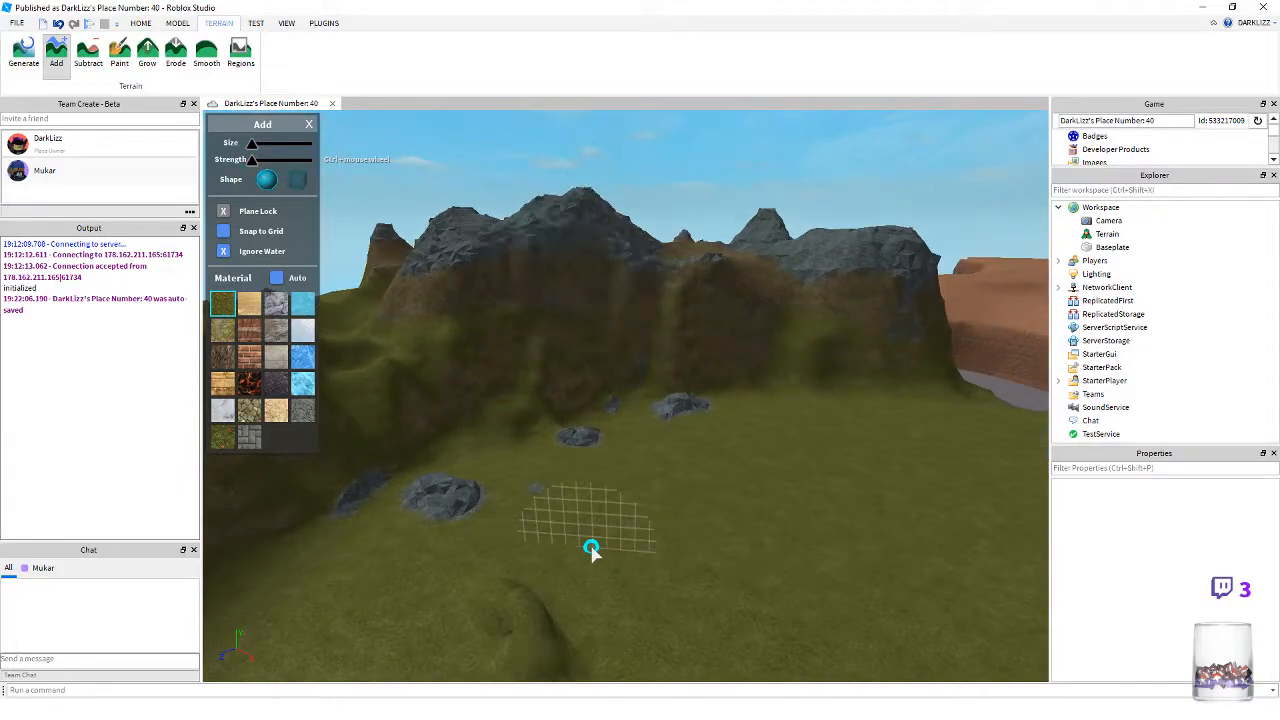
{"action": "key", "text": "w"}
{"action": "right_click_drag", "start_coordinate": [591, 550], "coordinate": [591, 550]}
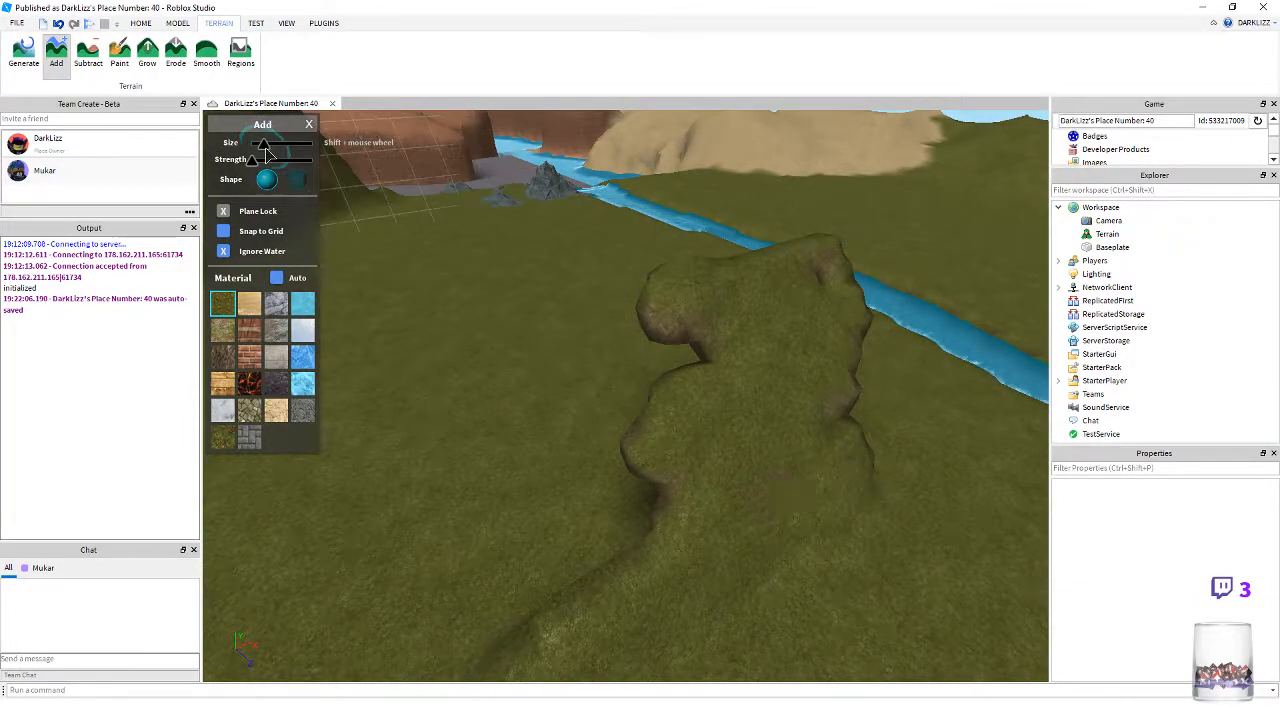
- Enlarge the Add brush, place a rounded grass mound on the plain and undo the last terrain edit
{"action": "right_click_drag", "start_coordinate": [507, 425], "coordinate": [507, 425]}
{"action": "key", "text": "a"}
{"action": "left_click", "coordinate": [560, 450]}
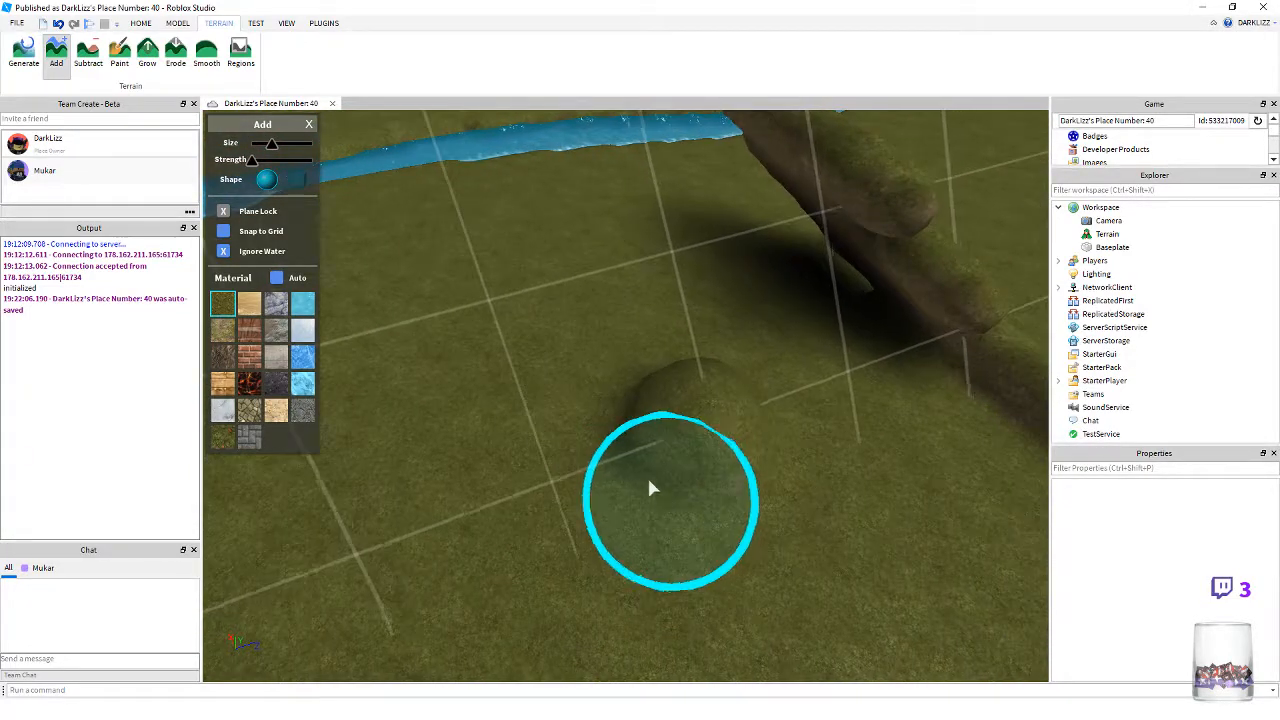
{"action": "key", "text": "ctrl+z"}
- Carve away the small grass mound with the Subtract tool, return to the Add tool and undo the recent terrain edits
{"action": "left_click", "coordinate": [88, 52]}
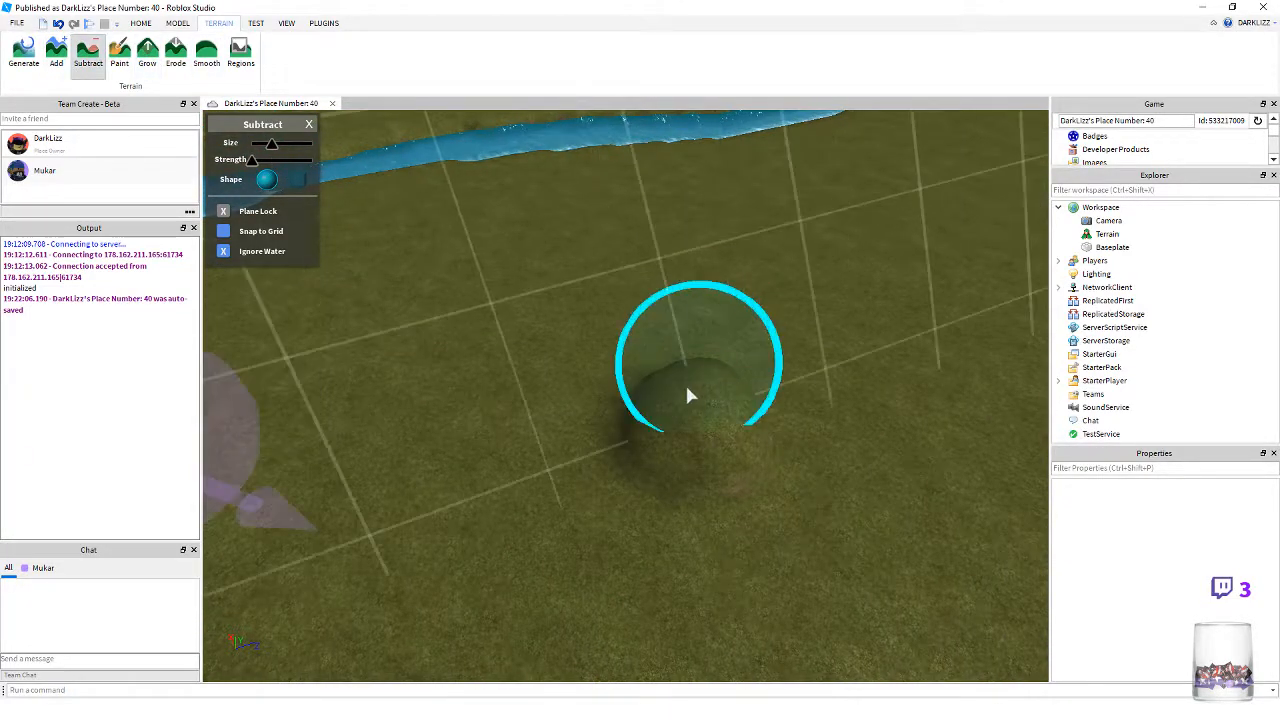
{"action": "left_click", "coordinate": [696, 416]}
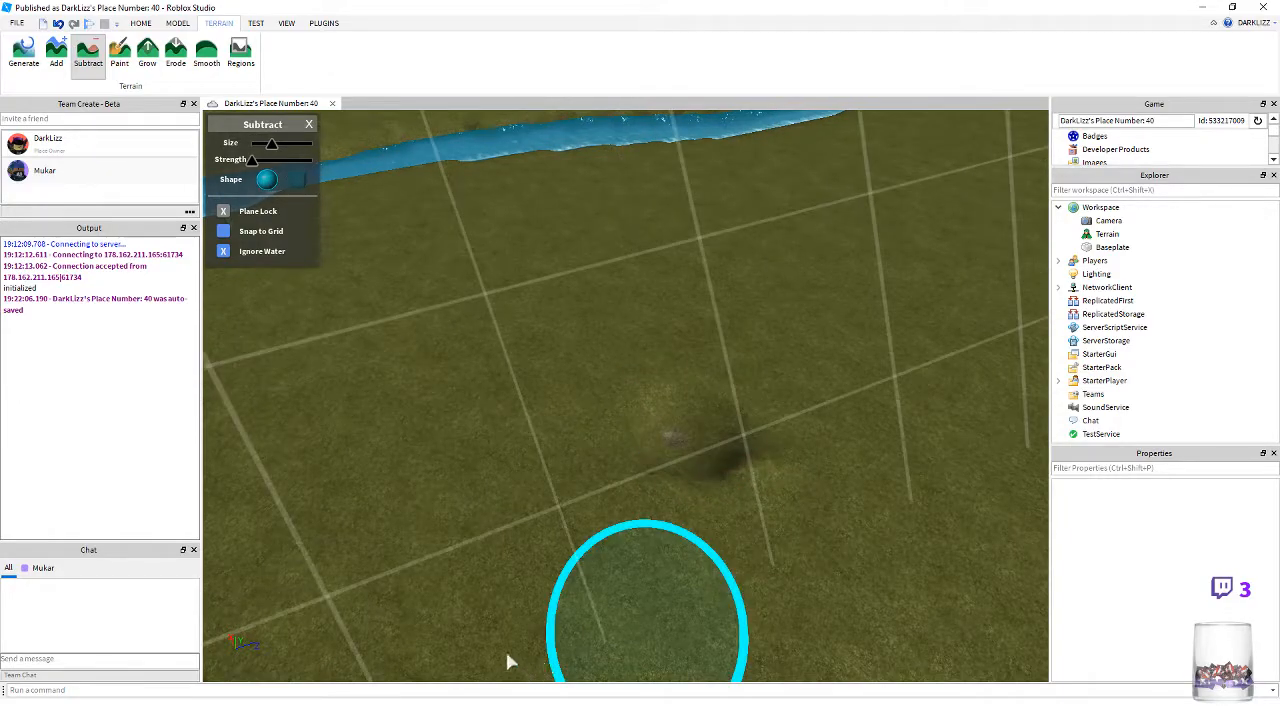
{"action": "left_click", "coordinate": [56, 52]}
{"action": "right_click_drag", "start_coordinate": [593, 367], "coordinate": [593, 368]}
{"action": "key", "text": "ctrl+z"}
{"action": "key", "text": "ctrl+z"}
{"action": "key", "text": "ctrl+z"}
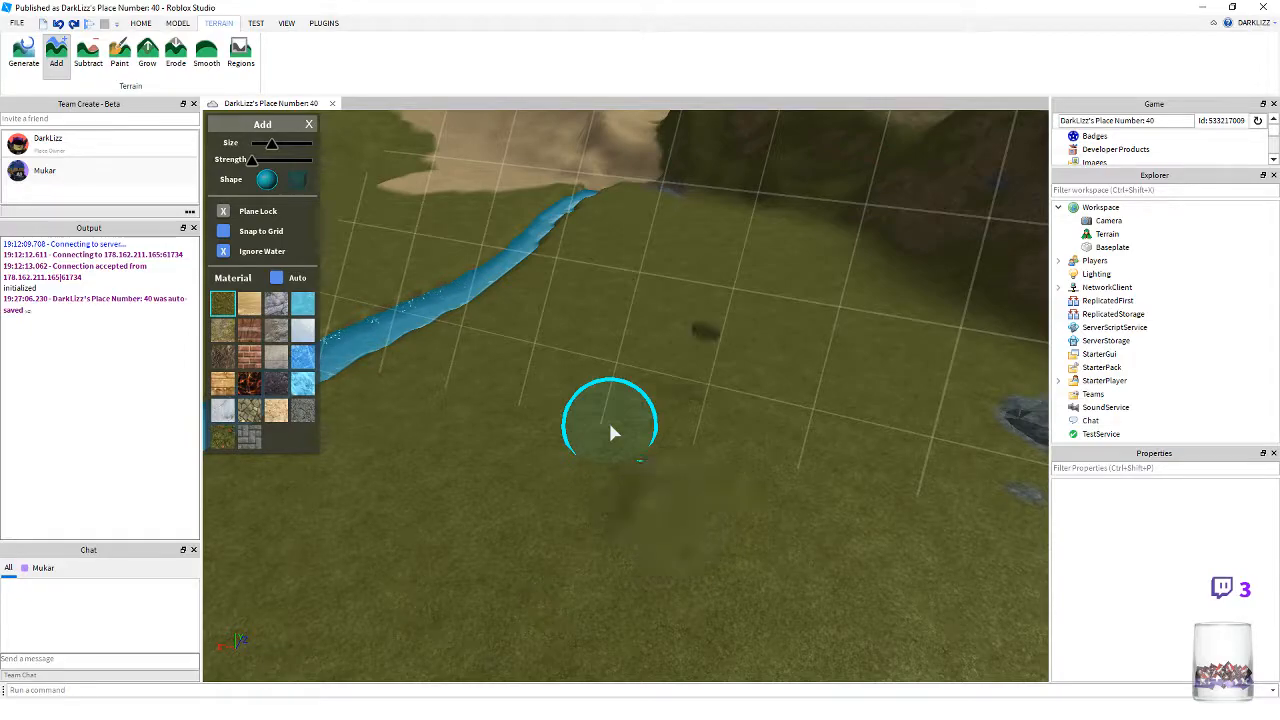
- Place a grass block on the plain with the Add brush in its box shape and undo it
{"action": "right_click_drag", "start_coordinate": [560, 465], "coordinate": [561, 469]}
{"action": "key", "text": "a"}
{"action": "scroll", "coordinate": [296, 280], "scroll_direction": "down", "scroll_amount": 1}
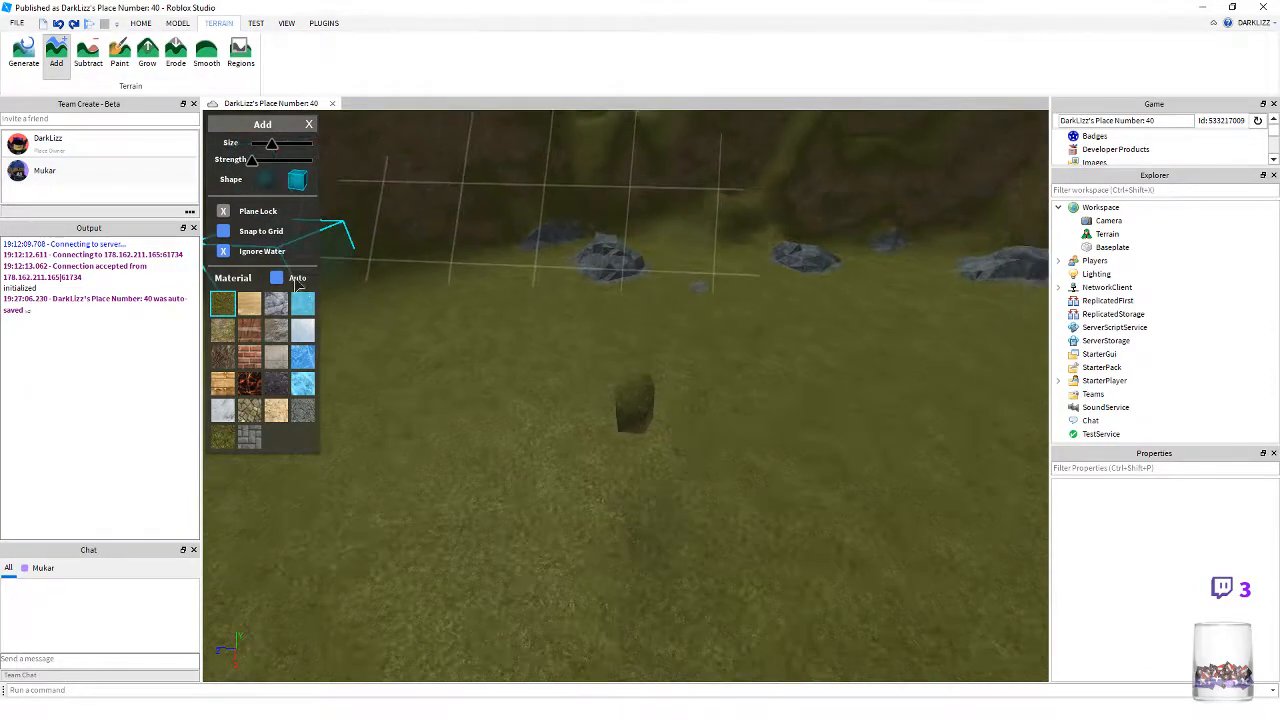
{"action": "left_click", "coordinate": [265, 183]}
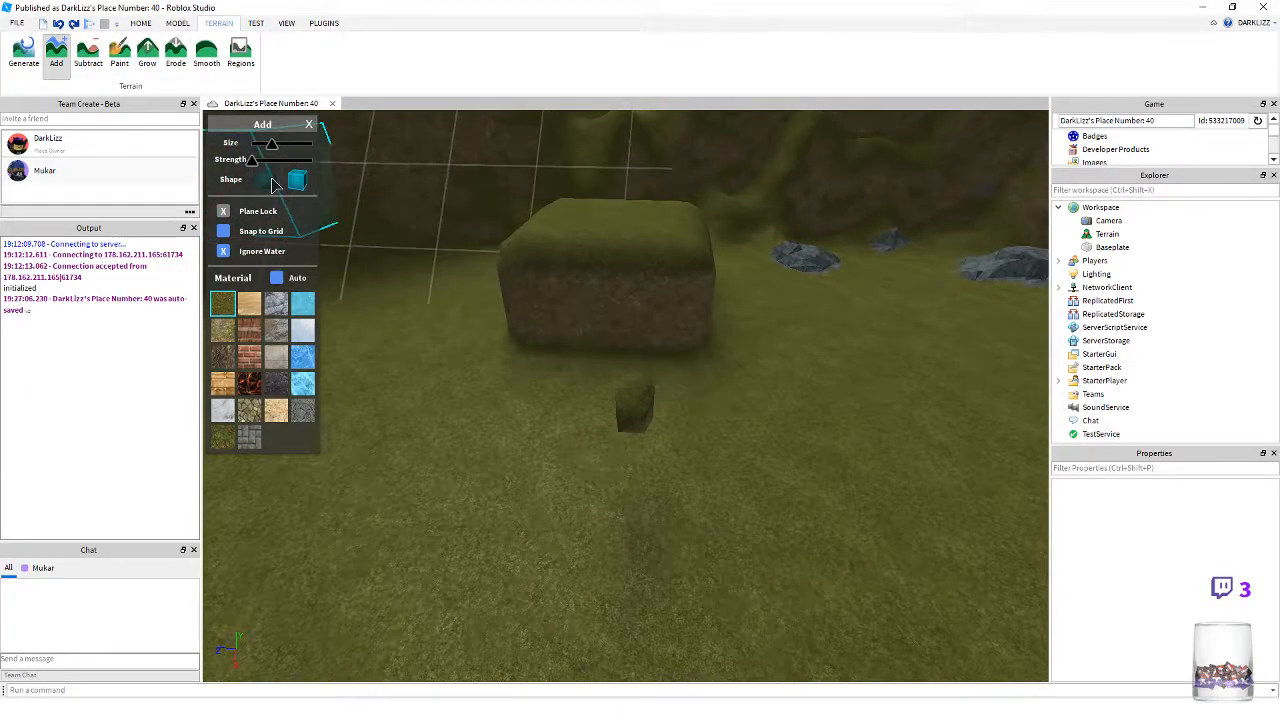
{"action": "key", "text": "a"}
{"action": "right_click_drag", "start_coordinate": [468, 388], "coordinate": [468, 388]}
{"action": "key", "text": "a"}
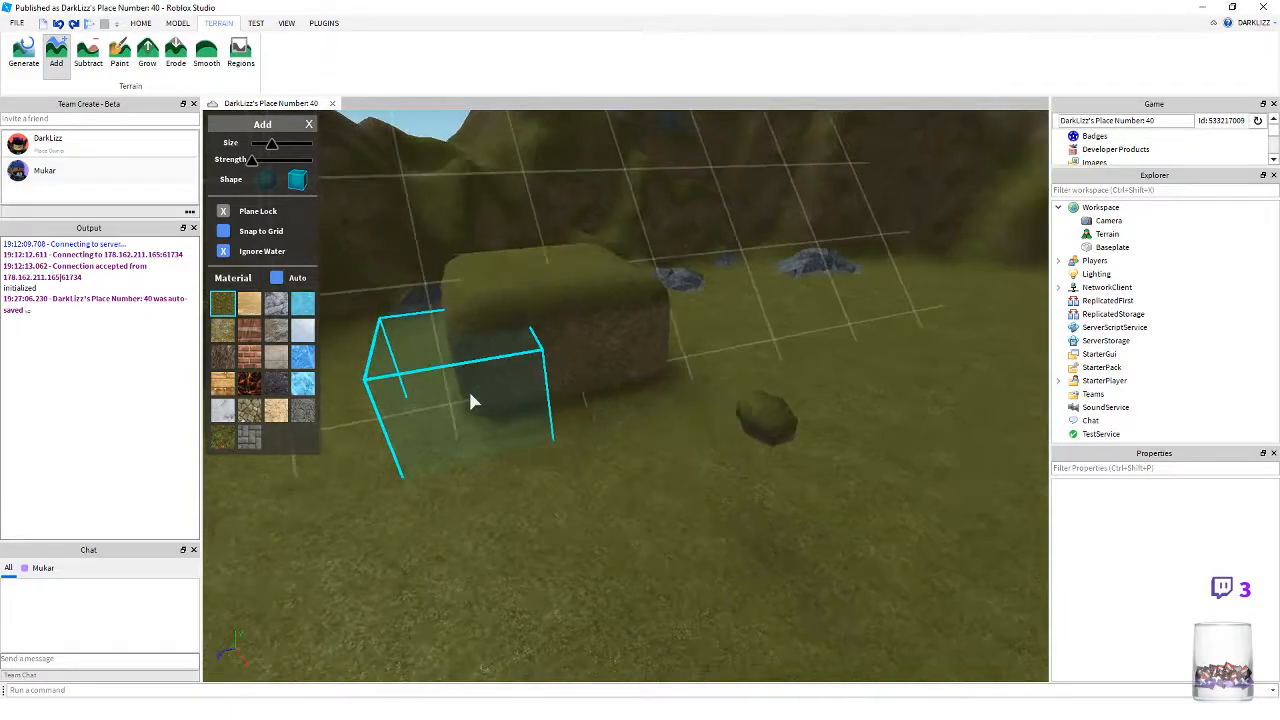
{"action": "right_click_drag", "start_coordinate": [601, 437], "coordinate": [601, 437]}
{"action": "key", "text": "s"}
{"action": "key", "text": "ctrl+z"}
{"action": "key", "text": "ctrl+z"}
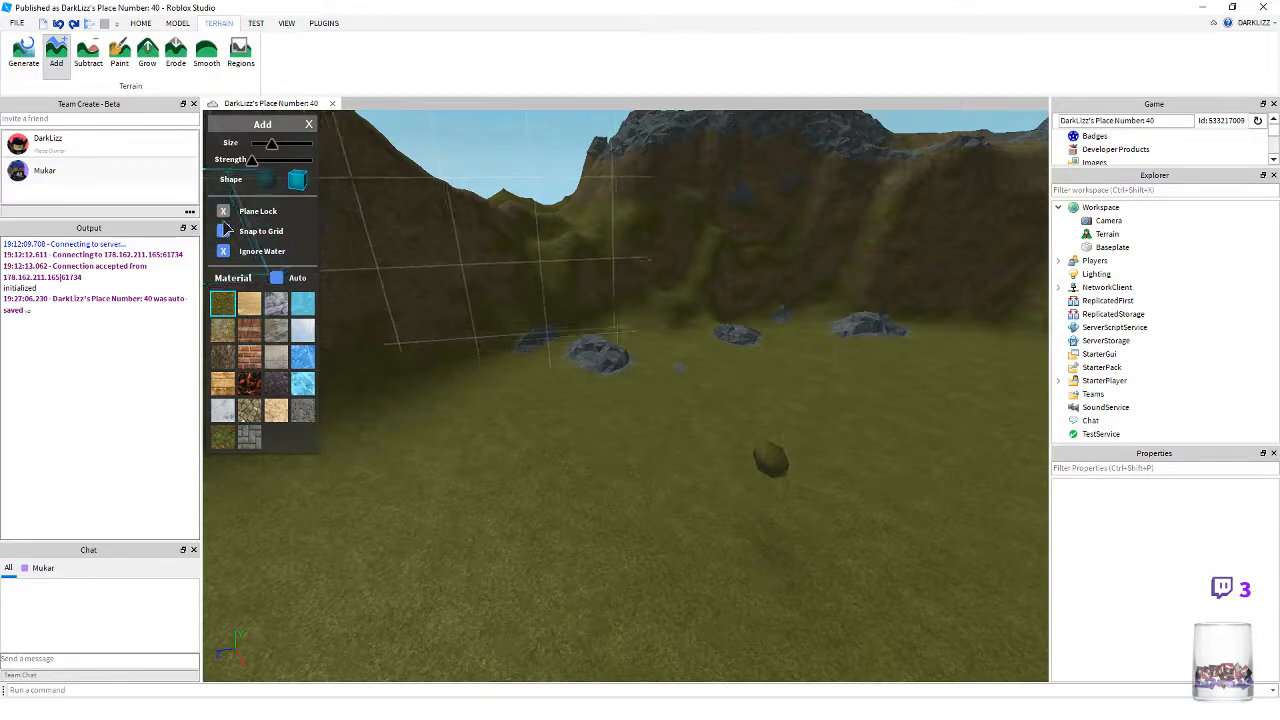
- Set the Add brush material to Water and turn off Ignore Water for work at the river
{"action": "right_click_drag", "start_coordinate": [609, 443], "coordinate": [629, 410]}
{"action": "scroll", "coordinate": [609, 443], "scroll_direction": "down", "scroll_amount": 5}
{"action": "scroll", "coordinate": [626, 403], "scroll_direction": "up", "scroll_amount": 3}
{"action": "key", "text": "w"}
{"action": "key", "text": "w"}
{"action": "key", "text": "s"}
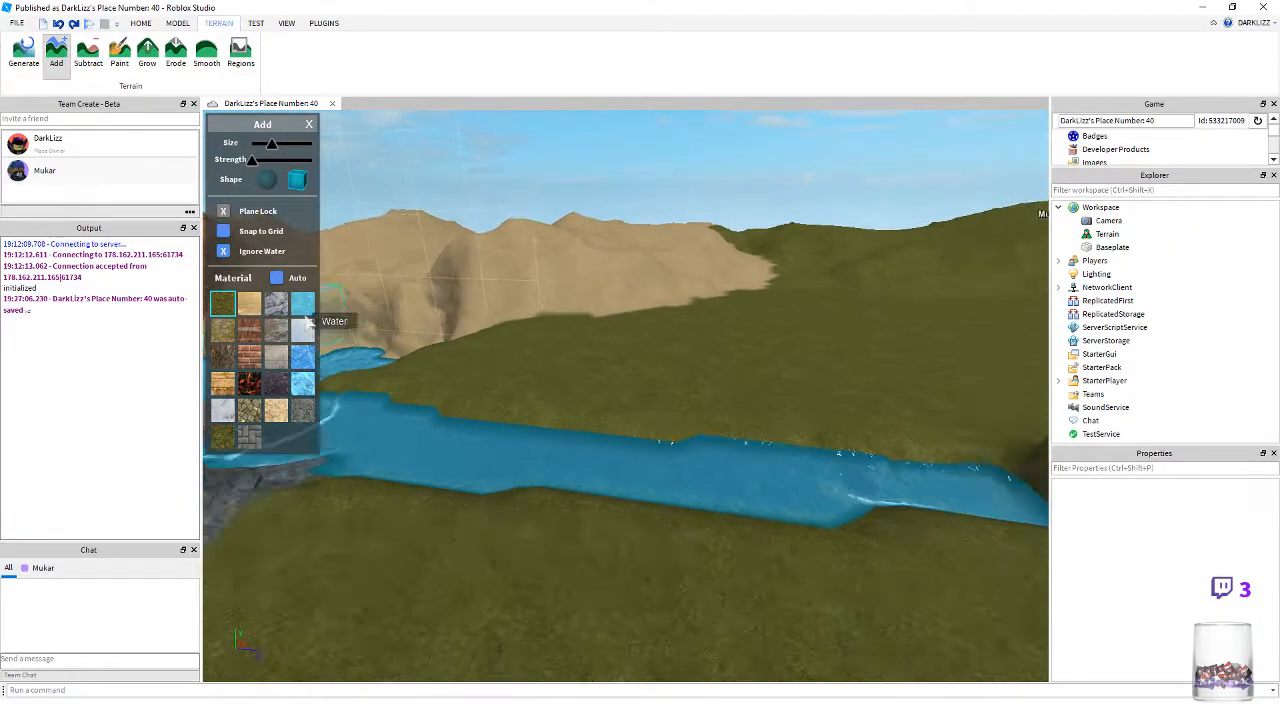
{"action": "right_click_drag", "start_coordinate": [497, 411], "coordinate": [503, 388]}
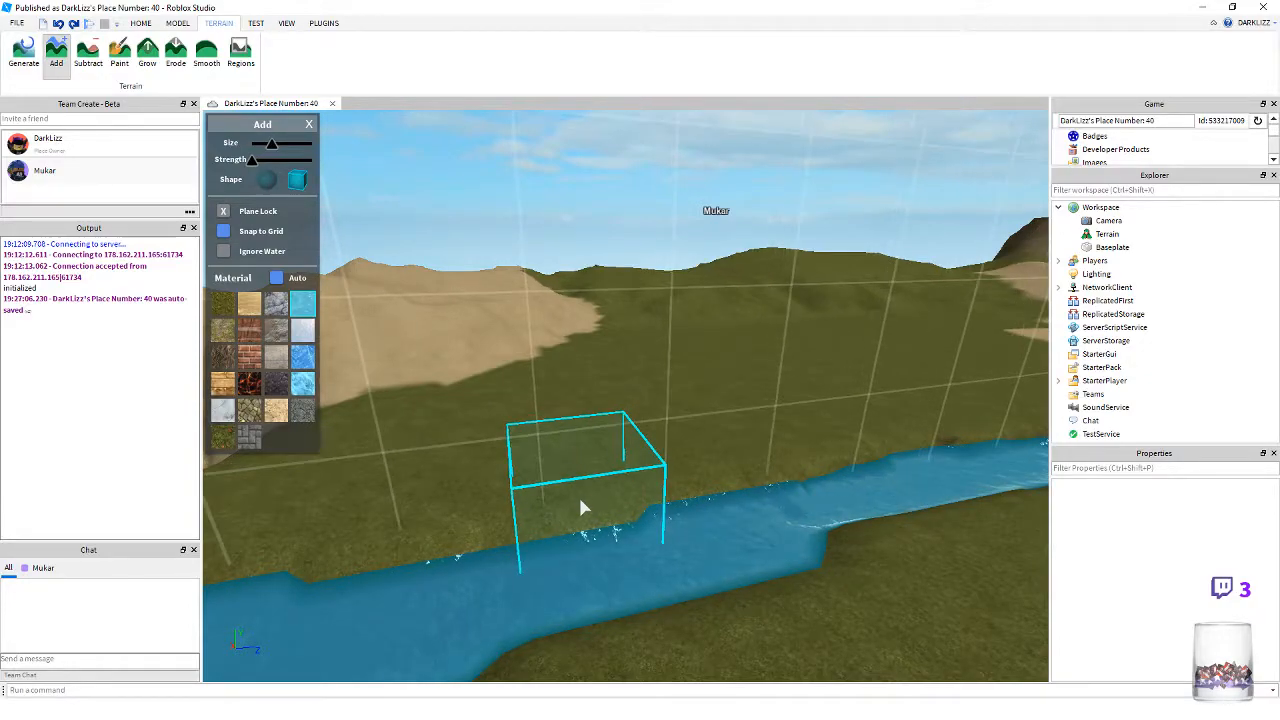
{"action": "right_click_drag", "start_coordinate": [574, 537], "coordinate": [575, 536]}
{"action": "key", "text": "d"}
{"action": "key", "text": "s"}
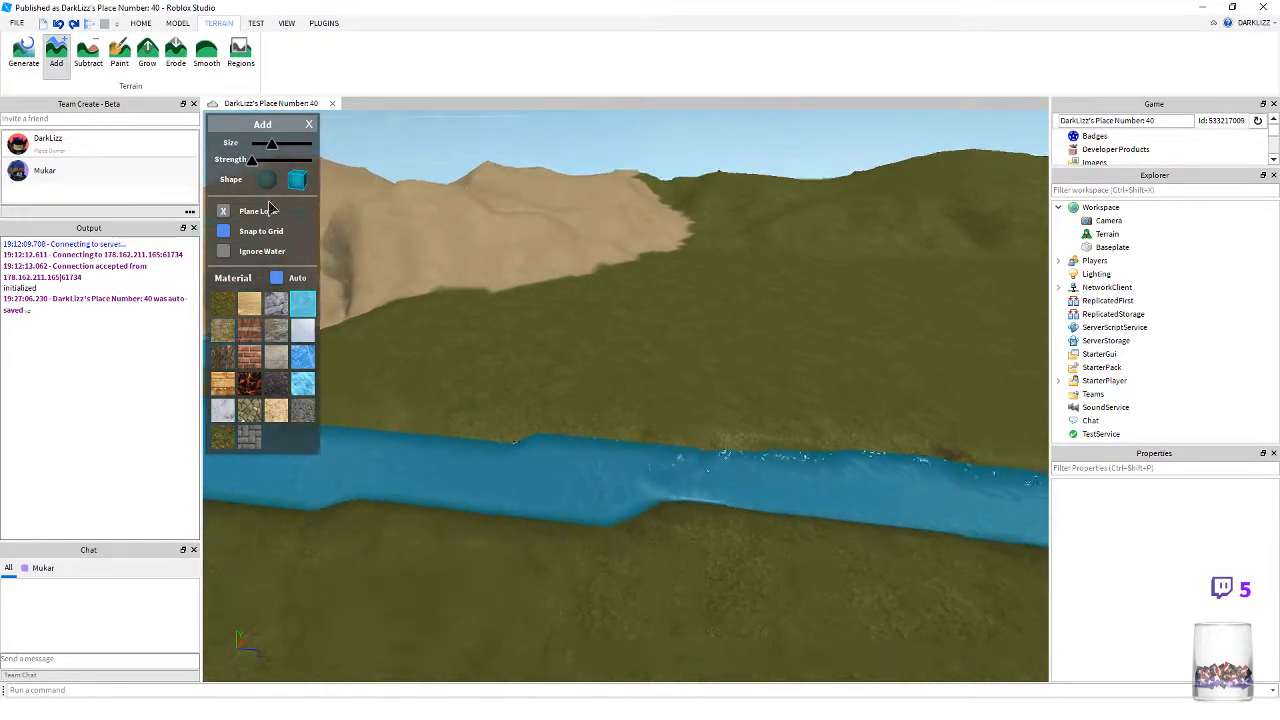
- Switch the Add brush to the sphere shape with Snap to Grid on and bring up the grid display settings
{"action": "left_click", "coordinate": [250, 230]}
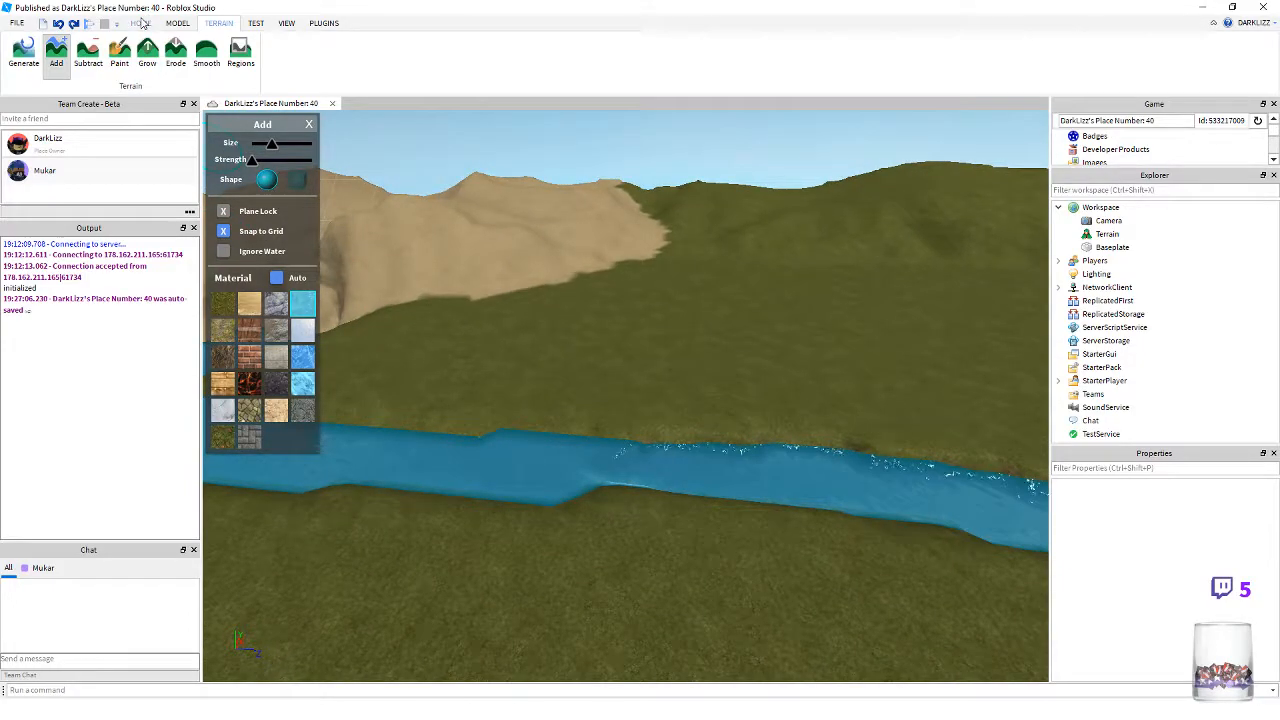
{"action": "left_click", "coordinate": [290, 24]}
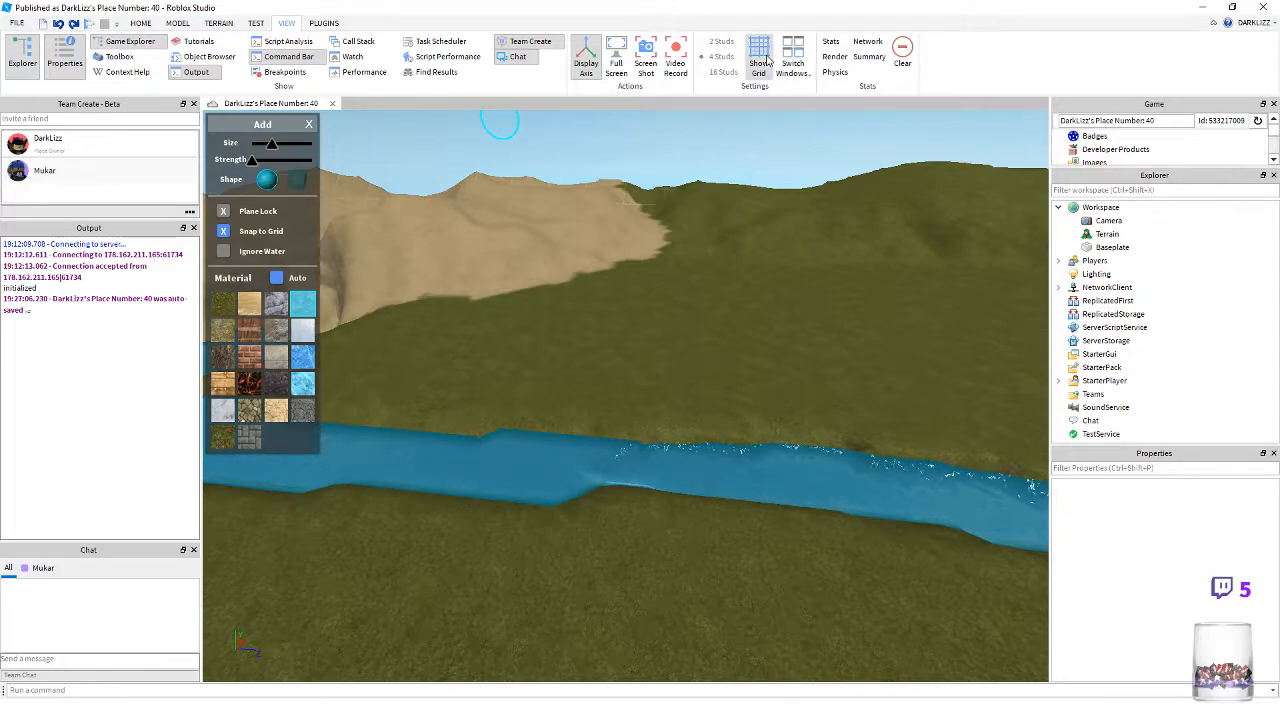
{"action": "right_click_drag", "start_coordinate": [738, 228], "coordinate": [703, 345]}
{"action": "key", "text": "s"}
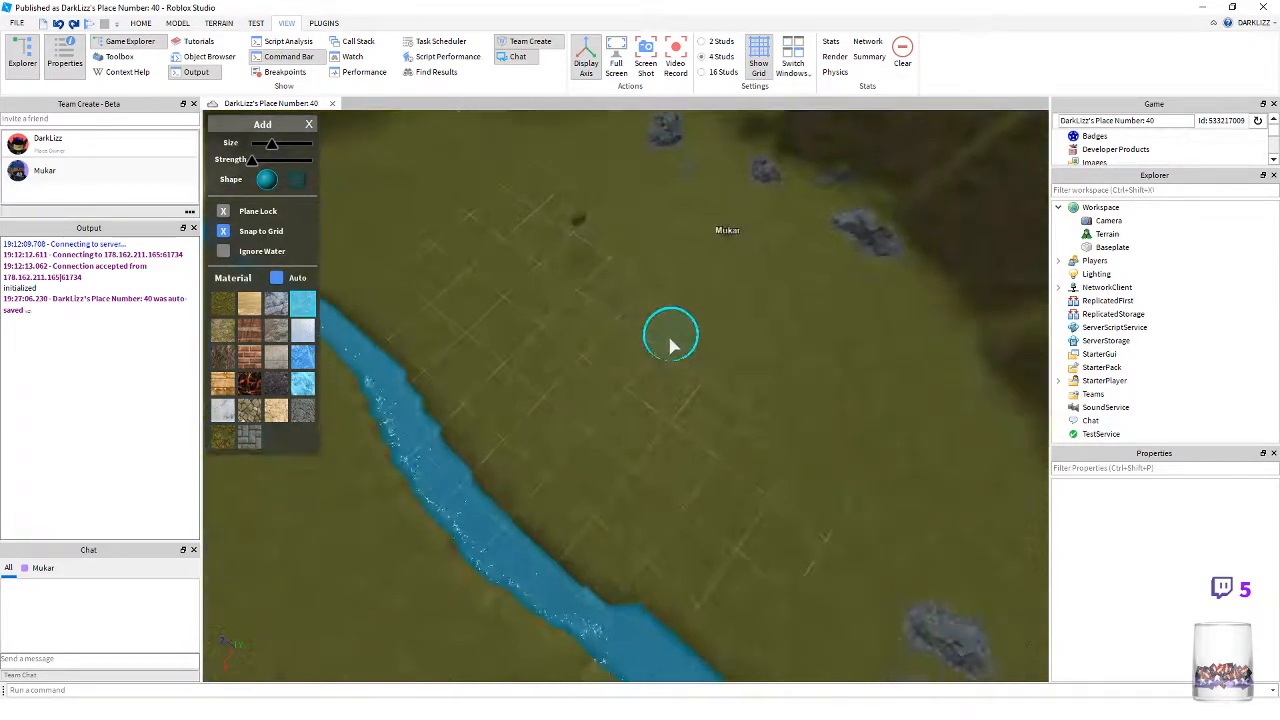
- Examine how the brush snaps to the grid over the plain and along the river
{"action": "scroll", "coordinate": [643, 427], "scroll_direction": "up", "scroll_amount": 2}
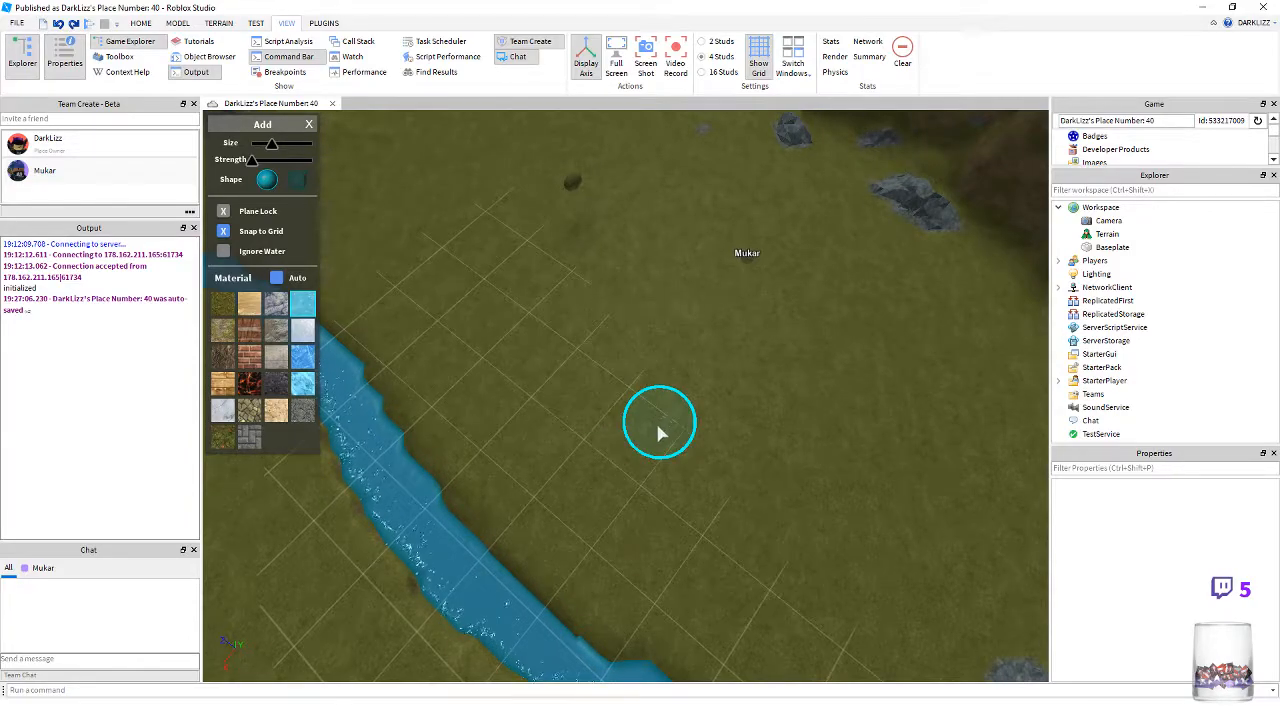
{"action": "key", "text": "w"}
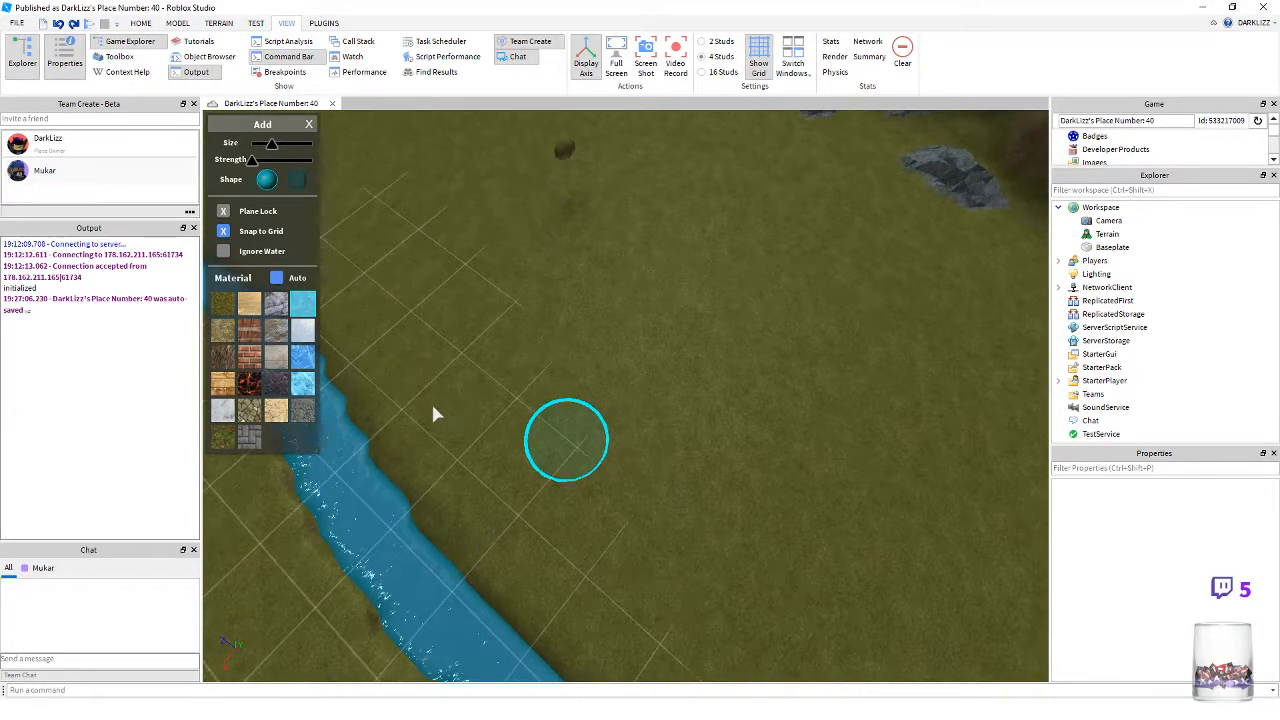
{"action": "key", "text": "s"}
{"action": "key", "text": "a"}
{"action": "key", "text": "a"}
{"action": "key", "text": "s"}
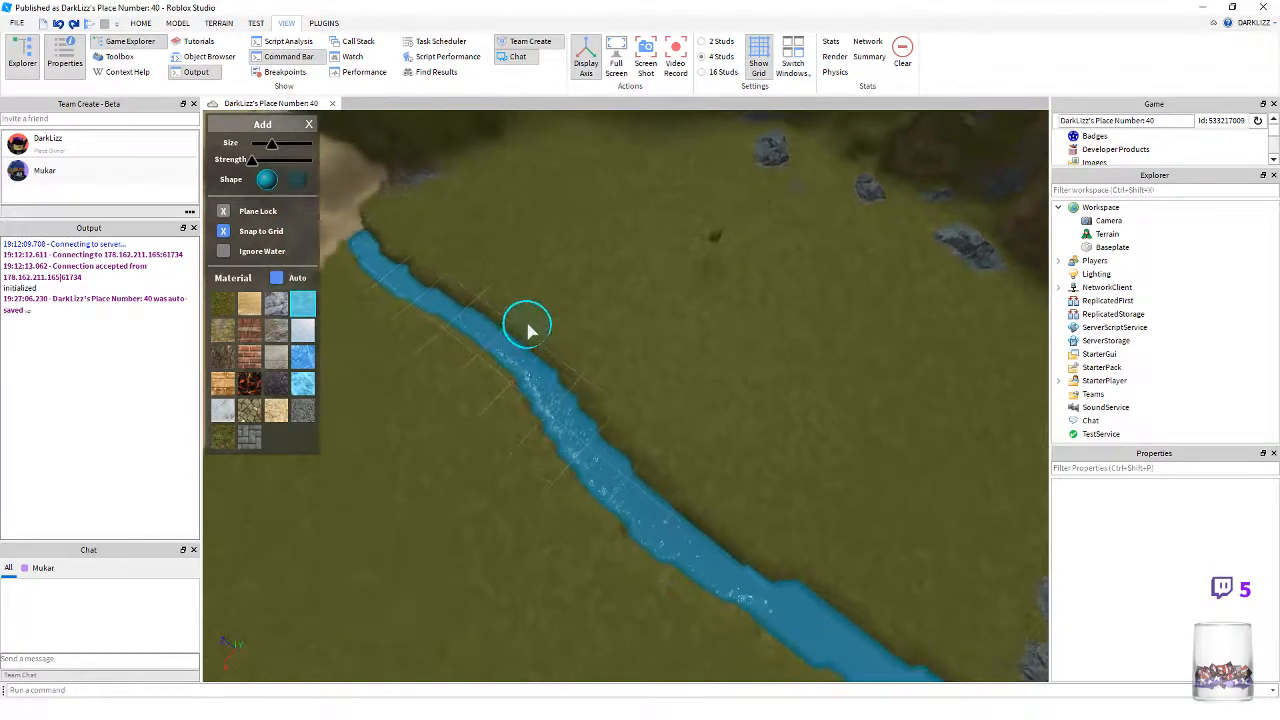
{"action": "key", "text": "a"}
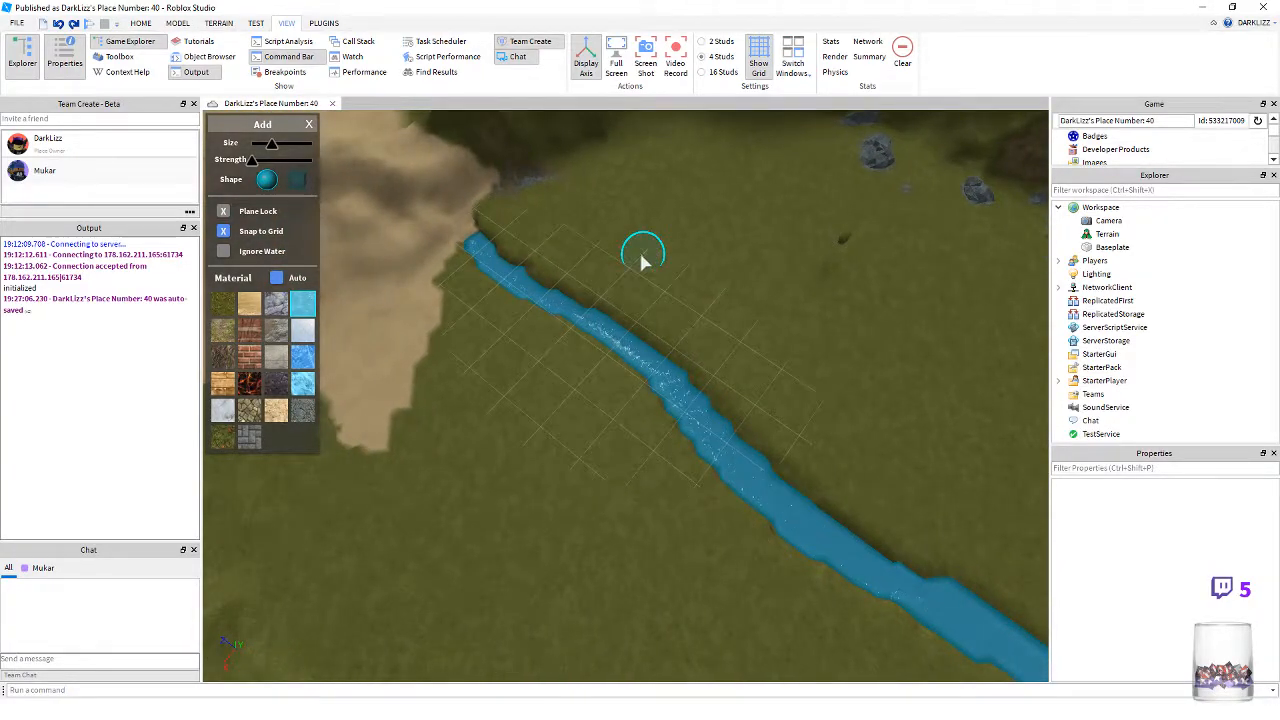
- Try adding long raised terrain ridges across the plain and over the river with Snap to Grid on
{"action": "key", "text": "w"}
{"action": "right_click_drag", "start_coordinate": [566, 498], "coordinate": [569, 501]}
{"action": "right_click_drag", "start_coordinate": [547, 452], "coordinate": [560, 458]}
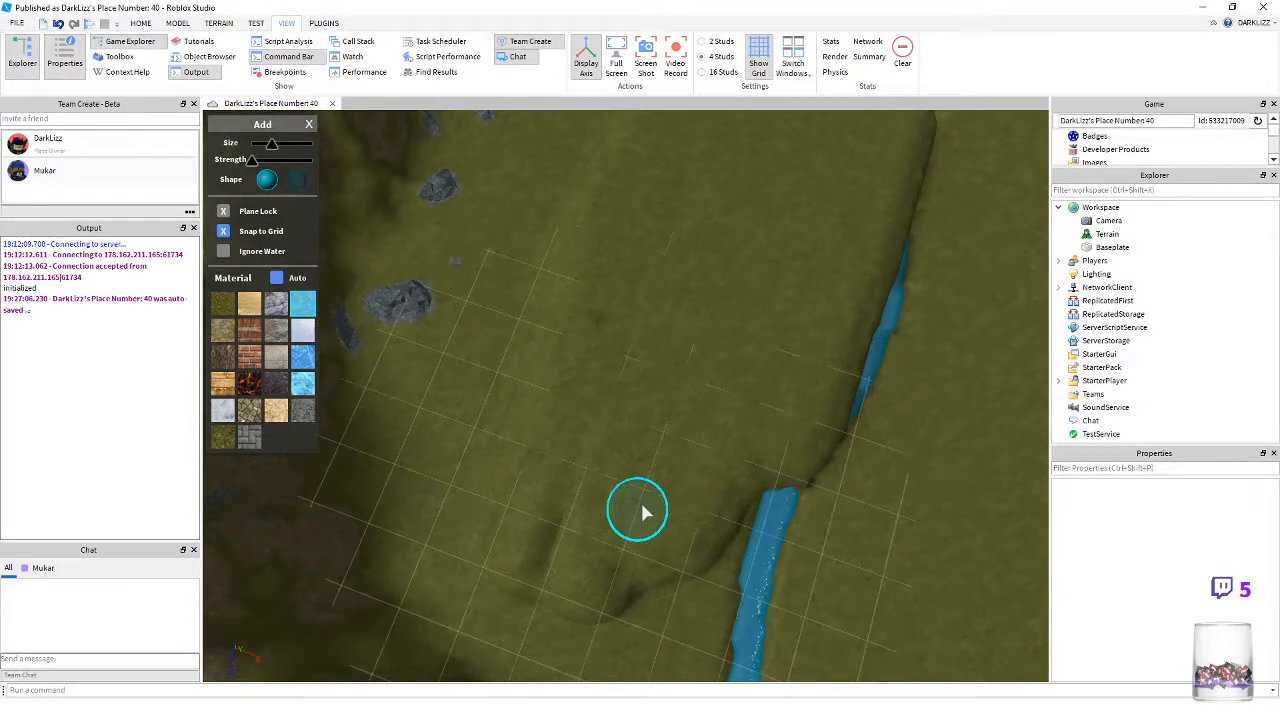
{"action": "key", "text": "s"}
{"action": "right_click_drag", "start_coordinate": [634, 545], "coordinate": [634, 545]}
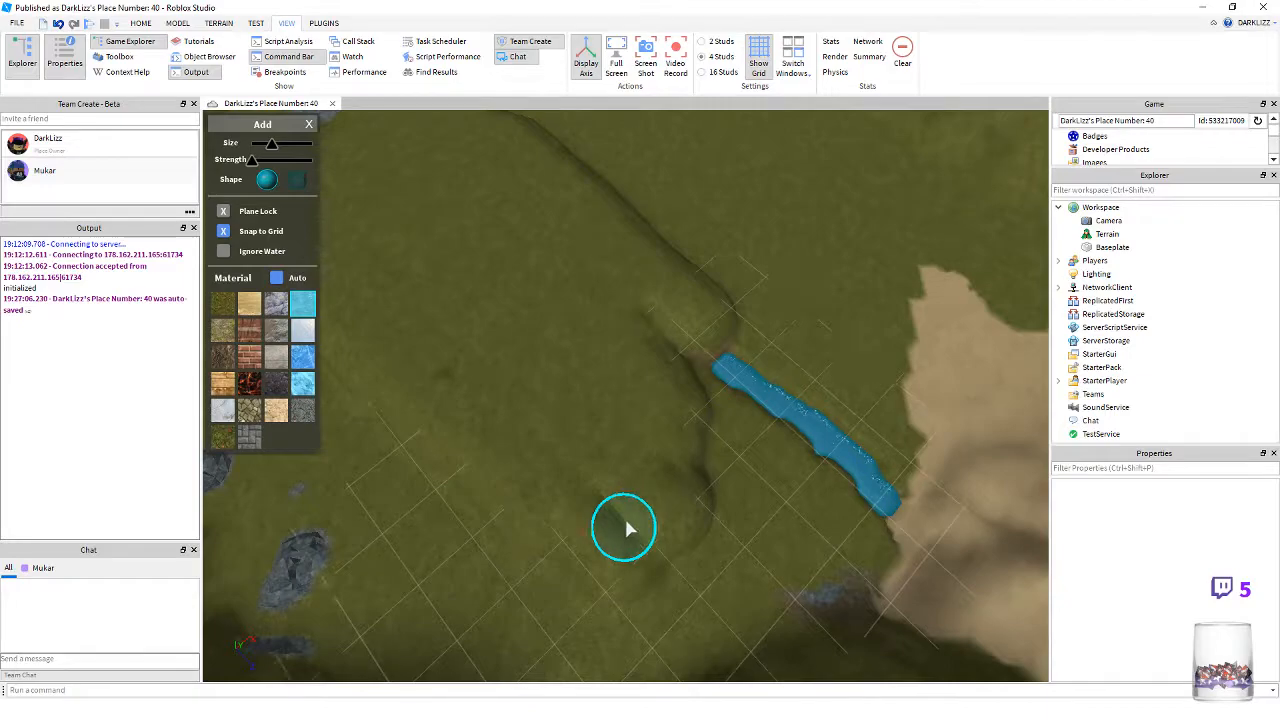
{"action": "left_click", "coordinate": [624, 528]}
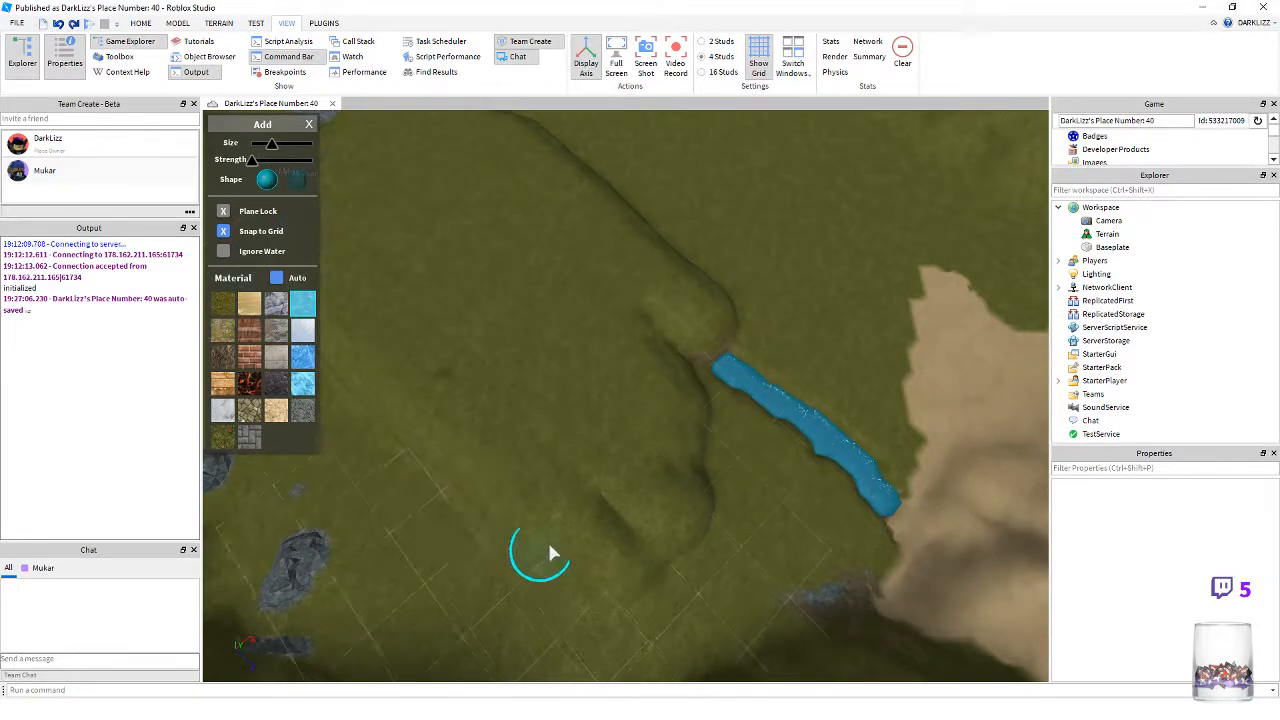
{"action": "right_click_drag", "start_coordinate": [694, 571], "coordinate": [697, 574]}
{"action": "key", "text": "s"}
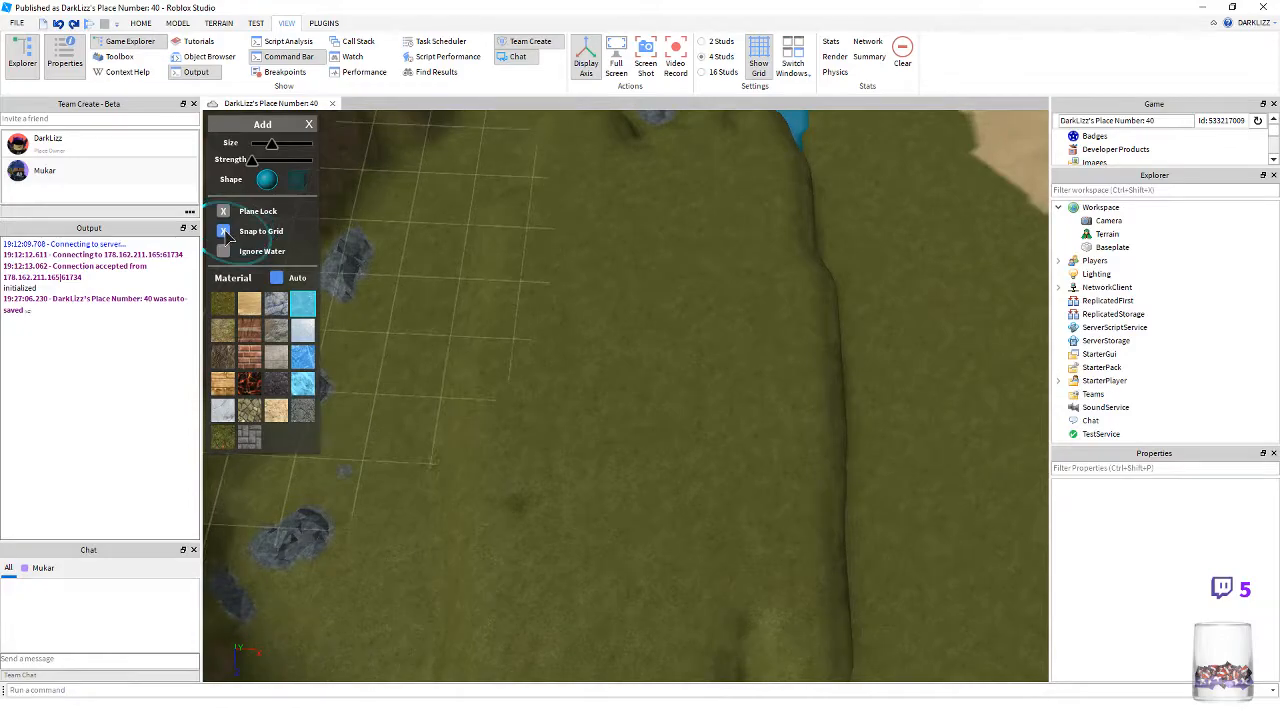
- Inspect the raised ridges from above and undo them to uncover the river
{"action": "right_click_drag", "start_coordinate": [612, 320], "coordinate": [637, 362]}
{"action": "scroll", "coordinate": [575, 311], "scroll_direction": "down", "scroll_amount": 5}
{"action": "scroll", "coordinate": [575, 311], "scroll_direction": "up", "scroll_amount": 4}
{"action": "scroll", "coordinate": [575, 311], "scroll_direction": "down", "scroll_amount": 3}
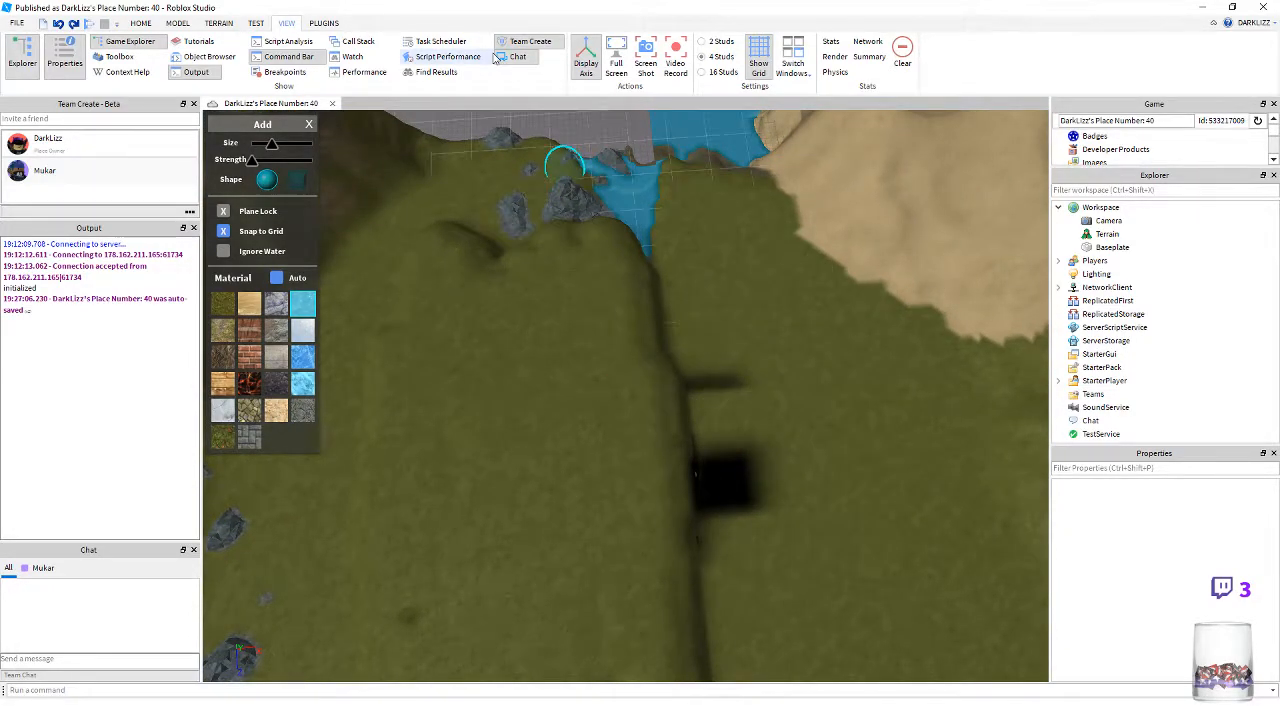
{"action": "right_click_drag", "start_coordinate": [567, 510], "coordinate": [585, 452]}
{"action": "scroll", "coordinate": [571, 460], "scroll_direction": "up", "scroll_amount": 2}
{"action": "scroll", "coordinate": [571, 463], "scroll_direction": "up", "scroll_amount": 2}
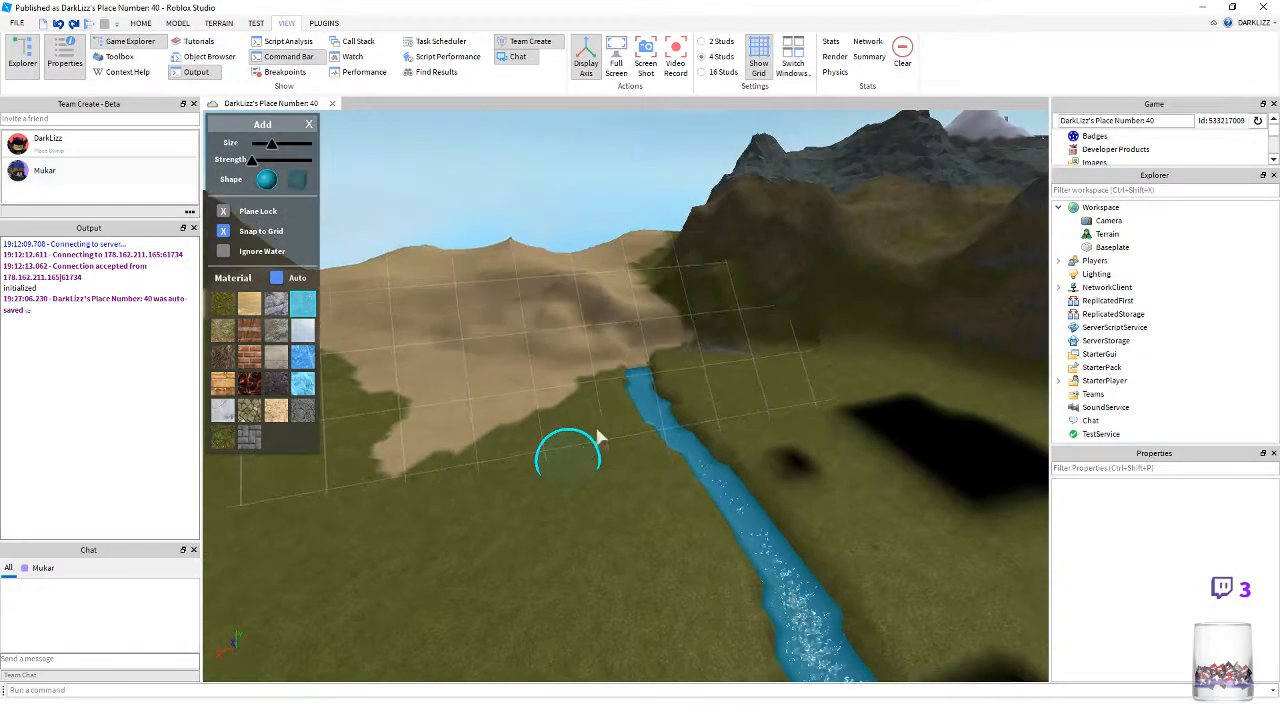
- Add a long terrain ridge from the mountainside across the river and undo it
{"action": "right_click_drag", "start_coordinate": [691, 500], "coordinate": [686, 494]}
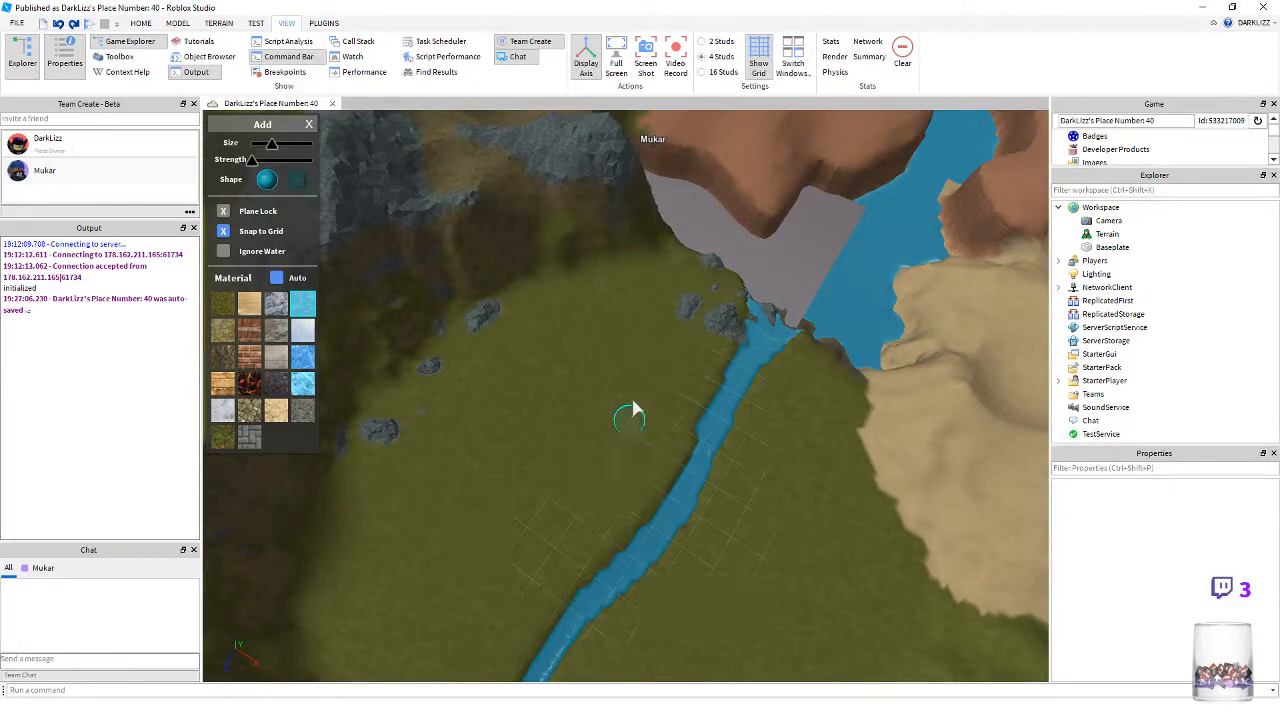
{"action": "right_click_drag", "start_coordinate": [632, 399], "coordinate": [622, 399]}
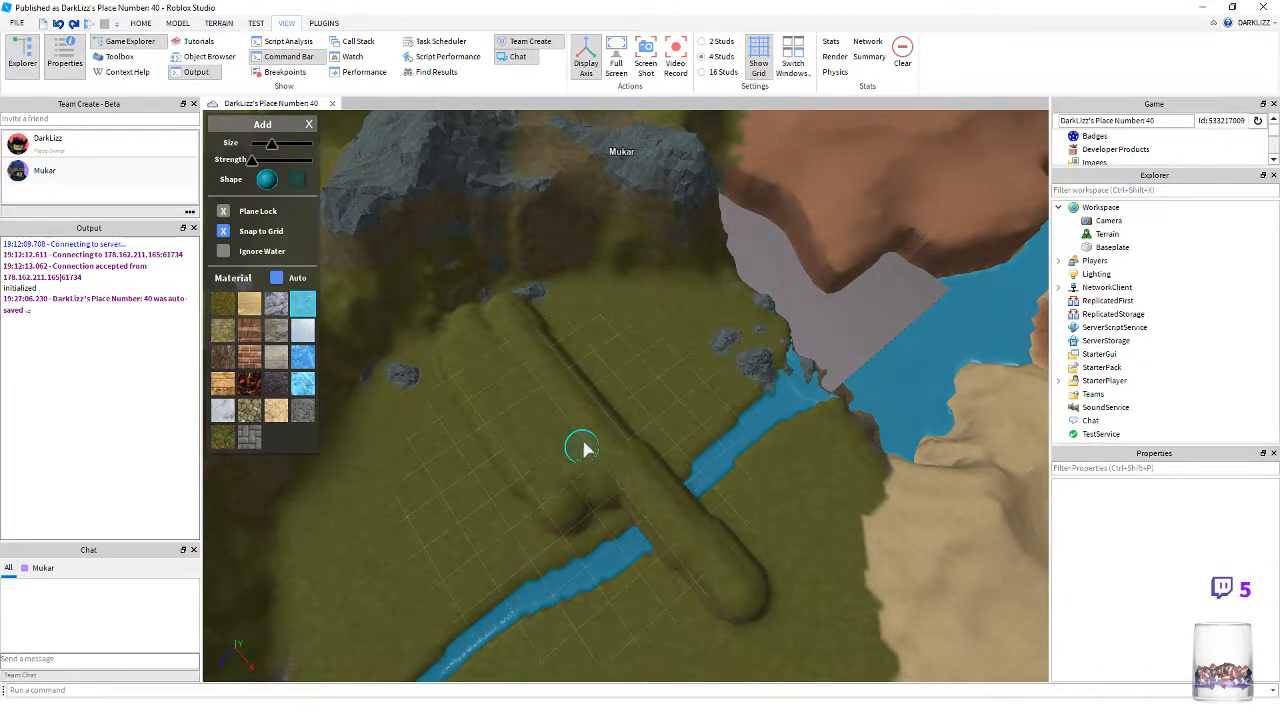
{"action": "right_click_drag", "start_coordinate": [598, 457], "coordinate": [617, 457]}
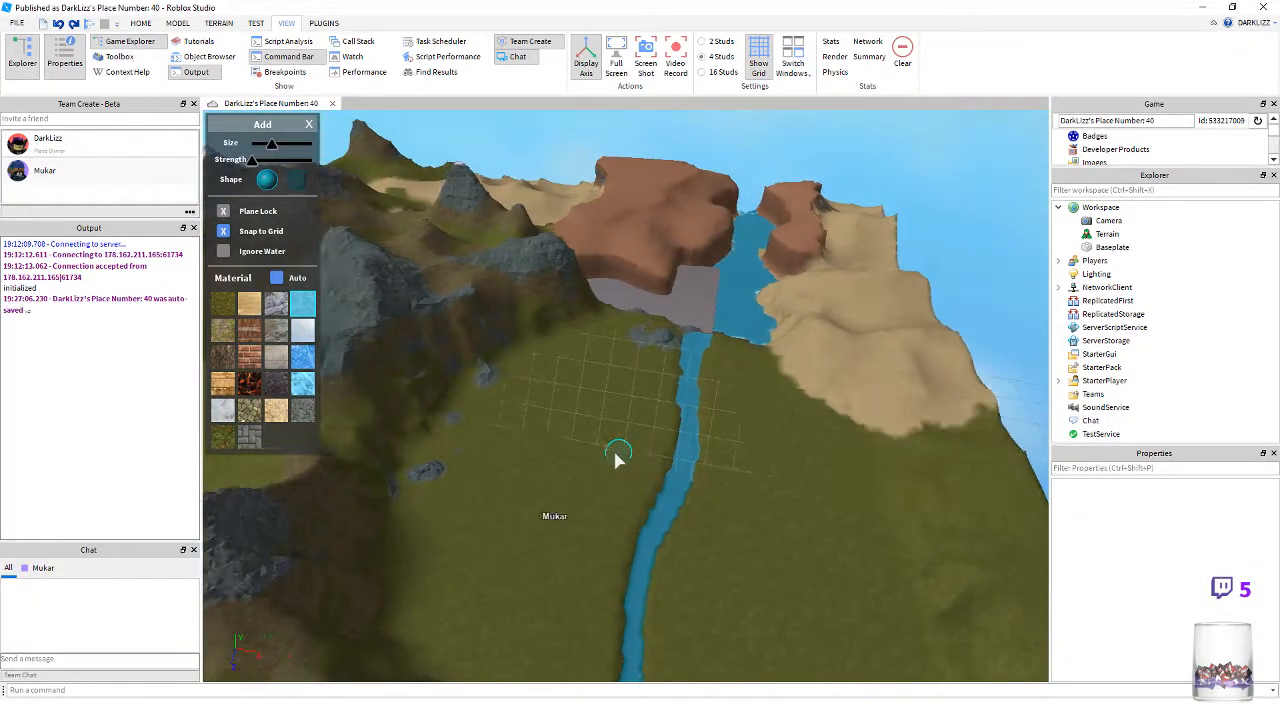
- Turn on automatic material selection for the Add brush
{"action": "key", "text": "w"}
{"action": "key", "text": "w"}
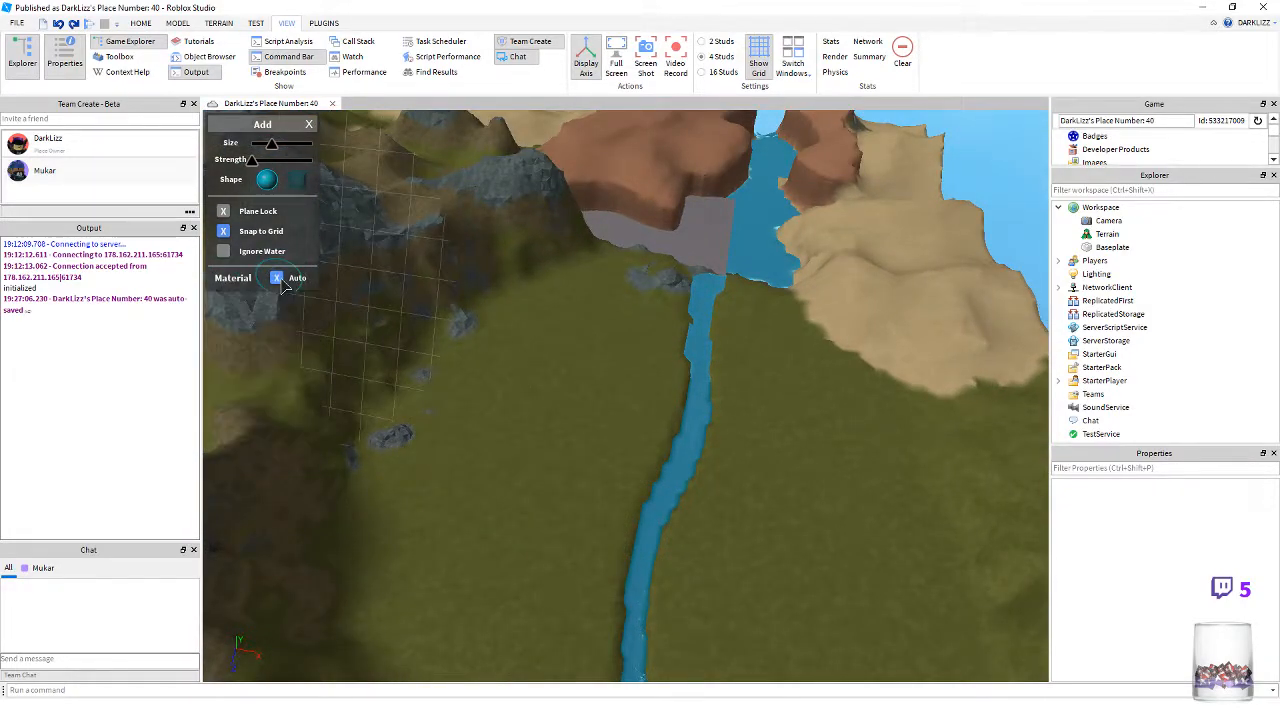
{"action": "right_click_drag", "start_coordinate": [503, 457], "coordinate": [502, 461]}
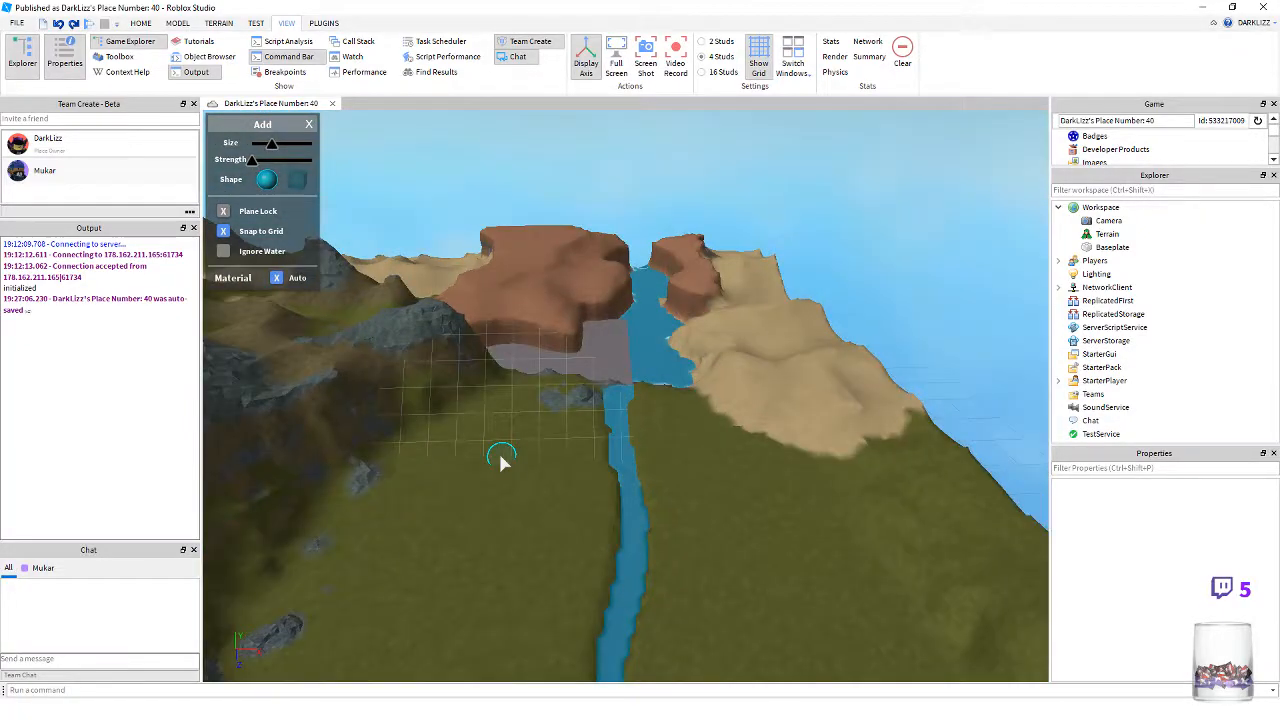
- Add raised mounds on the plain beside the river using the automatic material and undo them
{"action": "key", "text": "a"}
{"action": "right_click_drag", "start_coordinate": [550, 567], "coordinate": [550, 567]}
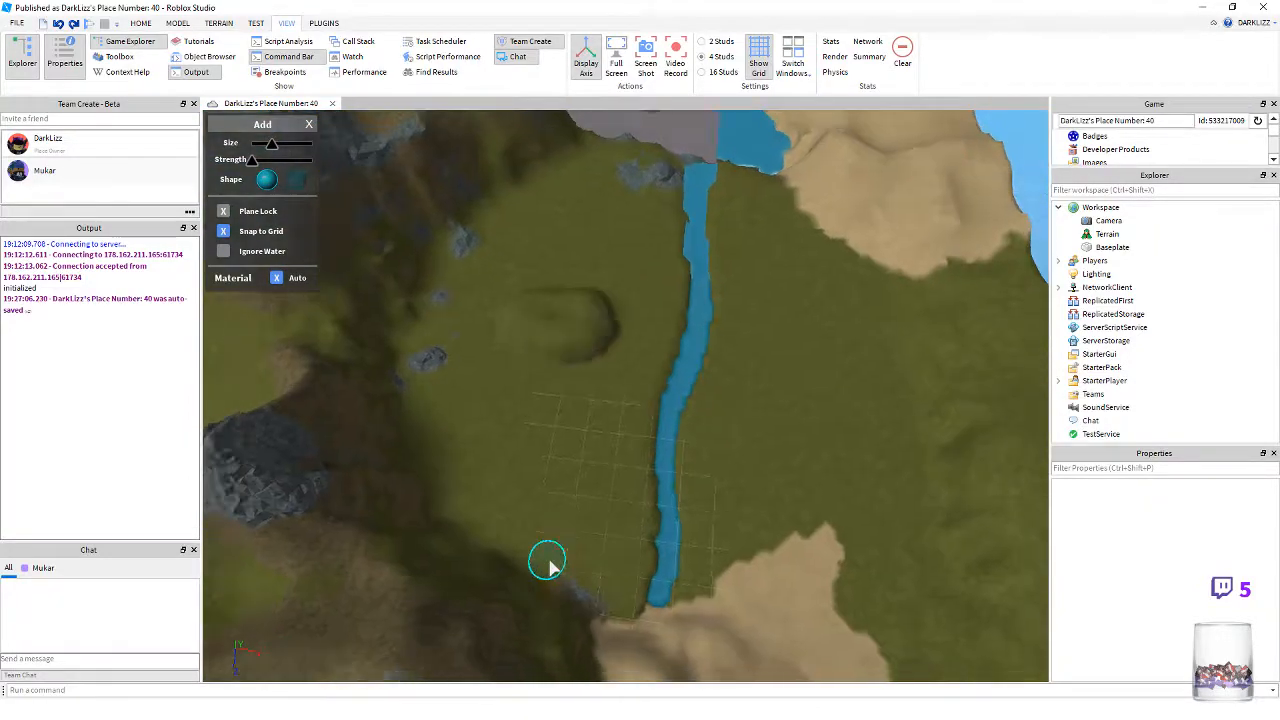
{"action": "key", "text": "w"}
{"action": "right_click_drag", "start_coordinate": [577, 439], "coordinate": [577, 439]}
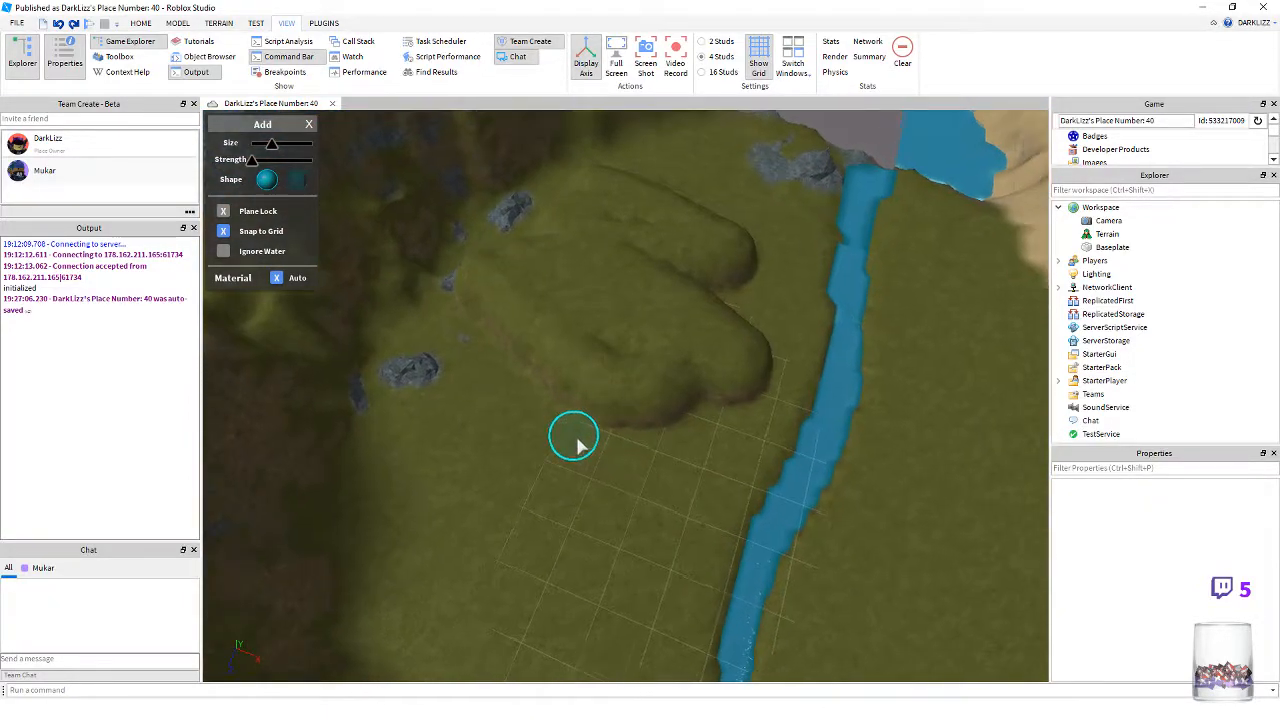
{"action": "key", "text": "ctrl+z"}
{"action": "key", "text": "w"}
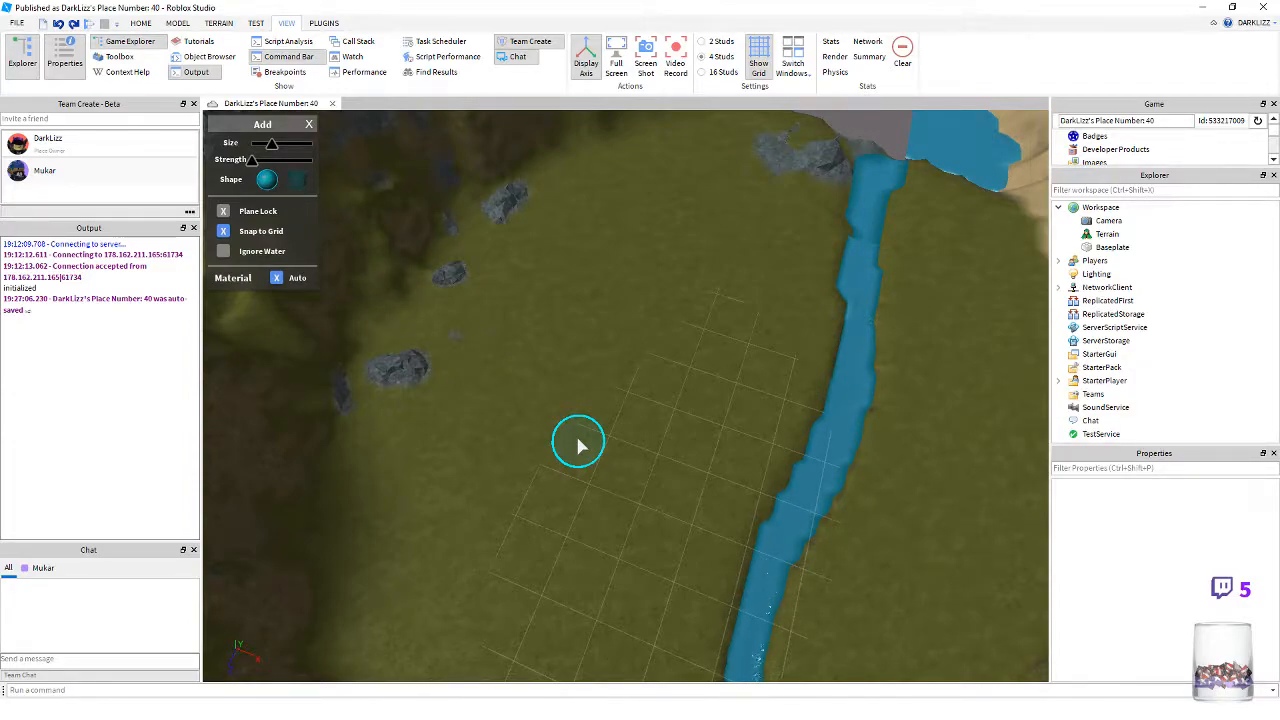
{"action": "scroll", "coordinate": [577, 446], "scroll_direction": "down", "scroll_amount": 2}
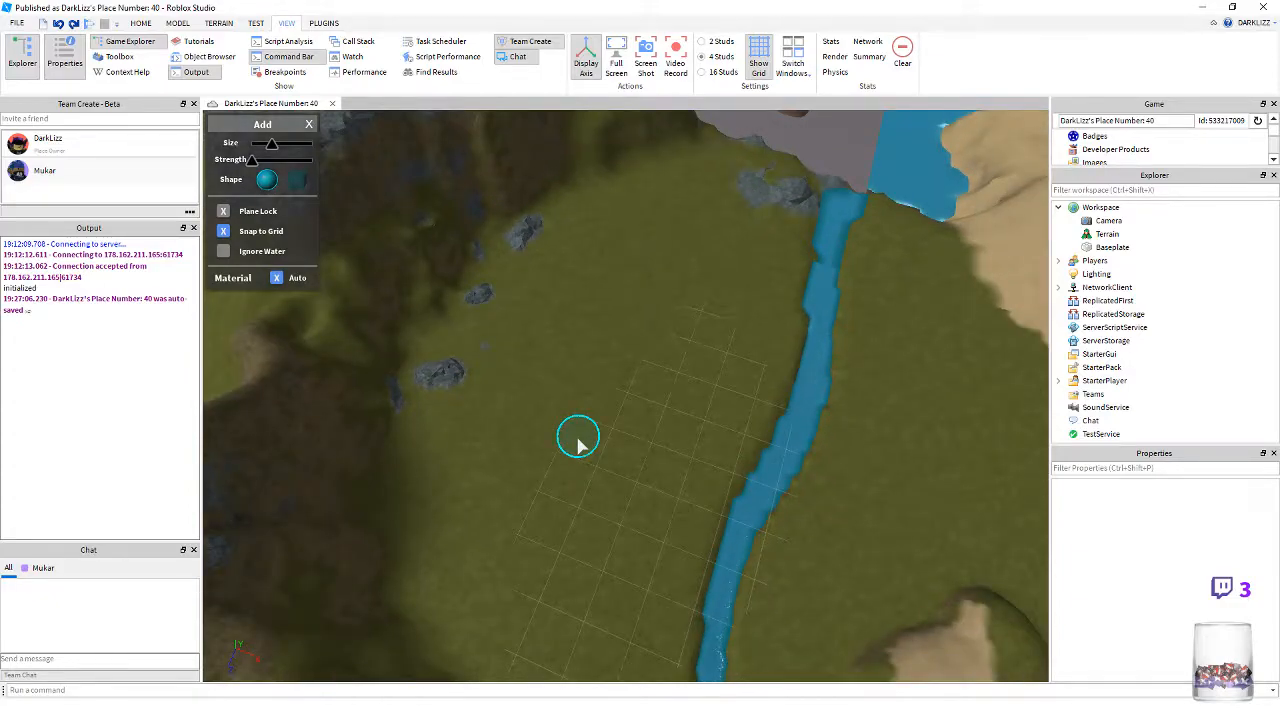
{"action": "right_click_drag", "start_coordinate": [580, 440], "coordinate": [520, 421]}
{"action": "key", "text": "ctrl+z"}
{"action": "key", "text": "ctrl+z"}
{"action": "key", "text": "ctrl+z"}
{"action": "right_click_drag", "start_coordinate": [518, 415], "coordinate": [518, 421]}
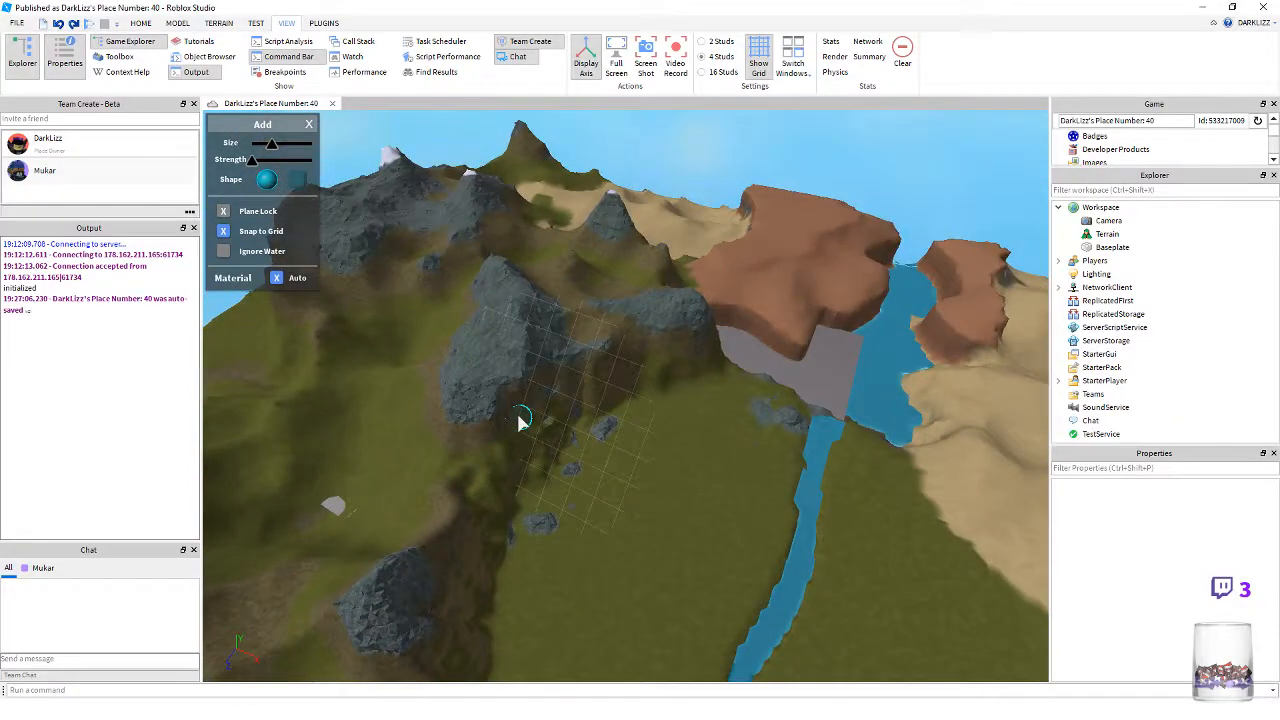
- Carve a long strip out of the grass plain beside the river with the Subtract tool, down to the baseplate
{"action": "left_click", "coordinate": [220, 24]}
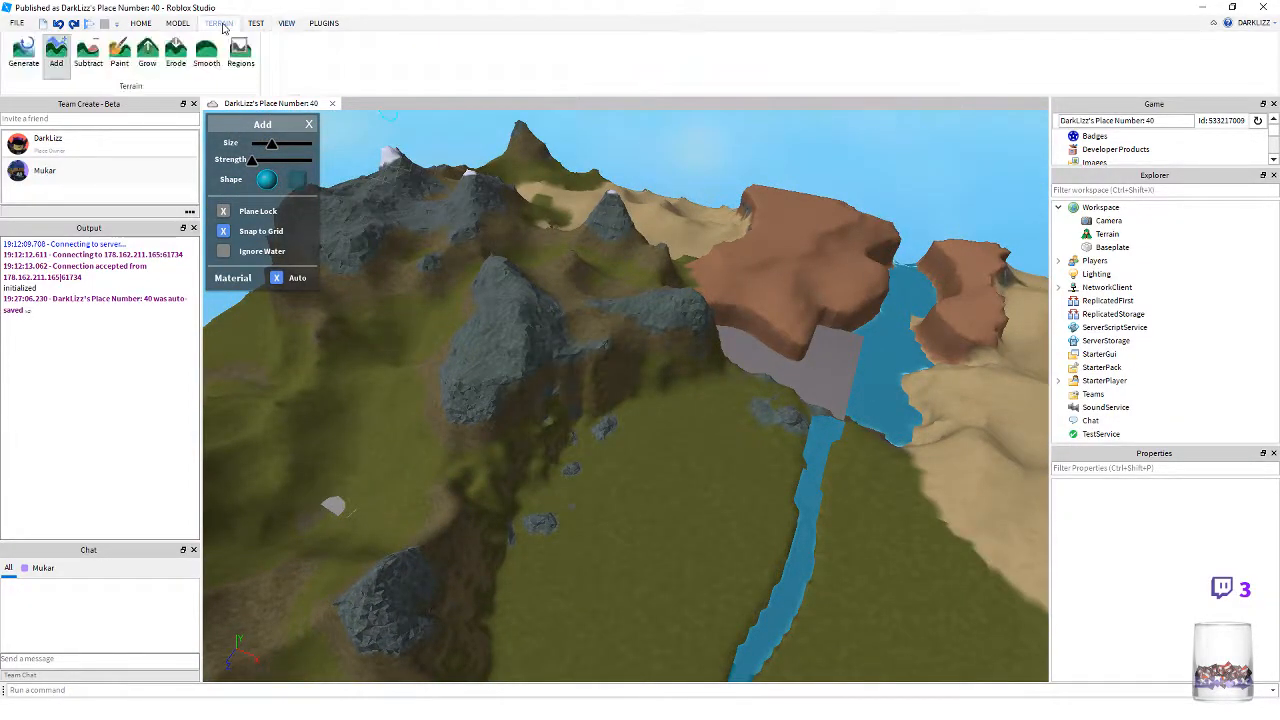
{"action": "left_click", "coordinate": [98, 54]}
{"action": "left_click_drag", "start_coordinate": [678, 492], "coordinate": [608, 446]}
{"action": "right_click_drag", "start_coordinate": [515, 420], "coordinate": [515, 420]}
{"action": "scroll", "coordinate": [565, 450], "scroll_direction": "up", "scroll_amount": 2}
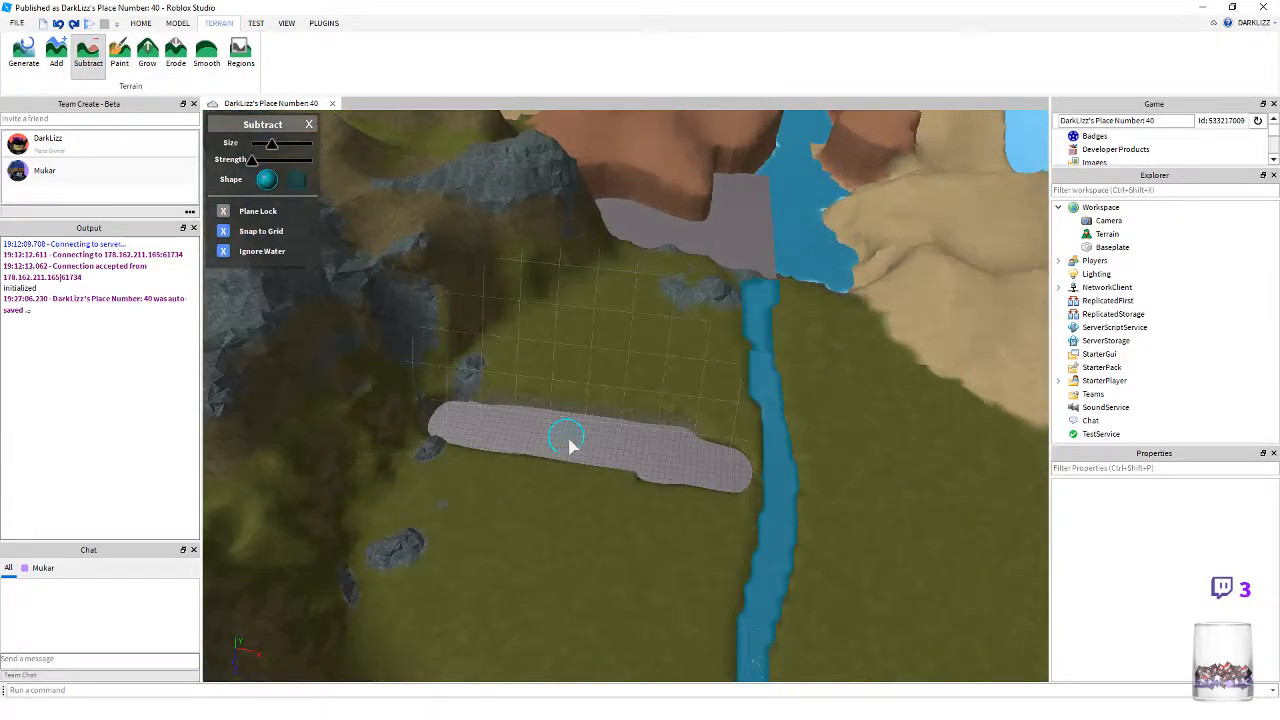
- Carve sections out of the grass plain beside the river with the Subtract tool and undo the cuts
{"action": "mouse_move", "coordinate": [543, 480]}
{"action": "left_mouse_down"}
{"action": "mouse_move", "coordinate": [549, 463]}
{"action": "mouse_move", "coordinate": [560, 523]}
{"action": "left_mouse_up"}
{"action": "right_click_drag", "start_coordinate": [560, 523], "coordinate": [556, 511]}
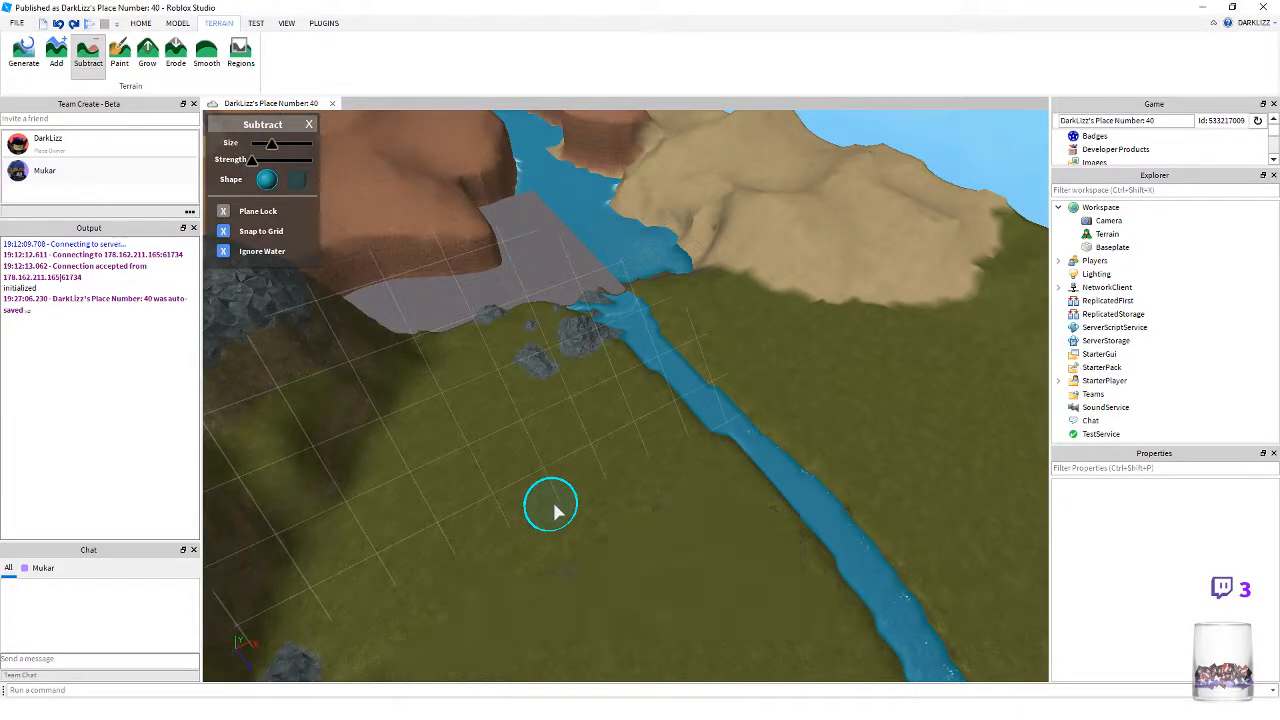
{"action": "key", "text": "ctrl+z"}
{"action": "key", "text": "ctrl+z"}
{"action": "key", "text": "ctrl+z"}
{"action": "key", "text": "ctrl+z"}
{"action": "key", "text": "ctrl+z"}
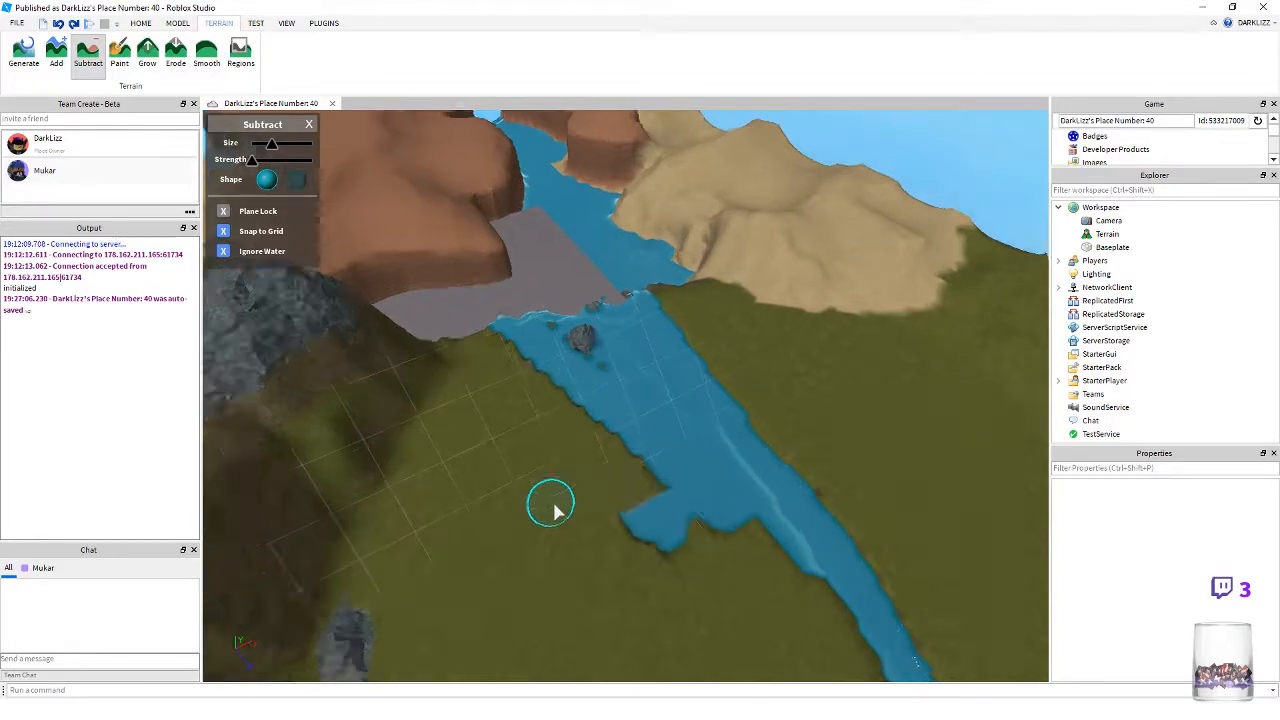
{"action": "key", "text": "ctrl+z"}
{"action": "key", "text": "ctrl+z"}
{"action": "key", "text": "ctrl+z"}
{"action": "key", "text": "ctrl+z"}
{"action": "key", "text": "ctrl+z"}
{"action": "key", "text": "ctrl+z"}
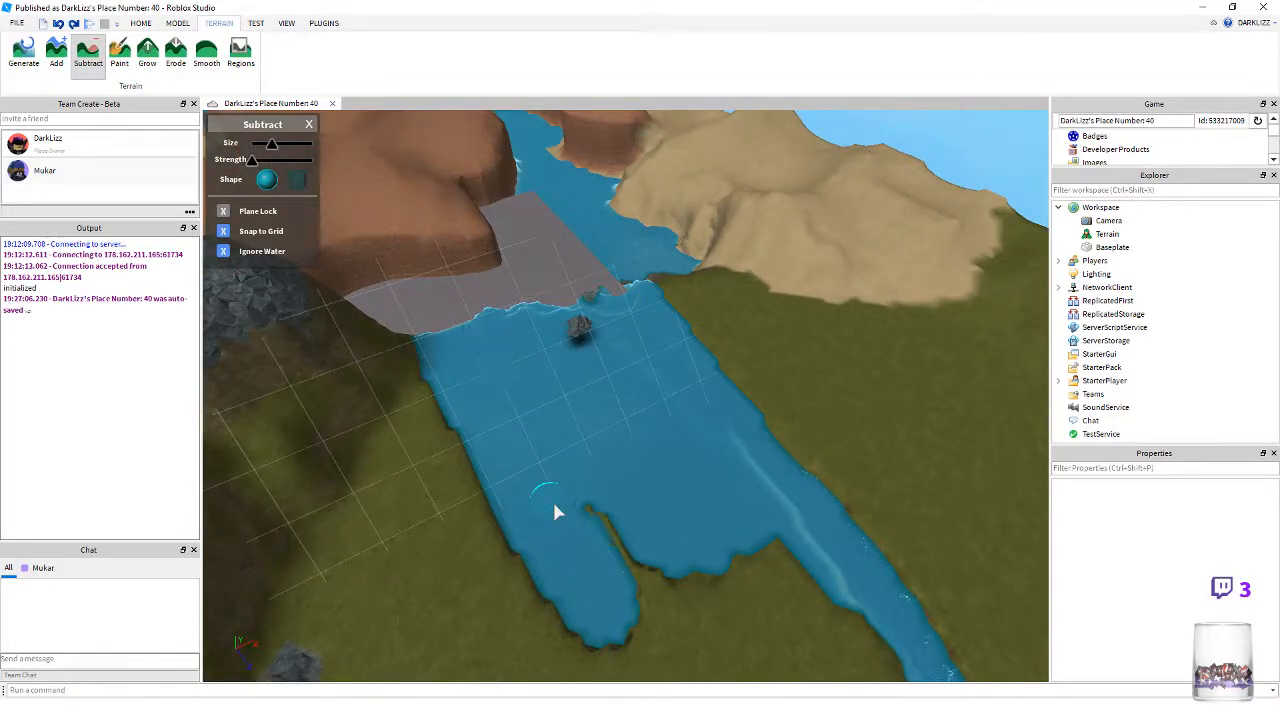
{"action": "key", "text": "ctrl+z"}
{"action": "key", "text": "ctrl+z"}
{"action": "key", "text": "ctrl+z"}
{"action": "key", "text": "ctrl+z"}
{"action": "key", "text": "ctrl+z"}
{"action": "key", "text": "ctrl+z"}
{"action": "key", "text": "ctrl+z"}
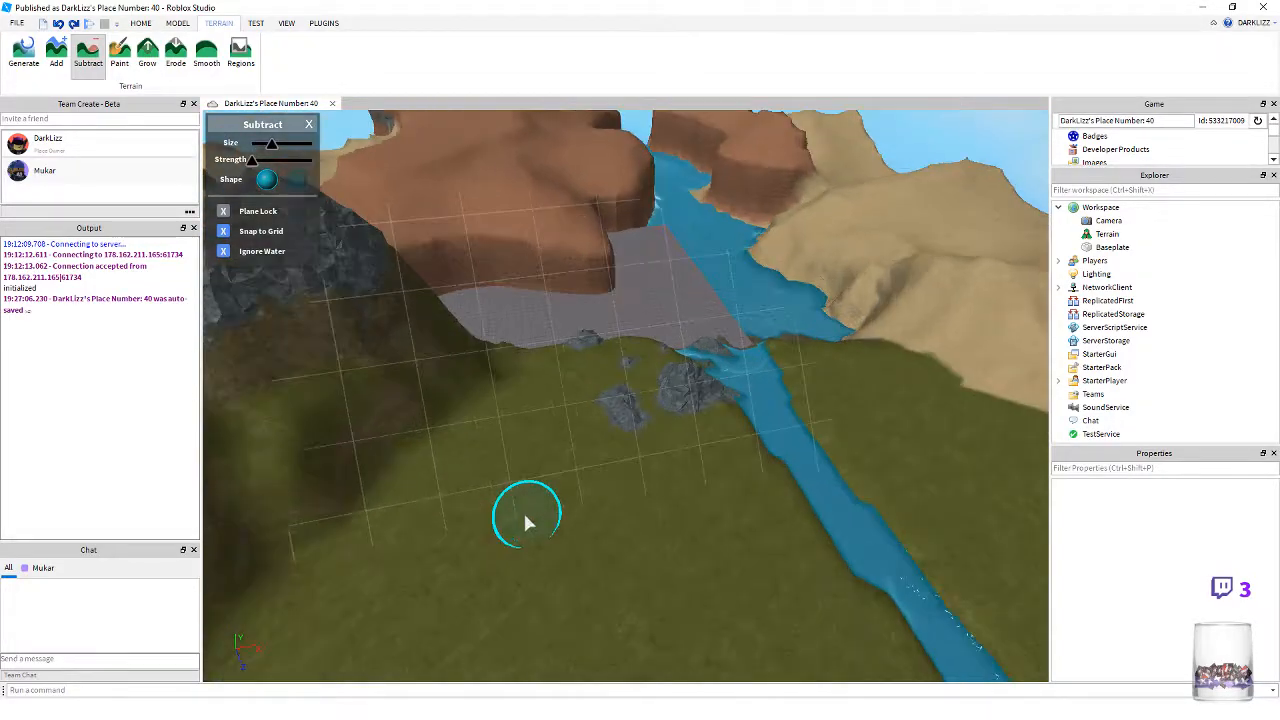
- Undo the wide cut through the plain and river, and turn off Ignore Water for the Subtract tool
{"action": "key", "text": "ctrl+z"}
{"action": "key", "text": "ctrl+z"}
{"action": "key", "text": "ctrl+z"}
{"action": "key", "text": "ctrl+z"}
{"action": "key", "text": "ctrl+z"}
{"action": "key", "text": "ctrl+z"}
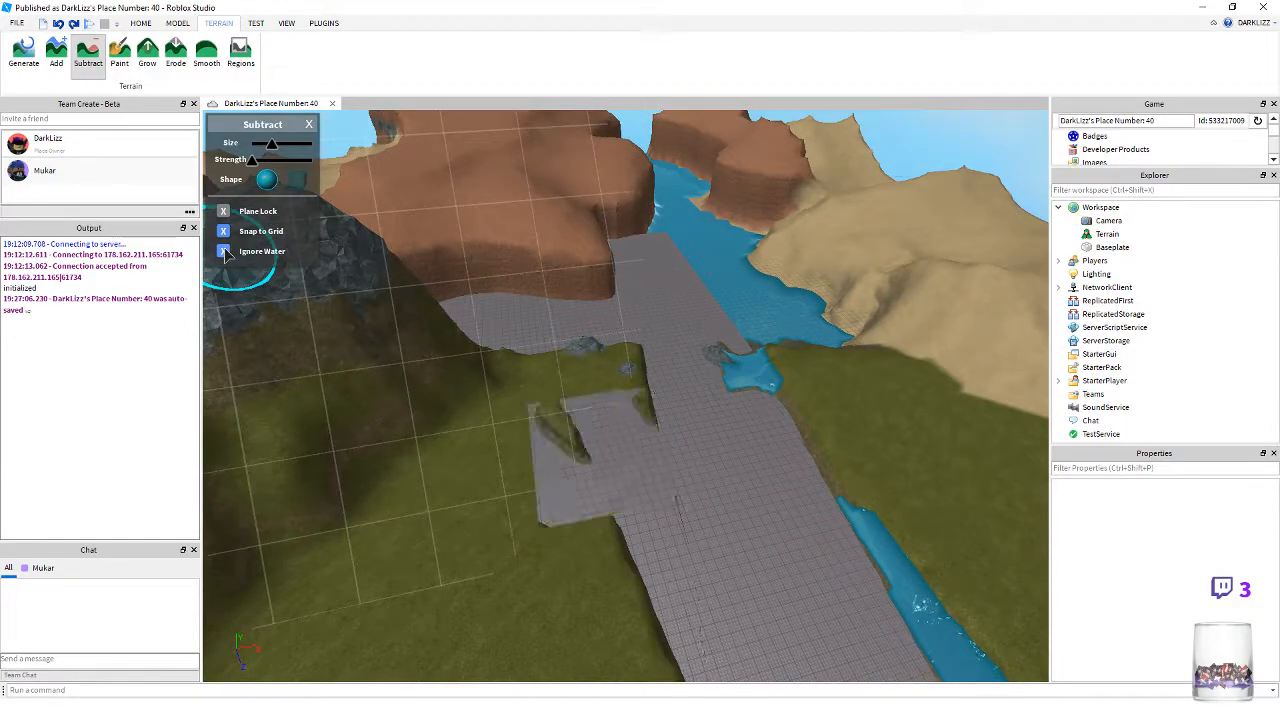
{"action": "key", "text": "ctrl+z"}
{"action": "key", "text": "ctrl+z"}
{"action": "key", "text": "ctrl+z"}
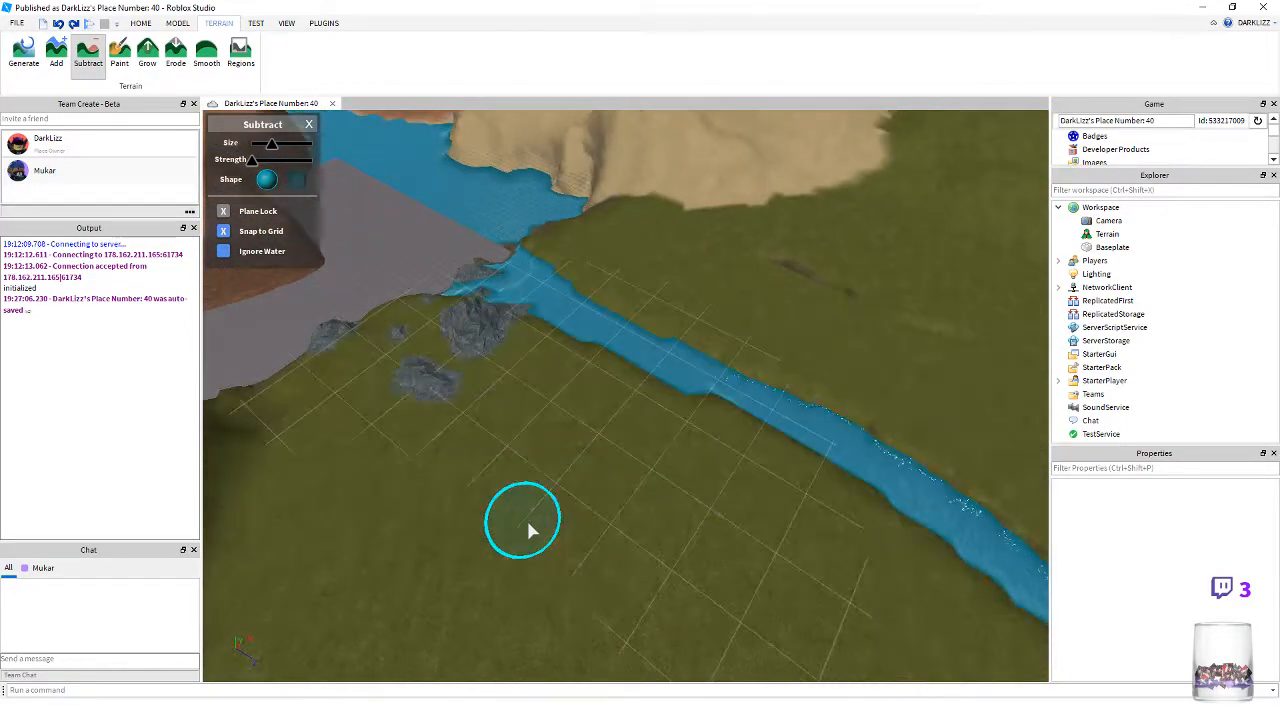
- Carve broad channels across the river and plain with Ignore Water off, and undo them
{"action": "key", "text": "ctrl+z"}
{"action": "key", "text": "ctrl+z"}
{"action": "key", "text": "ctrl+z"}
{"action": "key", "text": "ctrl+z"}
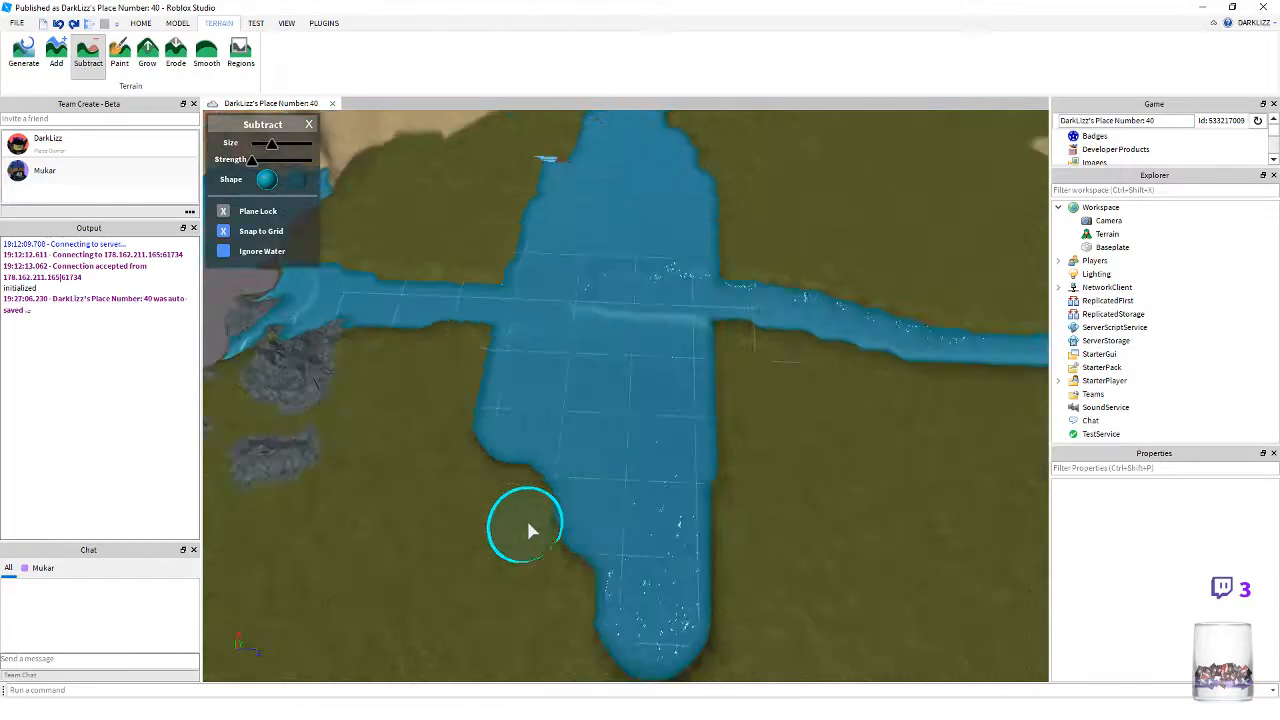
{"action": "key", "text": "ctrl+z"}
{"action": "key", "text": "ctrl+z"}
{"action": "key", "text": "ctrl+z"}
{"action": "key", "text": "ctrl+z"}
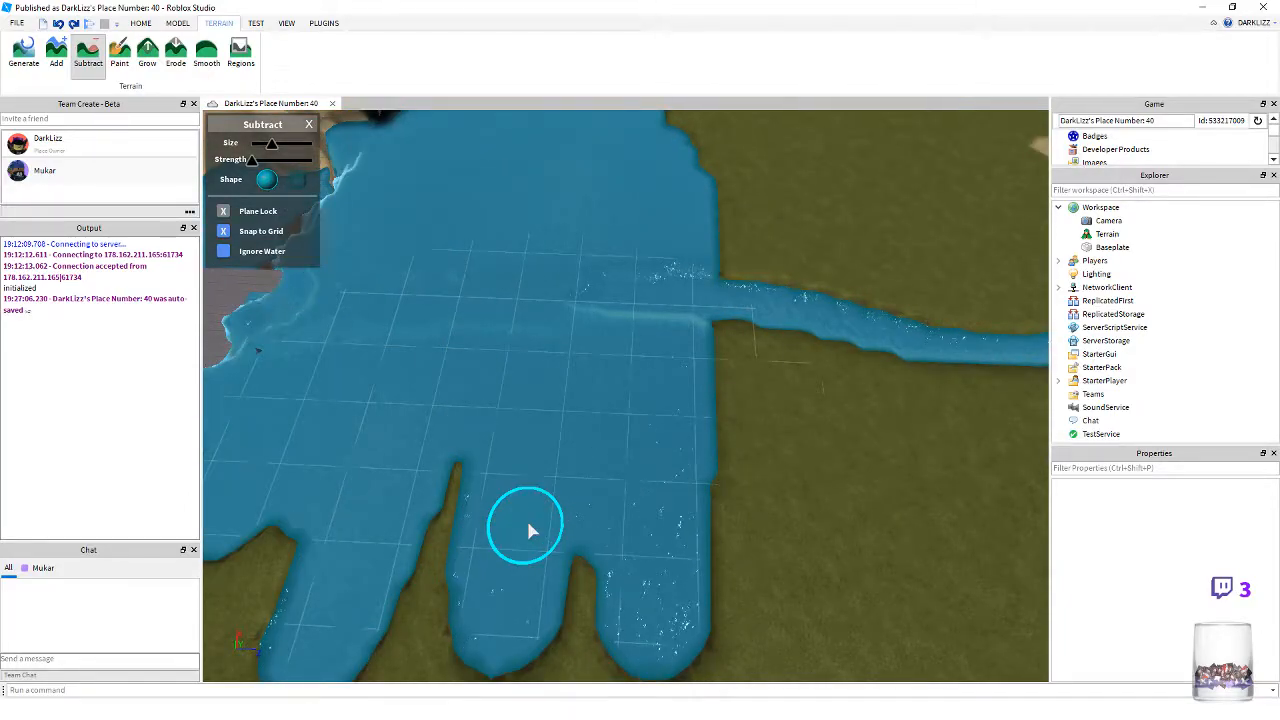
{"action": "key", "text": "ctrl+z"}
{"action": "key", "text": "ctrl+z"}
{"action": "key", "text": "ctrl+z"}
{"action": "key", "text": "ctrl+z"}
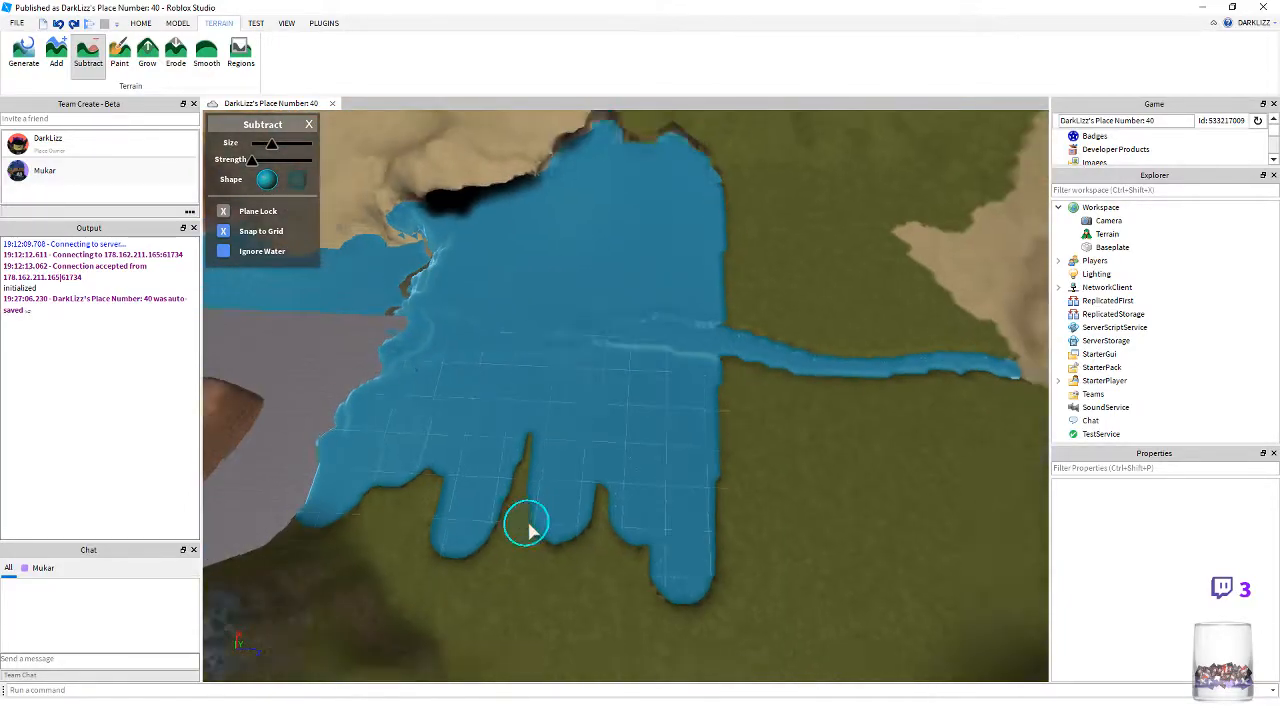
{"action": "key", "text": "ctrl+z"}
{"action": "key", "text": "ctrl+z"}
{"action": "key", "text": "ctrl+z"}
{"action": "key", "text": "ctrl+z"}
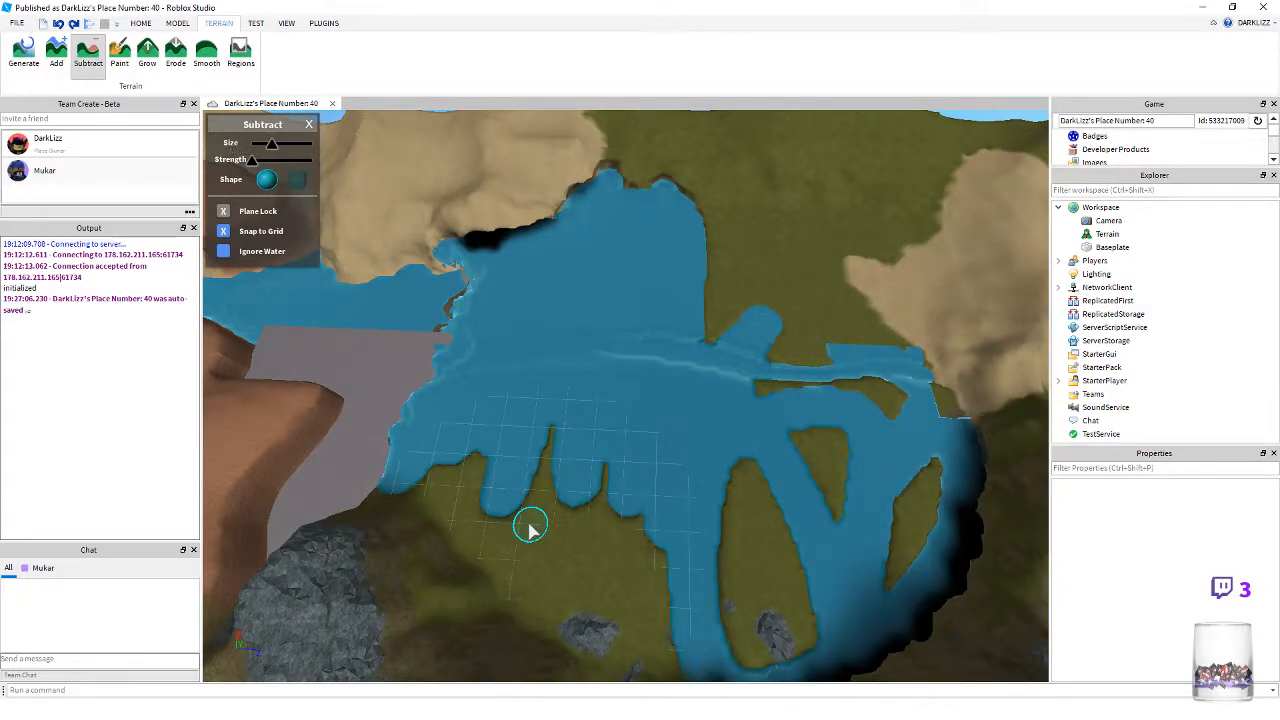
{"action": "key", "text": "ctrl+z"}
{"action": "key", "text": "ctrl+z"}
{"action": "key", "text": "ctrl+z"}
{"action": "key", "text": "ctrl+z"}
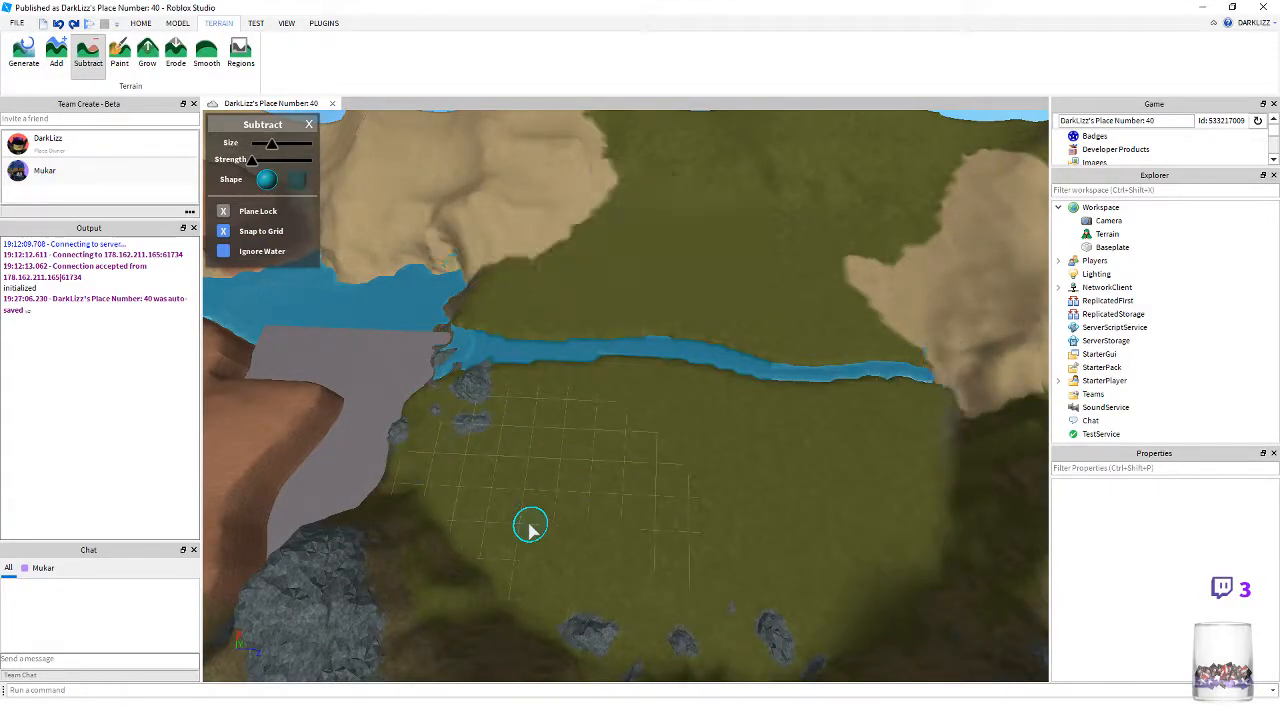
- Carve looping channels through the grass plain on both sides of the river with the Subtract tool
{"action": "scroll", "coordinate": [530, 527], "scroll_direction": "down", "scroll_amount": 2}
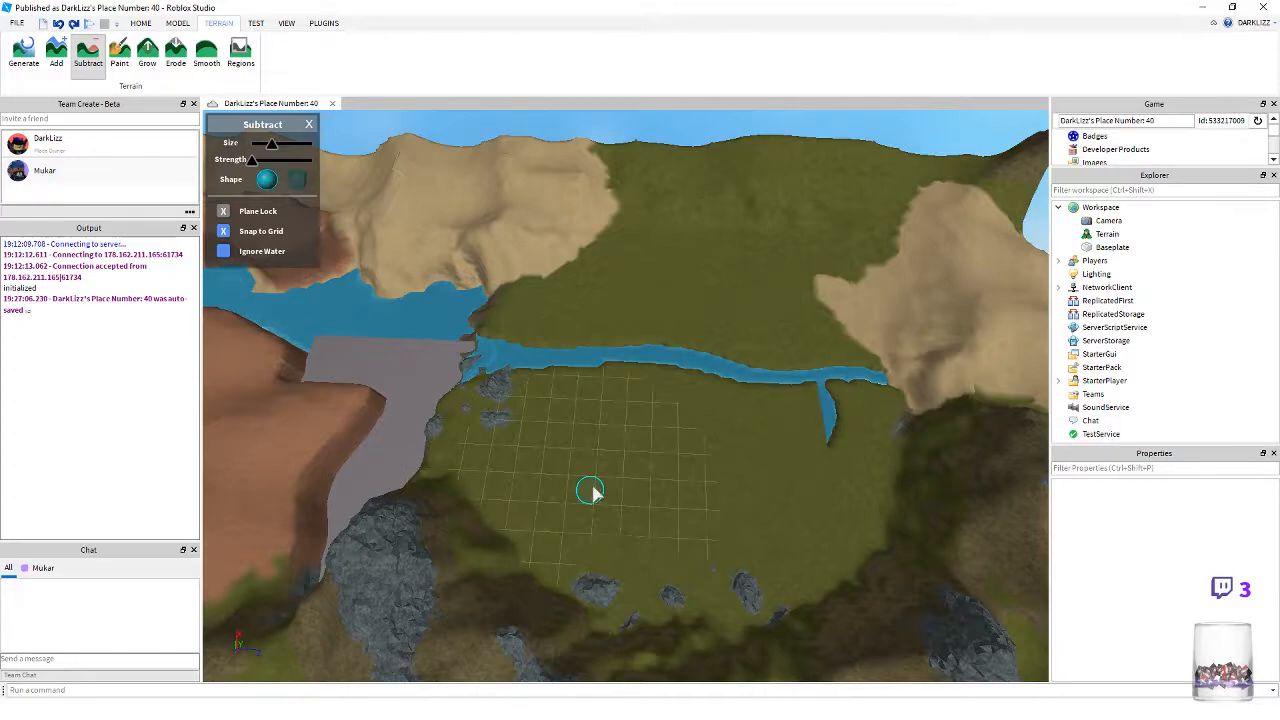
{"action": "right_click_drag", "start_coordinate": [592, 486], "coordinate": [592, 486]}
{"action": "right_click_drag", "start_coordinate": [682, 356], "coordinate": [684, 362]}
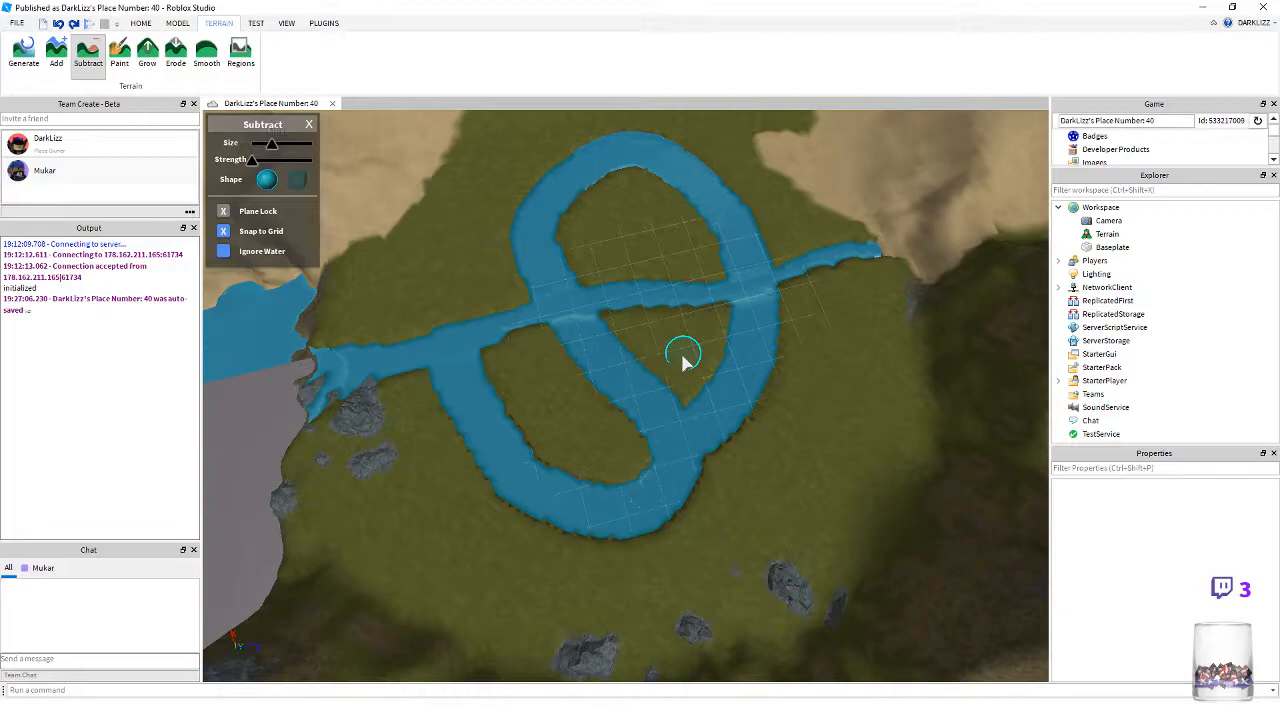
{"action": "scroll", "coordinate": [683, 362], "scroll_direction": "down", "scroll_amount": 2}
{"action": "scroll", "coordinate": [683, 362], "scroll_direction": "up", "scroll_amount": 8}
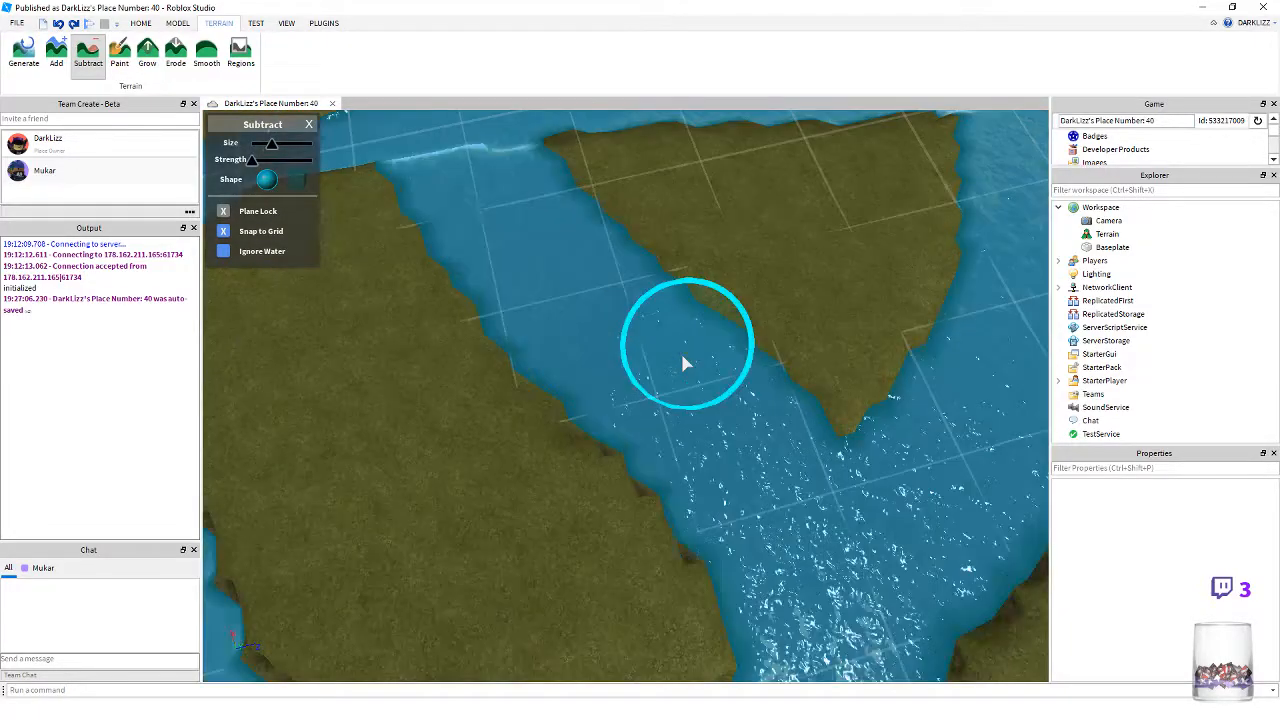
{"action": "scroll", "coordinate": [683, 362], "scroll_direction": "down", "scroll_amount": 8}
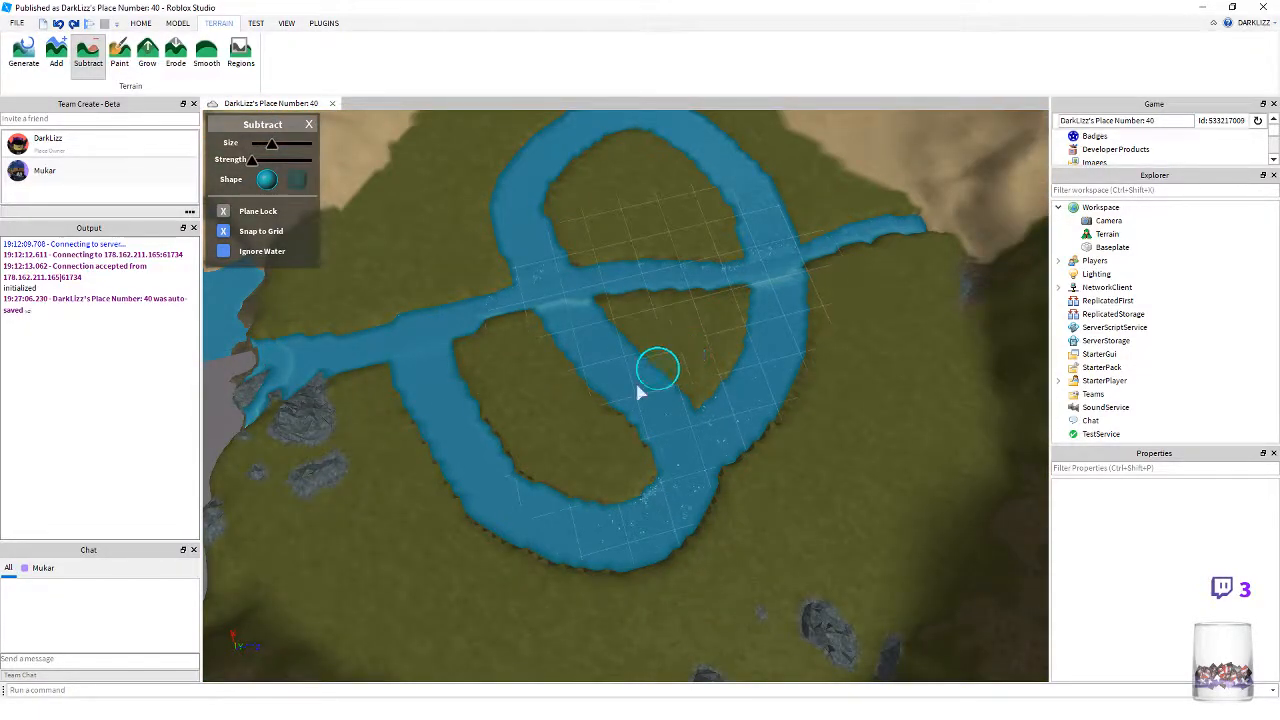
- Extend the looping channels with extra branches and a winding channel into the foot of the mountain
{"action": "right_click_drag", "start_coordinate": [640, 390], "coordinate": [631, 391]}
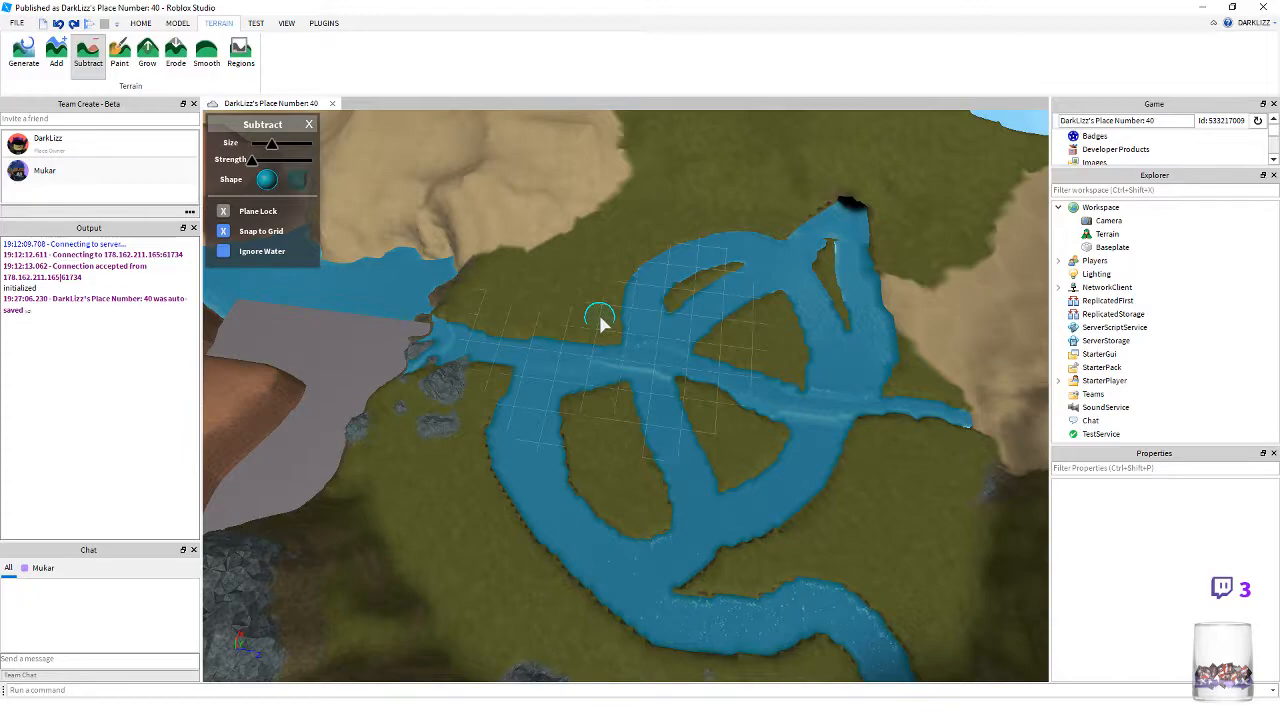
{"action": "right_click_drag", "start_coordinate": [600, 322], "coordinate": [600, 322]}
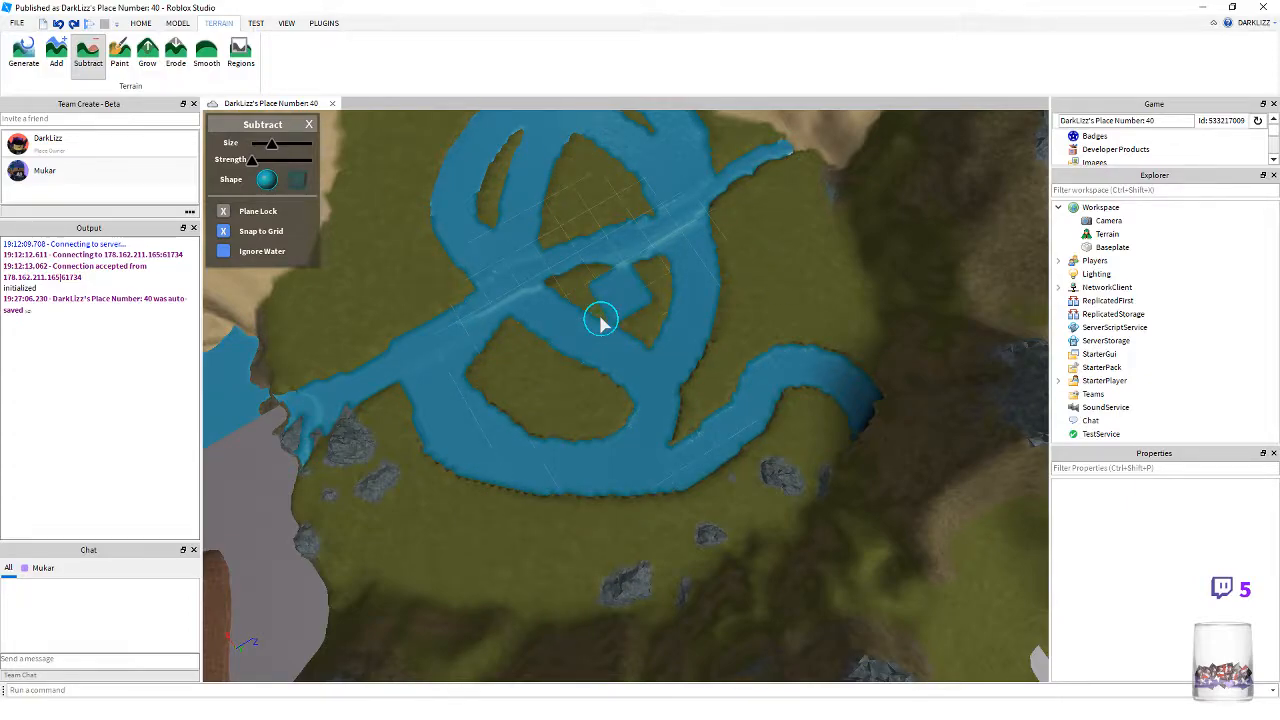
{"action": "right_click_drag", "start_coordinate": [603, 320], "coordinate": [603, 320]}
{"action": "scroll", "coordinate": [603, 320], "scroll_direction": "up", "scroll_amount": 2}
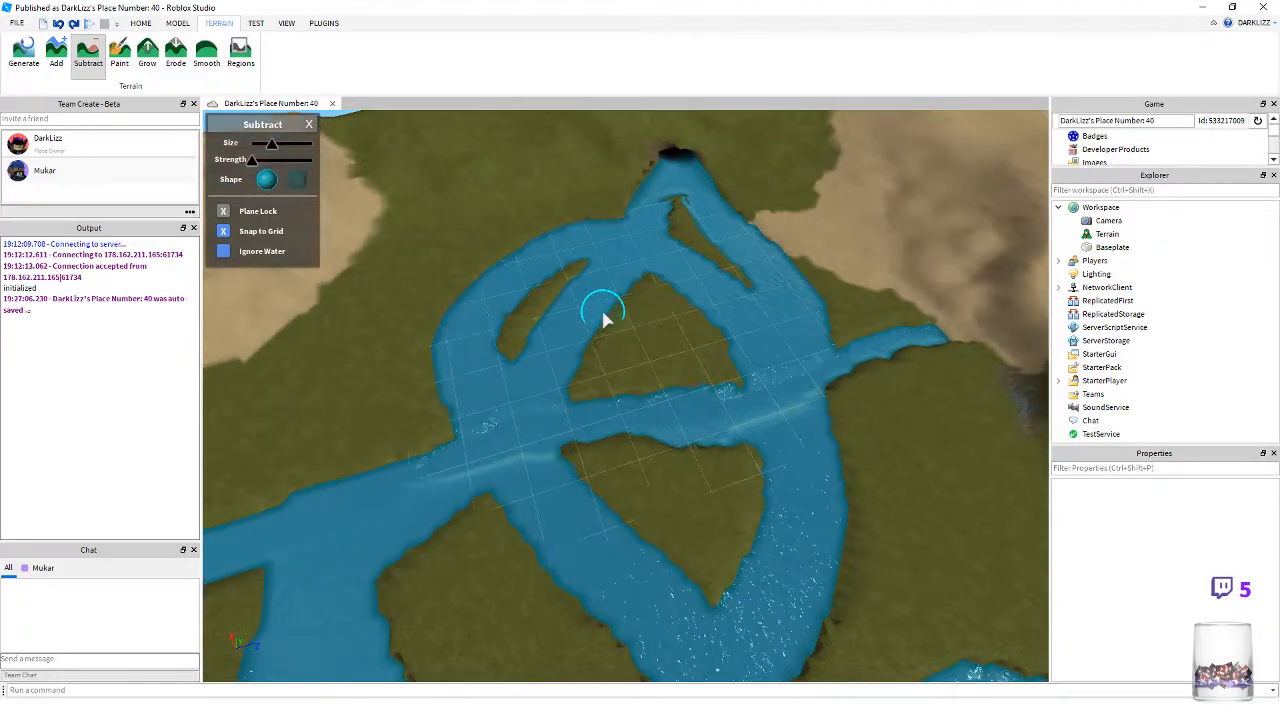
{"action": "scroll", "coordinate": [603, 320], "scroll_direction": "up", "scroll_amount": 1}
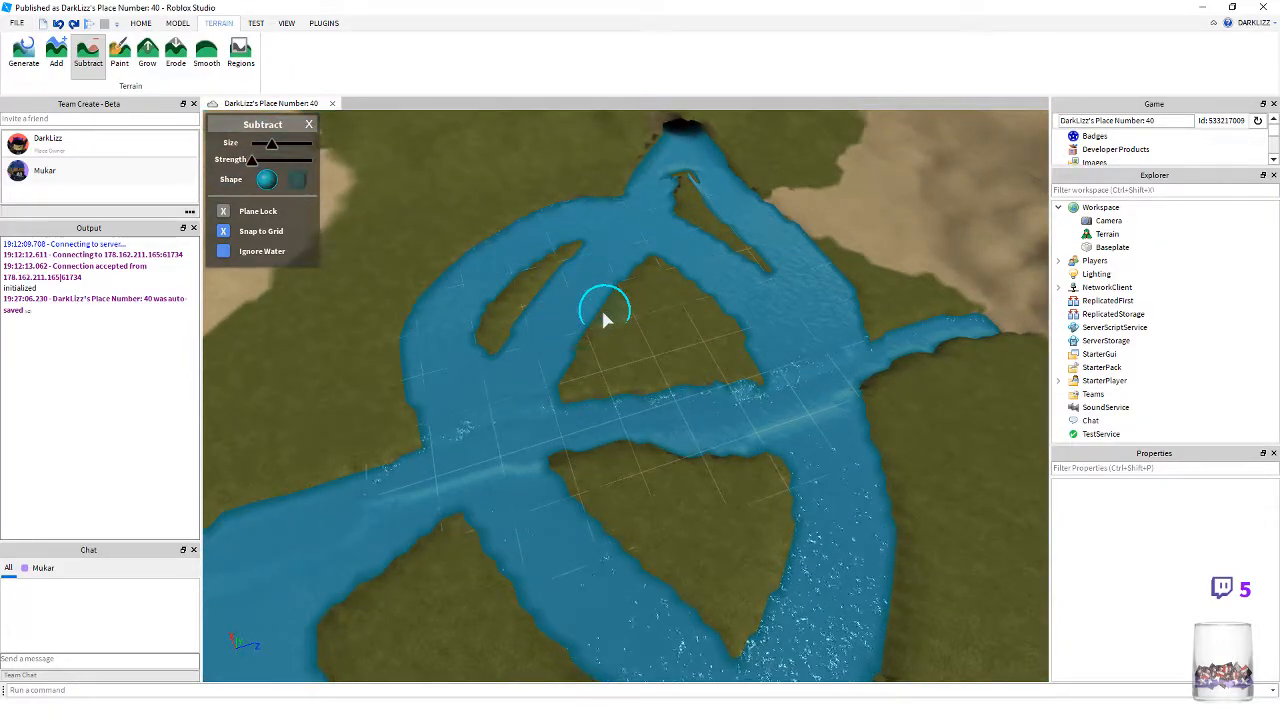
{"action": "right_click_drag", "start_coordinate": [603, 320], "coordinate": [603, 320]}
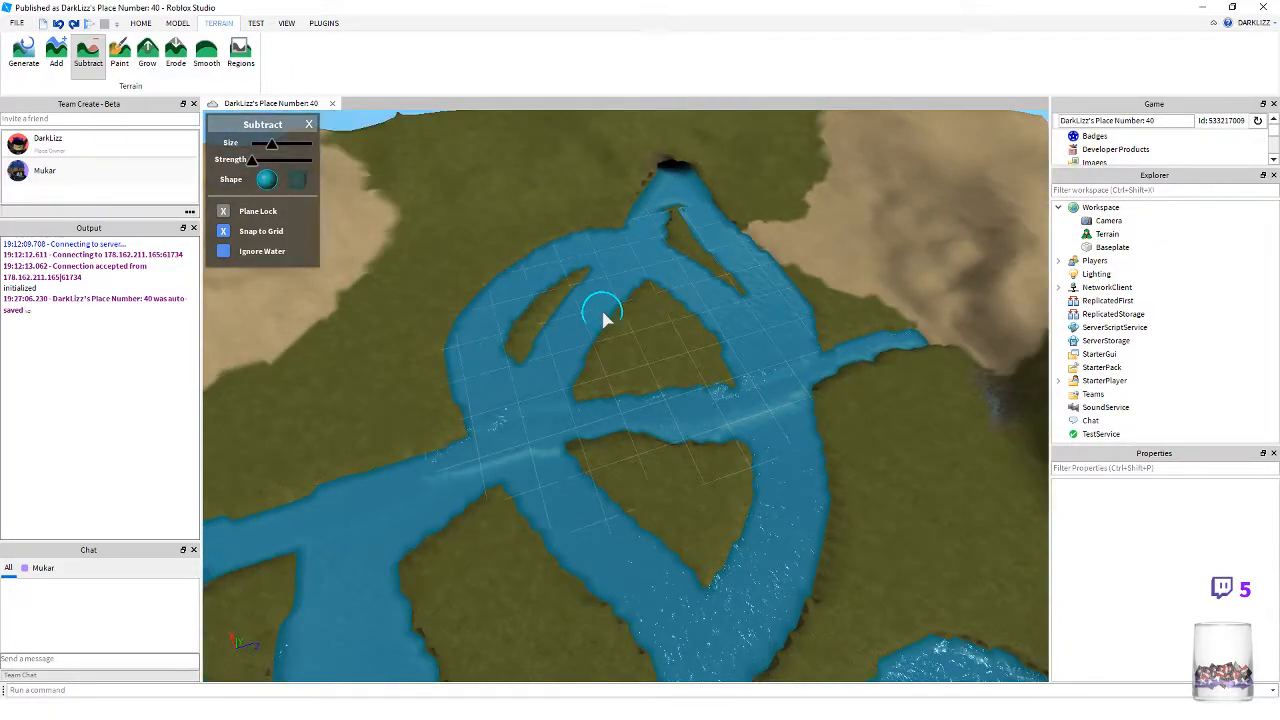
{"action": "right_click_drag", "start_coordinate": [308, 395], "coordinate": [320, 400]}
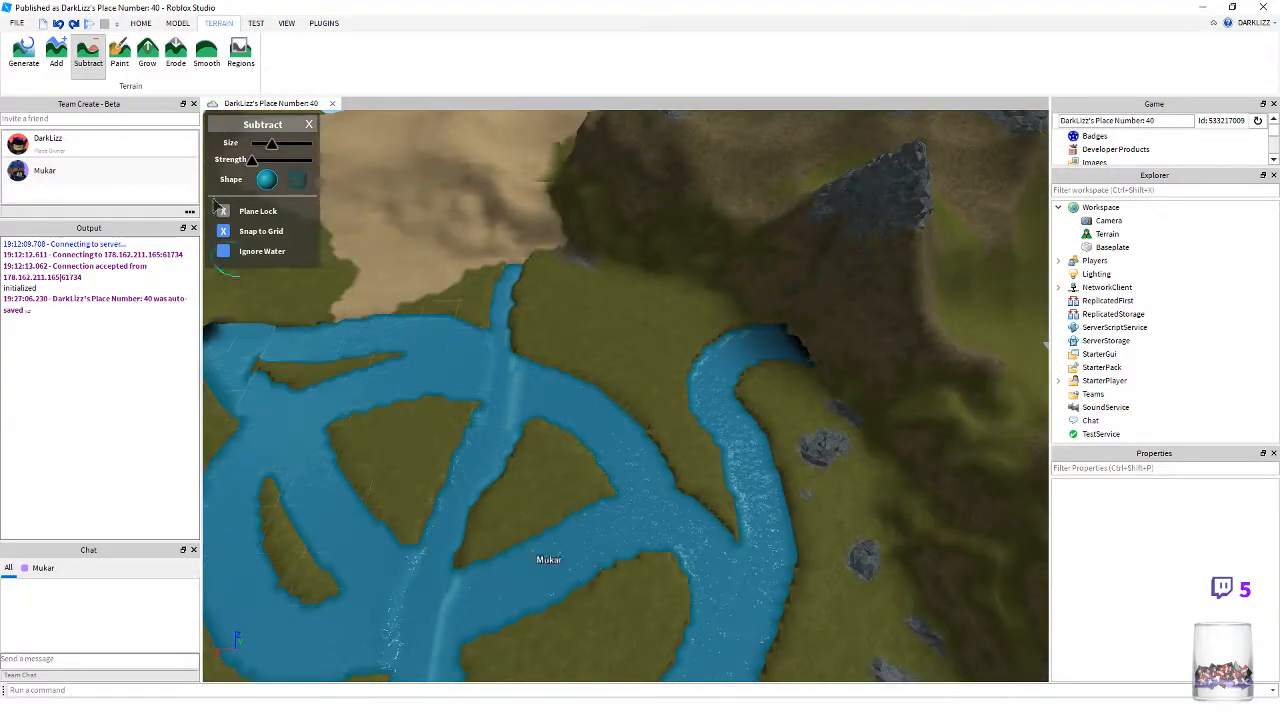
- Switch from the Subtract tool to the terrain Paint tool
{"action": "left_click", "coordinate": [120, 55]}
{"action": "right_click_drag", "start_coordinate": [678, 369], "coordinate": [679, 368]}
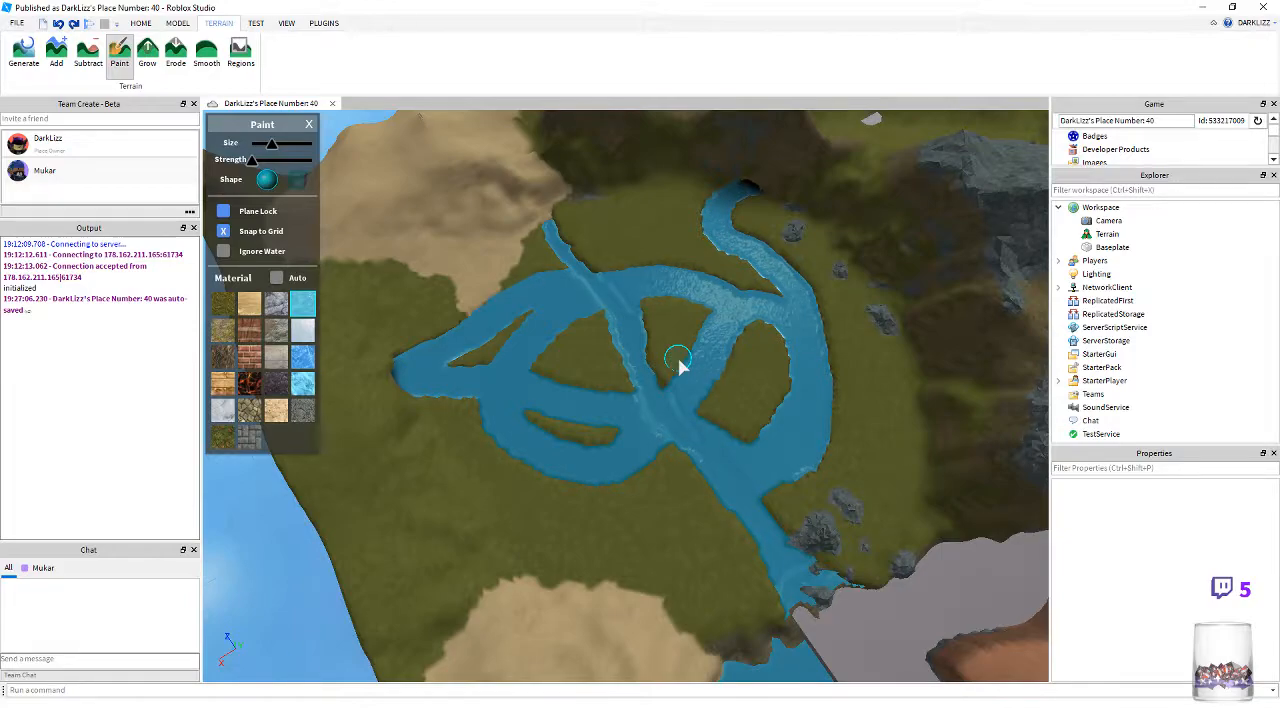
{"action": "right_click_drag", "start_coordinate": [613, 315], "coordinate": [620, 306]}
{"action": "scroll", "coordinate": [612, 316], "scroll_direction": "up", "scroll_amount": 2}
{"action": "scroll", "coordinate": [619, 303], "scroll_direction": "up", "scroll_amount": 4}
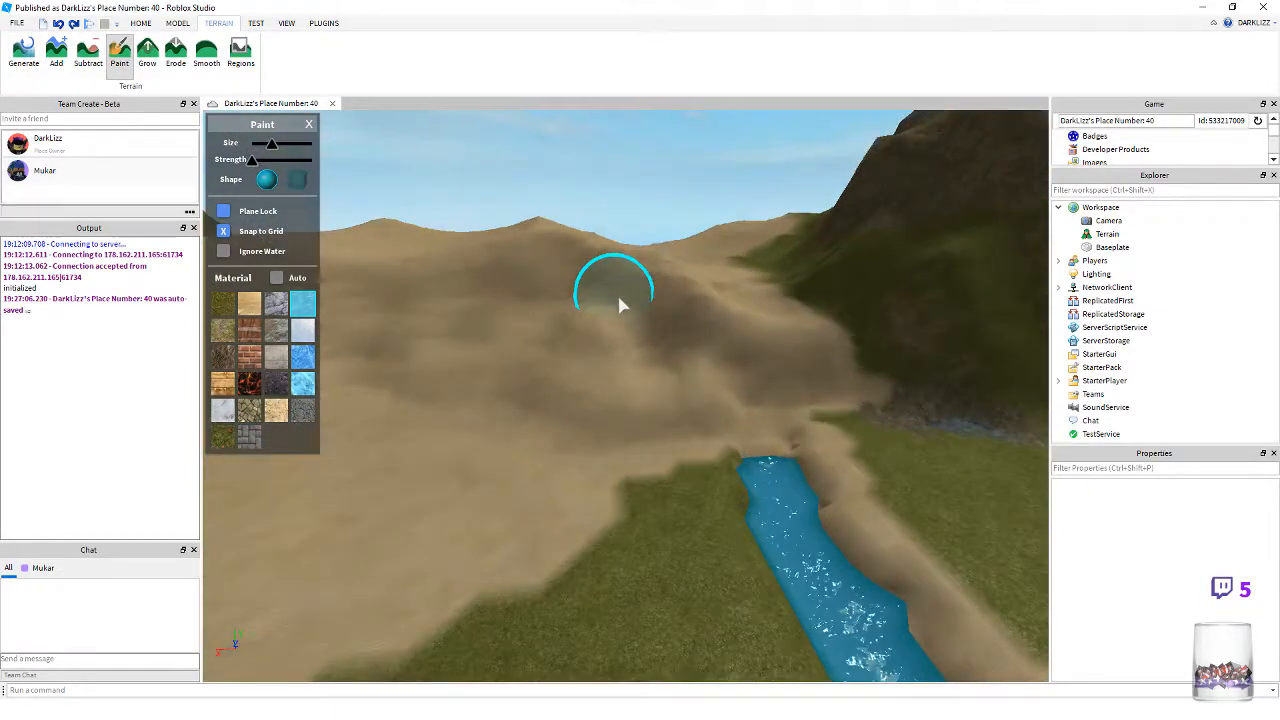
{"action": "scroll", "coordinate": [697, 401], "scroll_direction": "up", "scroll_amount": 3}
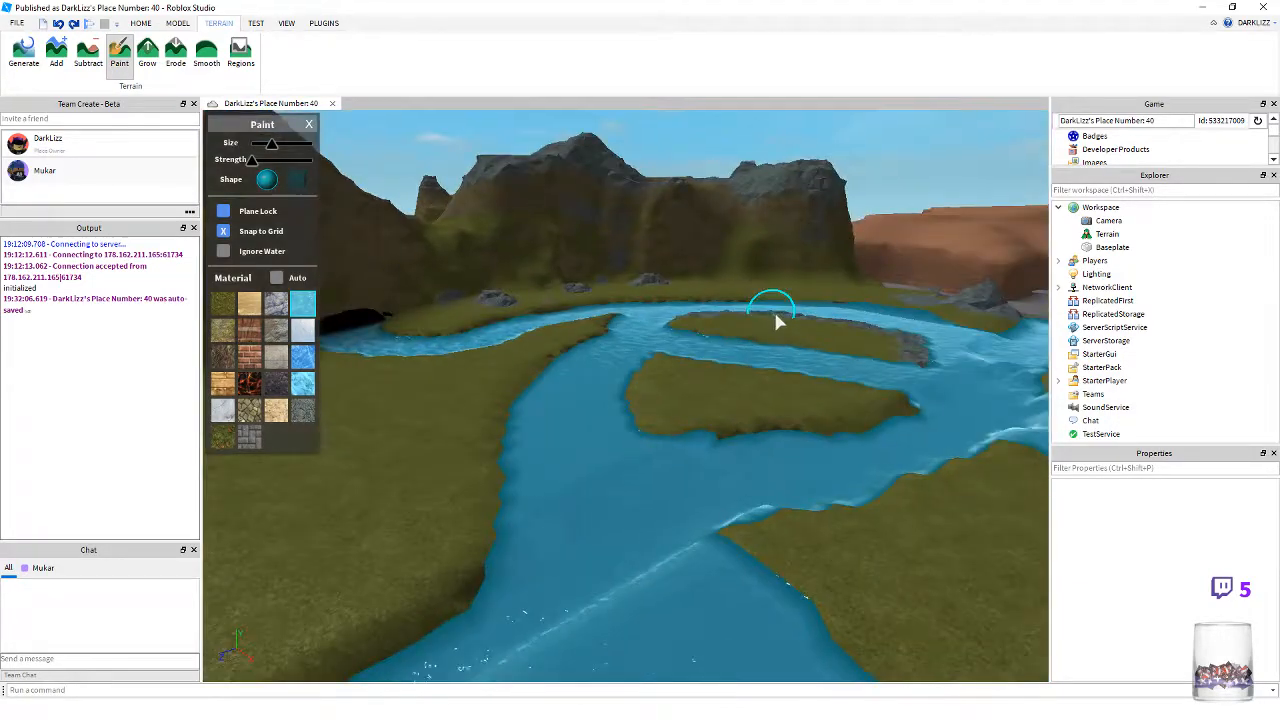
- Examine the carved water channels across the plain from several angles
{"action": "right_click_drag", "start_coordinate": [775, 313], "coordinate": [741, 318]}
{"action": "key", "text": "w"}
{"action": "mouse_move", "coordinate": [423, 429]}
{"action": "left_mouse_down"}
{"action": "mouse_move", "coordinate": [603, 306]}
{"action": "mouse_move", "coordinate": [523, 462]}
{"action": "left_mouse_up"}
{"action": "key", "text": "s"}
{"action": "key", "text": "a"}
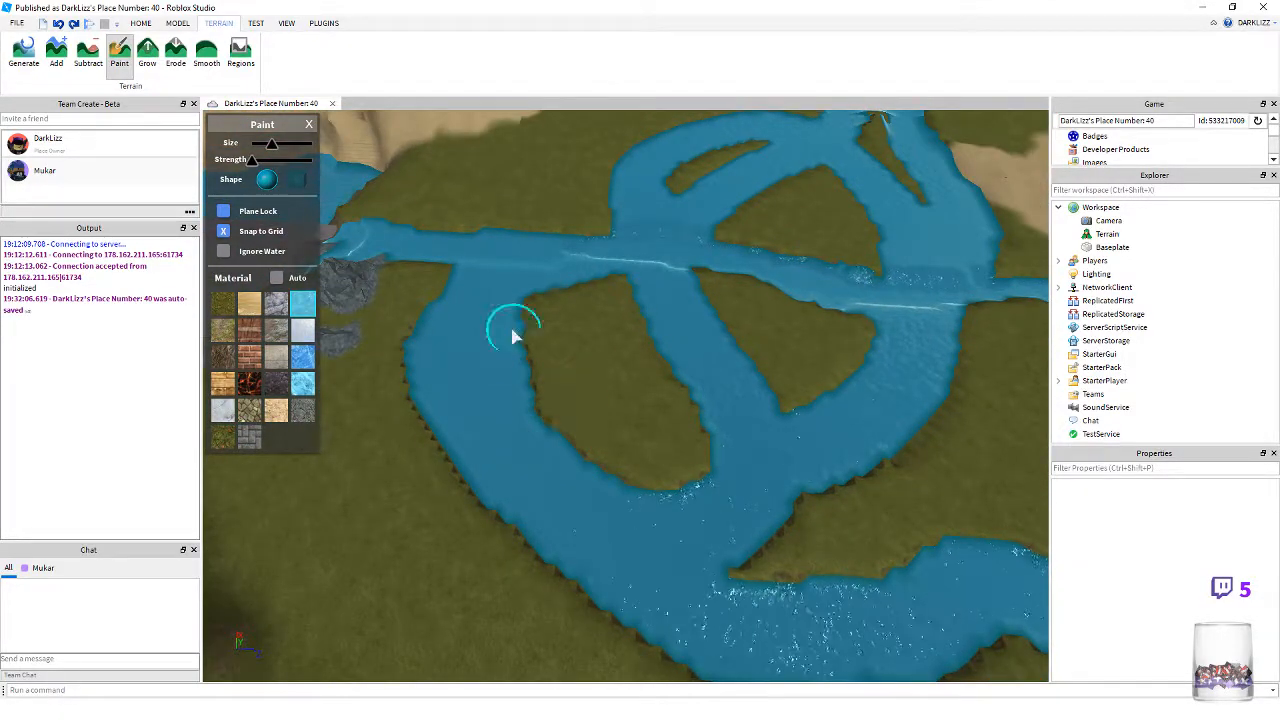
{"action": "right_click_drag", "start_coordinate": [633, 458], "coordinate": [634, 458]}
{"action": "key", "text": "s"}
{"action": "key", "text": "a"}
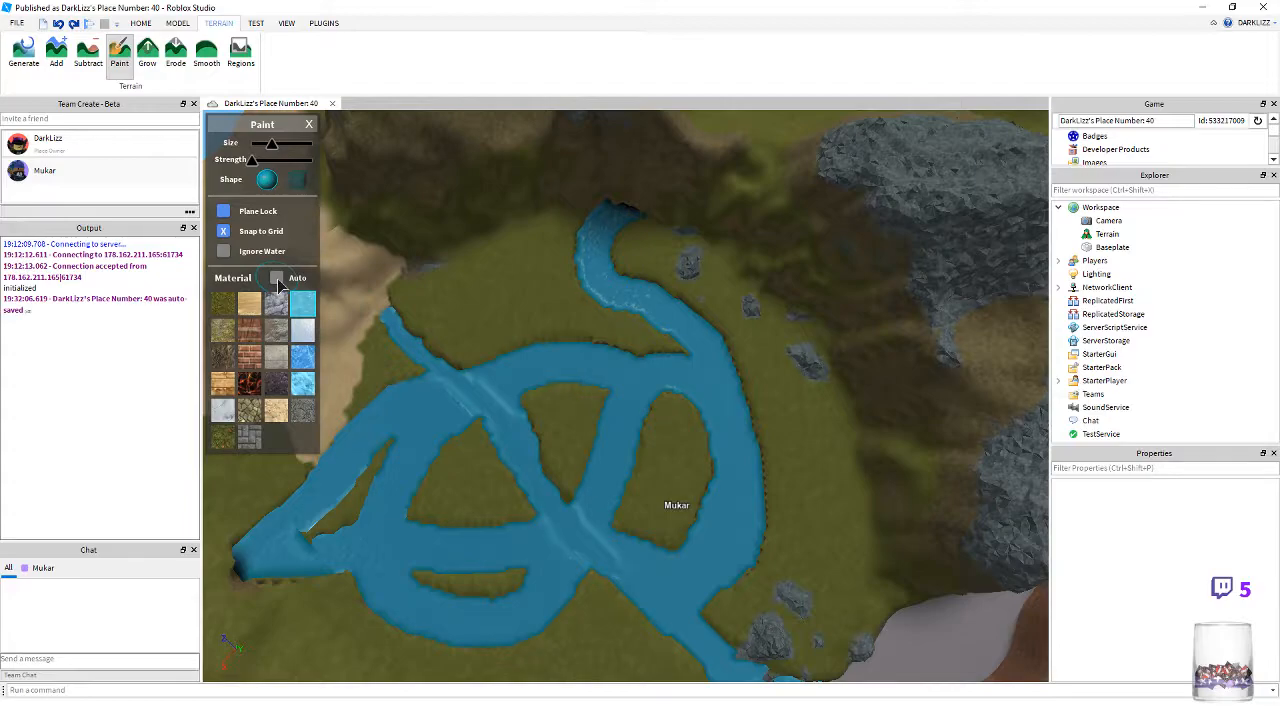
- Set the Paint material to grass and toggle Plane Lock on and back off
{"action": "scroll", "coordinate": [542, 474], "scroll_direction": "up", "scroll_amount": 1}
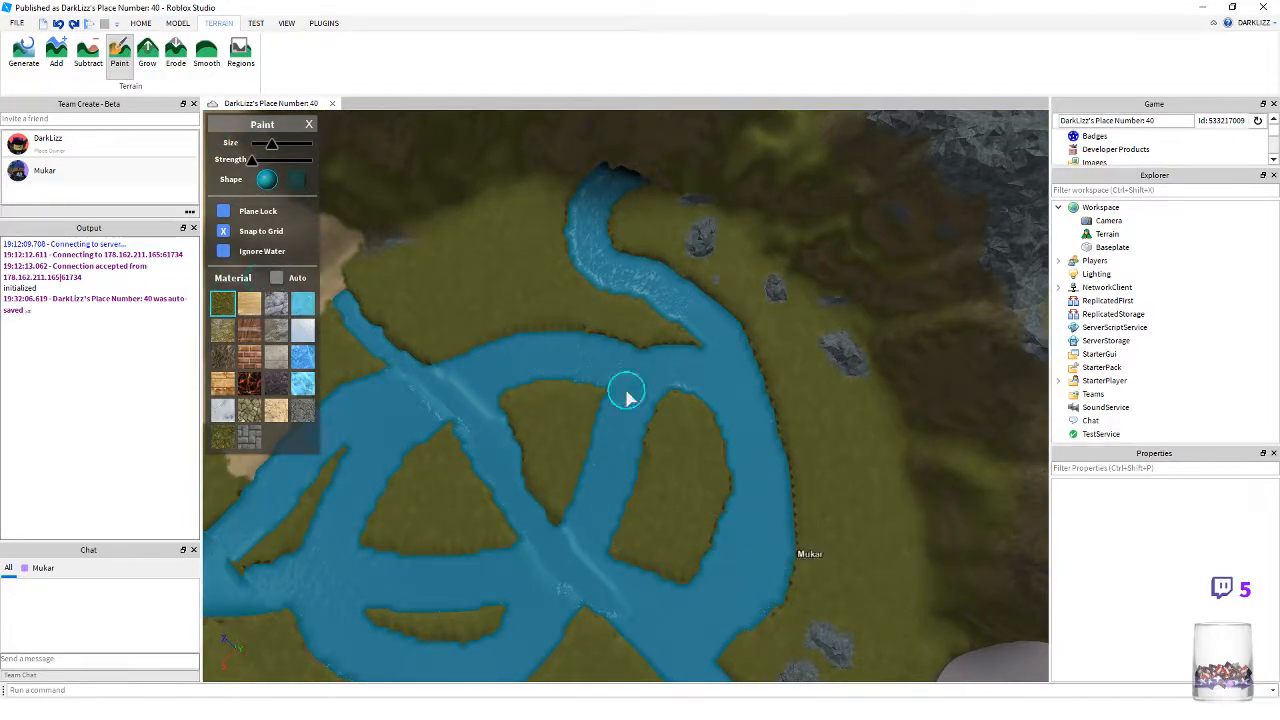
{"action": "right_click_drag", "start_coordinate": [612, 443], "coordinate": [609, 443]}
{"action": "scroll", "coordinate": [609, 441], "scroll_direction": "up", "scroll_amount": 2}
{"action": "scroll", "coordinate": [609, 441], "scroll_direction": "up", "scroll_amount": 2}
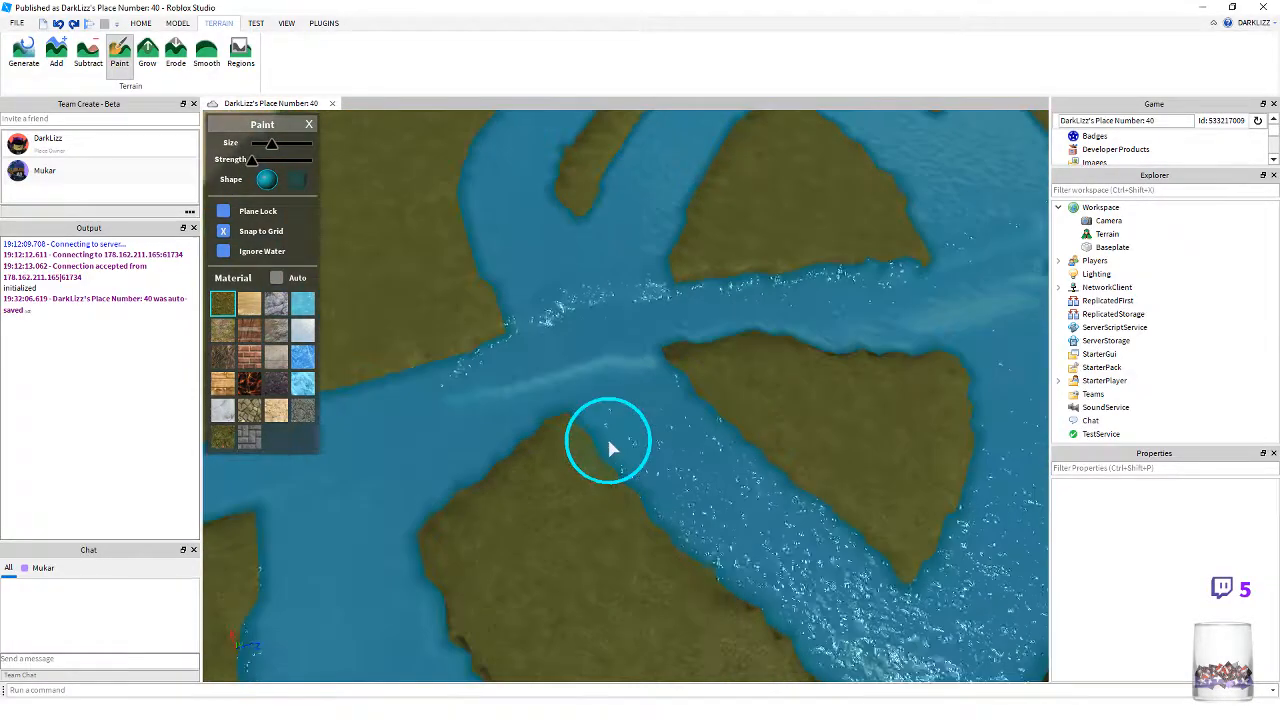
{"action": "scroll", "coordinate": [609, 443], "scroll_direction": "down", "scroll_amount": 1}
{"action": "left_click", "coordinate": [223, 214]}
{"action": "left_click", "coordinate": [223, 213]}
{"action": "scroll", "coordinate": [475, 328], "scroll_direction": "up", "scroll_amount": 3}
{"action": "scroll", "coordinate": [475, 328], "scroll_direction": "up", "scroll_amount": 3}
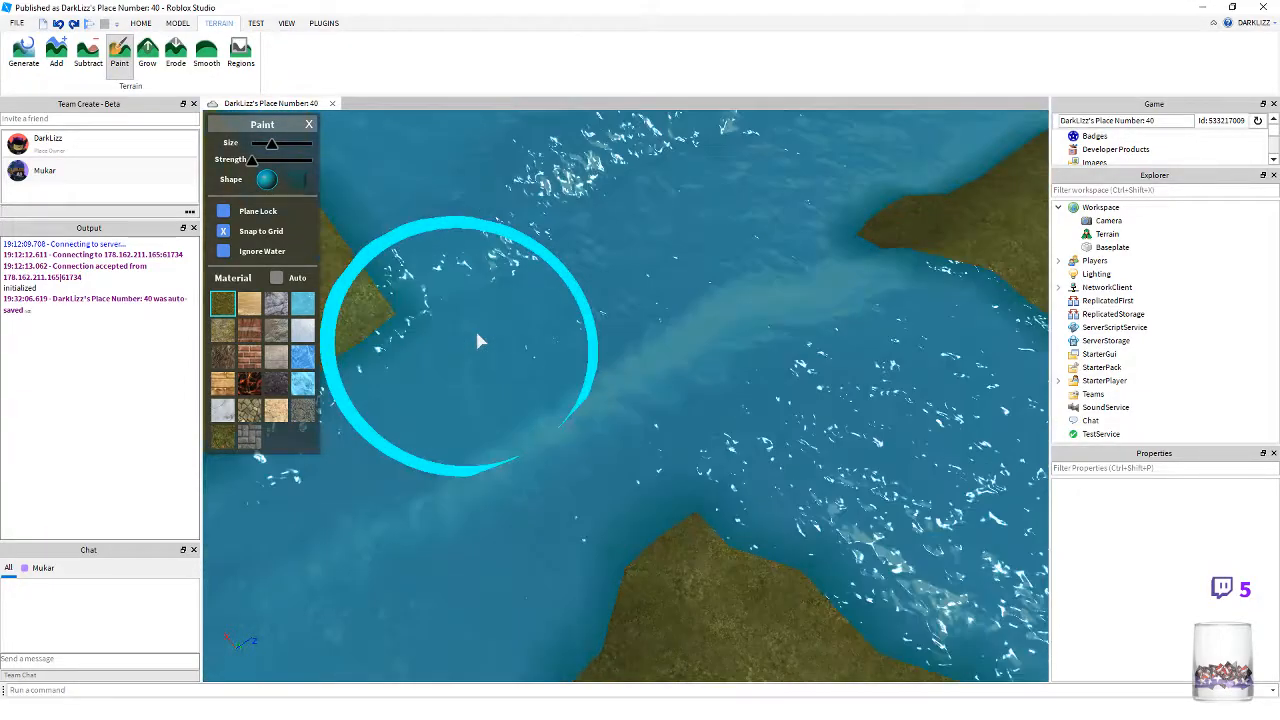
- Examine the water-covered mountainside and the peaks around the plain
{"action": "right_click_drag", "start_coordinate": [475, 328], "coordinate": [477, 334]}
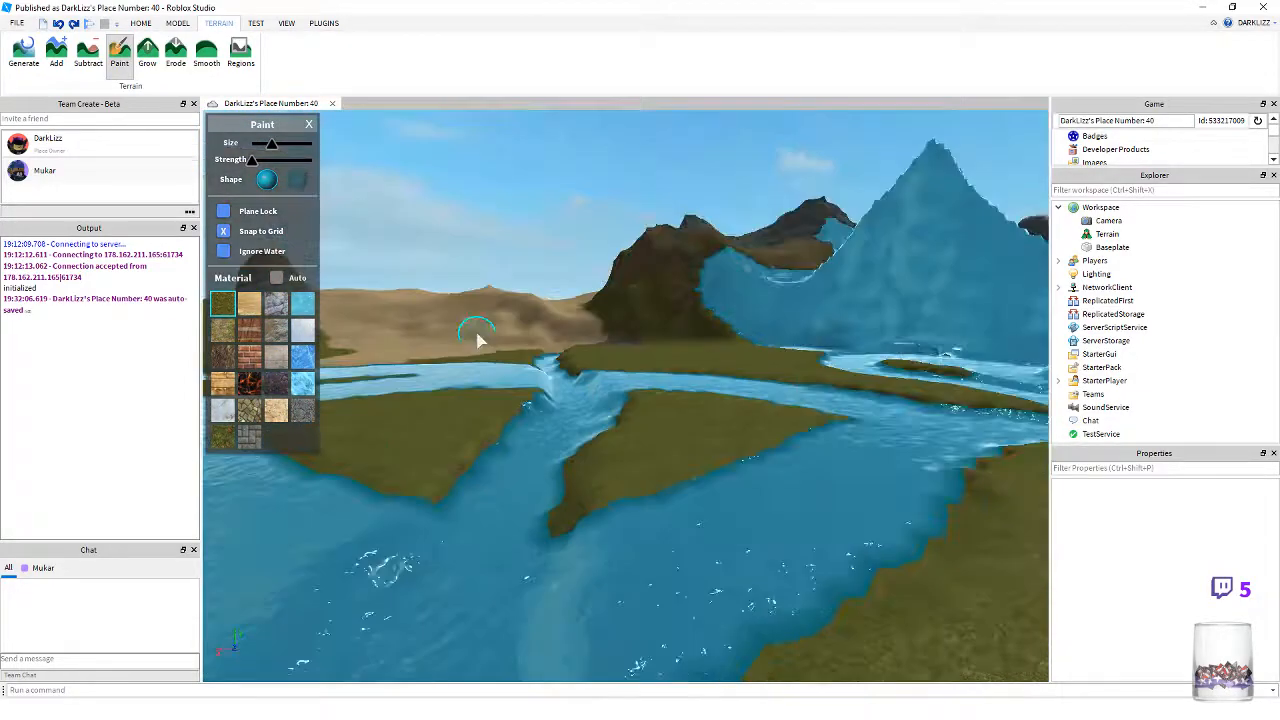
{"action": "scroll", "coordinate": [477, 333], "scroll_direction": "down", "scroll_amount": 1}
{"action": "scroll", "coordinate": [477, 333], "scroll_direction": "up", "scroll_amount": 2}
{"action": "scroll", "coordinate": [477, 334], "scroll_direction": "up", "scroll_amount": 3}
{"action": "scroll", "coordinate": [477, 334], "scroll_direction": "down", "scroll_amount": 2}
{"action": "right_click_drag", "start_coordinate": [602, 371], "coordinate": [602, 371]}
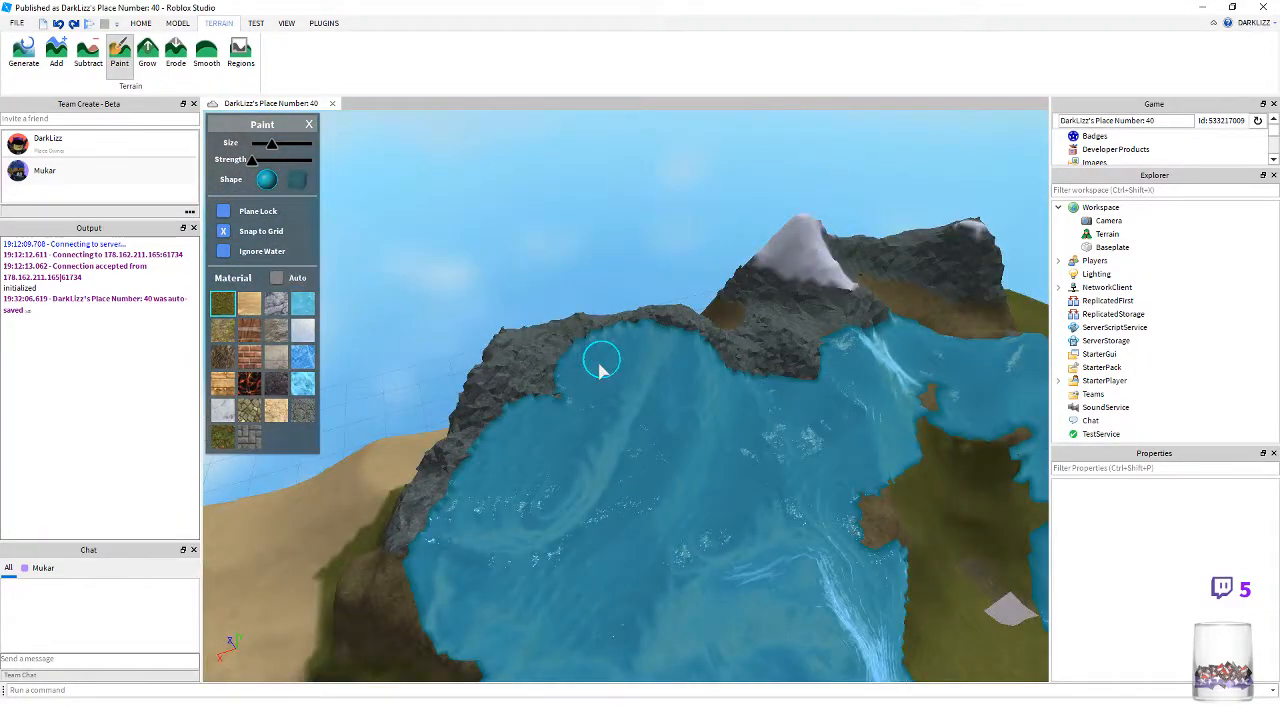
{"action": "scroll", "coordinate": [602, 371], "scroll_direction": "down", "scroll_amount": 1}
{"action": "right_click_drag", "start_coordinate": [680, 417], "coordinate": [680, 417]}
{"action": "scroll", "coordinate": [657, 463], "scroll_direction": "down", "scroll_amount": 4}
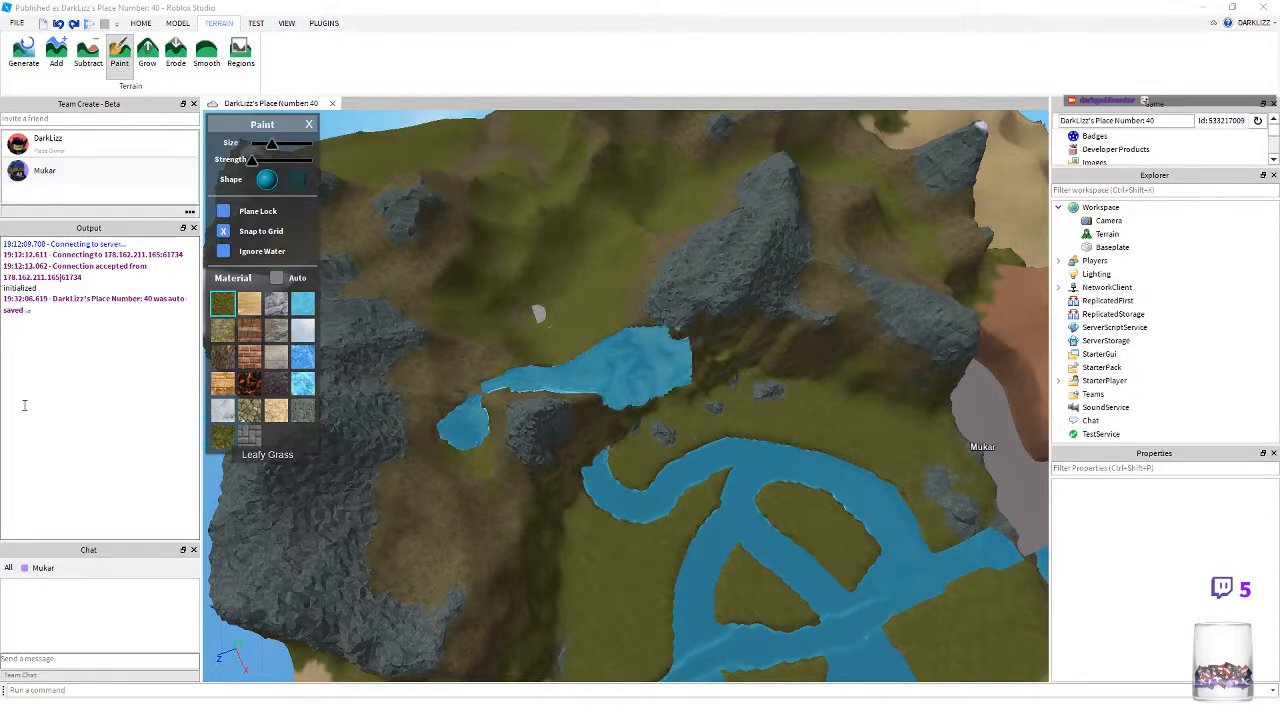
- Turn on Plane Lock for the Paint tool and choose a different ground material in place of grass
{"action": "right_click_drag", "start_coordinate": [393, 488], "coordinate": [457, 457]}
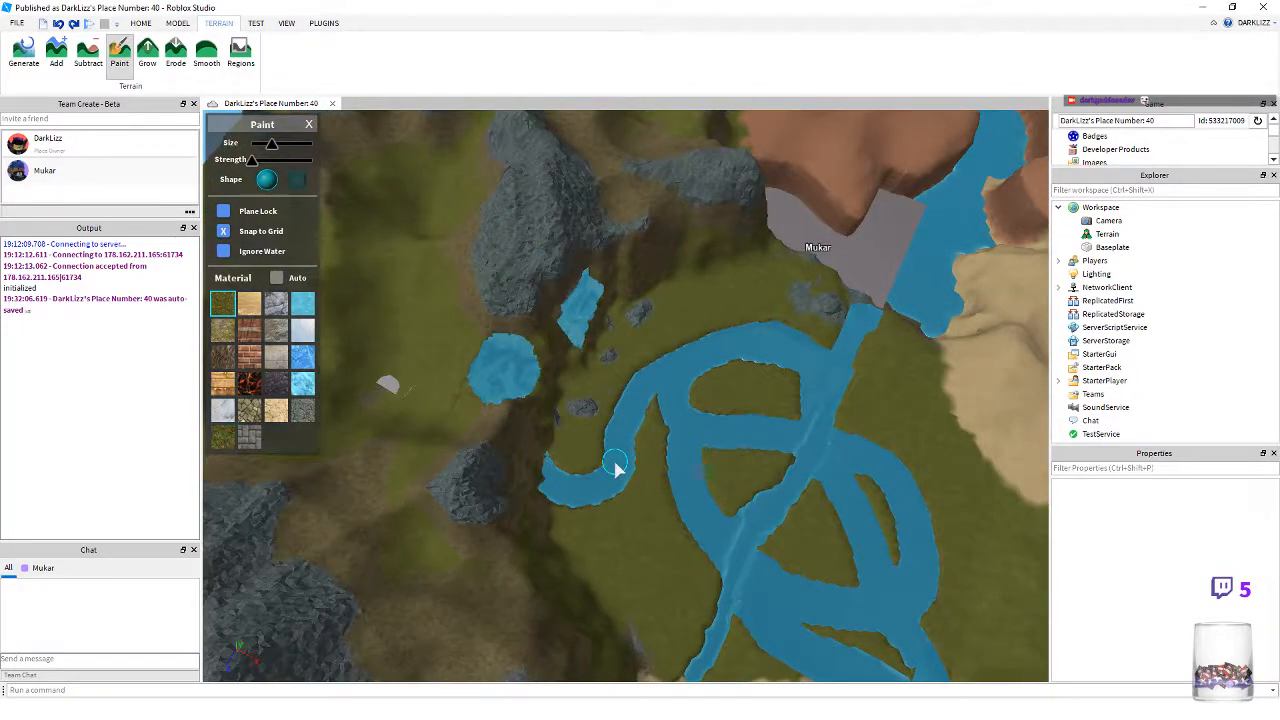
{"action": "right_click_drag", "start_coordinate": [614, 471], "coordinate": [616, 468]}
{"action": "key", "text": "w"}
{"action": "key", "text": "a"}
{"action": "right_click_drag", "start_coordinate": [594, 300], "coordinate": [580, 347]}
{"action": "key", "text": "w"}
{"action": "right_click_drag", "start_coordinate": [586, 346], "coordinate": [586, 346]}
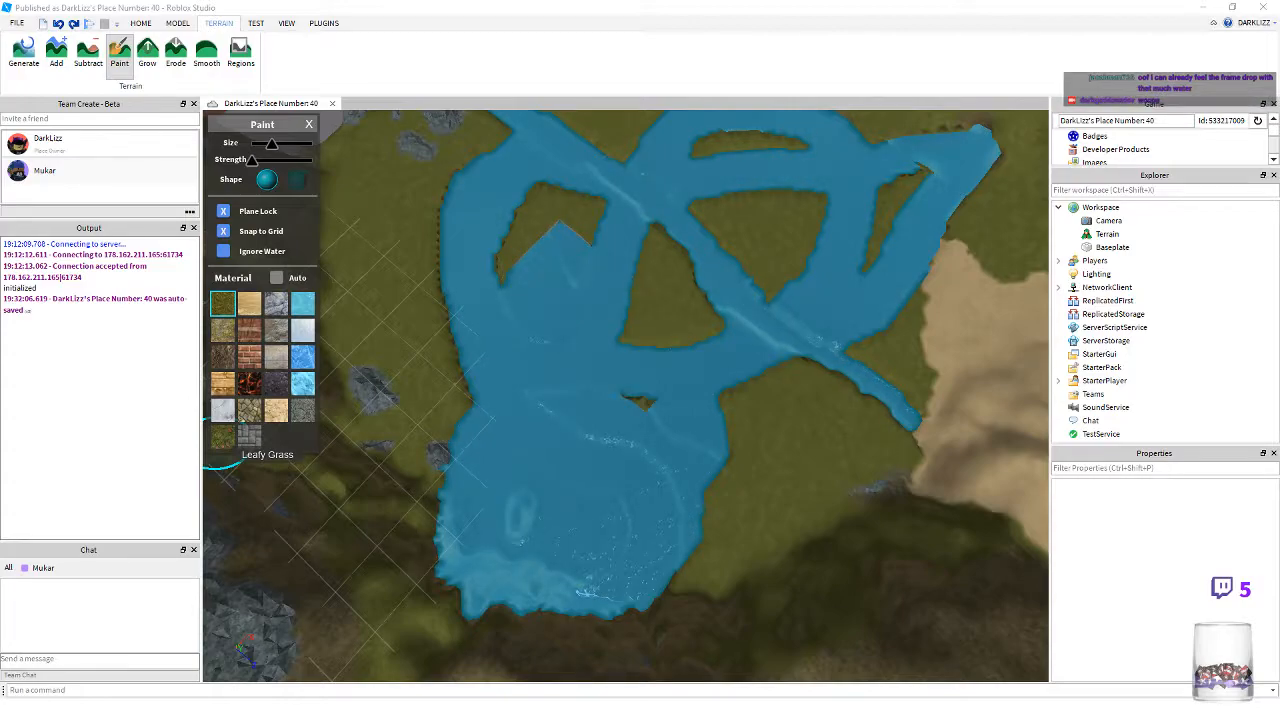
{"action": "right_click_drag", "start_coordinate": [617, 527], "coordinate": [620, 523]}
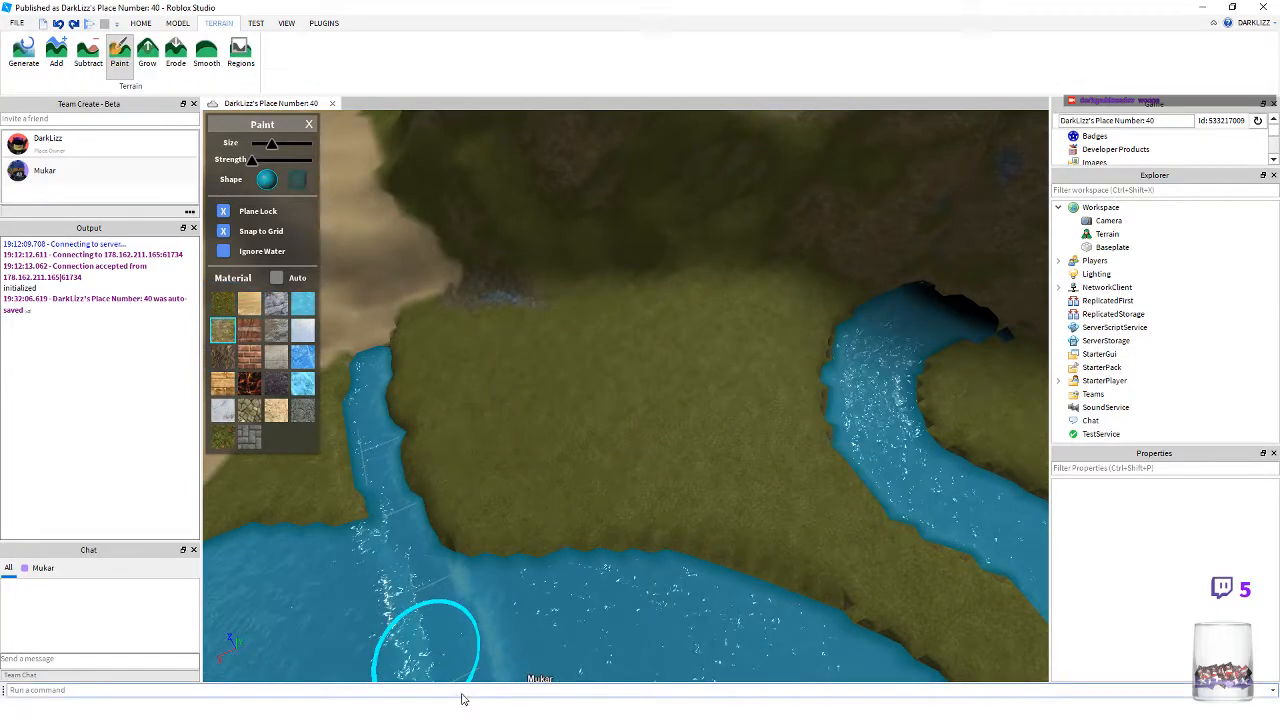
- Examine the ground-material patches on the grassy plain between the mountainside and the water channels
{"action": "key", "text": "s"}
{"action": "right_click_drag", "start_coordinate": [560, 553], "coordinate": [560, 553]}
{"action": "key", "text": "a"}
{"action": "right_click_drag", "start_coordinate": [533, 447], "coordinate": [530, 445]}
{"action": "key", "text": "s"}
{"action": "key", "text": "w"}
{"action": "key", "text": "w"}
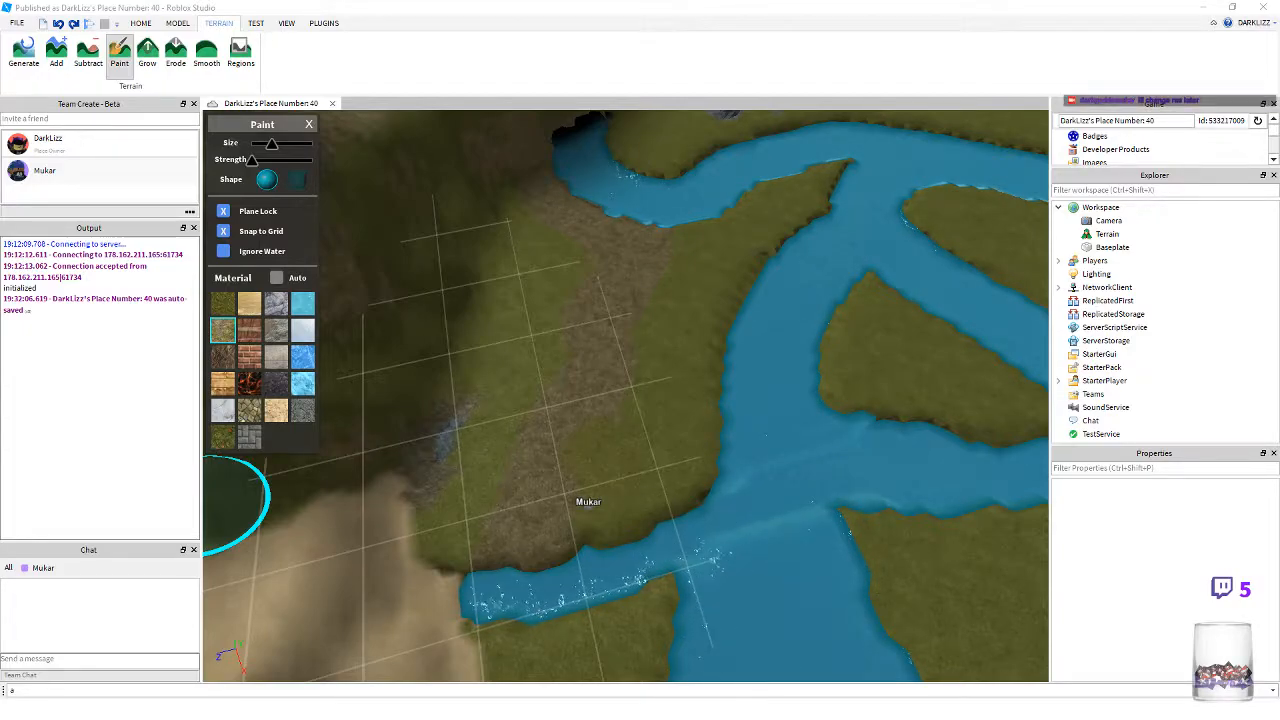
{"action": "right_click_drag", "start_coordinate": [530, 530], "coordinate": [534, 530]}
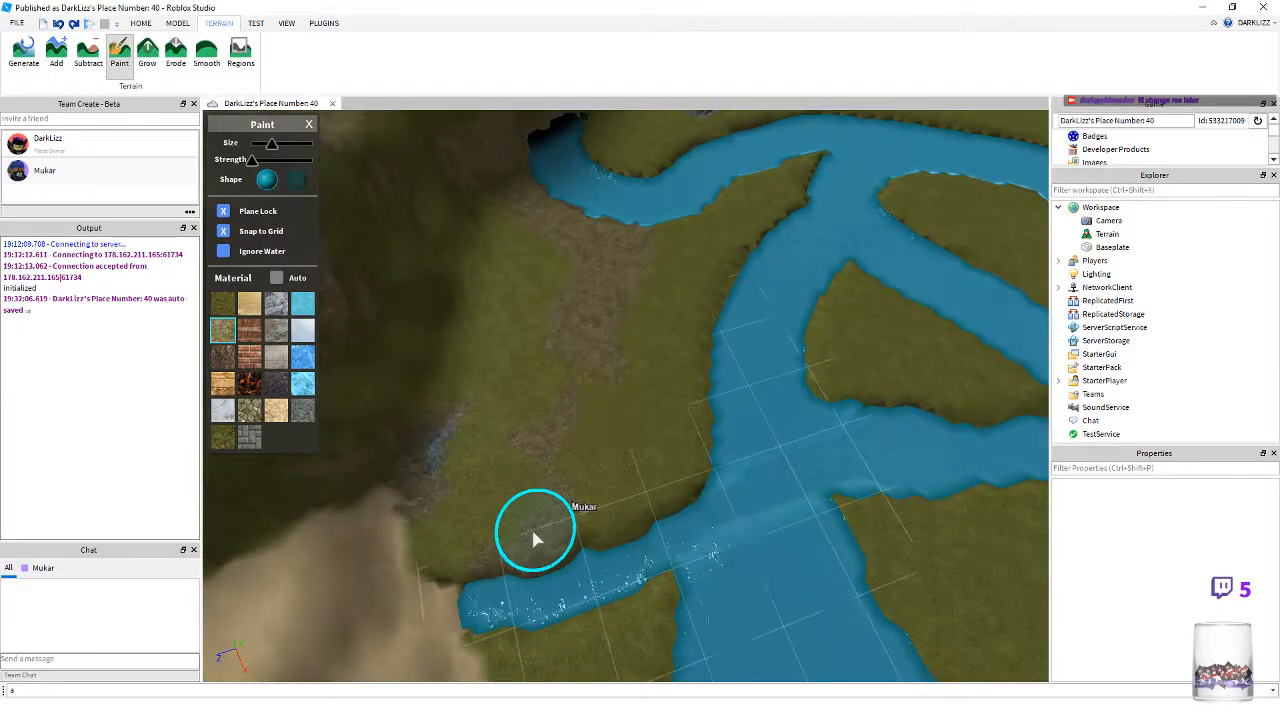
{"action": "scroll", "coordinate": [533, 540], "scroll_direction": "down", "scroll_amount": 4}
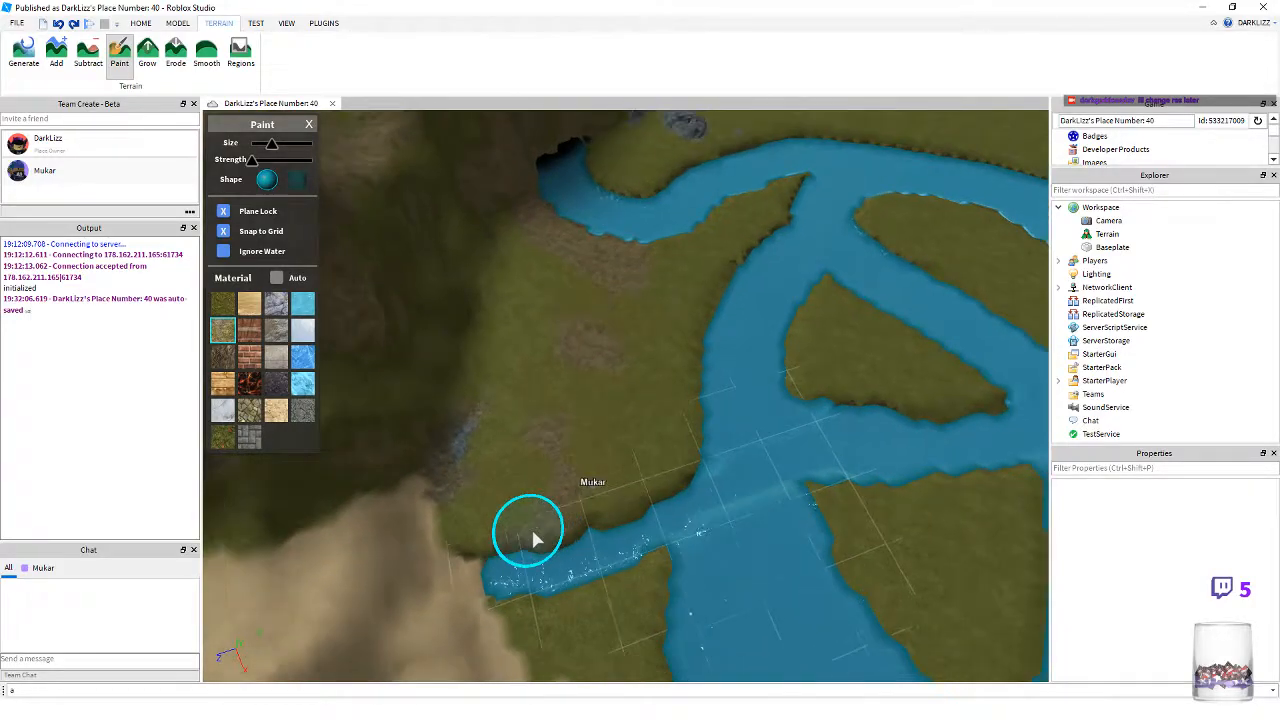
{"action": "key", "text": "a"}
{"action": "scroll", "coordinate": [533, 539], "scroll_direction": "down", "scroll_amount": 1}
{"action": "key", "text": "a"}
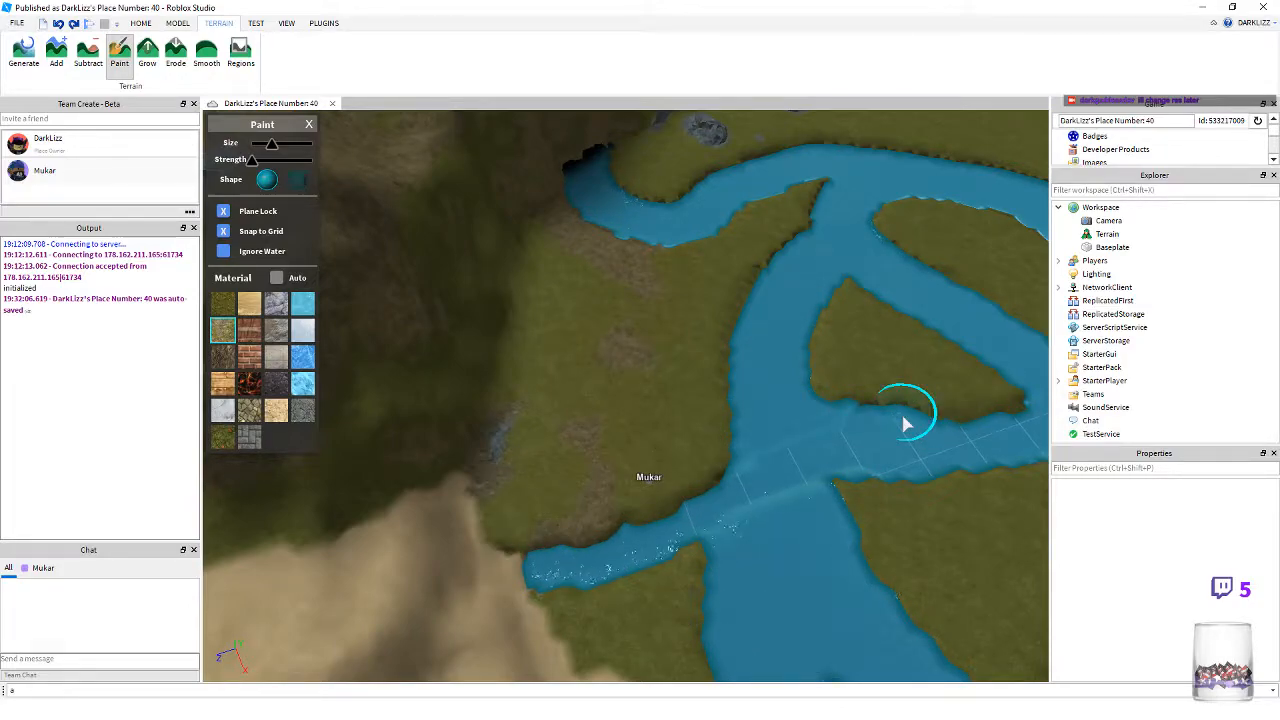
{"action": "right_click_drag", "start_coordinate": [752, 350], "coordinate": [752, 352]}
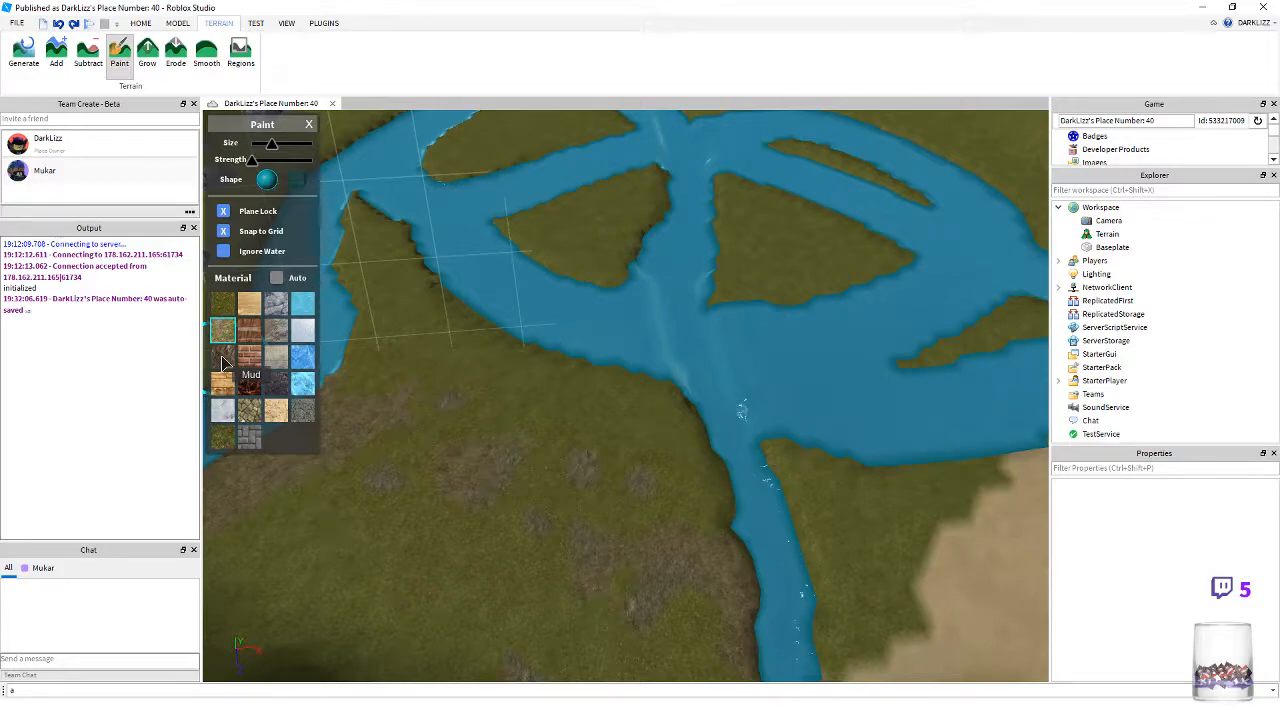
- Choose mud as the Paint material and inspect the patches on the grassy plain up close
{"action": "scroll", "coordinate": [537, 472], "scroll_direction": "up", "scroll_amount": 3}
{"action": "right_click_drag", "start_coordinate": [537, 472], "coordinate": [568, 467]}
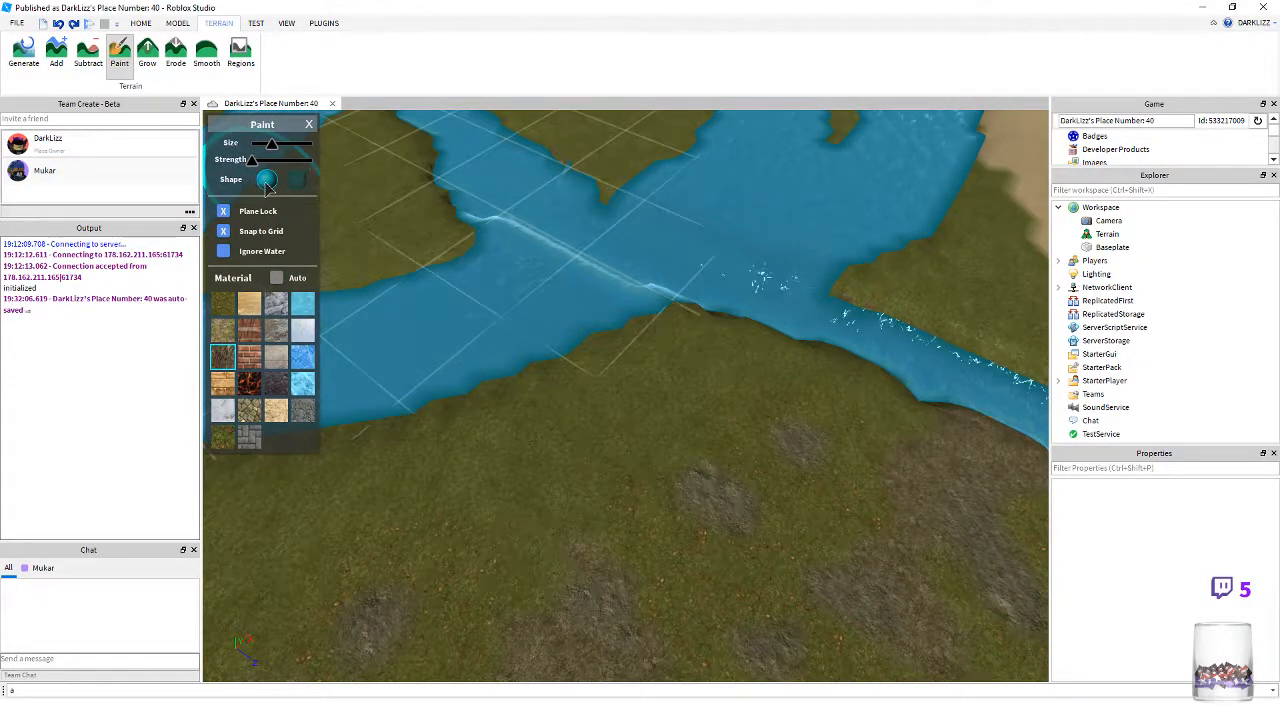
{"action": "scroll", "coordinate": [541, 513], "scroll_direction": "up", "scroll_amount": 6}
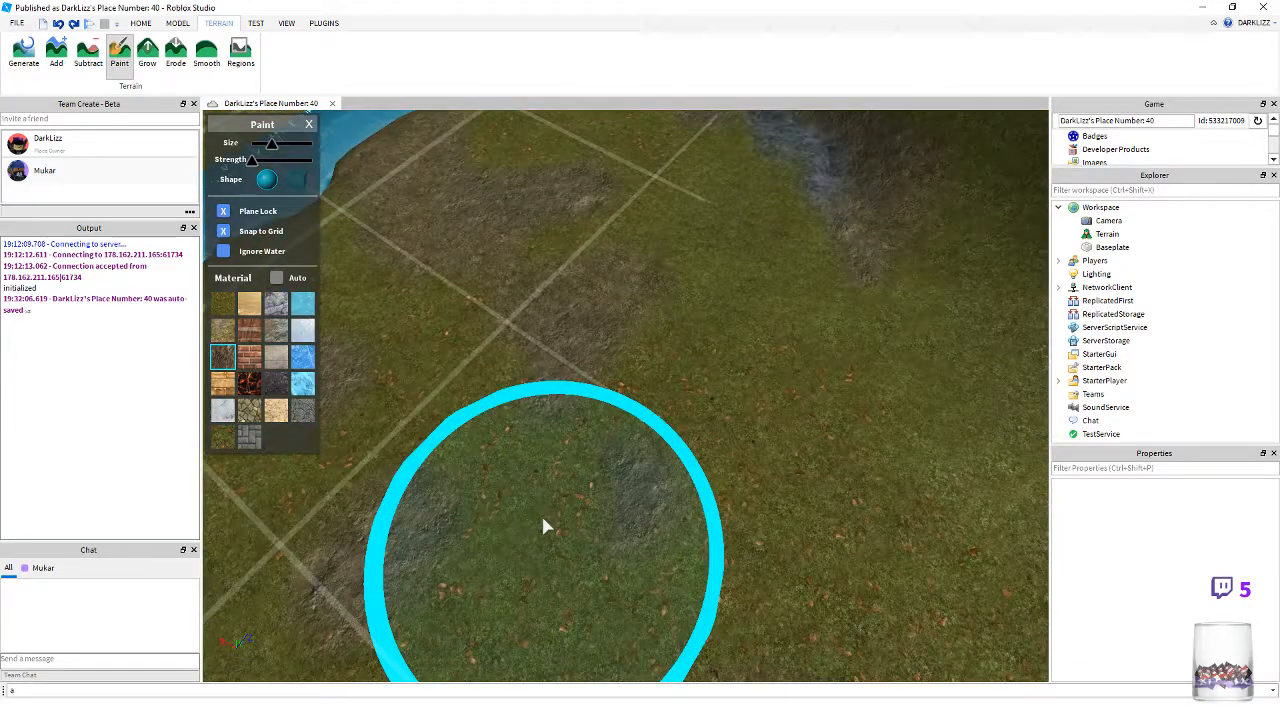
{"action": "scroll", "coordinate": [541, 513], "scroll_direction": "down", "scroll_amount": 6}
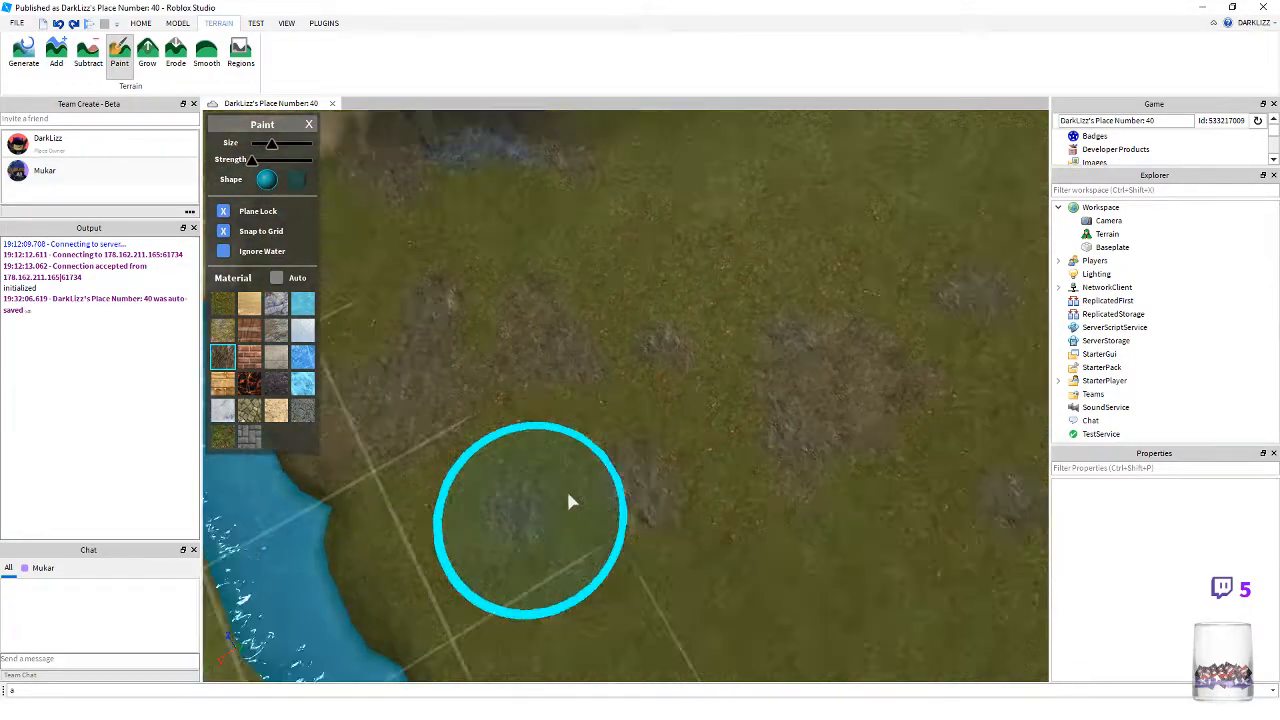
{"action": "right_click_drag", "start_coordinate": [525, 529], "coordinate": [508, 517]}
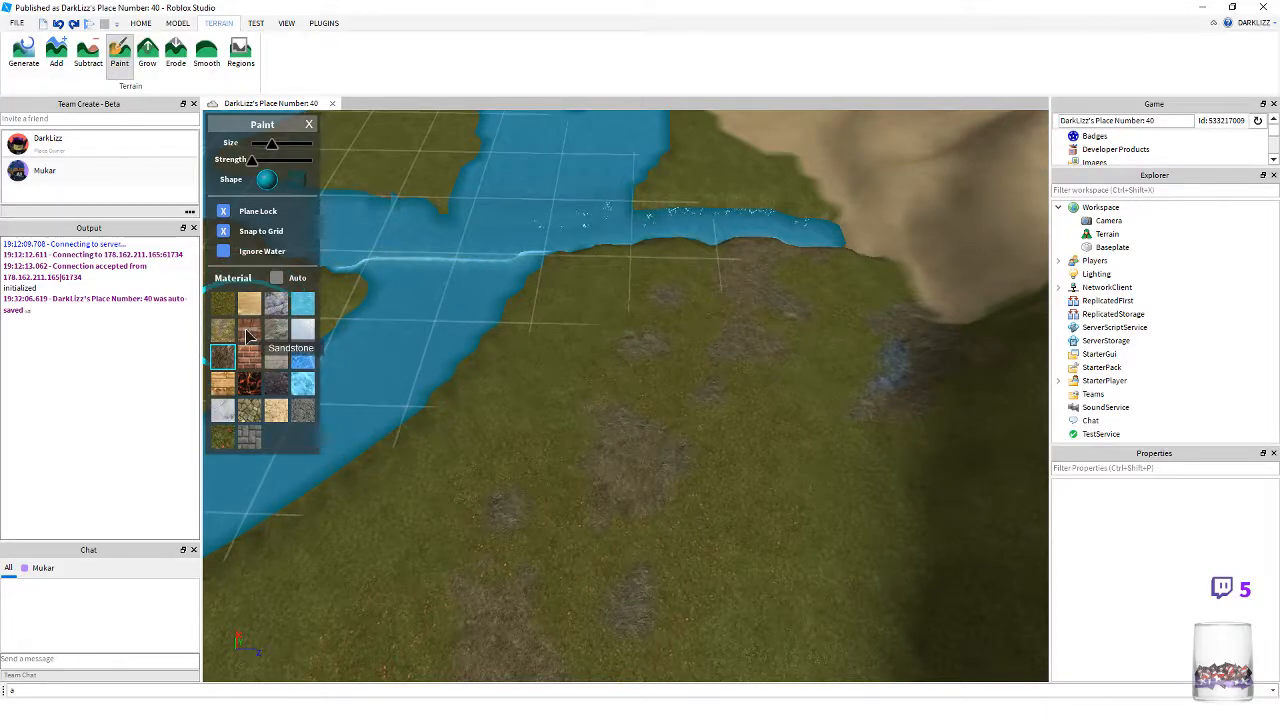
- Set the Paint material to sandstone and examine the reddish plateau's surface and cliff face
{"action": "right_click_drag", "start_coordinate": [404, 437], "coordinate": [404, 437]}
{"action": "key", "text": "a"}
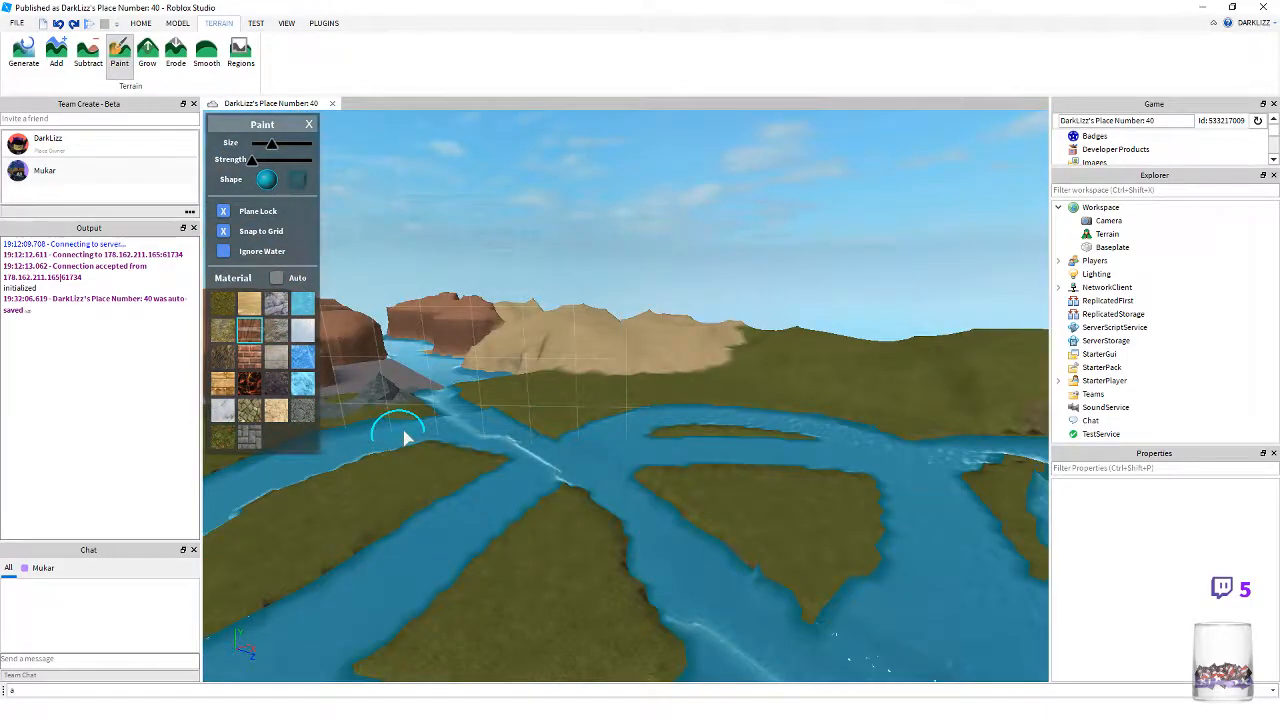
{"action": "key", "text": "w"}
{"action": "right_click_drag", "start_coordinate": [563, 311], "coordinate": [563, 311]}
{"action": "key", "text": "w"}
{"action": "key", "text": "w"}
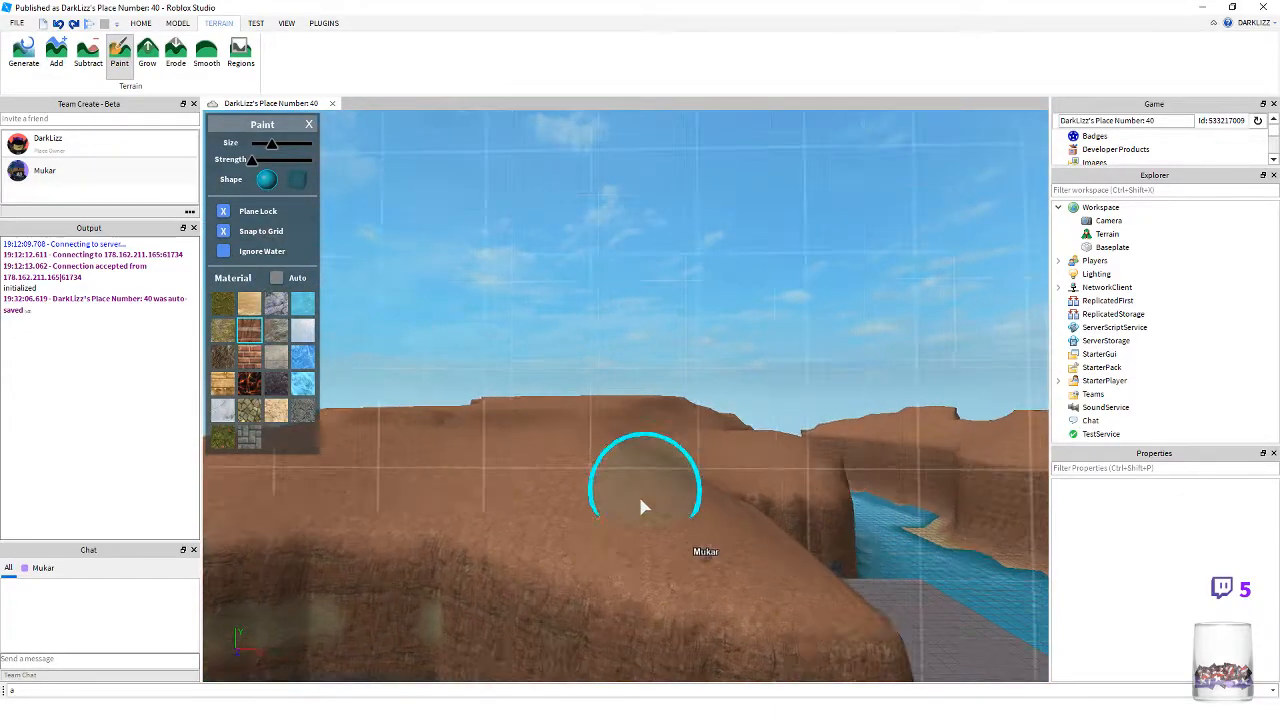
{"action": "right_click_drag", "start_coordinate": [640, 499], "coordinate": [640, 499]}
{"action": "key", "text": "w"}
{"action": "key", "text": "s"}
{"action": "key", "text": "d"}
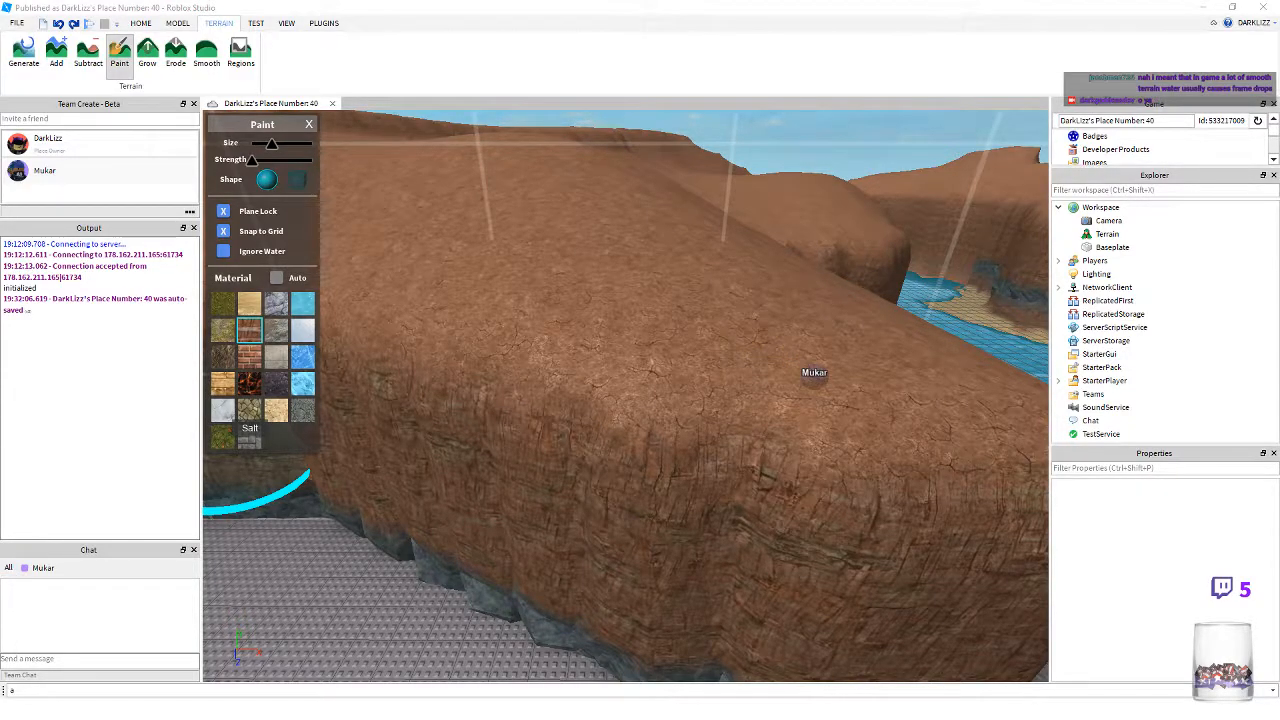
- Examine the sandstone plateau's top and its edges above the baseplate from several angles
{"action": "key", "text": "d"}
{"action": "right_click_drag", "start_coordinate": [401, 526], "coordinate": [401, 522]}
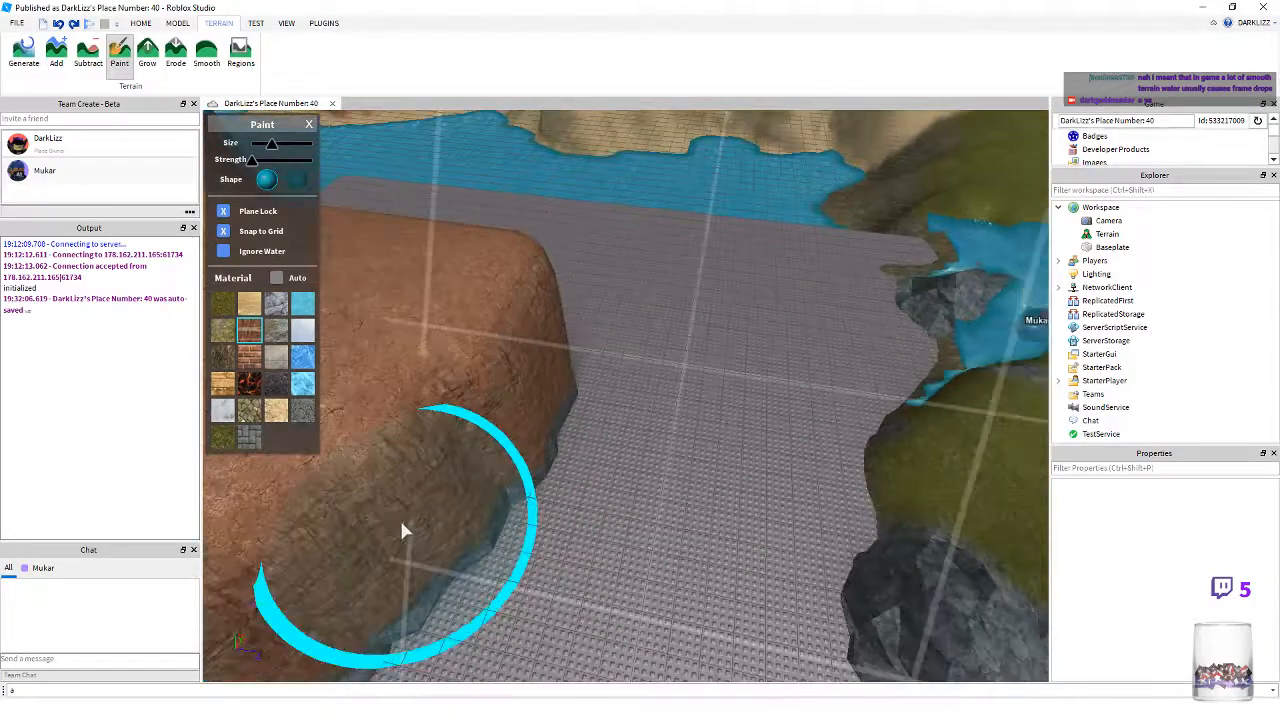
{"action": "key", "text": "a"}
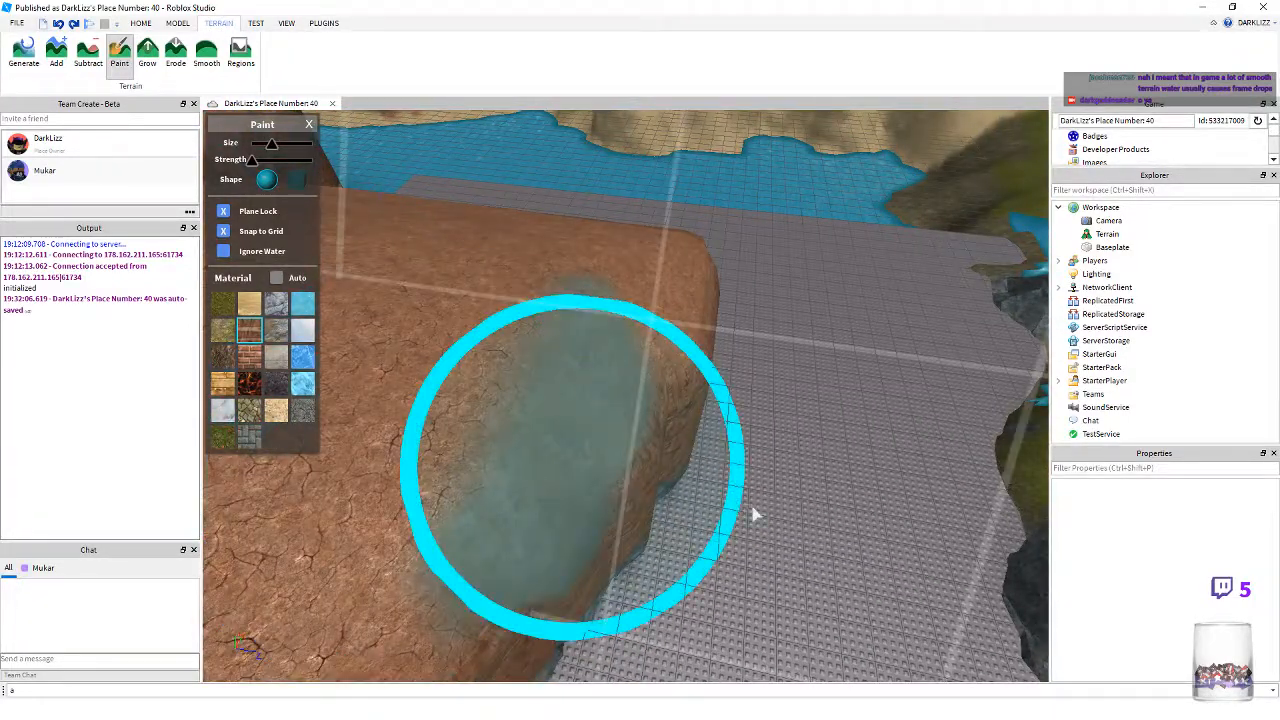
{"action": "right_click_drag", "start_coordinate": [755, 515], "coordinate": [754, 514]}
{"action": "key", "text": "a"}
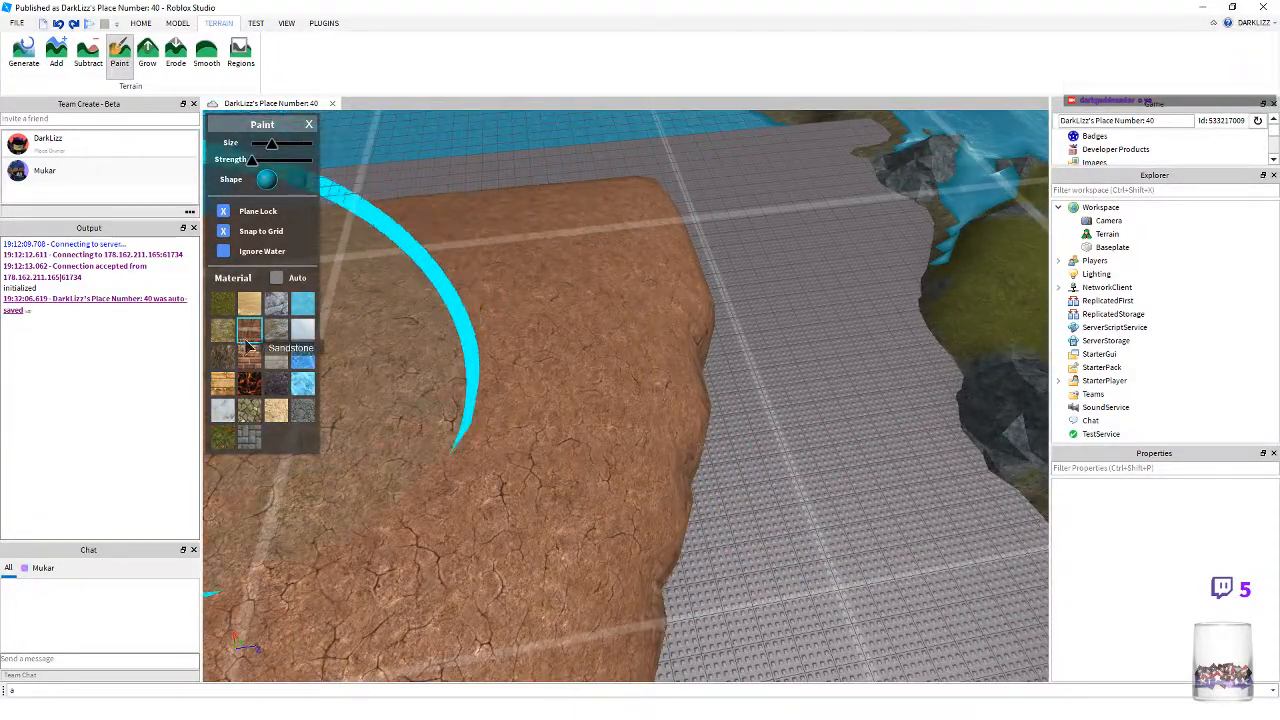
{"action": "right_click_drag", "start_coordinate": [738, 475], "coordinate": [738, 475]}
{"action": "key", "text": "s"}
{"action": "key", "text": "s"}
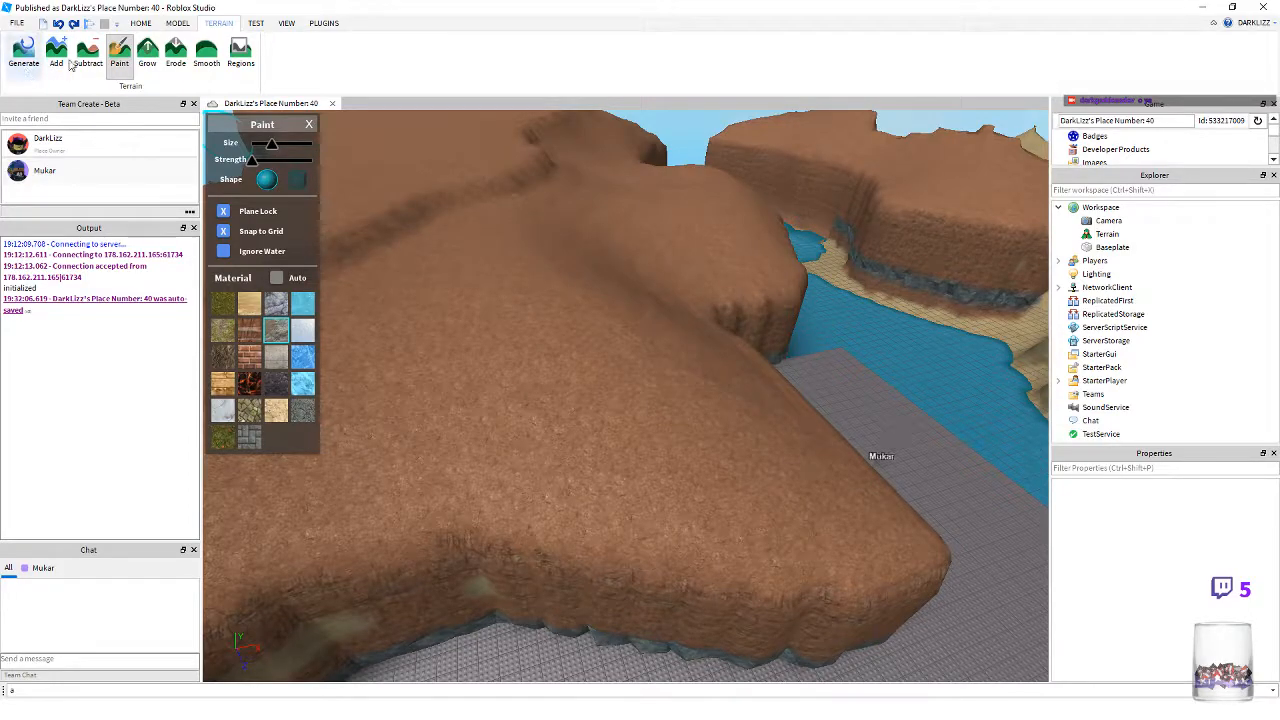
- Paint slate over the outer end of the sandstone plateau above the baseplate
{"action": "mouse_move", "coordinate": [640, 545]}
{"action": "left_mouse_down"}
{"action": "mouse_move", "coordinate": [782, 583]}
{"action": "mouse_move", "coordinate": [755, 562]}
{"action": "left_mouse_up"}
{"action": "key", "text": "w"}
{"action": "right_click_drag", "start_coordinate": [782, 563], "coordinate": [758, 575]}
{"action": "key", "text": "s"}
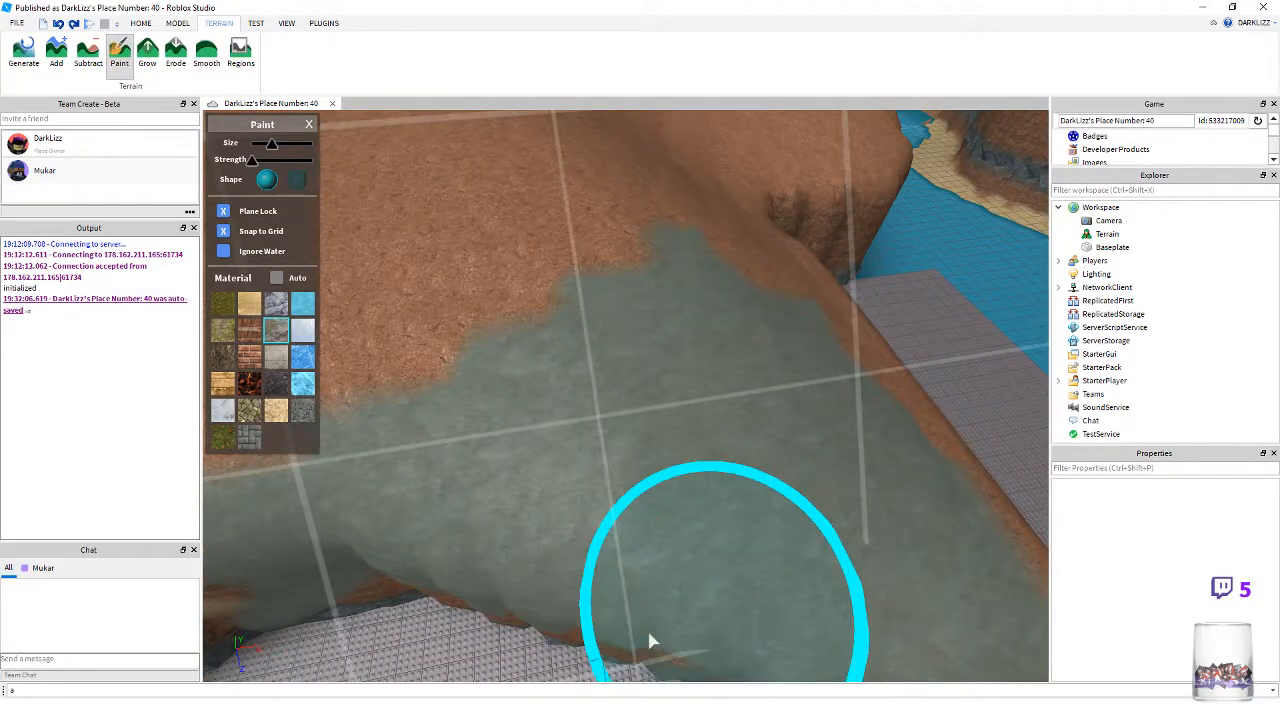
{"action": "key", "text": "s"}
{"action": "key", "text": "w"}
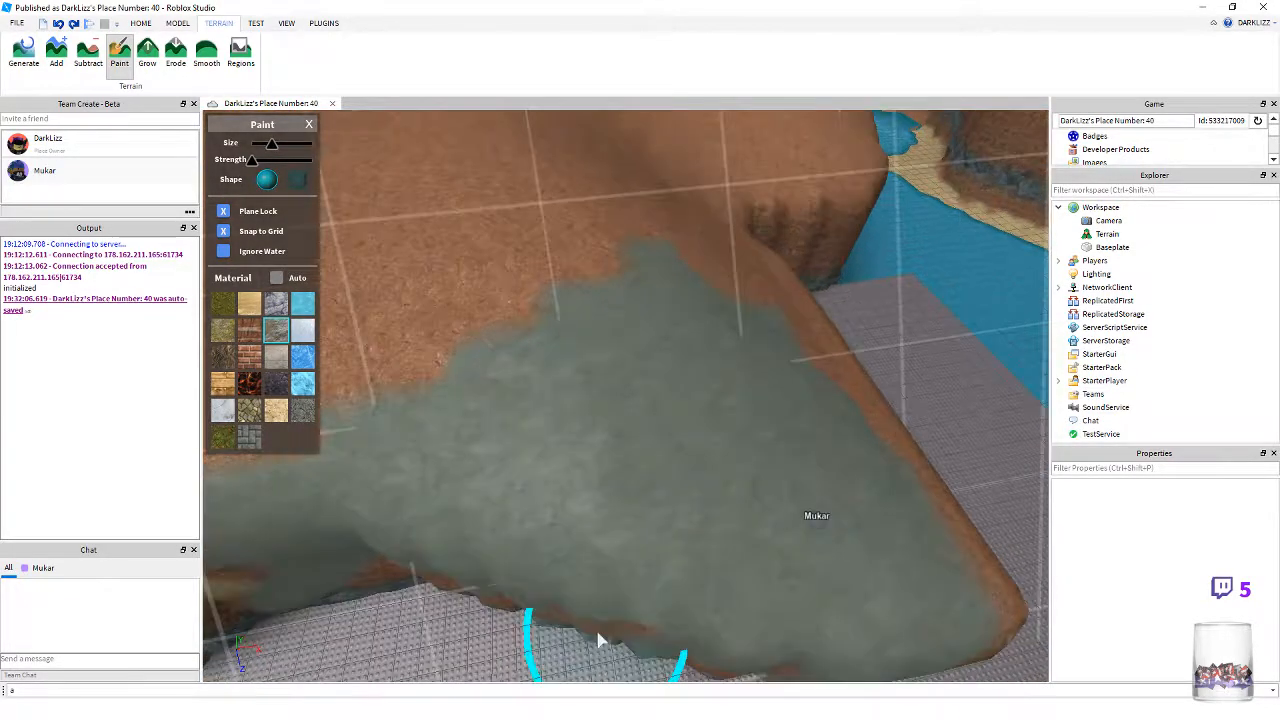
{"action": "right_click_drag", "start_coordinate": [554, 520], "coordinate": [554, 520]}
{"action": "left_click", "coordinate": [554, 520]}
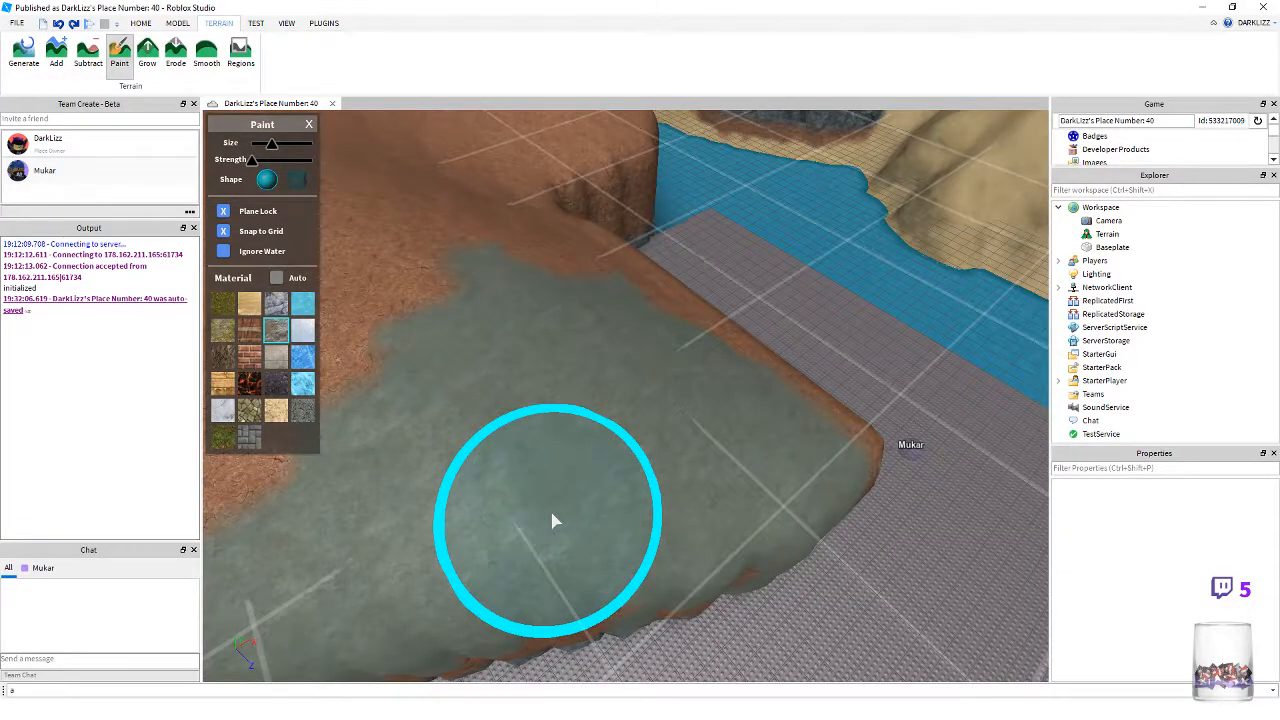
- Try painting rock onto the slate-covered end of the plateau and undo the strokes
{"action": "left_click", "coordinate": [276, 303]}
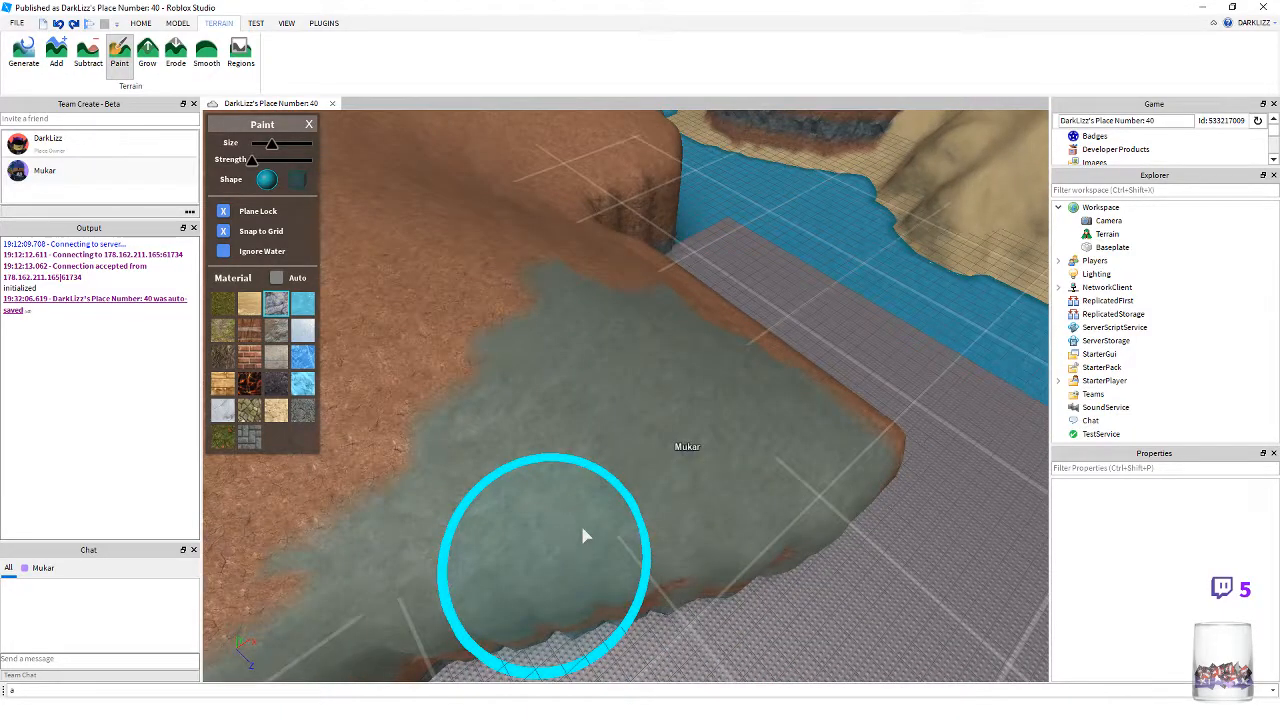
{"action": "left_click", "coordinate": [589, 491]}
{"action": "key", "text": "ctrl+z"}
{"action": "key", "text": "ctrl+z"}
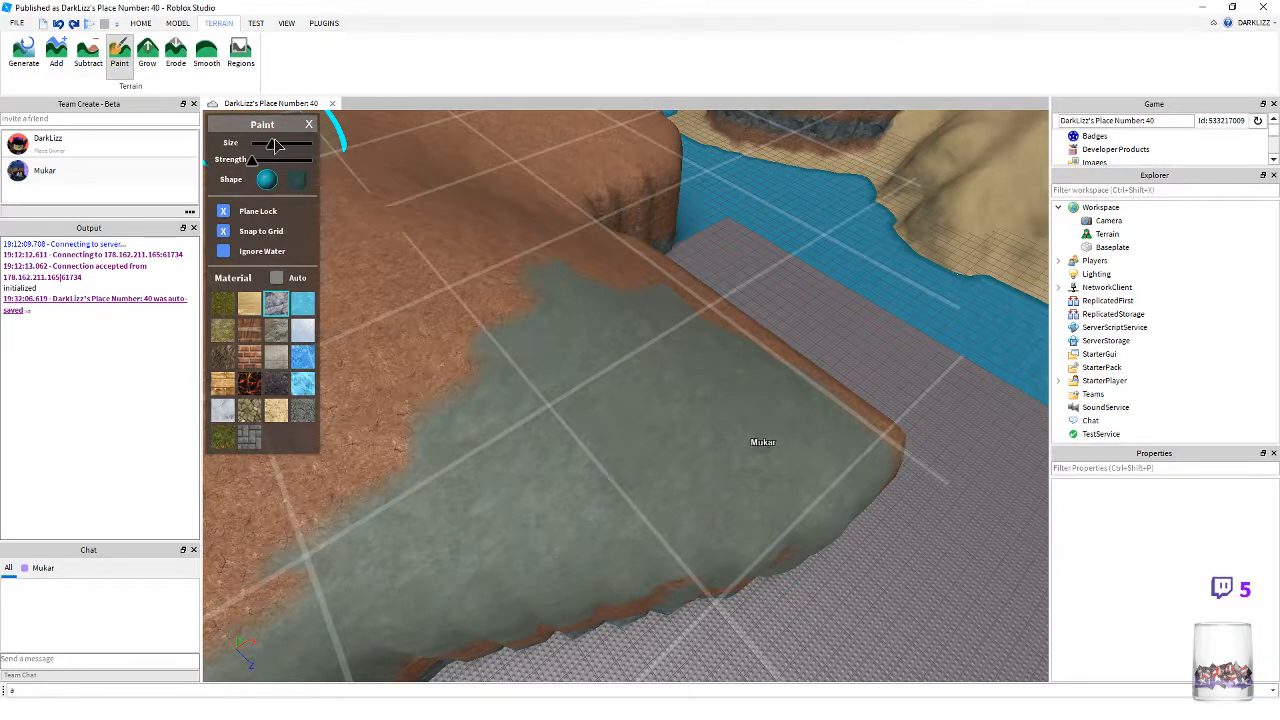
- Reduce the Paint brush size to a much smaller circle
{"action": "left_click_drag", "start_coordinate": [272, 145], "coordinate": [264, 146]}
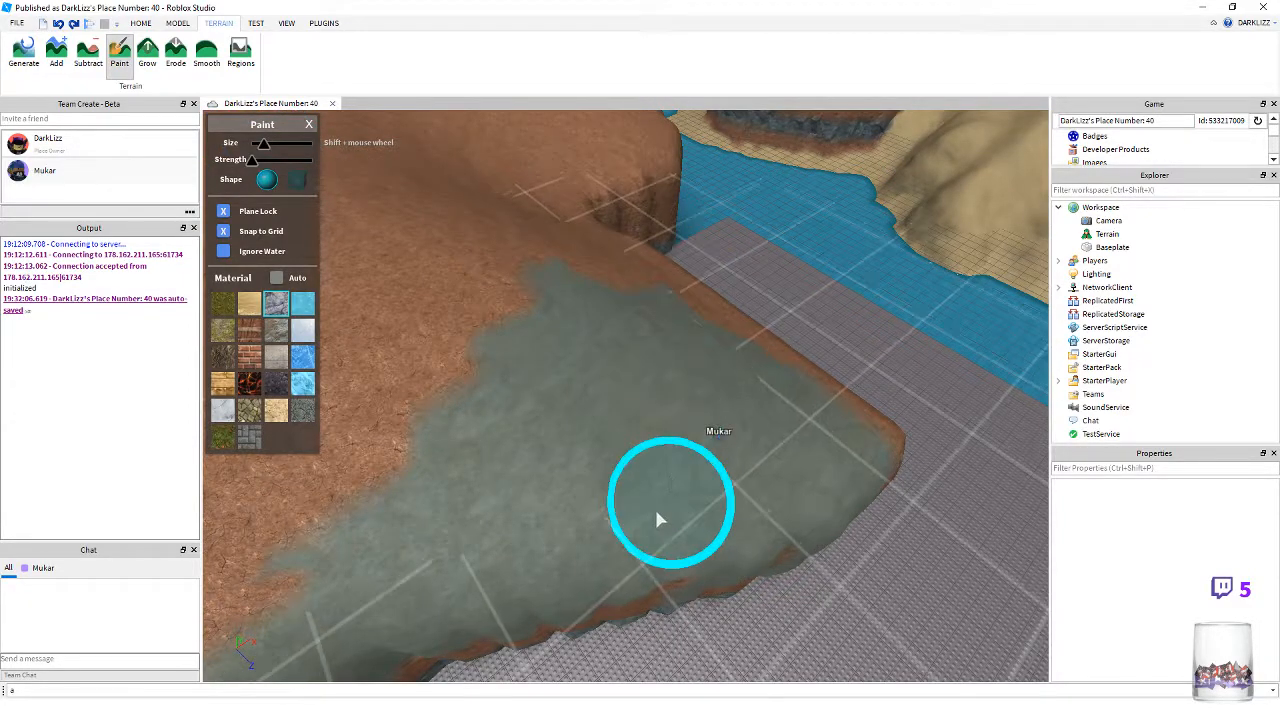
{"action": "right_click_drag", "start_coordinate": [667, 512], "coordinate": [666, 520]}
{"action": "scroll", "coordinate": [666, 520], "scroll_direction": "down", "scroll_amount": 4, "text": "shift"}
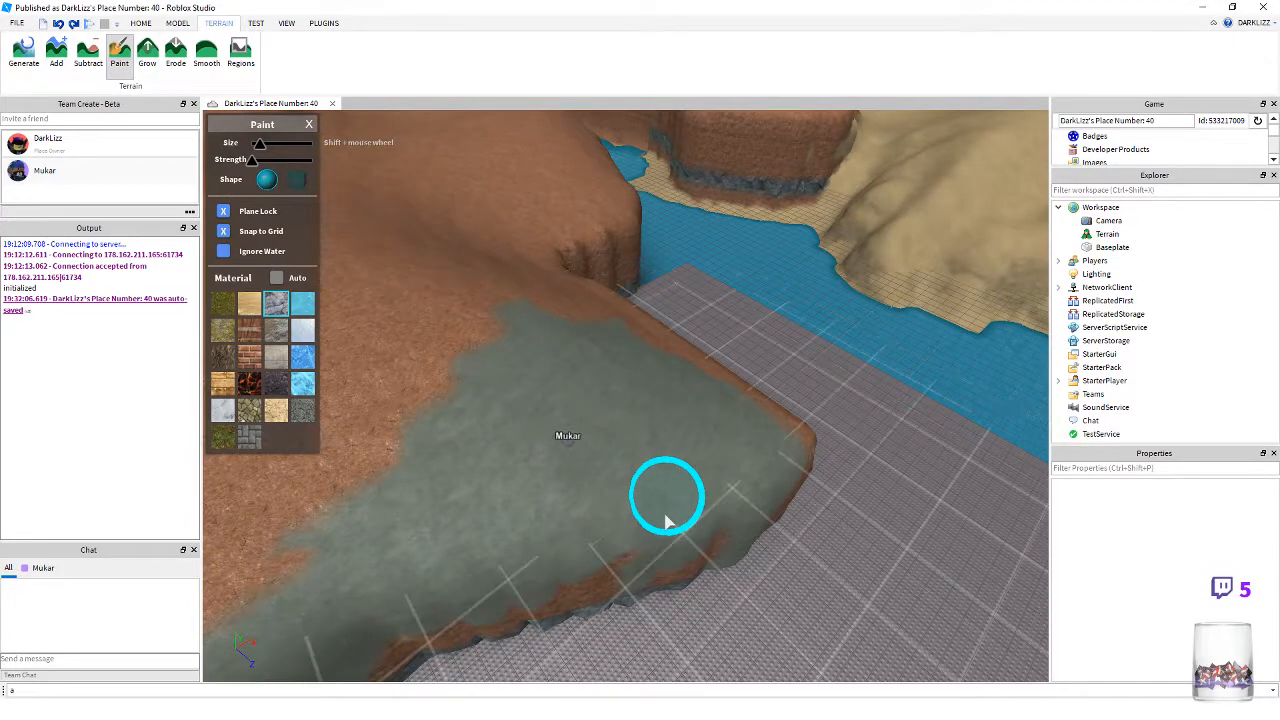
{"action": "scroll", "coordinate": [666, 518], "scroll_direction": "up", "scroll_amount": 2, "text": "shift"}
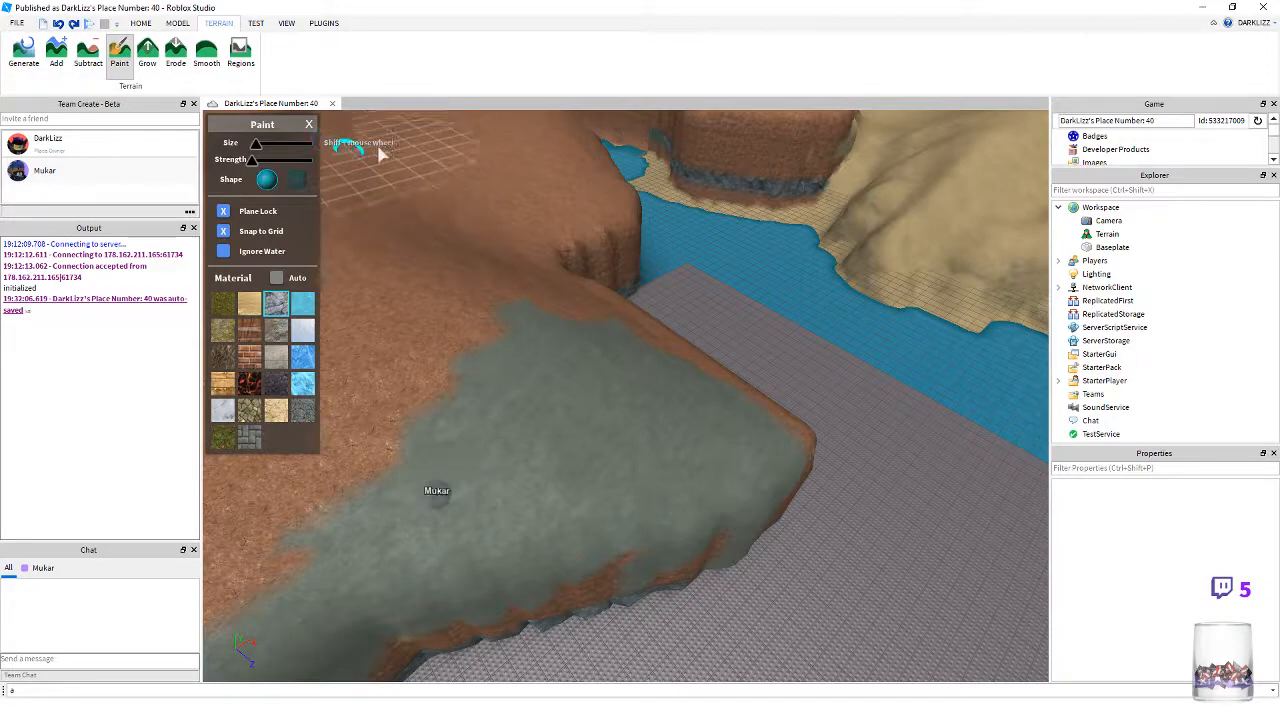
- Set the Paint material to snow and inspect the snow-covered end of the plateau
{"action": "mouse_move", "coordinate": [488, 470]}
{"action": "right_mouse_down"}
{"action": "mouse_move", "coordinate": [537, 483]}
{"action": "mouse_move", "coordinate": [580, 472]}
{"action": "right_mouse_up"}
{"action": "scroll", "coordinate": [535, 462], "scroll_direction": "up", "scroll_amount": 3}
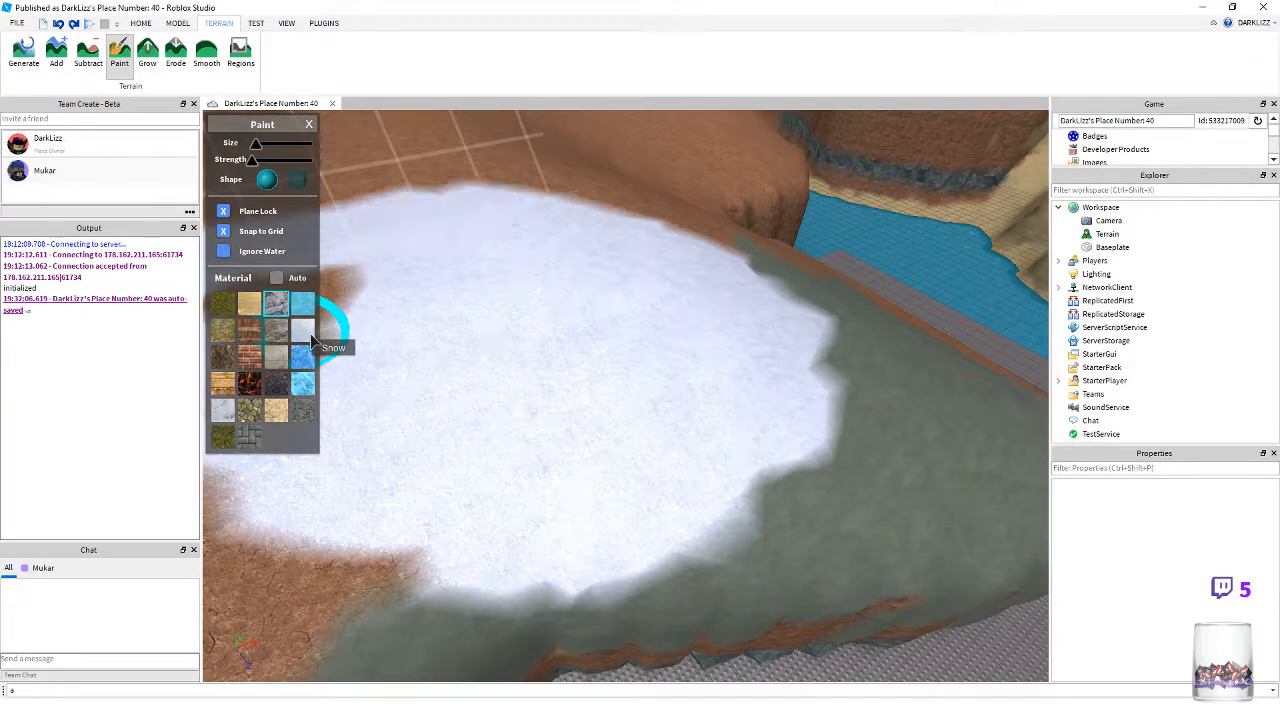
{"action": "left_click", "coordinate": [303, 331]}
{"action": "scroll", "coordinate": [564, 440], "scroll_direction": "down", "scroll_amount": 4}
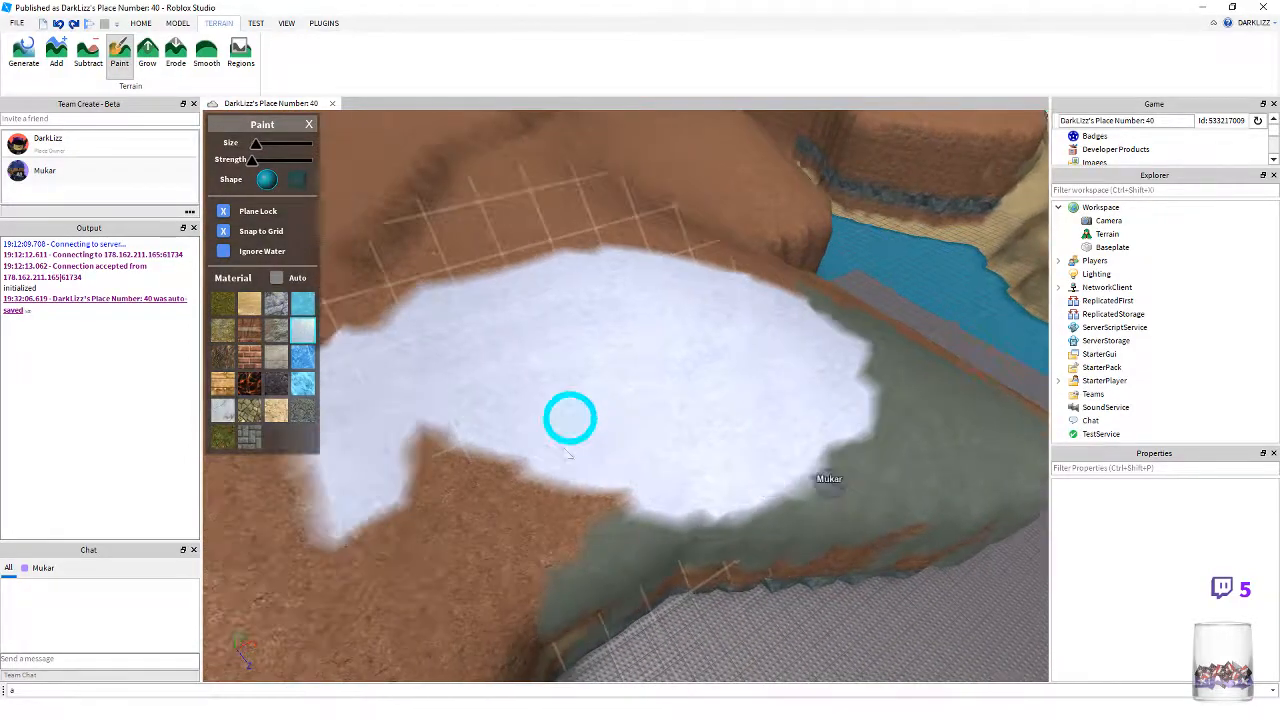
{"action": "scroll", "coordinate": [566, 470], "scroll_direction": "up", "scroll_amount": 6}
{"action": "scroll", "coordinate": [570, 478], "scroll_direction": "down", "scroll_amount": 6}
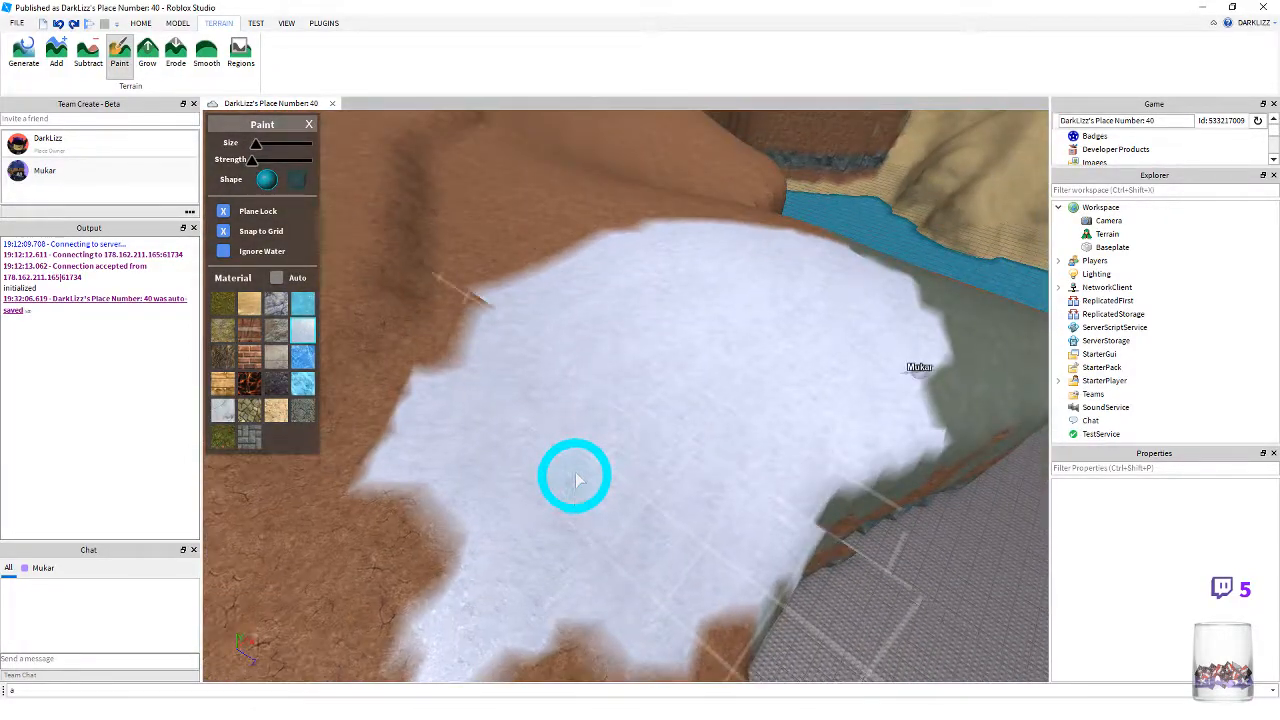
{"action": "right_click_drag", "start_coordinate": [576, 480], "coordinate": [576, 480]}
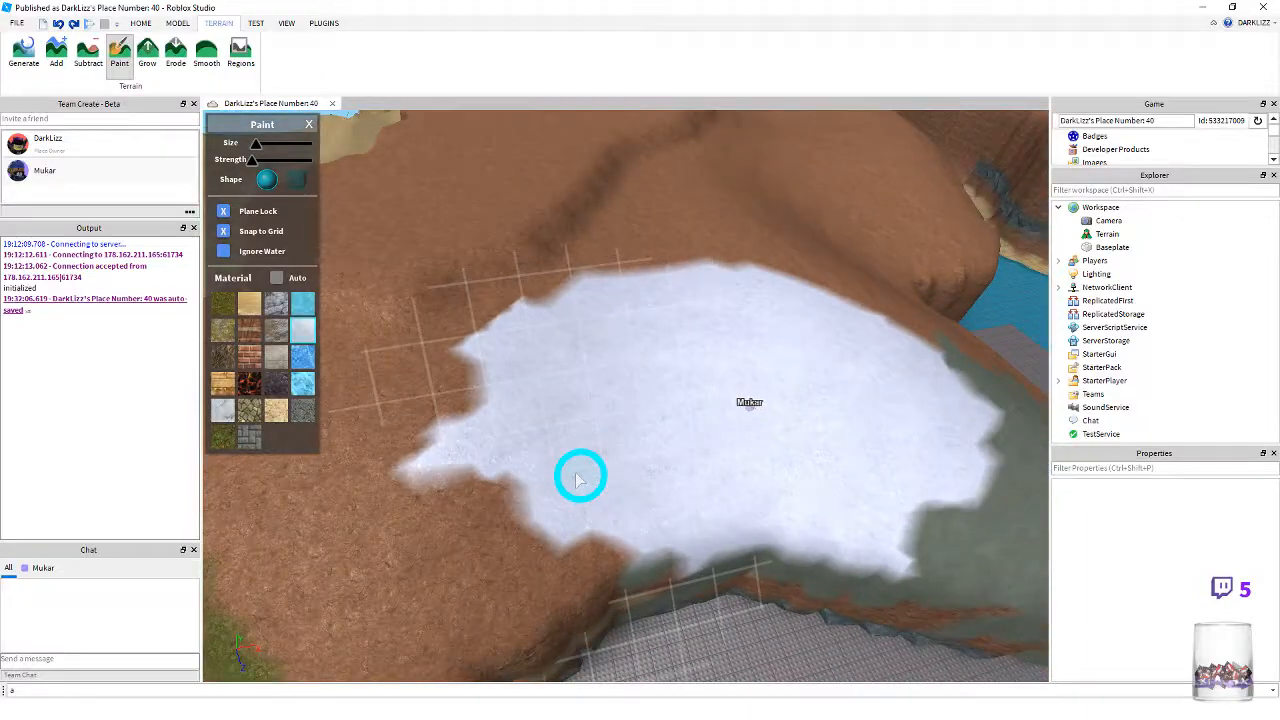
{"action": "scroll", "coordinate": [576, 480], "scroll_direction": "up", "scroll_amount": 1}
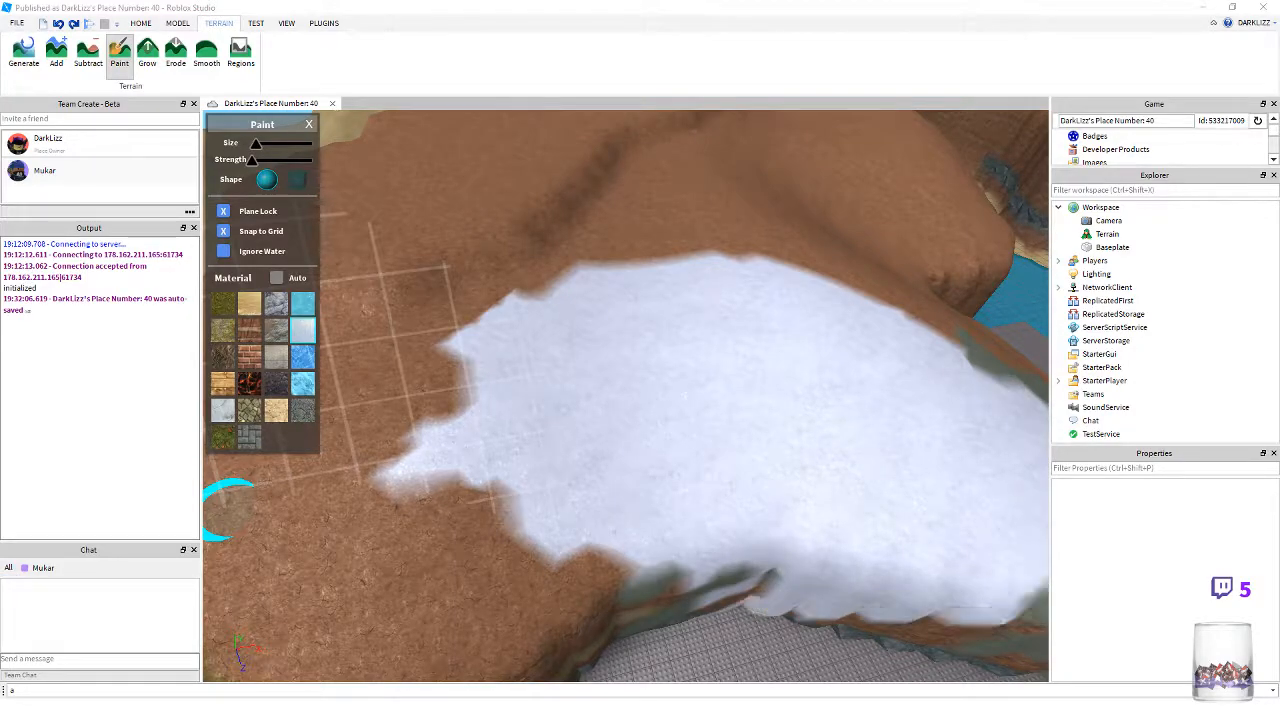
- Paint a snow strip across the sandstone, extending the snow area toward the notch in the plateau
{"action": "right_click_drag", "start_coordinate": [768, 490], "coordinate": [772, 468]}
{"action": "key", "text": "d"}
{"action": "key", "text": "w"}
{"action": "key", "text": "a"}
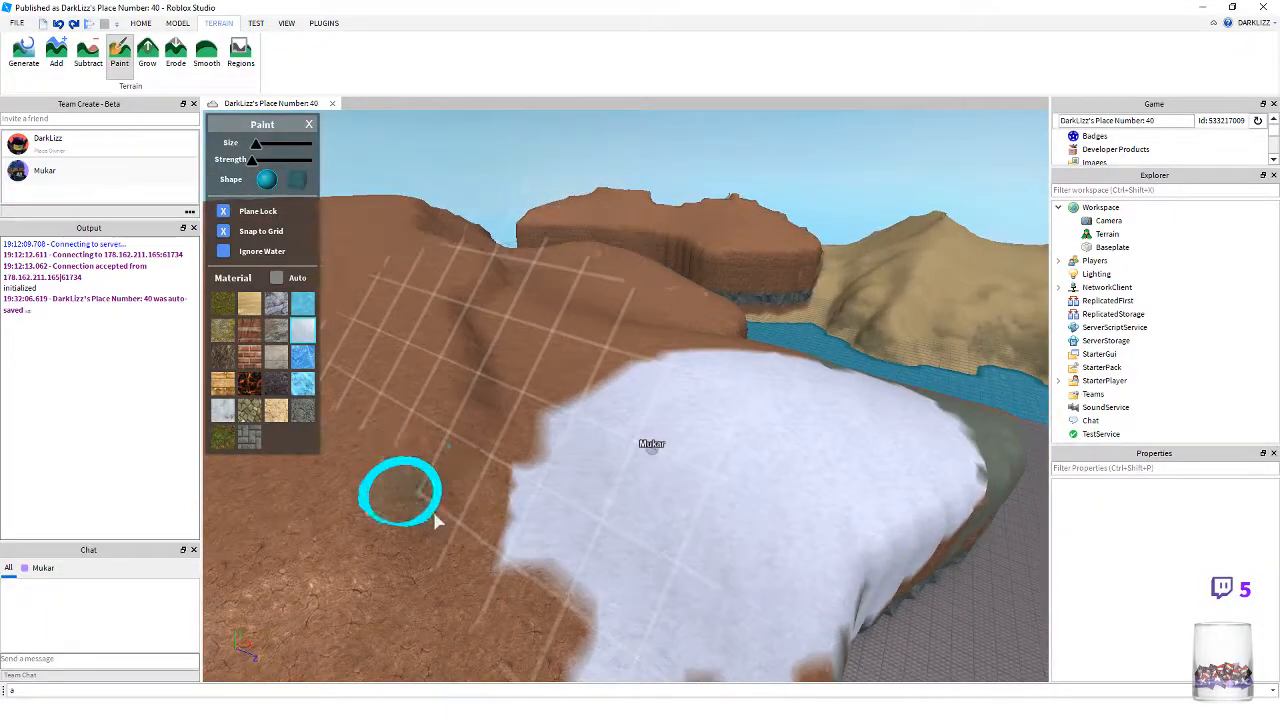
{"action": "mouse_move", "coordinate": [510, 407]}
{"action": "left_mouse_down"}
{"action": "mouse_move", "coordinate": [391, 491]}
{"action": "mouse_move", "coordinate": [491, 609]}
{"action": "mouse_move", "coordinate": [431, 531]}
{"action": "mouse_move", "coordinate": [470, 487]}
{"action": "left_mouse_up"}
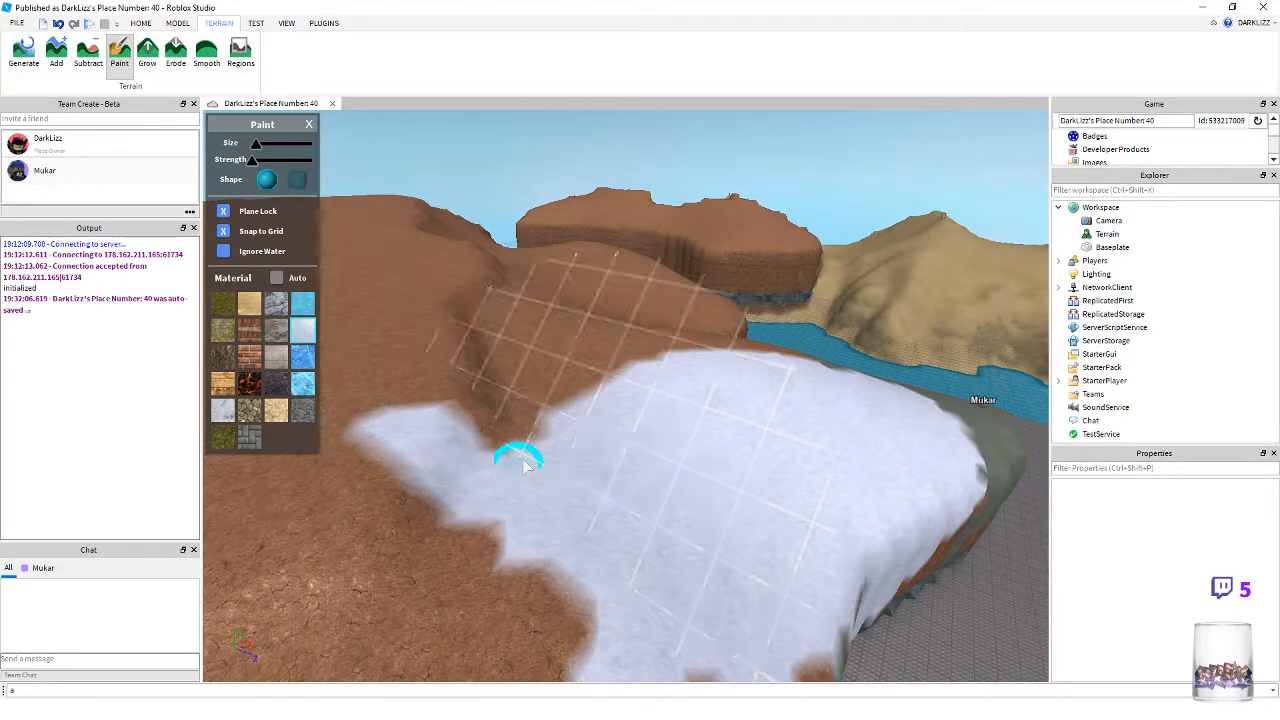
{"action": "key", "text": "w"}
{"action": "right_click_drag", "start_coordinate": [617, 531], "coordinate": [620, 536]}
{"action": "key", "text": "s"}
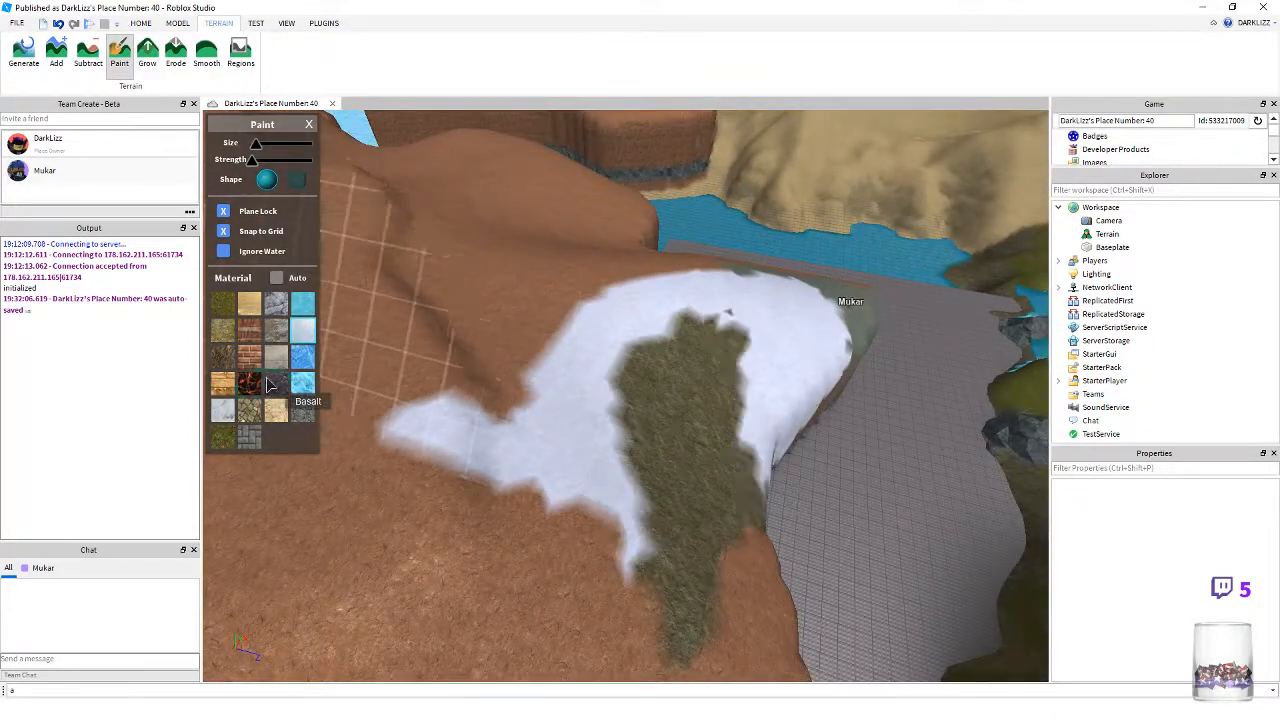
- Set the Paint material to mud and paint it over part of the snow on the plateau
{"action": "left_click", "coordinate": [219, 362]}
{"action": "right_click_drag", "start_coordinate": [520, 483], "coordinate": [520, 485]}
{"action": "right_click", "coordinate": [520, 484]}
{"action": "left_click_drag", "start_coordinate": [448, 466], "coordinate": [686, 434]}
{"action": "scroll", "coordinate": [646, 498], "scroll_direction": "down", "scroll_amount": 5}
{"action": "left_click", "coordinate": [606, 481]}
{"action": "right_click_drag", "start_coordinate": [741, 588], "coordinate": [741, 590]}
{"action": "scroll", "coordinate": [743, 587], "scroll_direction": "up", "scroll_amount": 2}
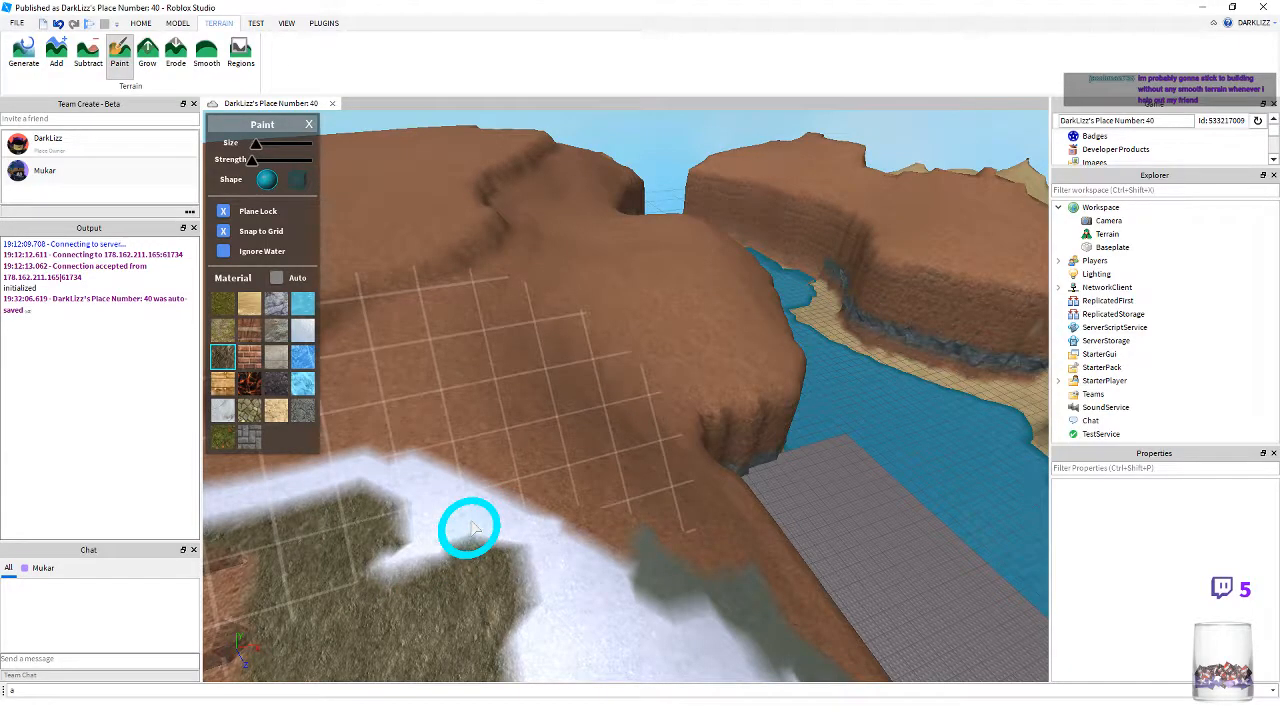
- Choose brick as the Paint material and examine the stepped brick surface beside the snow
{"action": "key", "text": "s"}
{"action": "key", "text": "a"}
{"action": "right_click_drag", "start_coordinate": [475, 528], "coordinate": [478, 528]}
{"action": "key", "text": "w"}
{"action": "key", "text": "s"}
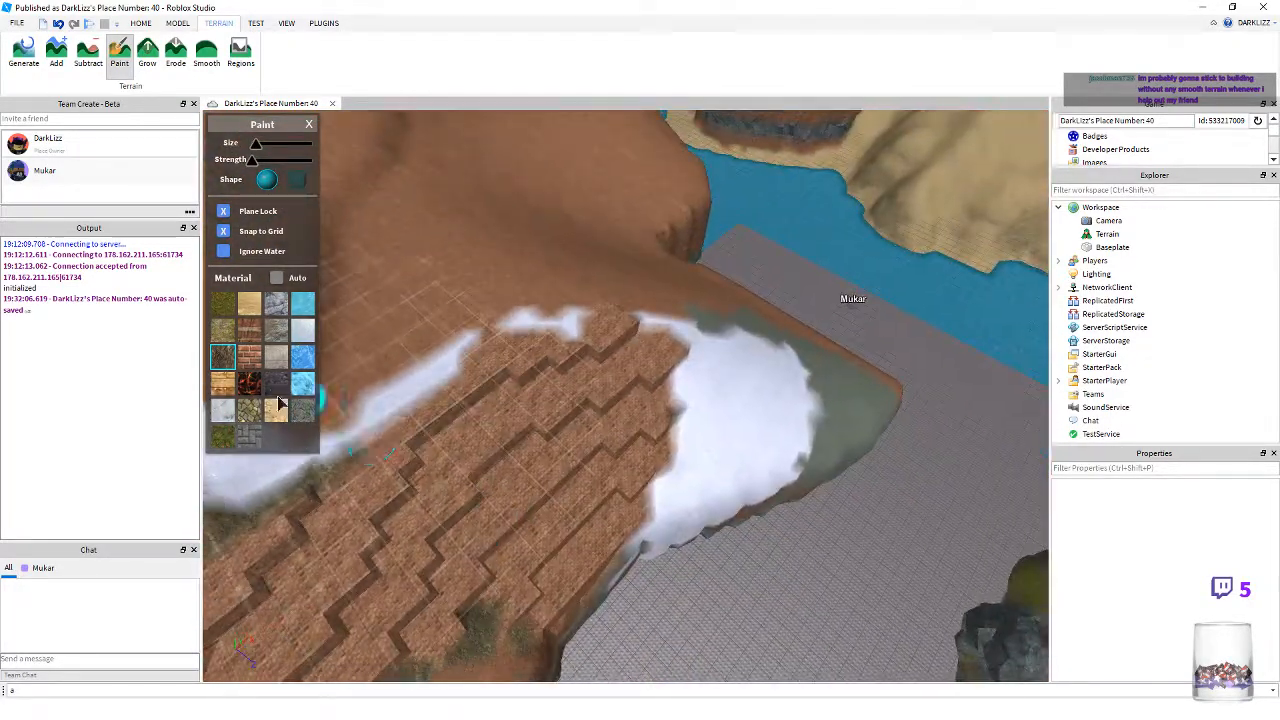
{"action": "key", "text": "w"}
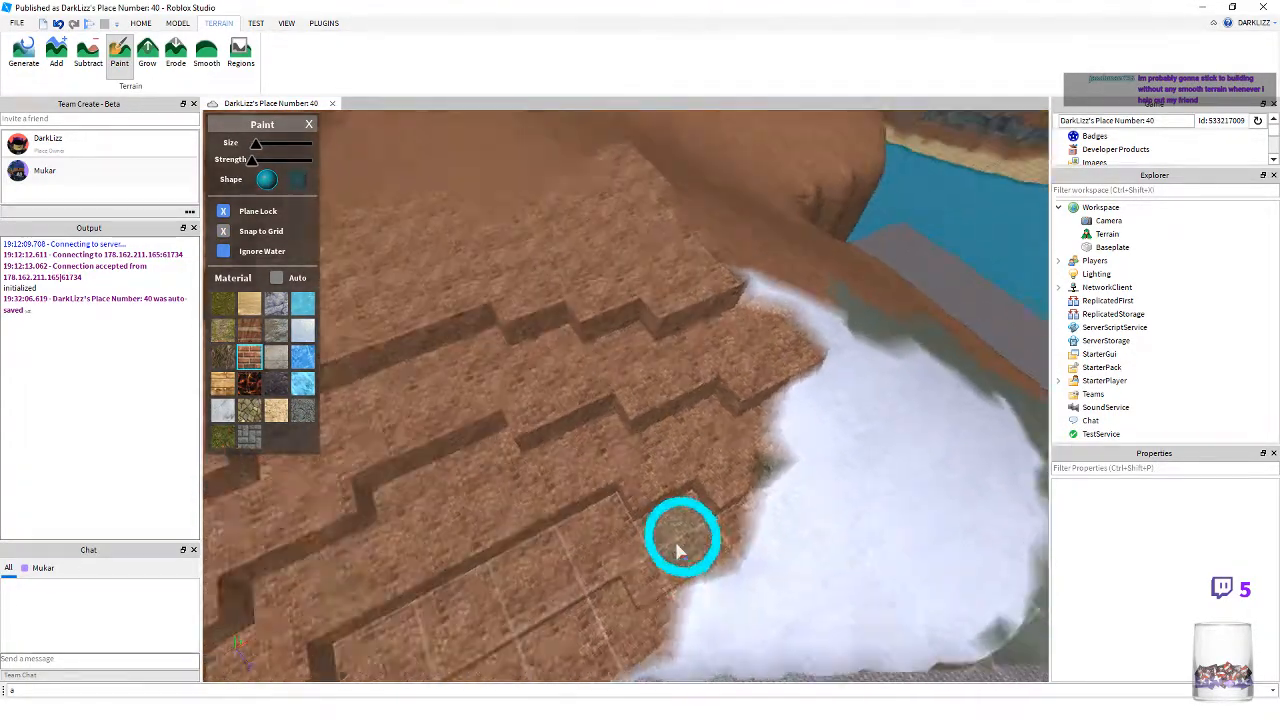
- Switch the Paint brush shape from sphere to box and view the brick ledges from several angles
{"action": "key", "text": "s"}
{"action": "right_click_drag", "start_coordinate": [677, 551], "coordinate": [677, 551]}
{"action": "key", "text": "a"}
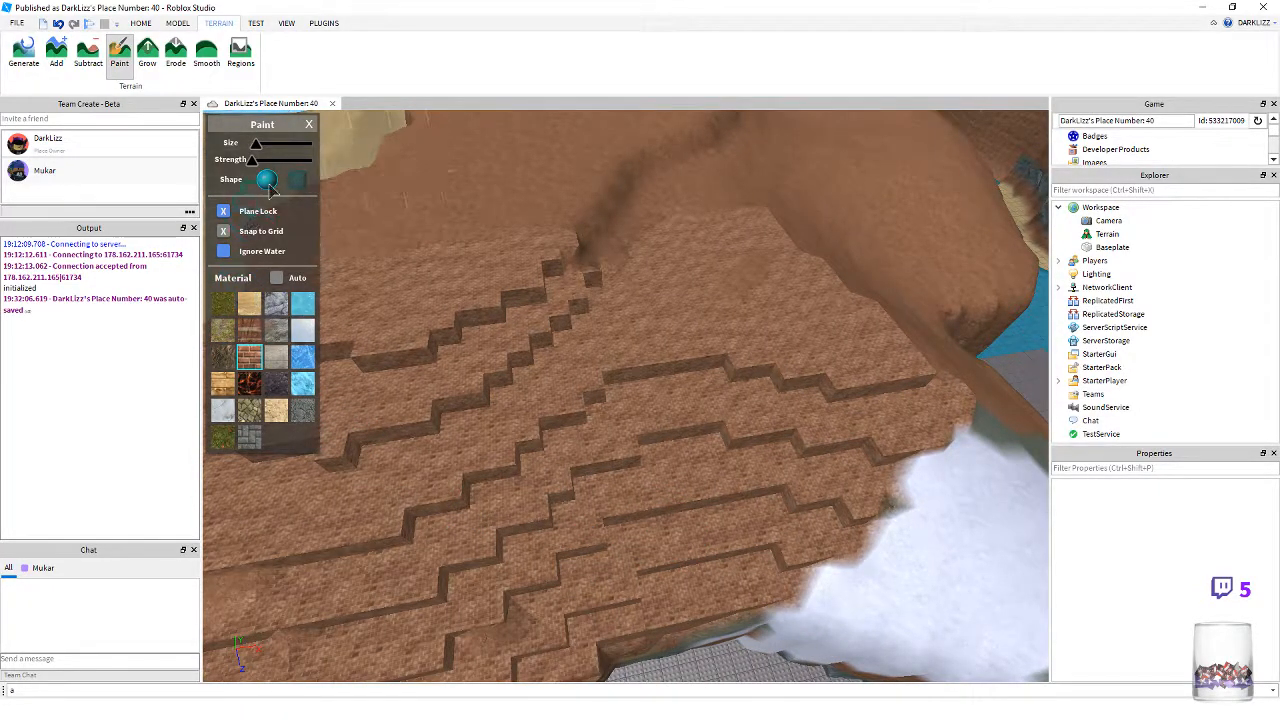
{"action": "right_click_drag", "start_coordinate": [570, 450], "coordinate": [328, 447]}
{"action": "scroll", "coordinate": [766, 569], "scroll_direction": "up", "scroll_amount": 5}
{"action": "scroll", "coordinate": [766, 569], "scroll_direction": "down", "scroll_amount": 3}
{"action": "scroll", "coordinate": [328, 447], "scroll_direction": "down", "scroll_amount": 2}
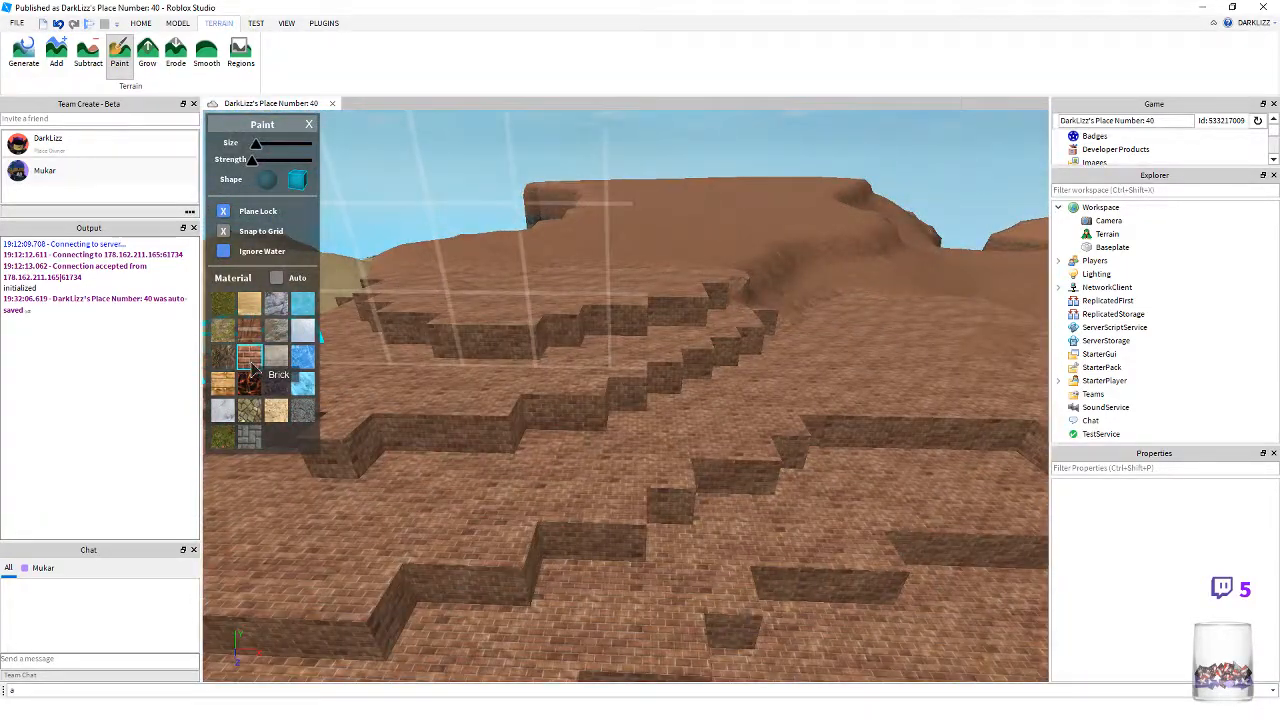
- Set the Paint material to concrete with Snap to Grid enabled and examine the concrete spreading over the brick ledges
{"action": "key", "text": "s"}
{"action": "key", "text": "a"}
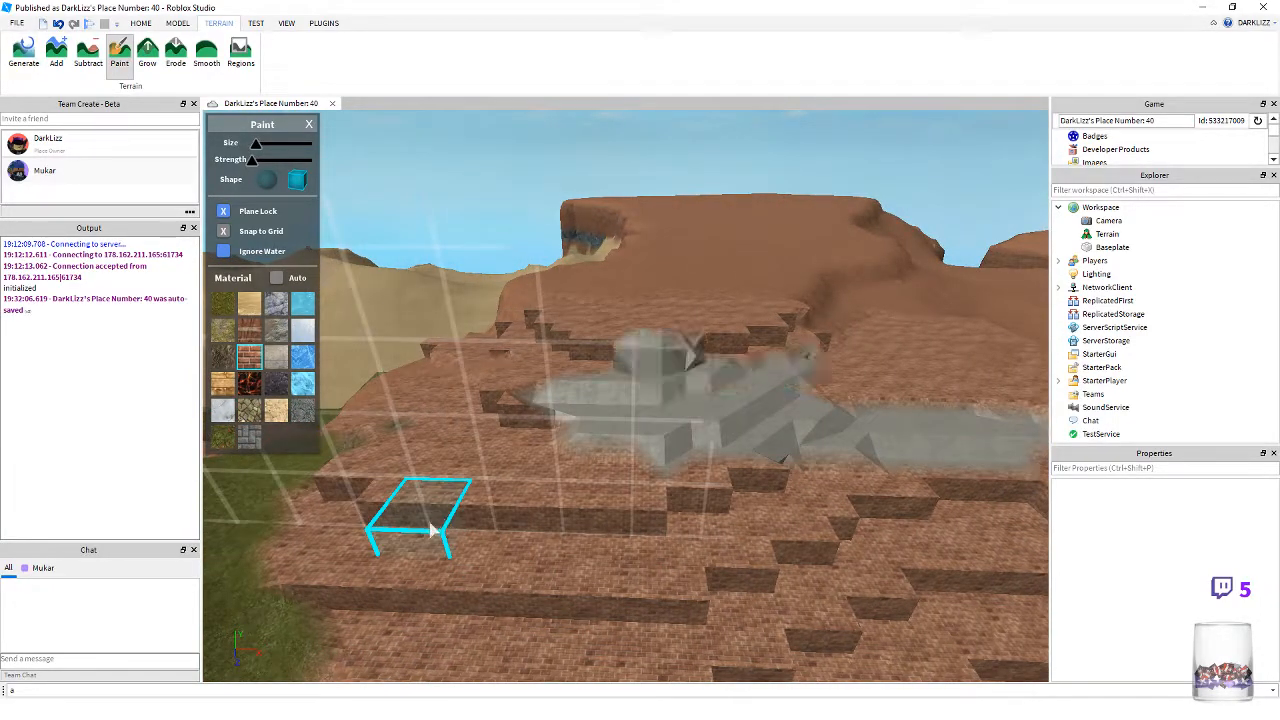
{"action": "key", "text": "w"}
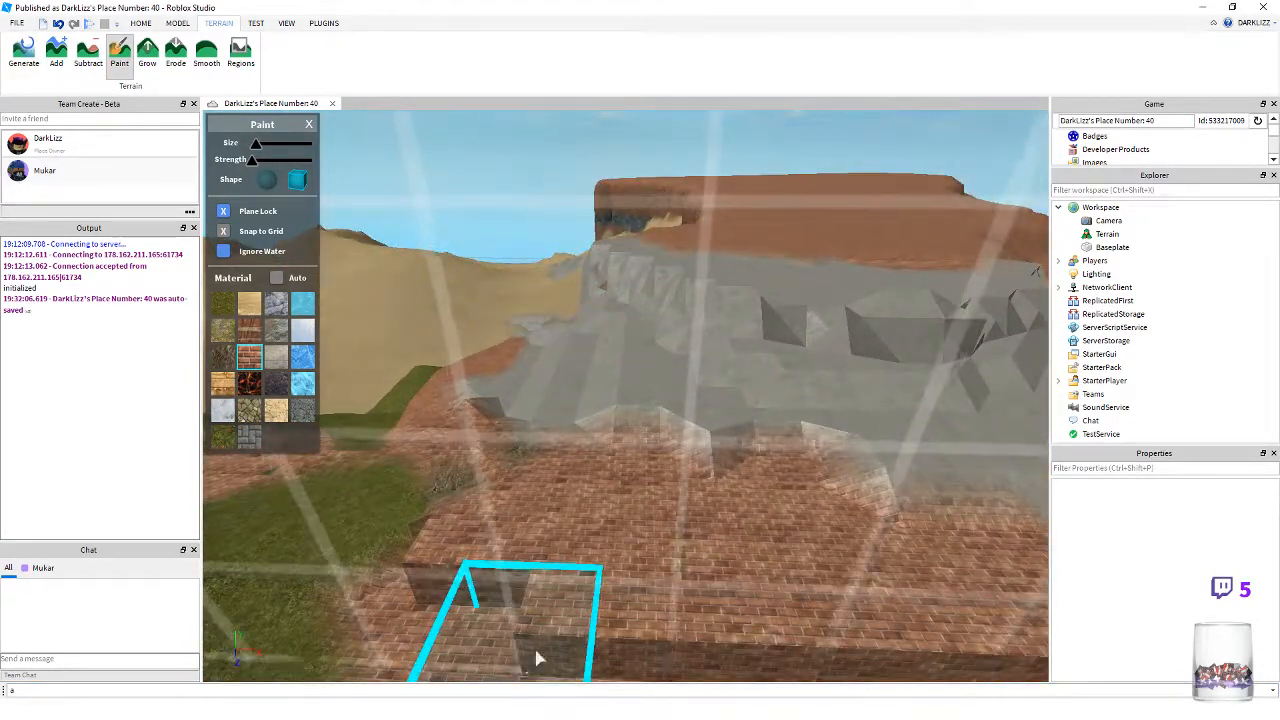
{"action": "key", "text": "s"}
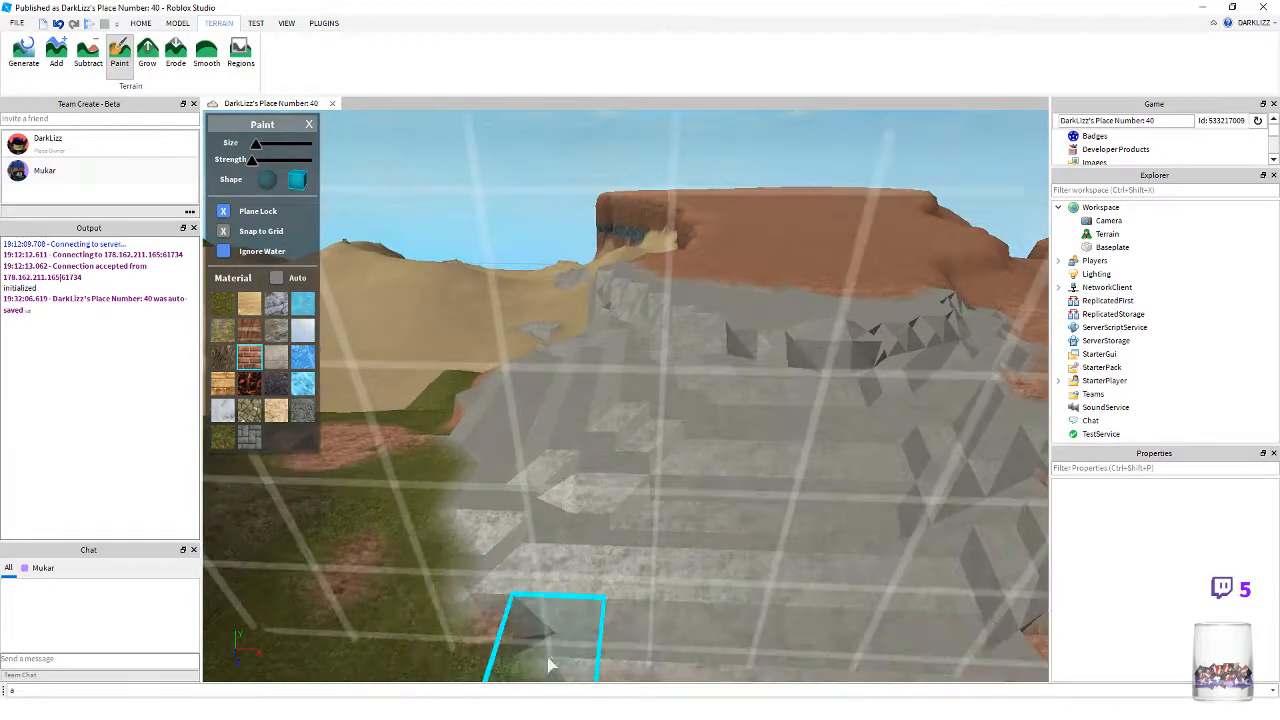
{"action": "right_click_drag", "start_coordinate": [604, 594], "coordinate": [597, 590]}
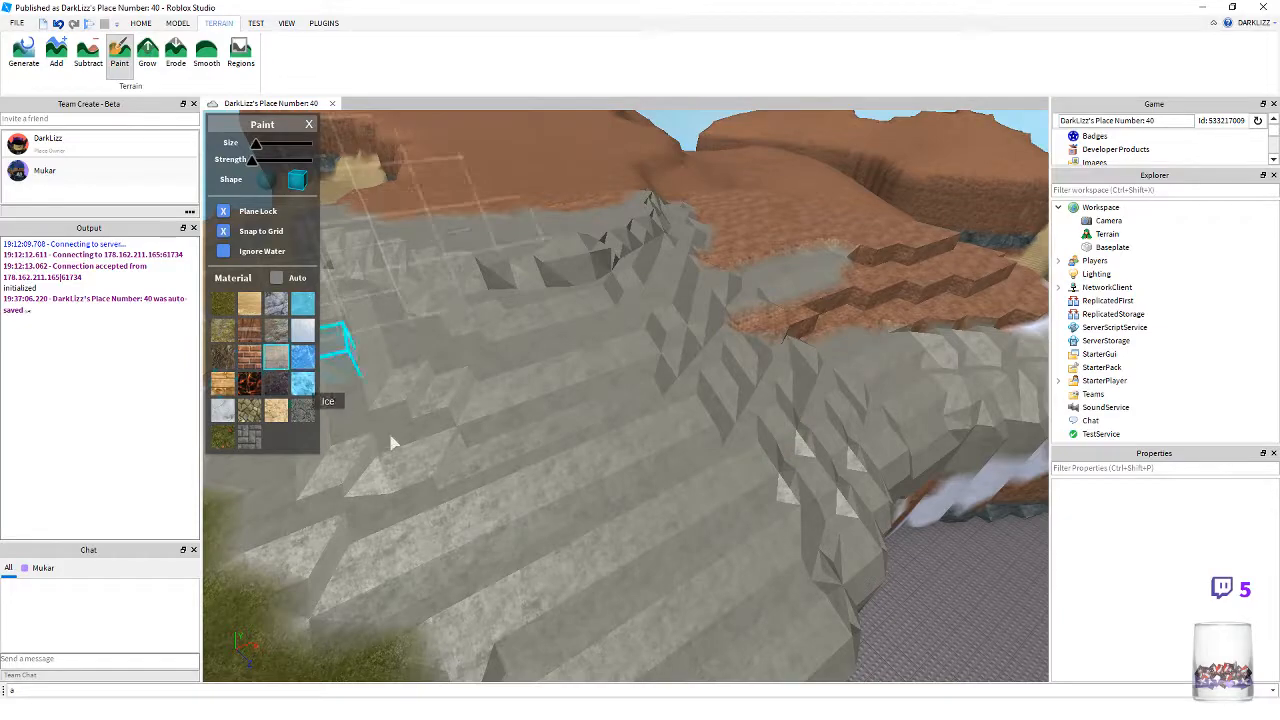
{"action": "key", "text": "s"}
{"action": "key", "text": "a"}
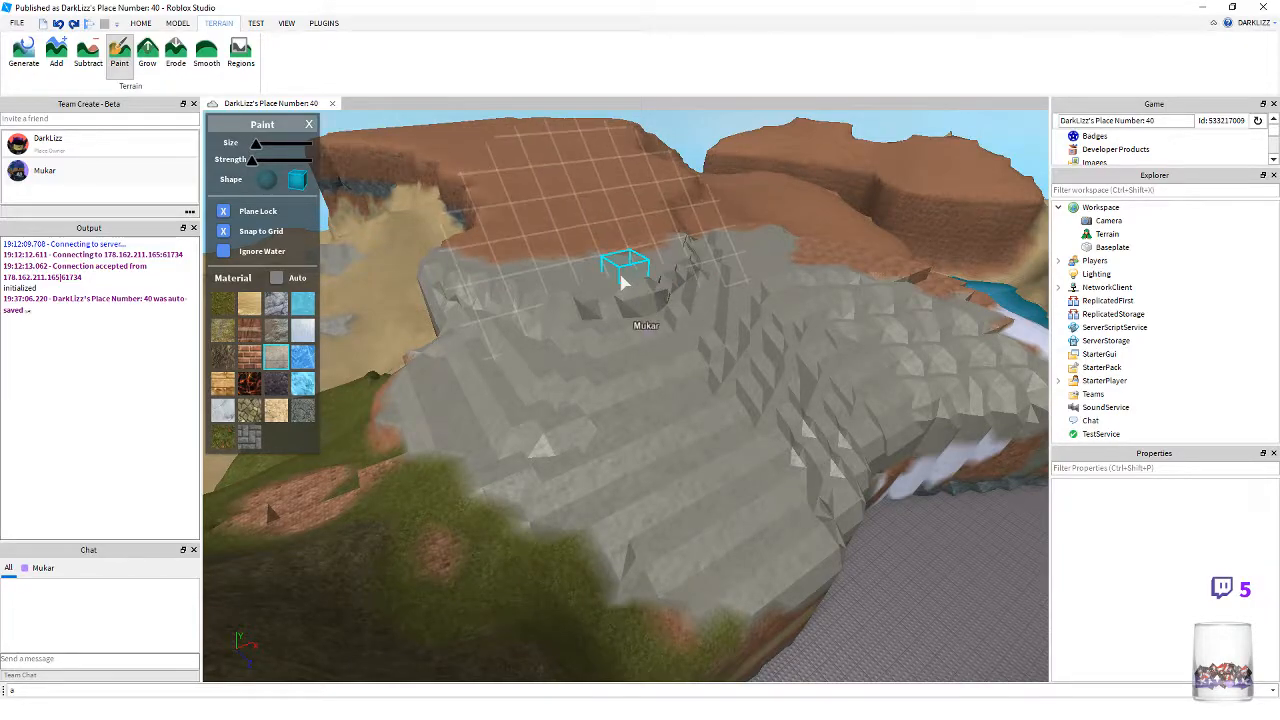
- Paint a small concrete patch on the sandstone beside the concrete area and undo it
{"action": "key", "text": "w"}
{"action": "right_click_drag", "start_coordinate": [651, 306], "coordinate": [656, 316]}
{"action": "key", "text": "w"}
{"action": "left_click", "coordinate": [748, 440]}
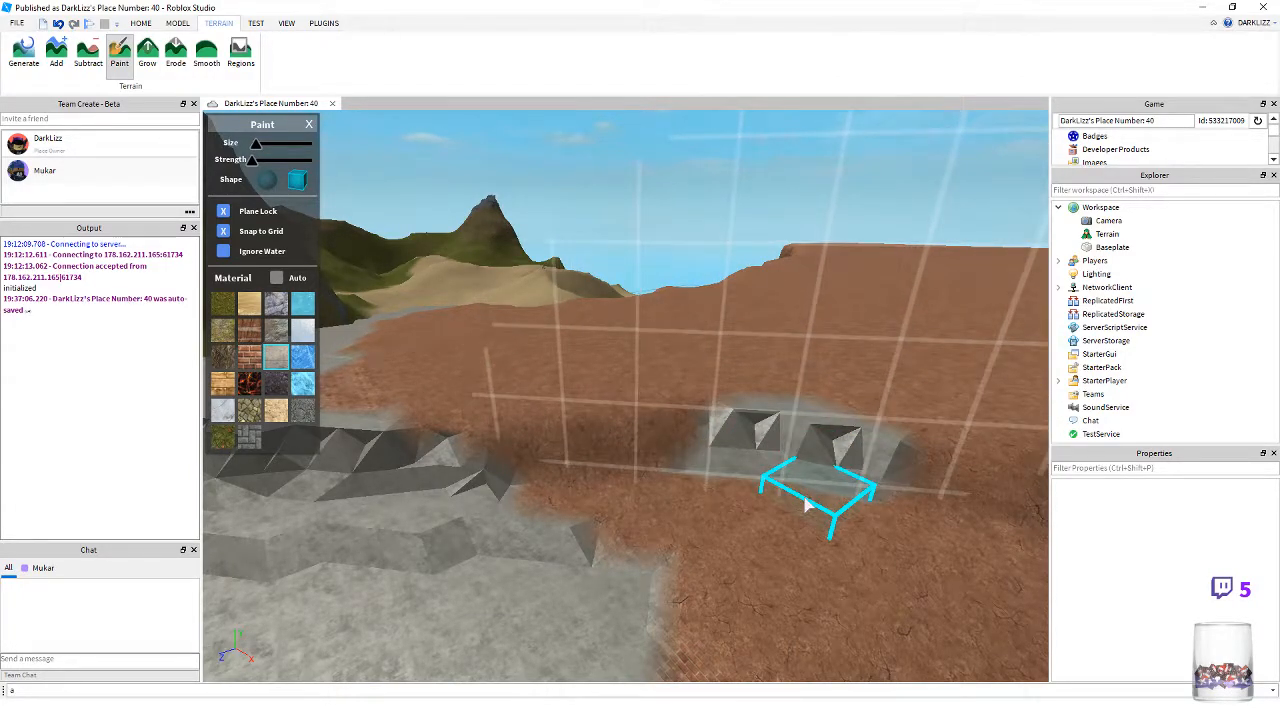
{"action": "key", "text": "ctrl+z"}
- Set the Paint material to glacier and examine the blue-white glacier surface across the plateau
{"action": "key", "text": "a"}
{"action": "right_click_drag", "start_coordinate": [623, 466], "coordinate": [626, 469]}
{"action": "key", "text": "s"}
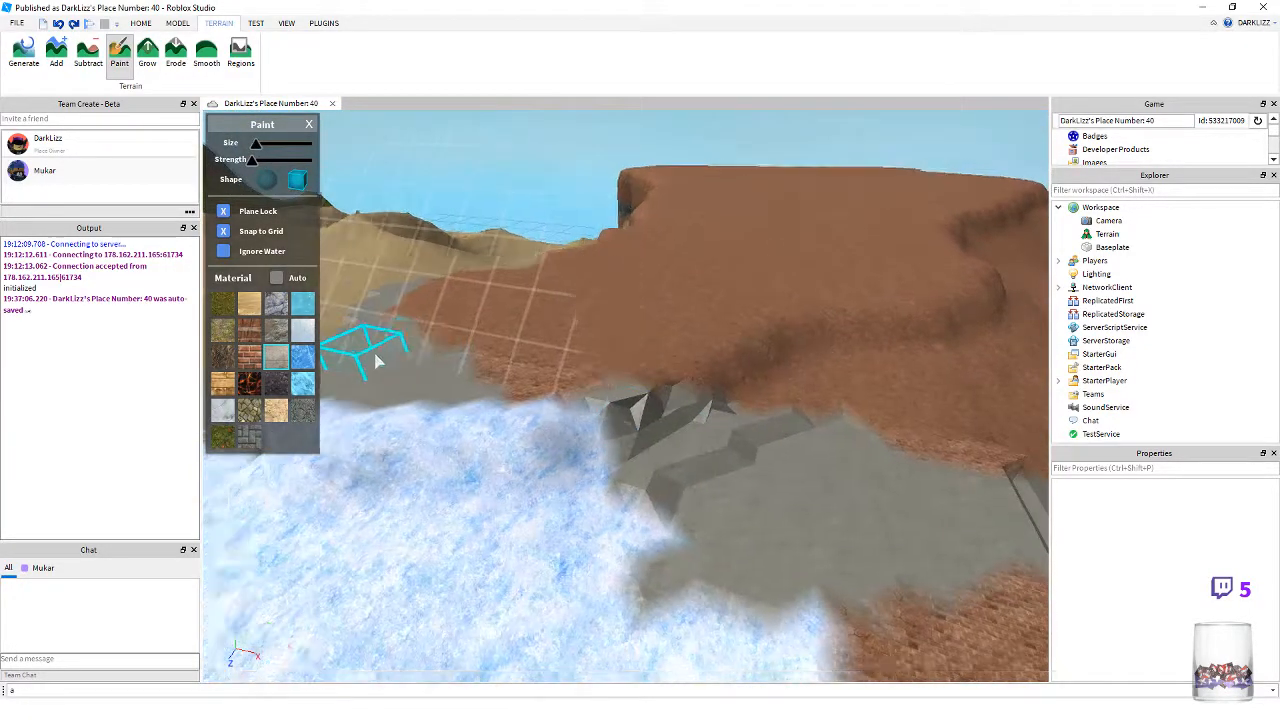
{"action": "right_click_drag", "start_coordinate": [511, 407], "coordinate": [512, 408]}
{"action": "key", "text": "w"}
{"action": "key", "text": "s"}
{"action": "key", "text": "a"}
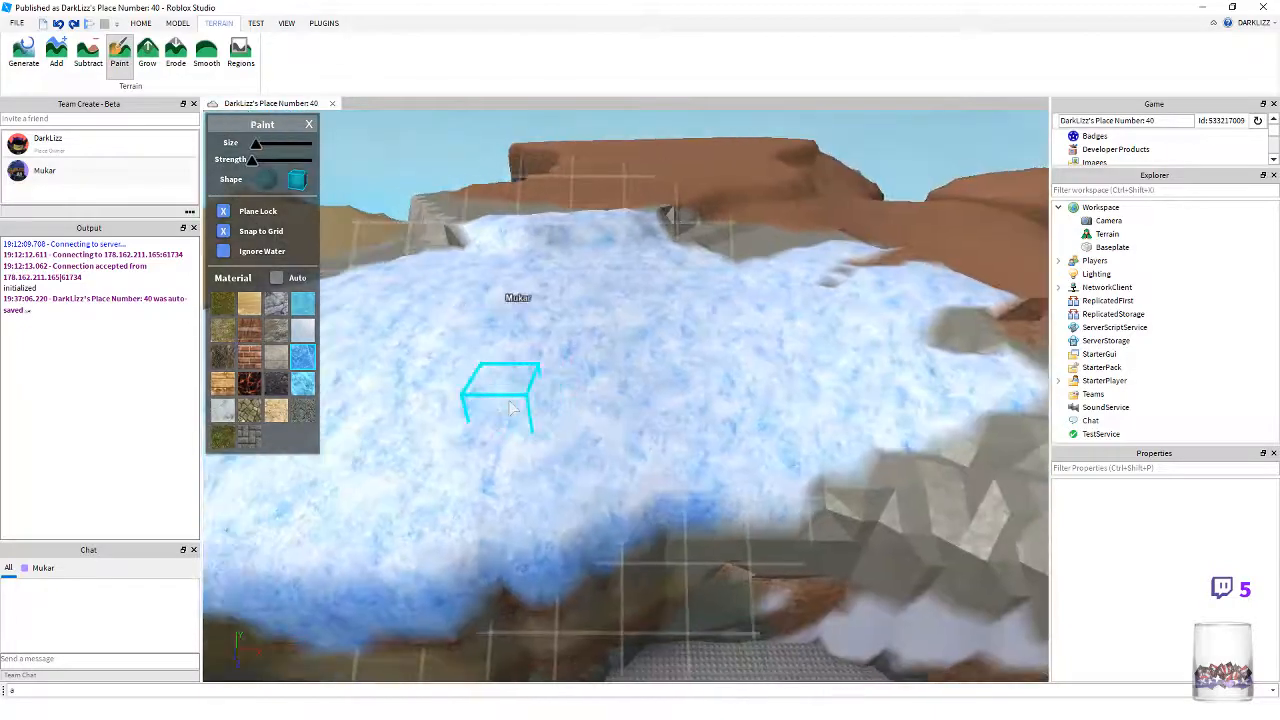
{"action": "key", "text": "s"}
{"action": "key", "text": "a"}
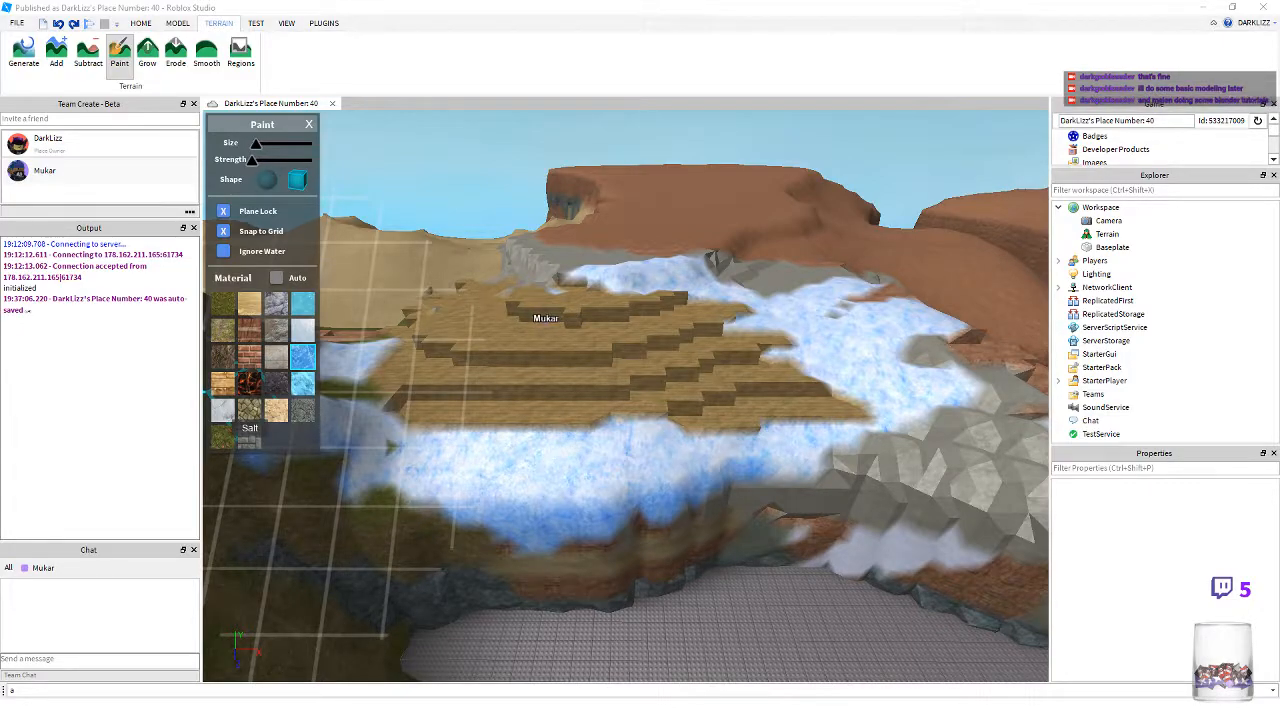
- Set the Paint material to Wood Planks and inspect the plank texture on the stepped terrain up close
{"action": "right_click_drag", "start_coordinate": [626, 576], "coordinate": [627, 577]}
{"action": "key", "text": "a"}
{"action": "key", "text": "w"}
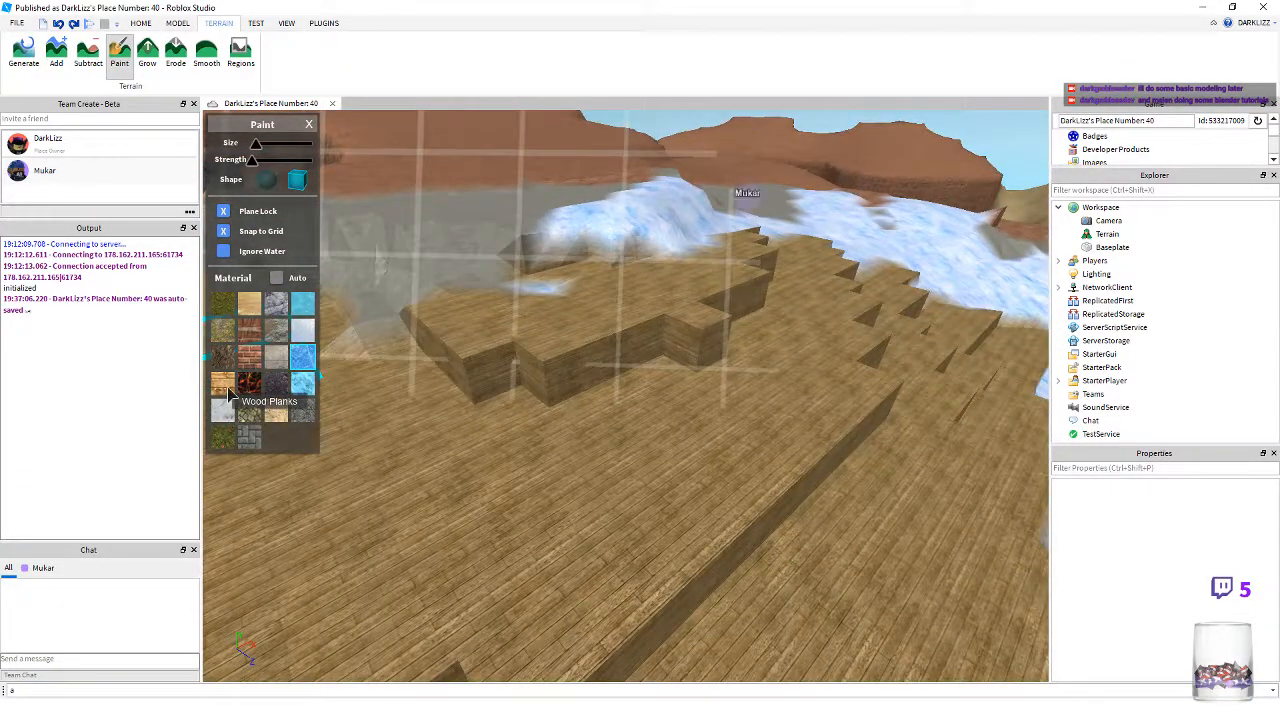
{"action": "left_click", "coordinate": [222, 384]}
{"action": "key", "text": "w"}
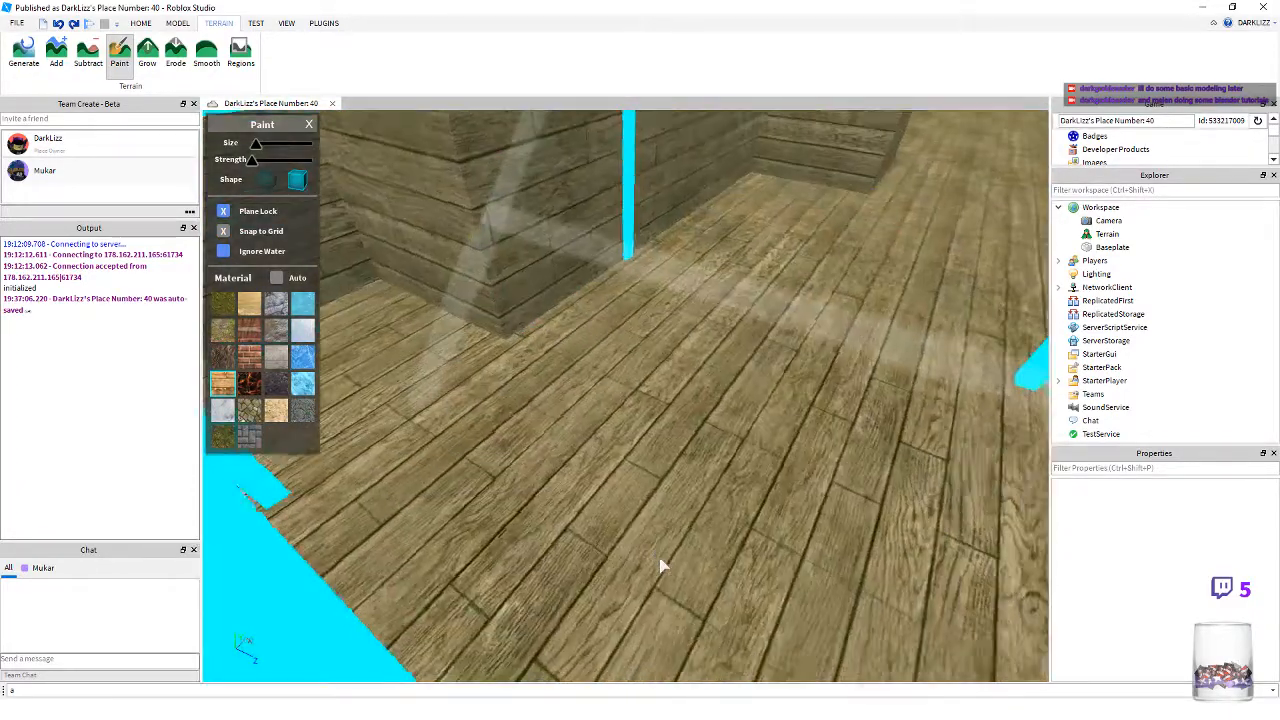
{"action": "right_click_drag", "start_coordinate": [660, 566], "coordinate": [660, 566]}
{"action": "key", "text": "s"}
{"action": "key", "text": "s"}
{"action": "key", "text": "w"}
{"action": "key", "text": "s"}
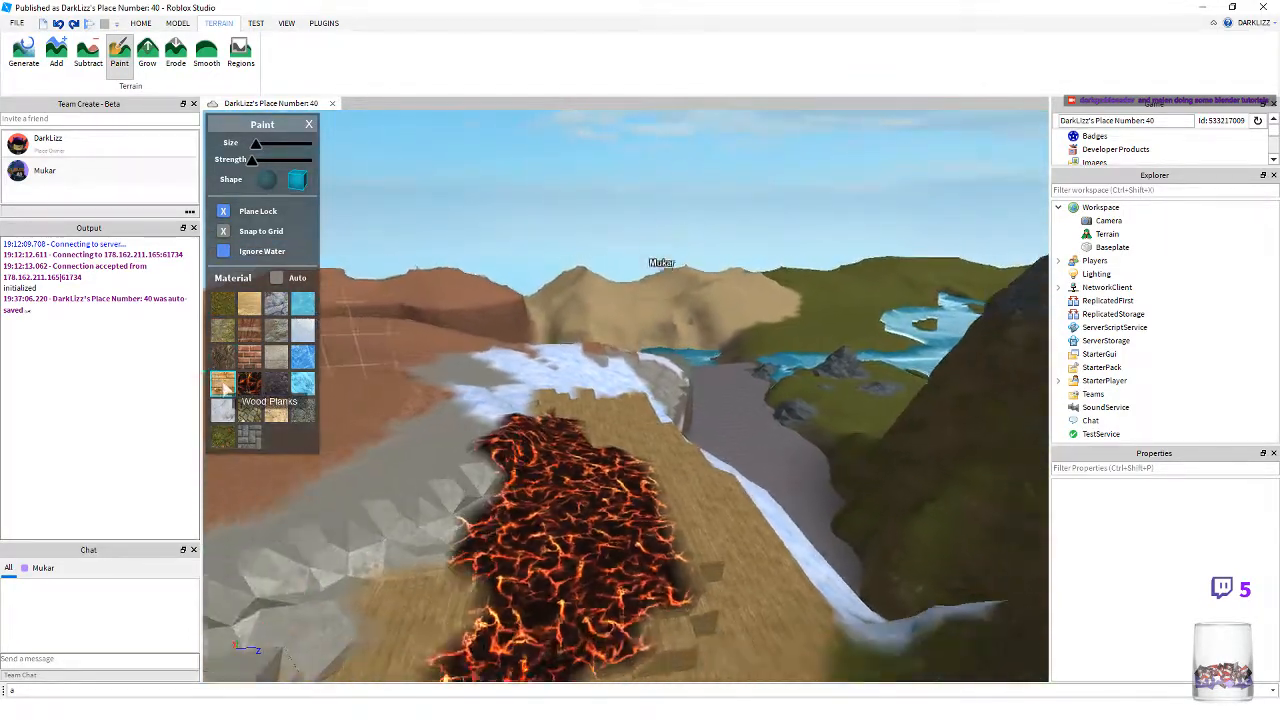
- Set the Paint material to cracked lava and examine the lava-covered plateau up close and from a distance
{"action": "right_click_drag", "start_coordinate": [646, 497], "coordinate": [645, 495]}
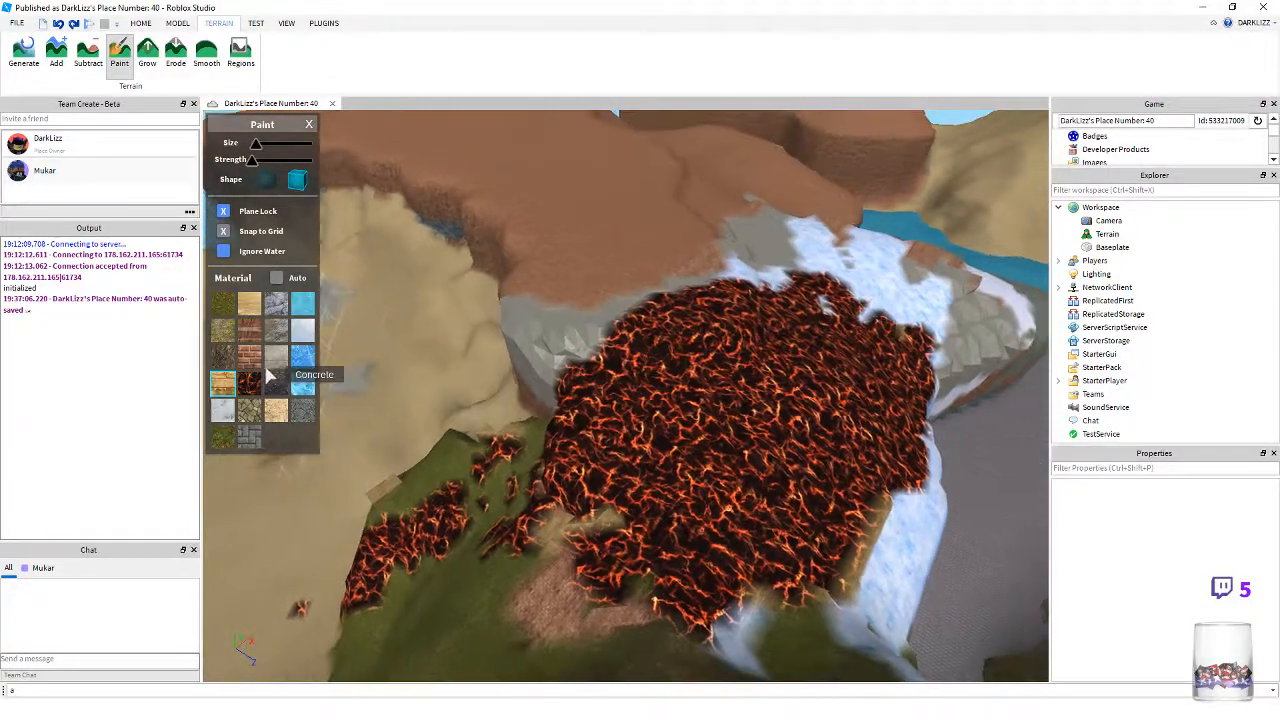
{"action": "left_click", "coordinate": [249, 383]}
{"action": "scroll", "coordinate": [672, 560], "scroll_direction": "up", "scroll_amount": 10}
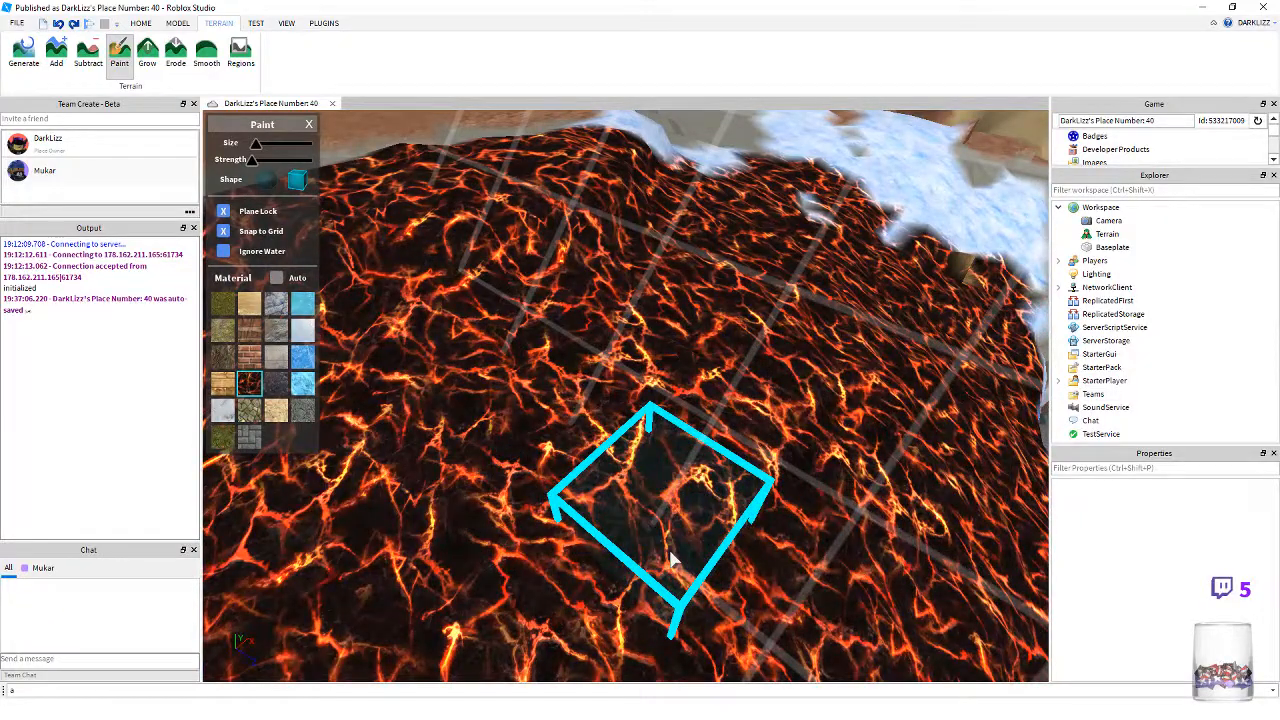
{"action": "scroll", "coordinate": [672, 560], "scroll_direction": "down", "scroll_amount": 5}
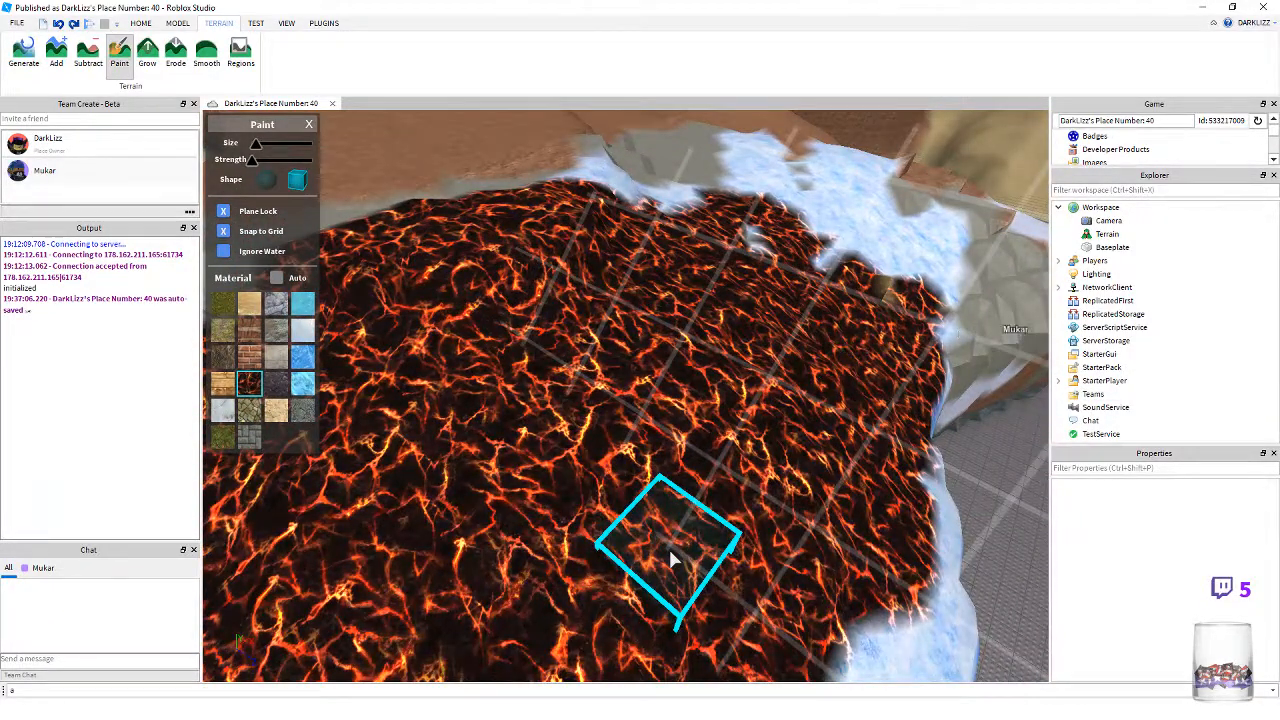
{"action": "right_click_drag", "start_coordinate": [672, 558], "coordinate": [670, 543]}
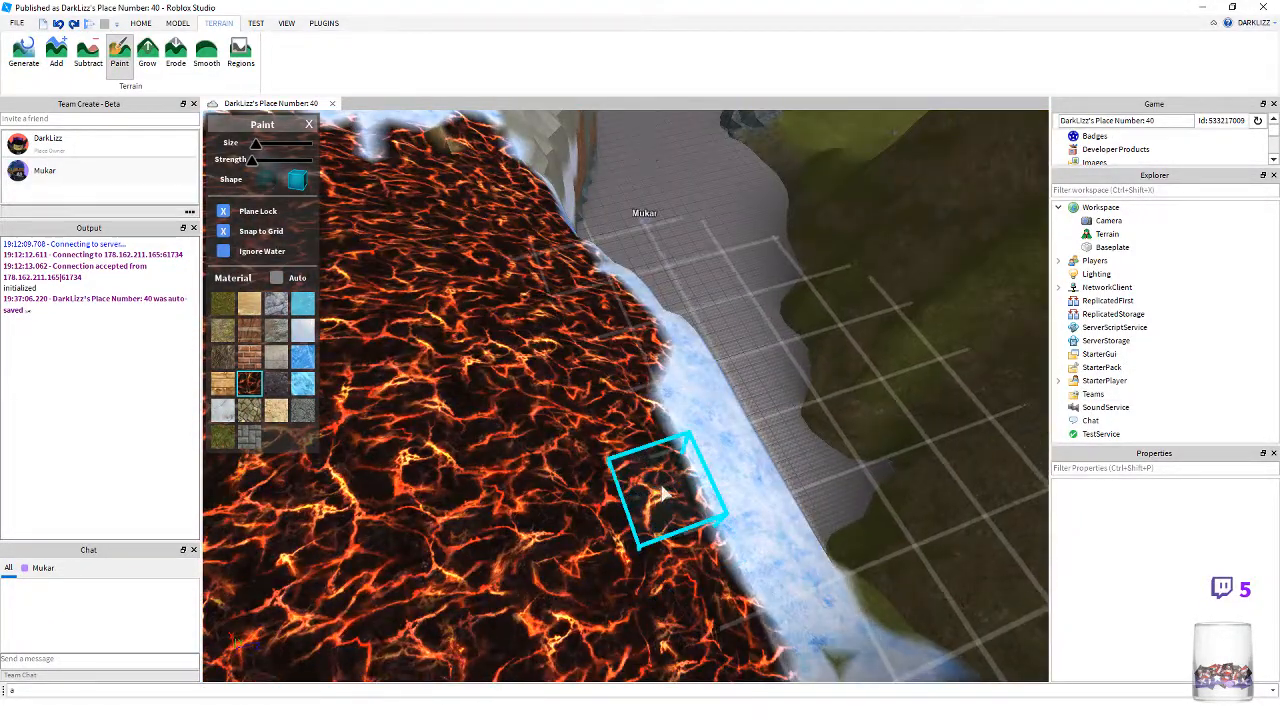
{"action": "scroll", "coordinate": [692, 486], "scroll_direction": "down", "scroll_amount": 4}
{"action": "right_click_drag", "start_coordinate": [472, 434], "coordinate": [472, 430]}
{"action": "key", "text": "s"}
- Switch to the Erode tool and examine the plateau's lower edge and the lava-lined hole in the dark hillside
{"action": "right_click_drag", "start_coordinate": [322, 237], "coordinate": [181, 152]}
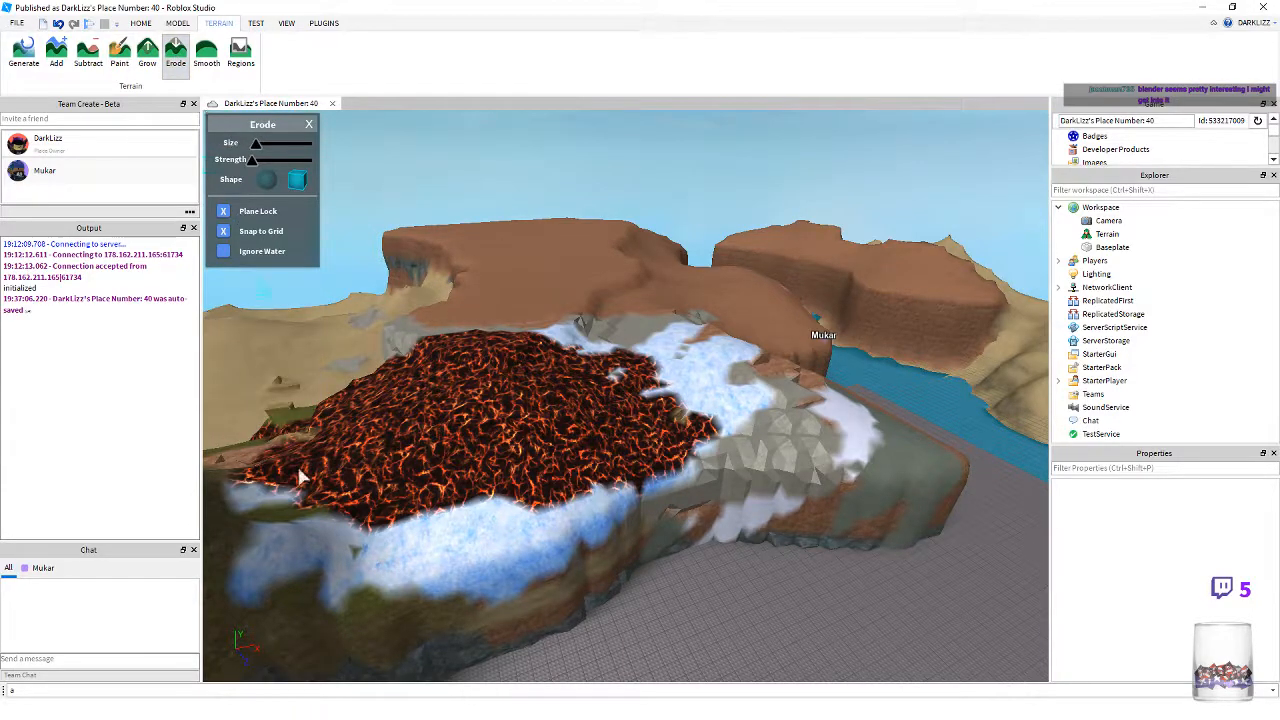
{"action": "key", "text": "d"}
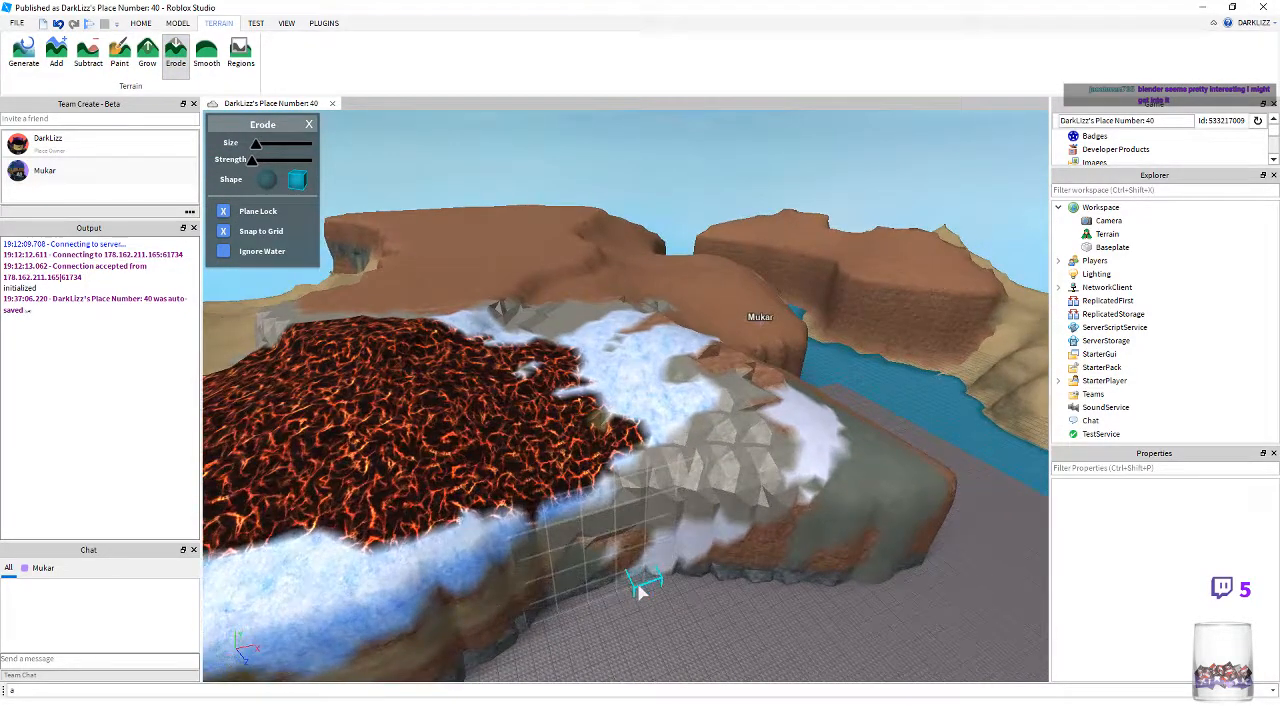
{"action": "key", "text": "w"}
{"action": "key", "text": "s"}
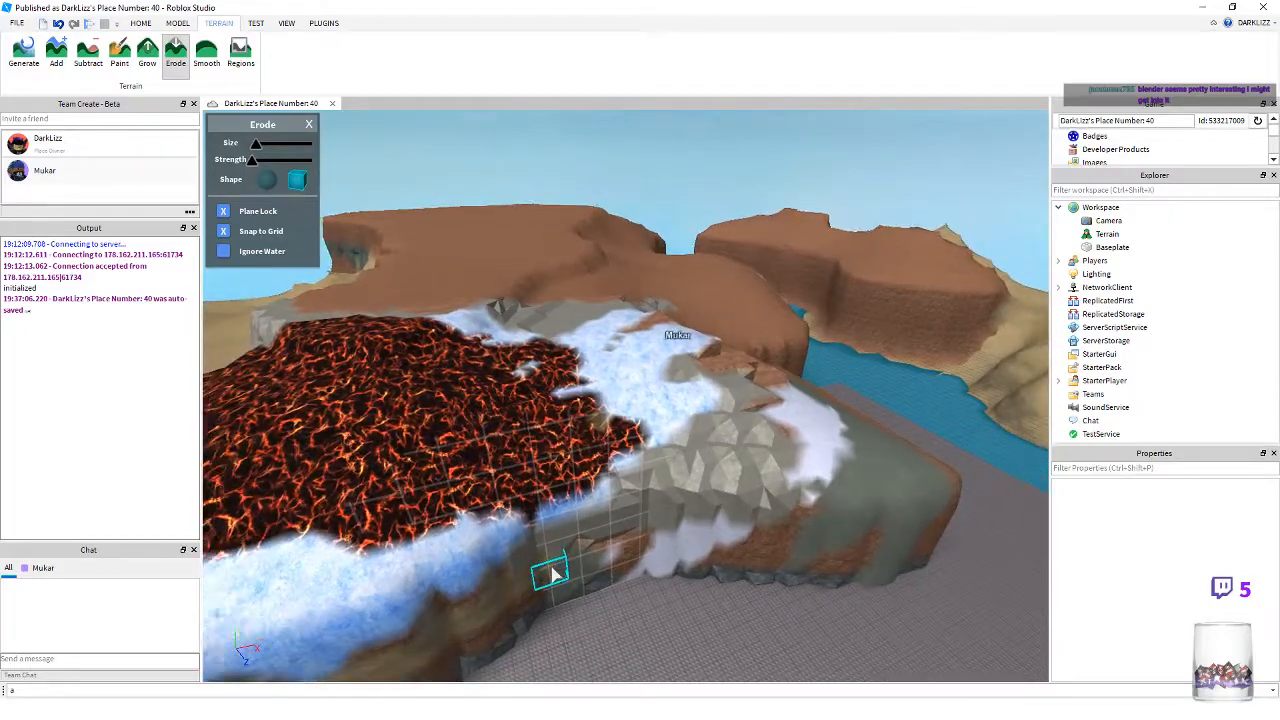
{"action": "key", "text": "w"}
{"action": "right_click_drag", "start_coordinate": [552, 568], "coordinate": [552, 568]}
{"action": "key", "text": "w"}
{"action": "key", "text": "s"}
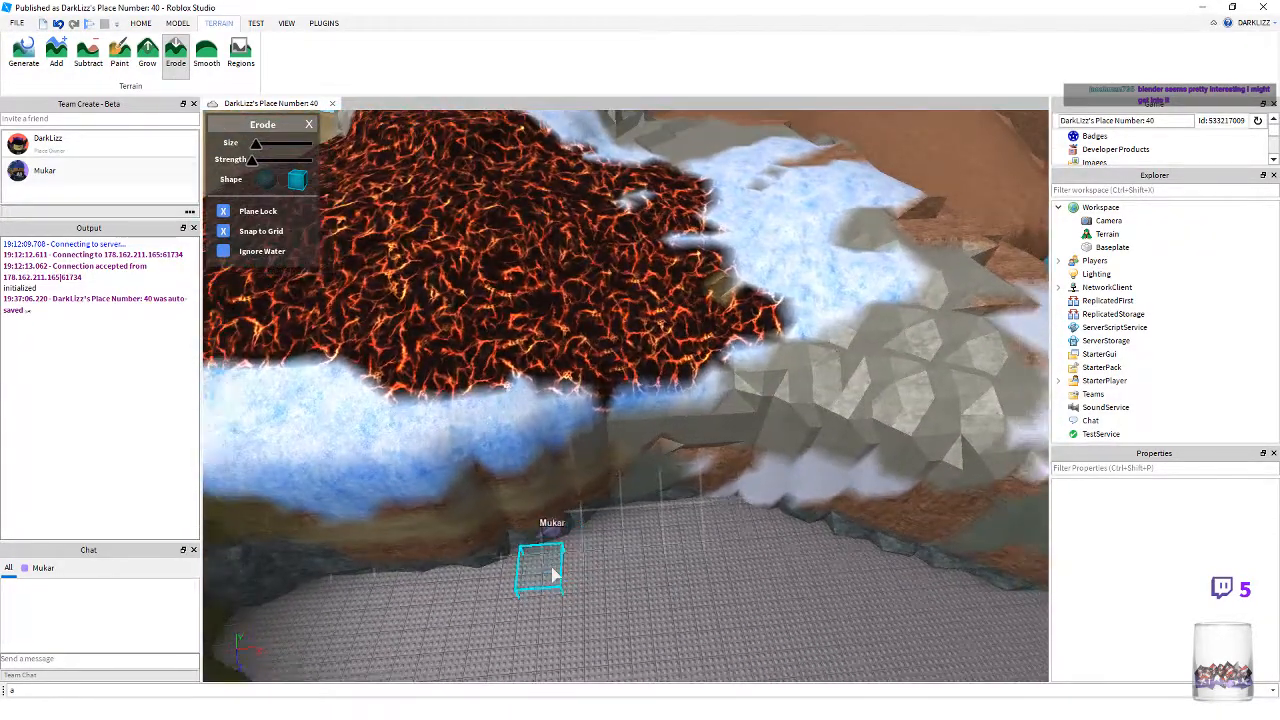
{"action": "key", "text": "w"}
{"action": "key", "text": "s"}
{"action": "right_click_drag", "start_coordinate": [554, 575], "coordinate": [554, 575]}
{"action": "key", "text": "d"}
{"action": "key", "text": "w"}
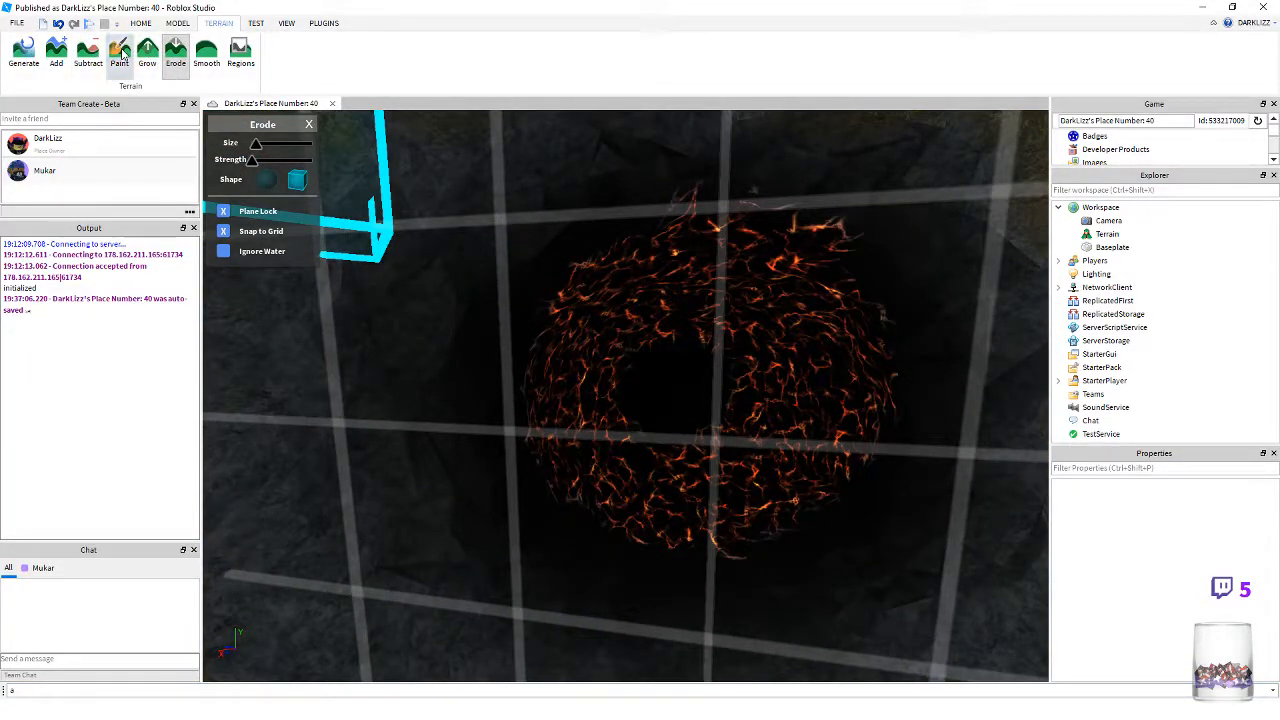
- Return to the Paint tool and inspect the glowing lava inside the hillside hole
{"action": "left_click", "coordinate": [119, 52]}
{"action": "key", "text": "w"}
{"action": "key", "text": "s"}
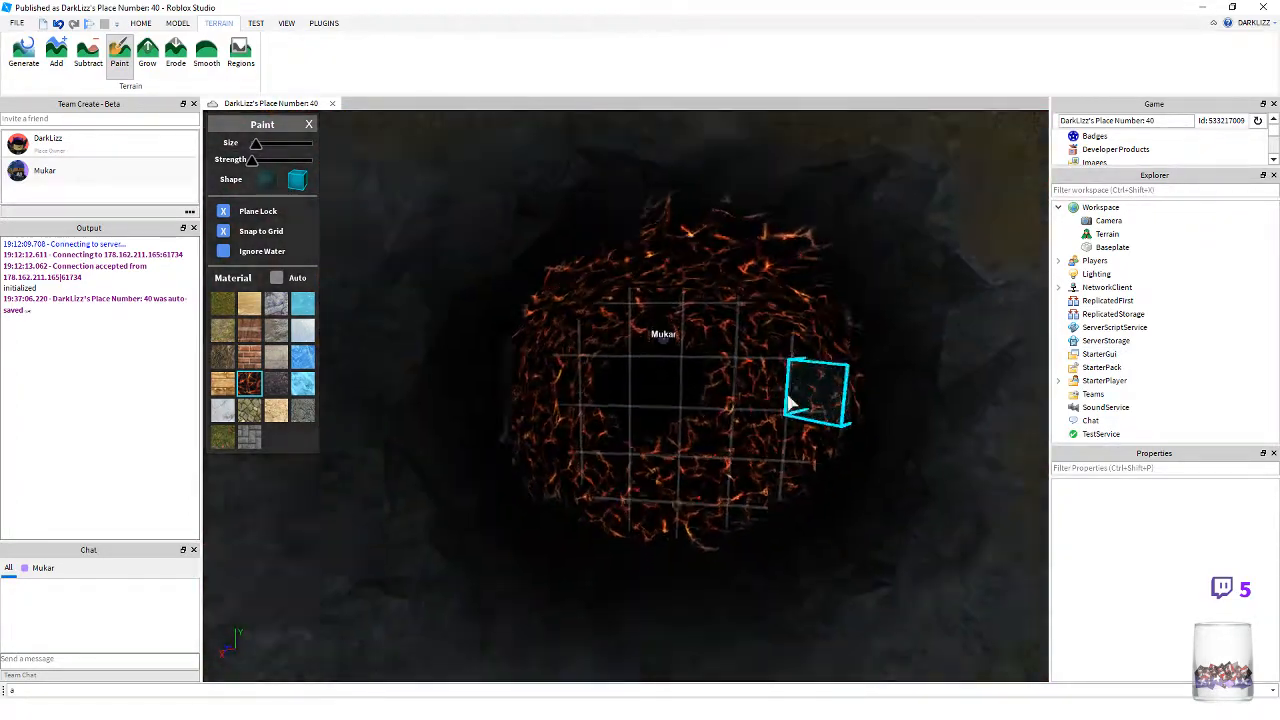
{"action": "key", "text": "s"}
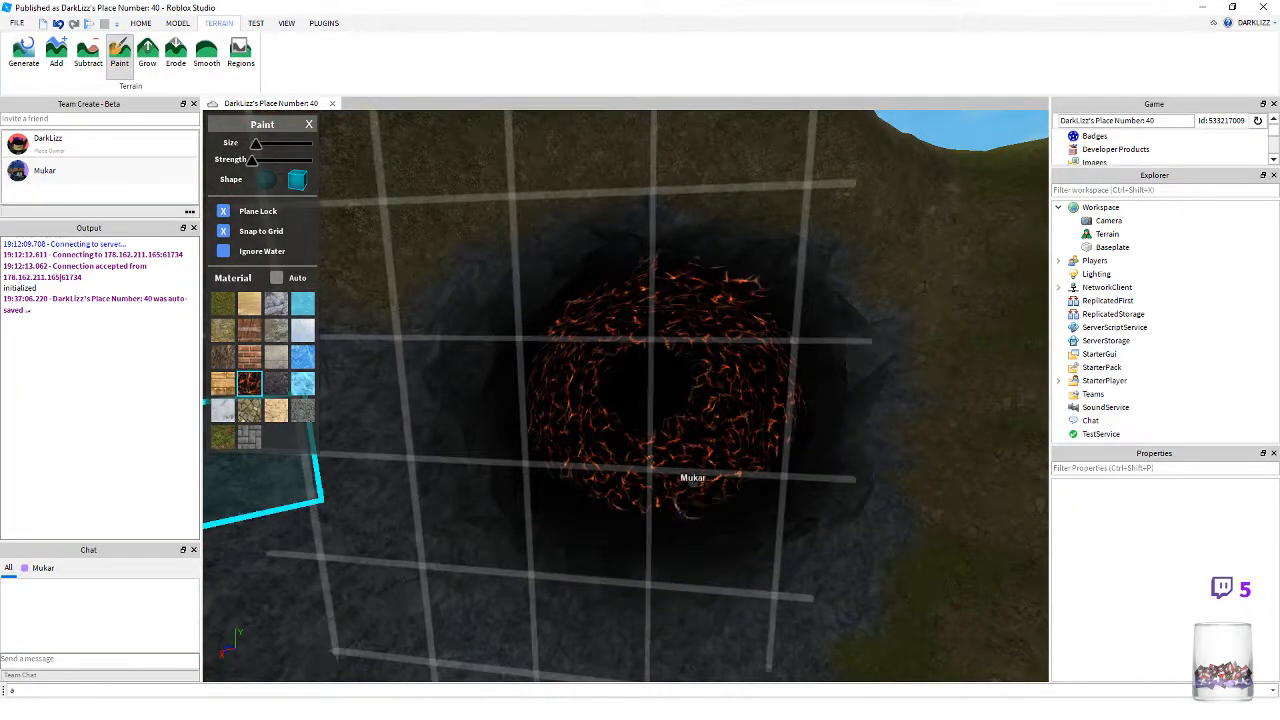
{"action": "key", "text": "s"}
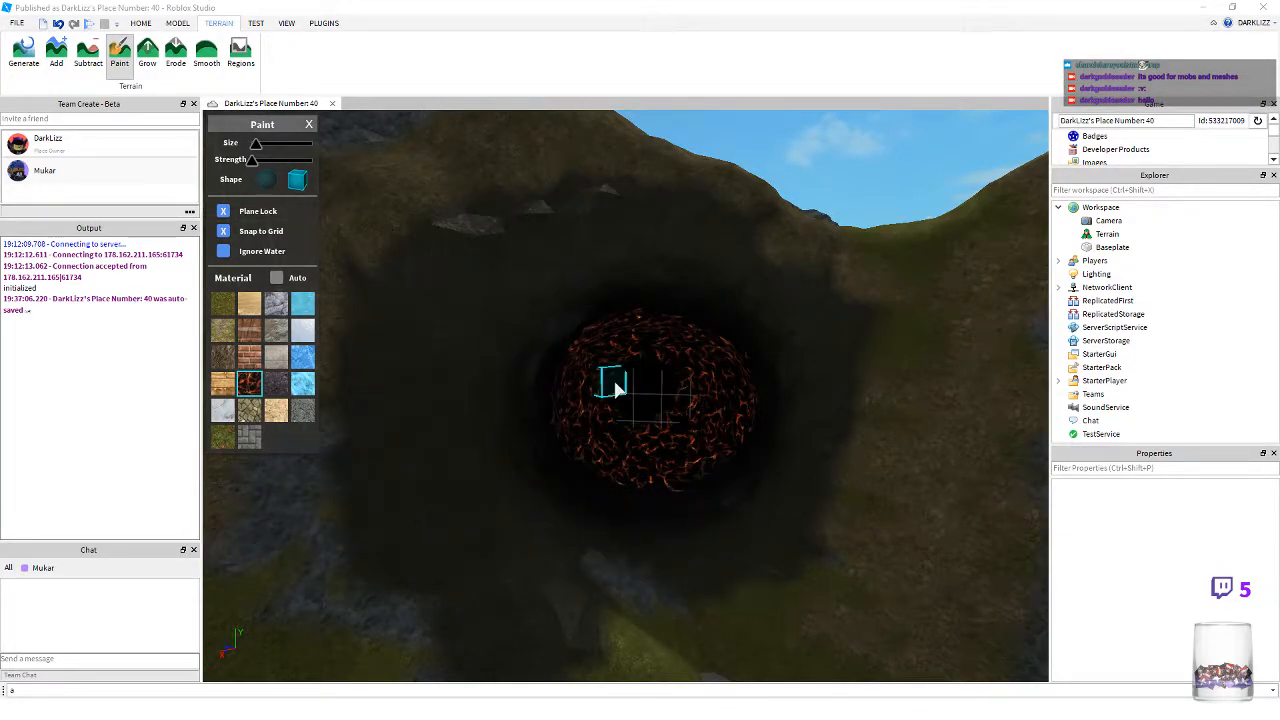
- Set the Paint material to basalt and paint a first stroke along the plateau edge below the lava
{"action": "left_click", "coordinate": [275, 385]}
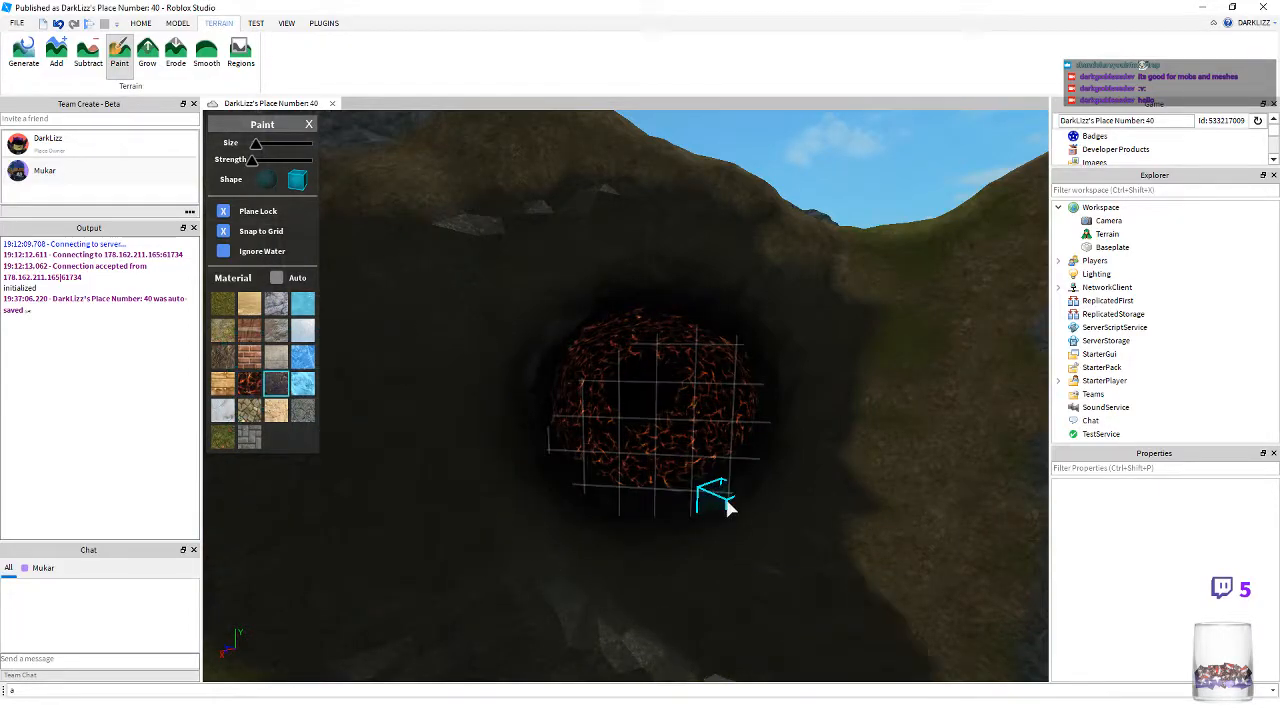
{"action": "scroll", "coordinate": [725, 505], "scroll_direction": "up", "scroll_amount": 5}
{"action": "scroll", "coordinate": [728, 508], "scroll_direction": "up", "scroll_amount": 3}
{"action": "right_click_drag", "start_coordinate": [728, 508], "coordinate": [731, 509]}
{"action": "mouse_move", "coordinate": [615, 532]}
{"action": "left_mouse_down"}
{"action": "mouse_move", "coordinate": [610, 541]}
{"action": "mouse_move", "coordinate": [720, 500]}
{"action": "left_mouse_up"}
{"action": "key", "text": "w"}
{"action": "key", "text": "a"}
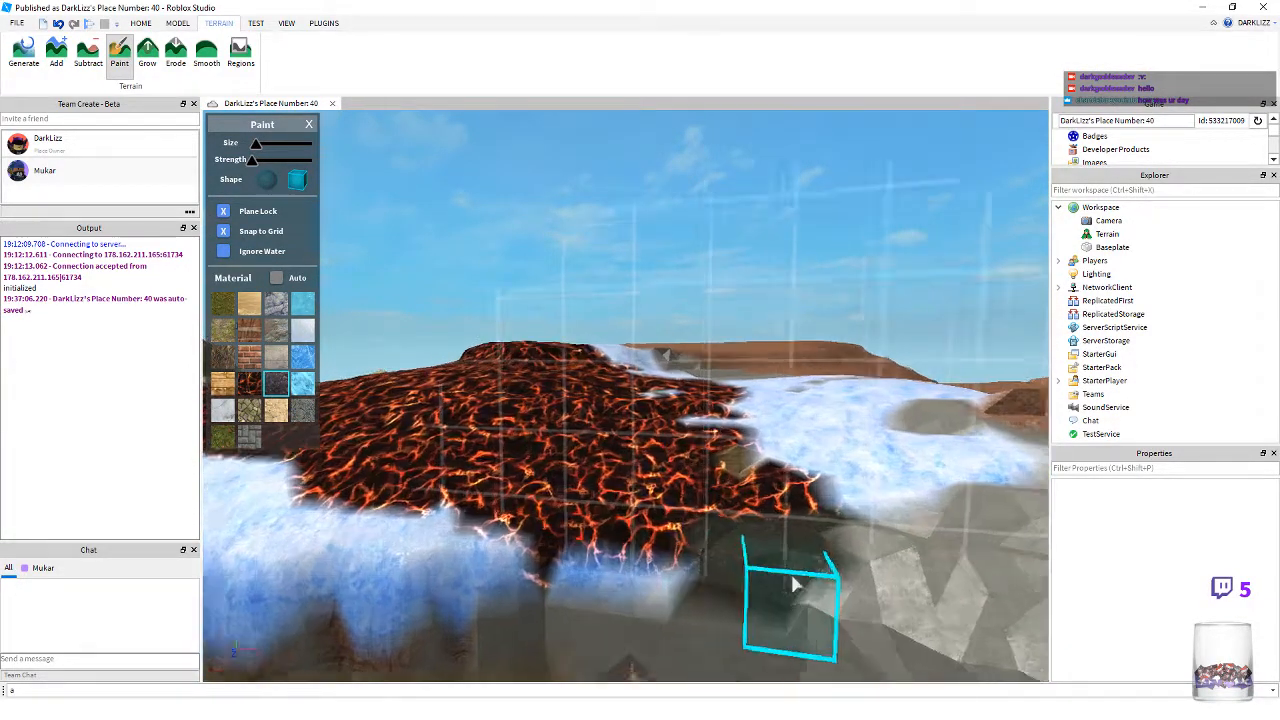
- Extend the basalt band across the glacier edge beneath the lava and view it from farther away
{"action": "left_click_drag", "start_coordinate": [735, 598], "coordinate": [366, 586]}
{"action": "key", "text": "s"}
{"action": "key", "text": "a"}
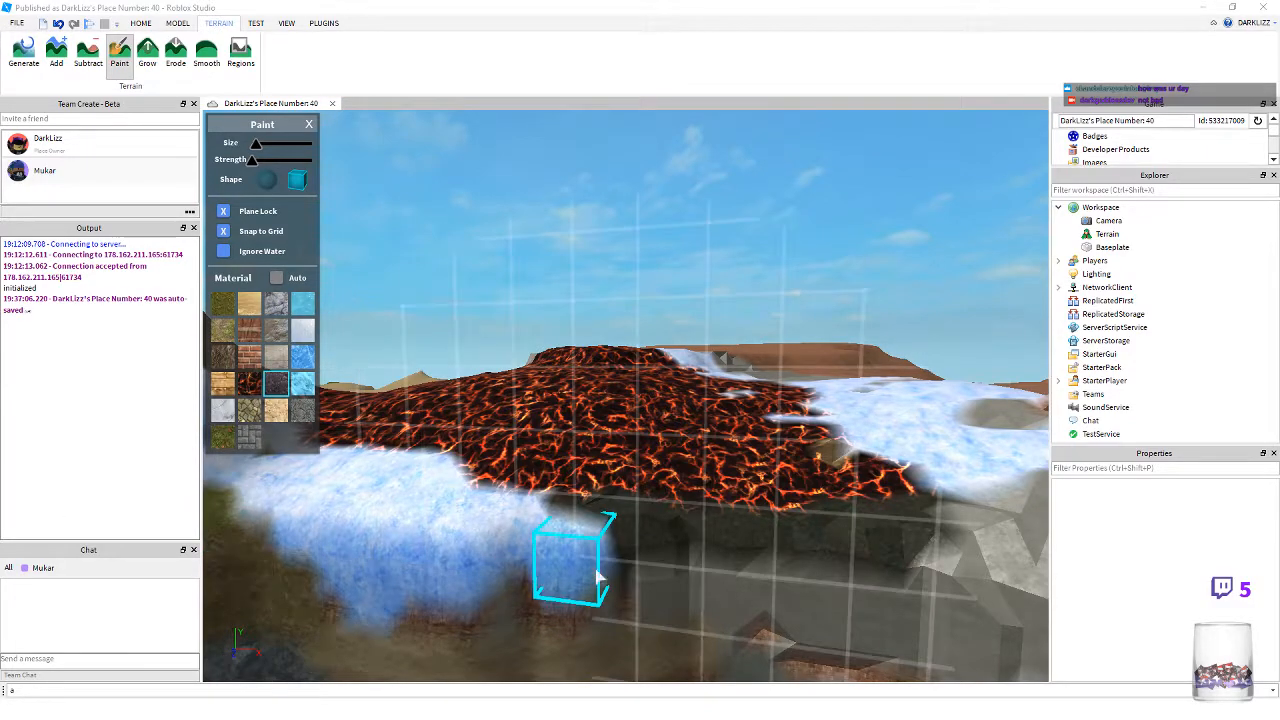
{"action": "left_click_drag", "start_coordinate": [563, 539], "coordinate": [457, 523]}
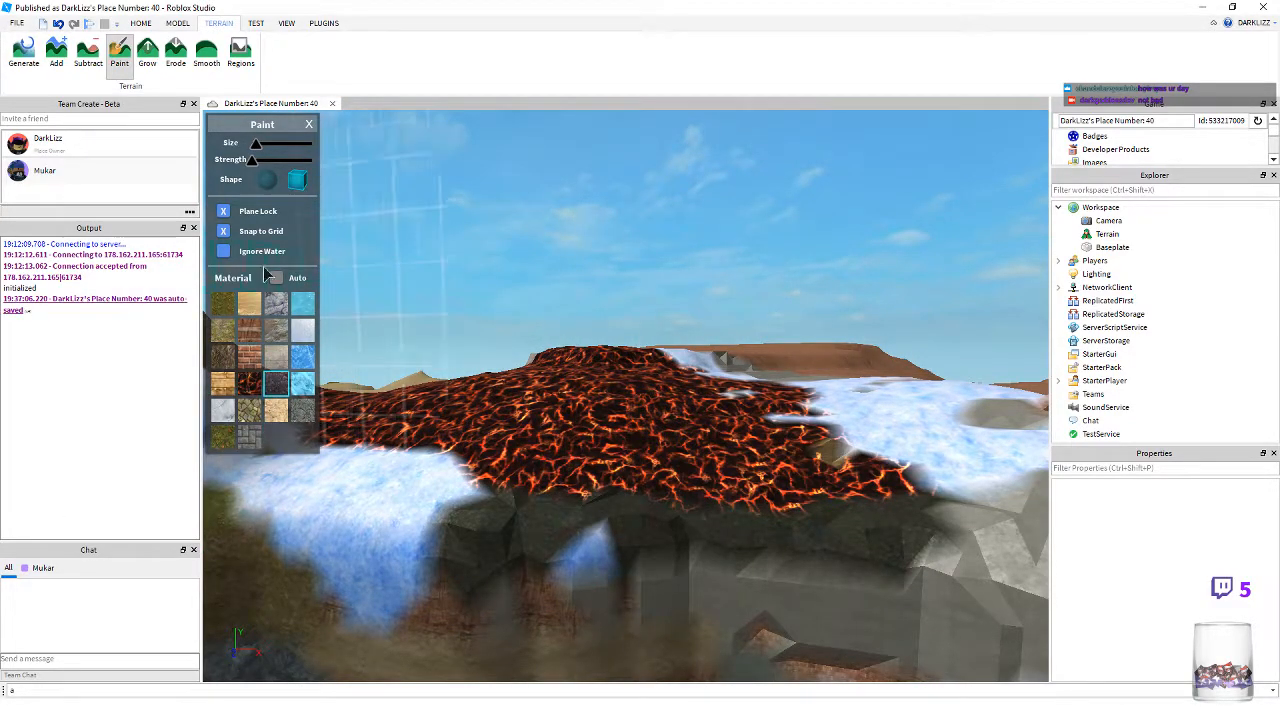
{"action": "key", "text": "s"}
{"action": "key", "text": "a"}
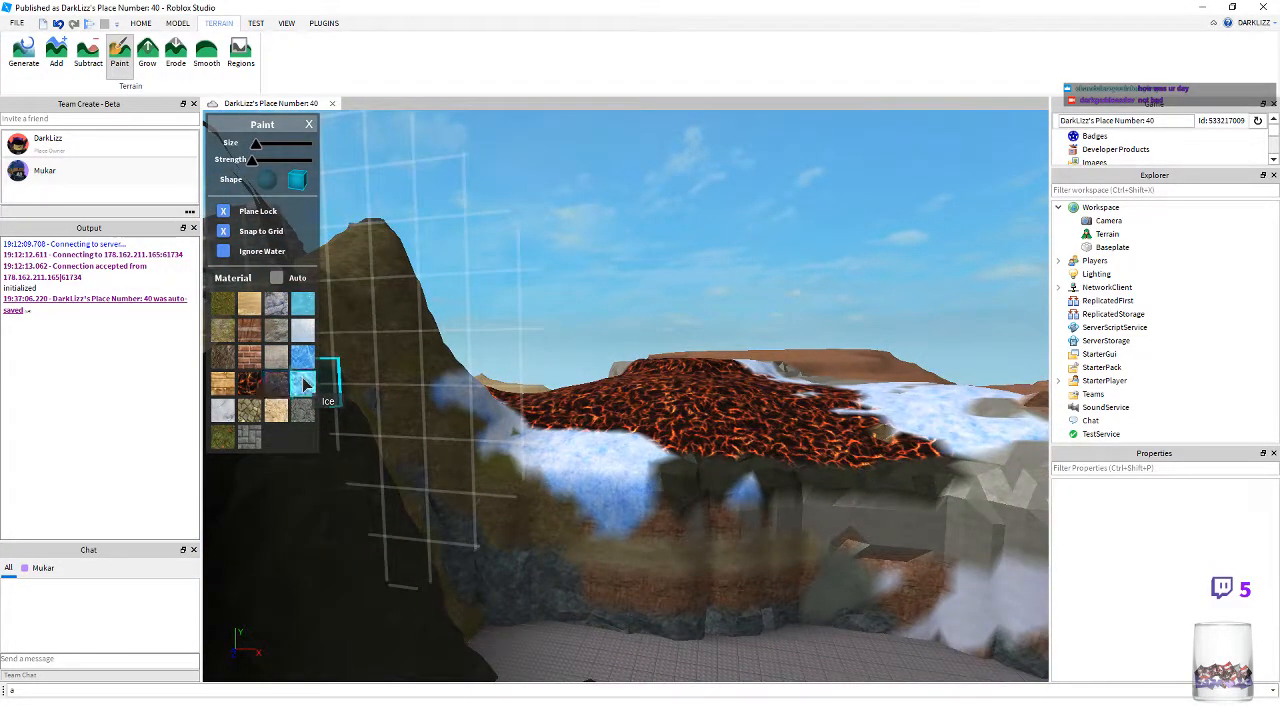
- Look over the lava field, the ice-covered mountain and the river valley beside it
{"action": "right_click_drag", "start_coordinate": [578, 297], "coordinate": [577, 296]}
{"action": "key", "text": "s"}
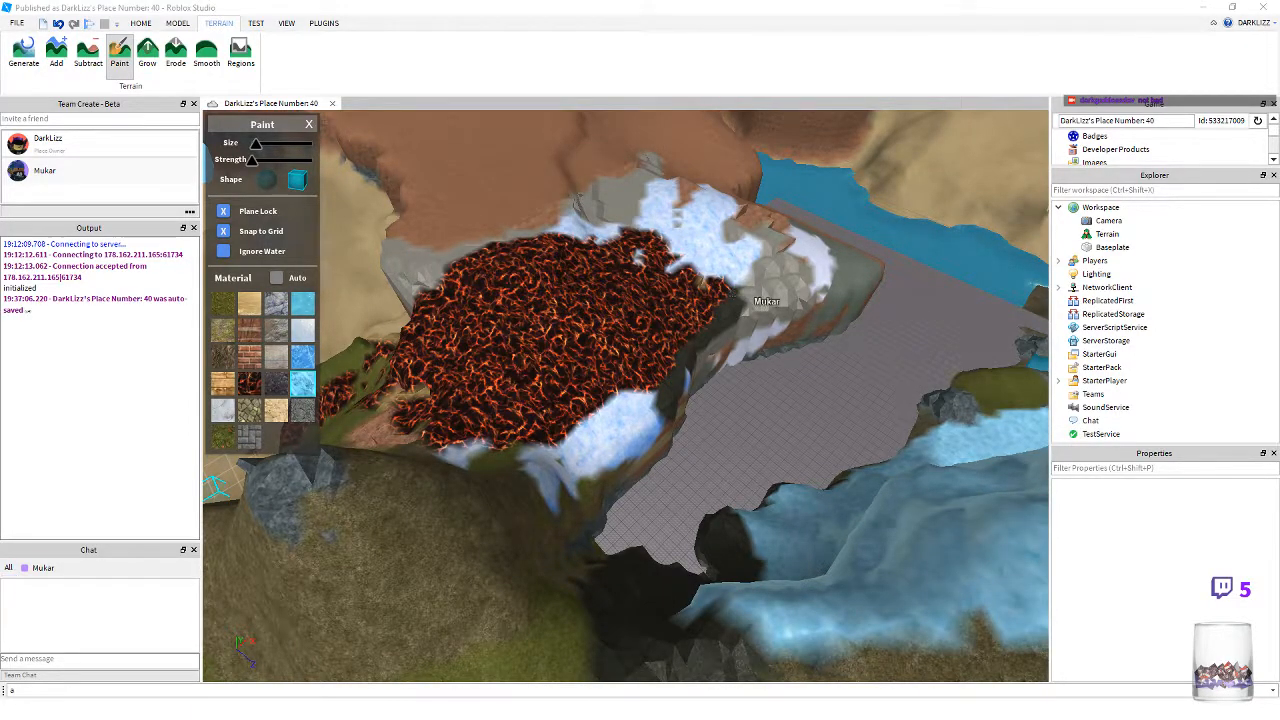
{"action": "right_click_drag", "start_coordinate": [702, 442], "coordinate": [705, 450]}
{"action": "key", "text": "w"}
{"action": "right_click_drag", "start_coordinate": [625, 436], "coordinate": [627, 461]}
{"action": "key", "text": "w"}
{"action": "key", "text": "a"}
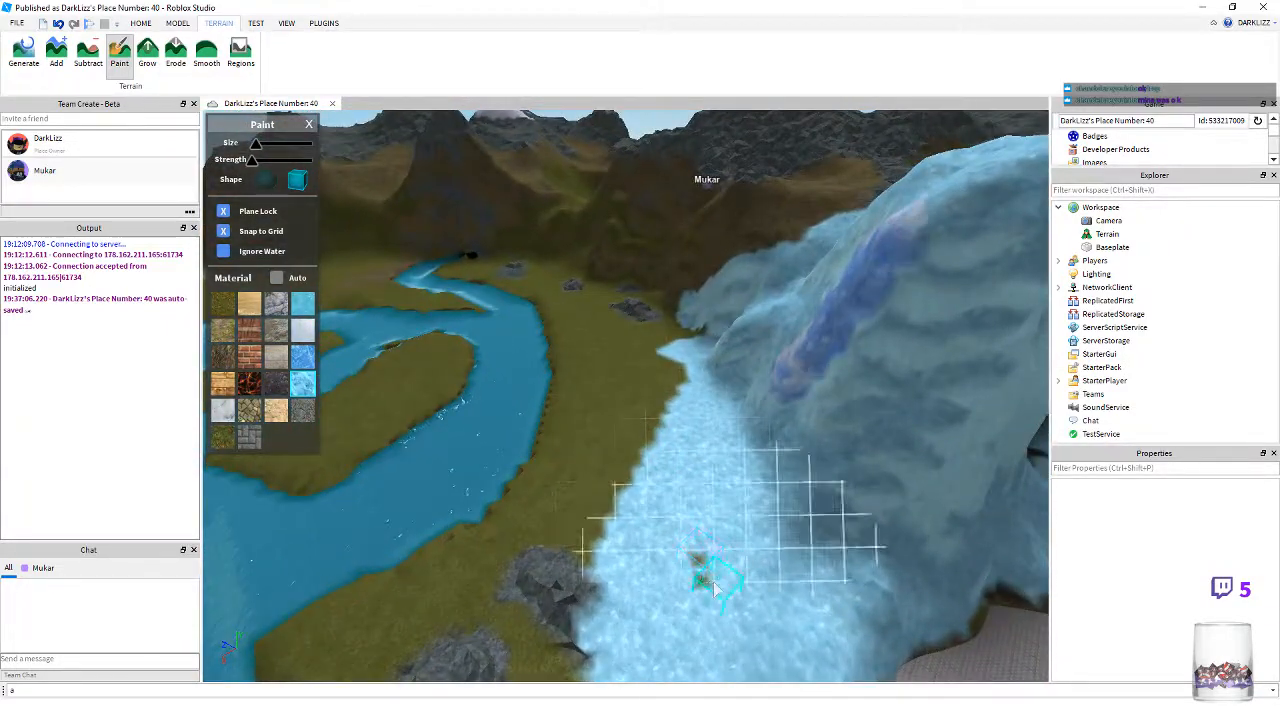
{"action": "right_click_drag", "start_coordinate": [687, 503], "coordinate": [686, 505]}
{"action": "key", "text": "a"}
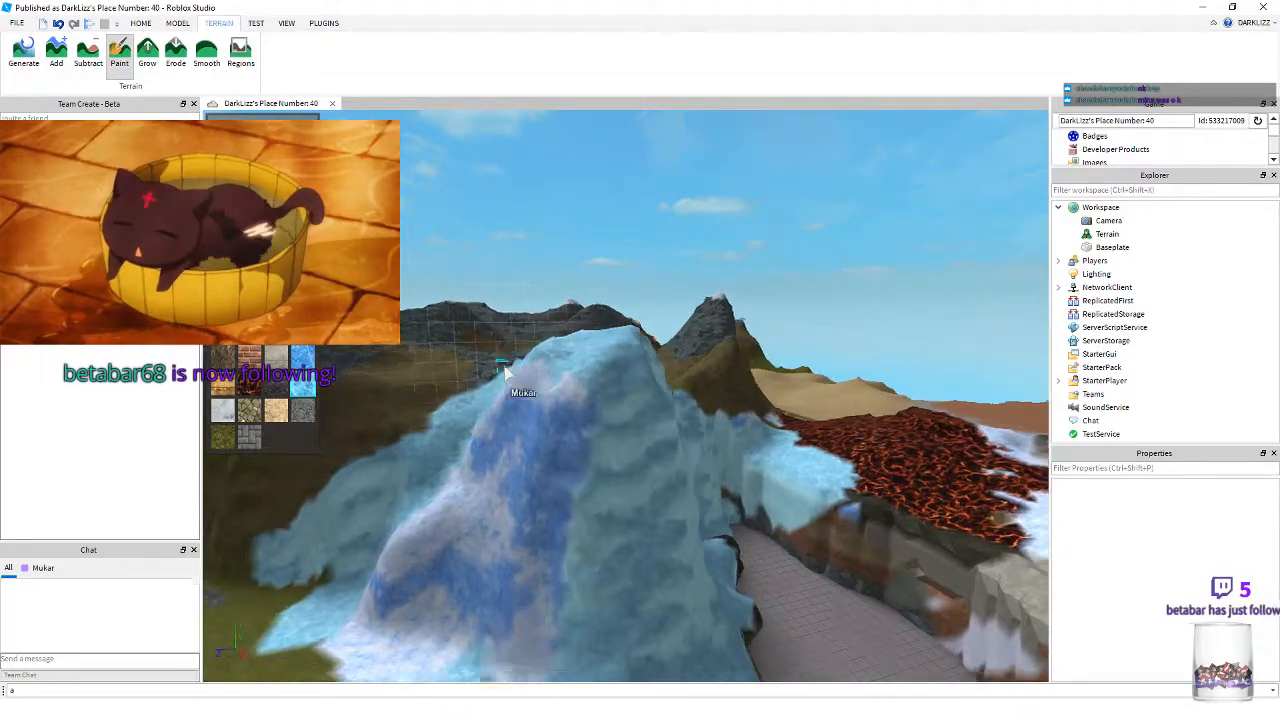
- Paint Glacier patches across the steep face of the ice mountain
{"action": "right_click_drag", "start_coordinate": [502, 376], "coordinate": [498, 375]}
{"action": "key", "text": "a"}
{"action": "mouse_move", "coordinate": [498, 375]}
{"action": "left_mouse_down"}
{"action": "mouse_move", "coordinate": [648, 314]}
{"action": "mouse_move", "coordinate": [468, 455]}
{"action": "left_mouse_up"}
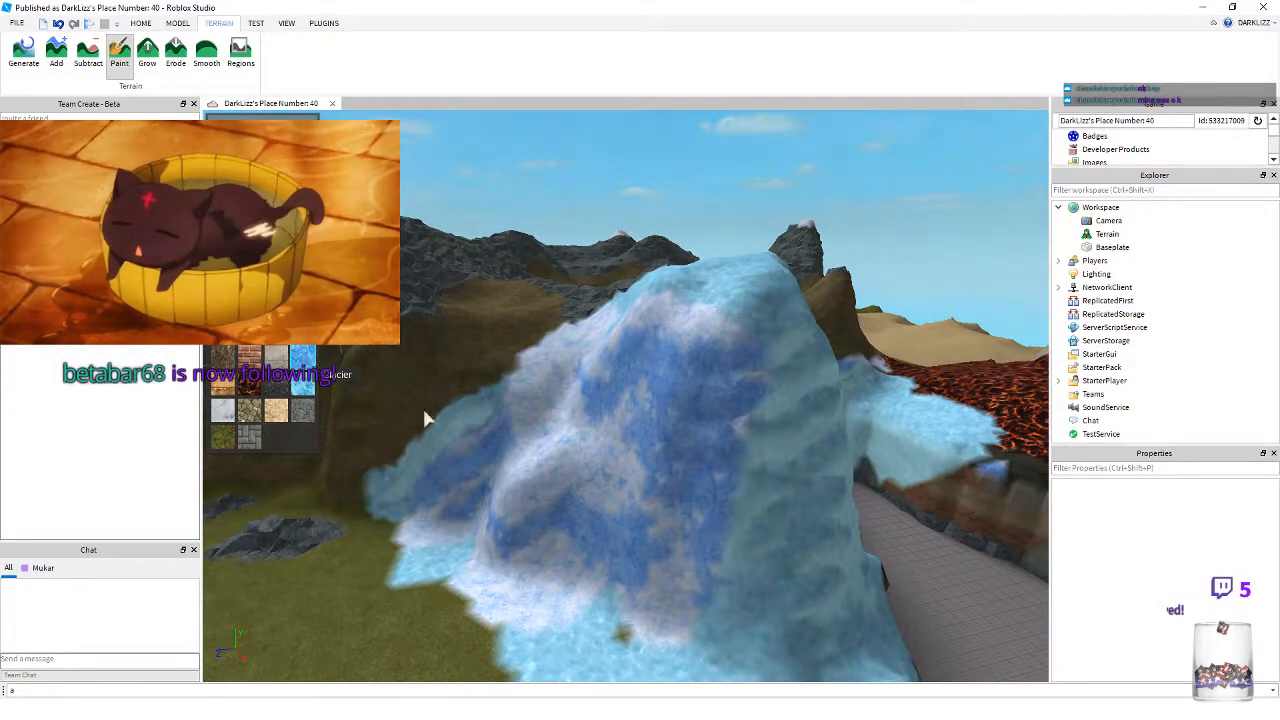
{"action": "key", "text": "s"}
{"action": "key", "text": "d"}
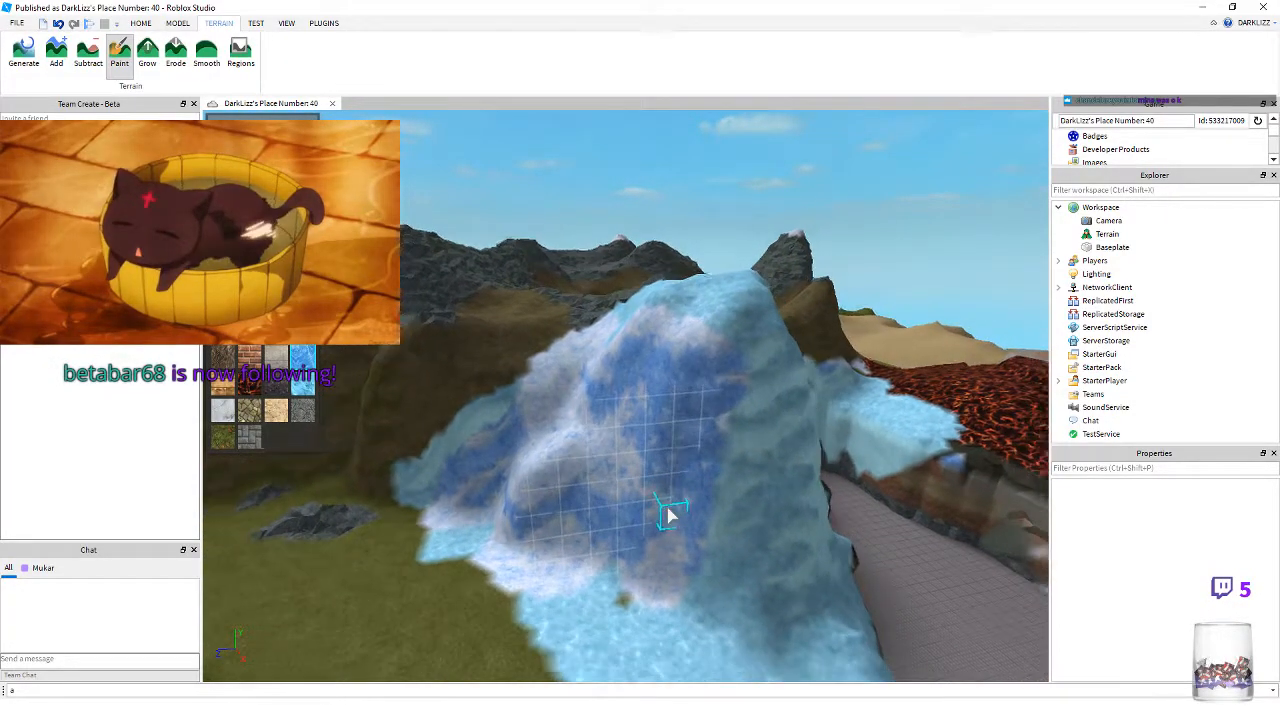
{"action": "key", "text": "w"}
{"action": "left_click_drag", "start_coordinate": [668, 480], "coordinate": [757, 417]}
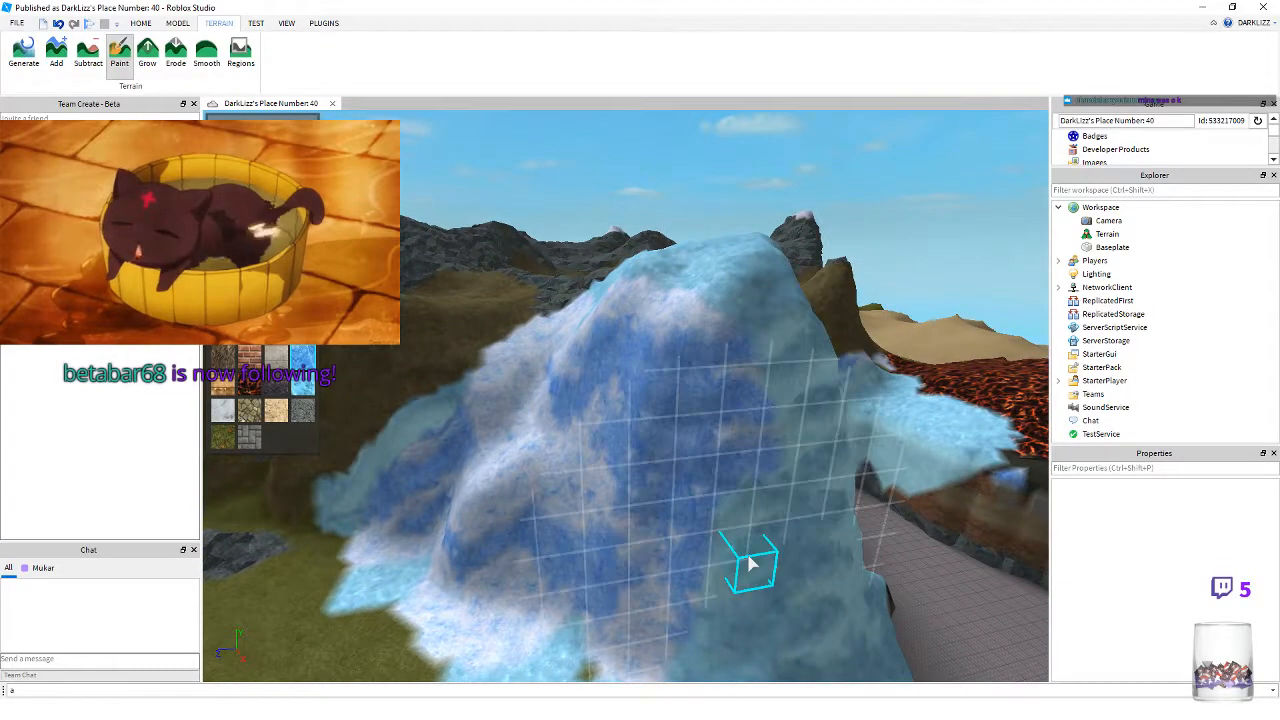
{"action": "key", "text": "s"}
{"action": "key", "text": "a"}
{"action": "right_click_drag", "start_coordinate": [611, 638], "coordinate": [635, 579]}
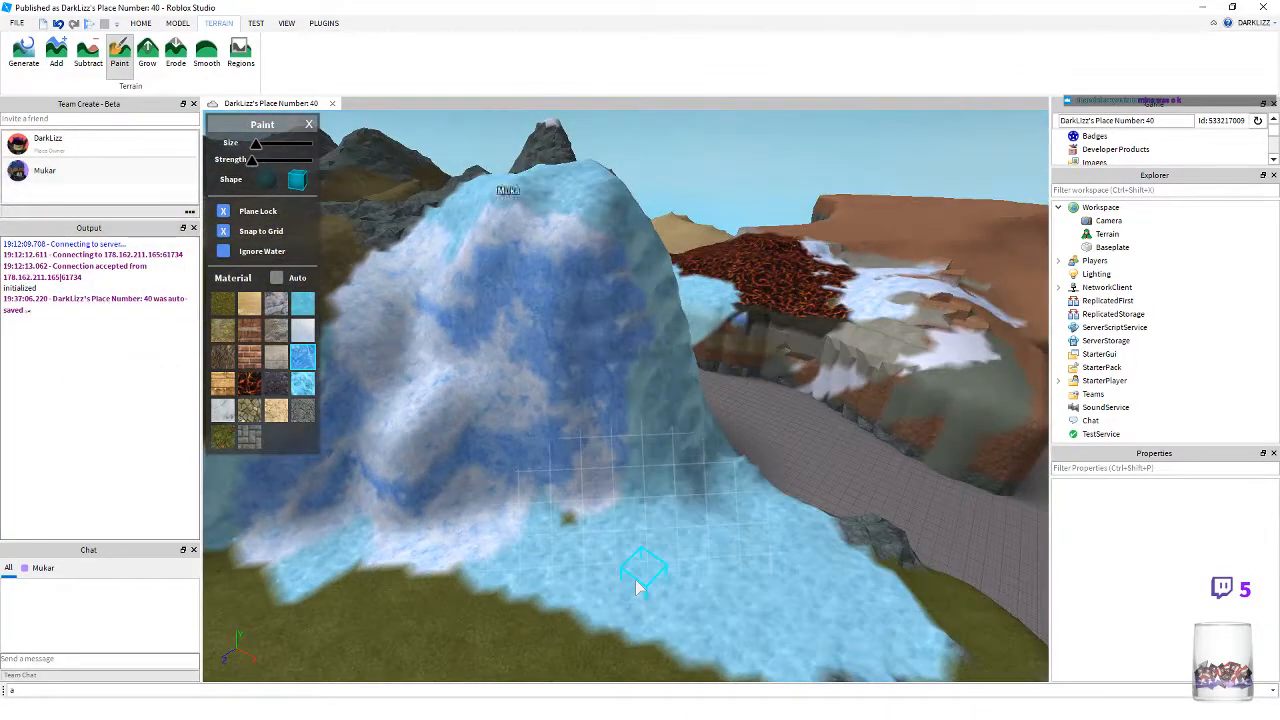
- Paint Snow streaks over the Glacier-covered face of the ice mountain
{"action": "key", "text": "d"}
{"action": "left_click", "coordinate": [307, 331]}
{"action": "left_click_drag", "start_coordinate": [543, 352], "coordinate": [511, 437]}
{"action": "key", "text": "a"}
{"action": "key", "text": "w"}
{"action": "right_click_drag", "start_coordinate": [637, 431], "coordinate": [637, 431]}
{"action": "key", "text": "w"}
{"action": "key", "text": "s"}
{"action": "key", "text": "a"}
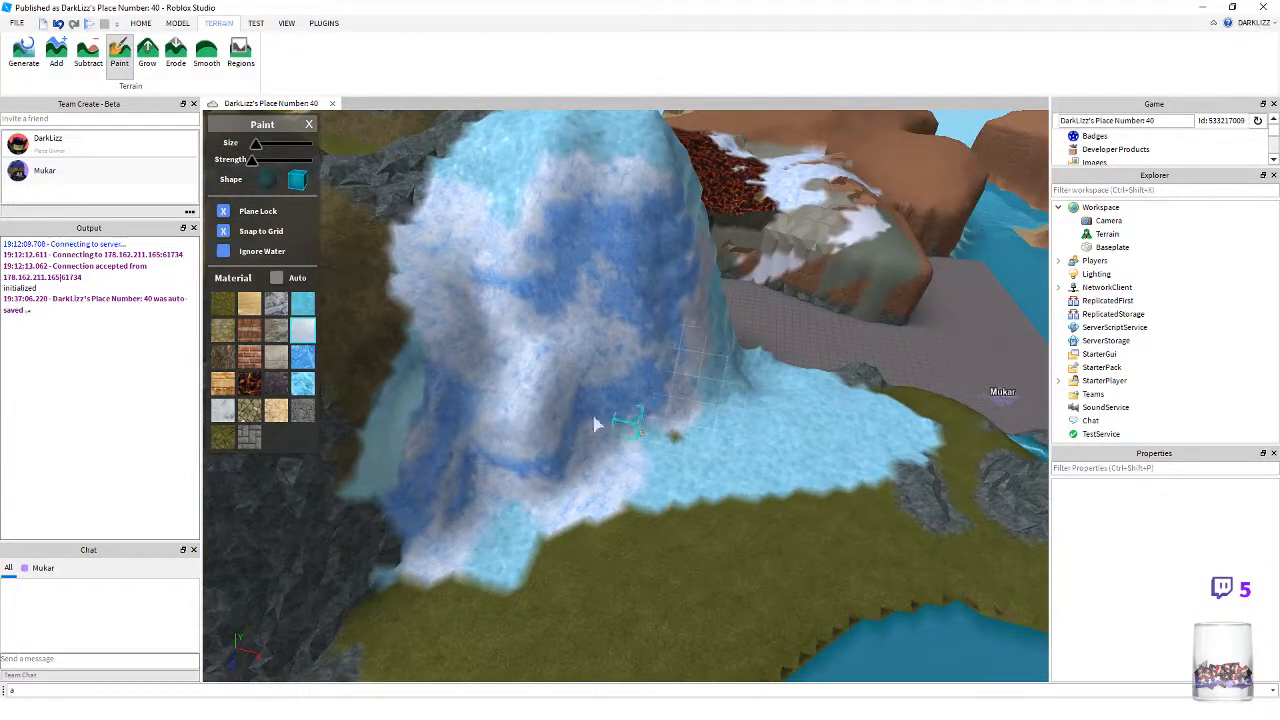
- Examine the rocky hillside and river valley around the ice mountain
{"action": "key", "text": "s"}
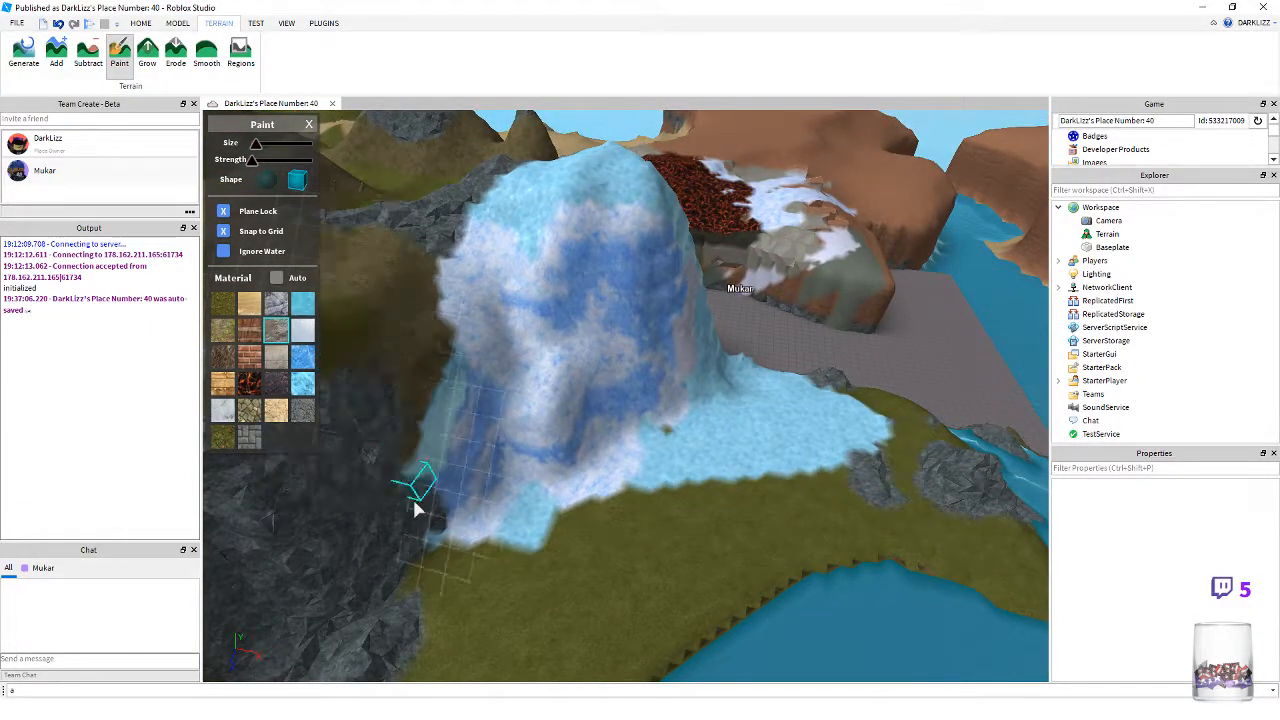
{"action": "right_click_drag", "start_coordinate": [620, 550], "coordinate": [615, 527]}
{"action": "key", "text": "s"}
{"action": "key", "text": "a"}
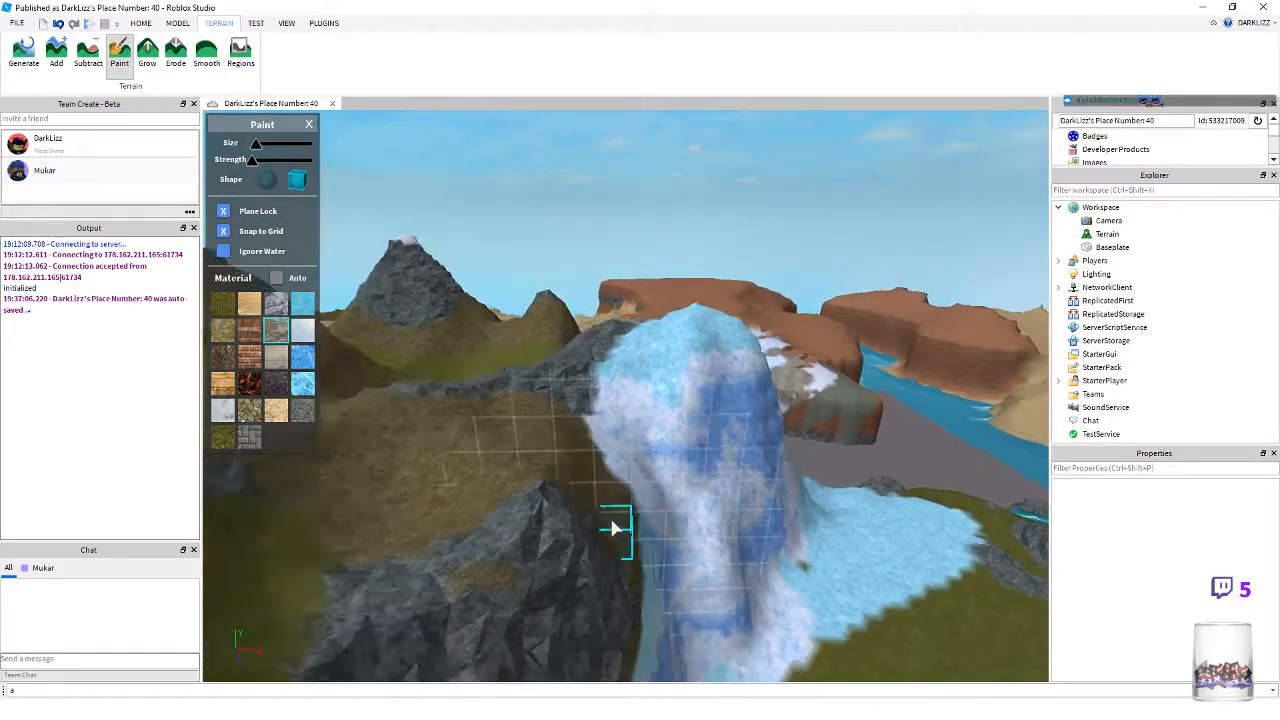
{"action": "right_click_drag", "start_coordinate": [543, 551], "coordinate": [585, 549]}
{"action": "key", "text": "a"}
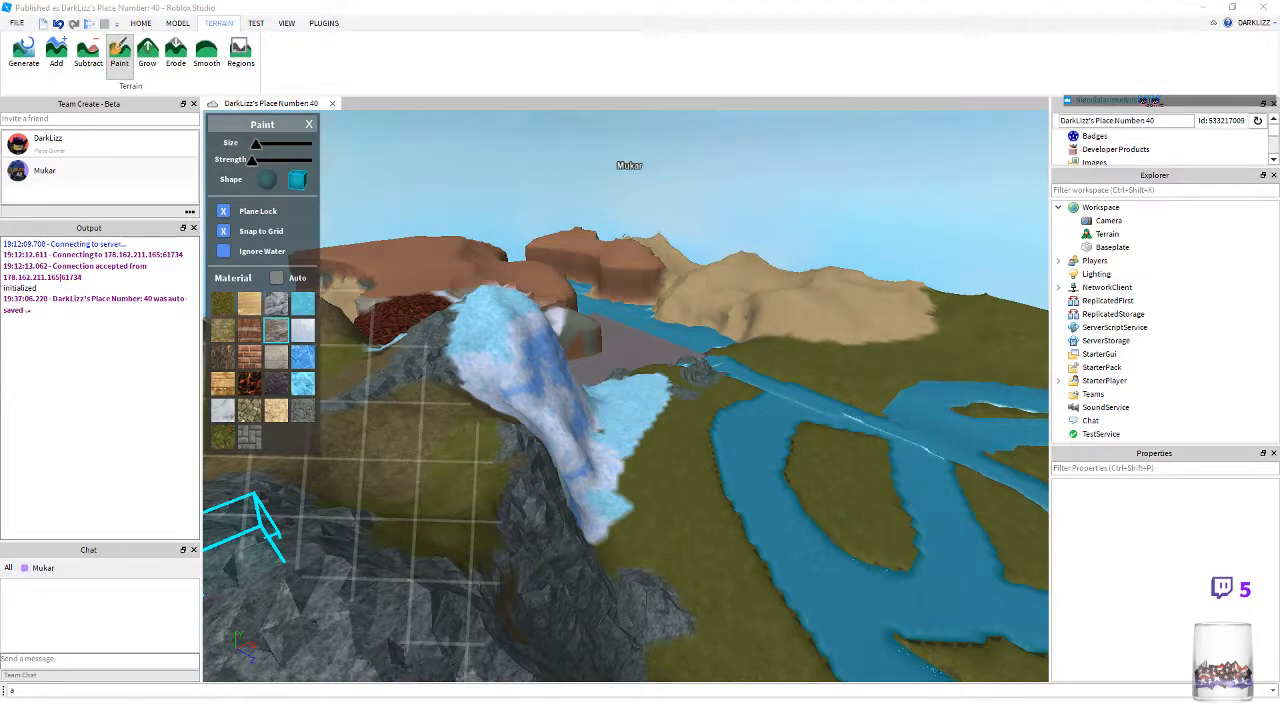
{"action": "right_click_drag", "start_coordinate": [723, 497], "coordinate": [691, 486]}
{"action": "key", "text": "a"}
{"action": "key", "text": "w"}
{"action": "right_click_drag", "start_coordinate": [608, 486], "coordinate": [619, 482]}
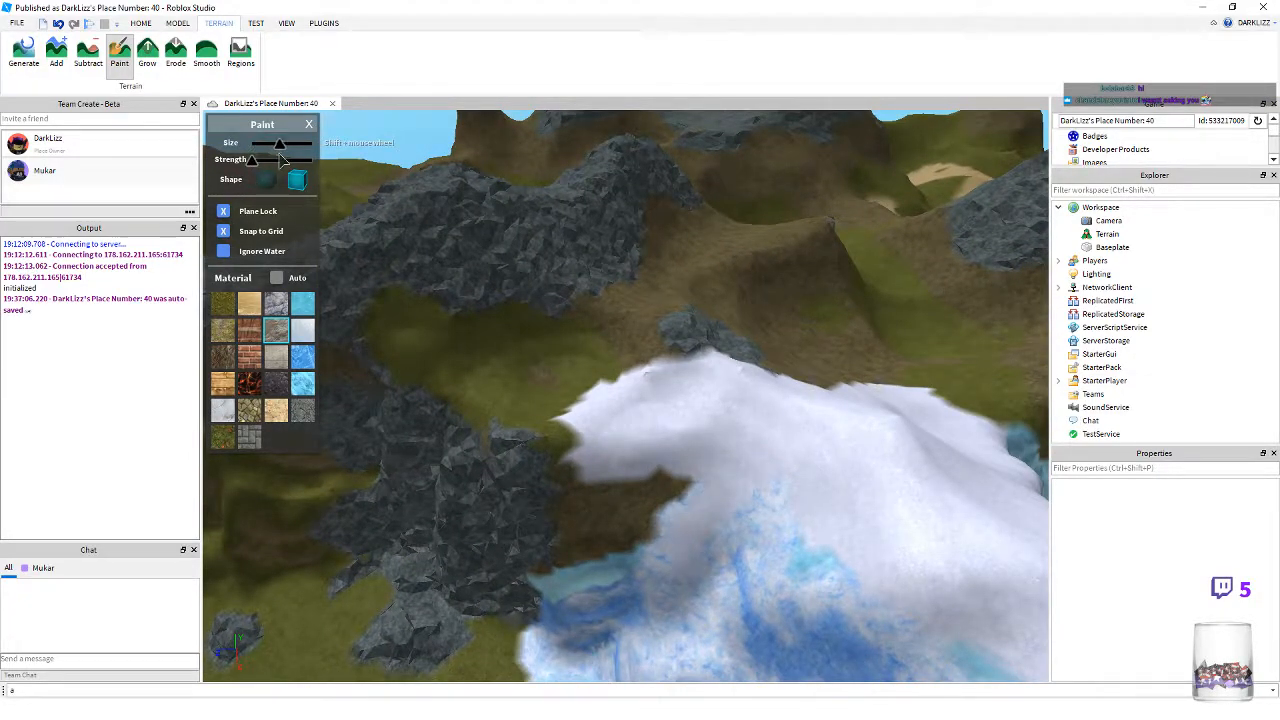
- Try painting Water on the snow-covered peak and undo the stroke
{"action": "right_click_drag", "start_coordinate": [549, 337], "coordinate": [549, 337]}
{"action": "scroll", "coordinate": [549, 337], "scroll_direction": "up", "scroll_amount": 5}
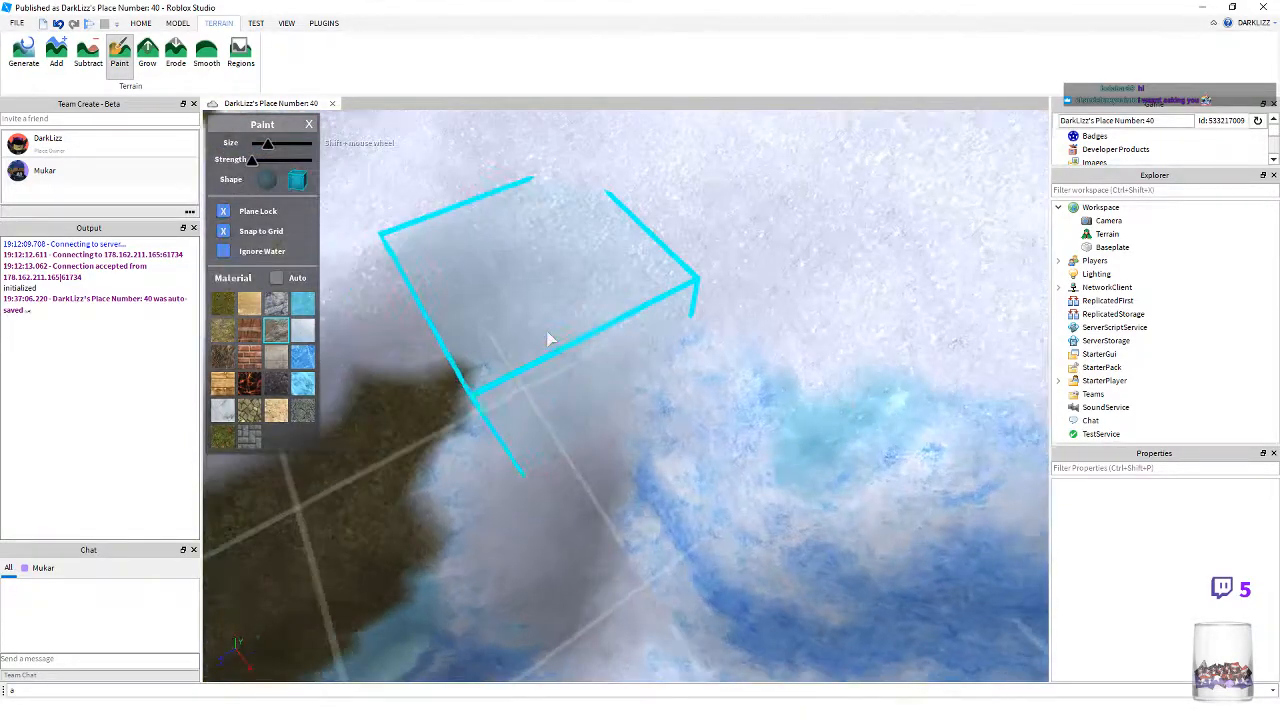
{"action": "scroll", "coordinate": [551, 338], "scroll_direction": "down", "scroll_amount": 2}
{"action": "scroll", "coordinate": [619, 420], "scroll_direction": "down", "scroll_amount": 2}
{"action": "left_click", "coordinate": [302, 303]}
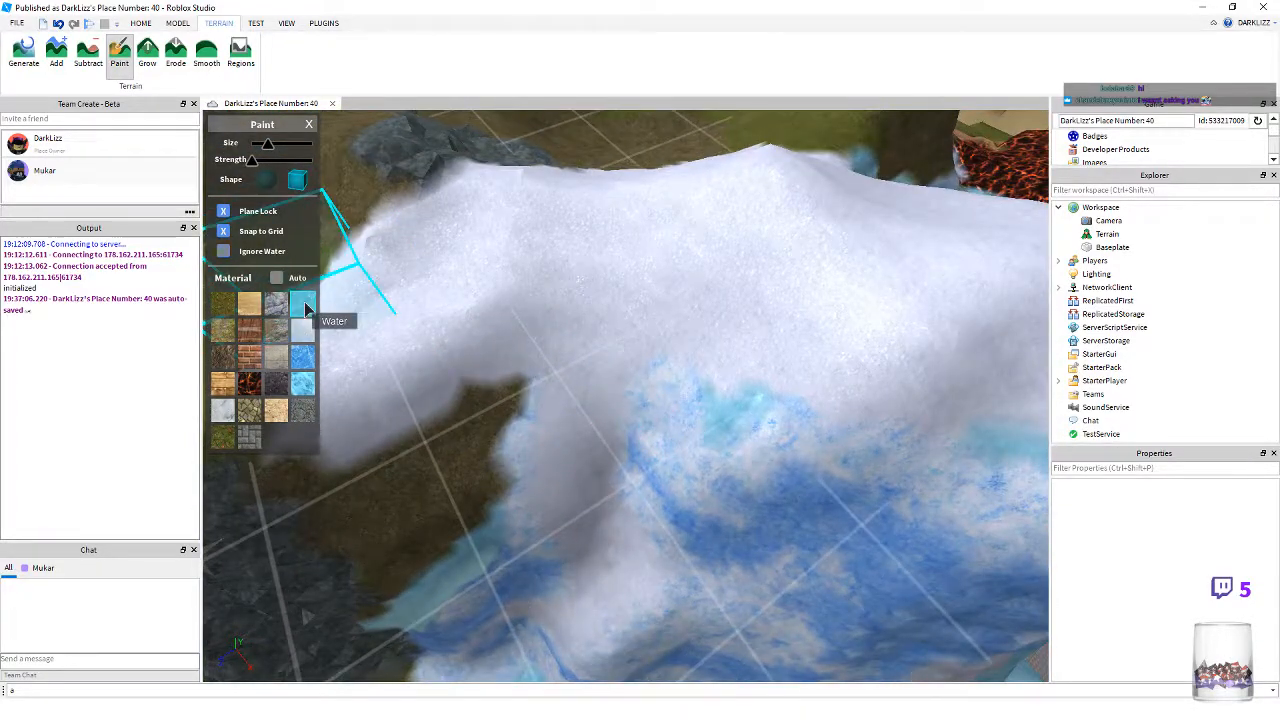
{"action": "mouse_move", "coordinate": [614, 329]}
{"action": "left_mouse_down"}
{"action": "mouse_move", "coordinate": [669, 380]}
{"action": "mouse_move", "coordinate": [600, 441]}
{"action": "left_mouse_up"}
{"action": "key", "text": "ctrl+z"}
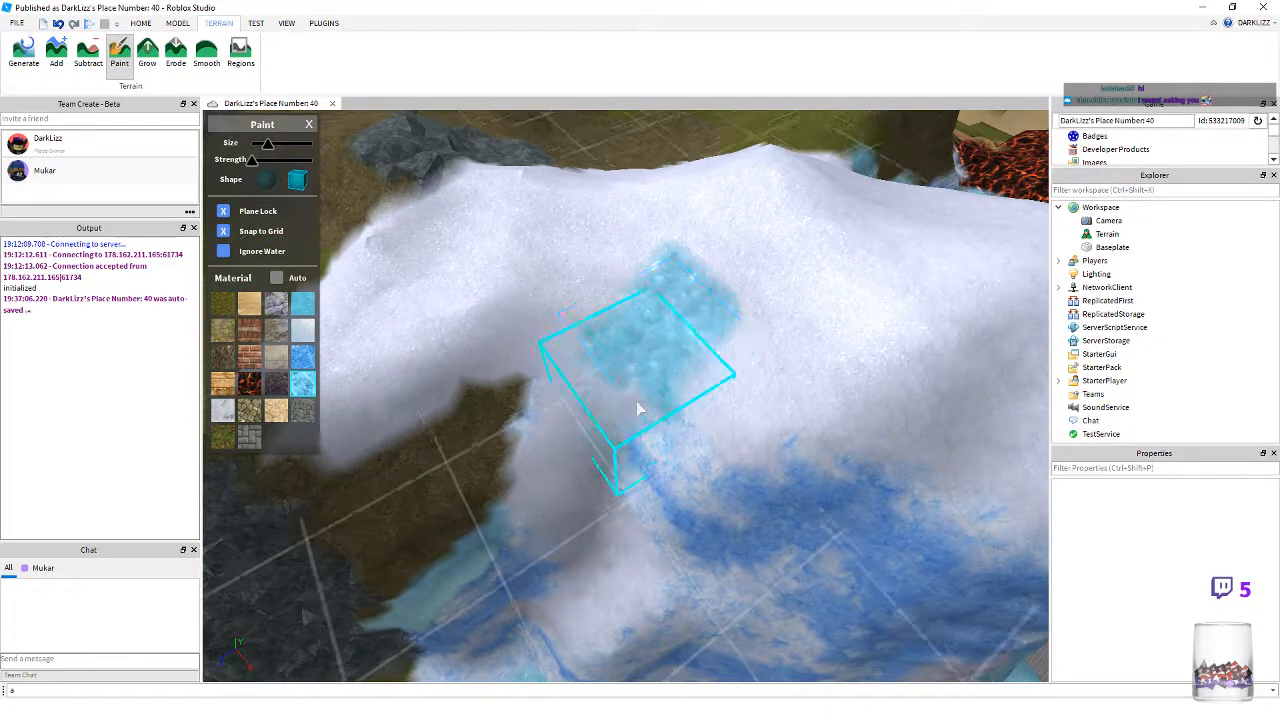
- Paint a Glacier patch into the snow just below the mountain's ridge
{"action": "left_click", "coordinate": [304, 359]}
{"action": "mouse_move", "coordinate": [712, 390]}
{"action": "left_mouse_down"}
{"action": "mouse_move", "coordinate": [734, 415]}
{"action": "mouse_move", "coordinate": [903, 387]}
{"action": "left_mouse_up"}
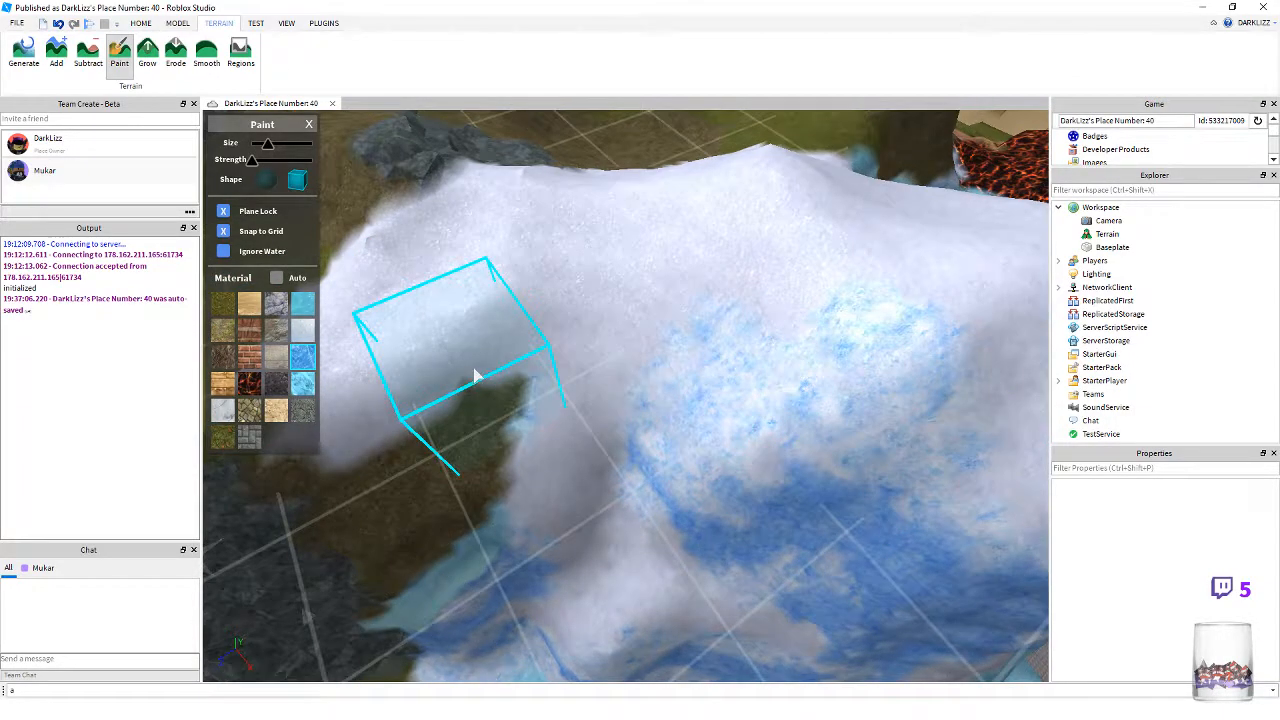
{"action": "scroll", "coordinate": [474, 372], "scroll_direction": "down", "scroll_amount": 2}
- Paint Snow over the upper slope and the bare ground beside the mountain
{"action": "left_click", "coordinate": [308, 336]}
{"action": "left_click", "coordinate": [908, 443]}
{"action": "scroll", "coordinate": [734, 500], "scroll_direction": "down", "scroll_amount": 3}
{"action": "mouse_move", "coordinate": [589, 441]}
{"action": "left_mouse_down"}
{"action": "mouse_move", "coordinate": [523, 420]}
{"action": "mouse_move", "coordinate": [549, 400]}
{"action": "mouse_move", "coordinate": [480, 425]}
{"action": "left_mouse_up"}
- Reduce the brush size and paint more Snow along the mountain's side and foot
{"action": "mouse_move", "coordinate": [663, 523]}
{"action": "right_mouse_down"}
{"action": "mouse_move", "coordinate": [702, 545]}
{"action": "mouse_move", "coordinate": [699, 533]}
{"action": "right_mouse_up"}
{"action": "scroll", "coordinate": [702, 545], "scroll_direction": "up", "scroll_amount": 4}
{"action": "scroll", "coordinate": [699, 531], "scroll_direction": "down", "scroll_amount": 2}
{"action": "scroll", "coordinate": [503, 341], "scroll_direction": "down", "scroll_amount": 1, "text": "shift"}
{"action": "right_click_drag", "start_coordinate": [529, 357], "coordinate": [531, 354]}
{"action": "scroll", "coordinate": [640, 366], "scroll_direction": "up", "scroll_amount": 1}
{"action": "right_click_drag", "start_coordinate": [702, 390], "coordinate": [675, 343]}
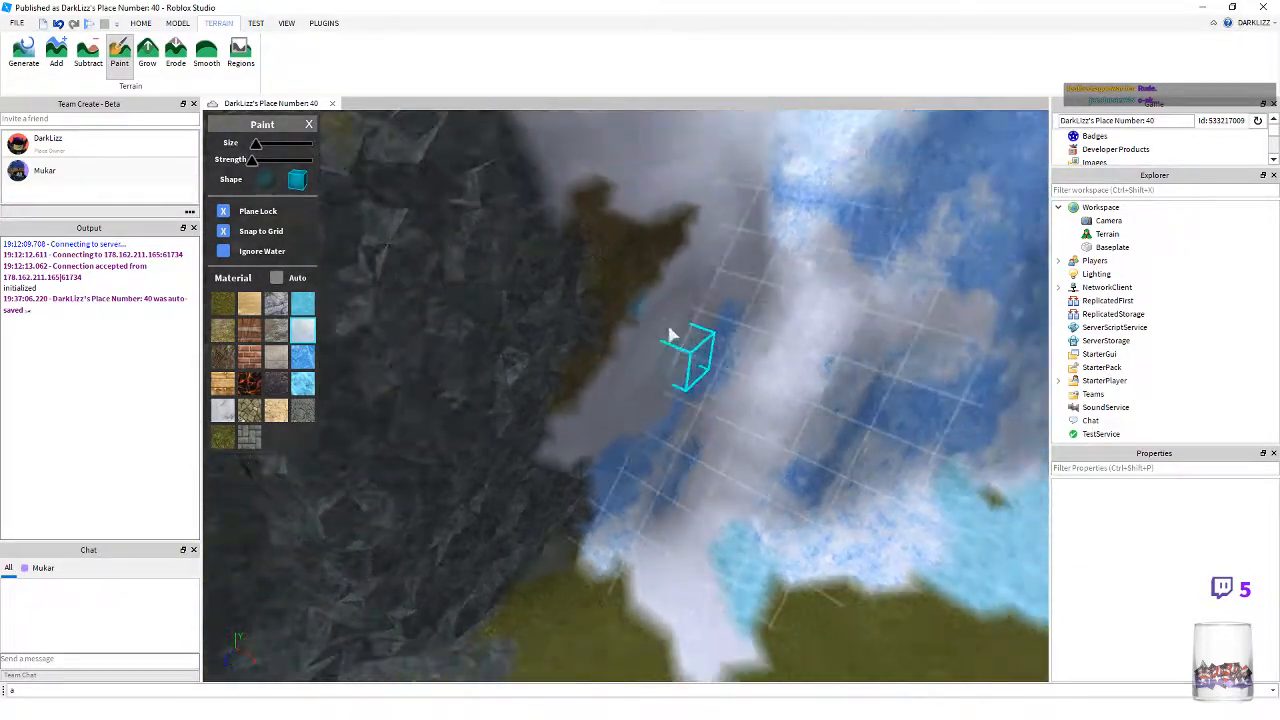
{"action": "scroll", "coordinate": [675, 343], "scroll_direction": "down", "scroll_amount": 1}
{"action": "right_click_drag", "start_coordinate": [677, 409], "coordinate": [680, 409]}
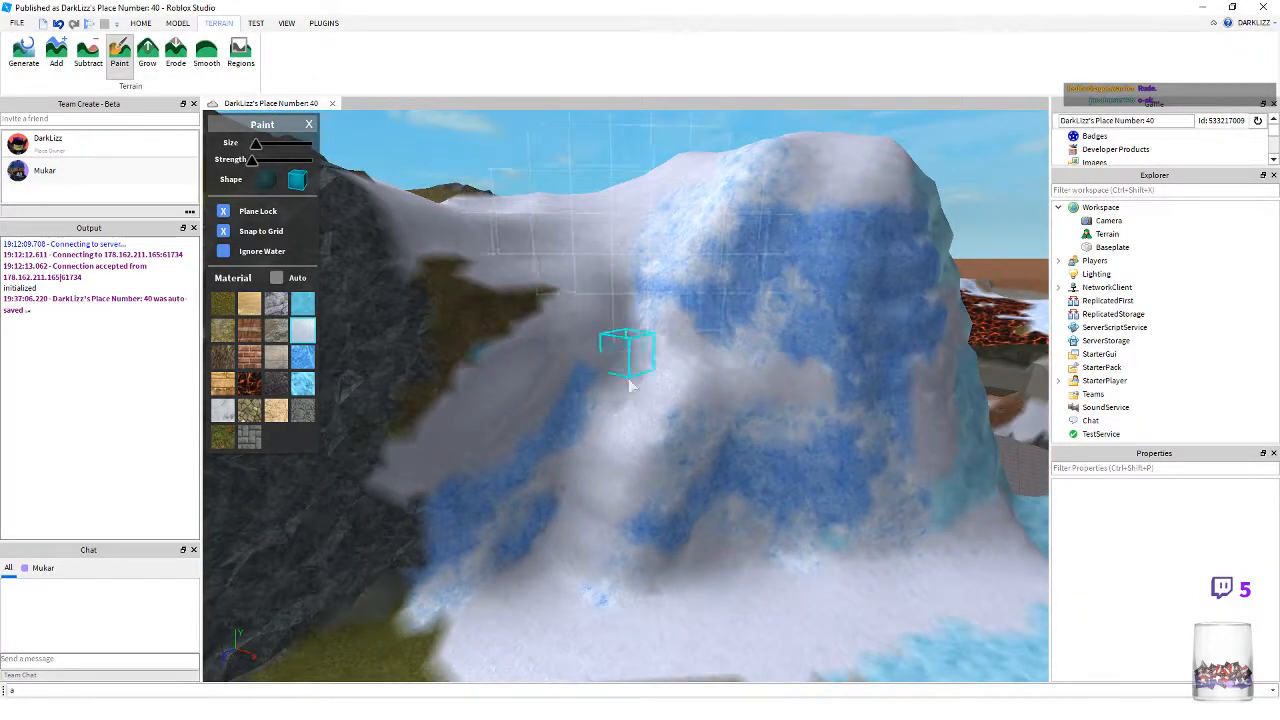
- Inspect the ice mountain's side with the cave opening and its foot from several angles
{"action": "right_click_drag", "start_coordinate": [573, 548], "coordinate": [573, 546]}
{"action": "scroll", "coordinate": [622, 410], "scroll_direction": "down", "scroll_amount": 1}
{"action": "right_click_drag", "start_coordinate": [645, 403], "coordinate": [645, 404]}
{"action": "key", "text": "w"}
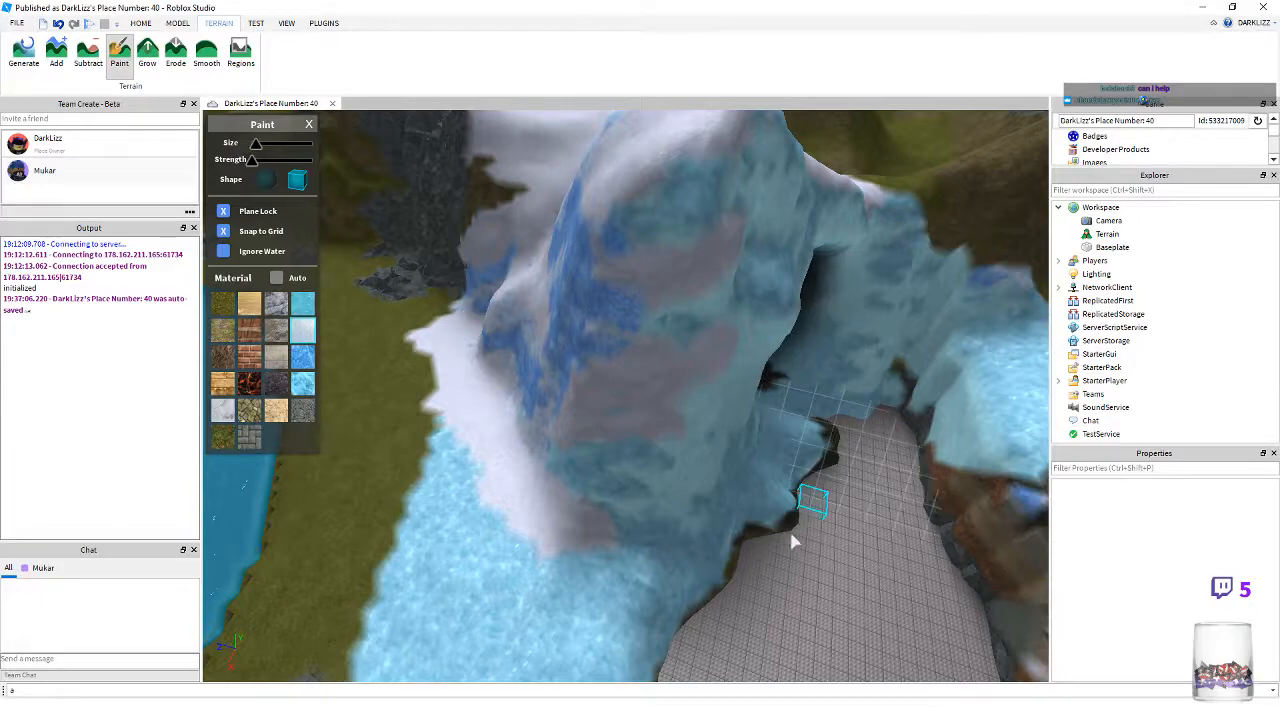
{"action": "key", "text": "d"}
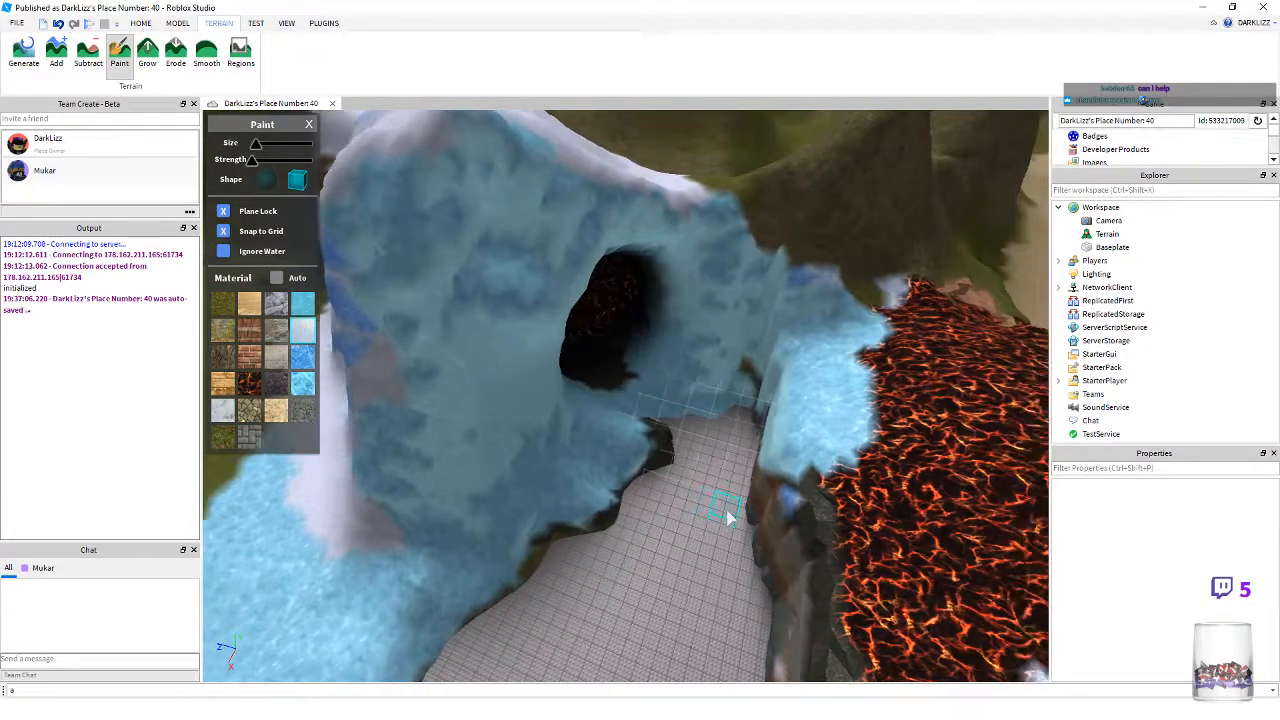
{"action": "key", "text": "a"}
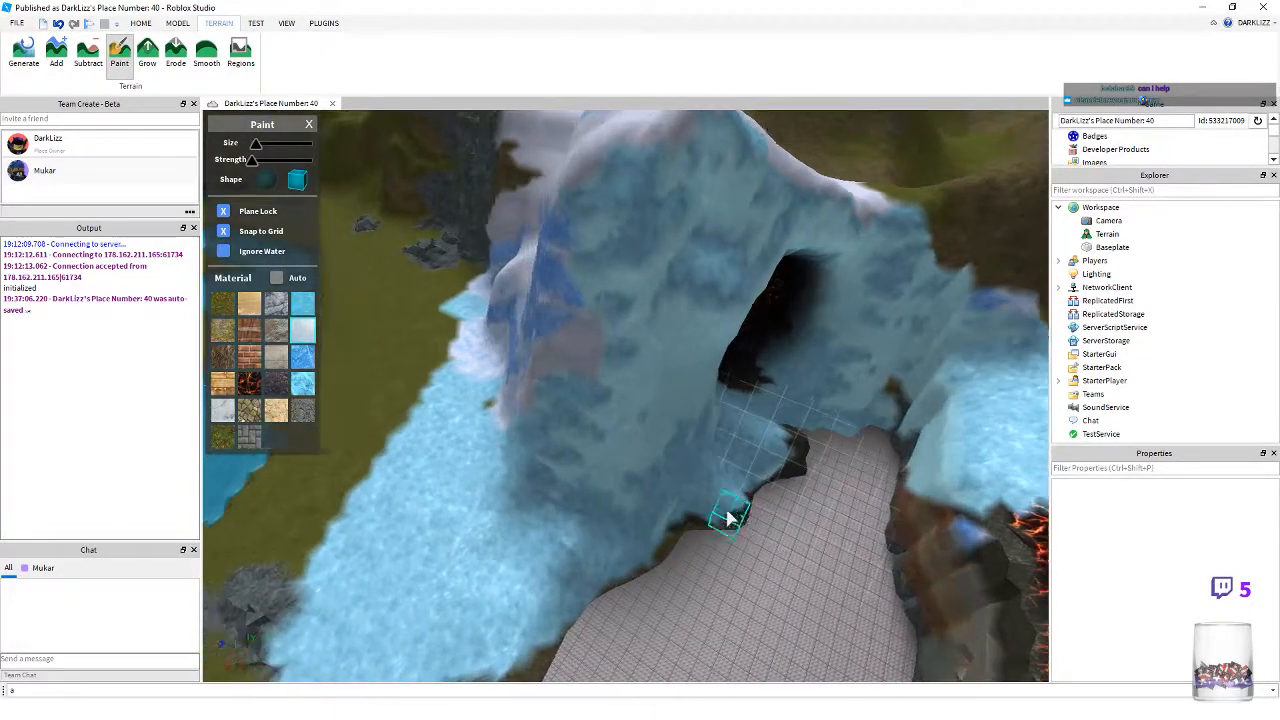
{"action": "key", "text": "w"}
{"action": "key", "text": "a"}
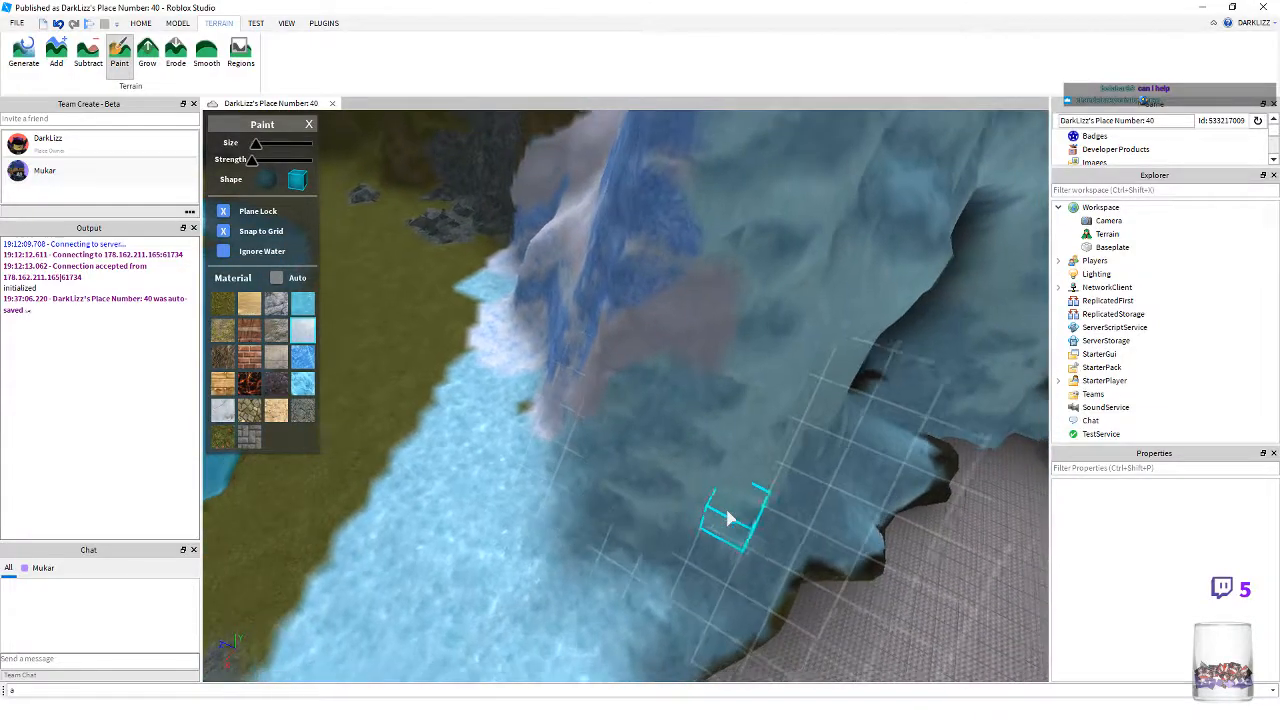
{"action": "key", "text": "s"}
{"action": "key", "text": "d"}
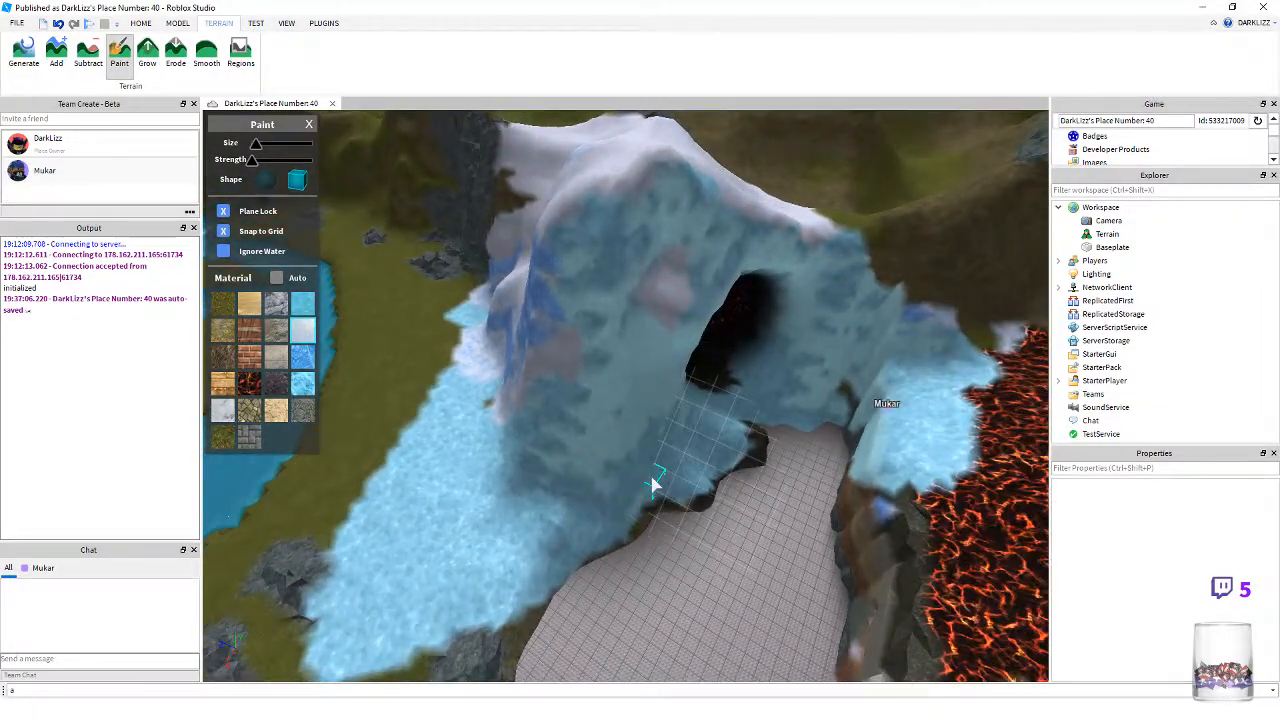
- Paint a Snow patch on the icy face above and beside the cave opening
{"action": "key", "text": "w"}
{"action": "left_click", "coordinate": [553, 312]}
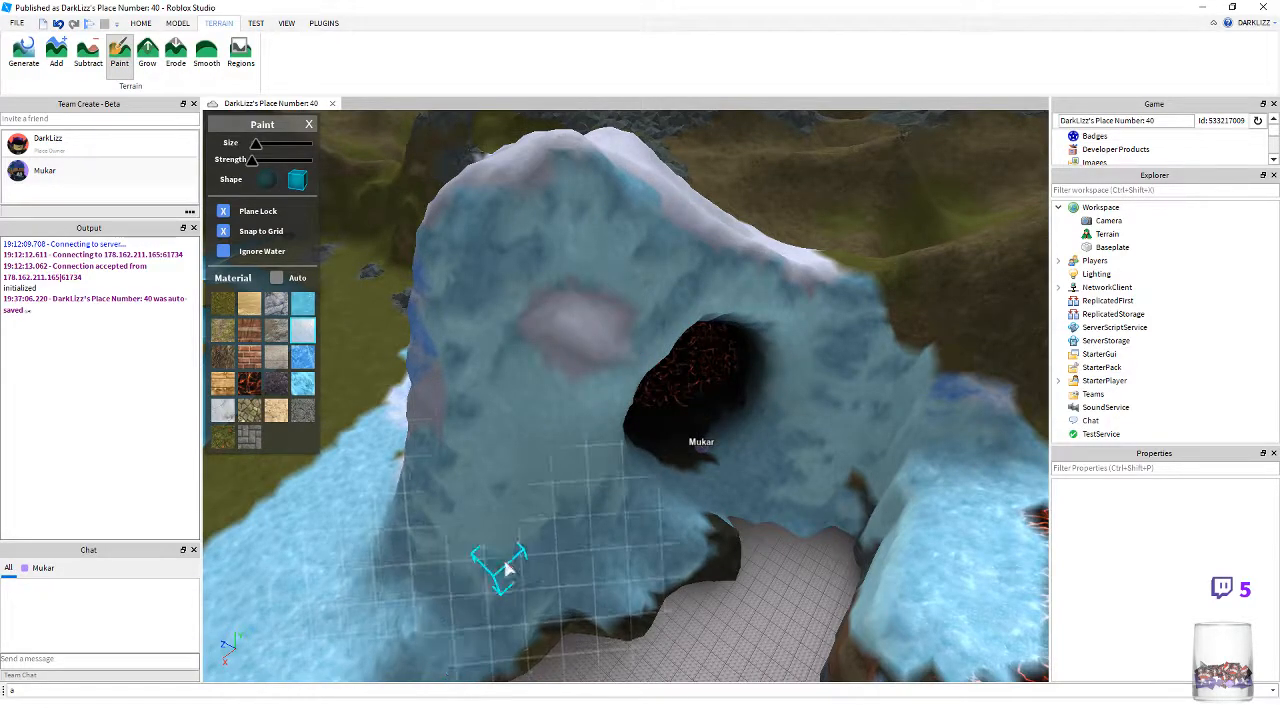
{"action": "key", "text": "w"}
{"action": "key", "text": "s"}
{"action": "mouse_move", "coordinate": [517, 377]}
{"action": "left_mouse_down"}
{"action": "mouse_move", "coordinate": [517, 340]}
{"action": "mouse_move", "coordinate": [475, 358]}
{"action": "left_mouse_up"}
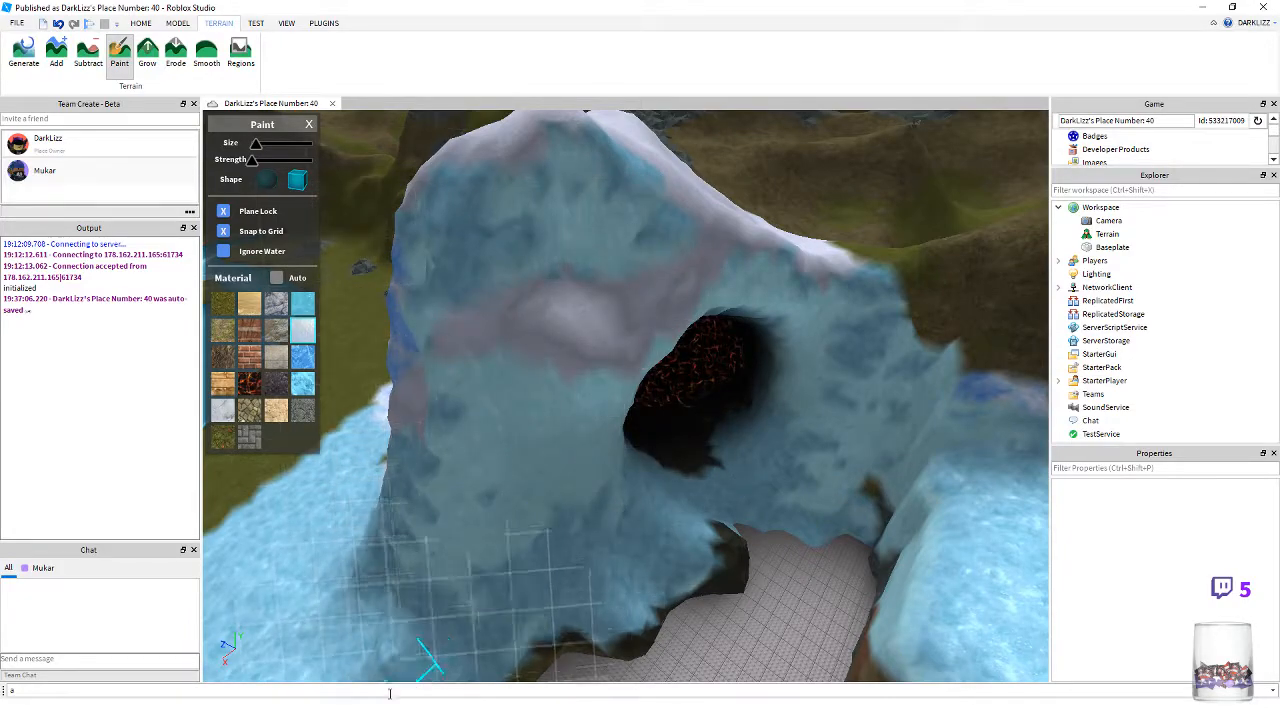
- Try painting more Snow across the icy face beside and below the cave opening, and undo it
{"action": "key", "text": "a"}
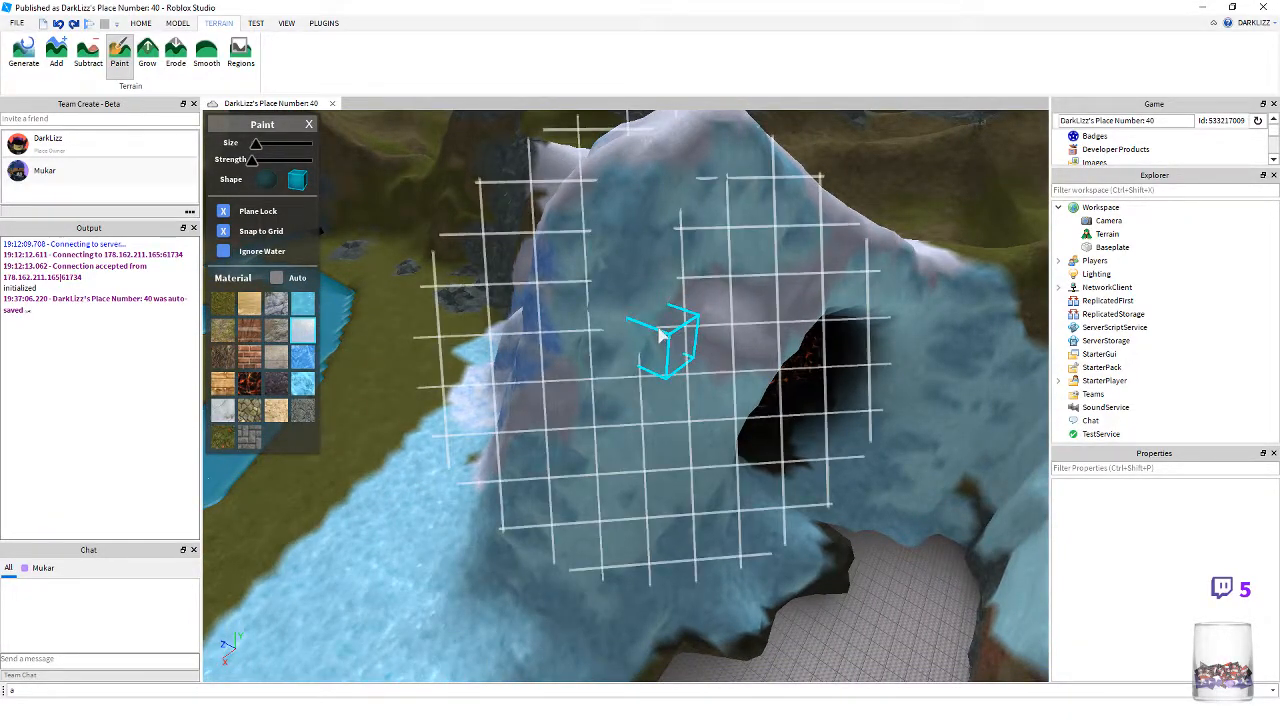
{"action": "left_click", "coordinate": [643, 323]}
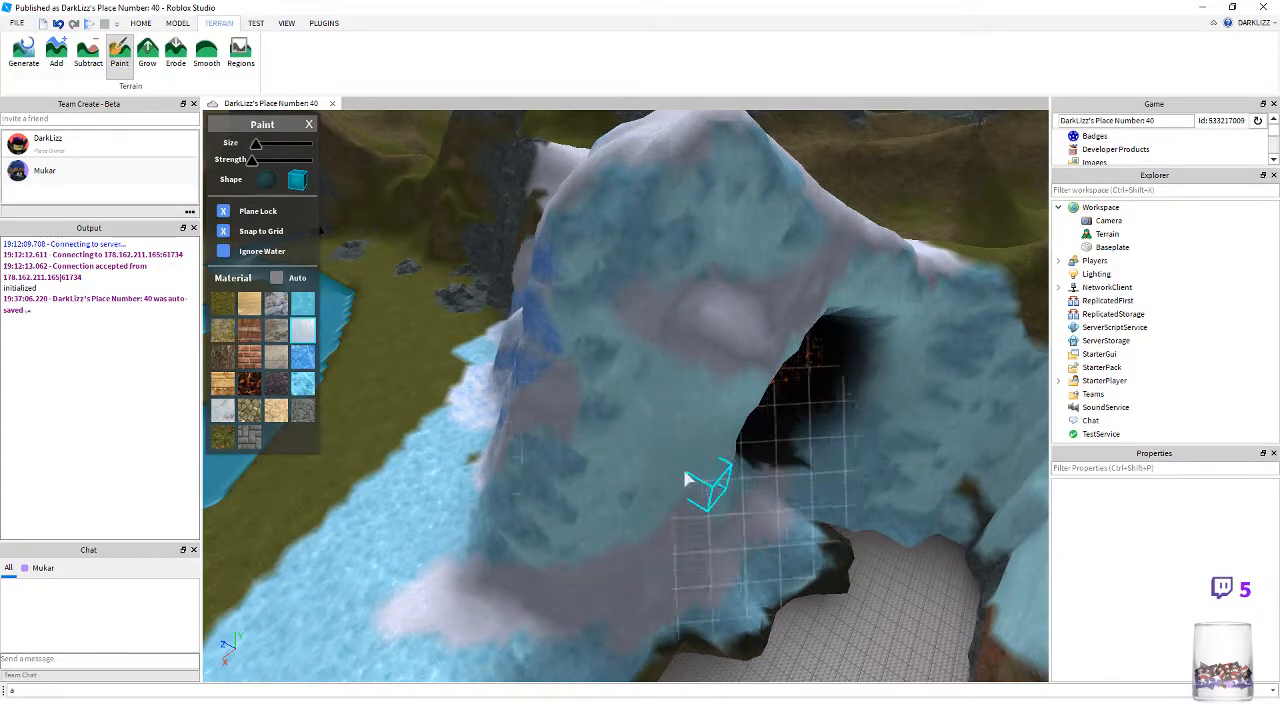
{"action": "key", "text": "ctrl+z"}
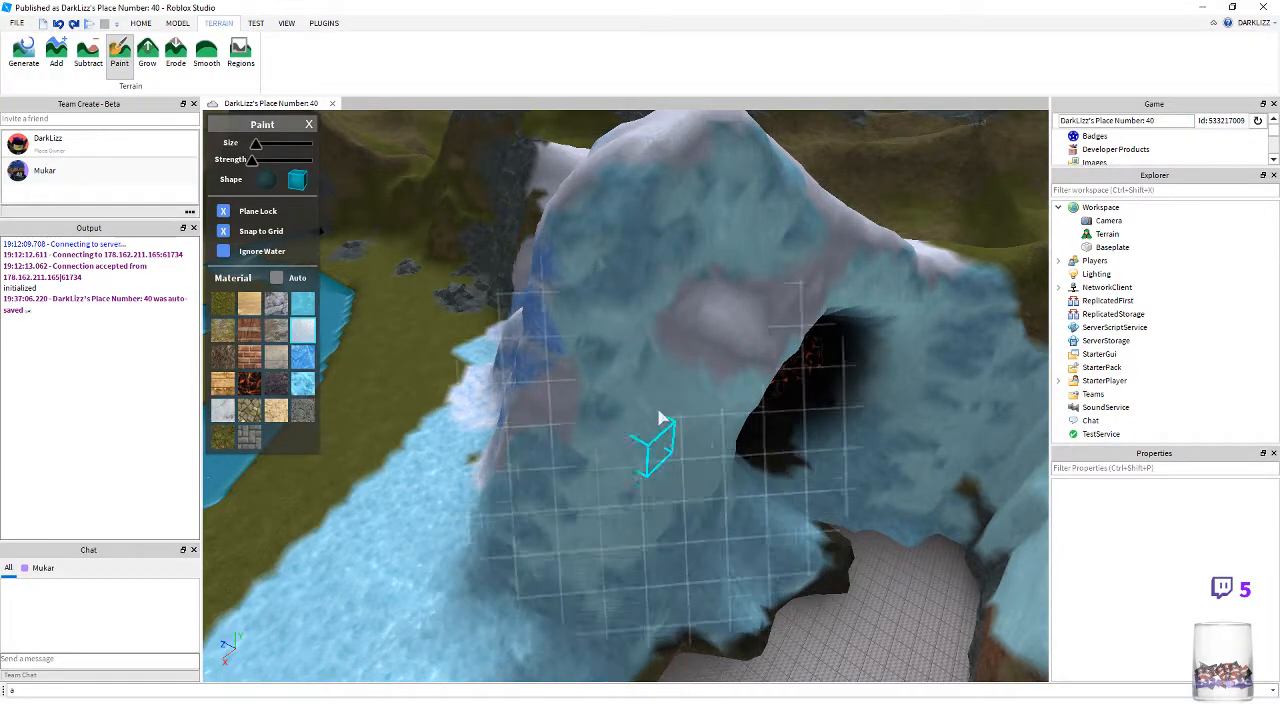
- Examine the white-painted ground at the foot of the ice mountain
{"action": "key", "text": "a"}
{"action": "right_click_drag", "start_coordinate": [551, 600], "coordinate": [545, 597]}
{"action": "key", "text": "a"}
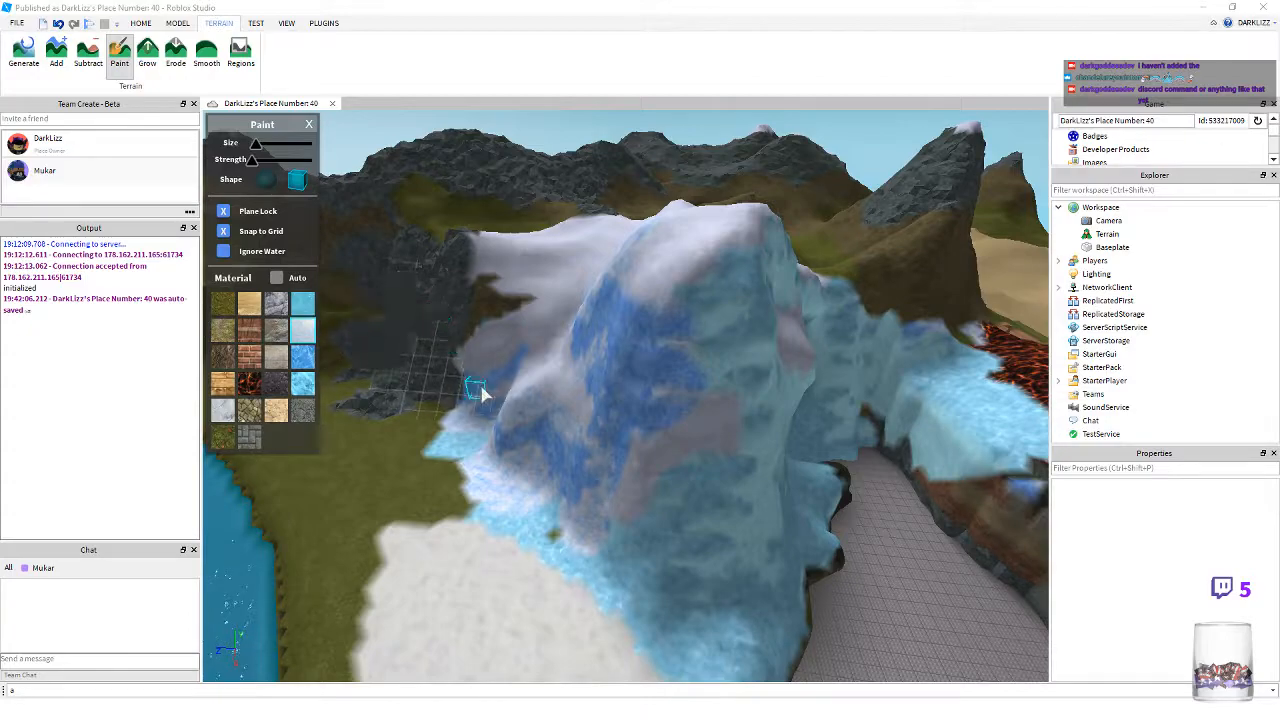
{"action": "key", "text": "w"}
{"action": "right_click_drag", "start_coordinate": [482, 394], "coordinate": [482, 394]}
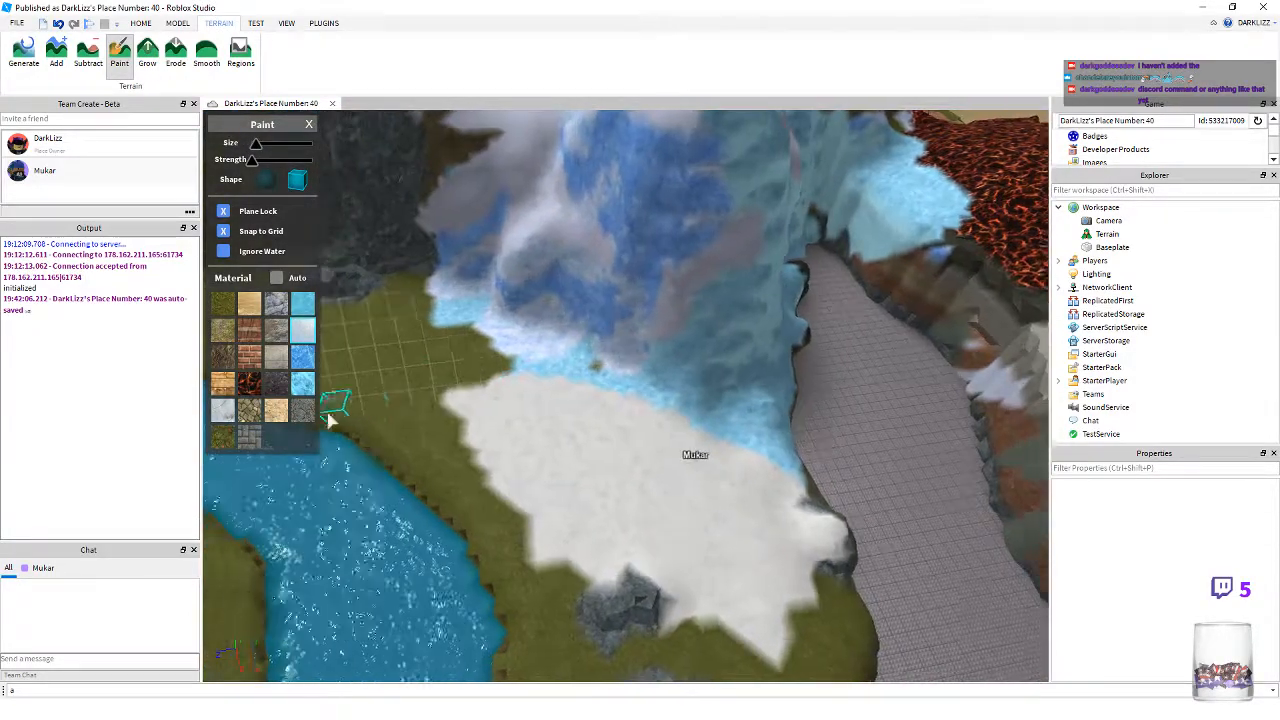
{"action": "key", "text": "w"}
{"action": "key", "text": "s"}
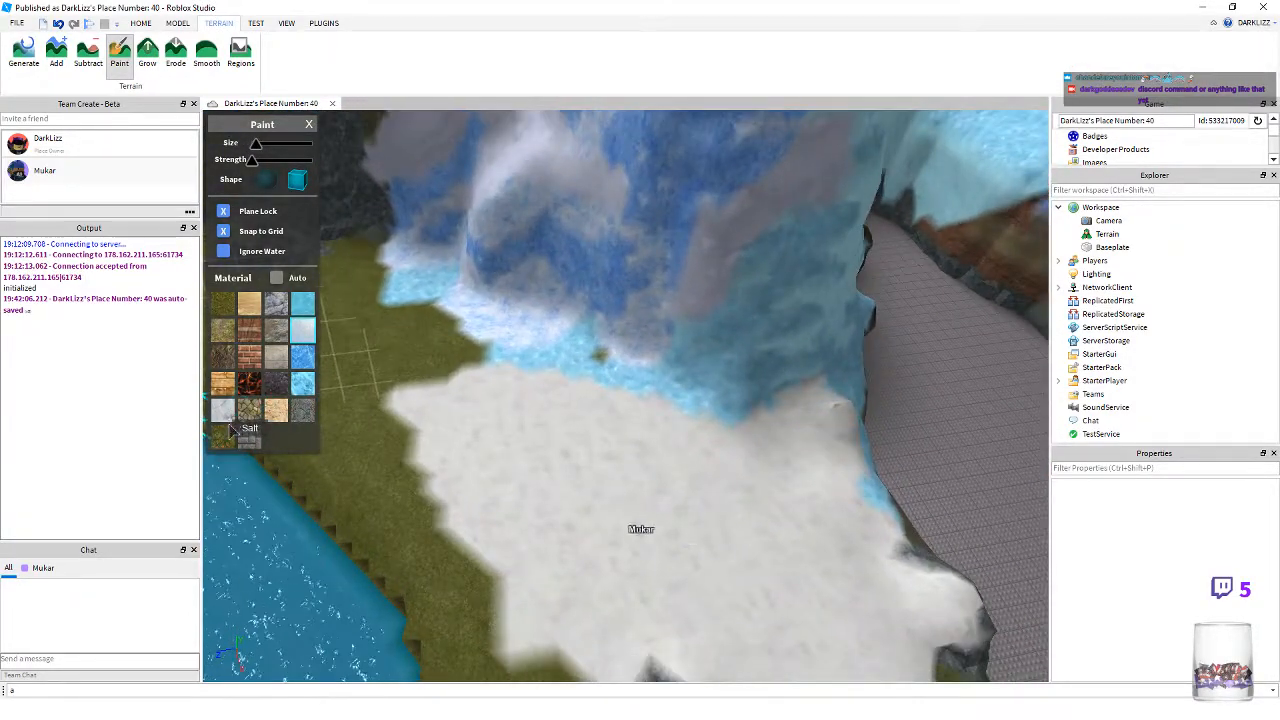
- Paint Salt over the grass between the foot of the ice mountain and the river bank
{"action": "left_click", "coordinate": [226, 422]}
{"action": "key", "text": "w"}
{"action": "right_click_drag", "start_coordinate": [539, 532], "coordinate": [540, 514]}
{"action": "key", "text": "a"}
{"action": "key", "text": "w"}
{"action": "key", "text": "s"}
{"action": "key", "text": "s"}
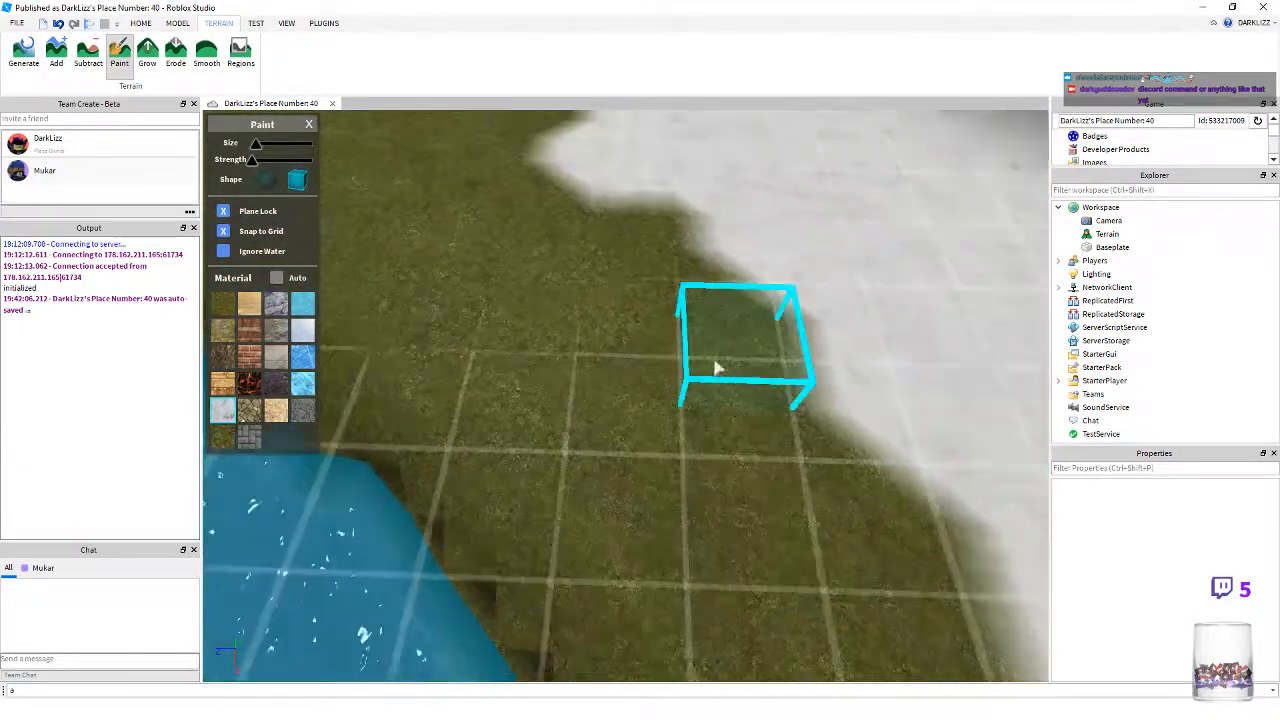
{"action": "left_click_drag", "start_coordinate": [651, 303], "coordinate": [771, 400]}
{"action": "right_click_drag", "start_coordinate": [742, 415], "coordinate": [692, 458]}
{"action": "key", "text": "d"}
{"action": "mouse_move", "coordinate": [643, 550]}
{"action": "left_mouse_down"}
{"action": "mouse_move", "coordinate": [648, 342]}
{"action": "mouse_move", "coordinate": [633, 472]}
{"action": "mouse_move", "coordinate": [560, 555]}
{"action": "mouse_move", "coordinate": [612, 465]}
{"action": "mouse_move", "coordinate": [596, 508]}
{"action": "left_mouse_up"}
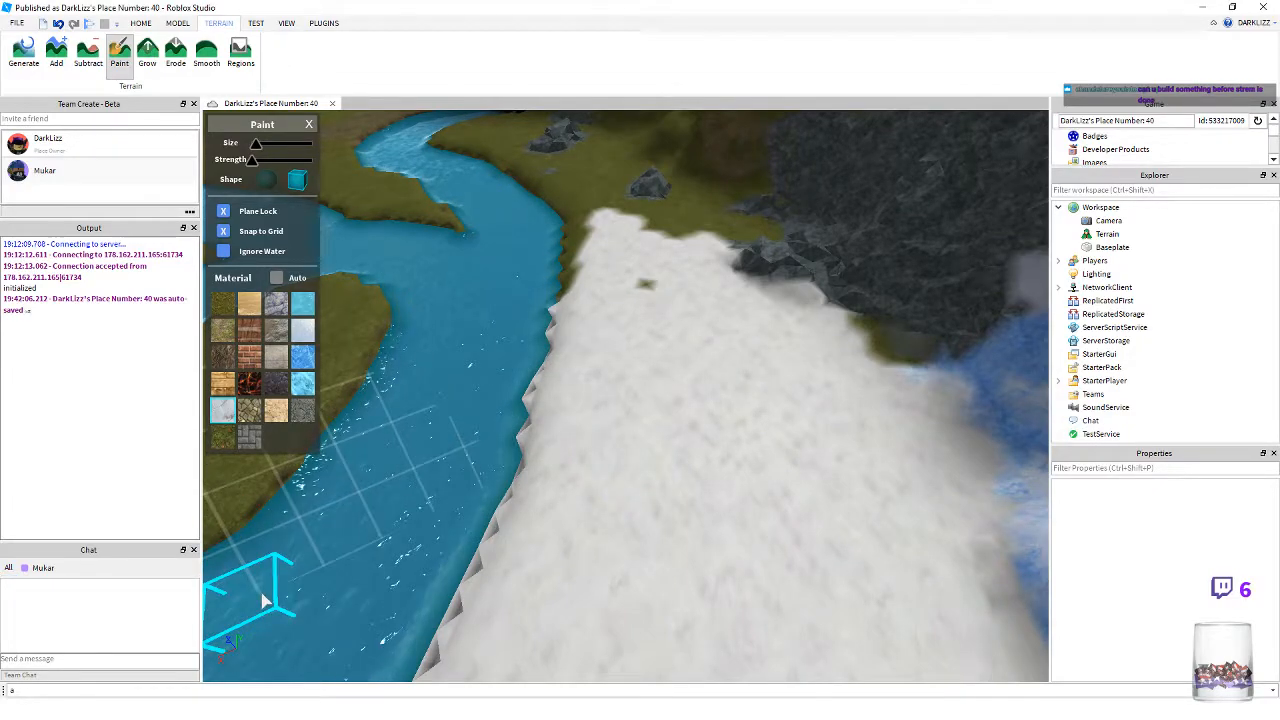
{"action": "right_click_drag", "start_coordinate": [262, 600], "coordinate": [263, 600]}
{"action": "key", "text": "a"}
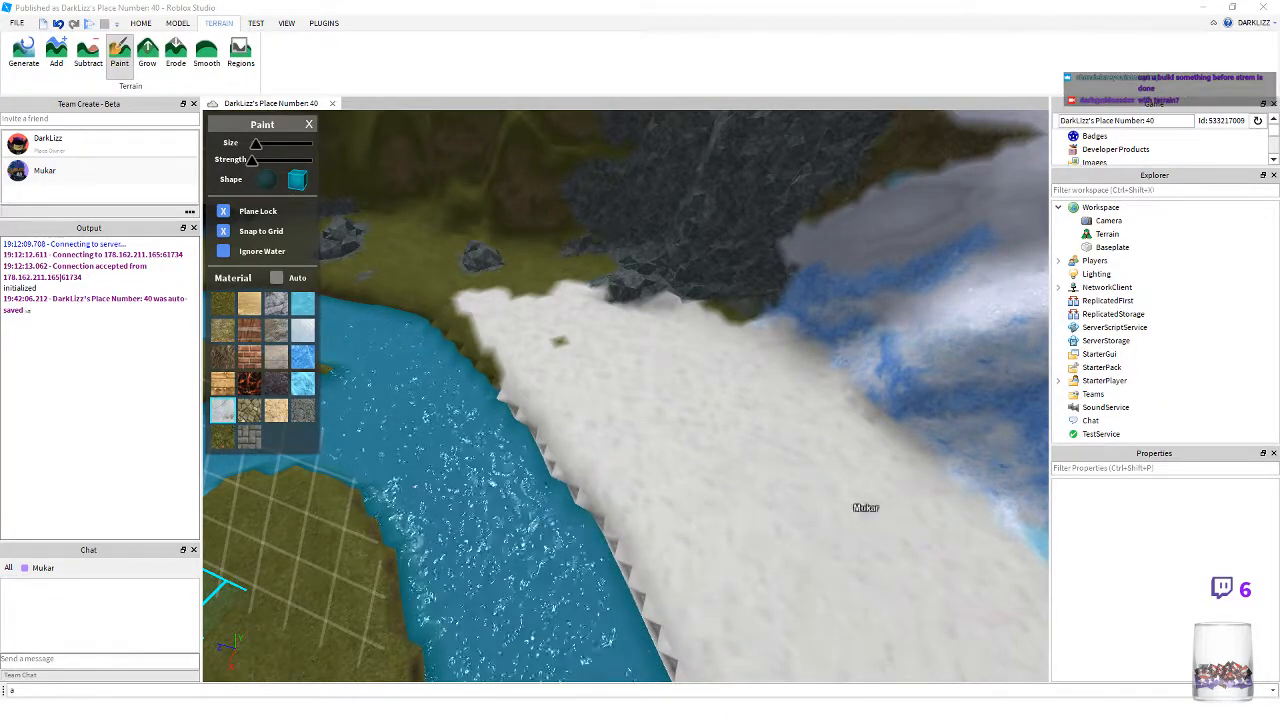
{"action": "right_click_drag", "start_coordinate": [571, 534], "coordinate": [574, 535]}
{"action": "scroll", "coordinate": [575, 535], "scroll_direction": "up", "scroll_amount": 1}
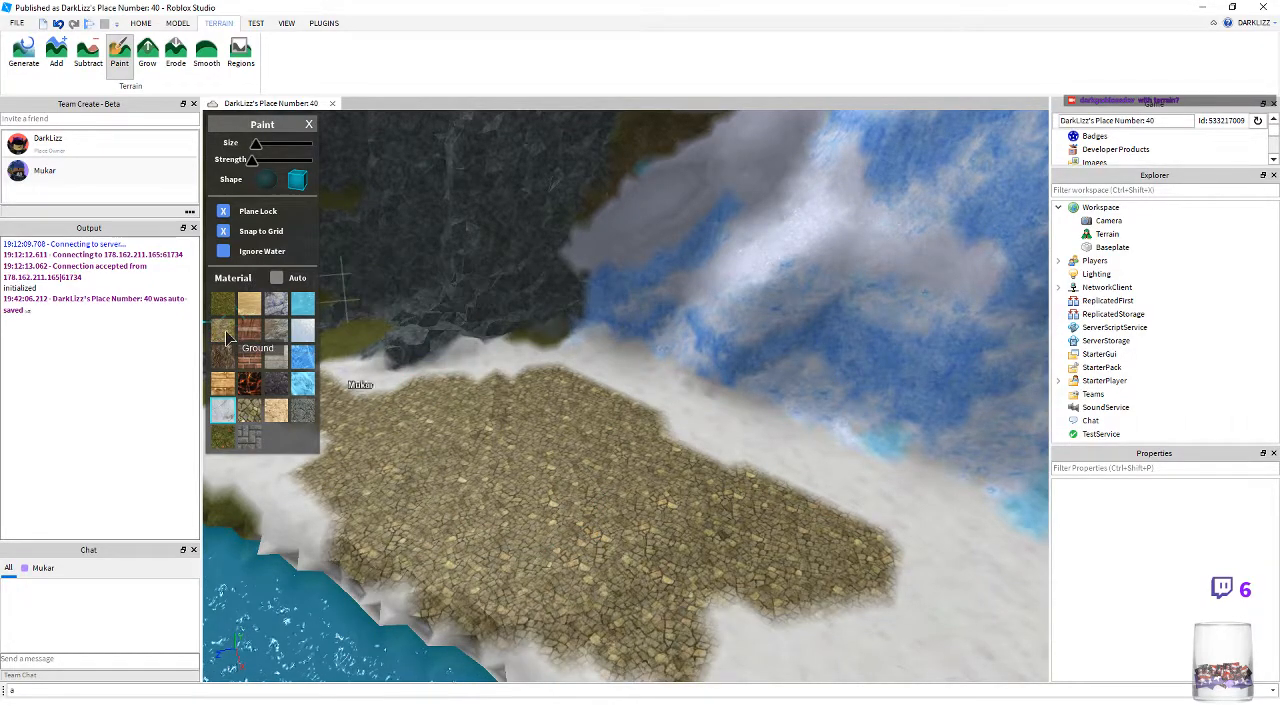
- Choose Limestone as the paint material and look over the Cobblestone patch and the pale headland beside the lava
{"action": "mouse_move", "coordinate": [692, 496]}
{"action": "right_mouse_down"}
{"action": "mouse_move", "coordinate": [602, 508]}
{"action": "mouse_move", "coordinate": [583, 491]}
{"action": "mouse_move", "coordinate": [596, 488]}
{"action": "right_mouse_up"}
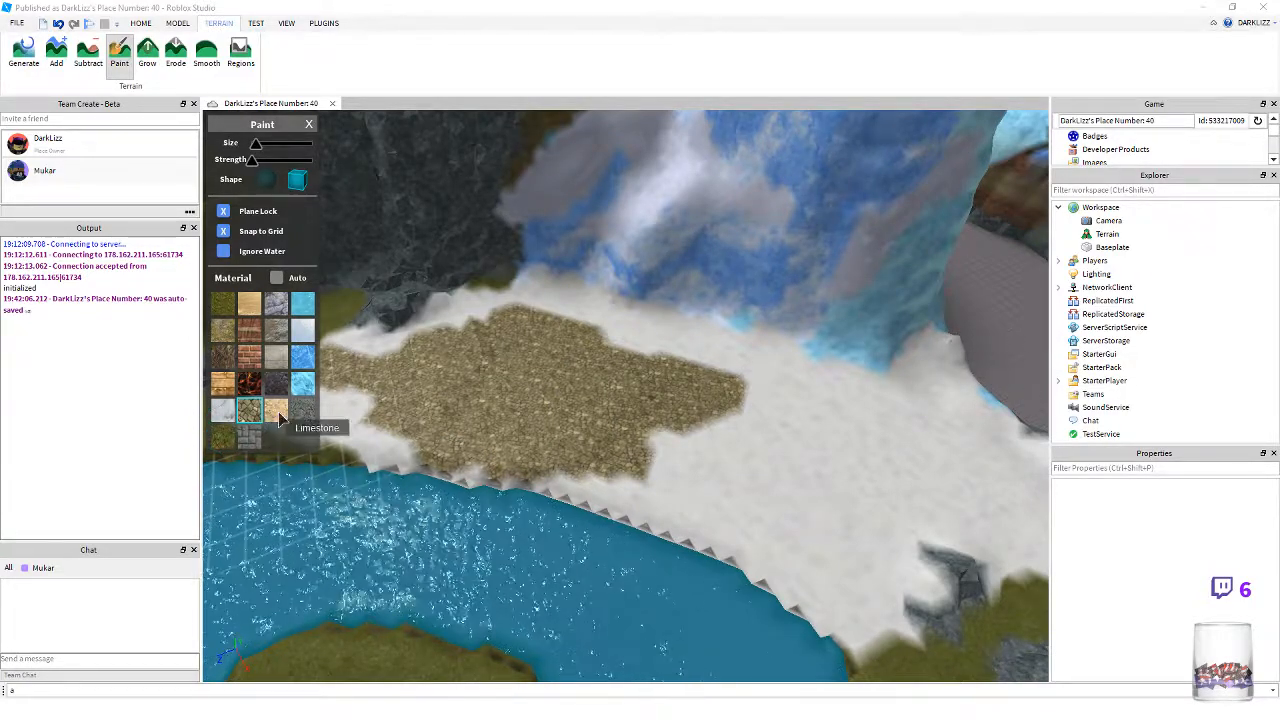
{"action": "key", "text": "s"}
{"action": "right_click_drag", "start_coordinate": [559, 461], "coordinate": [577, 452]}
{"action": "key", "text": "w"}
{"action": "key", "text": "w"}
{"action": "key", "text": "s"}
{"action": "key", "text": "a"}
{"action": "key", "text": "s"}
{"action": "key", "text": "d"}
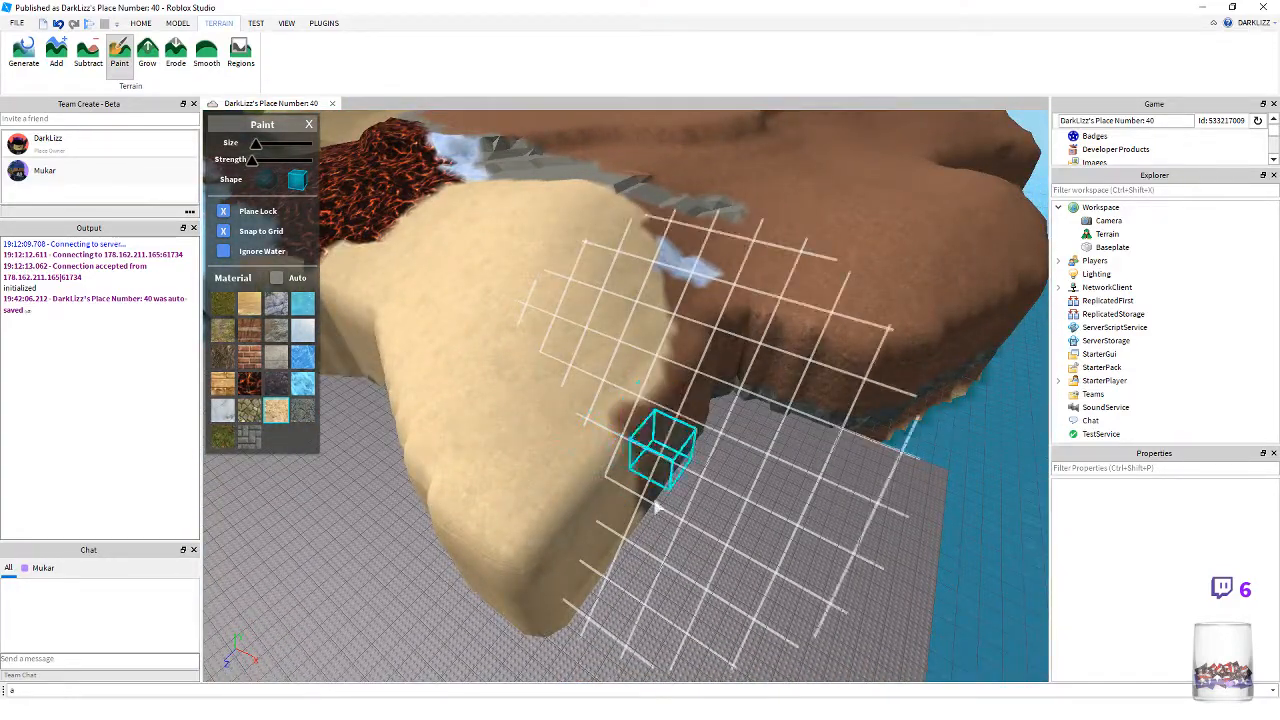
- Switch the paint material to Sand and survey the pale headland between the lava and the river
{"action": "right_click_drag", "start_coordinate": [636, 418], "coordinate": [628, 467]}
{"action": "key", "text": "s"}
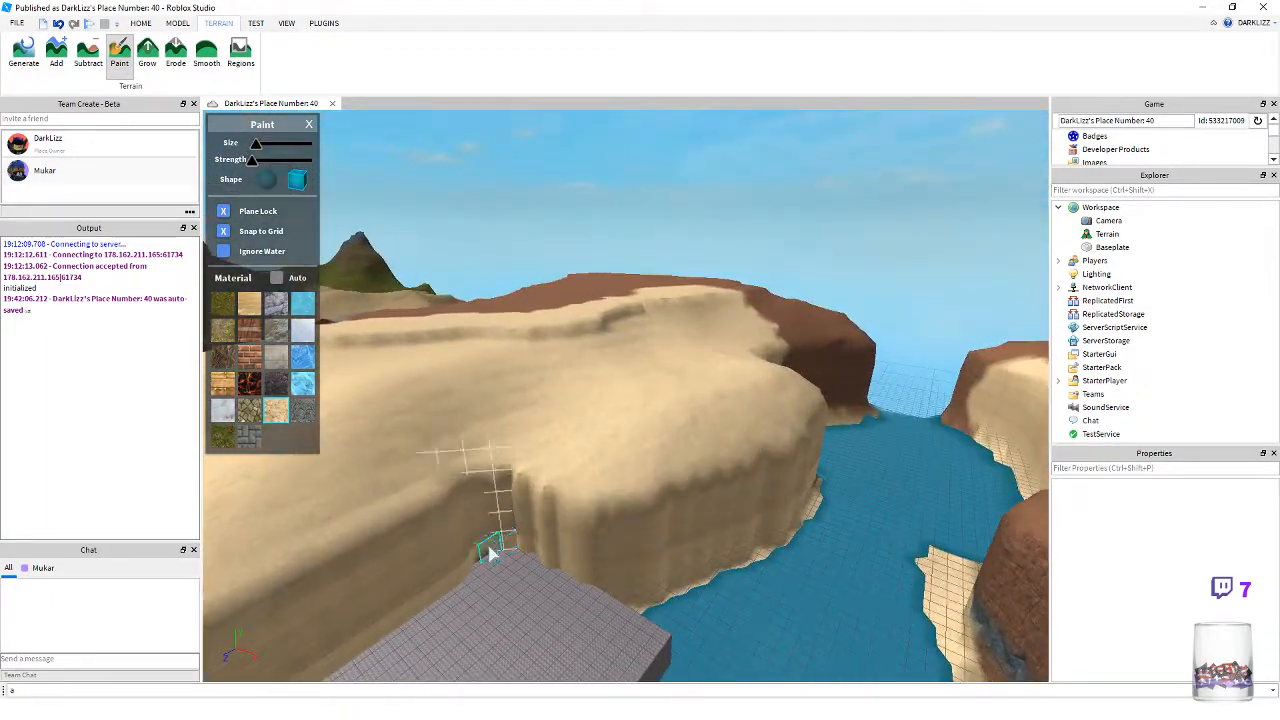
{"action": "key", "text": "w"}
{"action": "right_click_drag", "start_coordinate": [522, 509], "coordinate": [520, 501]}
{"action": "key", "text": "s"}
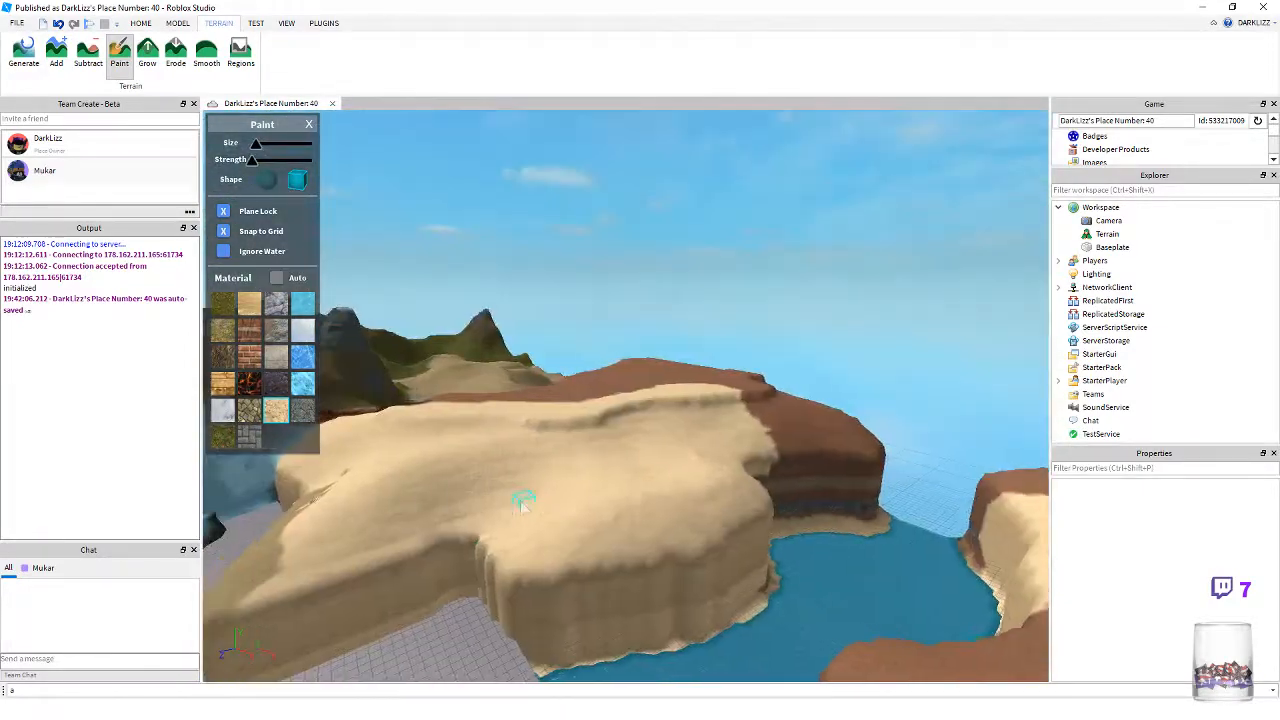
{"action": "key", "text": "a"}
{"action": "left_click", "coordinate": [250, 304]}
{"action": "right_click_drag", "start_coordinate": [558, 410], "coordinate": [556, 435]}
{"action": "key", "text": "a"}
{"action": "key", "text": "w"}
{"action": "right_click", "coordinate": [556, 435]}
{"action": "right_click_drag", "start_coordinate": [473, 363], "coordinate": [473, 363]}
{"action": "key", "text": "a"}
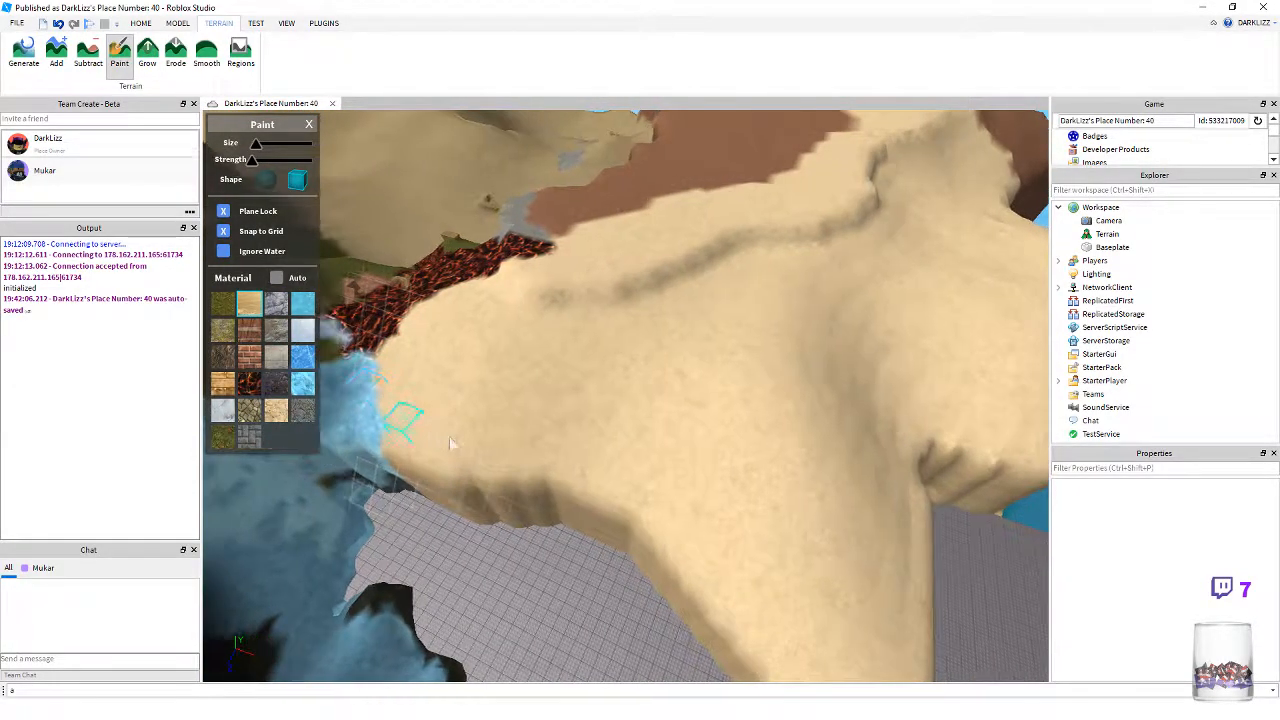
- Examine the grey and grassy test patches painted on the sandy headland next to the ice
{"action": "right_click_drag", "start_coordinate": [517, 450], "coordinate": [517, 450]}
{"action": "key", "text": "a"}
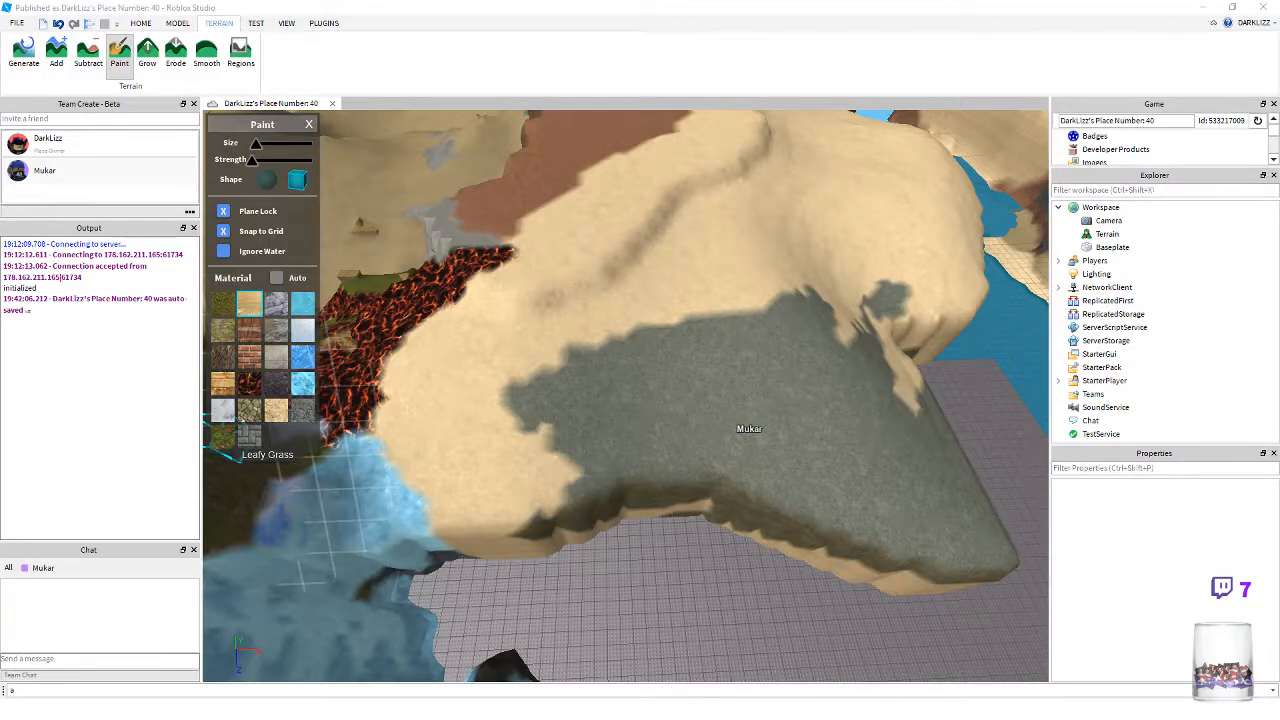
{"action": "right_click_drag", "start_coordinate": [478, 550], "coordinate": [477, 551]}
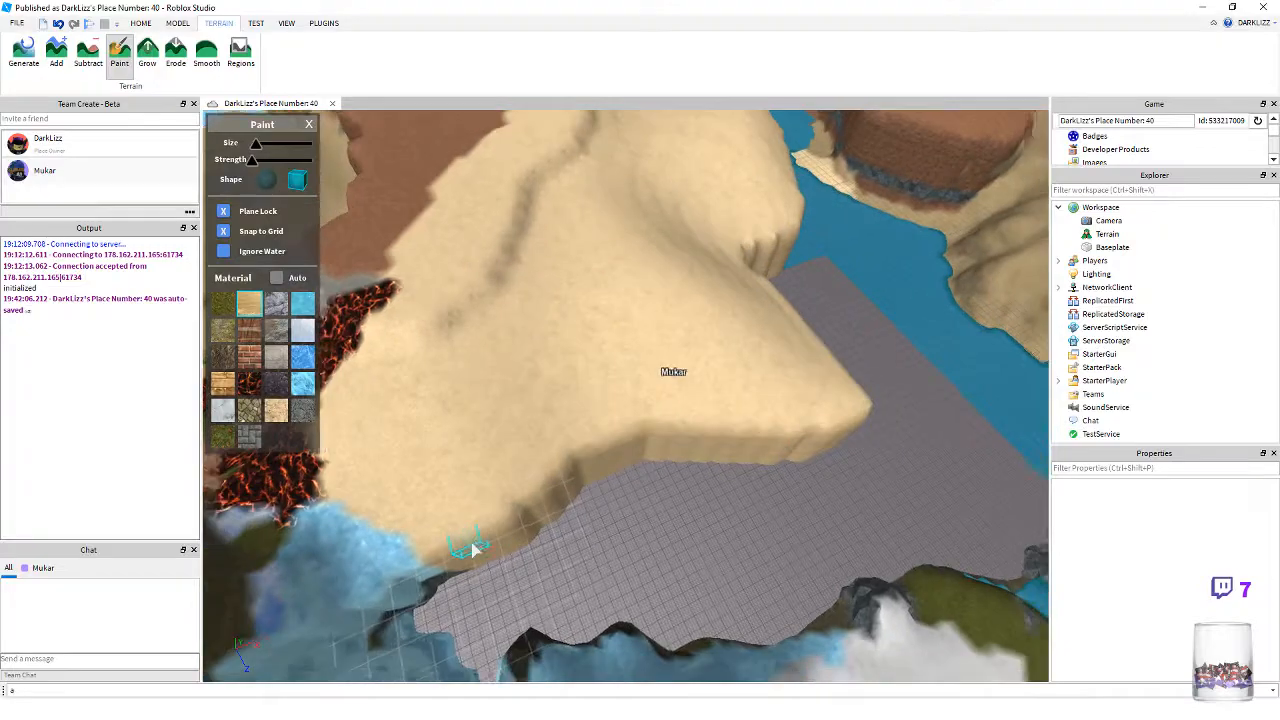
{"action": "scroll", "coordinate": [577, 525], "scroll_direction": "up", "scroll_amount": 2}
{"action": "right_click_drag", "start_coordinate": [575, 525], "coordinate": [572, 522]}
{"action": "scroll", "coordinate": [575, 525], "scroll_direction": "up", "scroll_amount": 3}
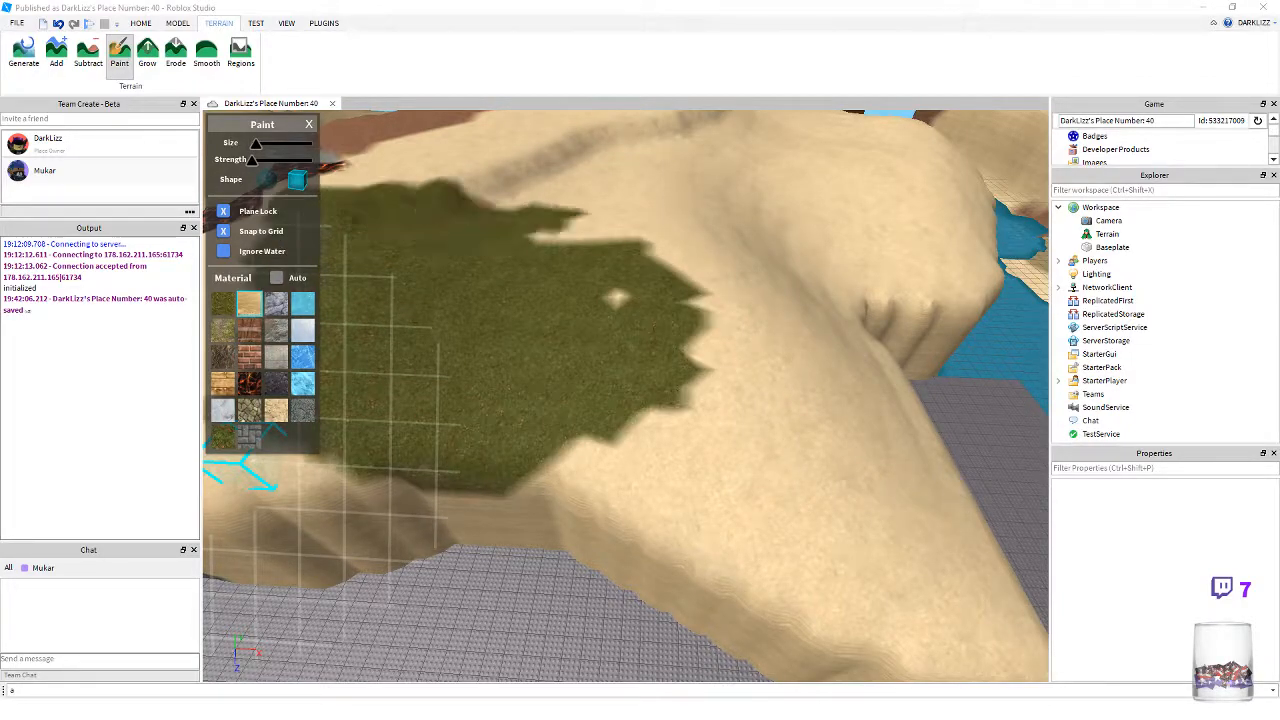
{"action": "key", "text": "a"}
{"action": "right_click_drag", "start_coordinate": [637, 552], "coordinate": [637, 552]}
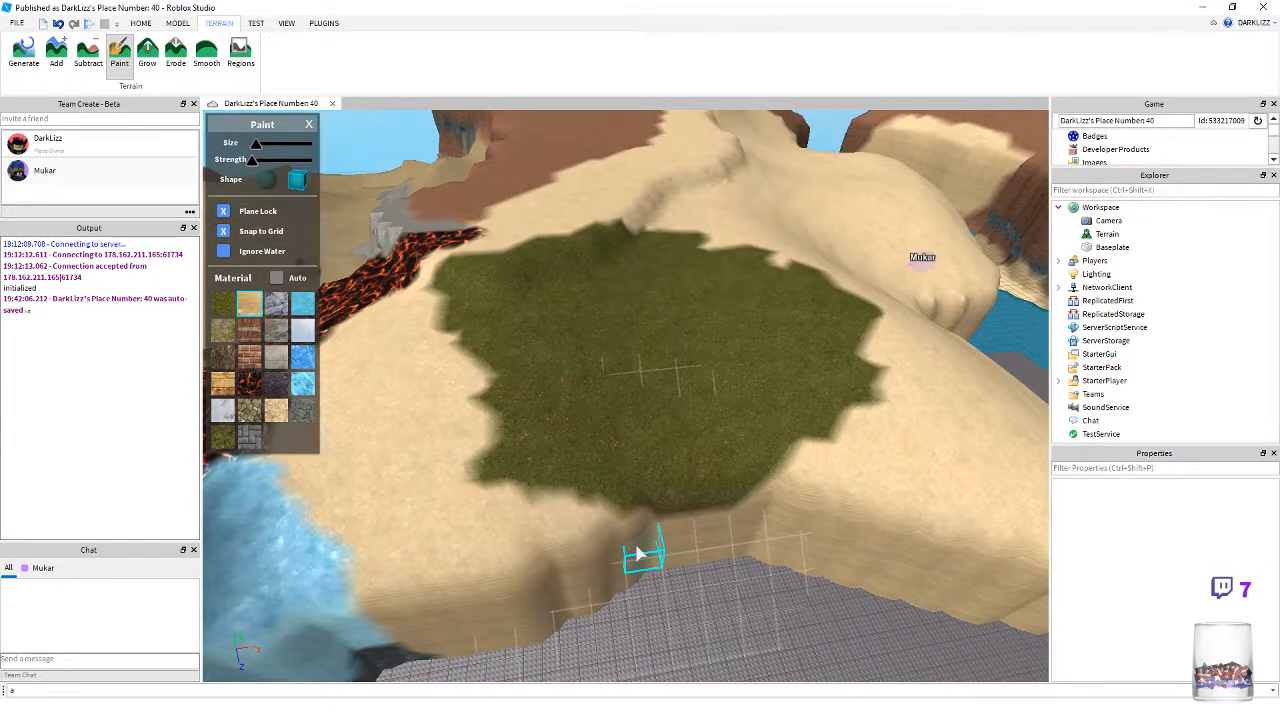
{"action": "key", "text": "s"}
{"action": "key", "text": "d"}
{"action": "right_click_drag", "start_coordinate": [816, 545], "coordinate": [816, 545]}
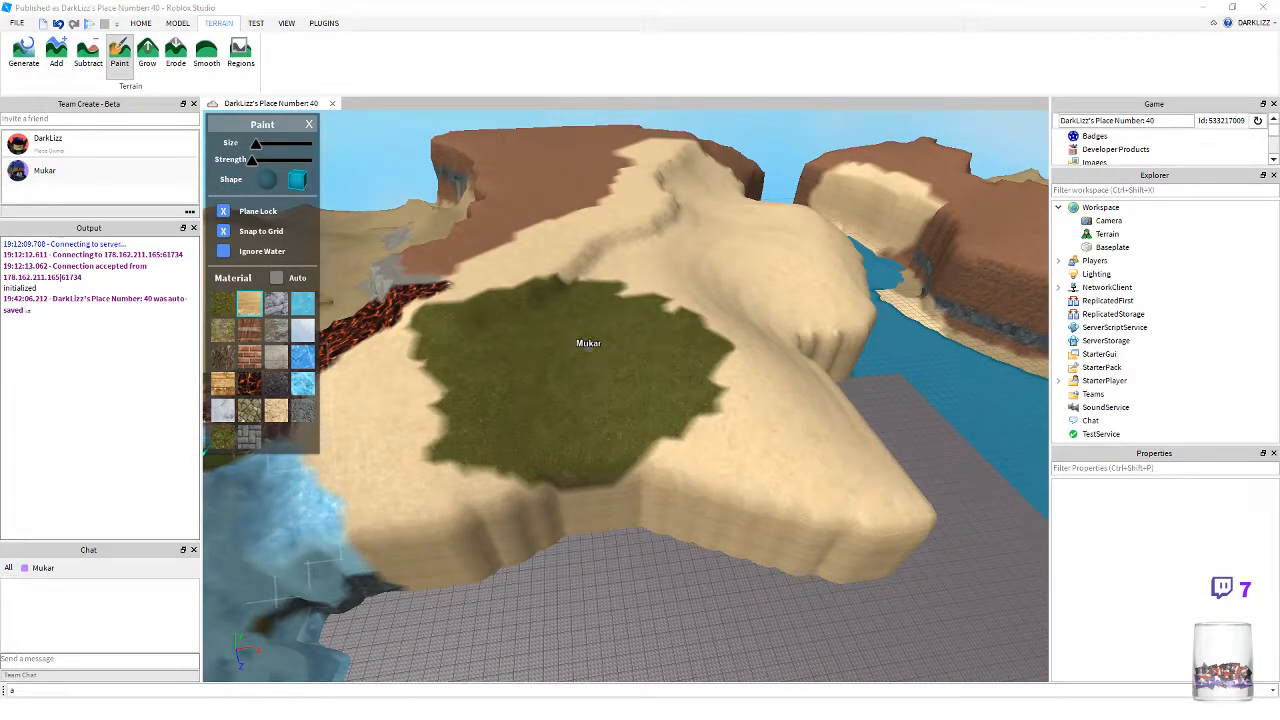
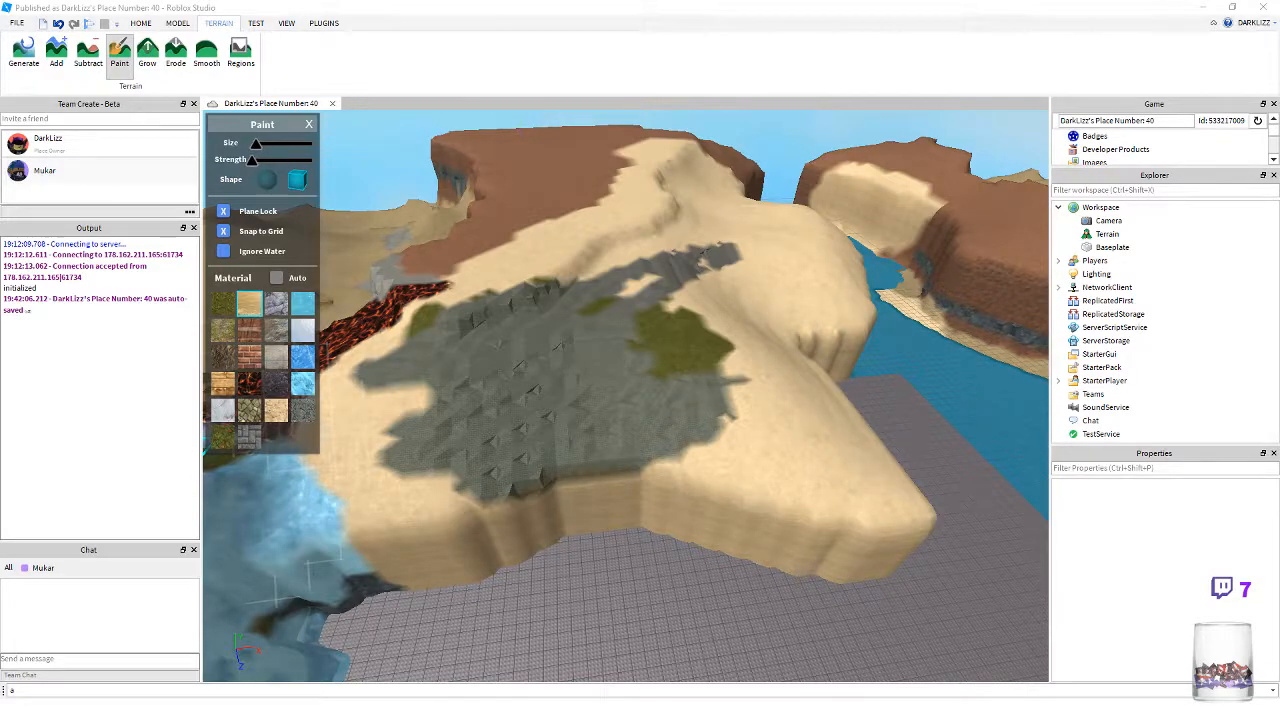
- Examine the grey rocky patch on the sandy headland and switch to the Grow tool
{"action": "right_click_drag", "start_coordinate": [986, 522], "coordinate": [984, 522]}
{"action": "key", "text": "s"}
{"action": "key", "text": "s"}
{"action": "right_click_drag", "start_coordinate": [720, 438], "coordinate": [721, 440]}
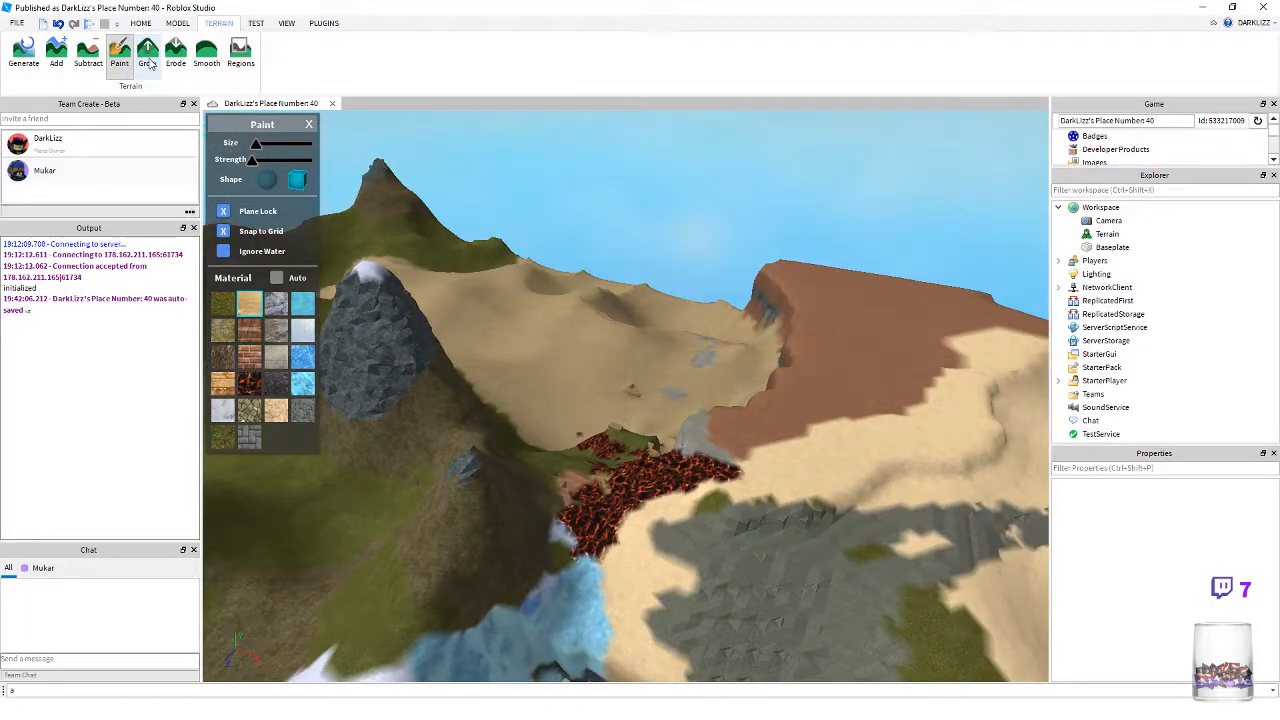
{"action": "right_click_drag", "start_coordinate": [688, 307], "coordinate": [615, 313]}
{"action": "key", "text": "s"}
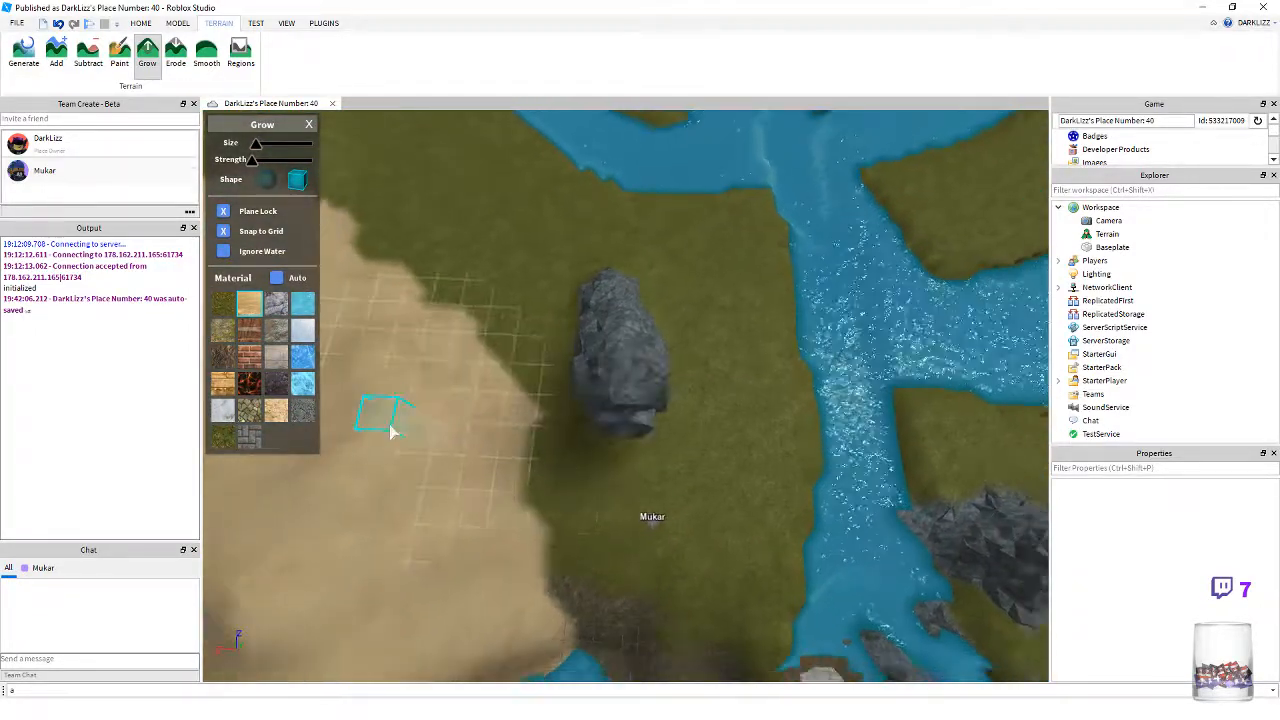
- Survey the grassland, the rock arch over the river and the salt ground below the ice mountain
{"action": "right_click_drag", "start_coordinate": [597, 468], "coordinate": [588, 463]}
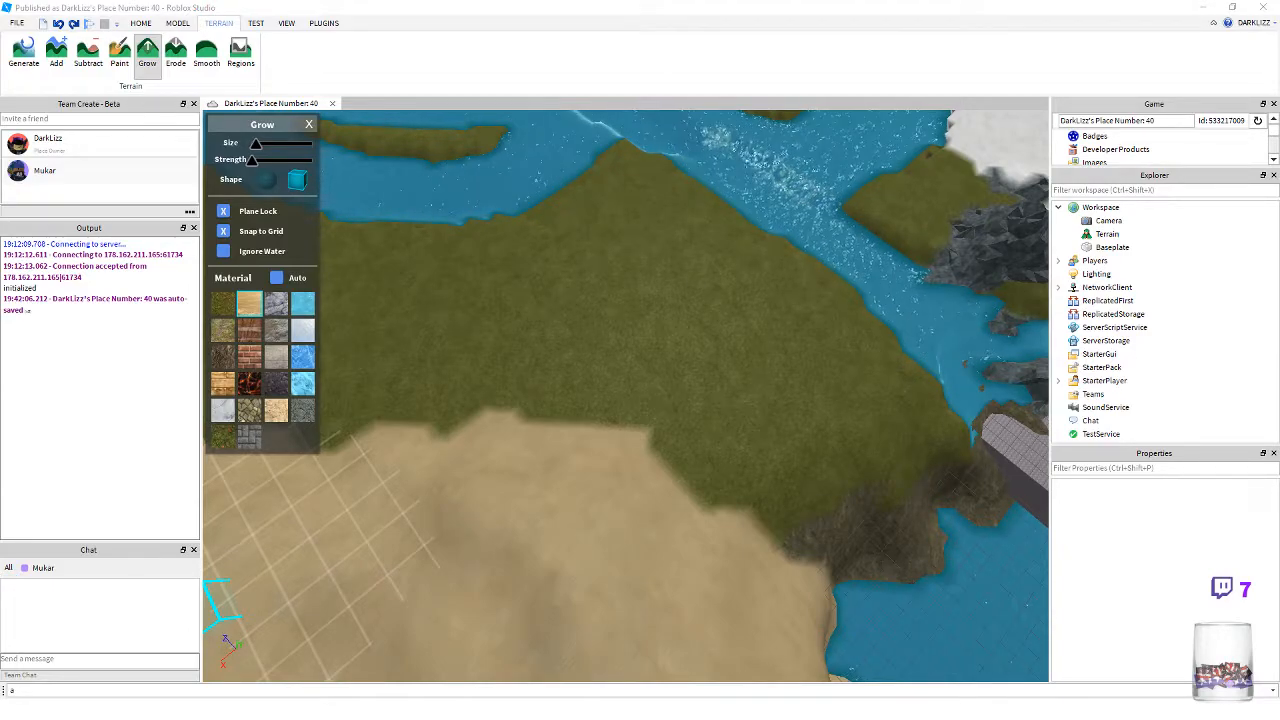
{"action": "right_click_drag", "start_coordinate": [800, 490], "coordinate": [672, 483]}
{"action": "scroll", "coordinate": [746, 478], "scroll_direction": "up", "scroll_amount": 10}
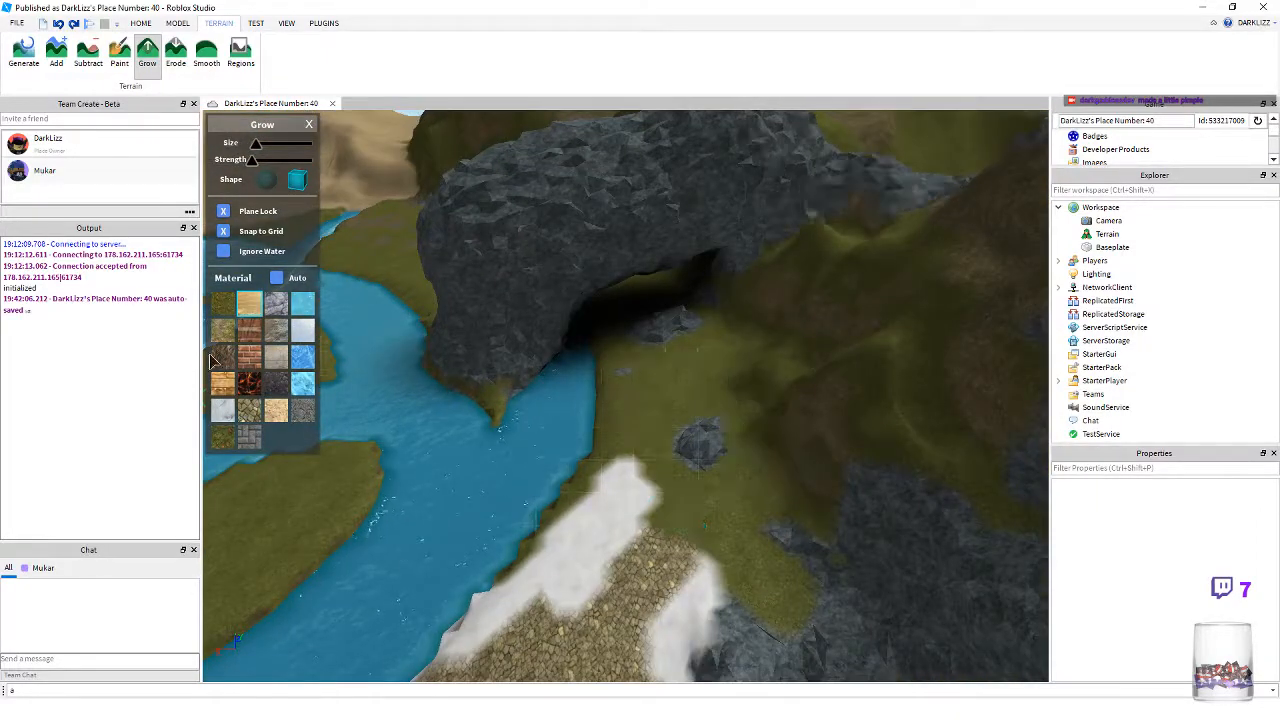
{"action": "key", "text": "a"}
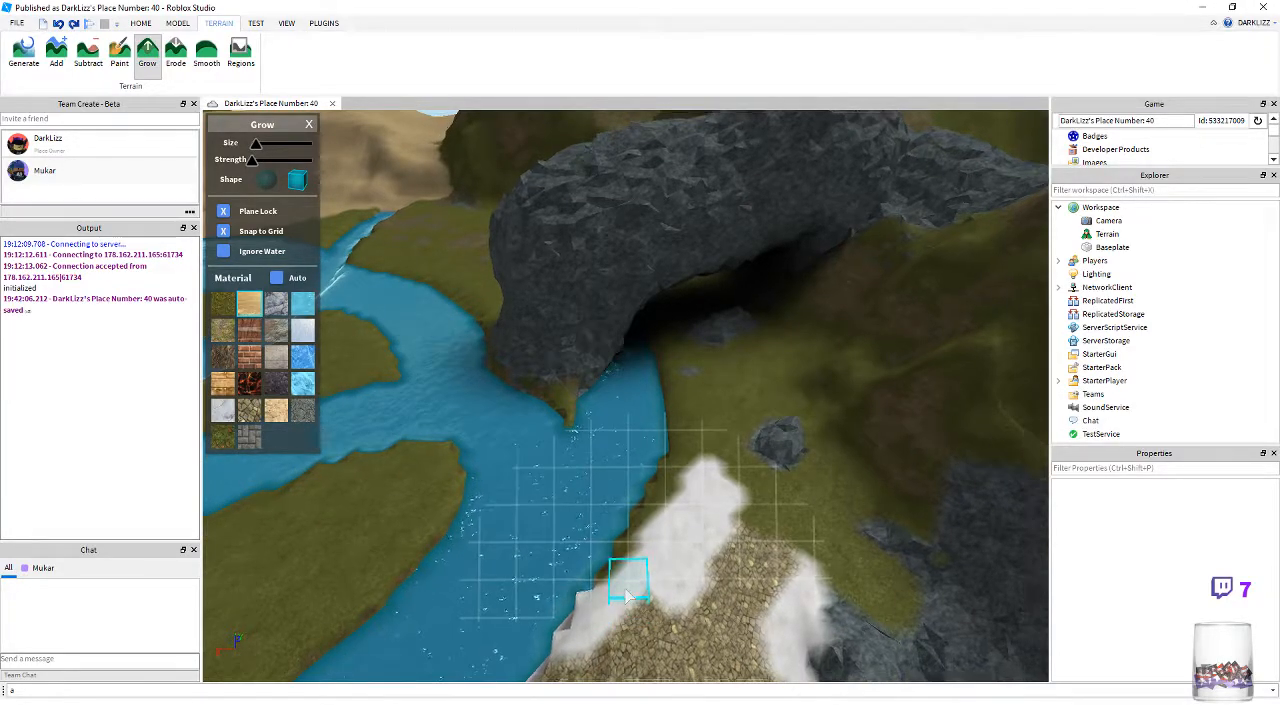
{"action": "key", "text": "s"}
{"action": "right_click_drag", "start_coordinate": [608, 527], "coordinate": [608, 527]}
{"action": "key", "text": "w"}
{"action": "key", "text": "s"}
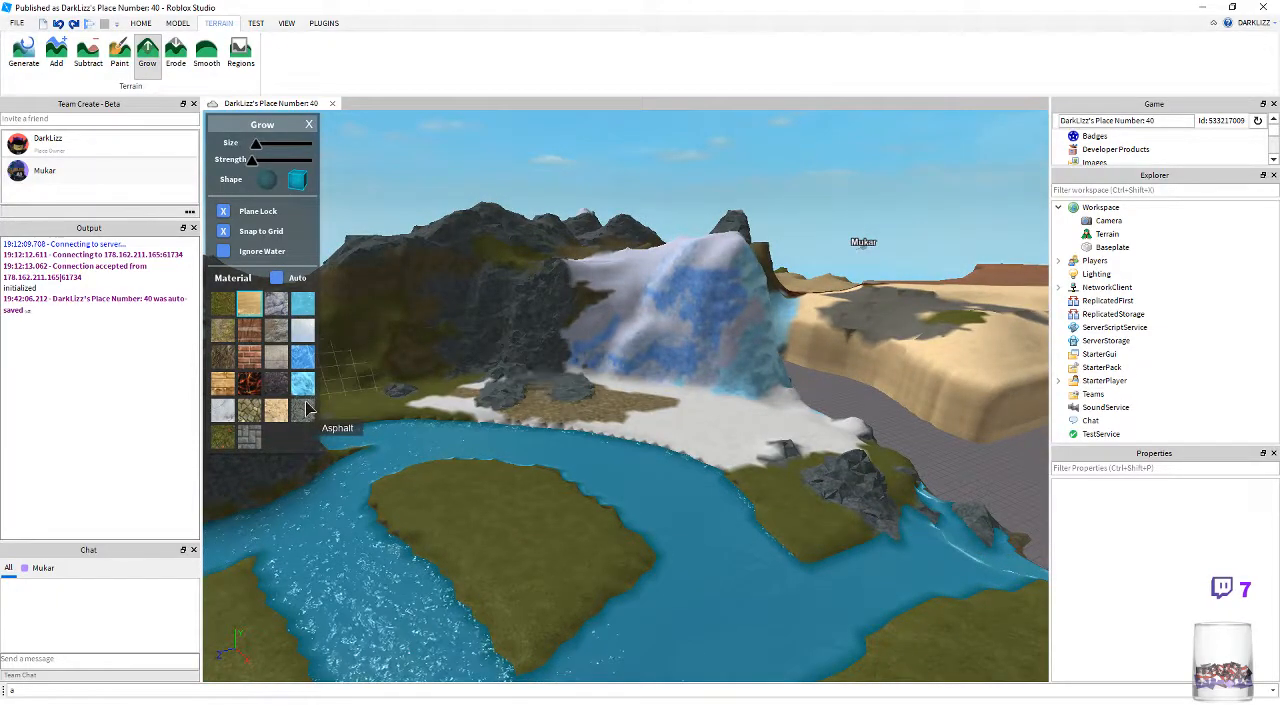
- Try growing terrain on the grassy river islet facing the ice mountain, with Asphalt as the material
{"action": "left_click_drag", "start_coordinate": [484, 470], "coordinate": [484, 408]}
{"action": "right_click_drag", "start_coordinate": [484, 408], "coordinate": [484, 410]}
{"action": "left_click_drag", "start_coordinate": [484, 410], "coordinate": [553, 438]}
{"action": "key", "text": "s"}
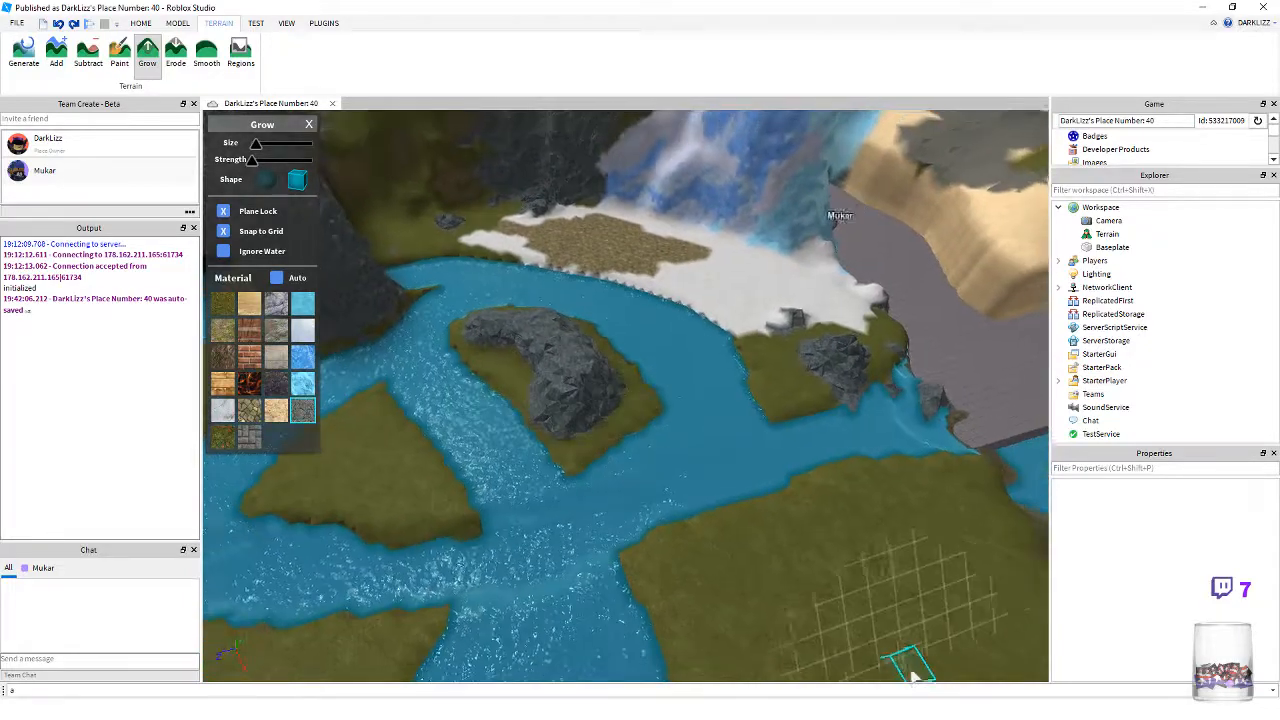
{"action": "left_click_drag", "start_coordinate": [799, 568], "coordinate": [828, 572]}
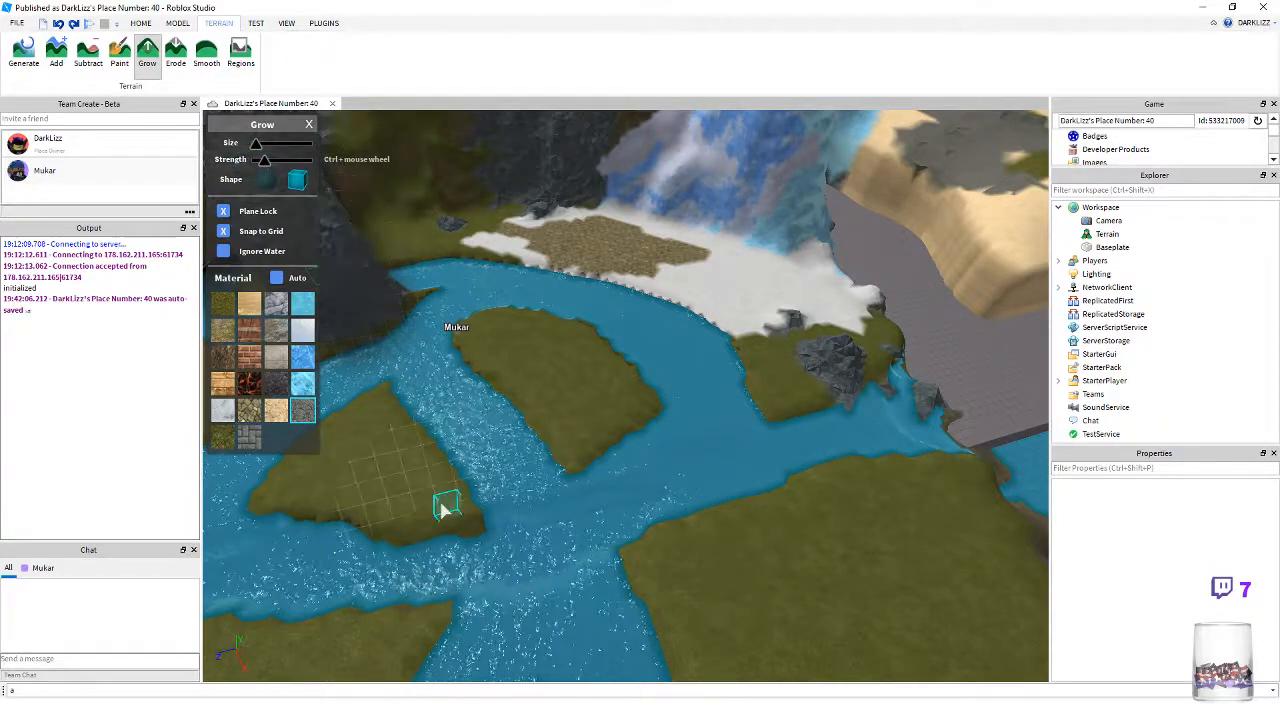
- Enlarge the Grow brush and change its shape to a sphere, testing it on the triangular islet
{"action": "key", "text": "a"}
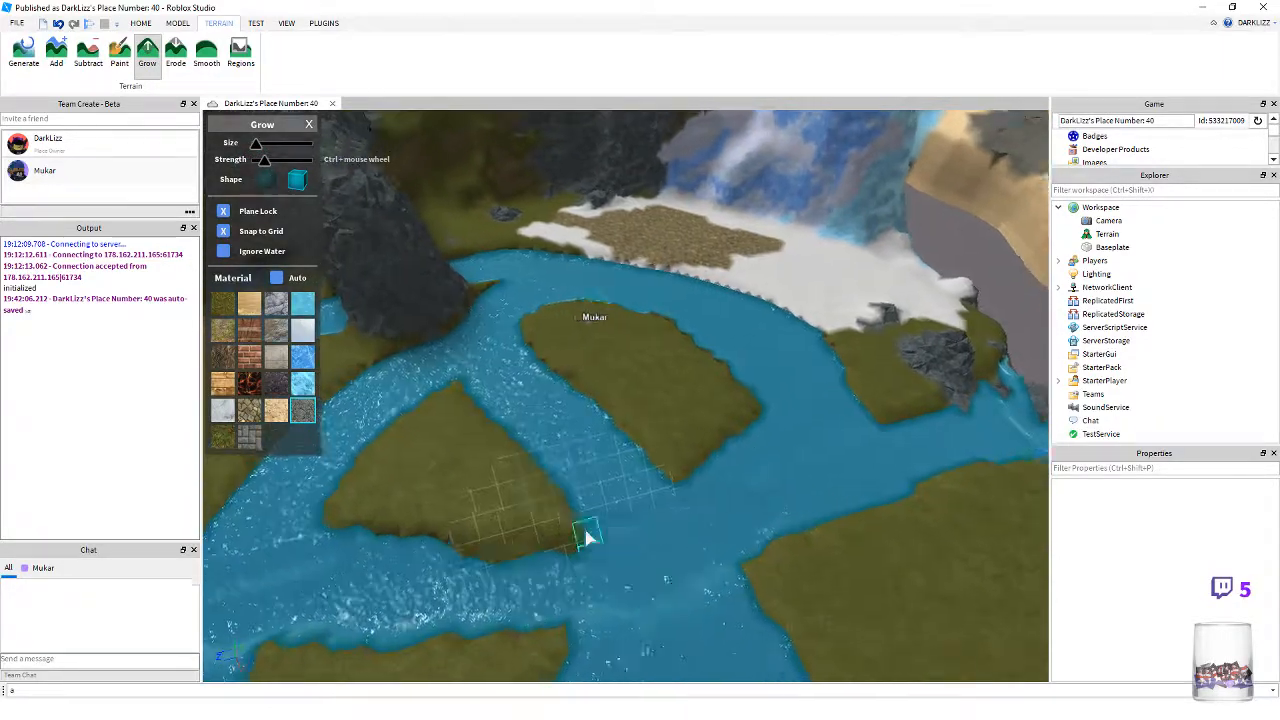
{"action": "scroll", "coordinate": [588, 538], "scroll_direction": "up", "scroll_amount": 3}
{"action": "key", "text": "a"}
{"action": "key", "text": "s"}
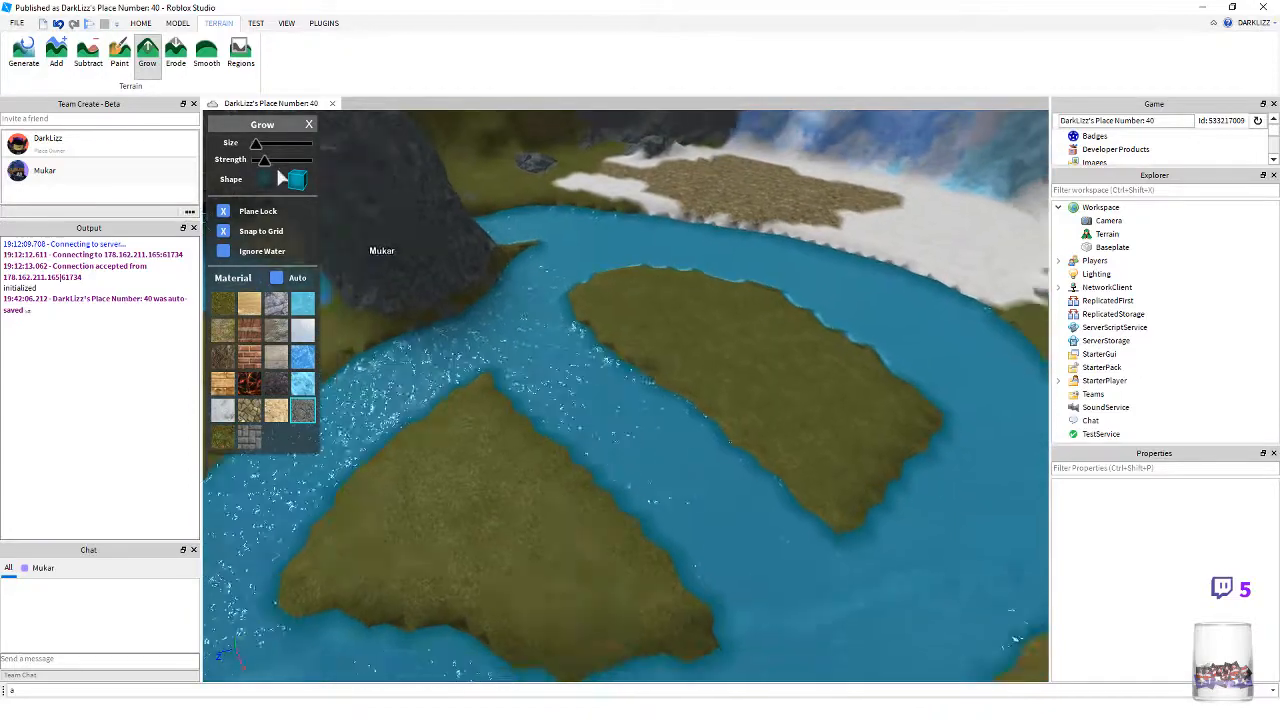
{"action": "left_click_drag", "start_coordinate": [257, 147], "coordinate": [284, 149]}
{"action": "key", "text": "a"}
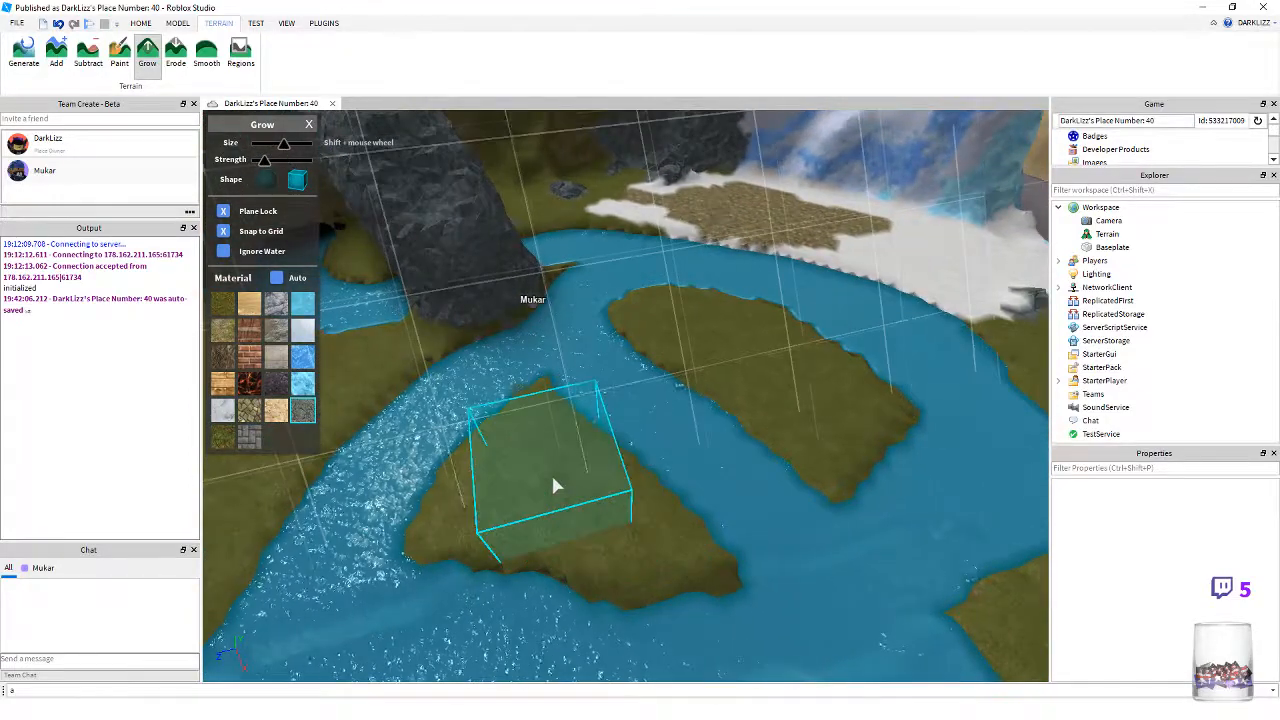
{"action": "left_click", "coordinate": [553, 478]}
{"action": "left_click", "coordinate": [265, 181]}
- Try growing Asphalt with the spherical brush on the triangular islet, and undo it
{"action": "left_click", "coordinate": [540, 460]}
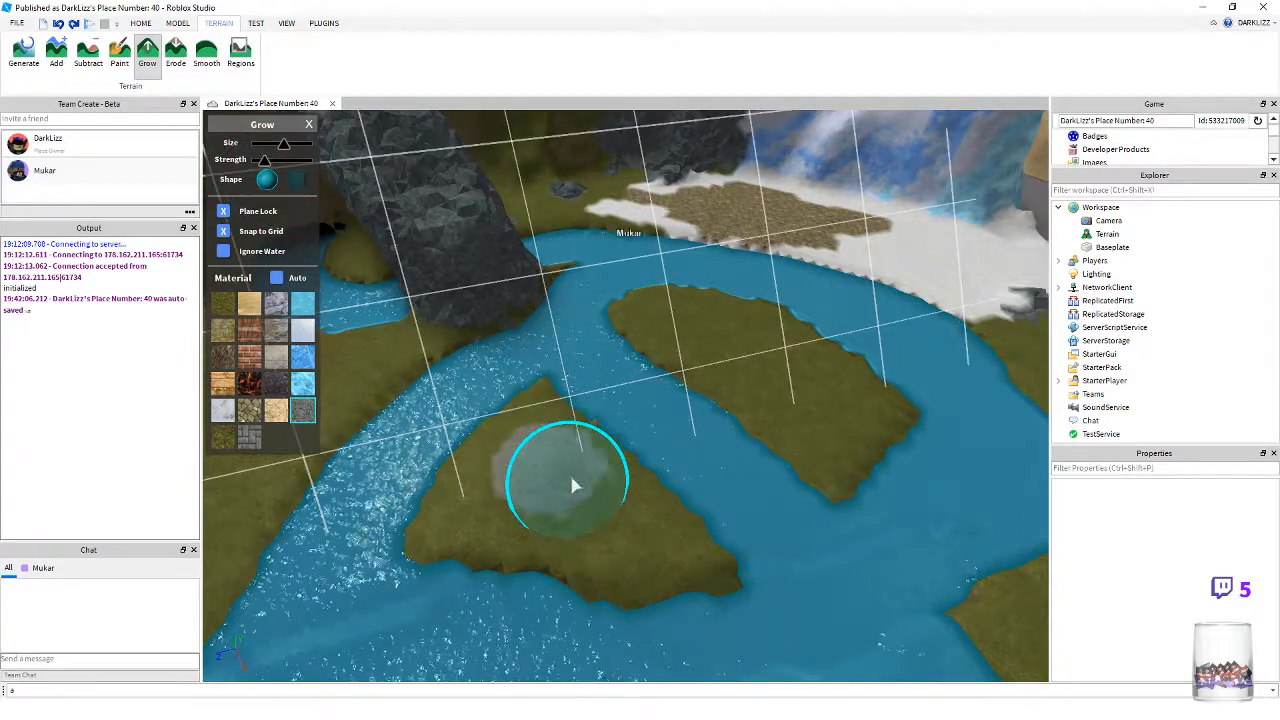
{"action": "key", "text": "ctrl+z"}
{"action": "right_click_drag", "start_coordinate": [649, 540], "coordinate": [636, 480]}
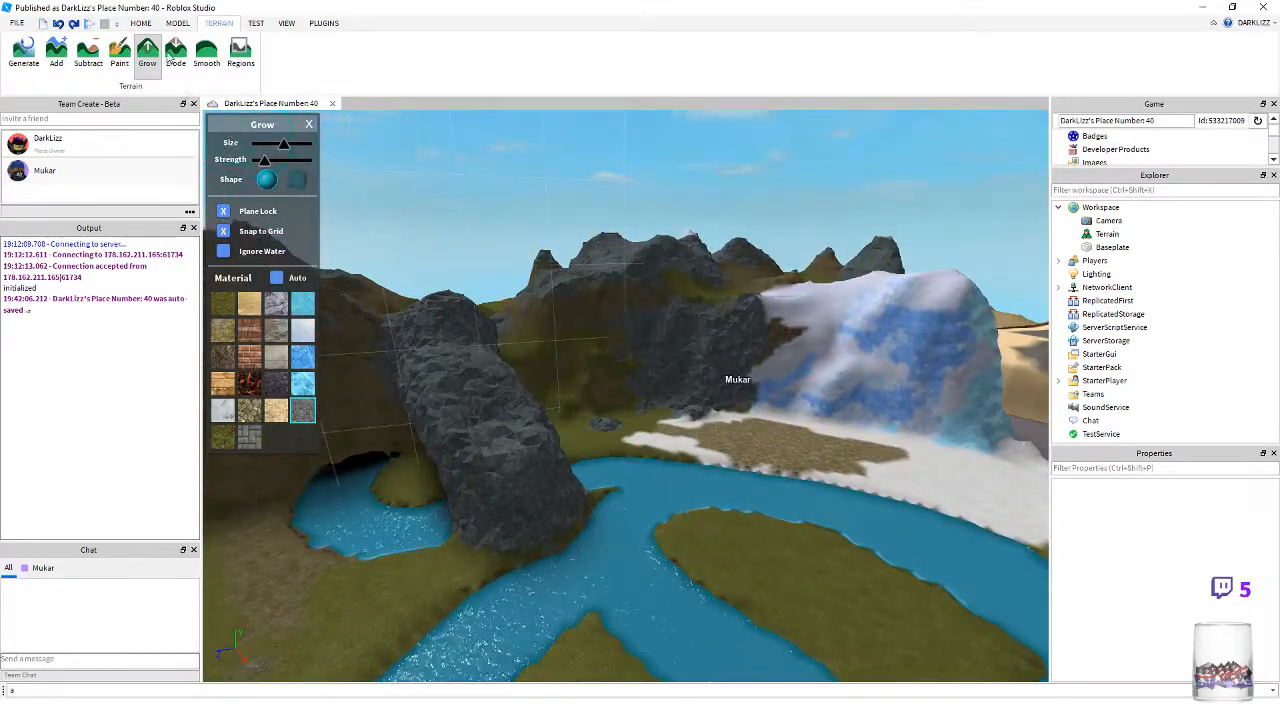
- Erode the grassy river islet in front of the rock arch with the large spherical brush
{"action": "left_click", "coordinate": [176, 56]}
{"action": "scroll", "coordinate": [651, 449], "scroll_direction": "up", "scroll_amount": 5}
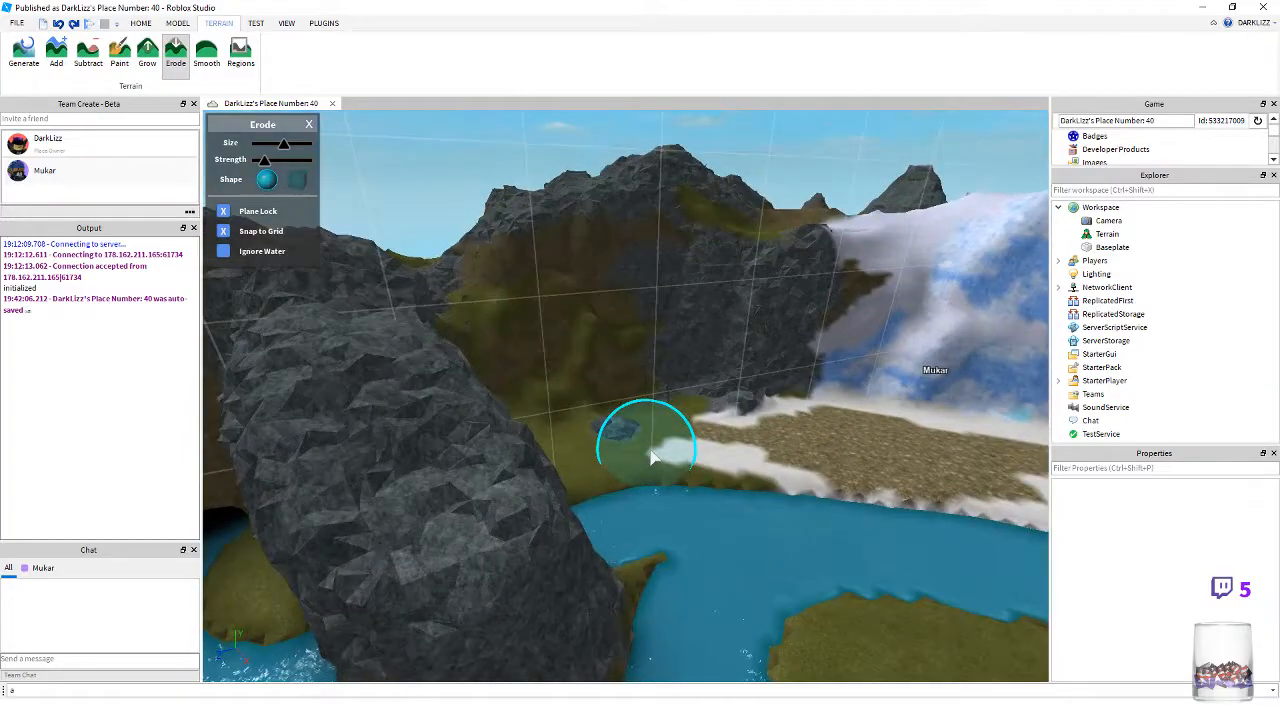
{"action": "key", "text": "s"}
{"action": "key", "text": "a"}
{"action": "right_click_drag", "start_coordinate": [648, 457], "coordinate": [648, 456]}
{"action": "right_click_drag", "start_coordinate": [519, 631], "coordinate": [520, 633]}
{"action": "key", "text": "s"}
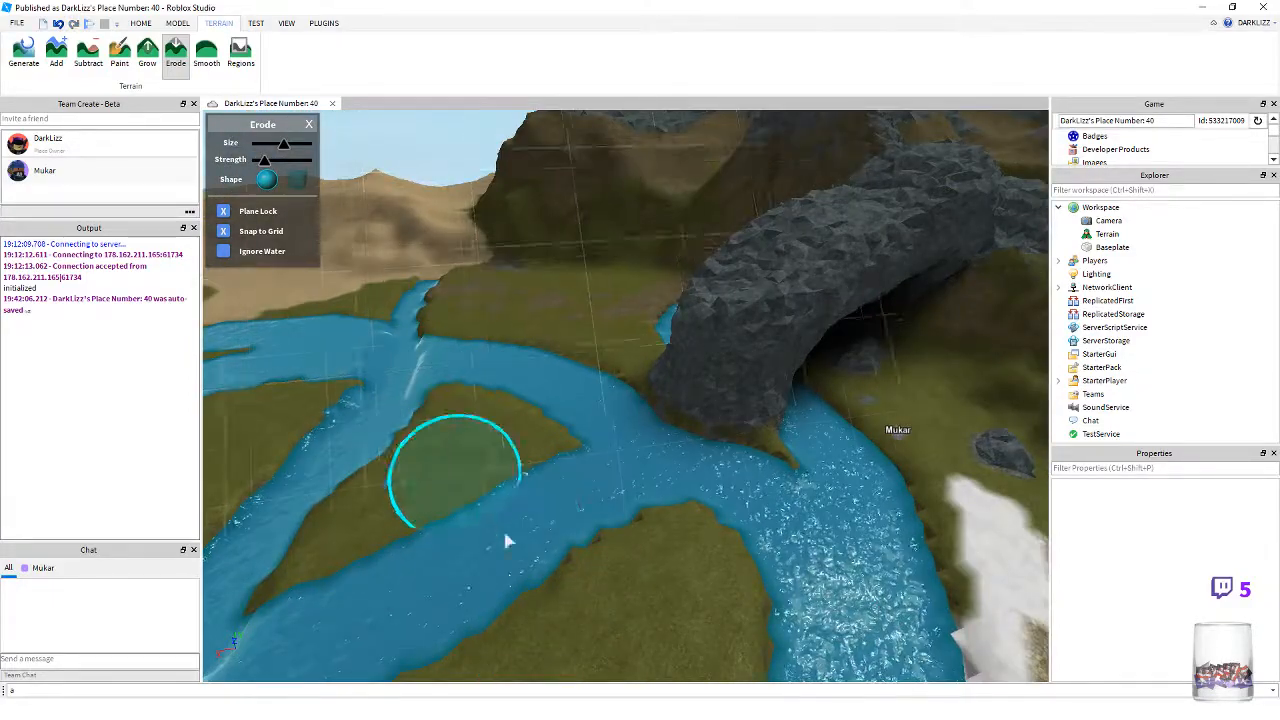
{"action": "left_click_drag", "start_coordinate": [451, 438], "coordinate": [451, 441]}
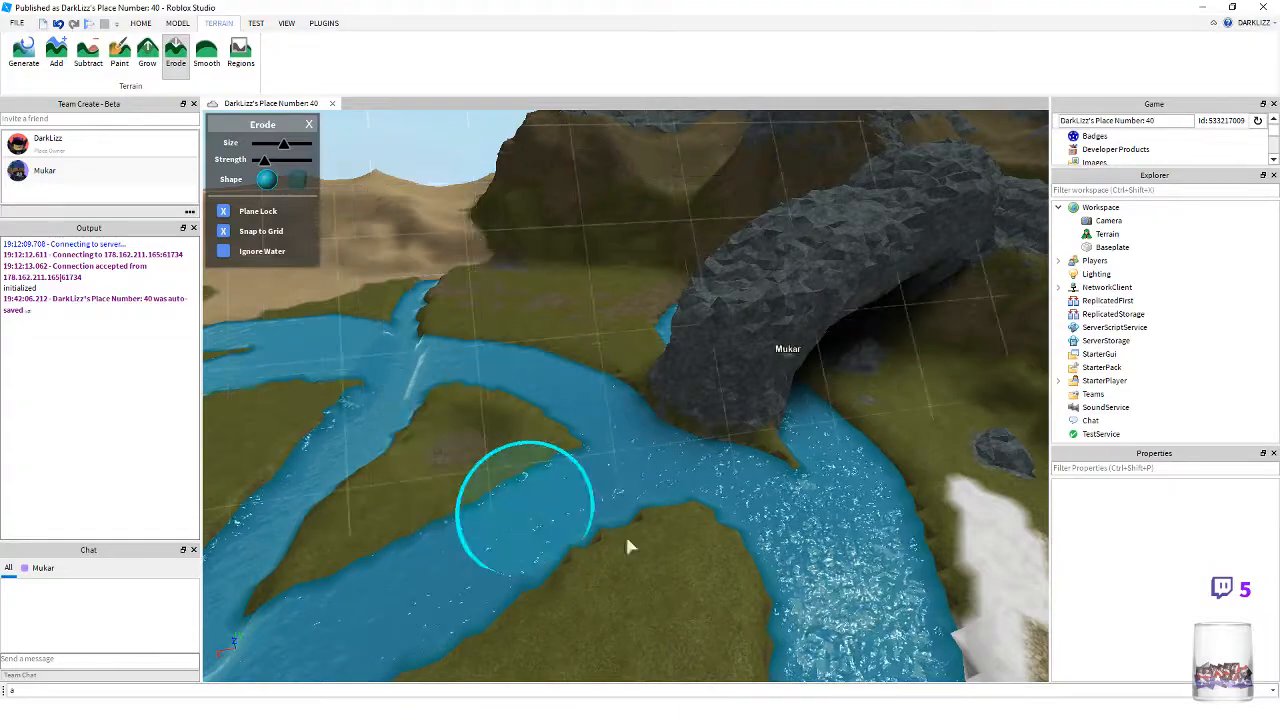
{"action": "right_click_drag", "start_coordinate": [679, 588], "coordinate": [677, 588]}
{"action": "mouse_move", "coordinate": [686, 518]}
{"action": "right_mouse_down"}
{"action": "mouse_move", "coordinate": [676, 486]}
{"action": "mouse_move", "coordinate": [667, 545]}
{"action": "mouse_move", "coordinate": [643, 502]}
{"action": "mouse_move", "coordinate": [680, 486]}
{"action": "mouse_move", "coordinate": [685, 430]}
{"action": "right_mouse_up"}
- Switch to the Paint tool and examine the grass-topped rock arch over the river
{"action": "left_click", "coordinate": [119, 55]}
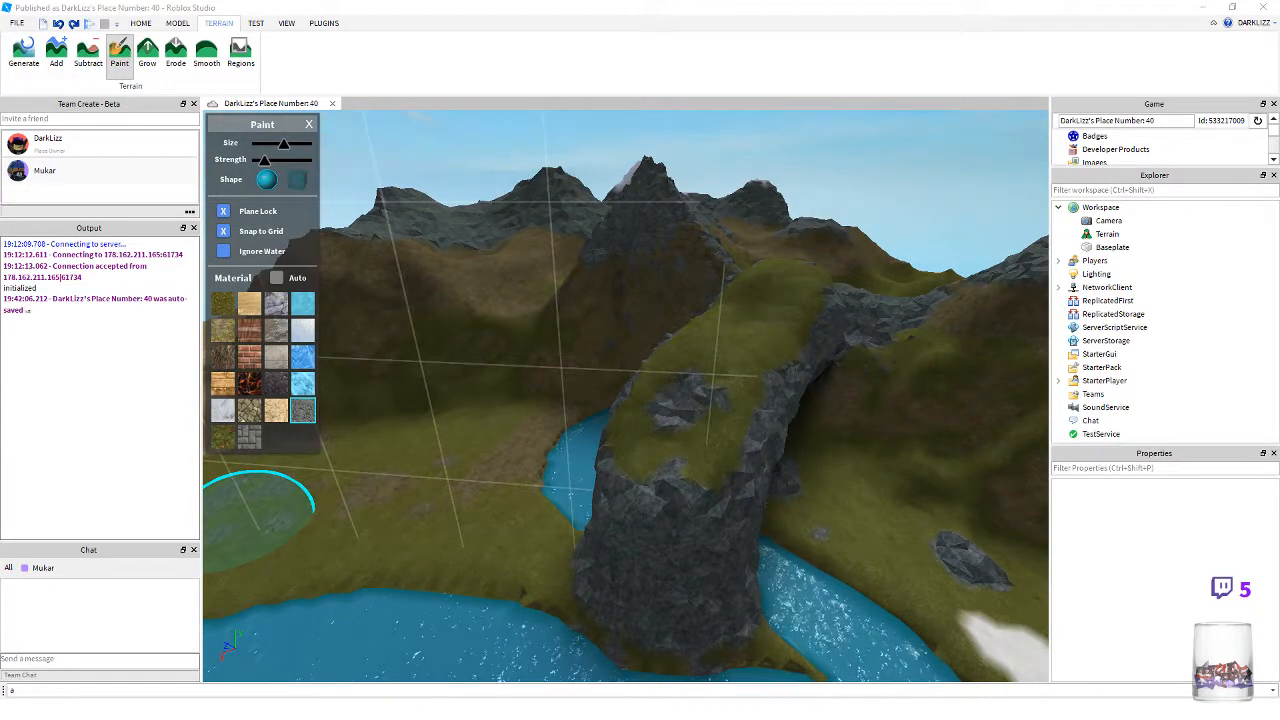
{"action": "right_click_drag", "start_coordinate": [271, 457], "coordinate": [300, 460]}
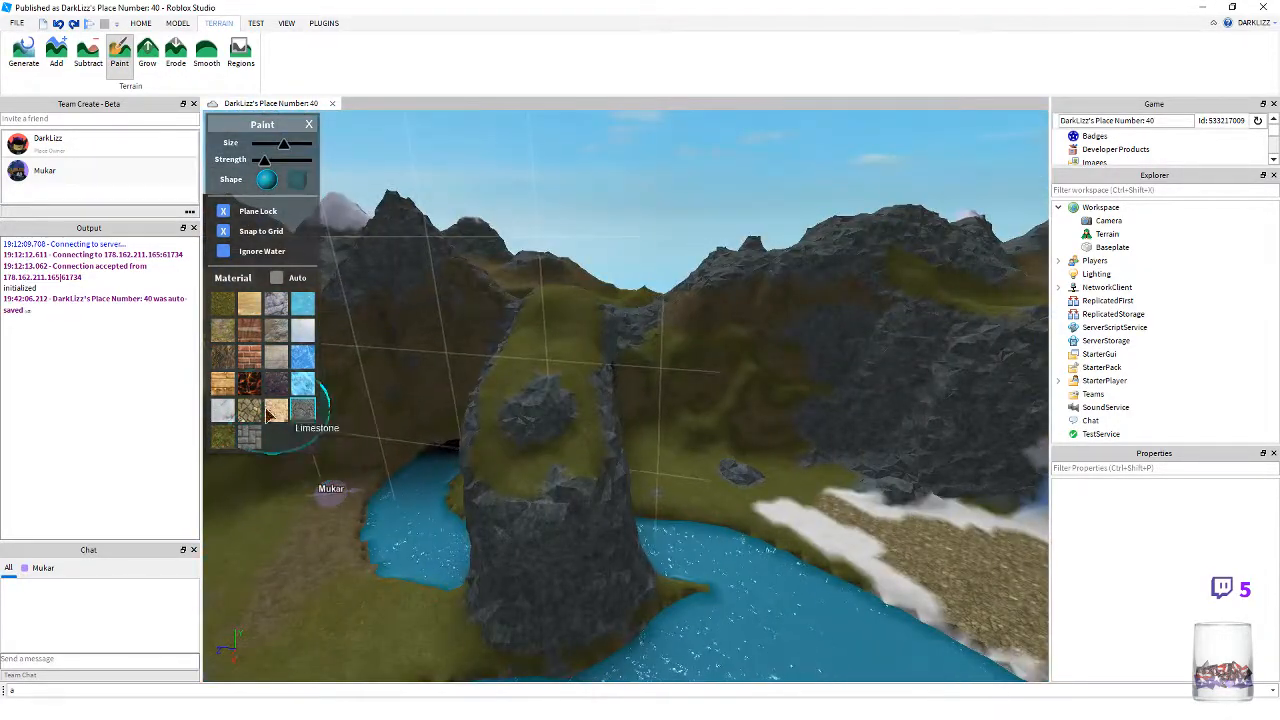
{"action": "key", "text": "d"}
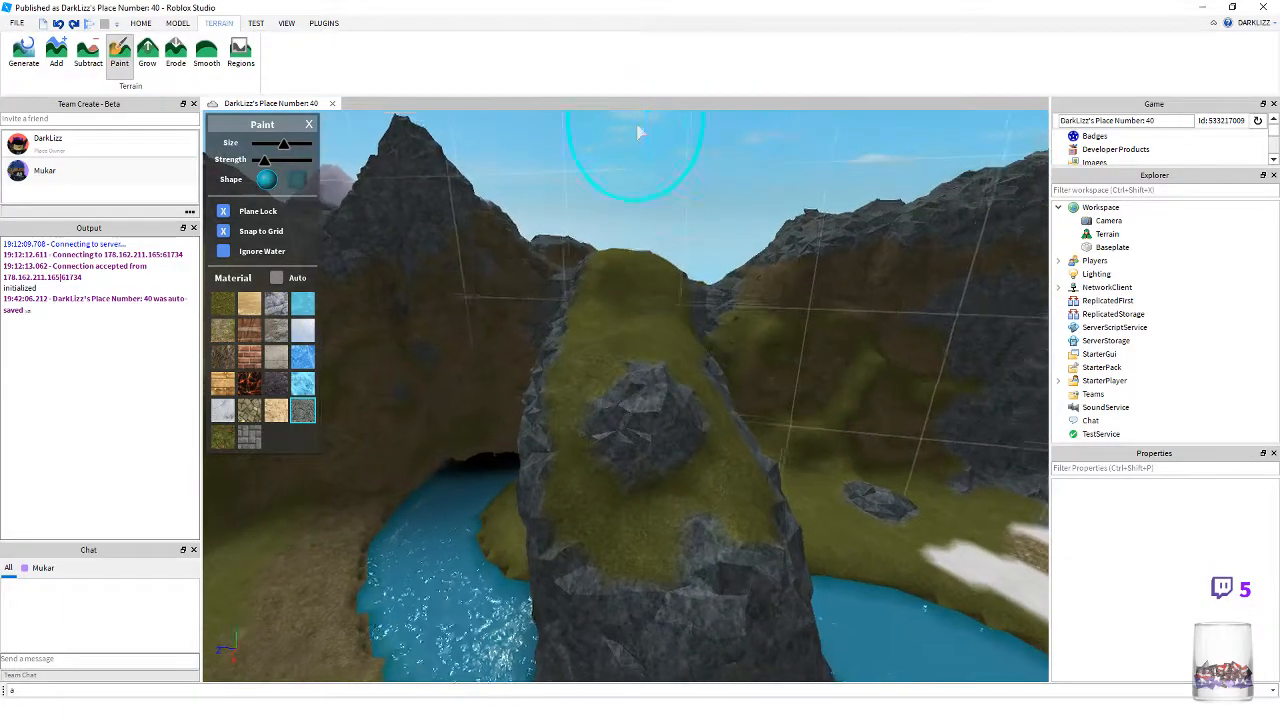
{"action": "key", "text": "s"}
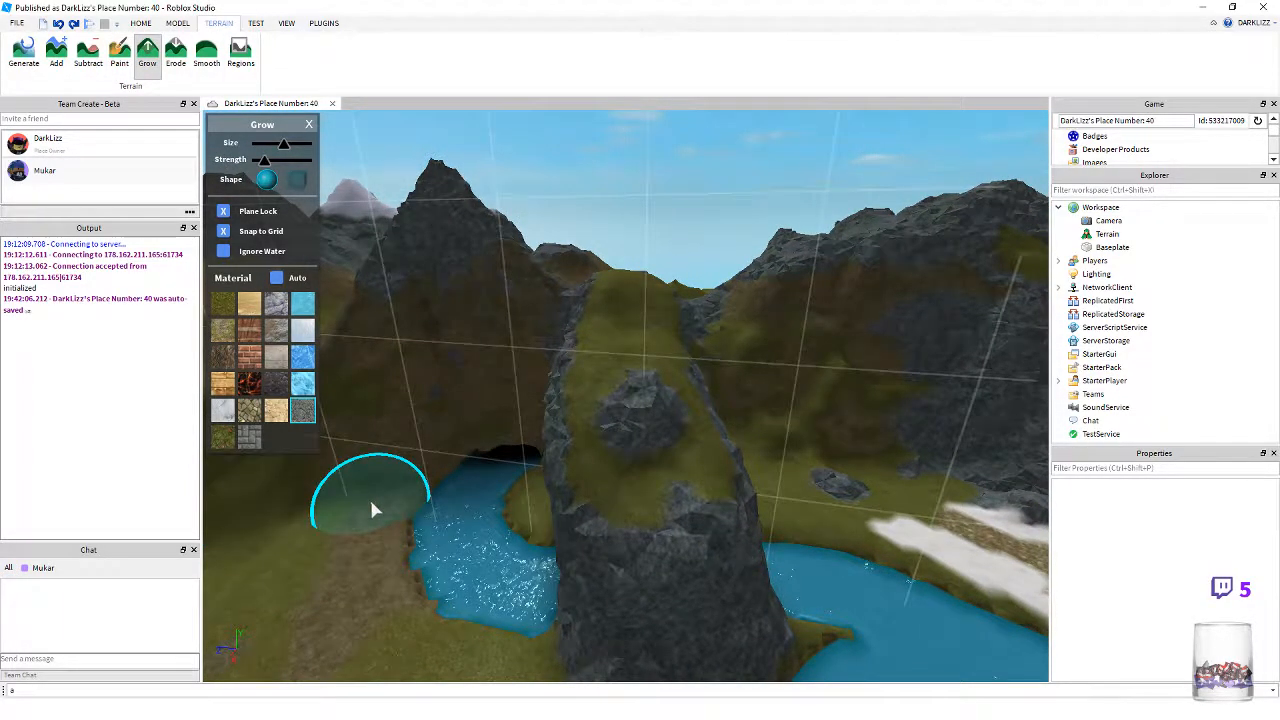
- Examine the rock arch's flank and the hollow beneath it with the Grow brush active
{"action": "right_click_drag", "start_coordinate": [370, 502], "coordinate": [370, 502]}
{"action": "key", "text": "s"}
{"action": "key", "text": "w"}
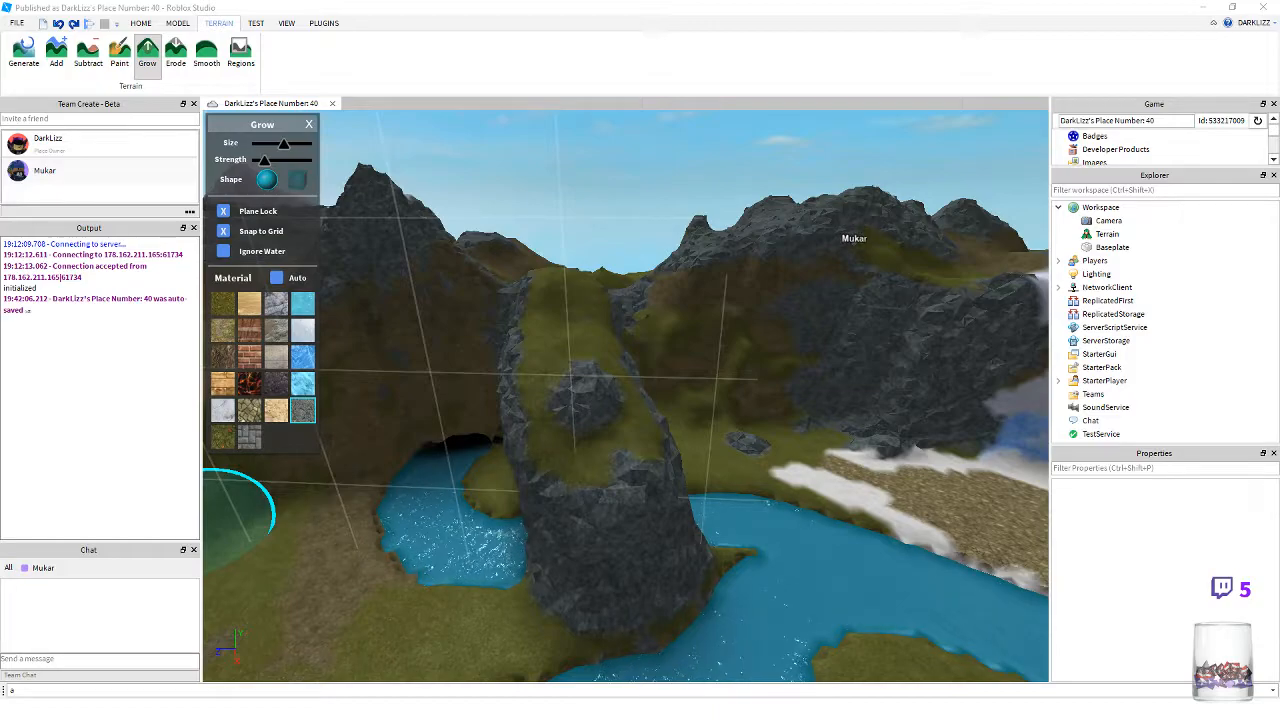
{"action": "key", "text": "w"}
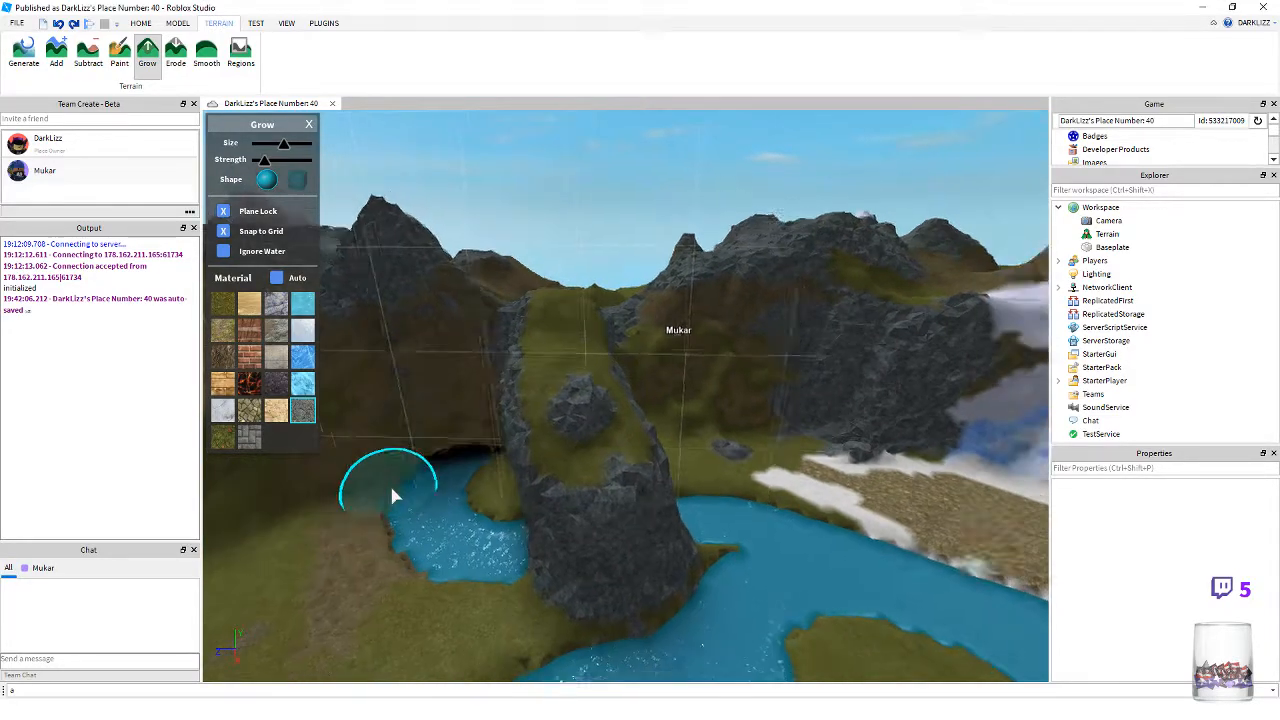
{"action": "key", "text": "a"}
{"action": "right_click_drag", "start_coordinate": [562, 487], "coordinate": [567, 494]}
{"action": "scroll", "coordinate": [568, 492], "scroll_direction": "down", "scroll_amount": 2}
{"action": "scroll", "coordinate": [568, 492], "scroll_direction": "up", "scroll_amount": 5}
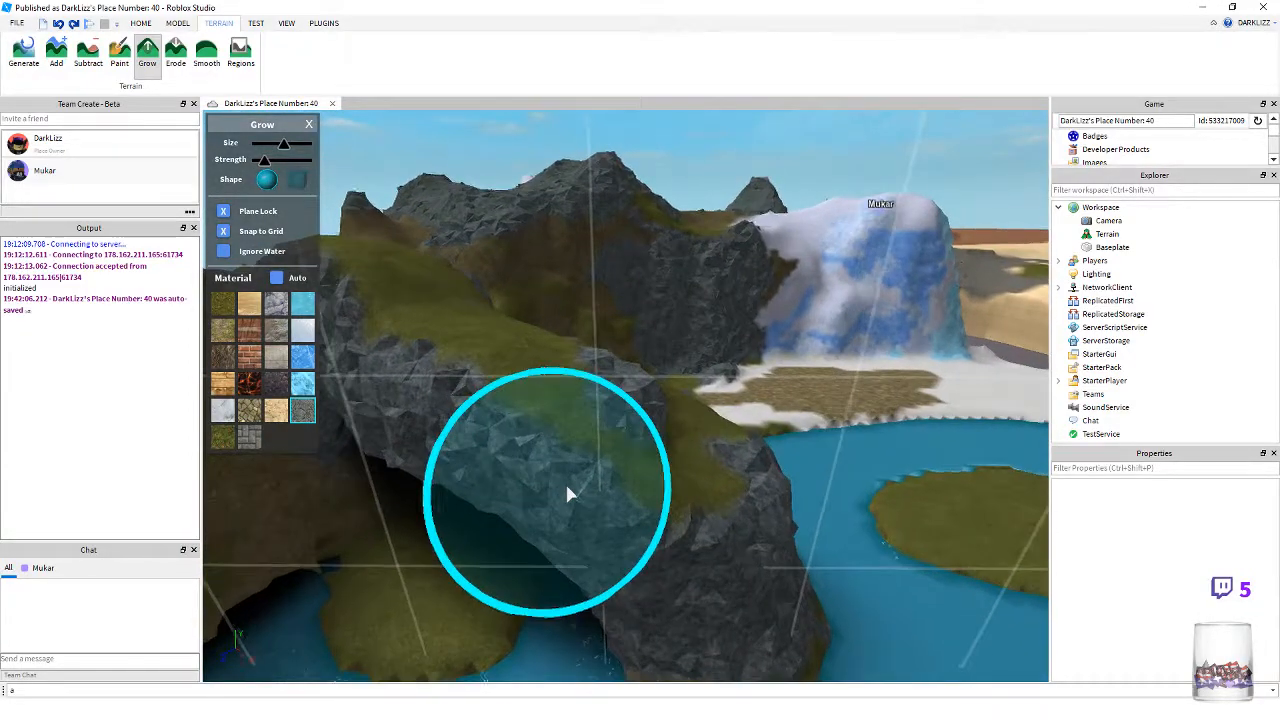
{"action": "scroll", "coordinate": [568, 492], "scroll_direction": "down", "scroll_amount": 3}
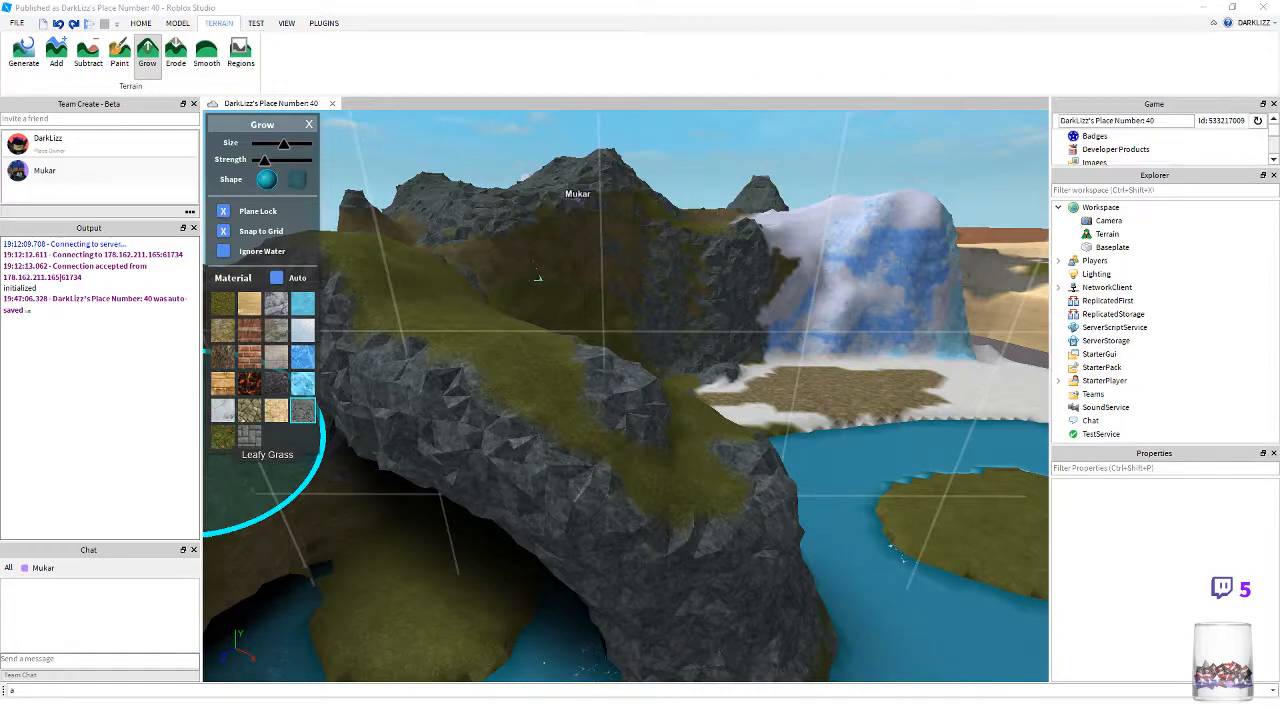
- Examine the rock arch's grassy top and the rocky ridge behind it from above with the Grow brush active
{"action": "mouse_move", "coordinate": [776, 521]}
{"action": "right_mouse_down"}
{"action": "mouse_move", "coordinate": [767, 506]}
{"action": "mouse_move", "coordinate": [778, 532]}
{"action": "right_mouse_up"}
{"action": "scroll", "coordinate": [777, 525], "scroll_direction": "up", "scroll_amount": 4}
{"action": "scroll", "coordinate": [282, 200], "scroll_direction": "down", "scroll_amount": 3}
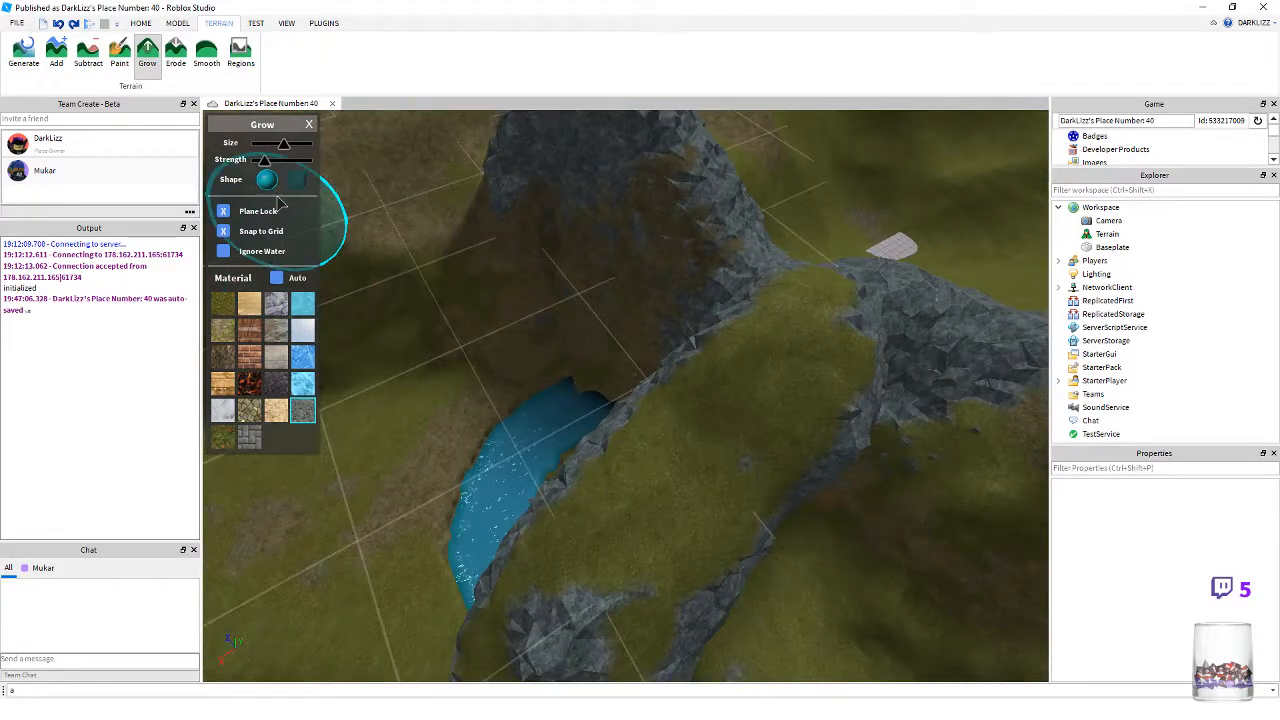
{"action": "right_click_drag", "start_coordinate": [548, 403], "coordinate": [550, 405]}
{"action": "scroll", "coordinate": [736, 514], "scroll_direction": "down", "scroll_amount": 3}
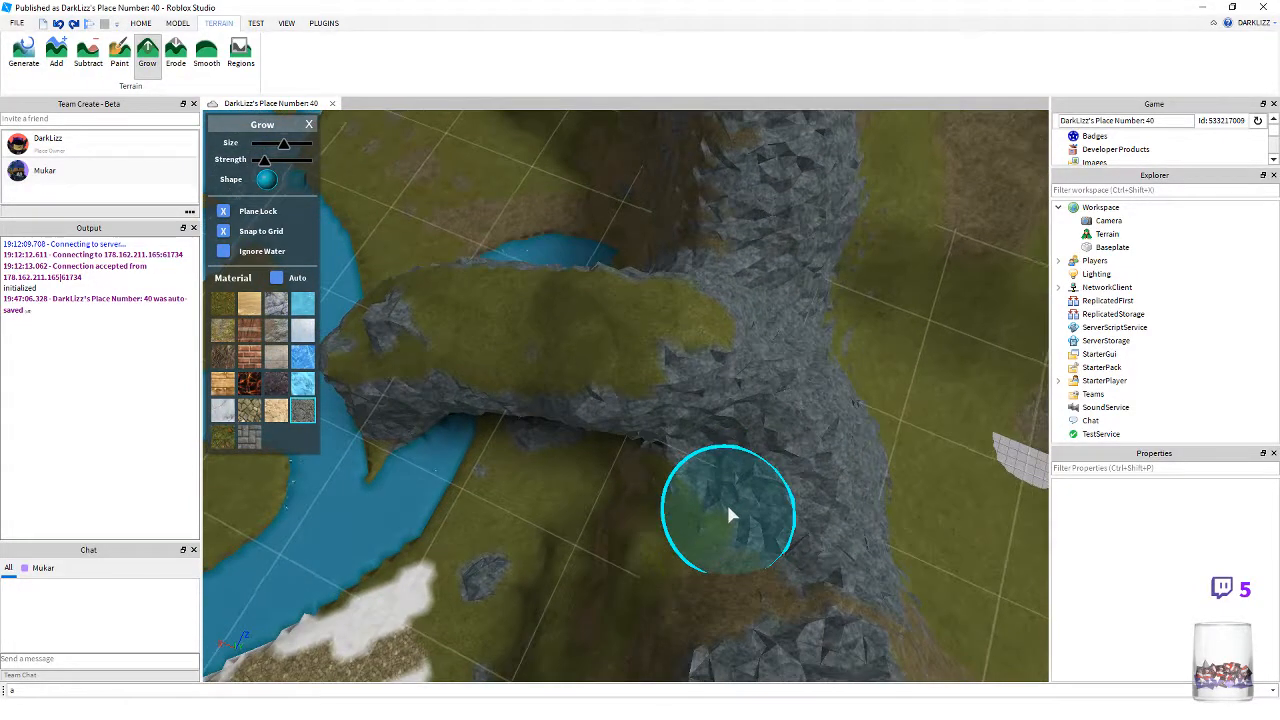
{"action": "right_click_drag", "start_coordinate": [716, 508], "coordinate": [749, 526]}
{"action": "scroll", "coordinate": [777, 528], "scroll_direction": "up", "scroll_amount": 4}
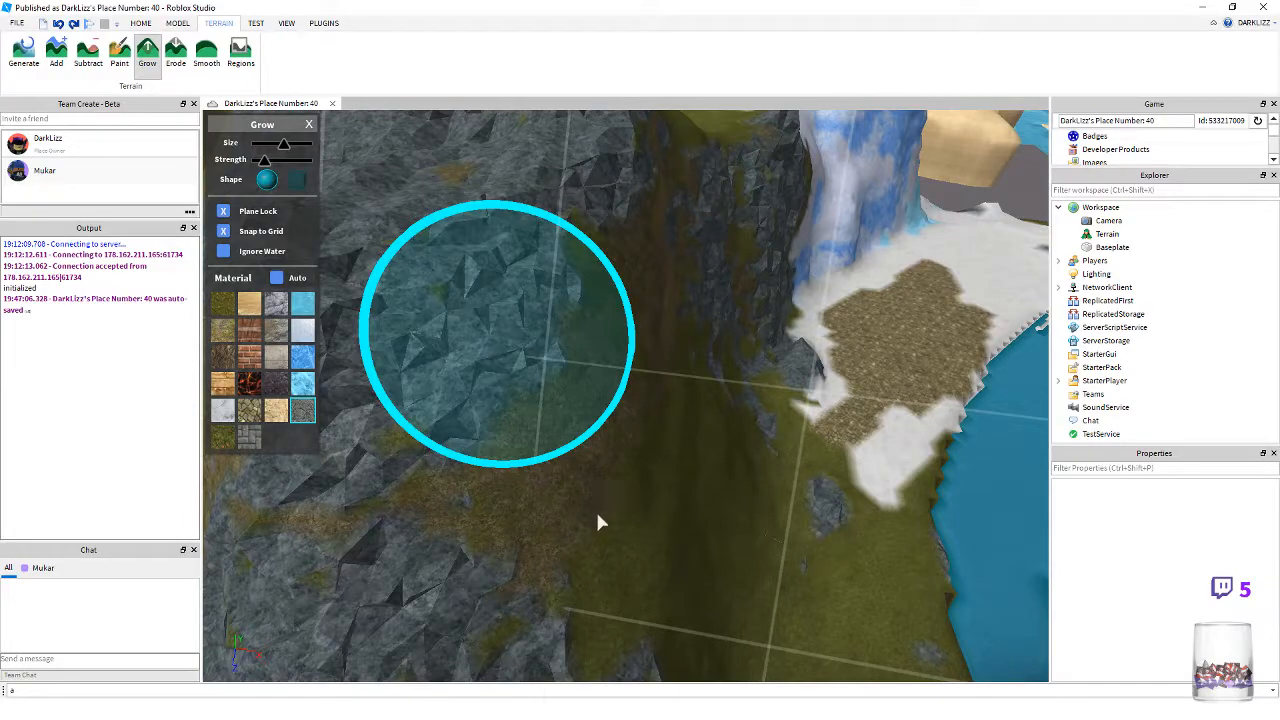
- Survey the map from the cliffs and icy mountain to the lava patch and sandy headland, switching to the Regions tool
{"action": "mouse_move", "coordinate": [782, 650]}
{"action": "right_mouse_down"}
{"action": "mouse_move", "coordinate": [792, 636]}
{"action": "mouse_move", "coordinate": [780, 637]}
{"action": "mouse_move", "coordinate": [763, 551]}
{"action": "mouse_move", "coordinate": [749, 563]}
{"action": "mouse_move", "coordinate": [574, 300]}
{"action": "mouse_move", "coordinate": [505, 293]}
{"action": "right_mouse_up"}
{"action": "scroll", "coordinate": [763, 550], "scroll_direction": "down", "scroll_amount": 2, "text": "shift"}
{"action": "scroll", "coordinate": [763, 557], "scroll_direction": "down", "scroll_amount": 1, "text": "shift"}
{"action": "key", "text": "s"}
{"action": "key", "text": "w"}
{"action": "key", "text": "w"}
{"action": "key", "text": "d"}
{"action": "key", "text": "s"}
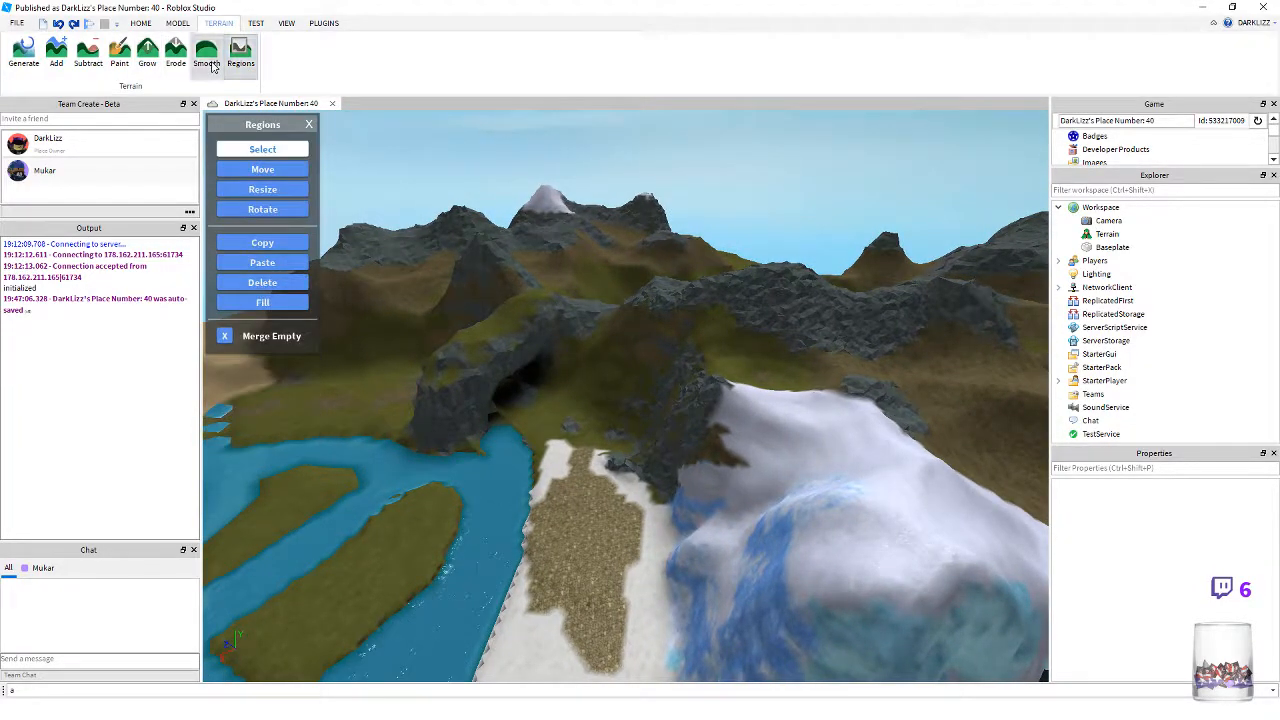
{"action": "right_click_drag", "start_coordinate": [550, 365], "coordinate": [608, 341]}
{"action": "key", "text": "s"}
{"action": "key", "text": "w"}
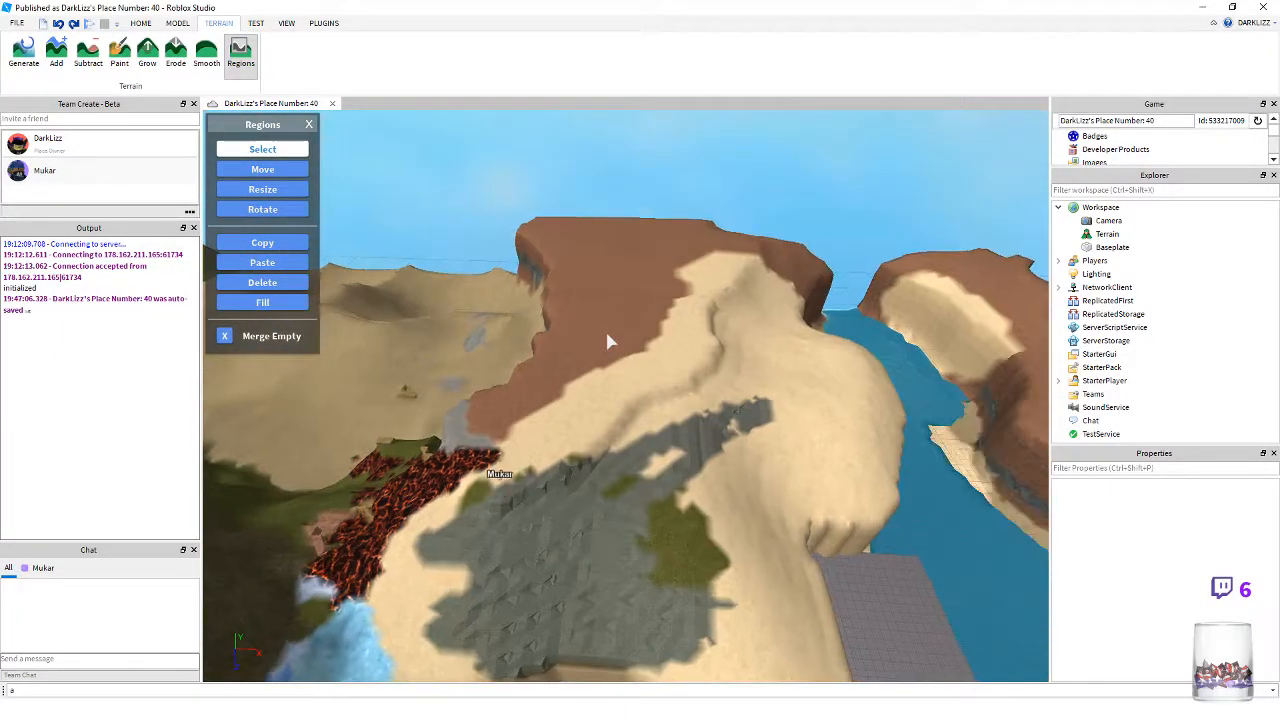
{"action": "key", "text": "a"}
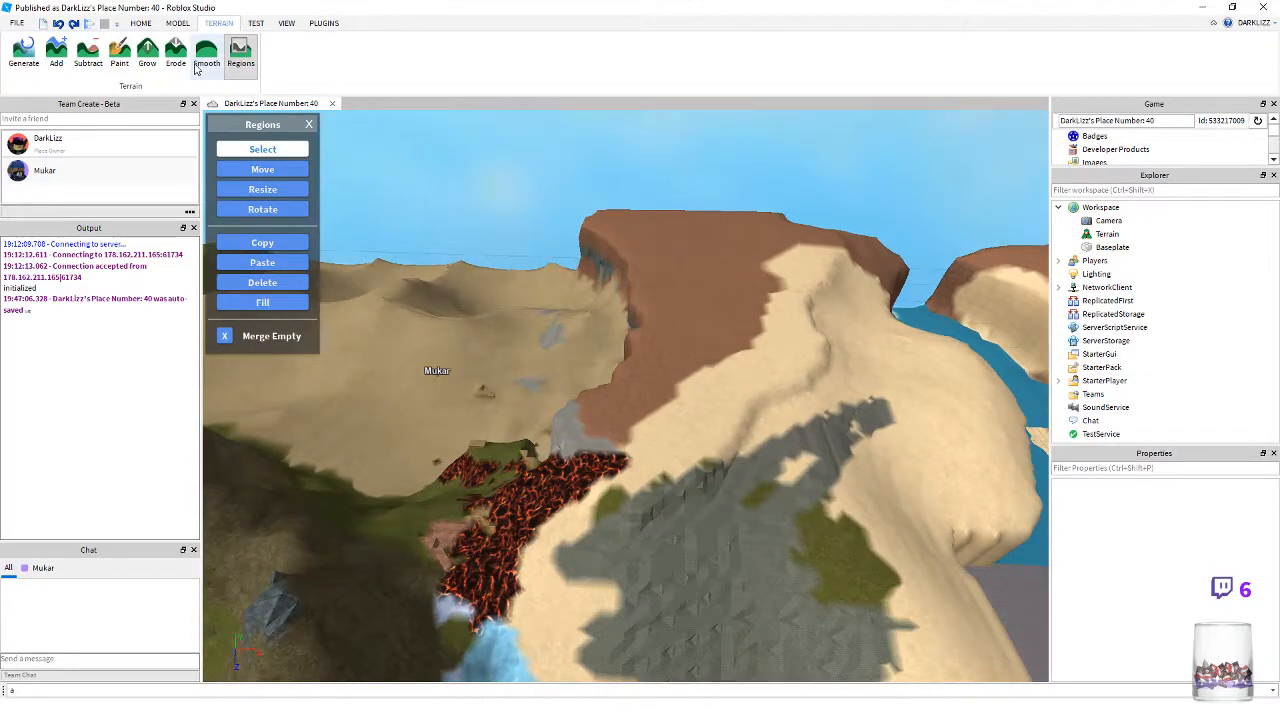
{"action": "key", "text": "w"}
- Switch to the Smooth tool and examine the sandy dunes along the map's outer edge
{"action": "left_click", "coordinate": [205, 59]}
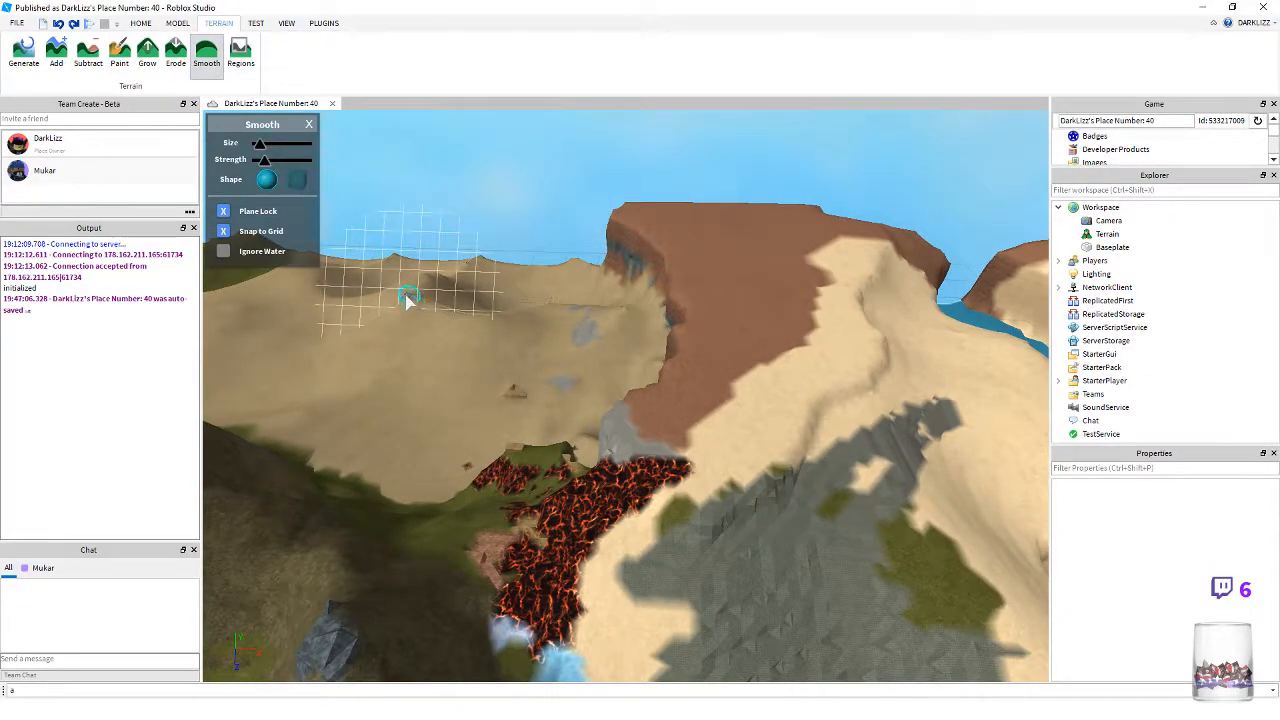
{"action": "right_click_drag", "start_coordinate": [470, 366], "coordinate": [470, 366]}
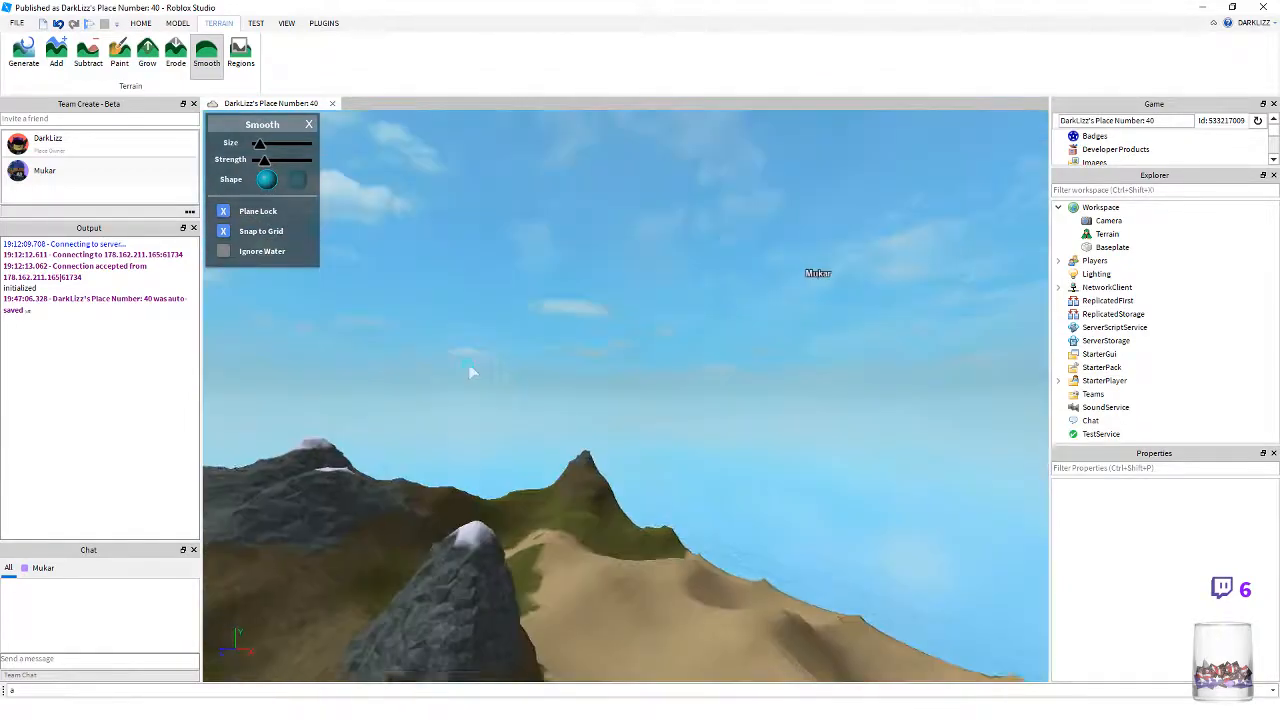
{"action": "key", "text": "w"}
{"action": "right_click_drag", "start_coordinate": [714, 496], "coordinate": [714, 496]}
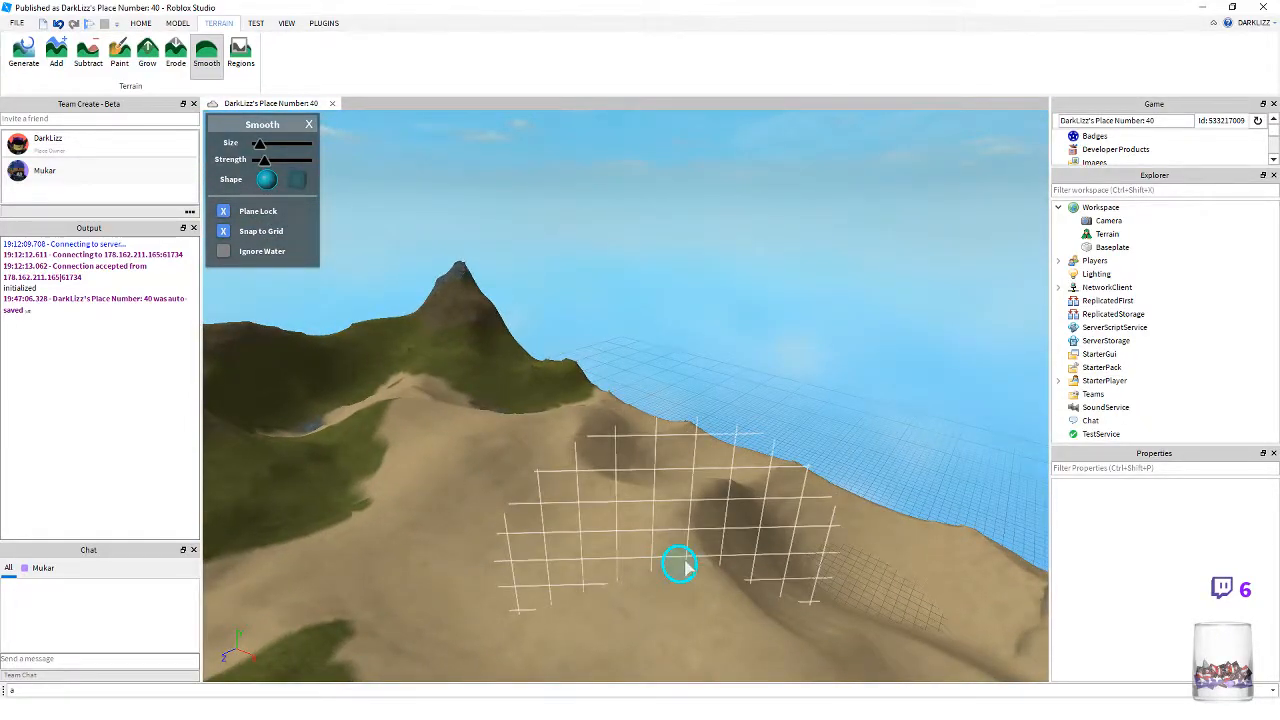
{"action": "key", "text": "w"}
{"action": "key", "text": "d"}
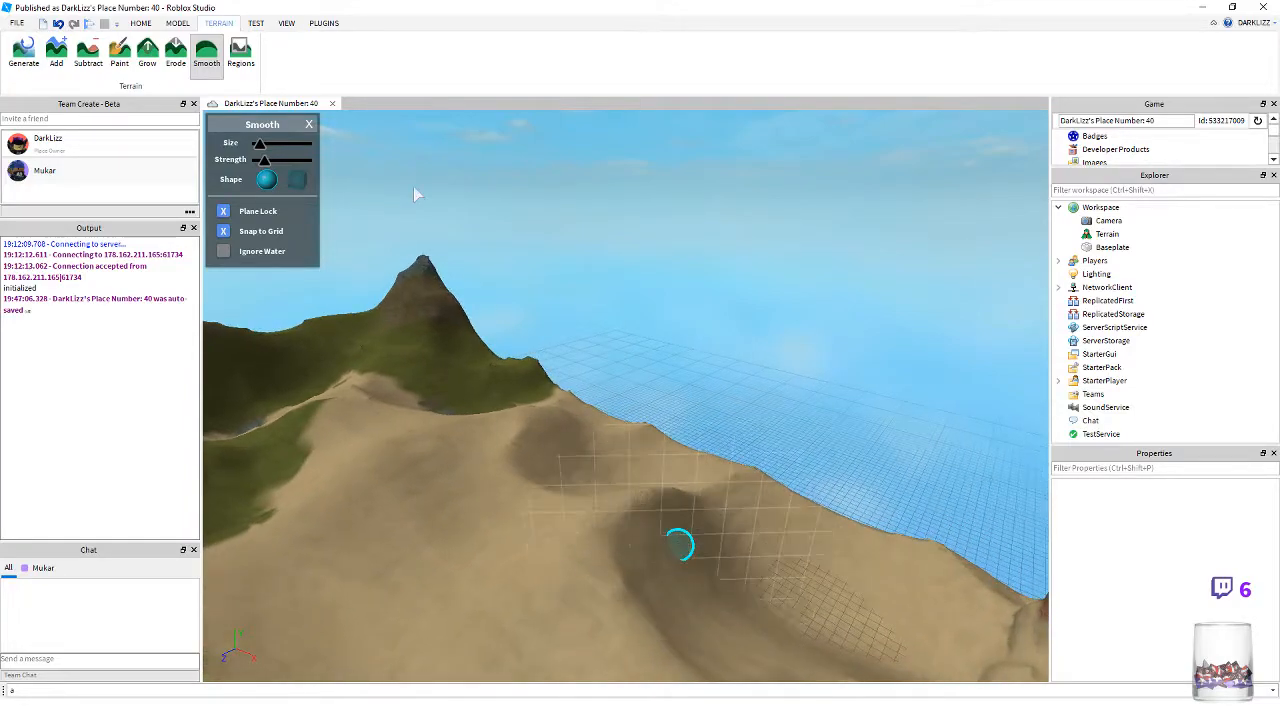
- Select a small terrain region on the sandy dunes near the grey rock patch and move it towards the map's edge
{"action": "left_click", "coordinate": [241, 55]}
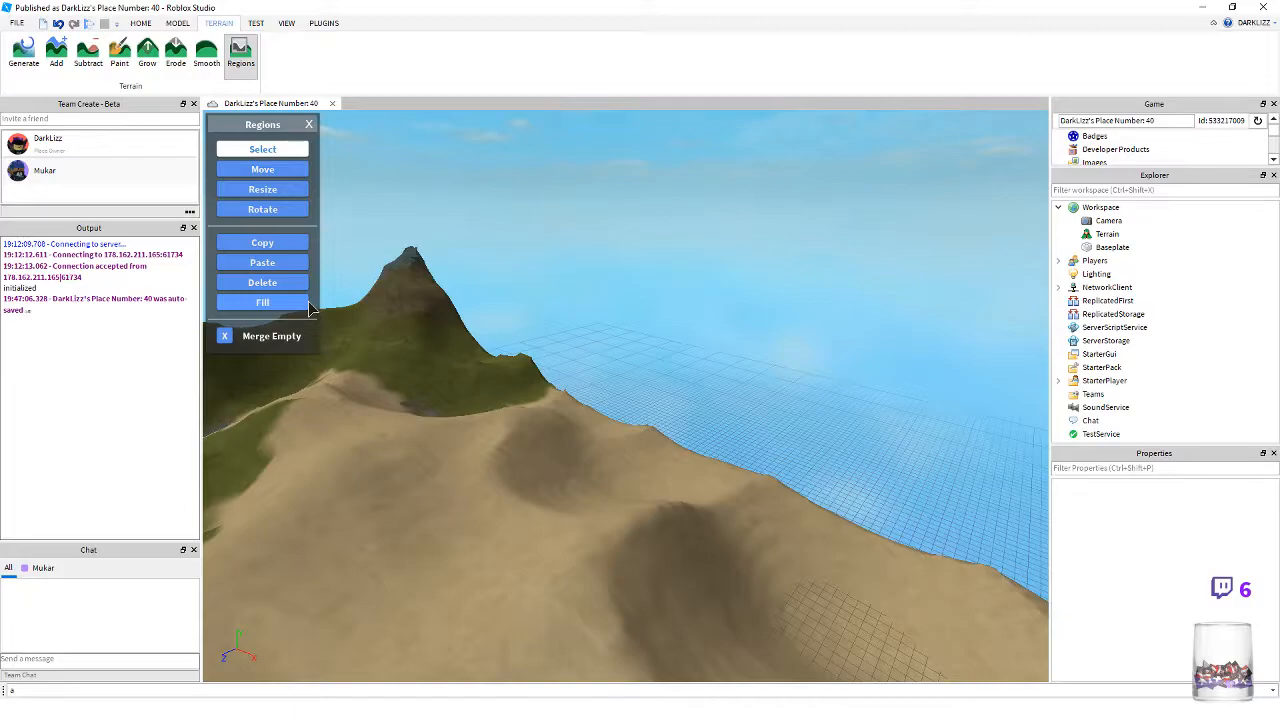
{"action": "right_click_drag", "start_coordinate": [613, 390], "coordinate": [618, 385]}
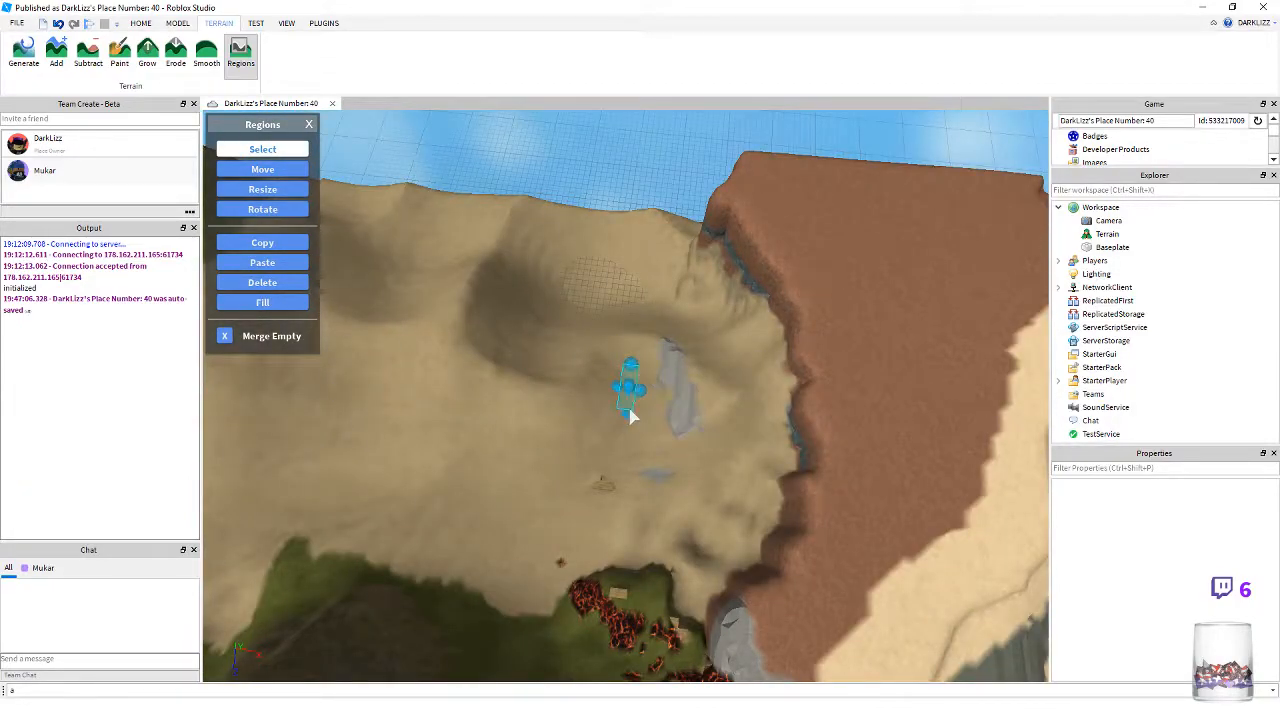
{"action": "scroll", "coordinate": [630, 418], "scroll_direction": "up", "scroll_amount": 2}
{"action": "right_click_drag", "start_coordinate": [565, 427], "coordinate": [557, 423]}
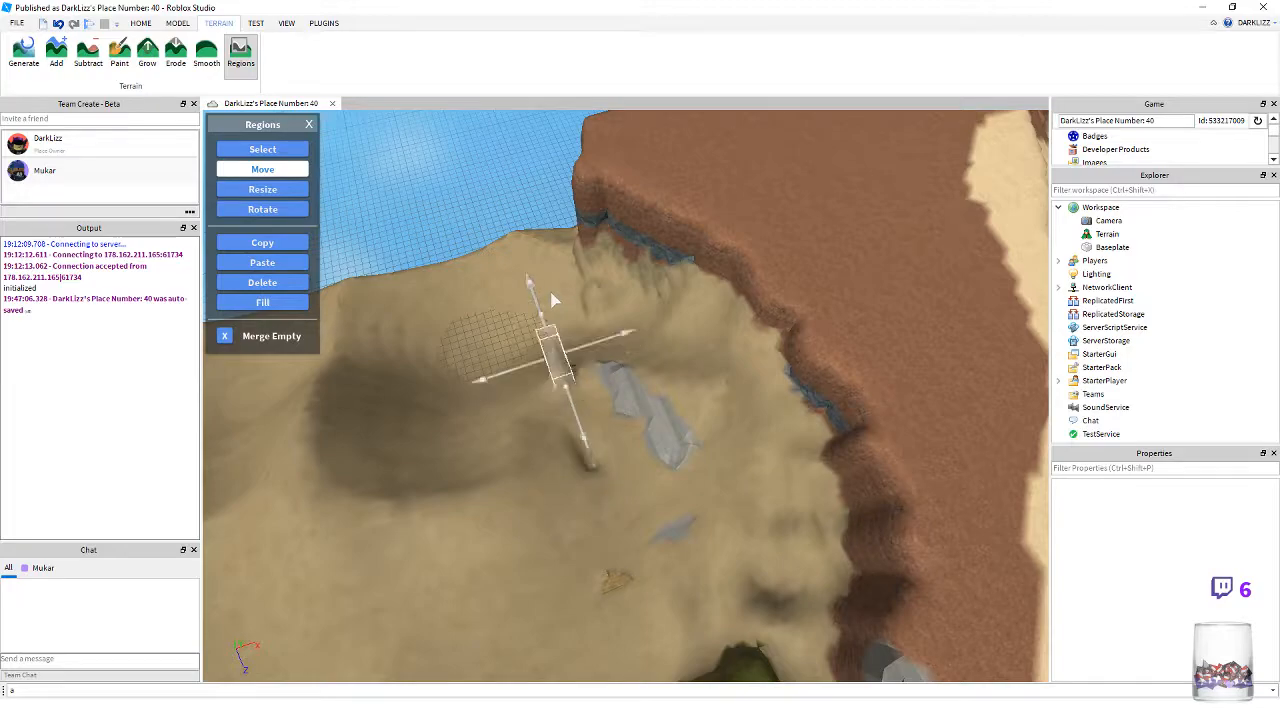
{"action": "left_click_drag", "start_coordinate": [545, 311], "coordinate": [530, 272]}
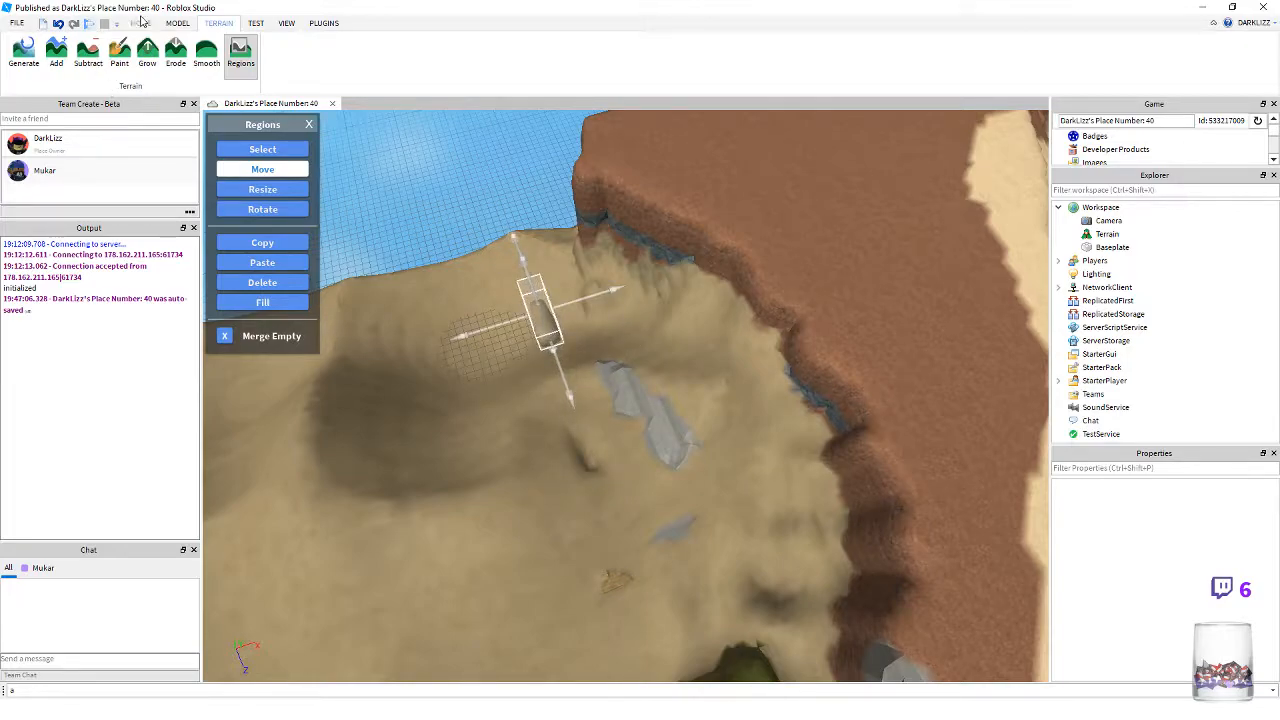
{"action": "left_click", "coordinate": [177, 22]}
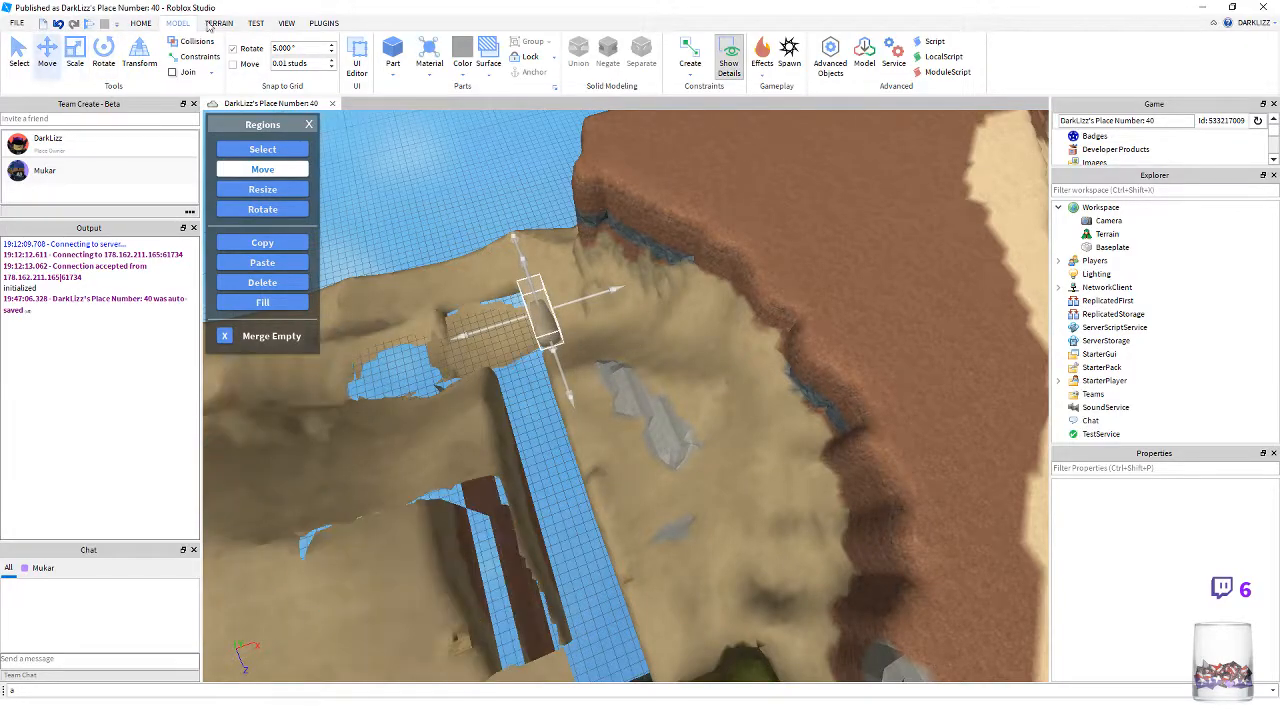
{"action": "left_click", "coordinate": [323, 22]}
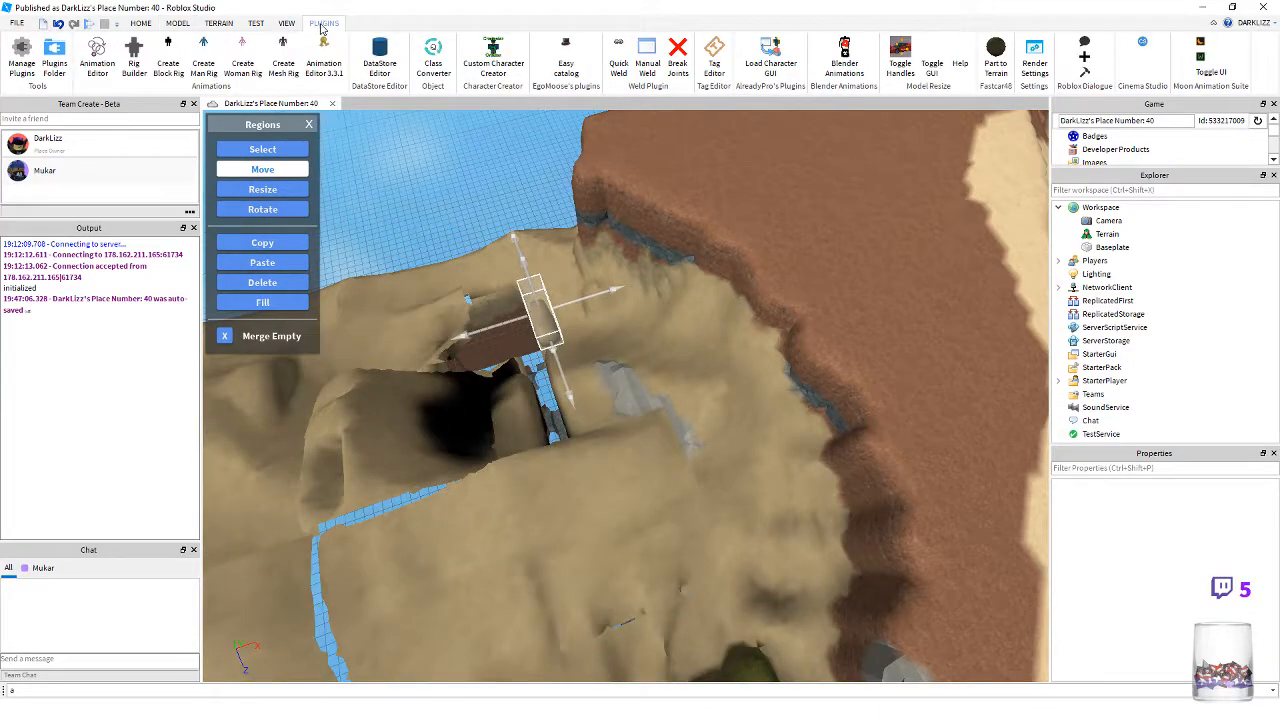
{"action": "left_click", "coordinate": [256, 22]}
{"action": "left_click", "coordinate": [218, 22]}
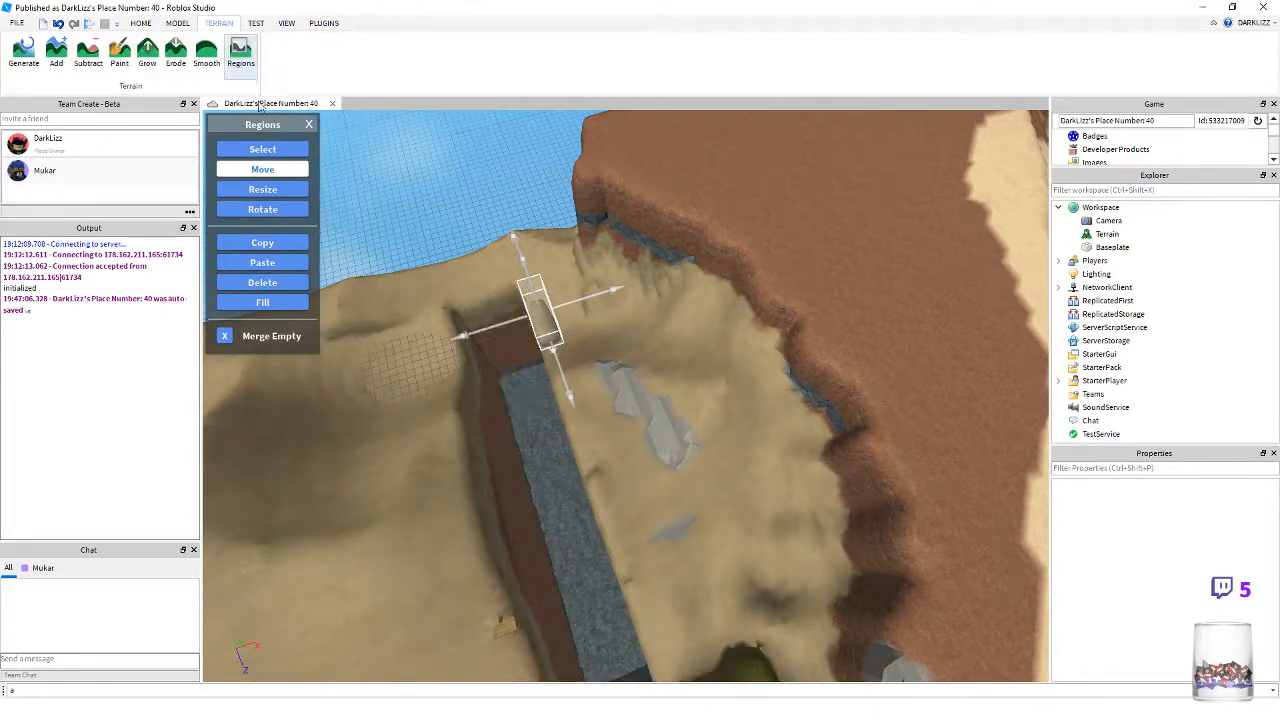
- Examine the rectangular pit and the shifted sand blocks around the selected region
{"action": "left_click_drag", "start_coordinate": [490, 350], "coordinate": [642, 558]}
{"action": "right_click_drag", "start_coordinate": [724, 475], "coordinate": [724, 474]}
{"action": "key", "text": "s"}
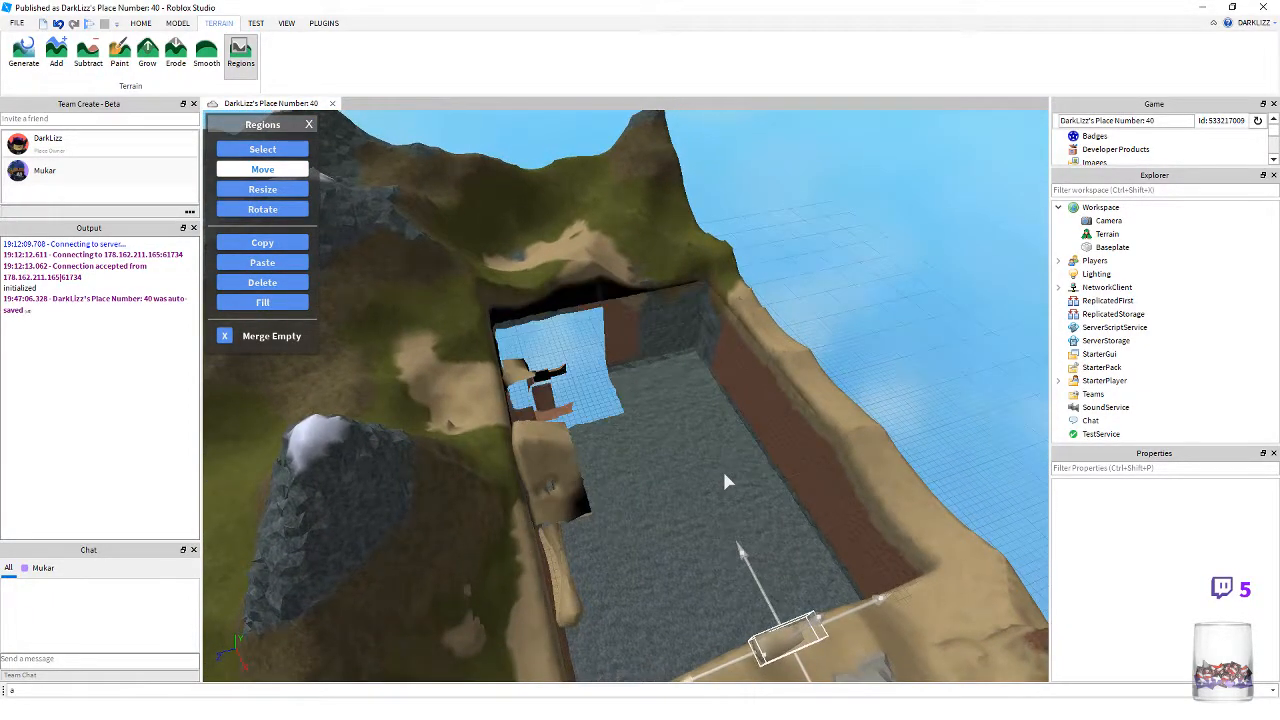
{"action": "right_click_drag", "start_coordinate": [724, 474], "coordinate": [724, 474]}
{"action": "key", "text": "w"}
{"action": "key", "text": "d"}
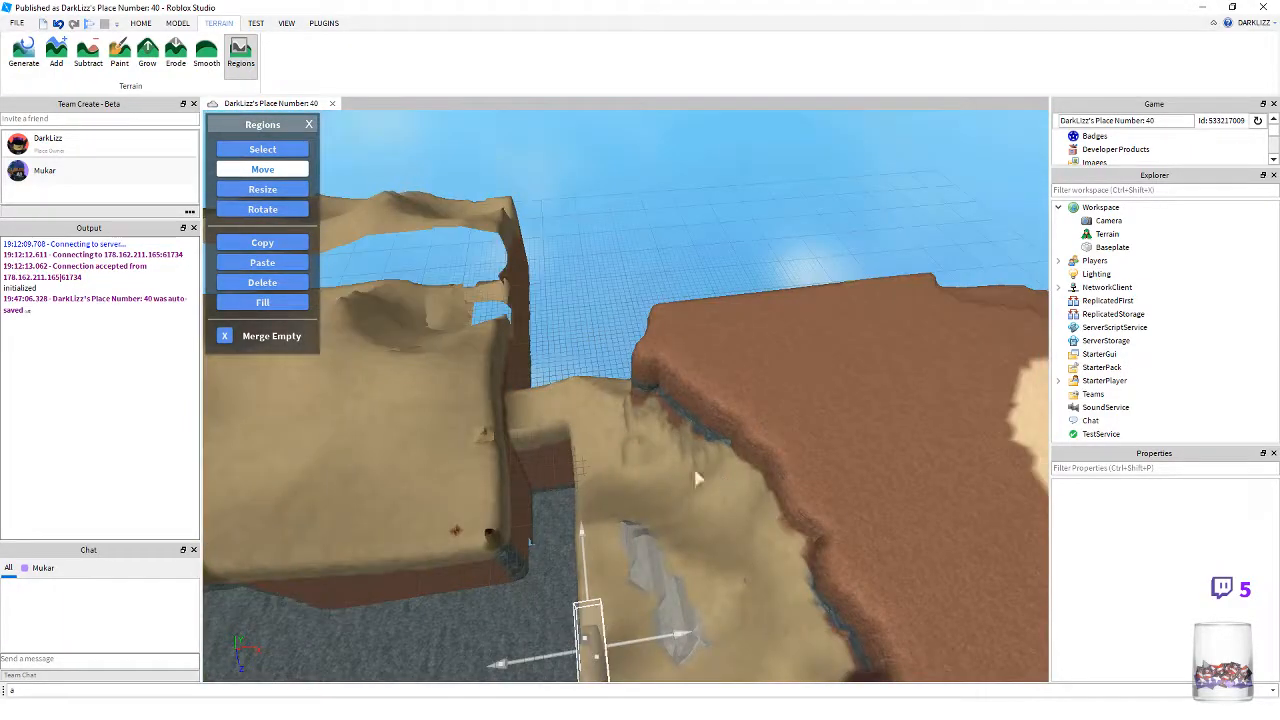
{"action": "right_click_drag", "start_coordinate": [560, 427], "coordinate": [560, 435]}
{"action": "right_click", "coordinate": [560, 430]}
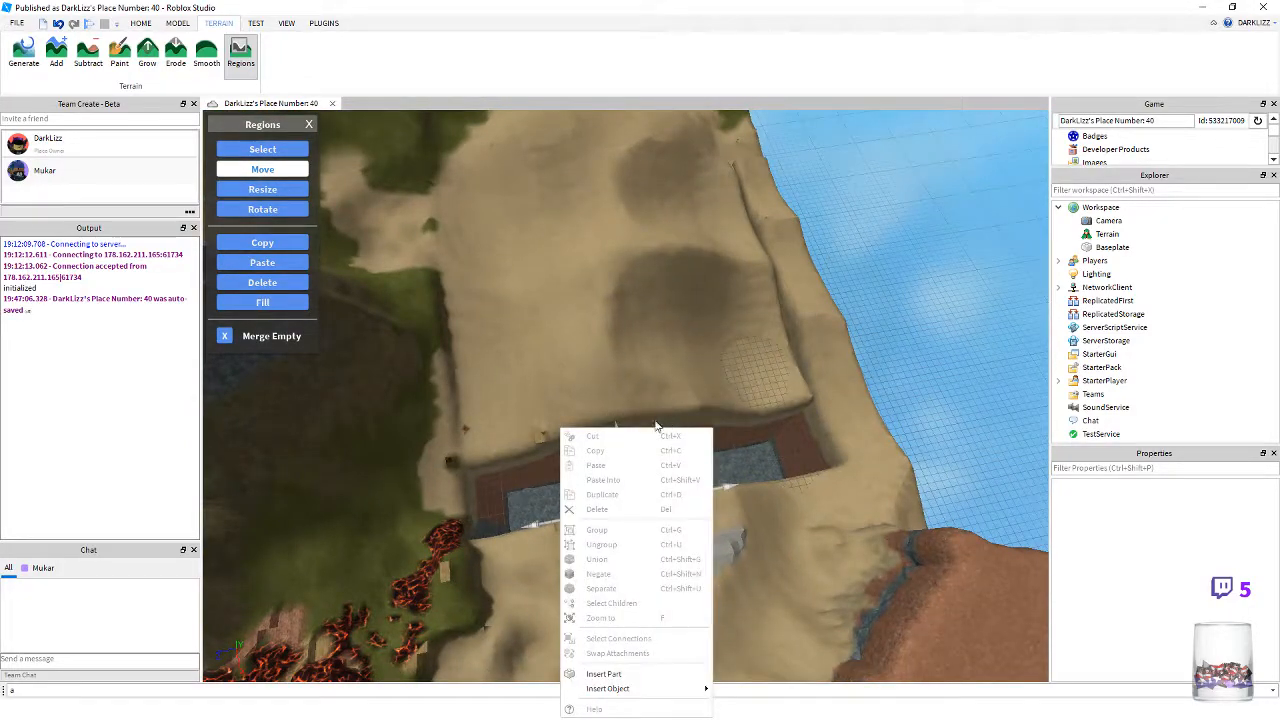
{"action": "left_click", "coordinate": [638, 366]}
- Move the selected terrain region across the sandy plateau beside the pit
{"action": "left_click_drag", "start_coordinate": [619, 438], "coordinate": [637, 473]}
{"action": "left_click_drag", "start_coordinate": [614, 416], "coordinate": [616, 588]}
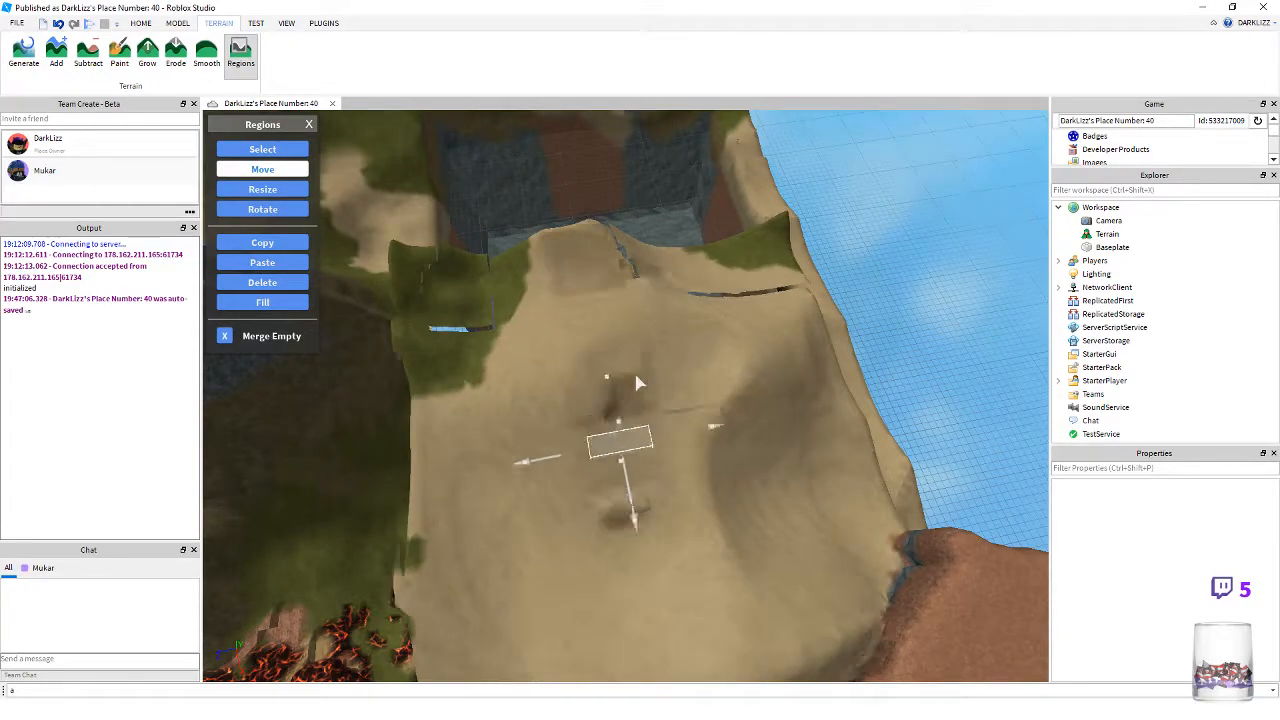
{"action": "left_click_drag", "start_coordinate": [636, 376], "coordinate": [631, 386]}
- Select a small terrain region on the pit's grey stone floor and switch to resizing it
{"action": "right_click_drag", "start_coordinate": [706, 498], "coordinate": [817, 233]}
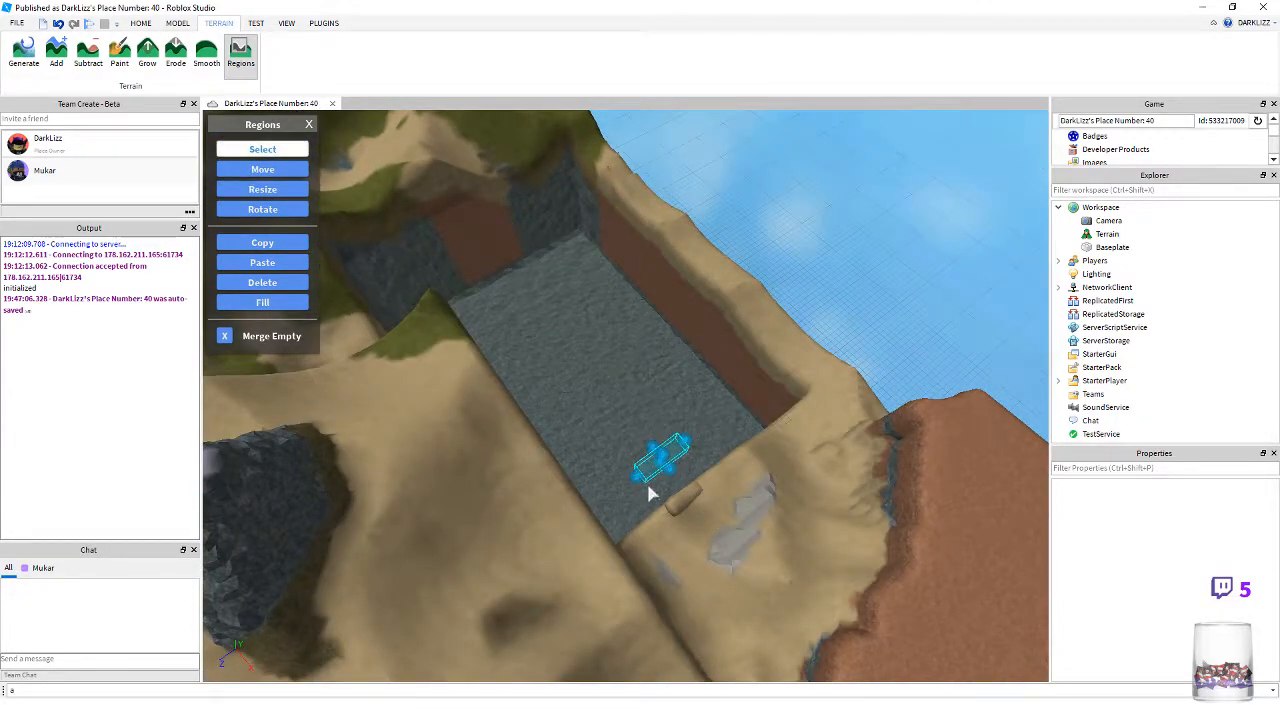
{"action": "left_click_drag", "start_coordinate": [651, 478], "coordinate": [566, 424]}
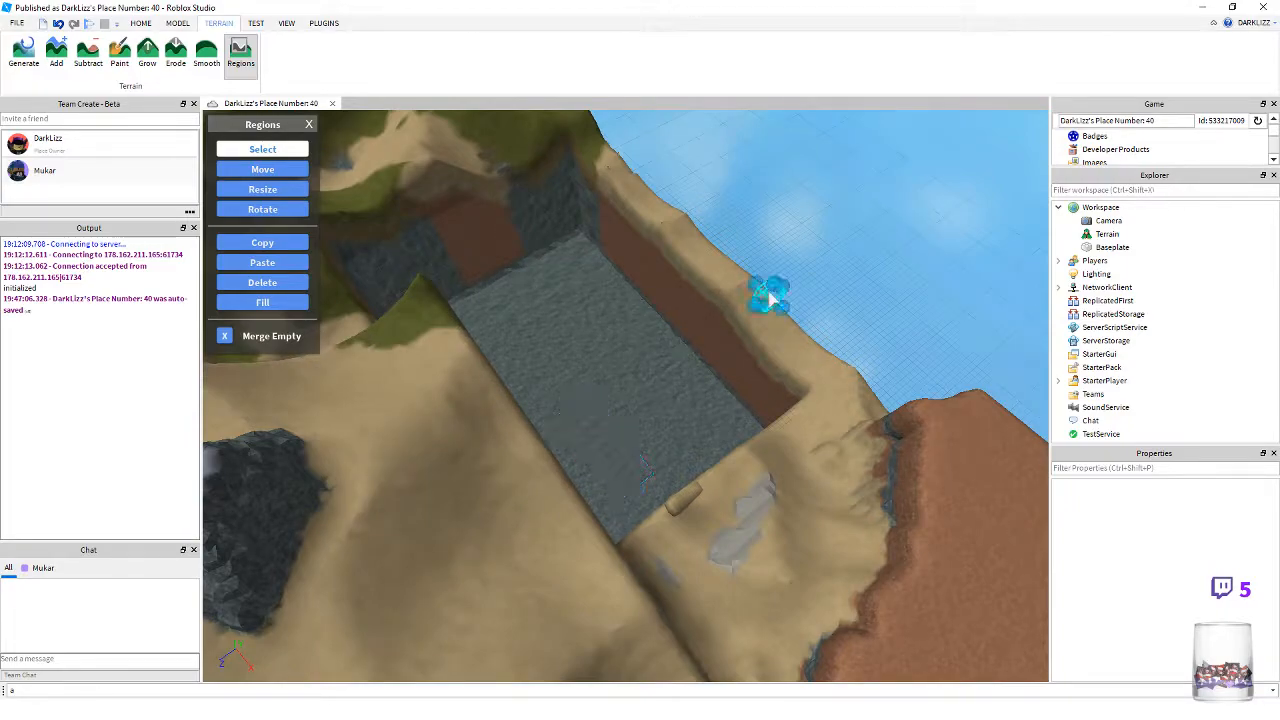
{"action": "right_click_drag", "start_coordinate": [651, 392], "coordinate": [651, 324]}
{"action": "scroll", "coordinate": [489, 256], "scroll_direction": "up", "scroll_amount": 5}
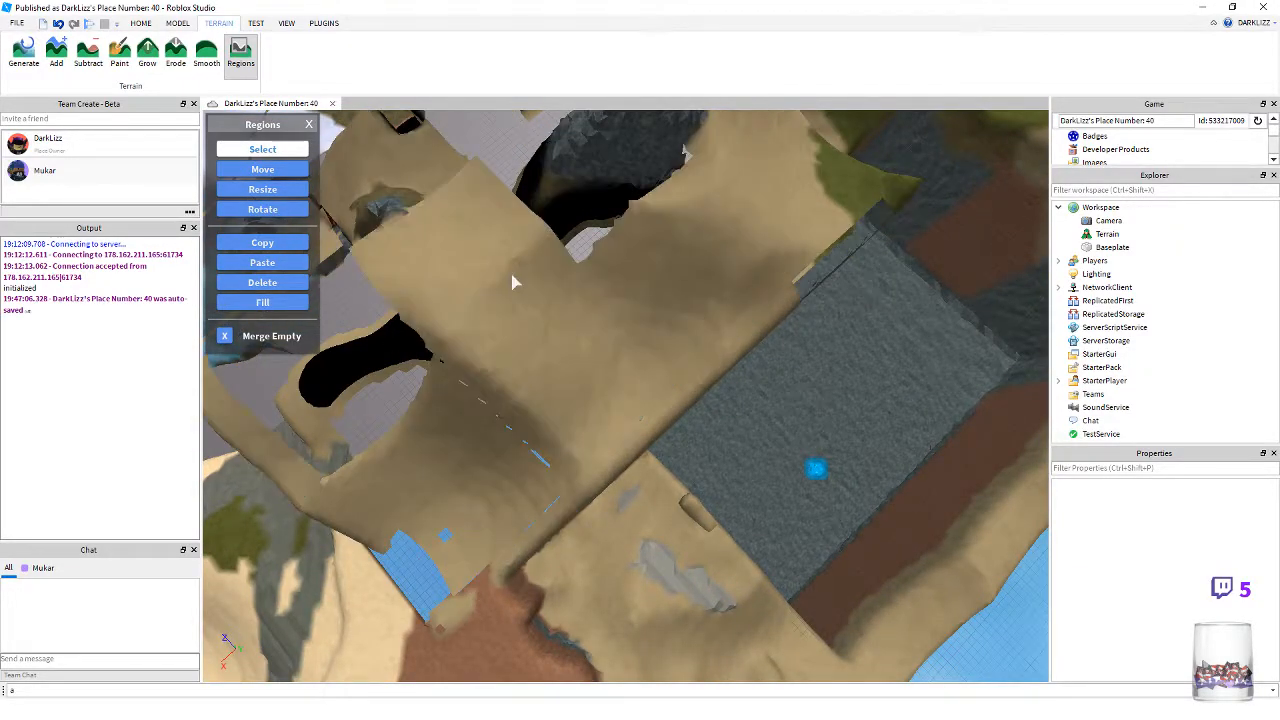
{"action": "right_click_drag", "start_coordinate": [540, 235], "coordinate": [540, 235]}
{"action": "scroll", "coordinate": [584, 238], "scroll_direction": "up", "scroll_amount": 3}
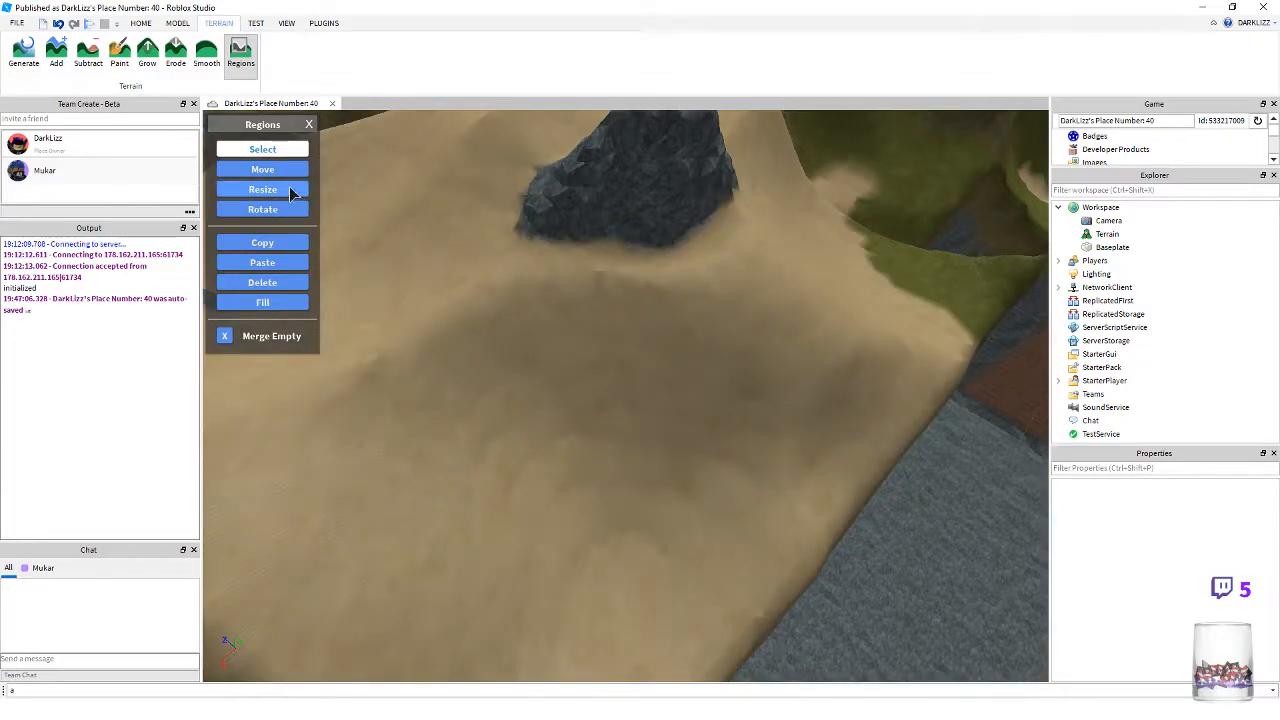
{"action": "left_click", "coordinate": [287, 189]}
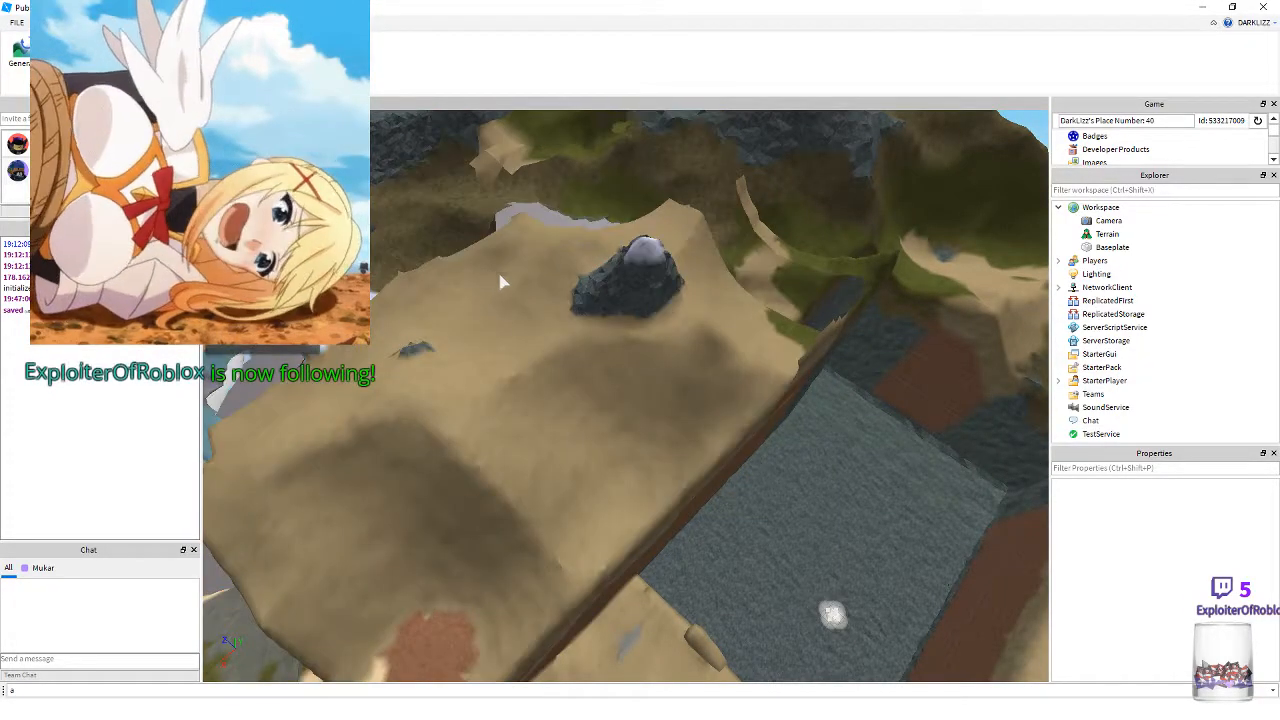
- Survey the terrain around the pit, the river valley and the icy mountain with the resize mode active
{"action": "right_click_drag", "start_coordinate": [618, 348], "coordinate": [614, 348]}
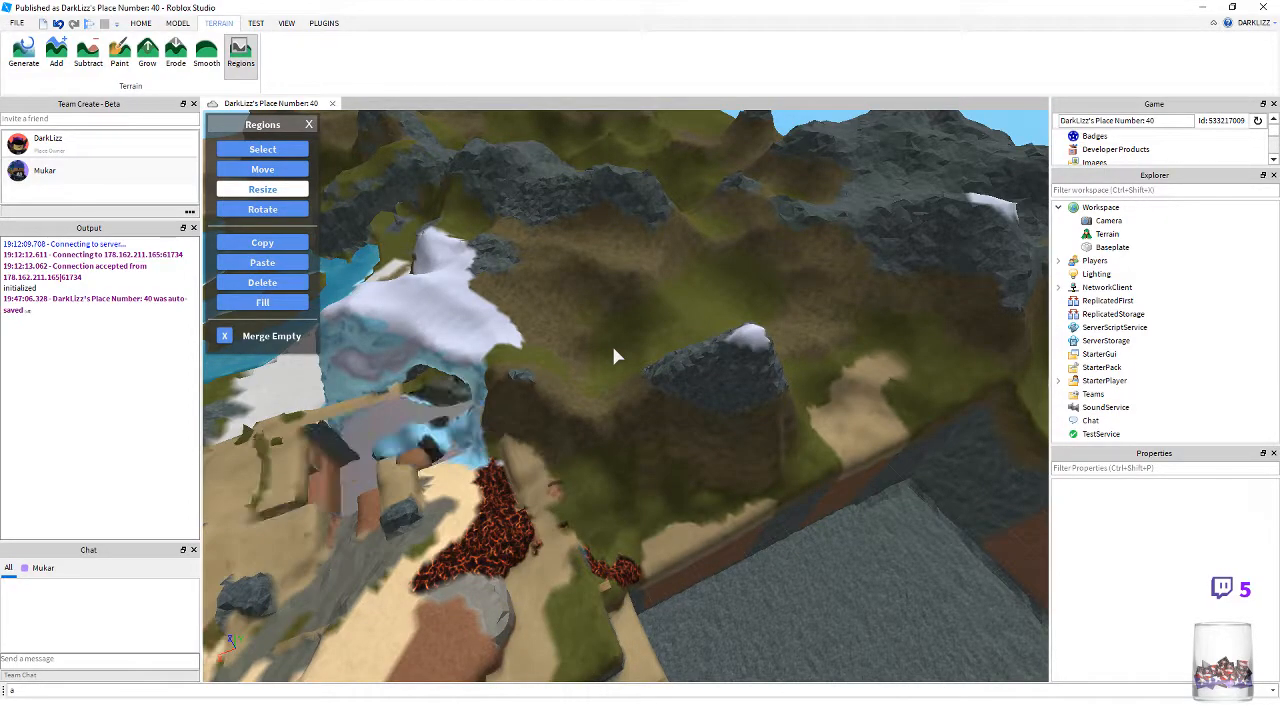
{"action": "right_click_drag", "start_coordinate": [615, 355], "coordinate": [582, 369]}
{"action": "key", "text": "w"}
{"action": "key", "text": "w"}
{"action": "key", "text": "a"}
{"action": "key", "text": "w"}
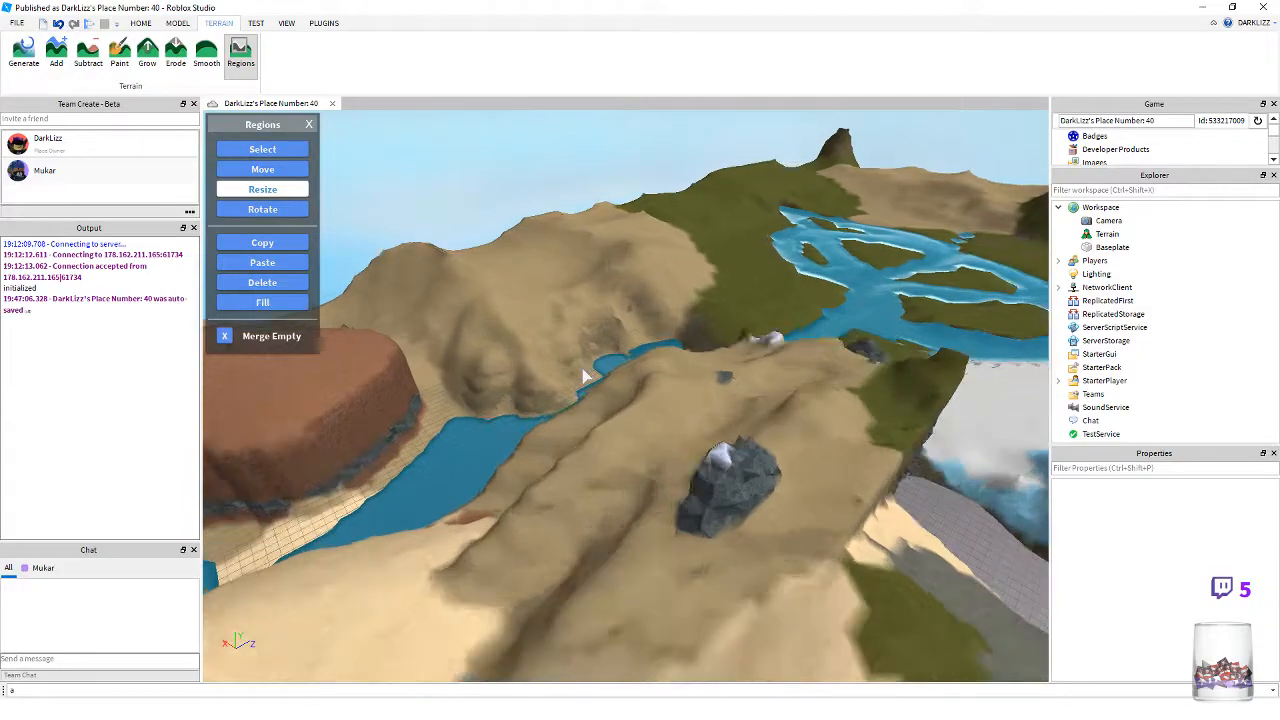
{"action": "key", "text": "q"}
{"action": "key", "text": "s"}
{"action": "right_click_drag", "start_coordinate": [583, 376], "coordinate": [583, 376]}
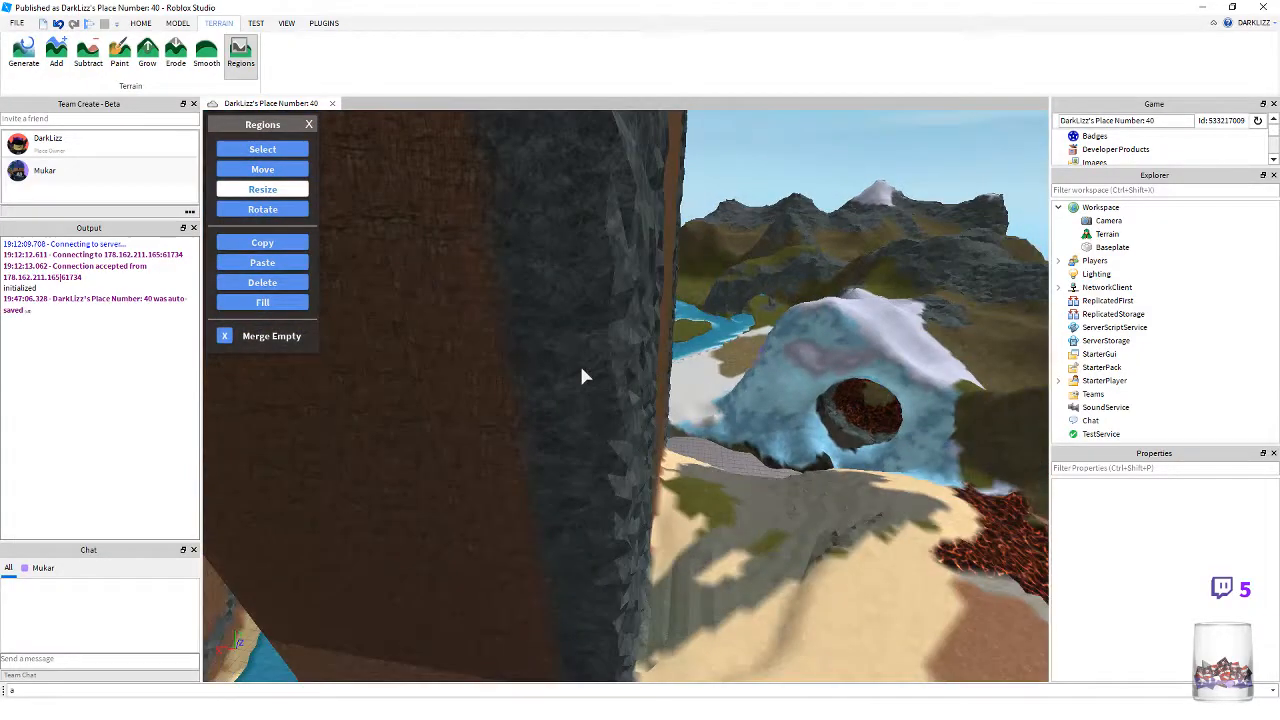
{"action": "key", "text": "s"}
{"action": "right_click_drag", "start_coordinate": [585, 376], "coordinate": [551, 363]}
{"action": "right_click_drag", "start_coordinate": [655, 337], "coordinate": [655, 337]}
{"action": "key", "text": "a"}
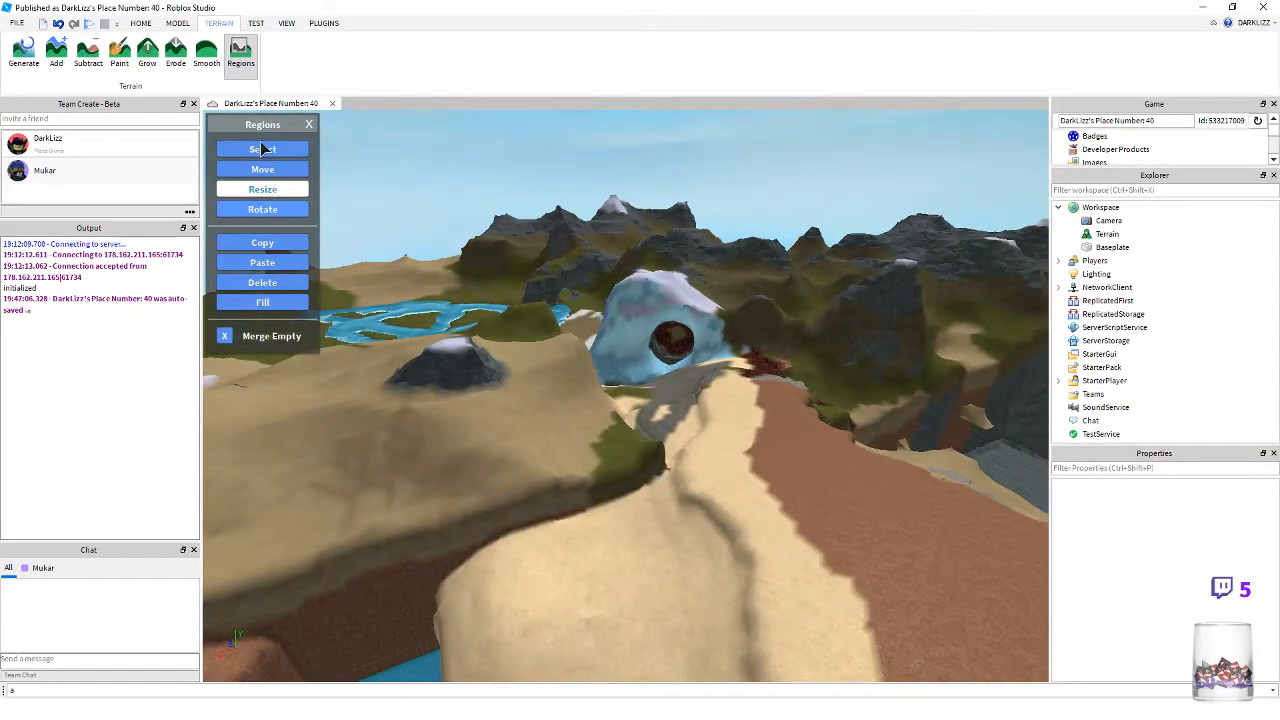
- Select a small terrain region on the sandy headland above the river mouth
{"action": "left_click", "coordinate": [263, 150]}
{"action": "right_click_drag", "start_coordinate": [458, 479], "coordinate": [307, 329]}
{"action": "key", "text": "w"}
{"action": "right_click_drag", "start_coordinate": [404, 392], "coordinate": [407, 394]}
{"action": "left_click_drag", "start_coordinate": [446, 264], "coordinate": [499, 288]}
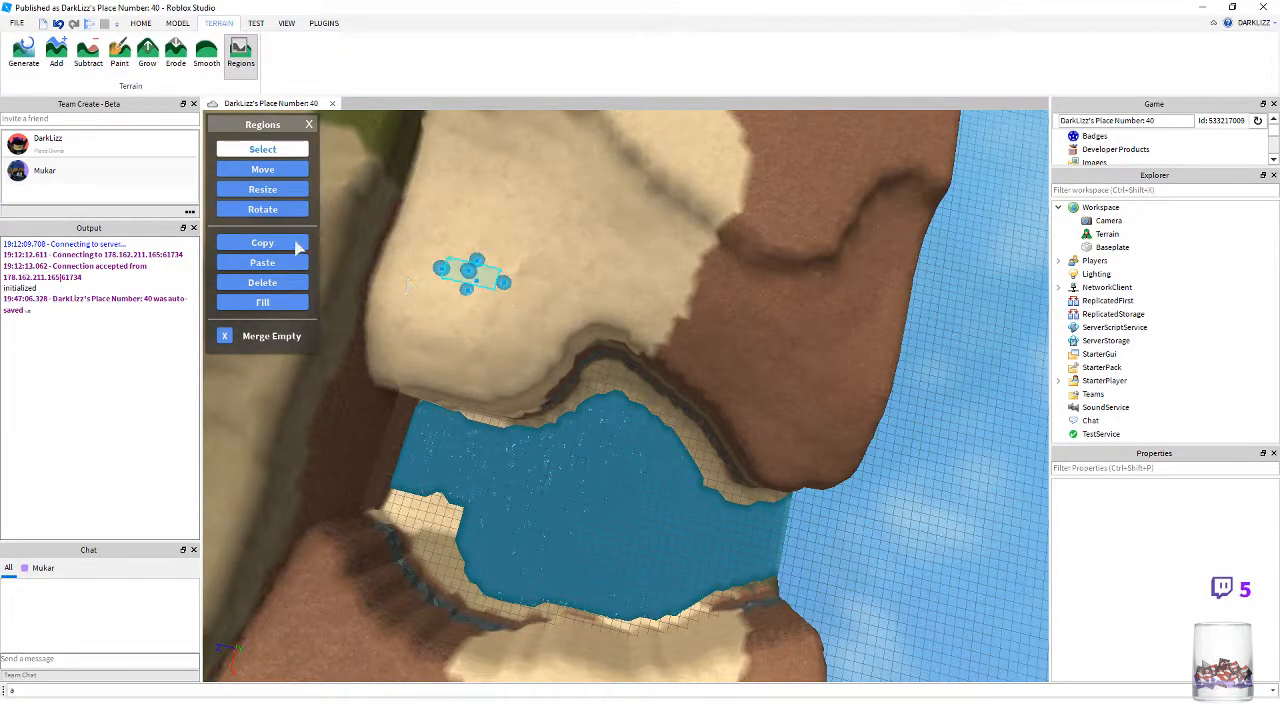
- Switch the selected headland region to rotation and examine it from a lower angle
{"action": "left_click", "coordinate": [286, 210]}
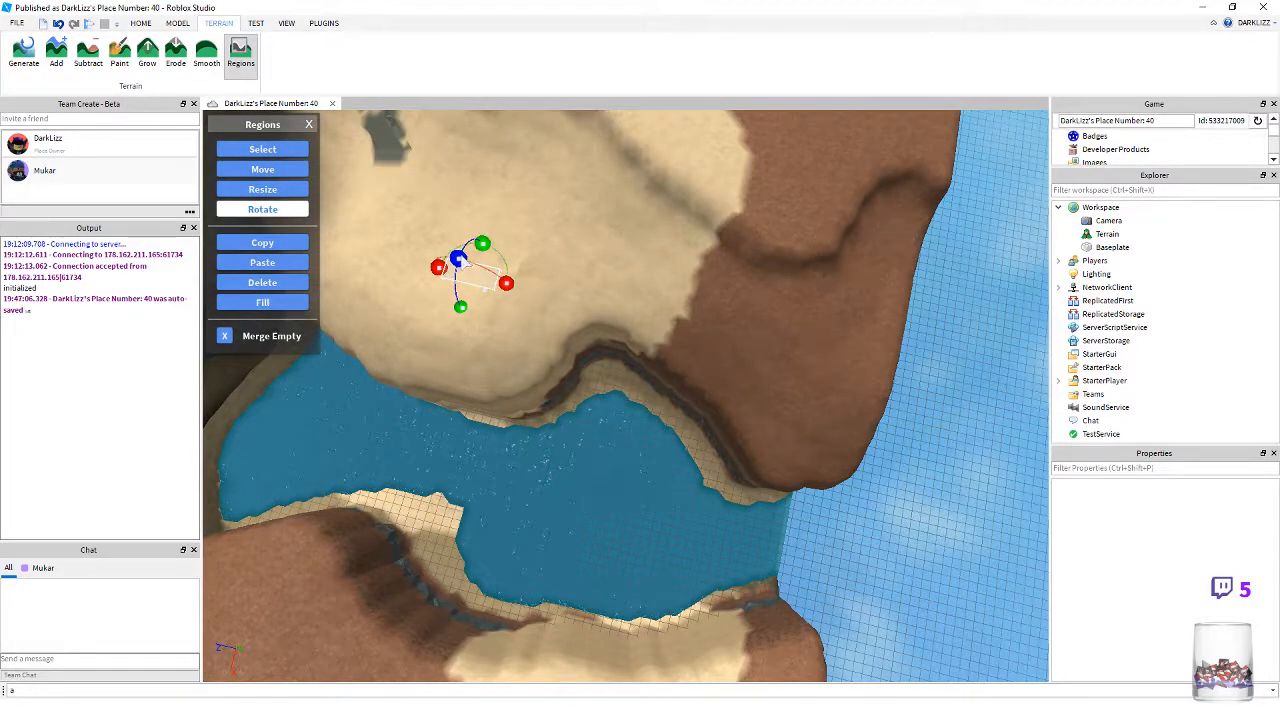
{"action": "left_click_drag", "start_coordinate": [445, 335], "coordinate": [446, 336]}
{"action": "key", "text": "w"}
{"action": "right_click_drag", "start_coordinate": [480, 341], "coordinate": [630, 410]}
{"action": "key", "text": "w"}
{"action": "key", "text": "s"}
{"action": "key", "text": "s"}
{"action": "key", "text": "s"}
- Resize the selected headland region into a taller, wider box
{"action": "left_click", "coordinate": [296, 190]}
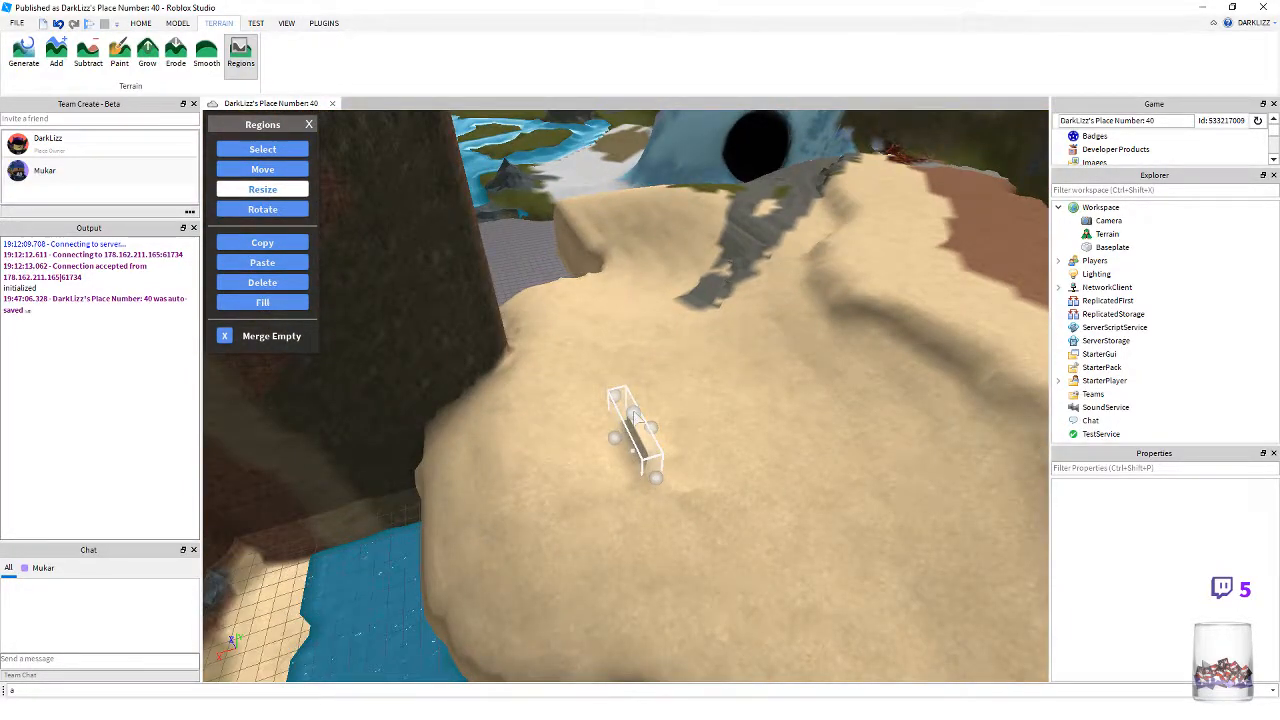
{"action": "left_click_drag", "start_coordinate": [633, 417], "coordinate": [633, 330]}
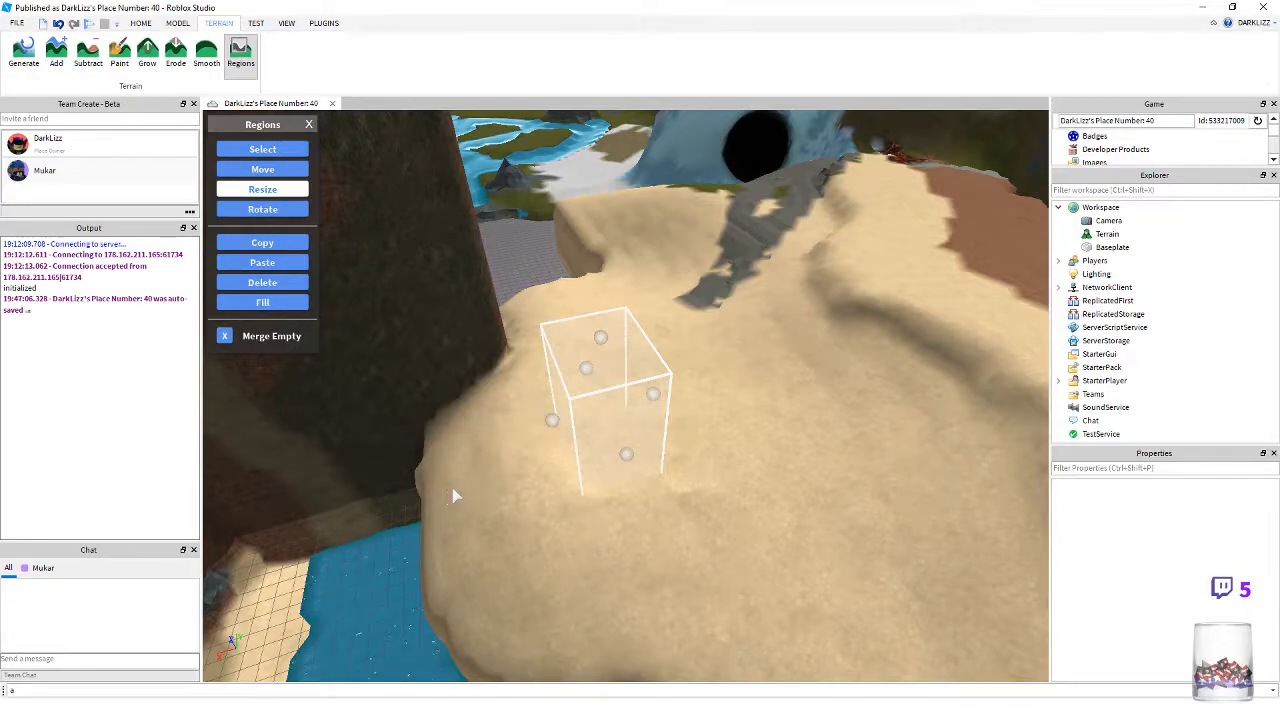
{"action": "key", "text": "s"}
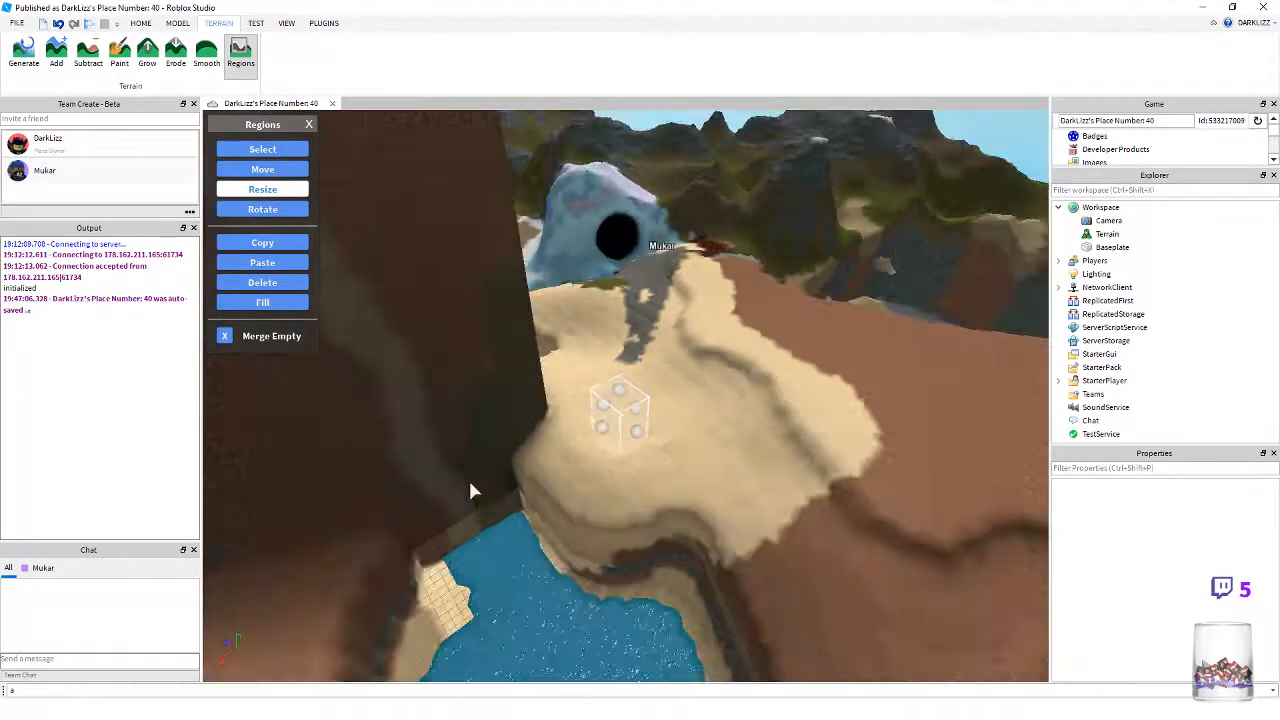
- Examine the resized headland region and the tall terrain block beside it from ground level and from a distance
{"action": "right_click_drag", "start_coordinate": [472, 490], "coordinate": [520, 386]}
{"action": "key", "text": "w"}
{"action": "right_click_drag", "start_coordinate": [622, 436], "coordinate": [621, 436]}
{"action": "key", "text": "s"}
{"action": "key", "text": "s"}
{"action": "key", "text": "w"}
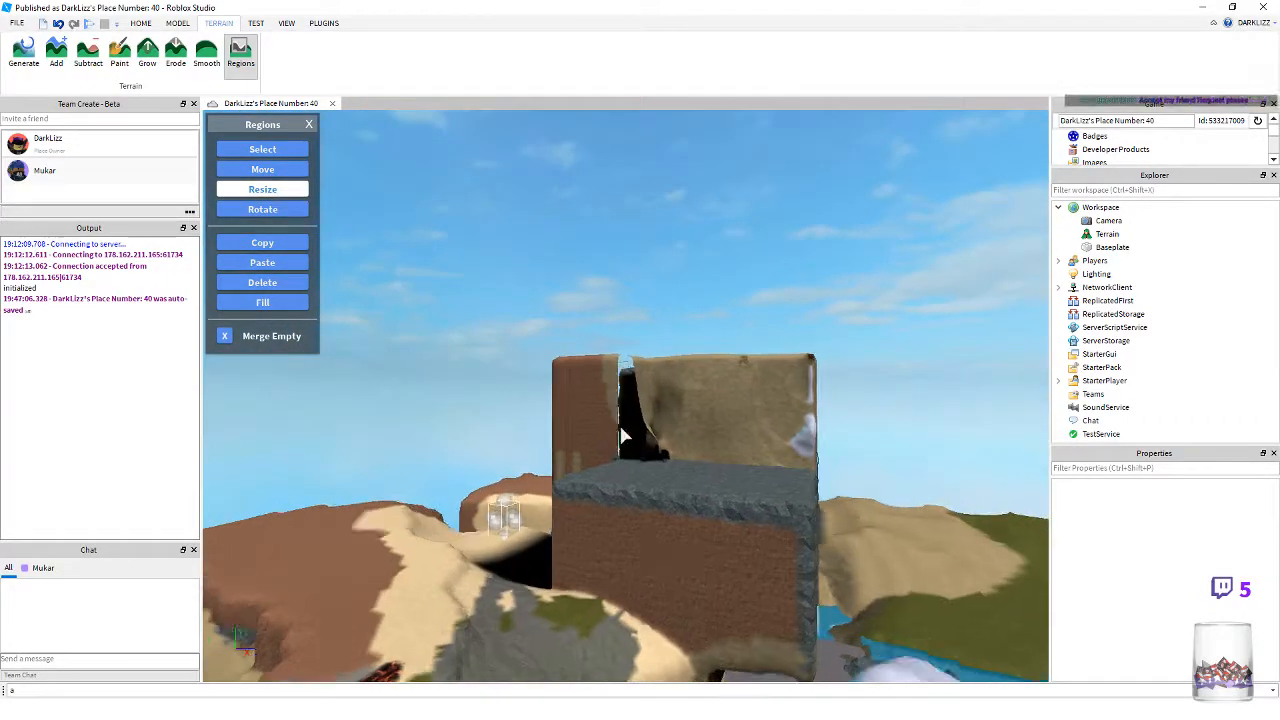
{"action": "key", "text": "d"}
{"action": "key", "text": "d"}
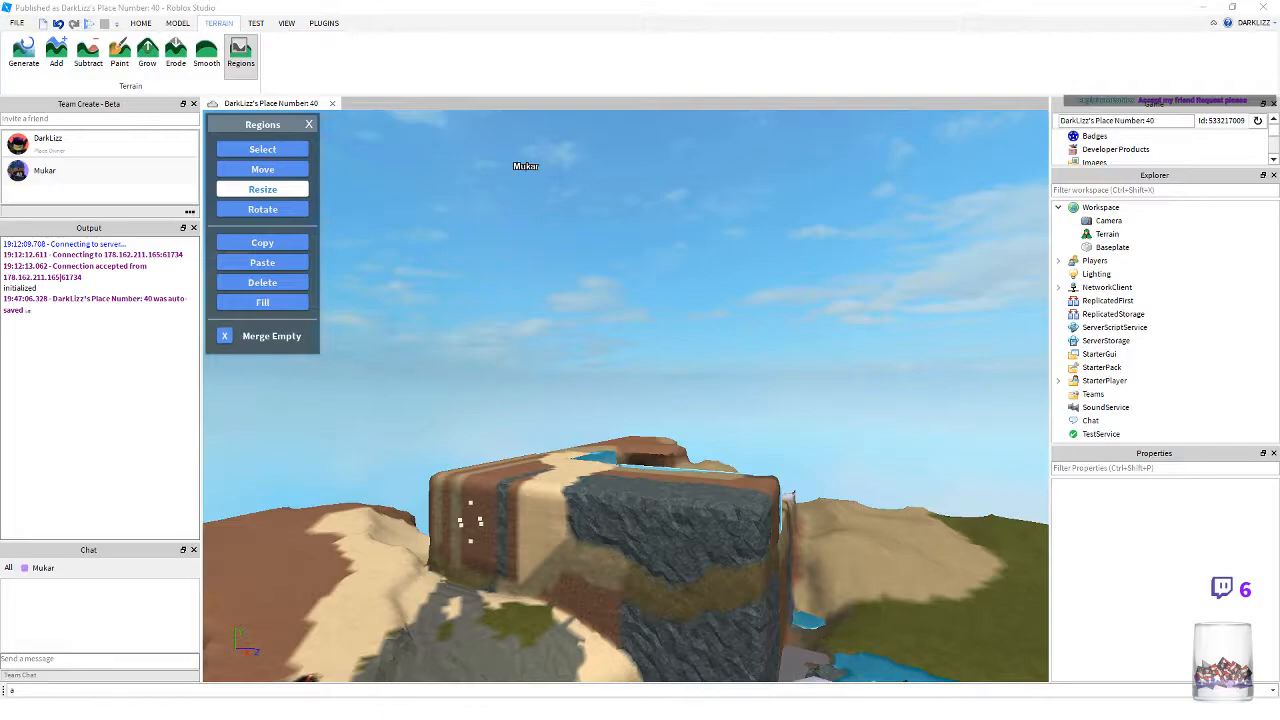
- Survey the sandy ridge, the lava flow and the brown plateau around the selected headland region
{"action": "right_click_drag", "start_coordinate": [541, 489], "coordinate": [530, 485]}
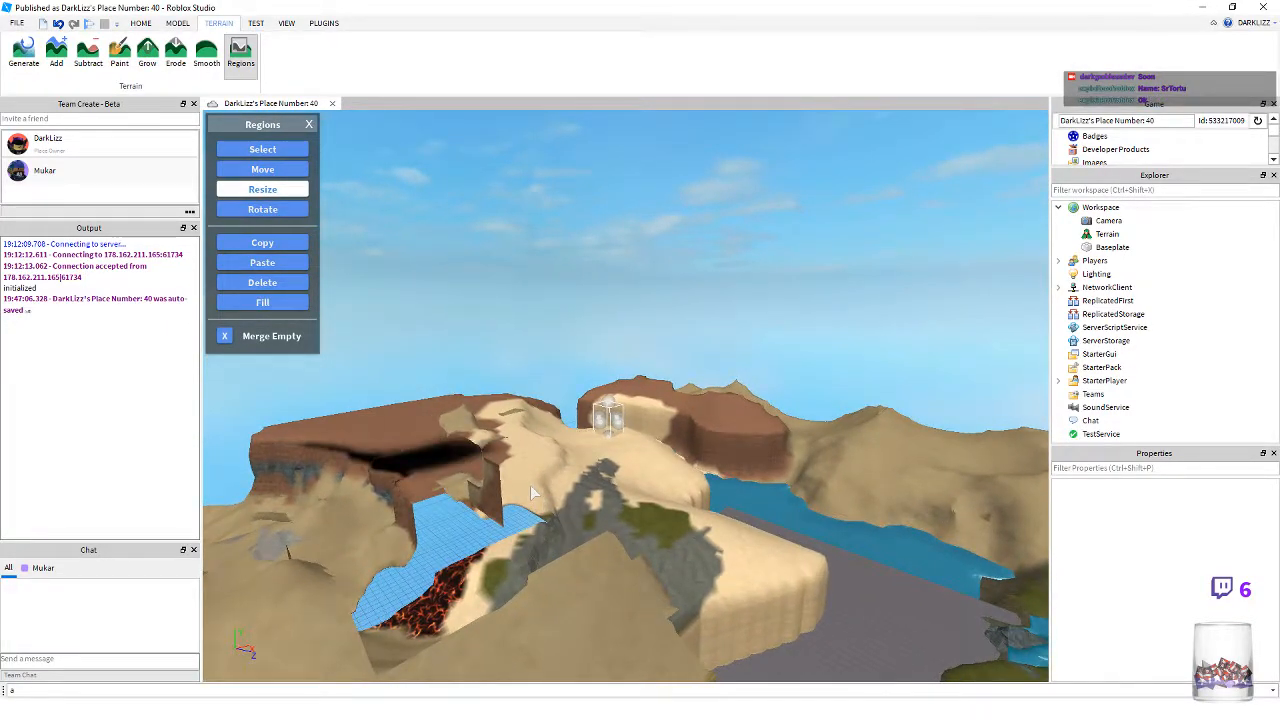
{"action": "right_click_drag", "start_coordinate": [530, 485], "coordinate": [528, 482]}
{"action": "key", "text": "w"}
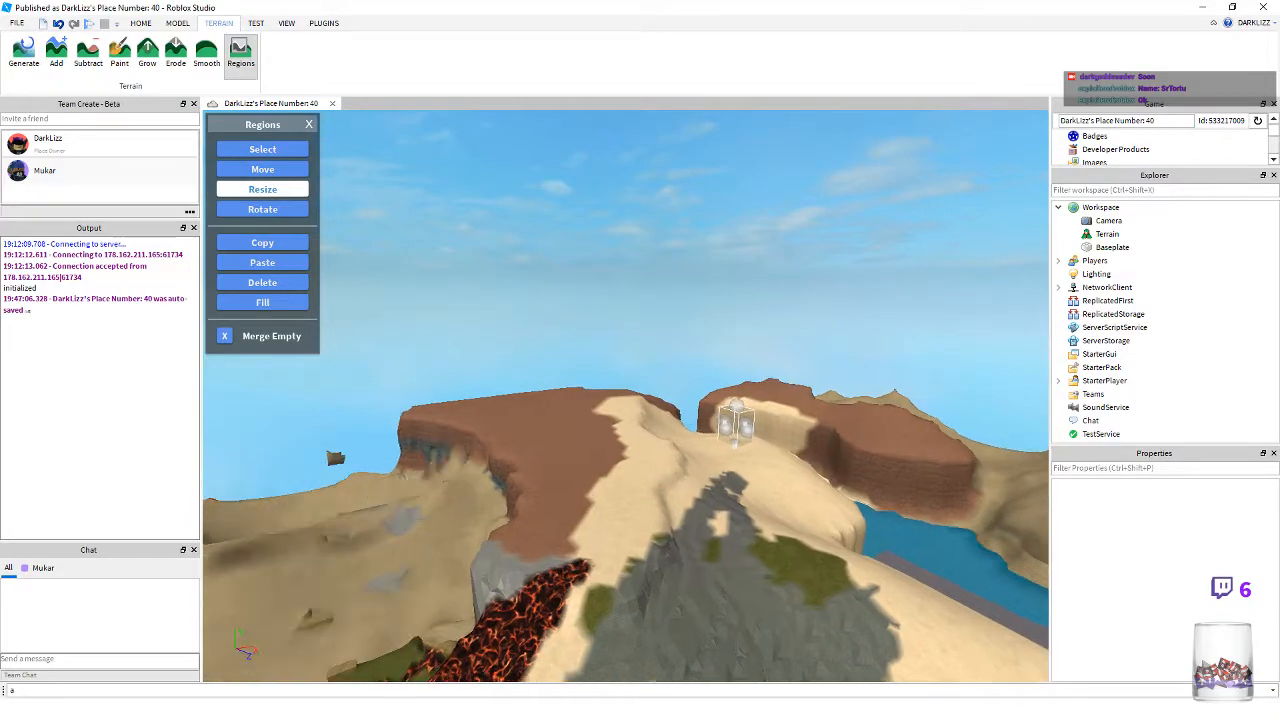
{"action": "key", "text": "a"}
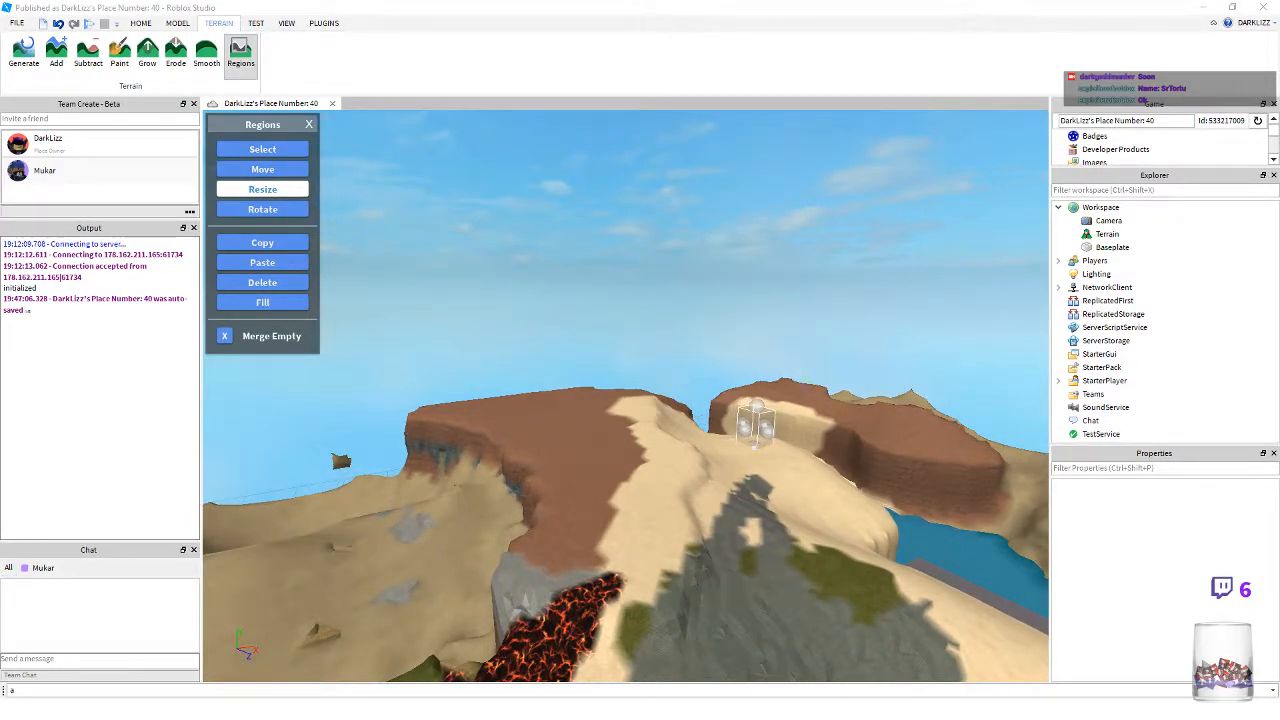
{"action": "right_click_drag", "start_coordinate": [416, 489], "coordinate": [524, 419]}
{"action": "key", "text": "a"}
{"action": "key", "text": "a"}
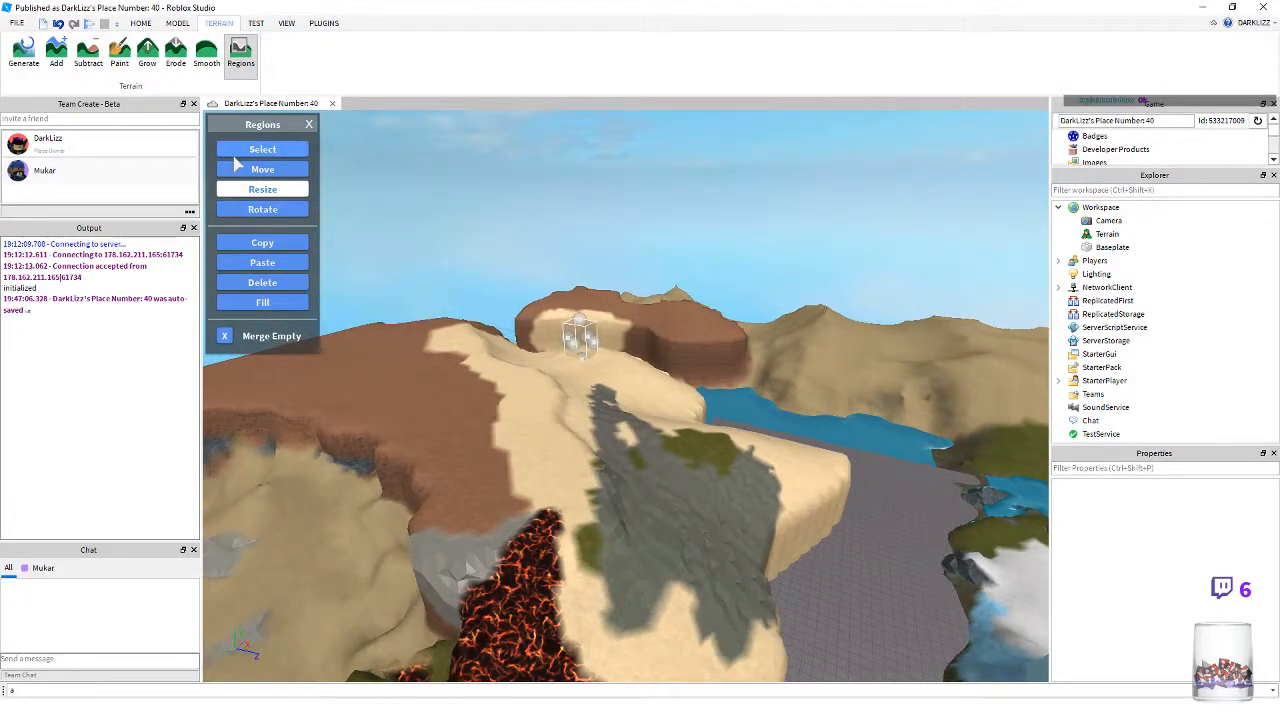
- Select a small terrain region on the sandy slope just below the brown plateau and switch it to moving
{"action": "left_click", "coordinate": [236, 154]}
{"action": "key", "text": "a"}
{"action": "left_click", "coordinate": [506, 405]}
{"action": "right_click_drag", "start_coordinate": [483, 457], "coordinate": [480, 454]}
{"action": "scroll", "coordinate": [480, 455], "scroll_direction": "down", "scroll_amount": 5}
{"action": "scroll", "coordinate": [480, 455], "scroll_direction": "down", "scroll_amount": 2}
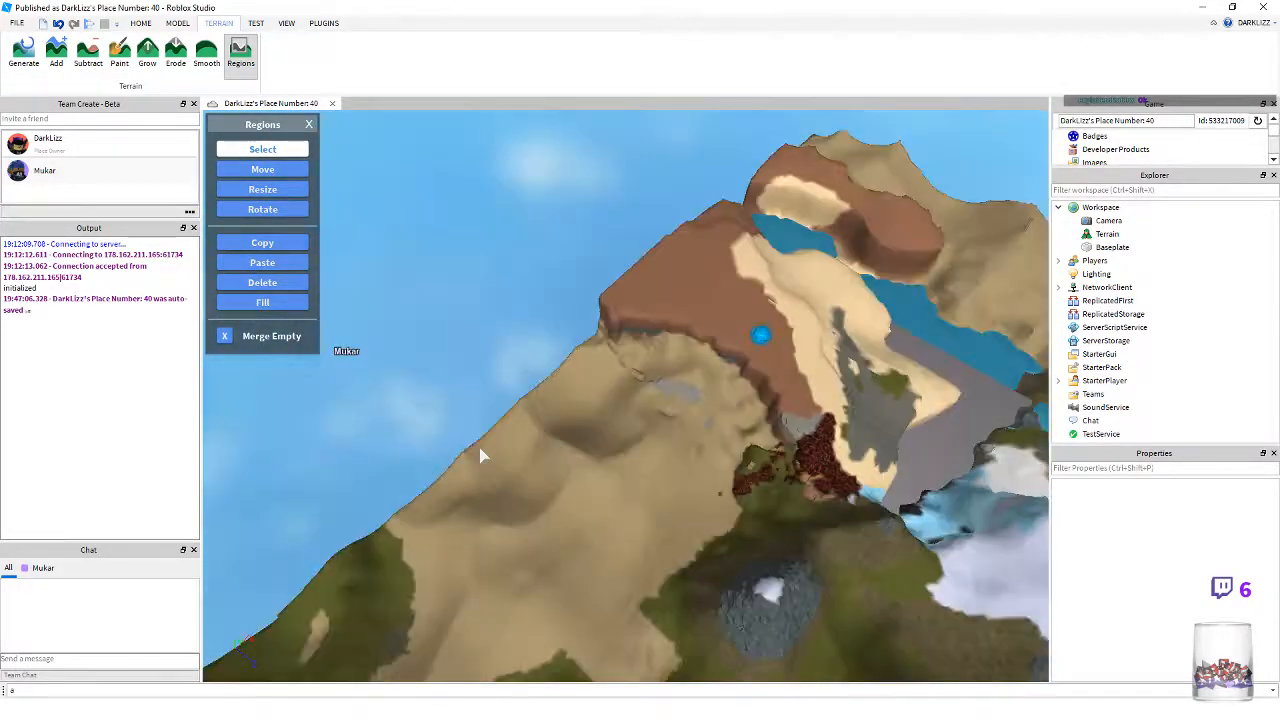
{"action": "key", "text": "a"}
{"action": "right_click_drag", "start_coordinate": [588, 406], "coordinate": [590, 405]}
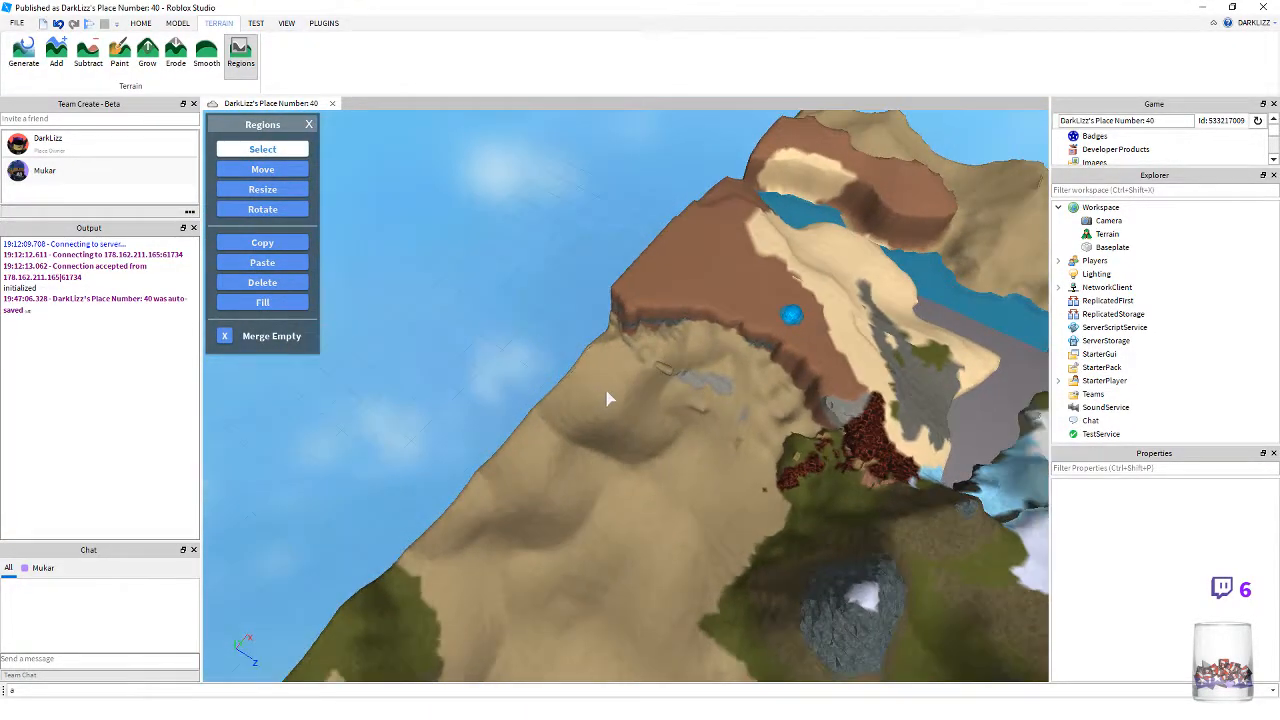
{"action": "left_click", "coordinate": [656, 362]}
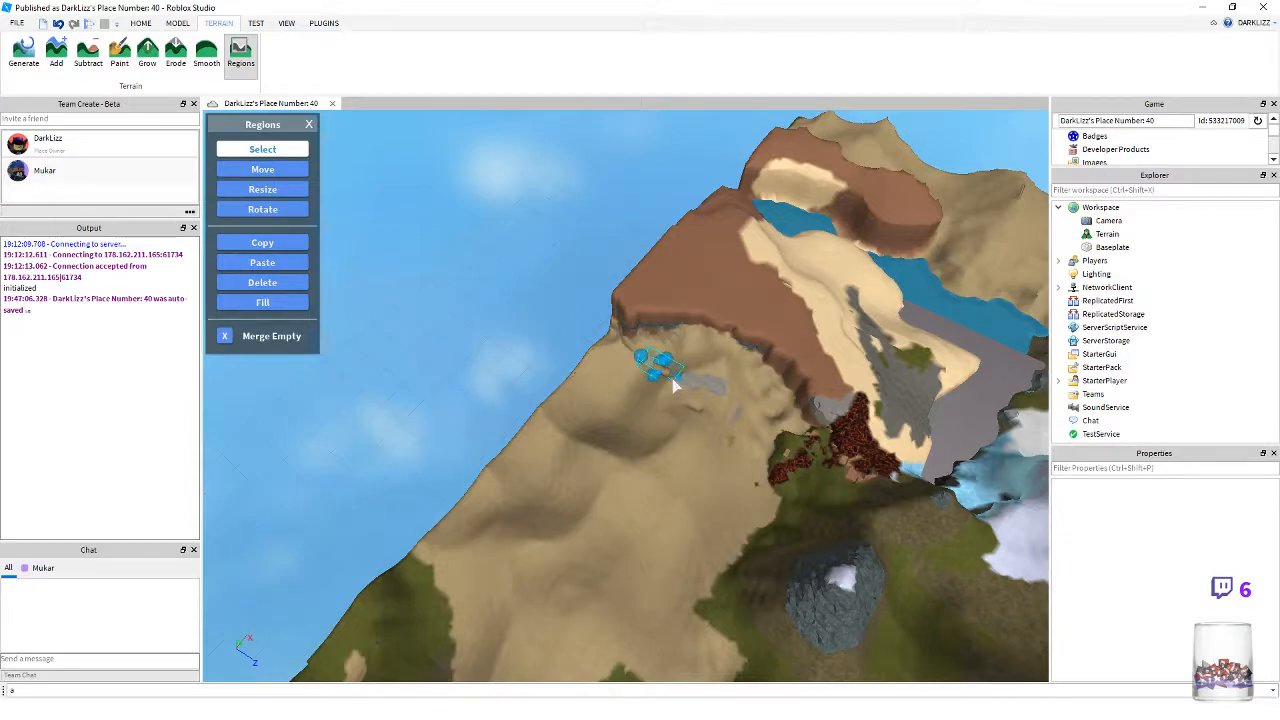
{"action": "left_click", "coordinate": [266, 170]}
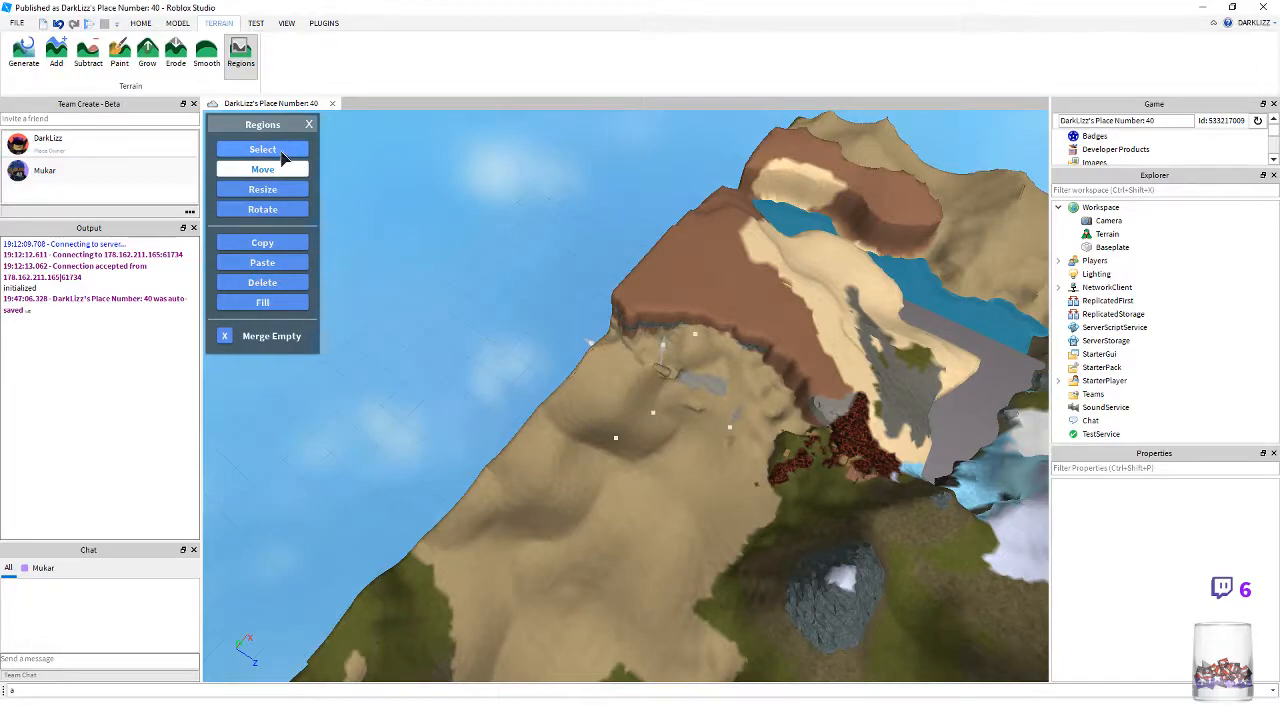
- Select a region in the sandy hollow farther down the slope and move it inland towards the snow-tipped rock
{"action": "left_click_drag", "start_coordinate": [584, 468], "coordinate": [630, 490]}
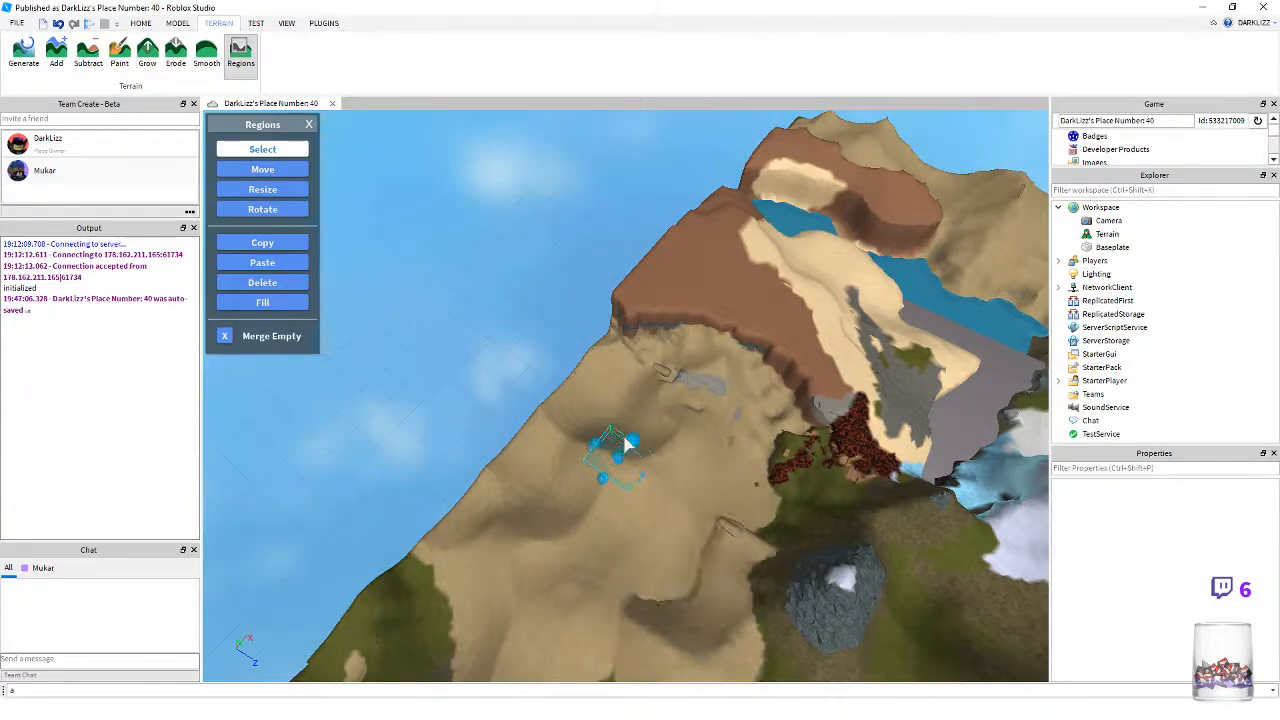
{"action": "right_click_drag", "start_coordinate": [577, 467], "coordinate": [576, 468]}
{"action": "key", "text": "w"}
{"action": "key", "text": "a"}
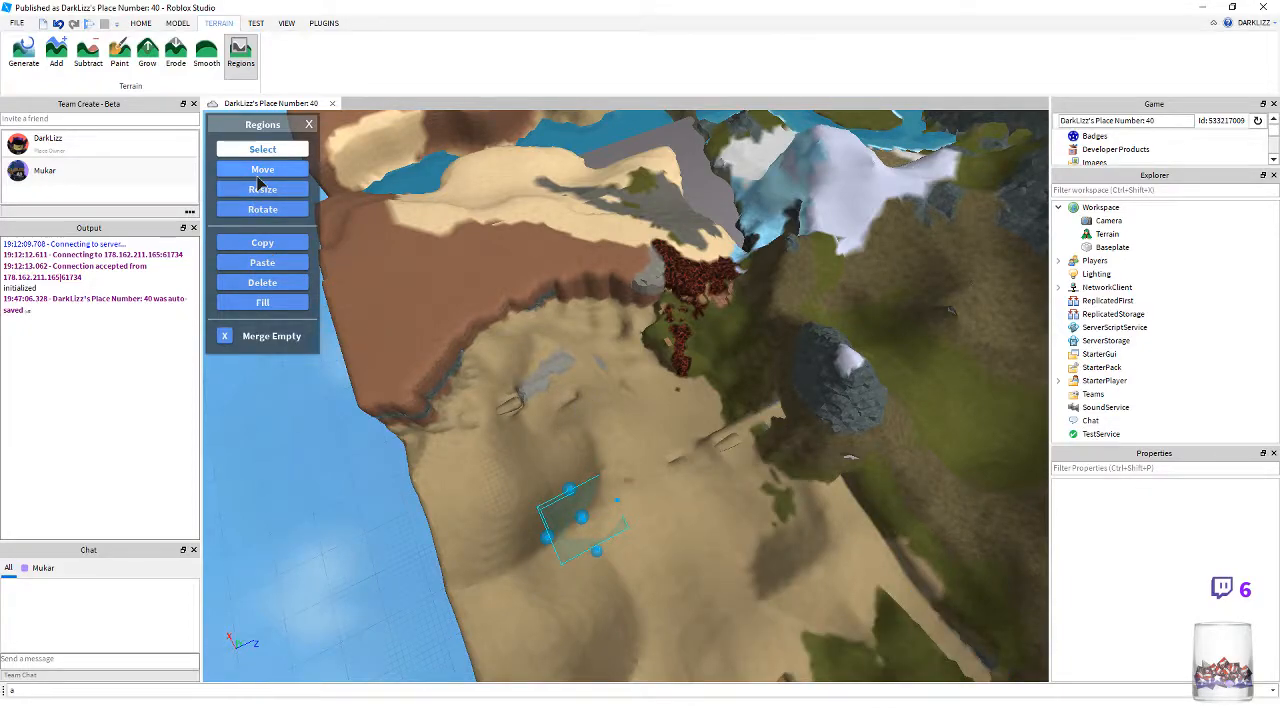
{"action": "left_click", "coordinate": [280, 169]}
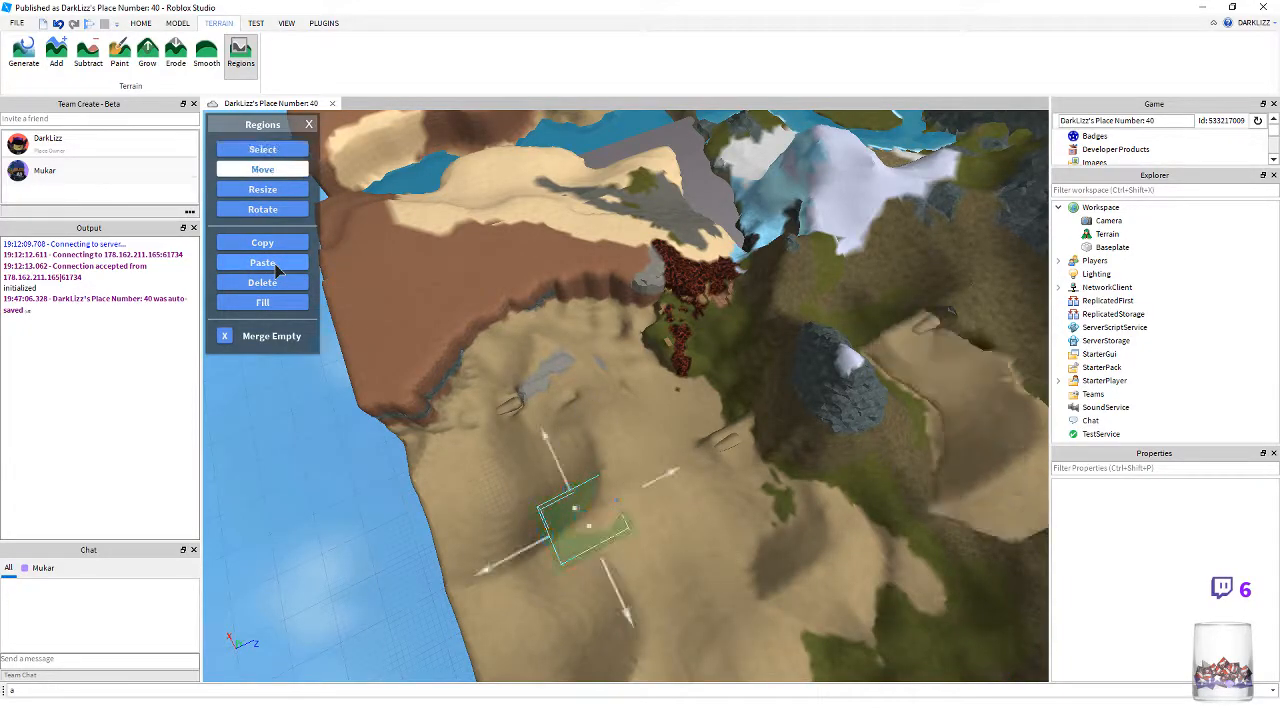
{"action": "left_click_drag", "start_coordinate": [668, 470], "coordinate": [782, 422]}
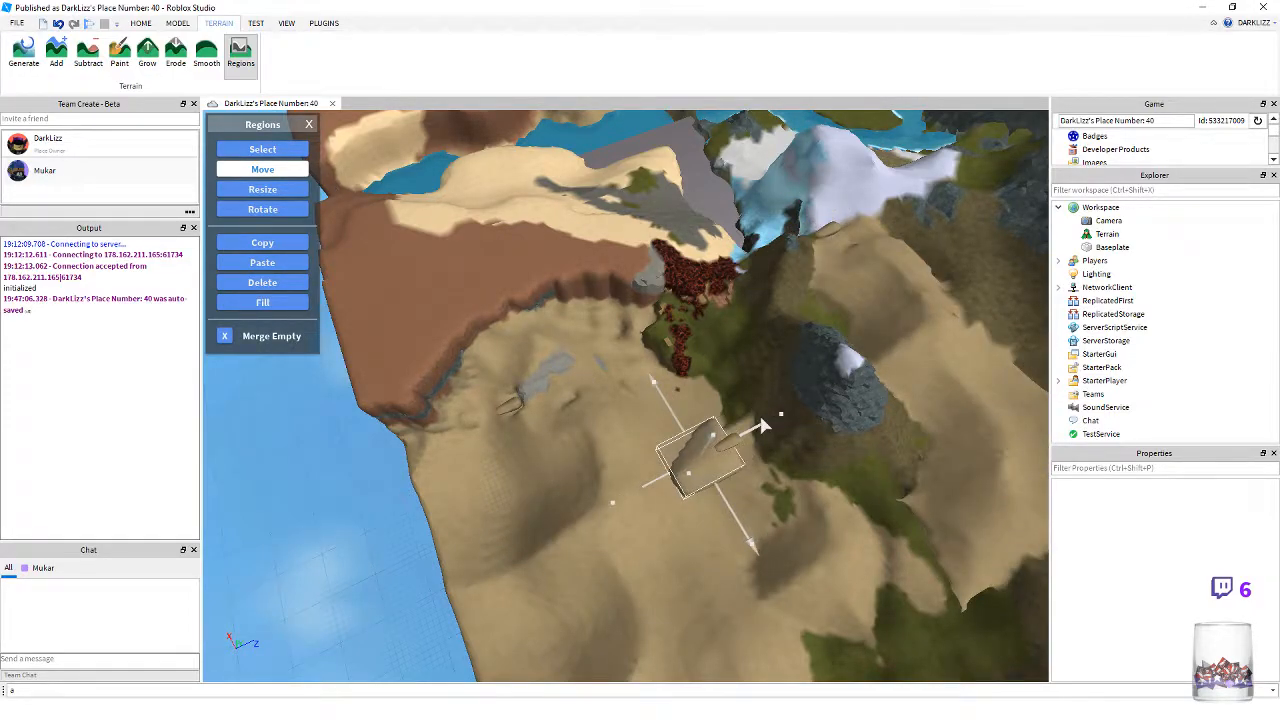
- Inspect the moved sand block and the terrain around the snow-tipped rock from above
{"action": "right_click_drag", "start_coordinate": [782, 422], "coordinate": [774, 447]}
{"action": "key", "text": "w"}
{"action": "key", "text": "a"}
{"action": "right_click_drag", "start_coordinate": [603, 374], "coordinate": [603, 374]}
{"action": "key", "text": "a"}
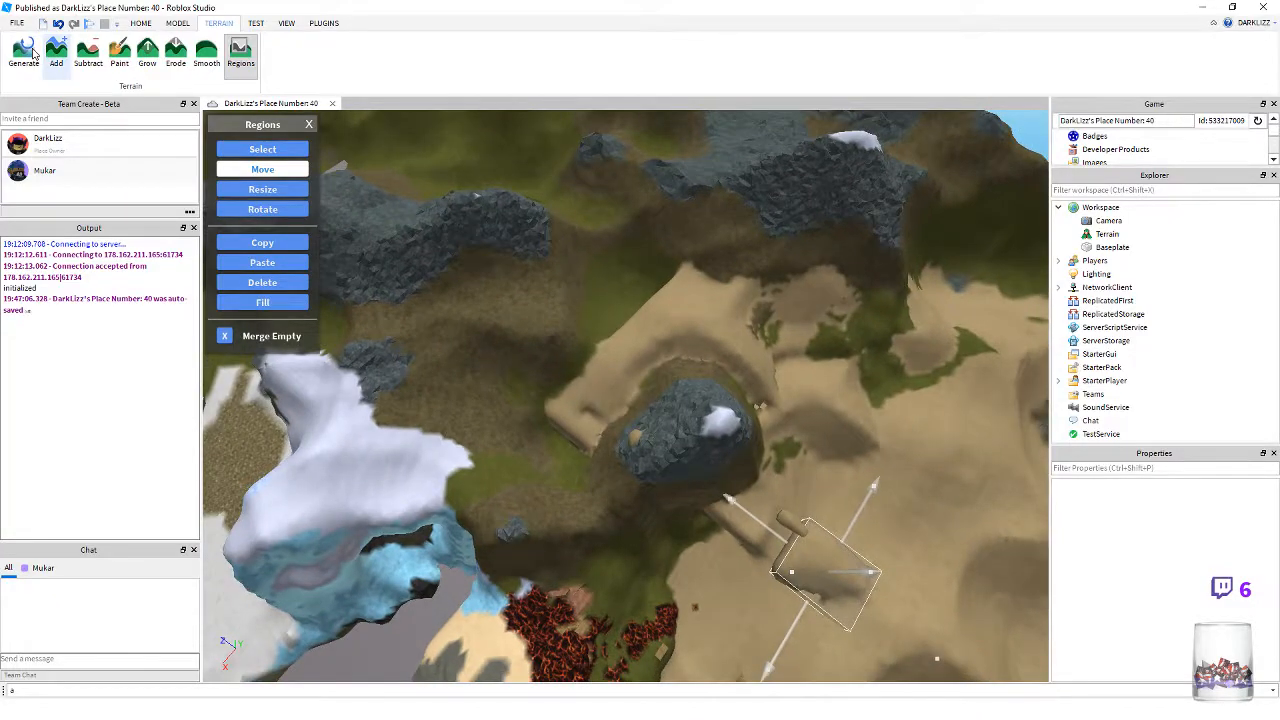
{"action": "left_click", "coordinate": [141, 23]}
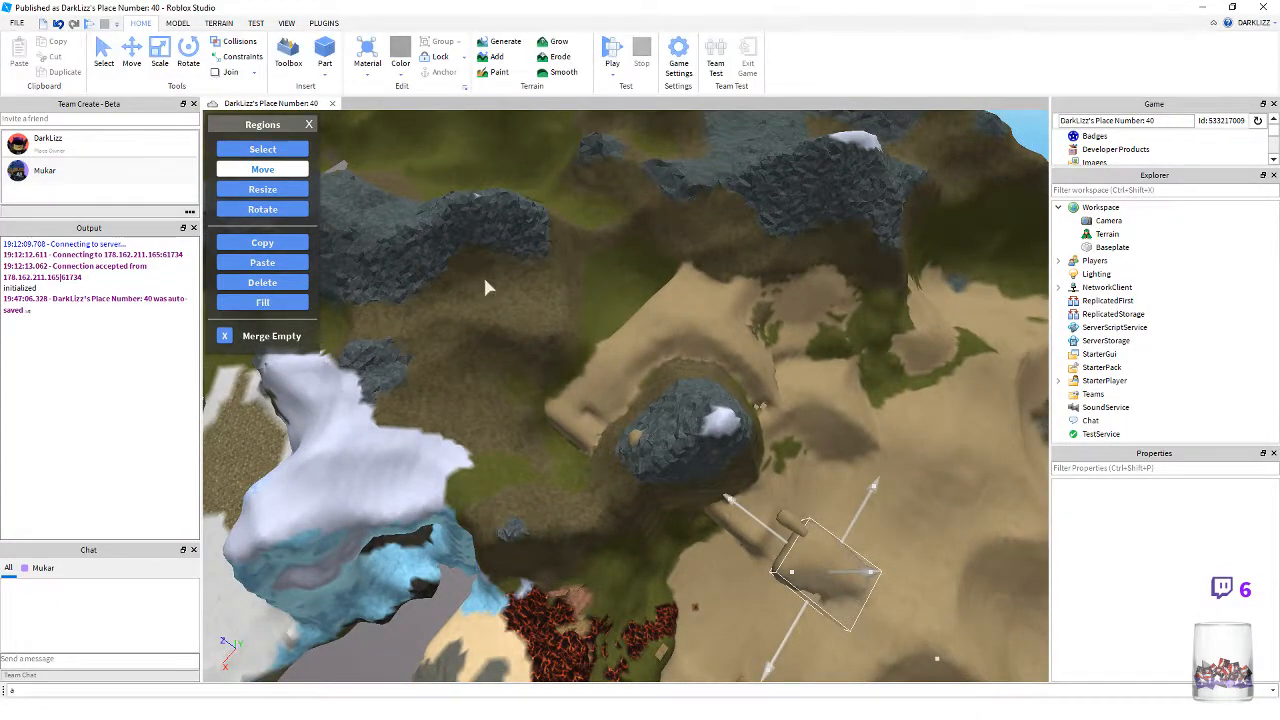
{"action": "right_click_drag", "start_coordinate": [542, 311], "coordinate": [542, 311]}
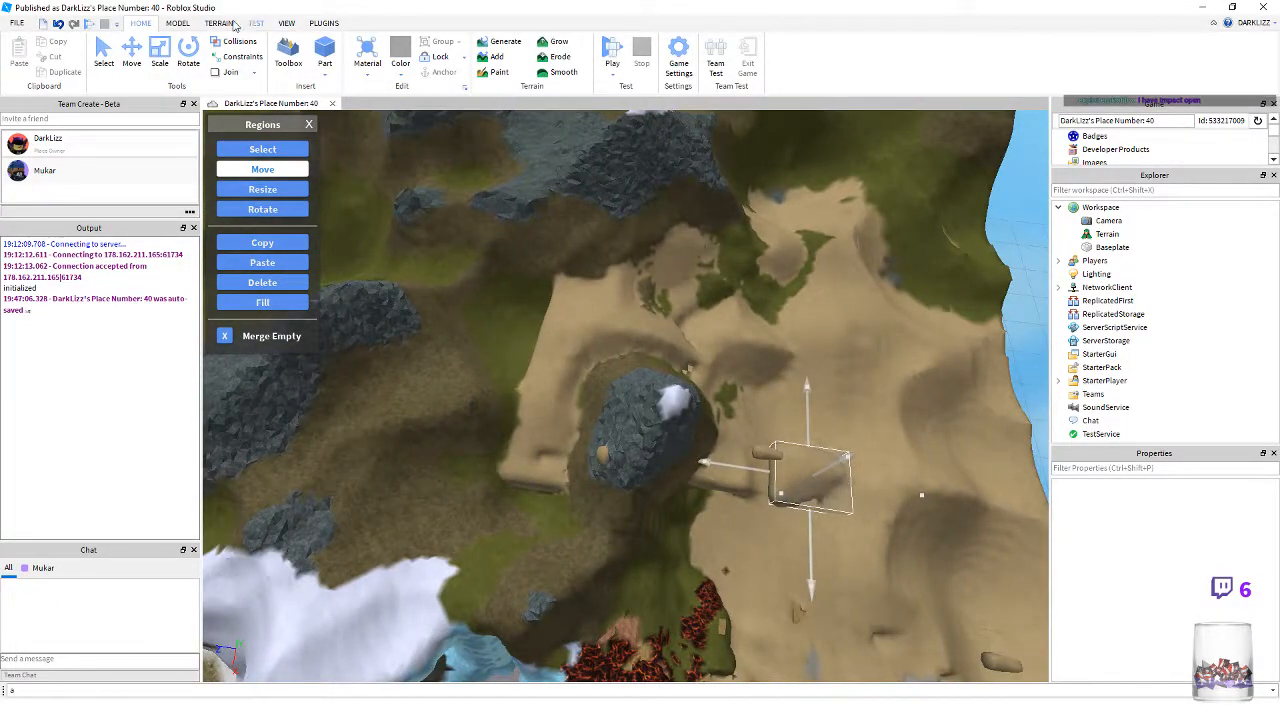
{"action": "left_click", "coordinate": [218, 23]}
- Fill a wider selected region in the middle of the sand slope with water, and undo the fill
{"action": "left_click", "coordinate": [277, 154]}
{"action": "right_click_drag", "start_coordinate": [604, 300], "coordinate": [611, 305]}
{"action": "key", "text": "d"}
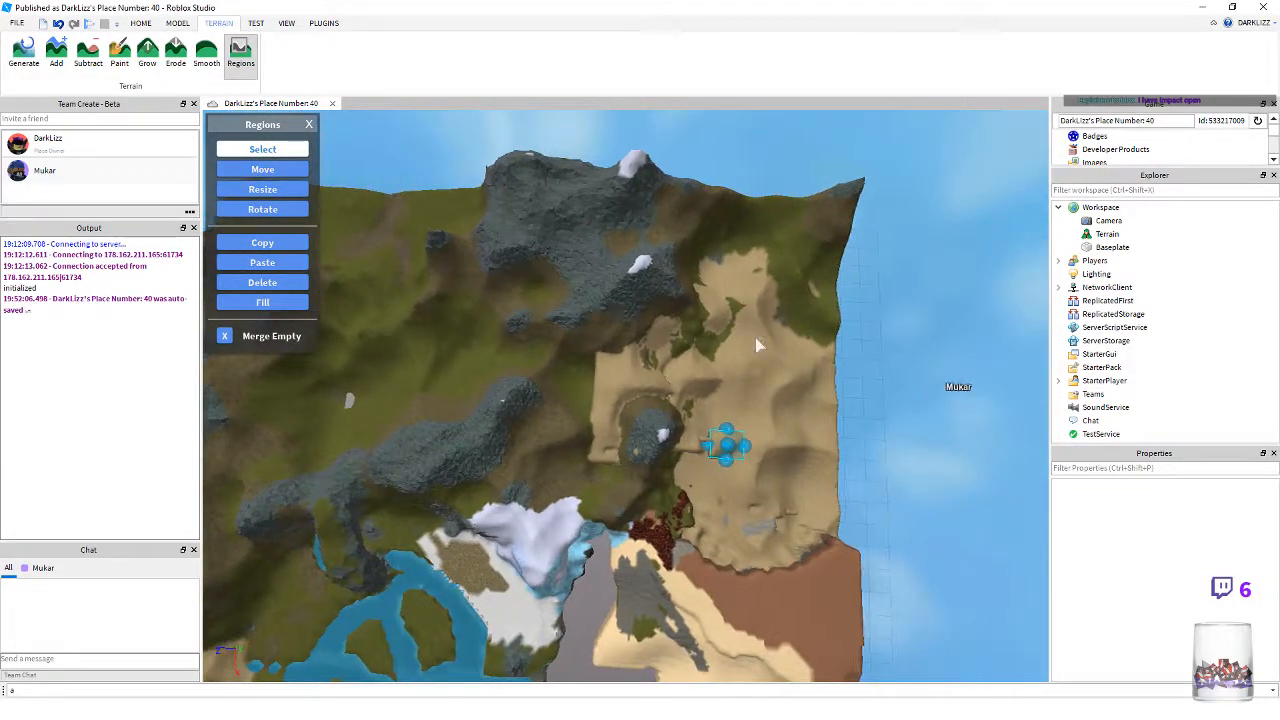
{"action": "right_click_drag", "start_coordinate": [799, 399], "coordinate": [603, 391]}
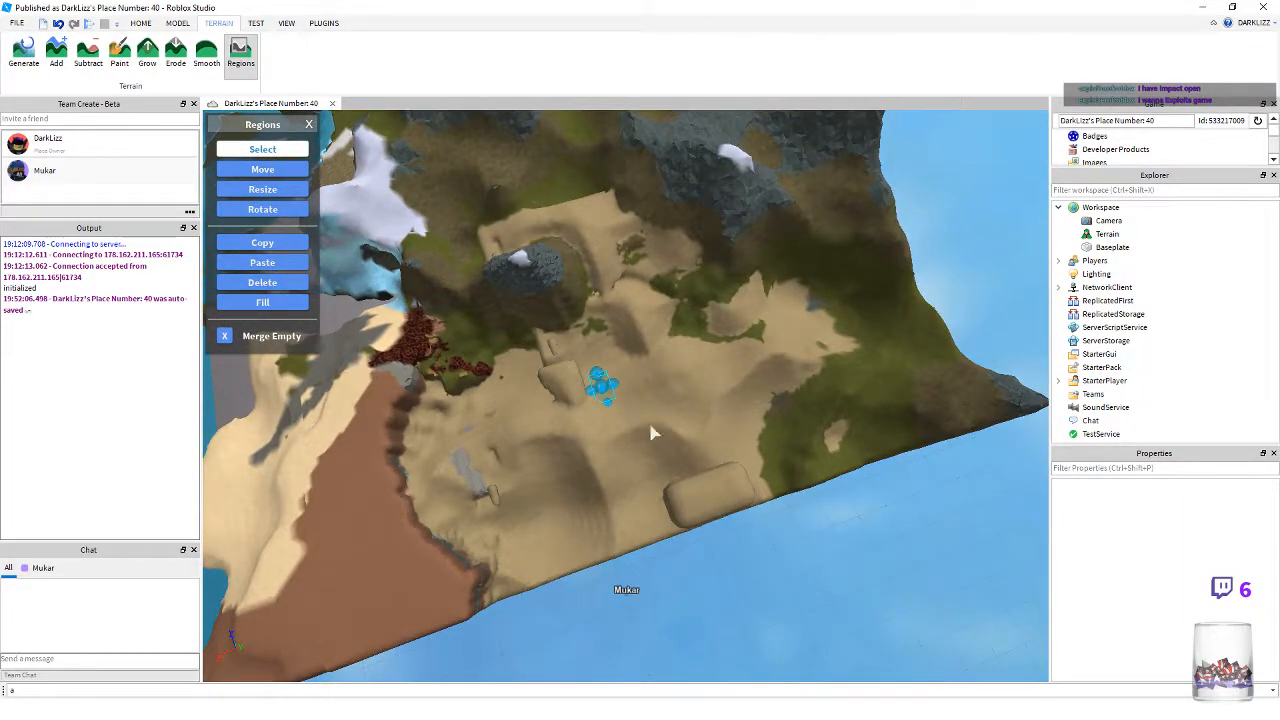
{"action": "scroll", "coordinate": [651, 455], "scroll_direction": "up", "scroll_amount": 5}
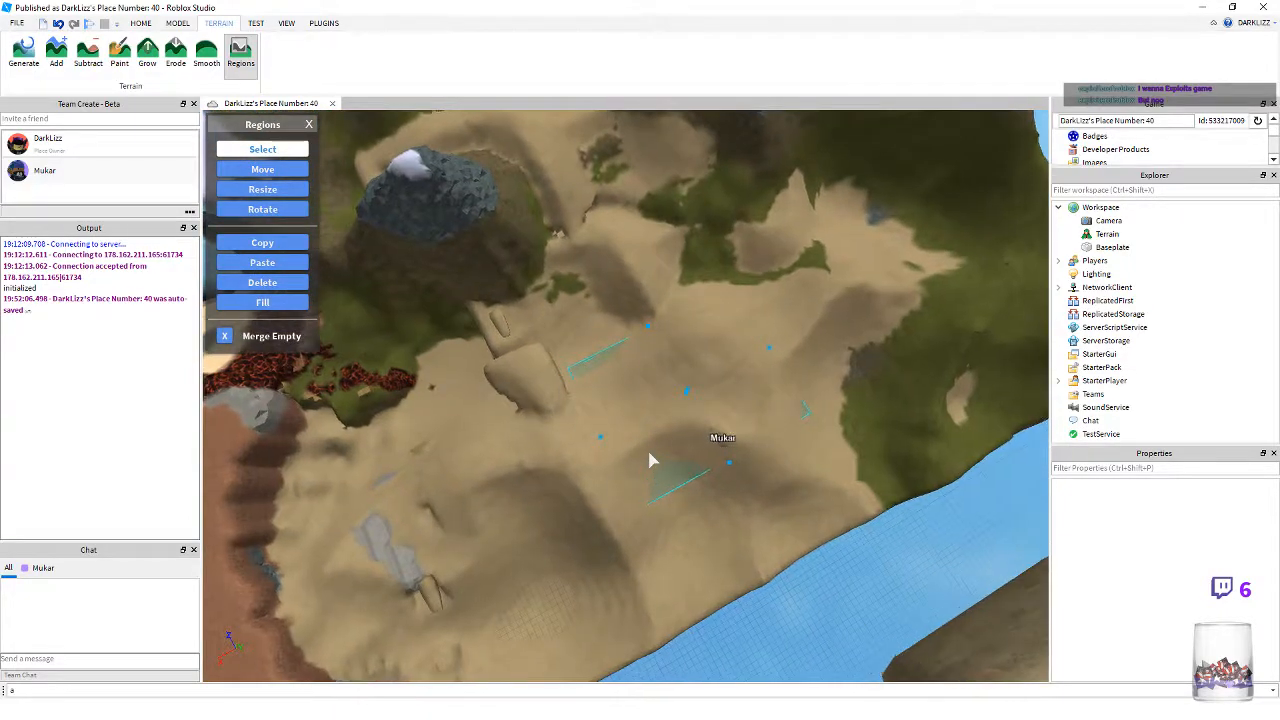
{"action": "right_click_drag", "start_coordinate": [649, 453], "coordinate": [622, 439]}
{"action": "scroll", "coordinate": [622, 446], "scroll_direction": "up", "scroll_amount": 1}
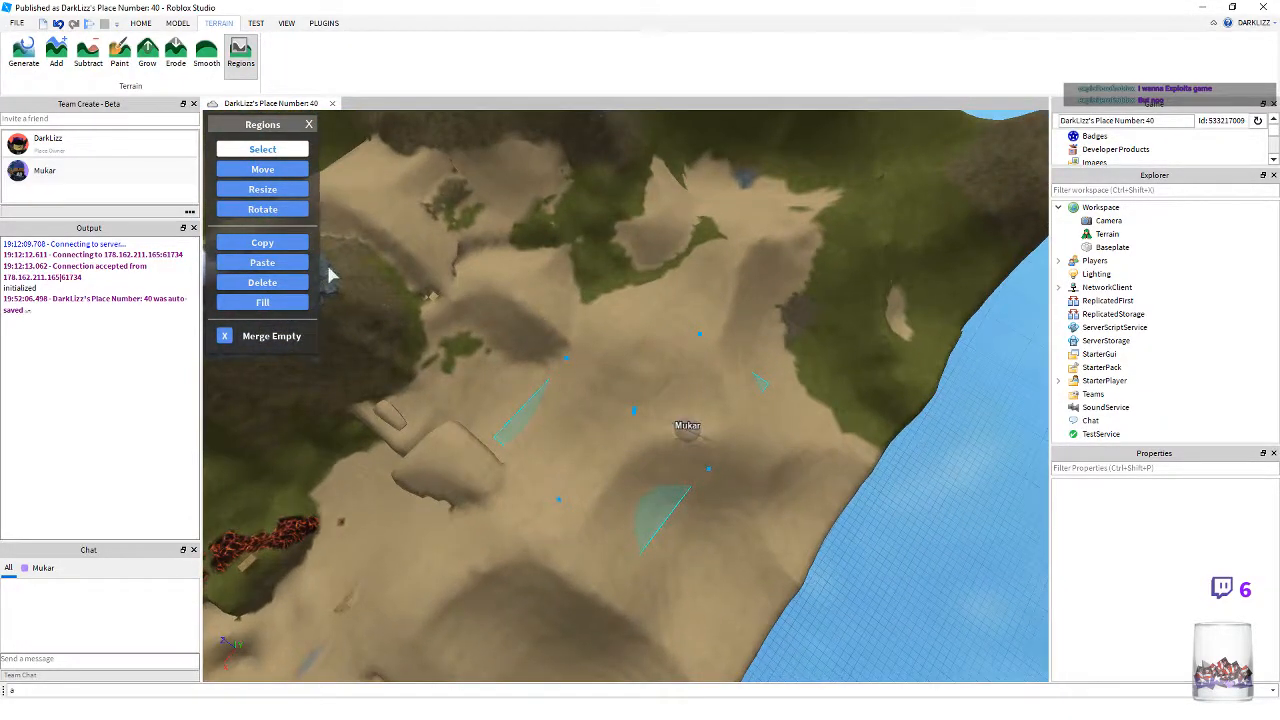
{"action": "left_click", "coordinate": [262, 302]}
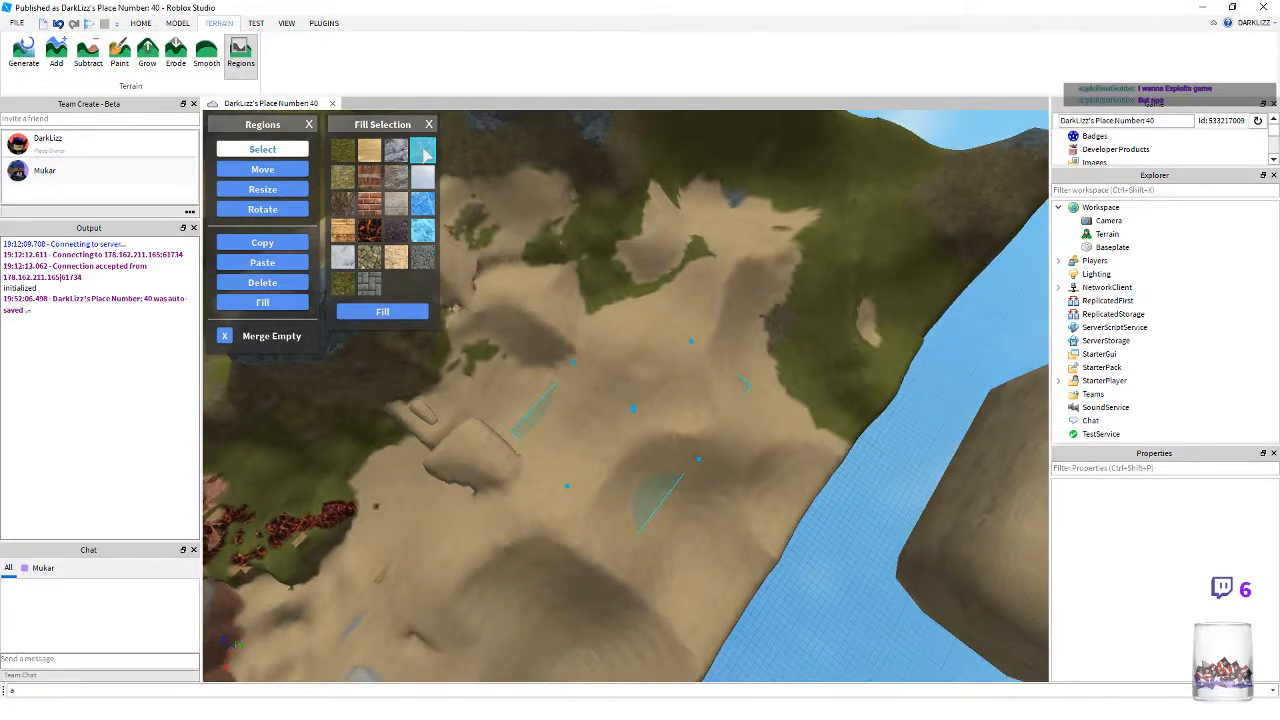
{"action": "left_click", "coordinate": [383, 313]}
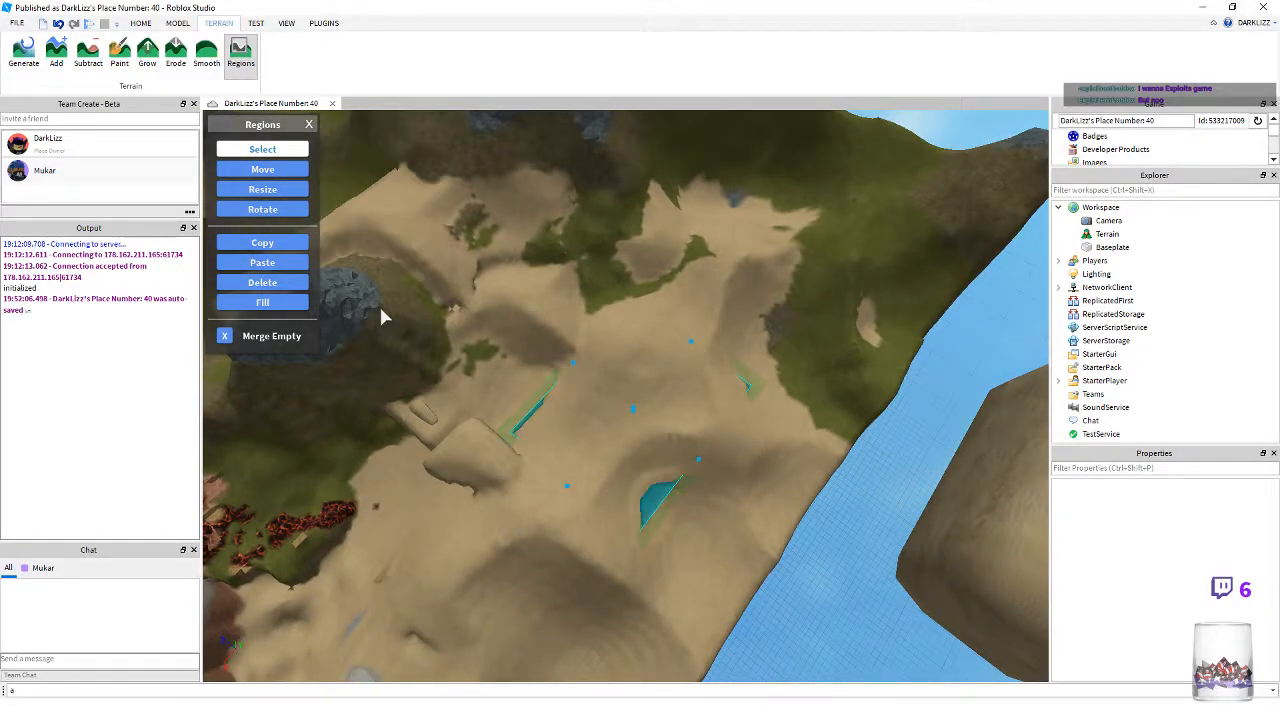
{"action": "key", "text": "ctrl+z"}
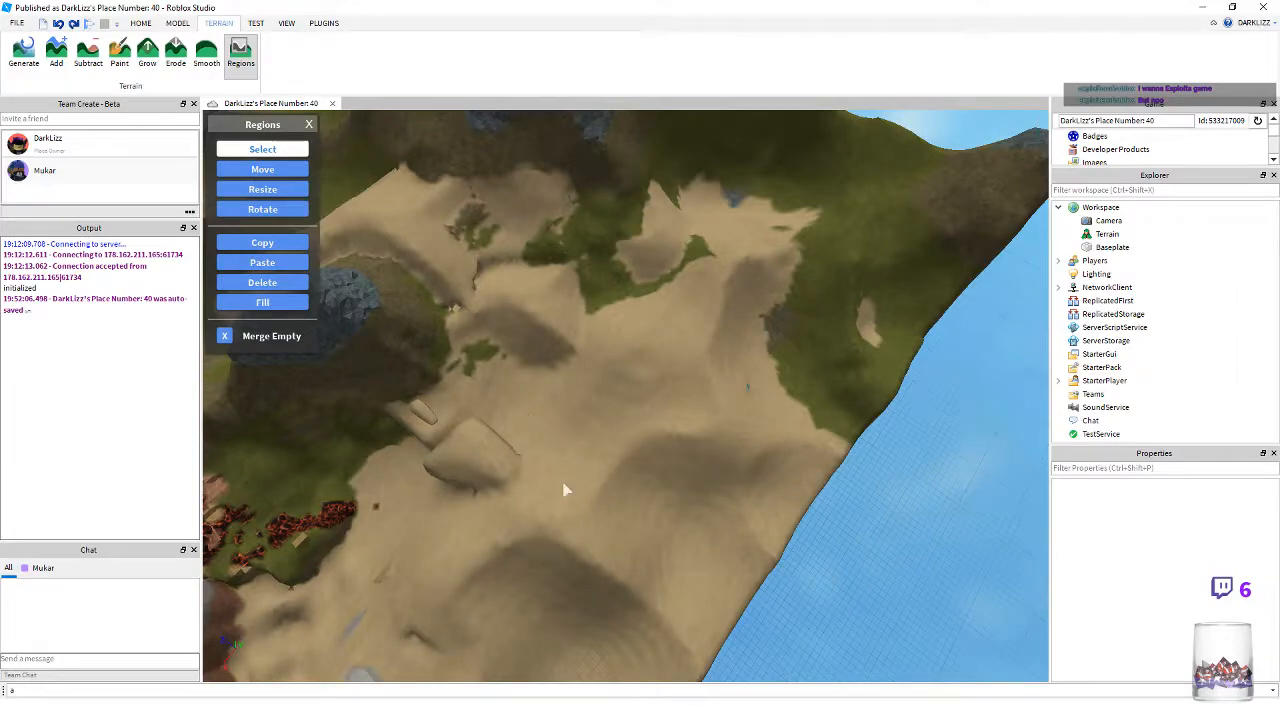
- Select a square region over the hole in the sandy hollow near the coast and fill it with water
{"action": "key", "text": "s"}
{"action": "key", "text": "a"}
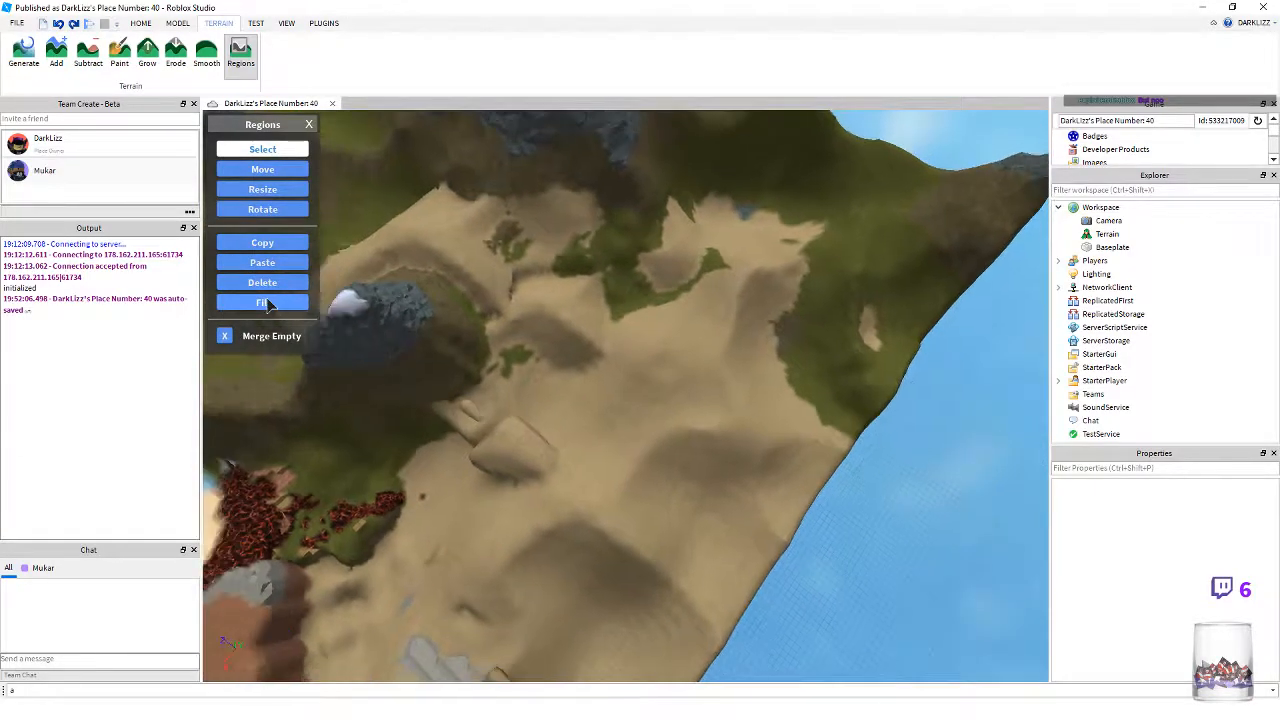
{"action": "key", "text": "w"}
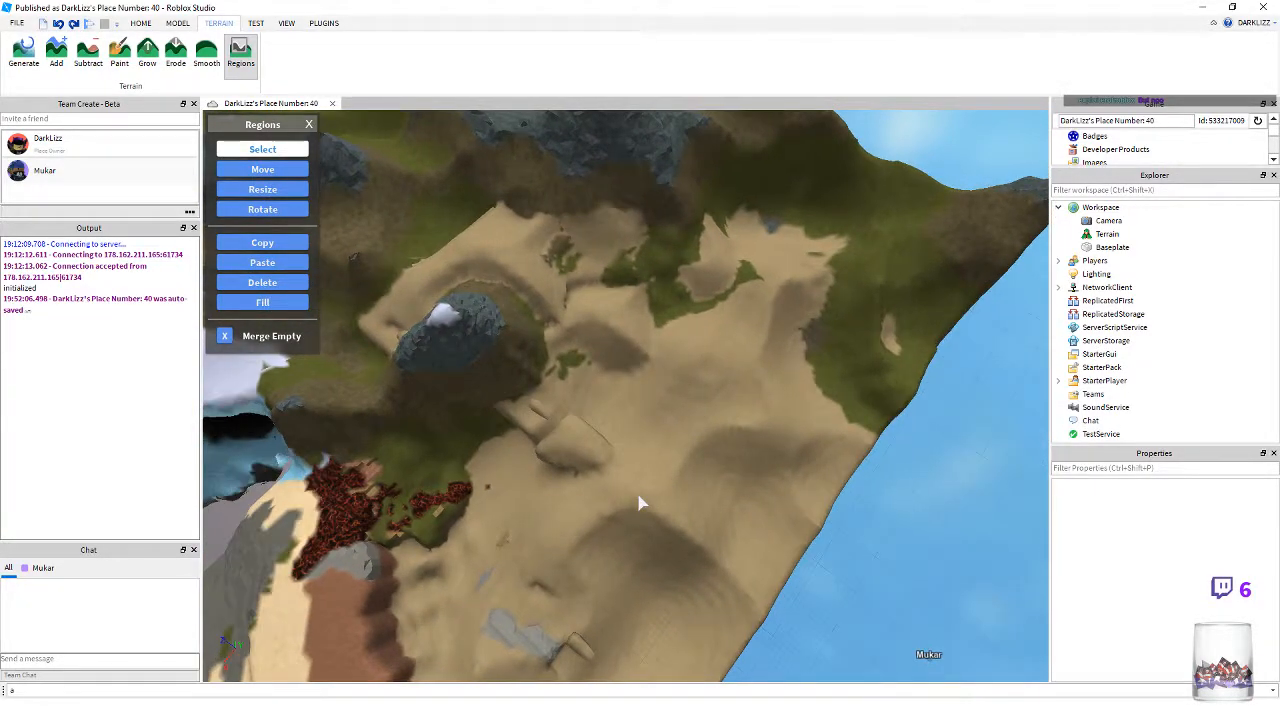
{"action": "right_click_drag", "start_coordinate": [640, 502], "coordinate": [641, 495]}
{"action": "left_click_drag", "start_coordinate": [668, 342], "coordinate": [773, 457]}
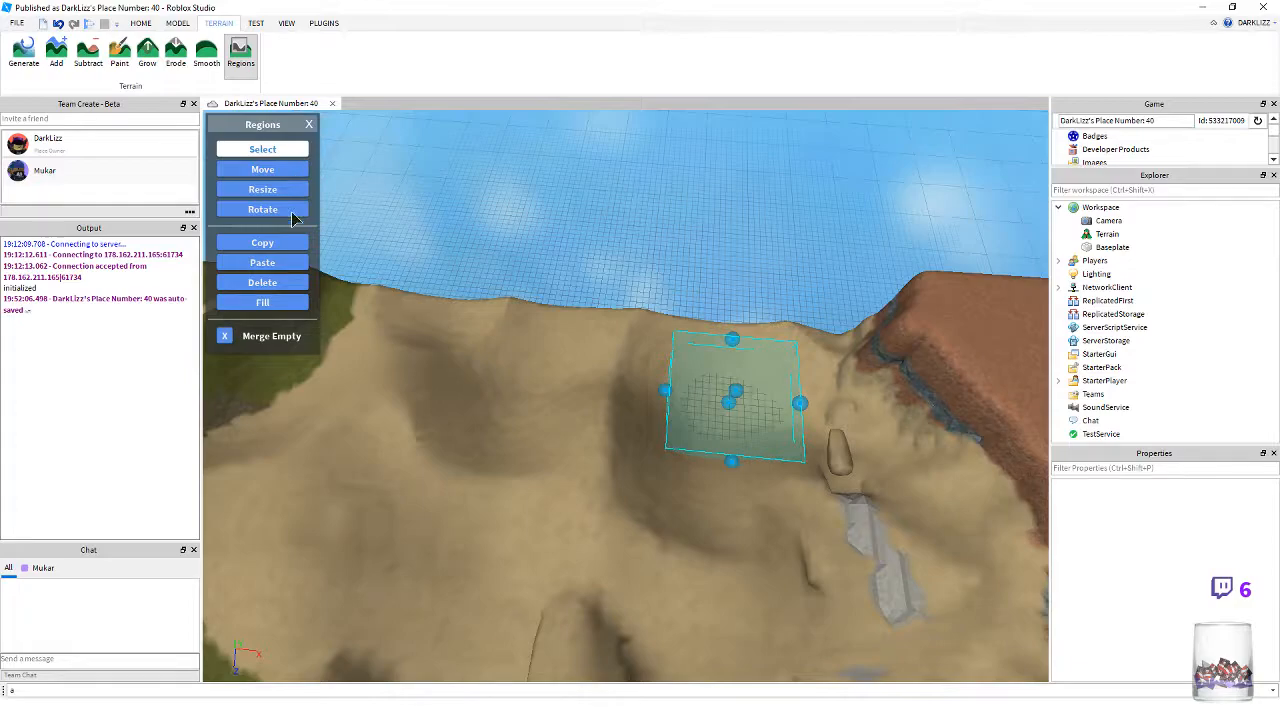
{"action": "left_click", "coordinate": [265, 302]}
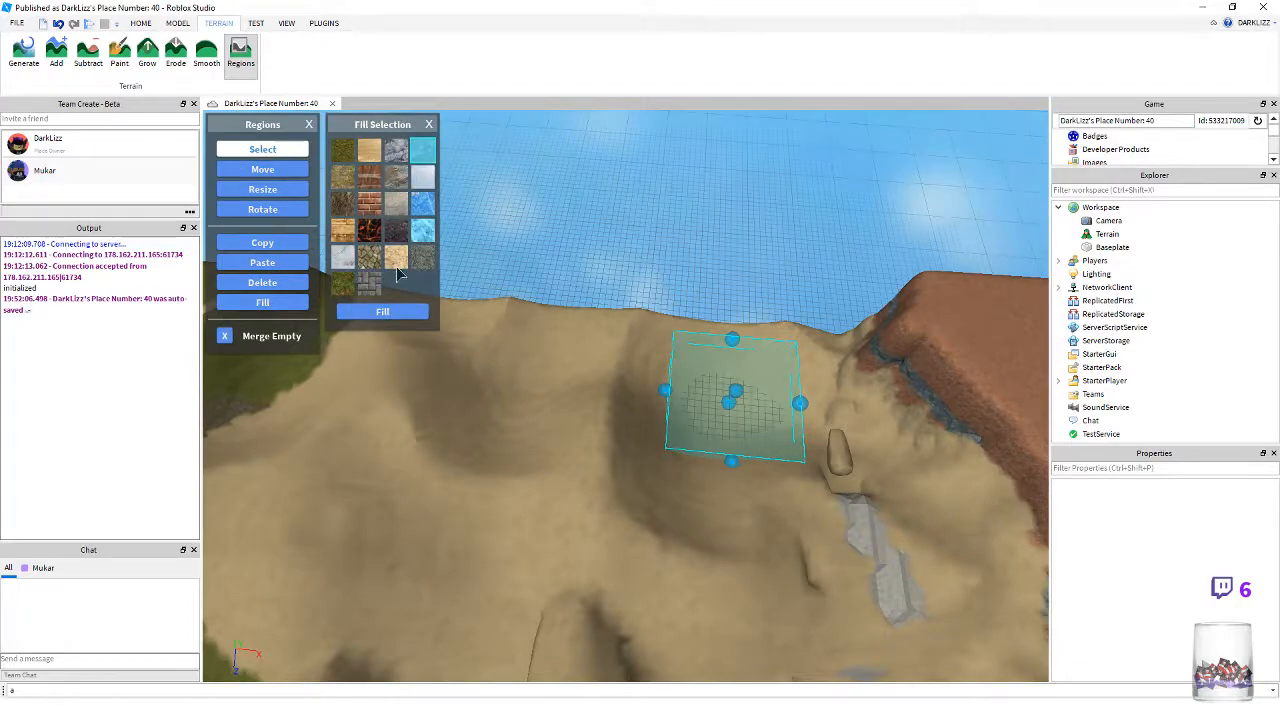
{"action": "left_click", "coordinate": [389, 311]}
{"action": "key", "text": "d"}
{"action": "key", "text": "w"}
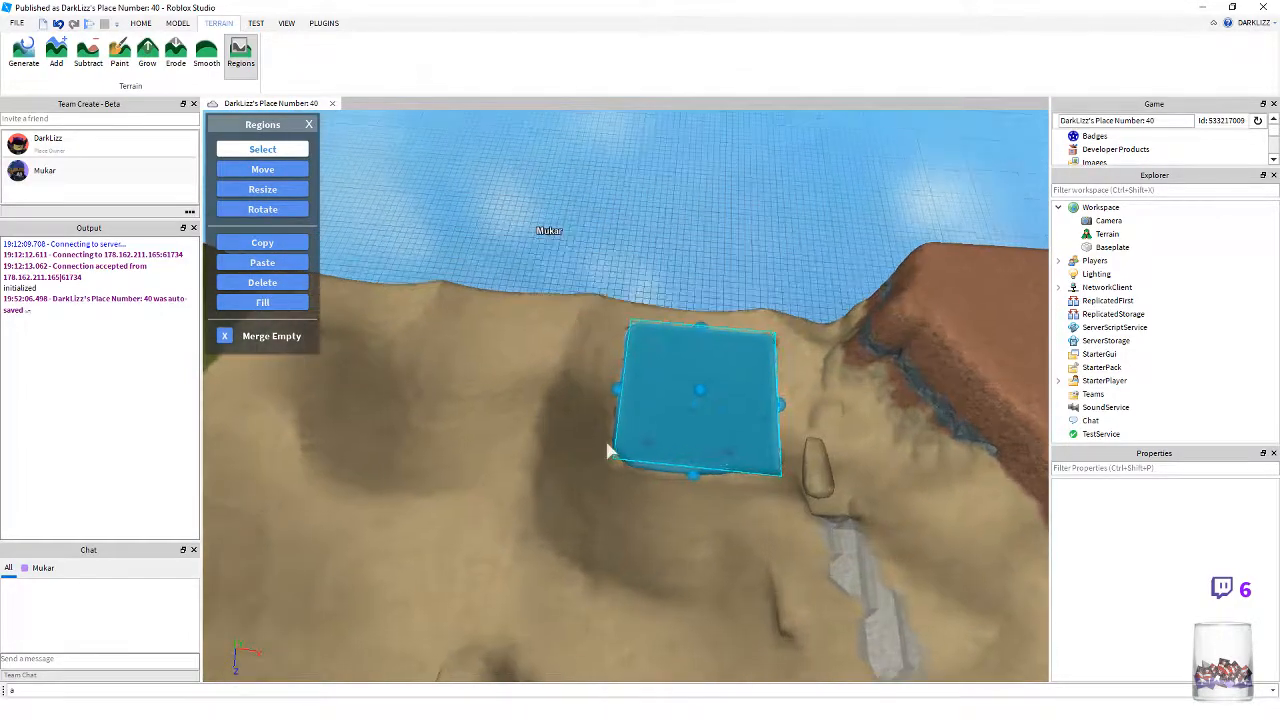
{"action": "key", "text": "s"}
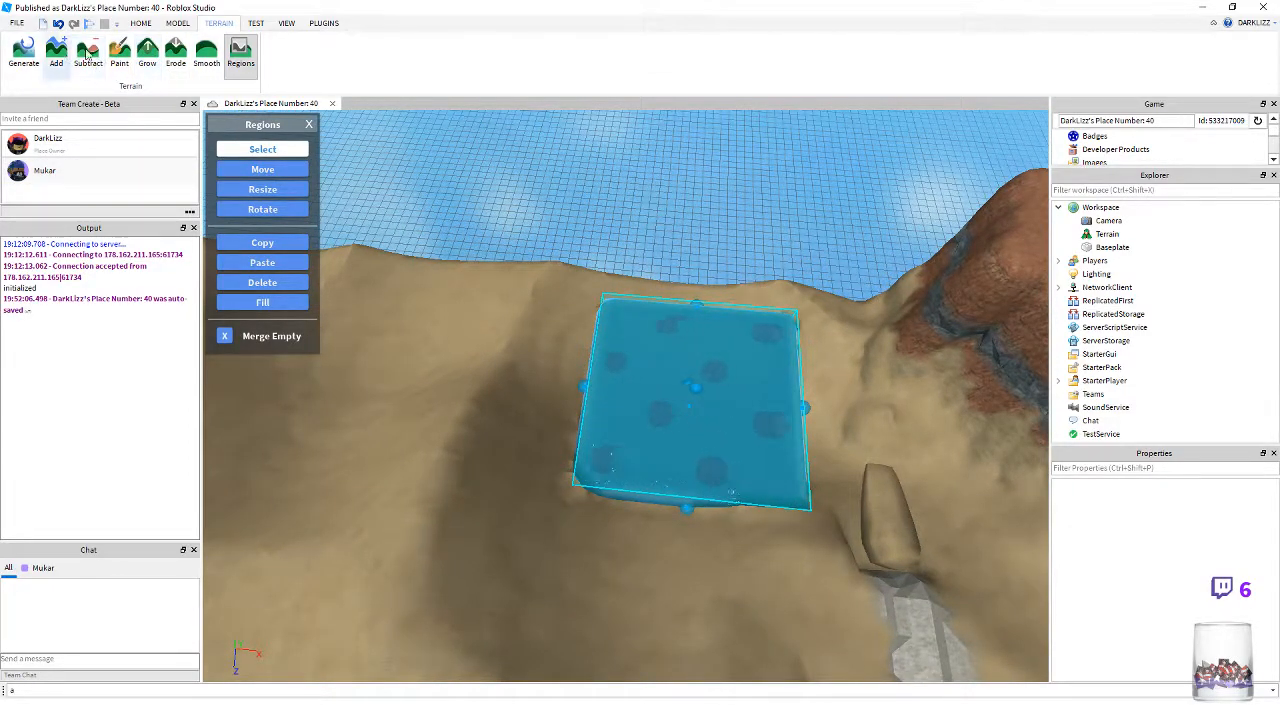
- Grow a sand rim with an enlarged brush along the inland, red-rock and seaward edges of the water pool
{"action": "left_click", "coordinate": [146, 52]}
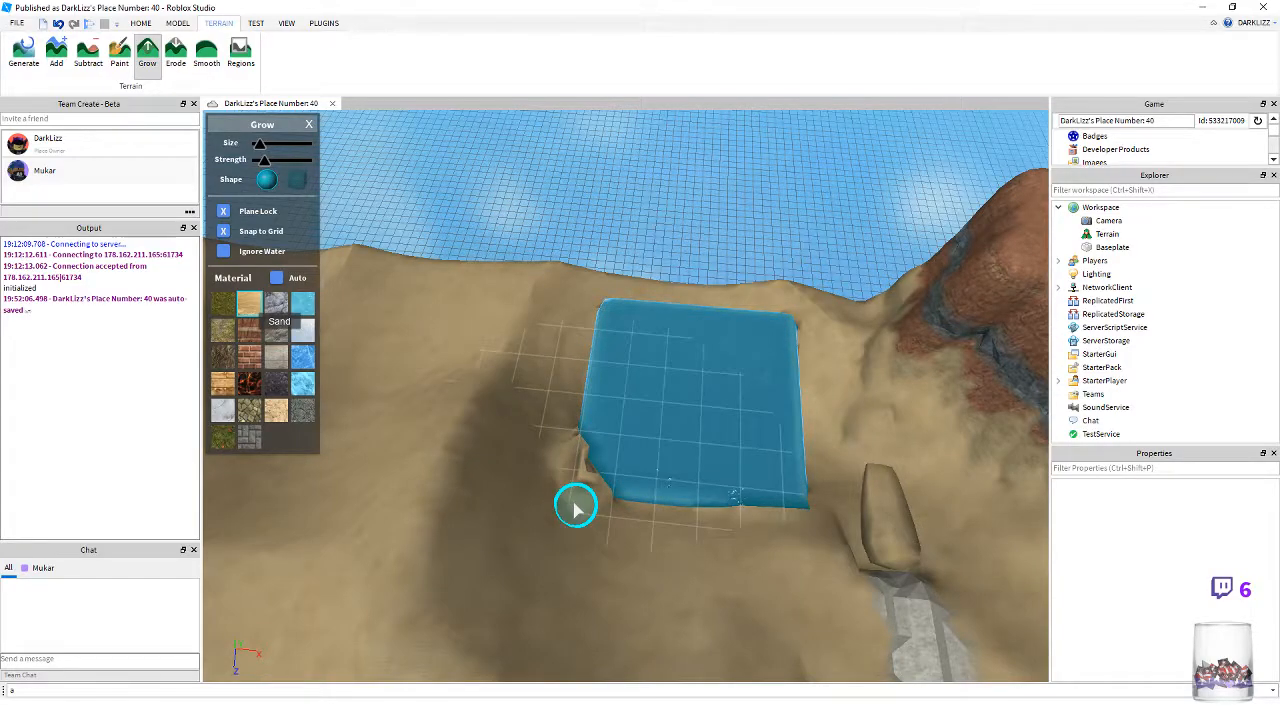
{"action": "left_click_drag", "start_coordinate": [576, 508], "coordinate": [483, 378]}
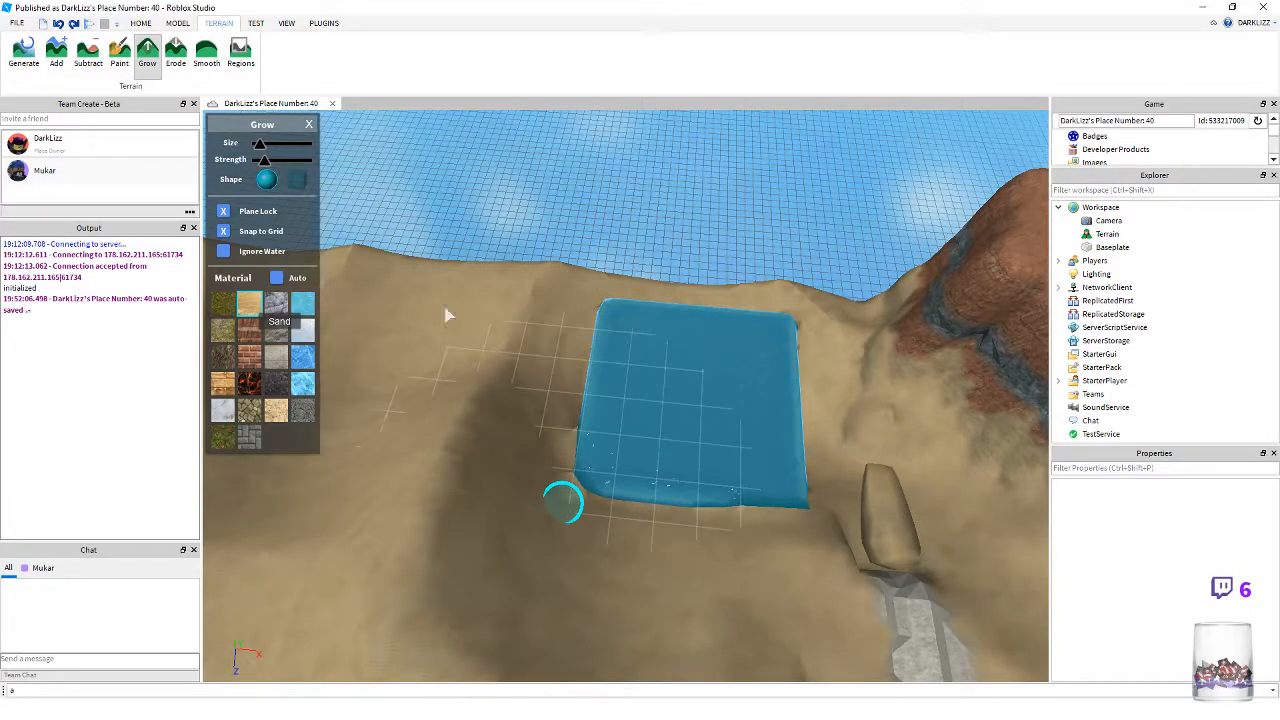
{"action": "scroll", "coordinate": [762, 538], "scroll_direction": "up", "scroll_amount": 2, "text": "shift"}
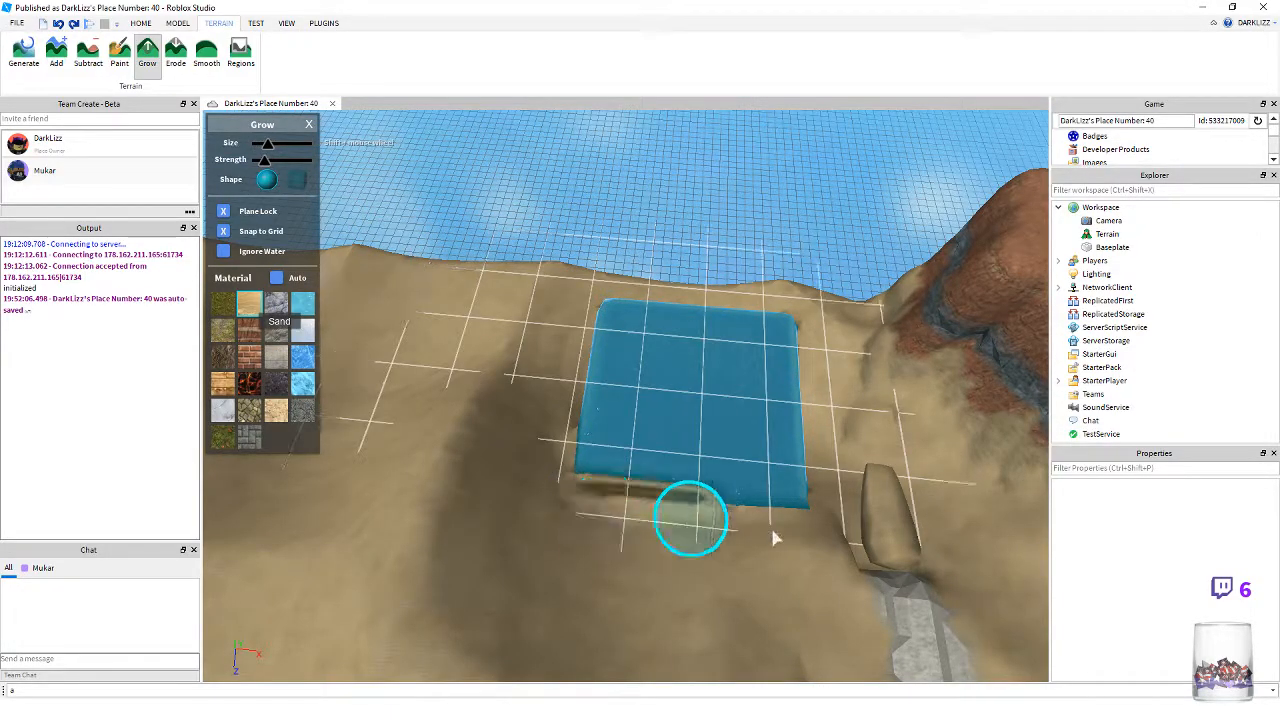
{"action": "left_click_drag", "start_coordinate": [828, 462], "coordinate": [828, 350]}
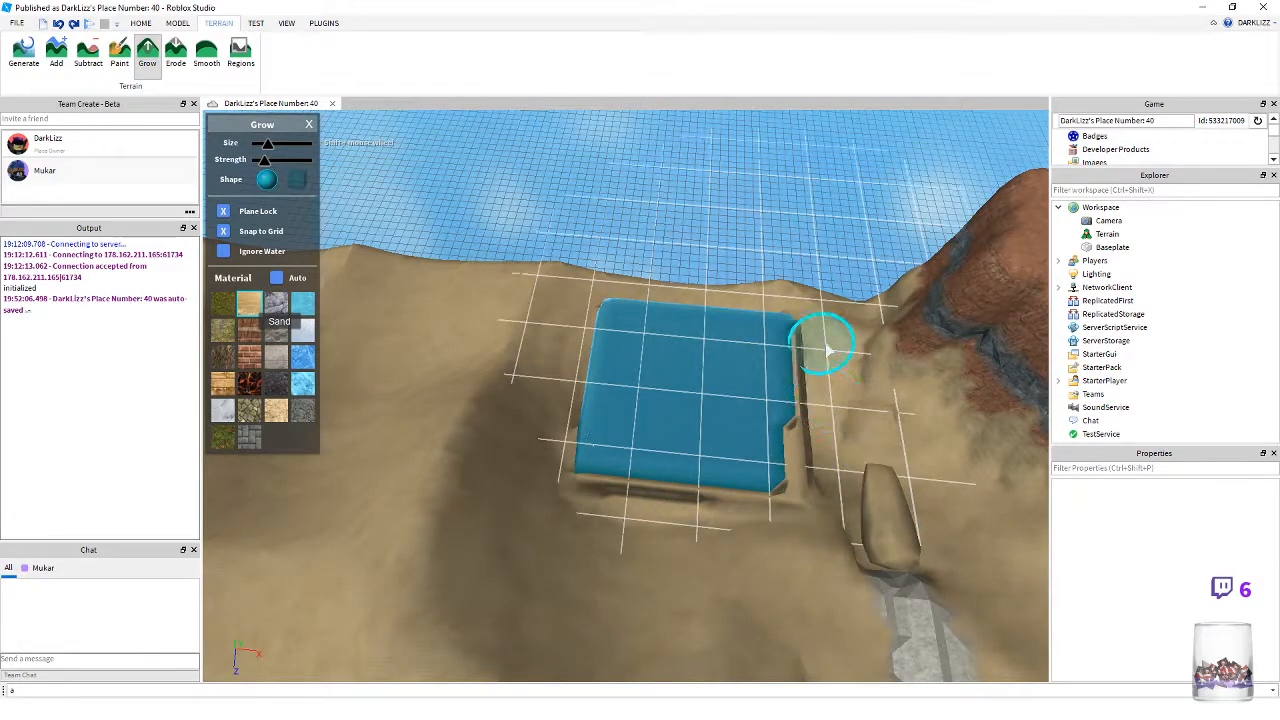
{"action": "mouse_move", "coordinate": [698, 313]}
{"action": "left_mouse_down"}
{"action": "mouse_move", "coordinate": [551, 283]}
{"action": "mouse_move", "coordinate": [583, 330]}
{"action": "left_mouse_up"}
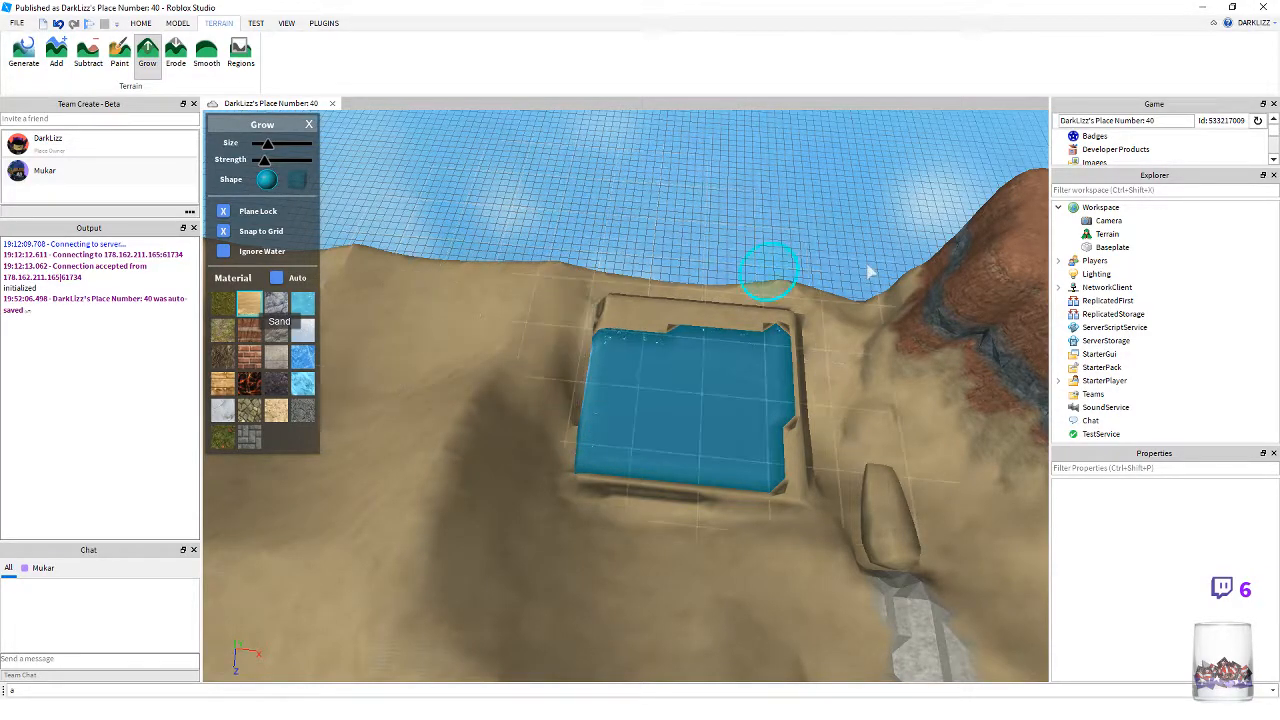
- Select the Terrain object to view its properties, and grow sand over the pool's remaining side and inland edge
{"action": "left_click", "coordinate": [1088, 236]}
{"action": "left_click_drag", "start_coordinate": [557, 386], "coordinate": [561, 427]}
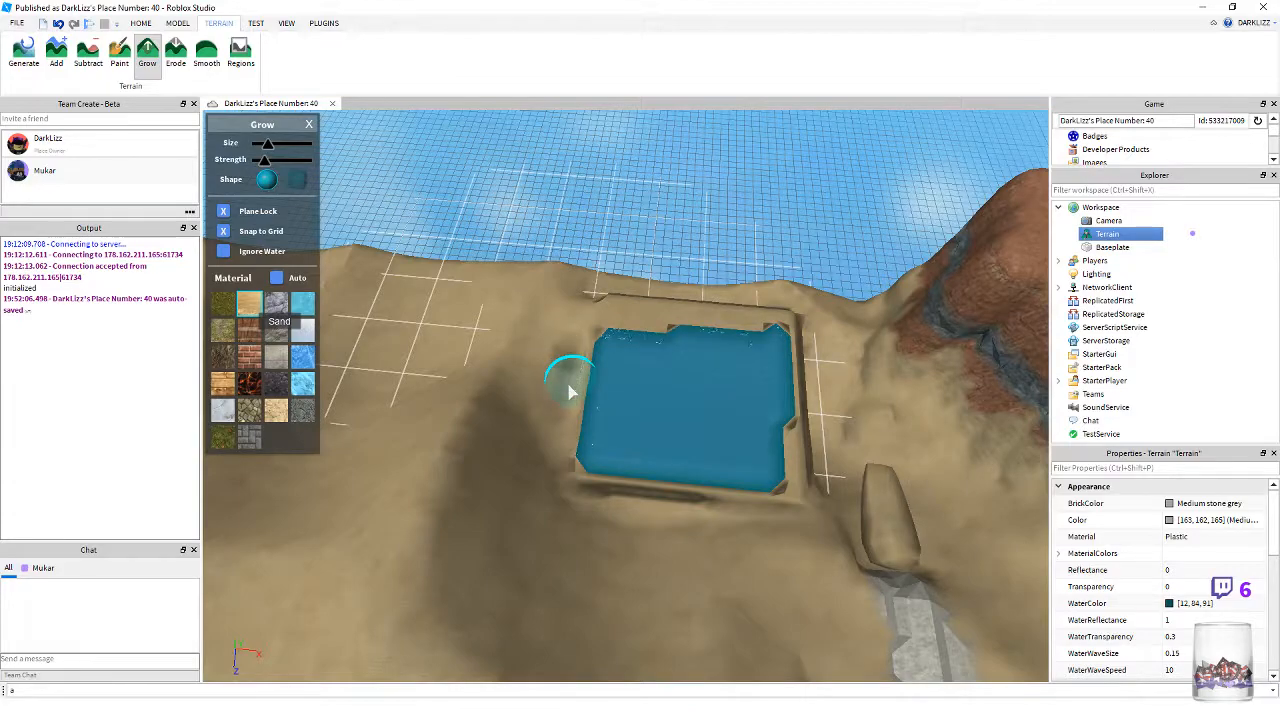
{"action": "left_click_drag", "start_coordinate": [568, 392], "coordinate": [574, 491]}
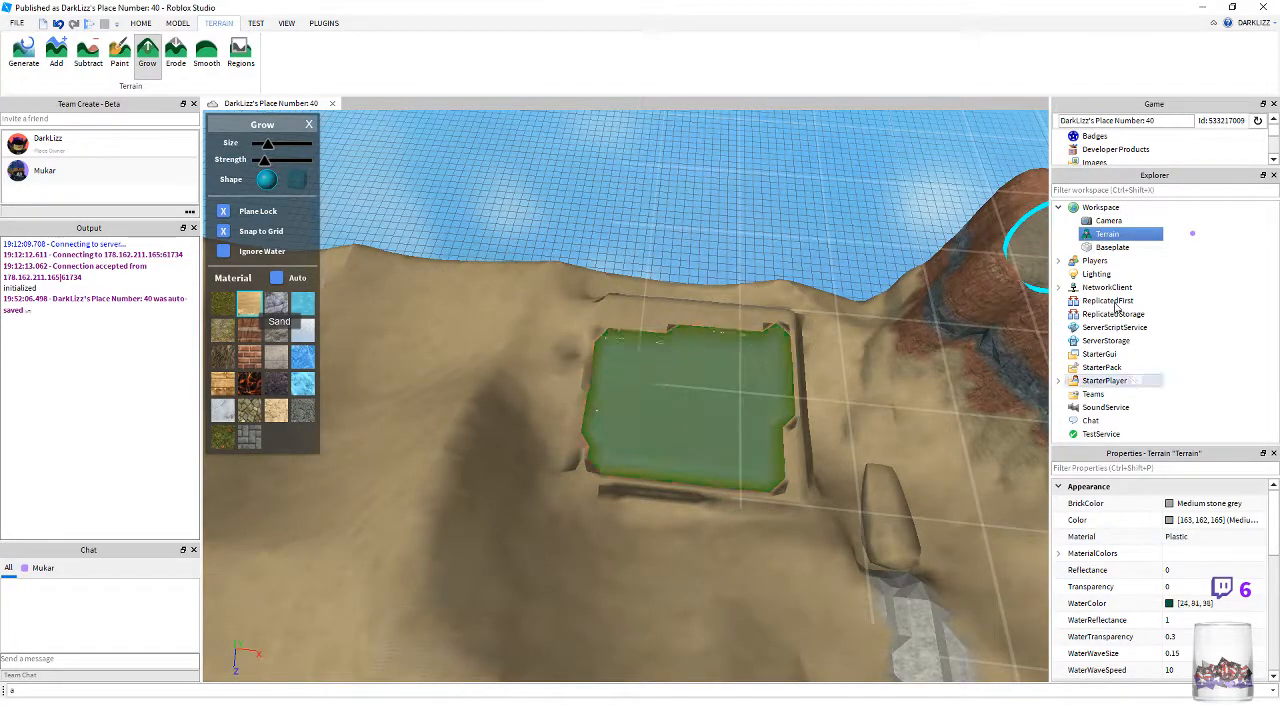
{"action": "scroll", "coordinate": [1190, 563], "scroll_direction": "down", "scroll_amount": 5}
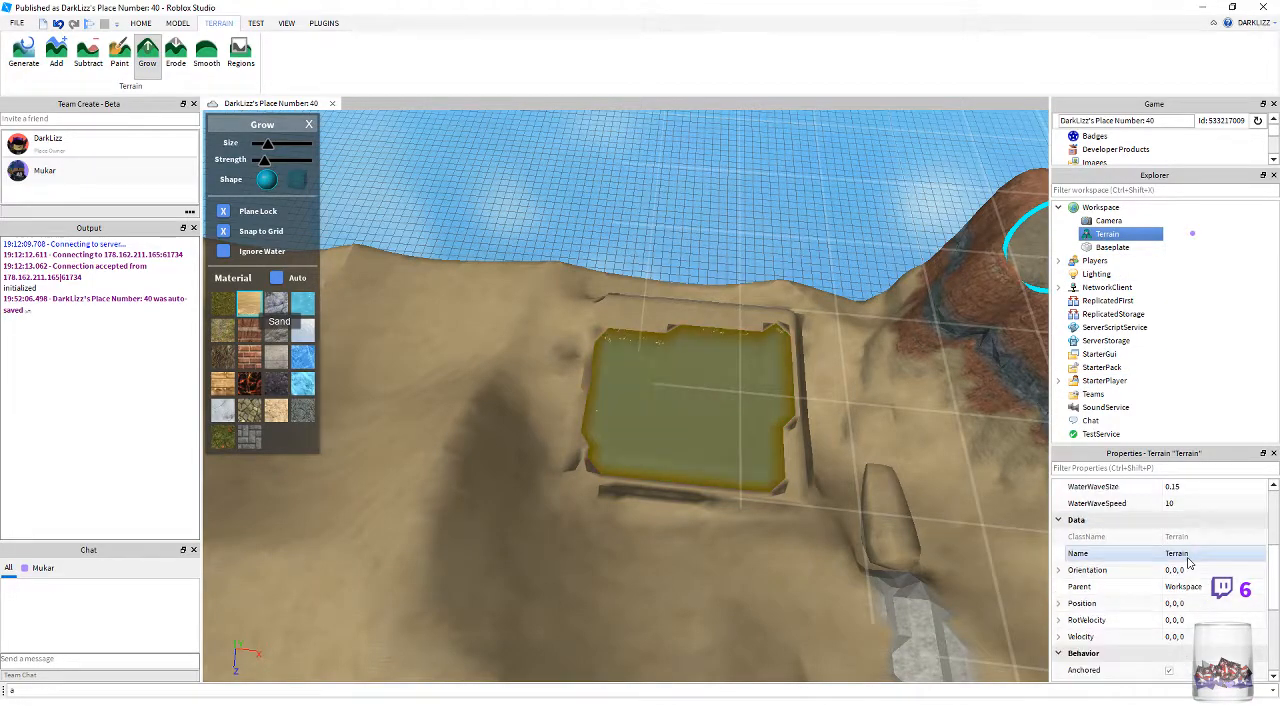
{"action": "scroll", "coordinate": [1188, 563], "scroll_direction": "down", "scroll_amount": 3}
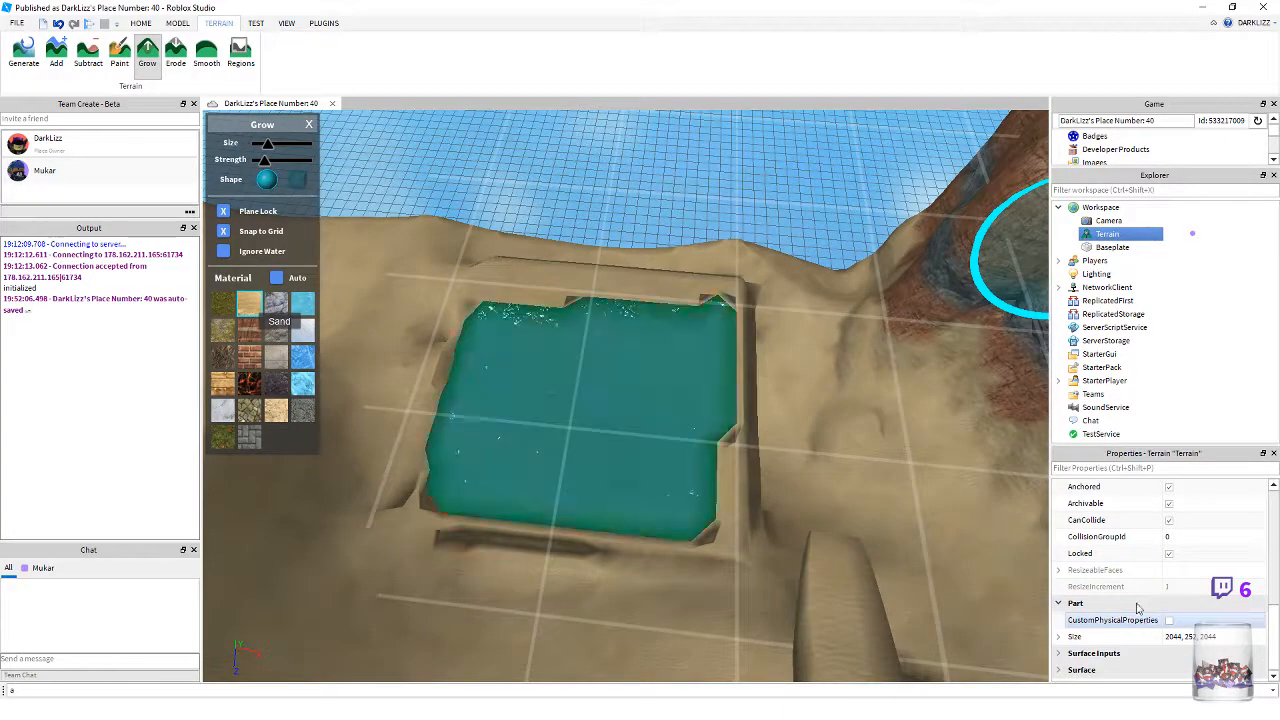
{"action": "scroll", "coordinate": [1150, 595], "scroll_direction": "up", "scroll_amount": 5}
{"action": "scroll", "coordinate": [1133, 584], "scroll_direction": "up", "scroll_amount": 2}
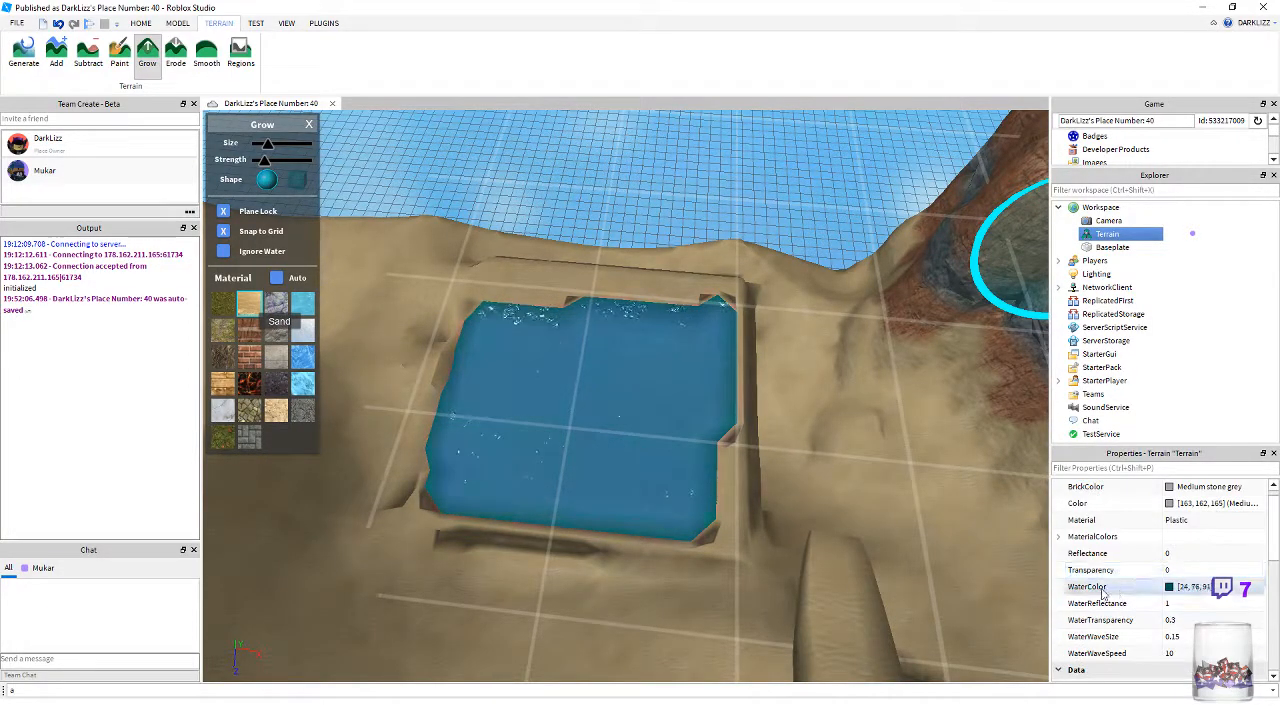
{"action": "left_click", "coordinate": [490, 567]}
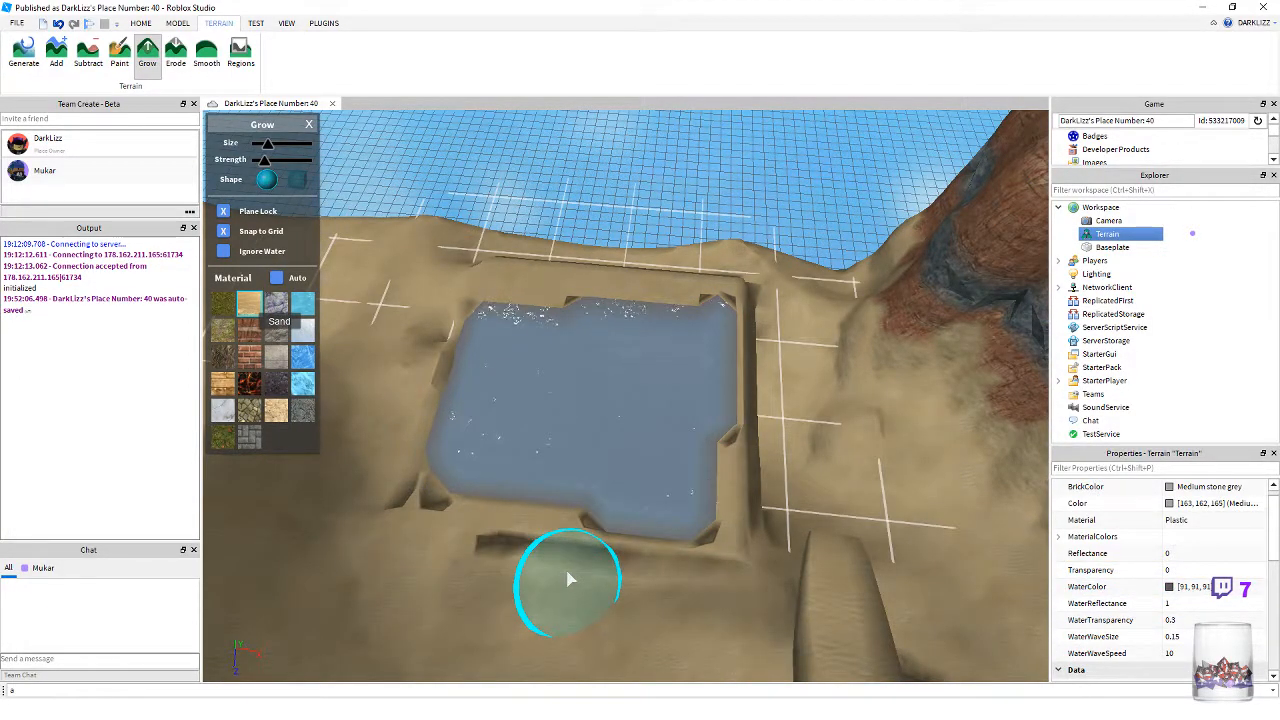
{"action": "left_click", "coordinate": [567, 578]}
- Try smoothing the sand along the pool's inland edge, and undo the smoothing
{"action": "scroll", "coordinate": [522, 600], "scroll_direction": "down", "scroll_amount": 2}
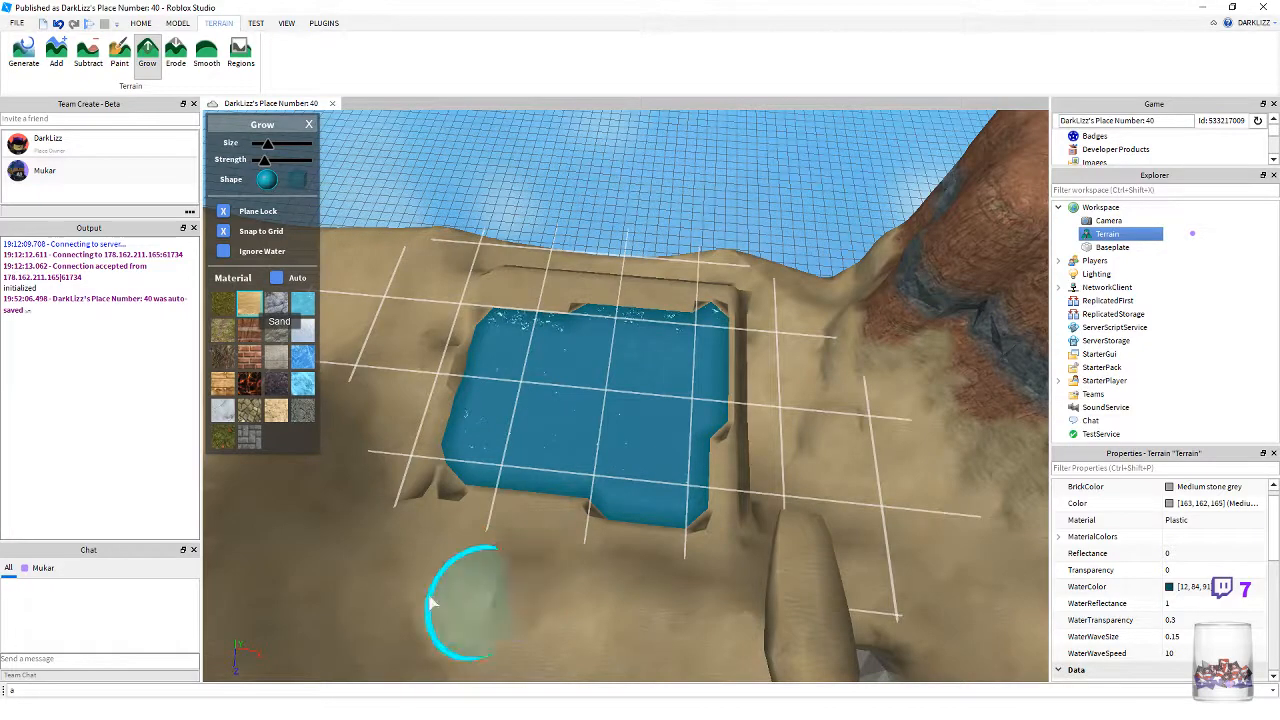
{"action": "key", "text": "a"}
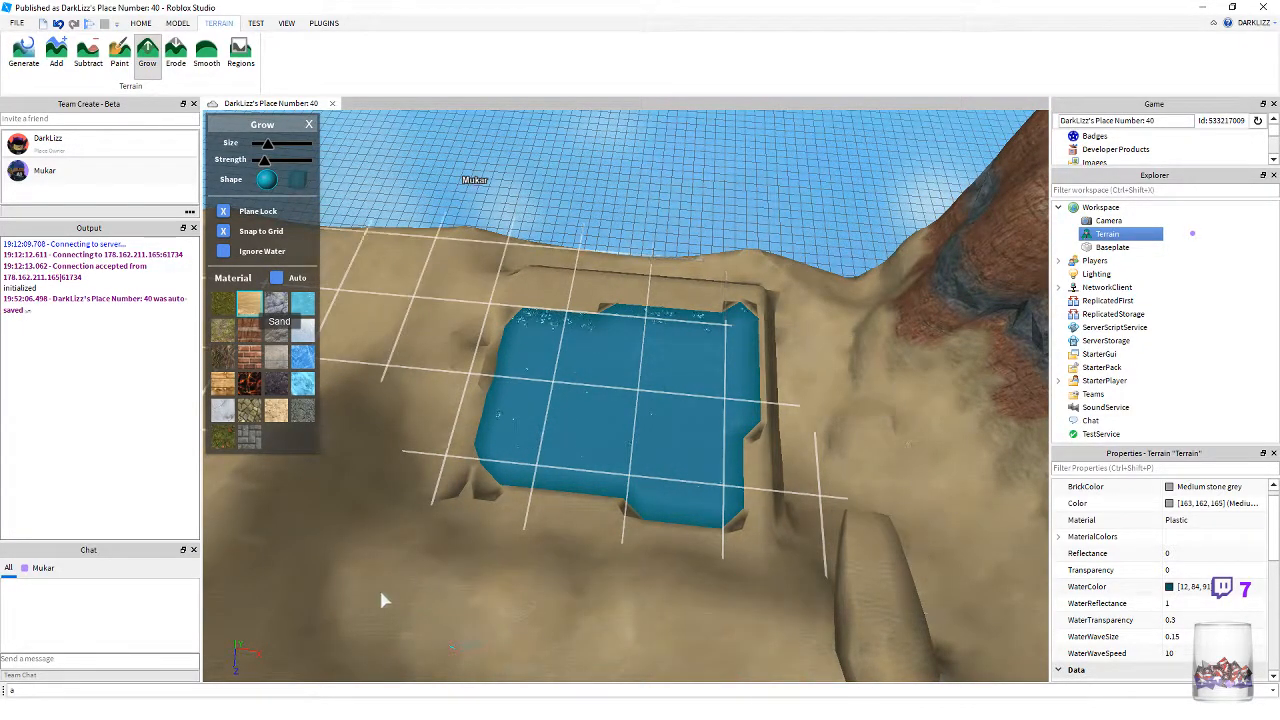
{"action": "left_click", "coordinate": [206, 50]}
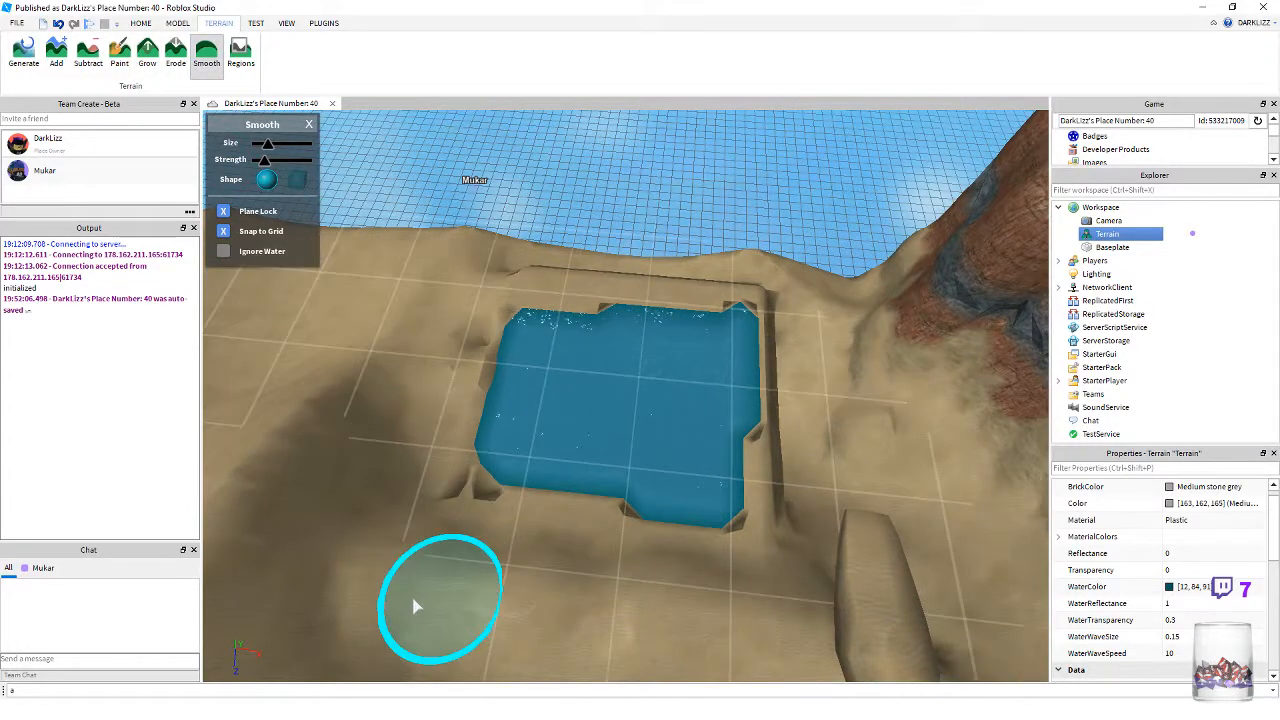
{"action": "left_click", "coordinate": [475, 477]}
{"action": "left_click_drag", "start_coordinate": [572, 530], "coordinate": [1030, 575]}
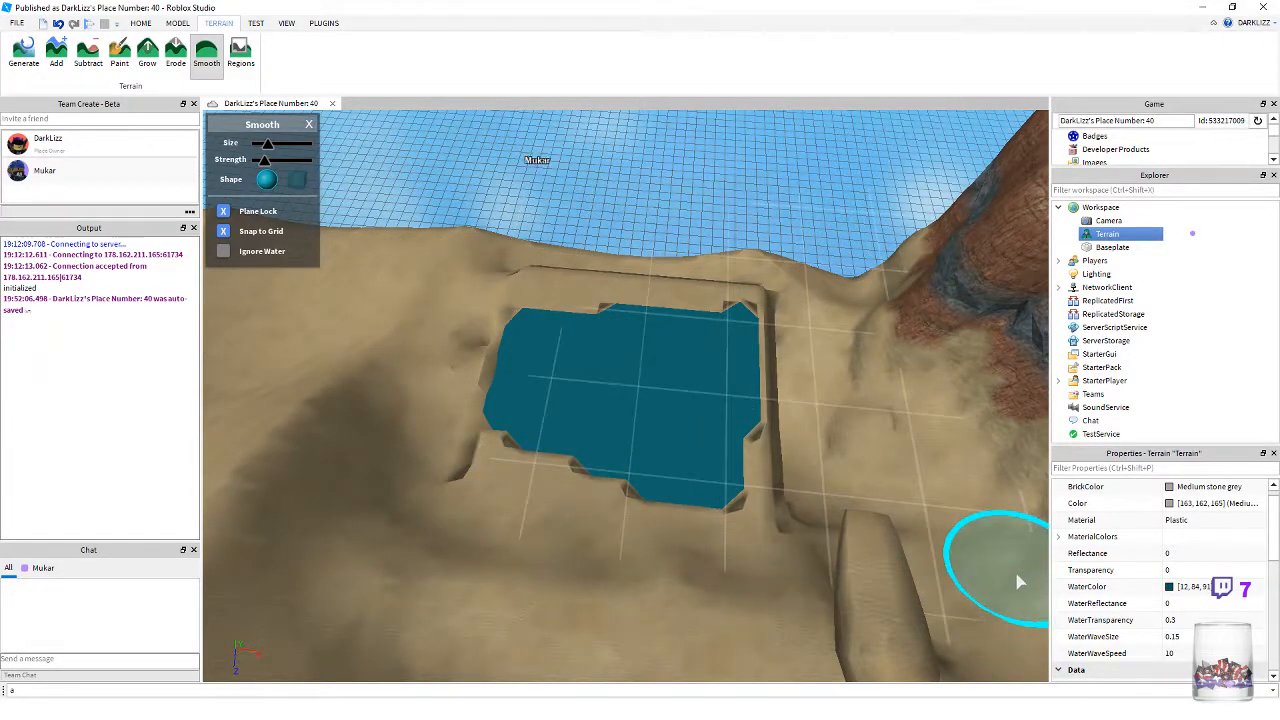
{"action": "key", "text": "ctrl+z"}
- Grow sand into the trench along the pool's rim on the side facing the red rock
{"action": "right_click_drag", "start_coordinate": [922, 519], "coordinate": [856, 503]}
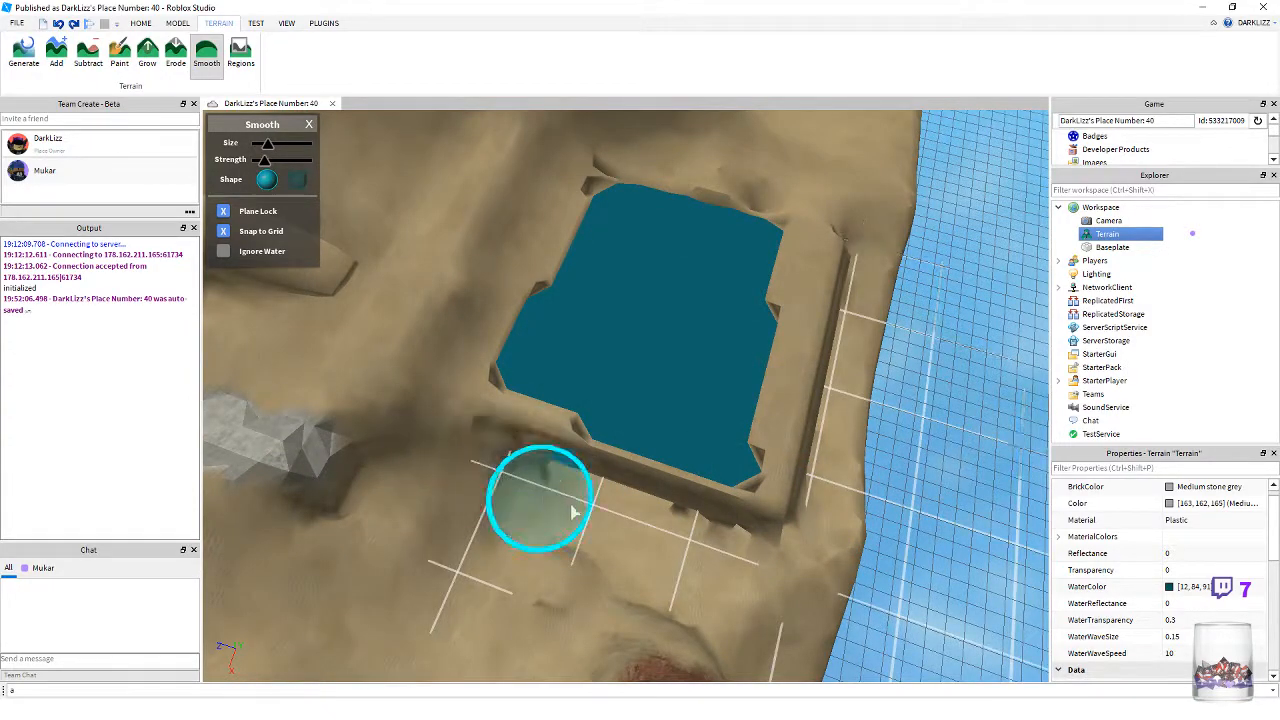
{"action": "left_click", "coordinate": [150, 52]}
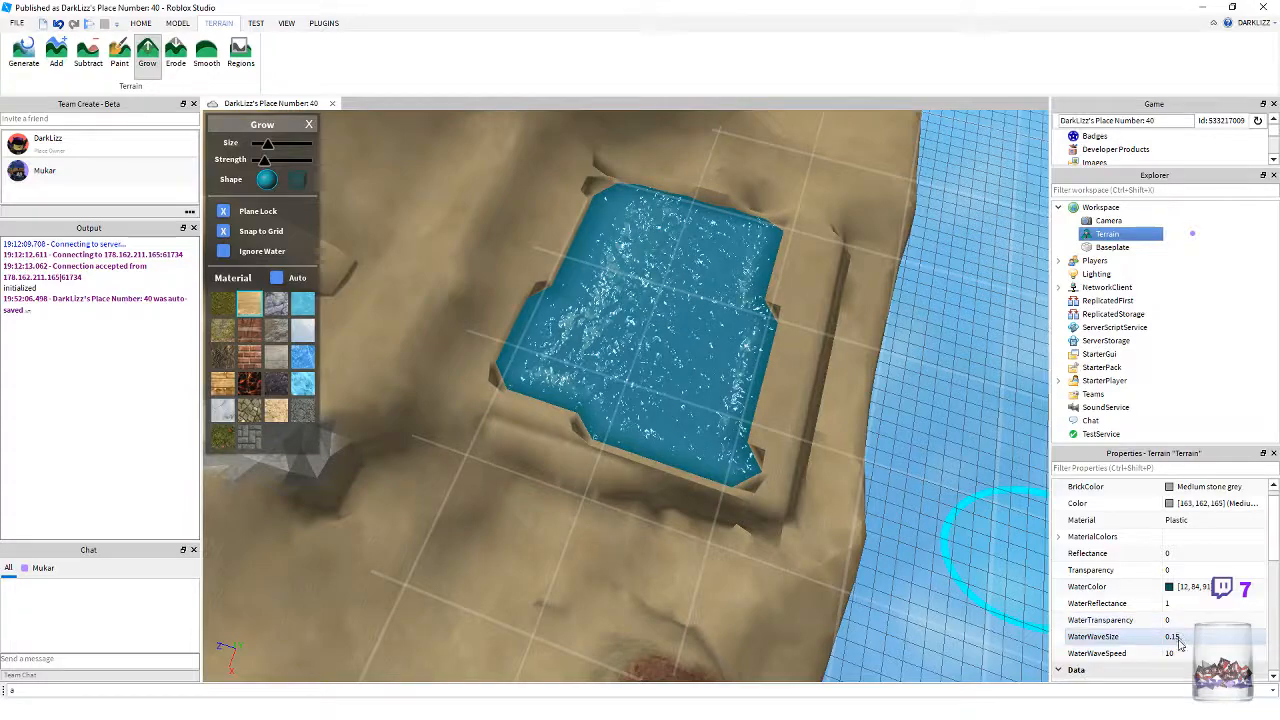
{"action": "scroll", "coordinate": [1175, 607], "scroll_direction": "down", "scroll_amount": 1}
{"action": "scroll", "coordinate": [1174, 606], "scroll_direction": "down", "scroll_amount": 1}
{"action": "right_click_drag", "start_coordinate": [735, 552], "coordinate": [688, 524]}
{"action": "mouse_move", "coordinate": [504, 467]}
{"action": "left_mouse_down"}
{"action": "mouse_move", "coordinate": [480, 429]}
{"action": "mouse_move", "coordinate": [580, 543]}
{"action": "mouse_move", "coordinate": [752, 541]}
{"action": "mouse_move", "coordinate": [914, 477]}
{"action": "mouse_move", "coordinate": [594, 546]}
{"action": "mouse_move", "coordinate": [560, 515]}
{"action": "left_mouse_up"}
- Subtract the sand wedge at the pool's inland corner to widen the water there
{"action": "right_click_drag", "start_coordinate": [571, 551], "coordinate": [560, 537]}
{"action": "key", "text": "a"}
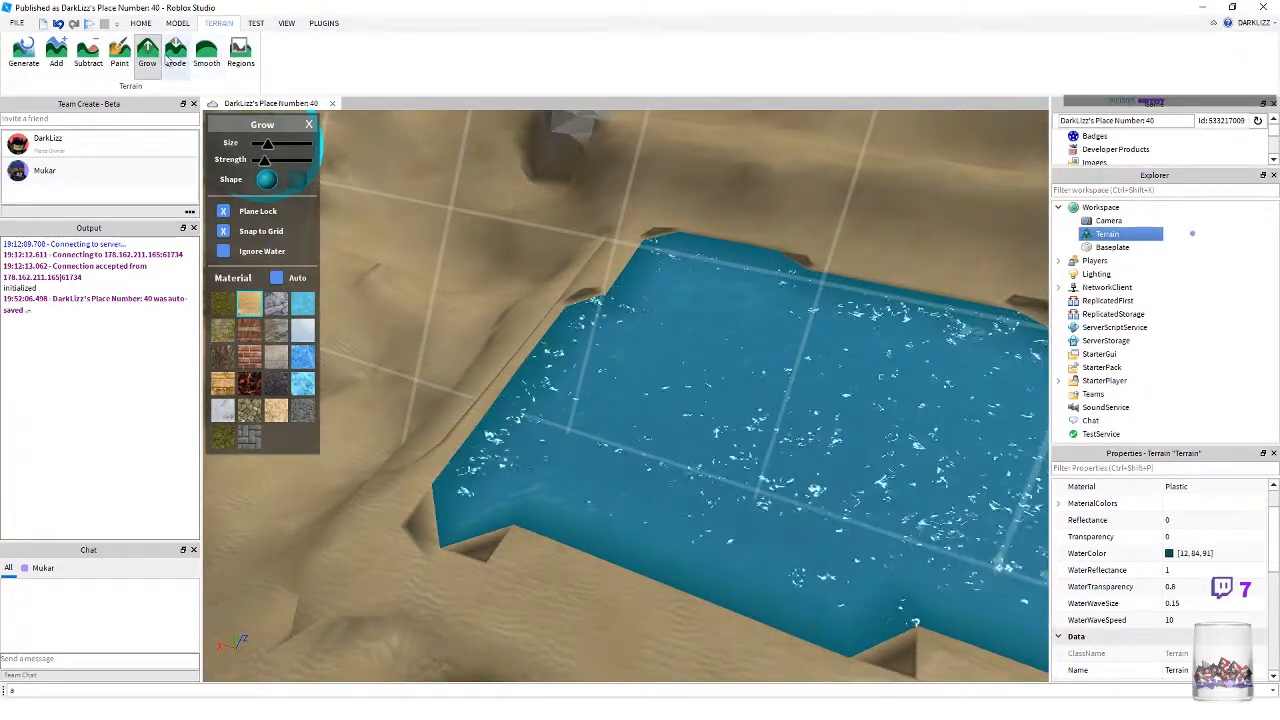
{"action": "left_click", "coordinate": [88, 55]}
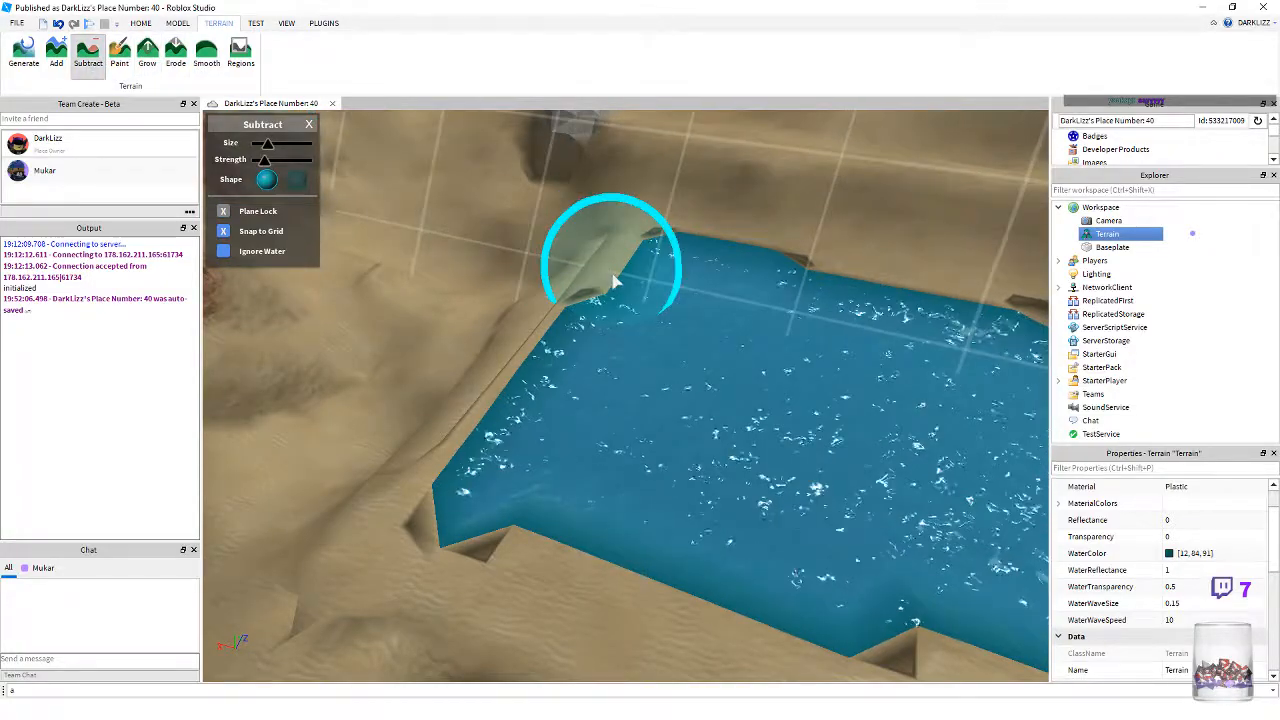
{"action": "left_click_drag", "start_coordinate": [586, 243], "coordinate": [630, 243]}
- Subtract a bite of terrain from the pool's seaward rim, and undo it
{"action": "right_click_drag", "start_coordinate": [645, 461], "coordinate": [646, 465]}
{"action": "key", "text": "a"}
{"action": "left_click", "coordinate": [694, 468]}
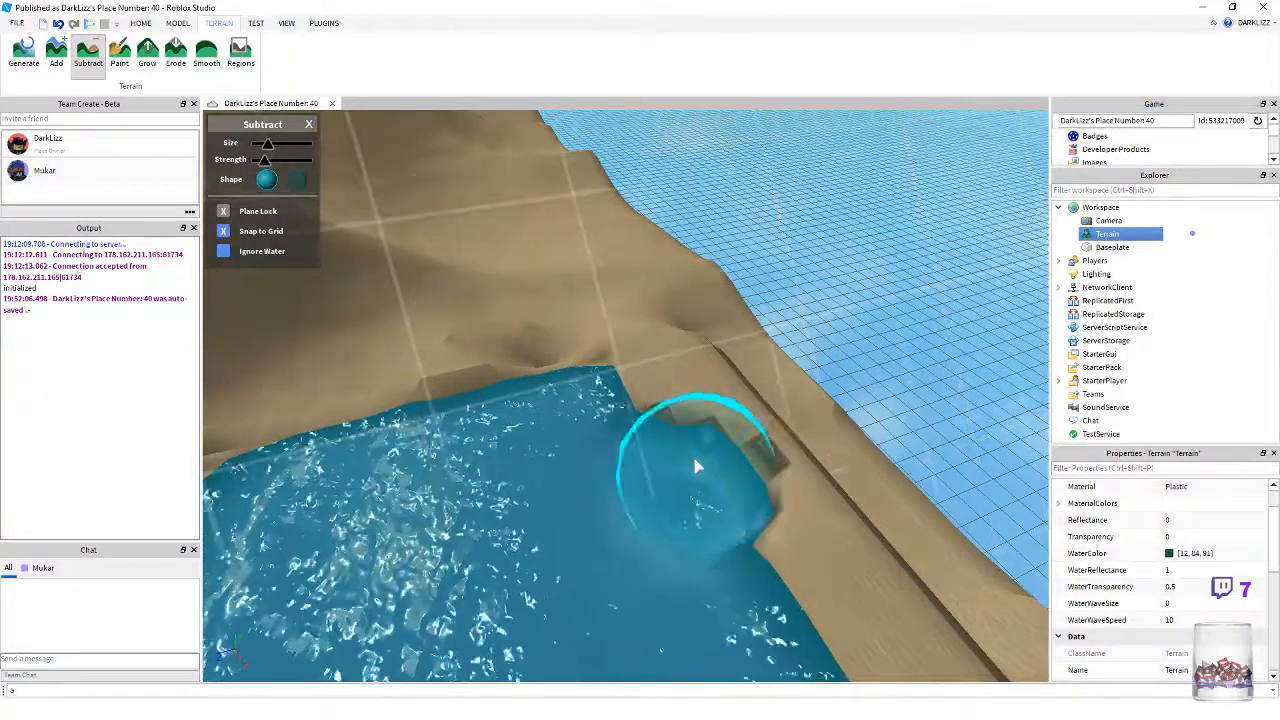
{"action": "key", "text": "ctrl+z"}
- Subtract sand from the dented bank just outside the pool's rim
{"action": "scroll", "coordinate": [882, 536], "scroll_direction": "down", "scroll_amount": 4}
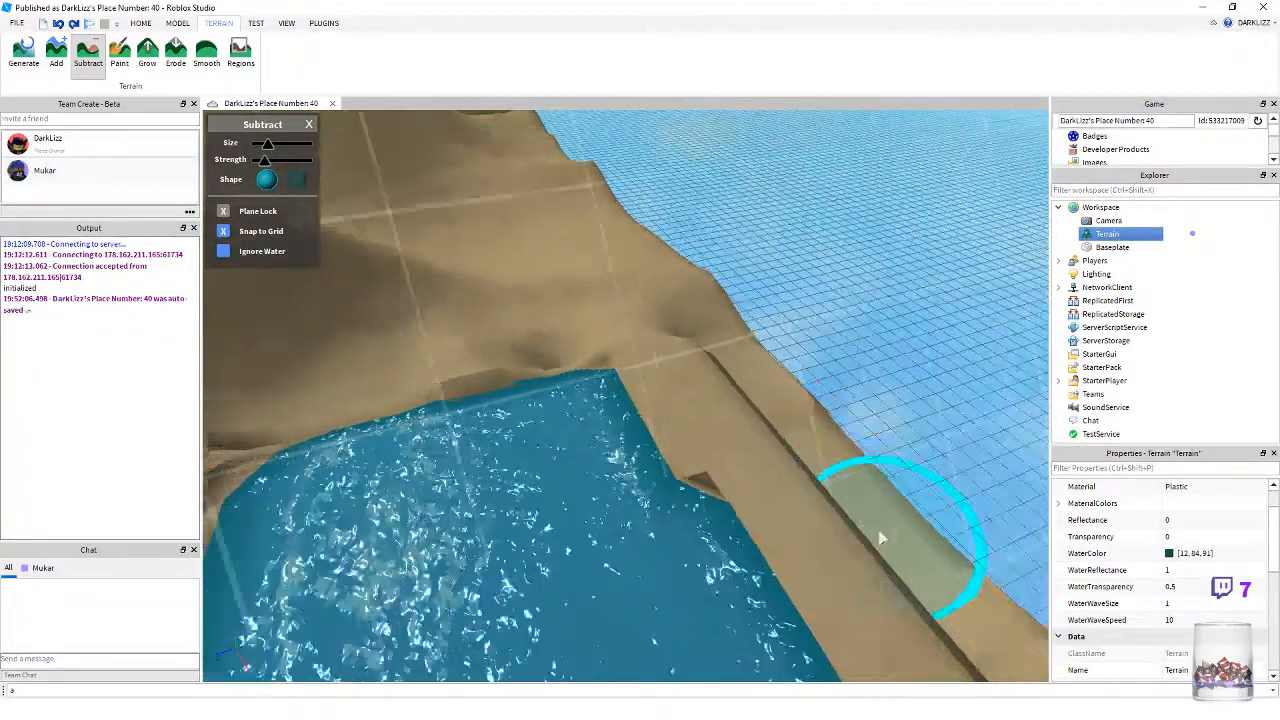
{"action": "right_click_drag", "start_coordinate": [651, 526], "coordinate": [652, 530]}
{"action": "key", "text": "w"}
{"action": "key", "text": "d"}
{"action": "left_click", "coordinate": [672, 371]}
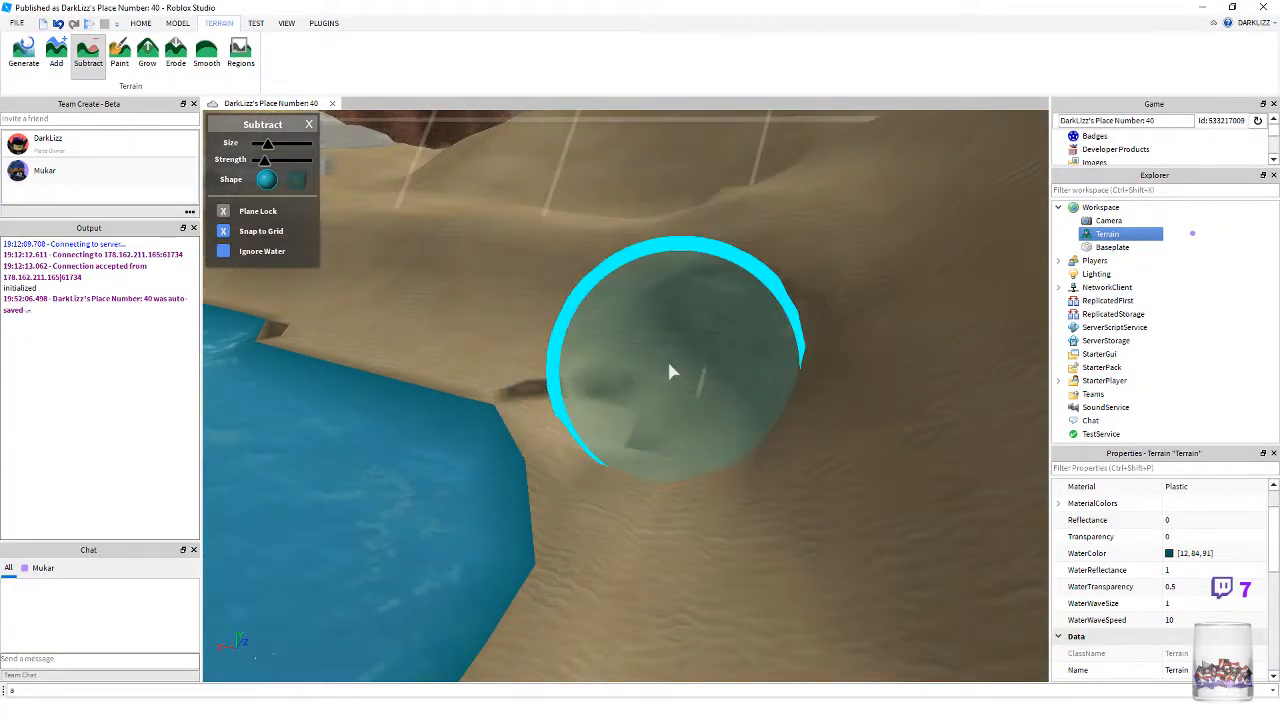
{"action": "mouse_move", "coordinate": [600, 400]}
{"action": "left_mouse_down"}
{"action": "mouse_move", "coordinate": [620, 429]}
{"action": "mouse_move", "coordinate": [714, 360]}
{"action": "mouse_move", "coordinate": [640, 480]}
{"action": "left_mouse_up"}
- Inspect the pool's water and rim from low and distant viewpoints, and put the Smooth tool away
{"action": "mouse_move", "coordinate": [620, 530]}
{"action": "right_mouse_down"}
{"action": "mouse_move", "coordinate": [586, 591]}
{"action": "mouse_move", "coordinate": [674, 591]}
{"action": "right_mouse_up"}
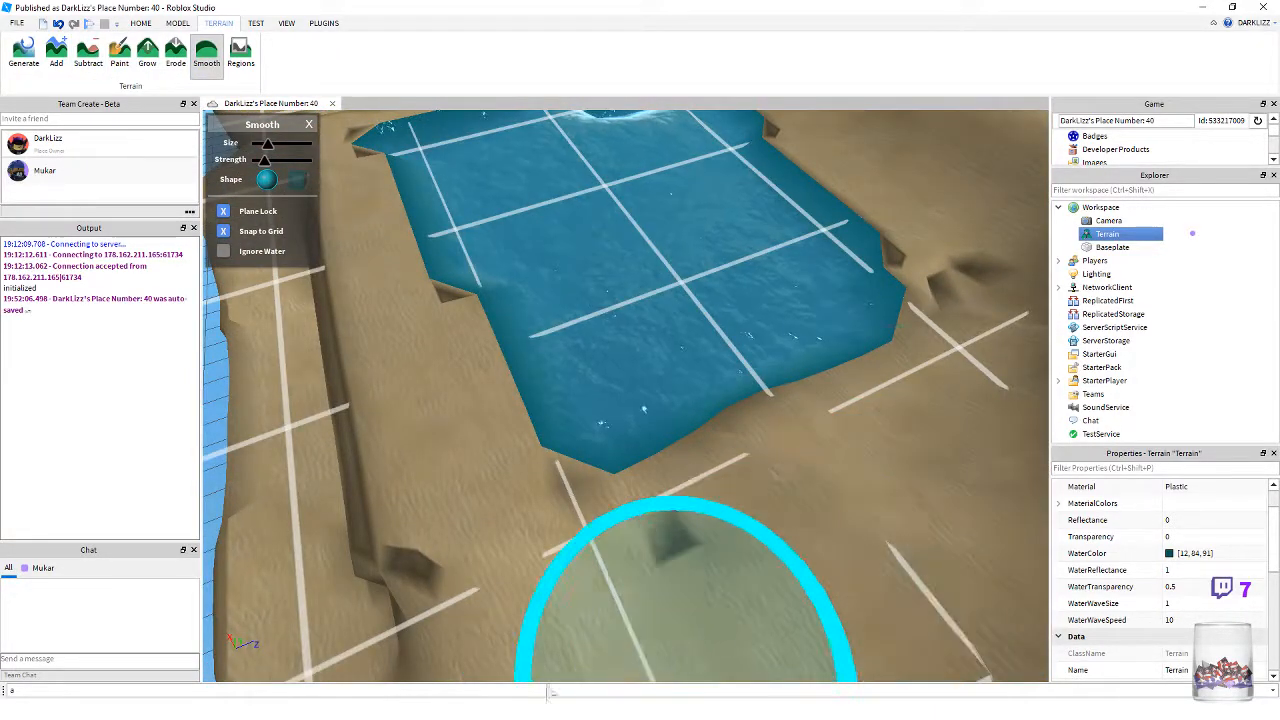
{"action": "right_click_drag", "start_coordinate": [595, 480], "coordinate": [557, 458]}
{"action": "scroll", "coordinate": [557, 449], "scroll_direction": "up", "scroll_amount": 1}
{"action": "right_click_drag", "start_coordinate": [548, 386], "coordinate": [548, 386]}
{"action": "scroll", "coordinate": [548, 386], "scroll_direction": "up", "scroll_amount": 1}
{"action": "scroll", "coordinate": [541, 386], "scroll_direction": "down", "scroll_amount": 2}
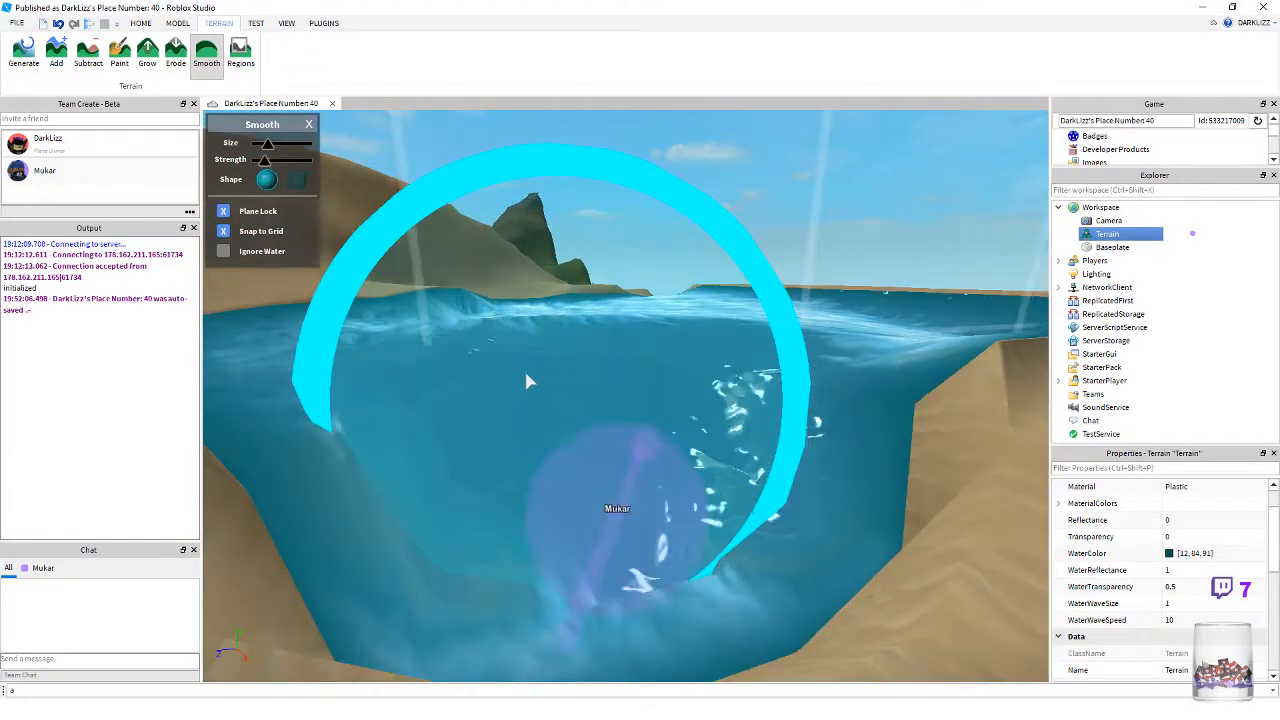
{"action": "left_click", "coordinate": [206, 50]}
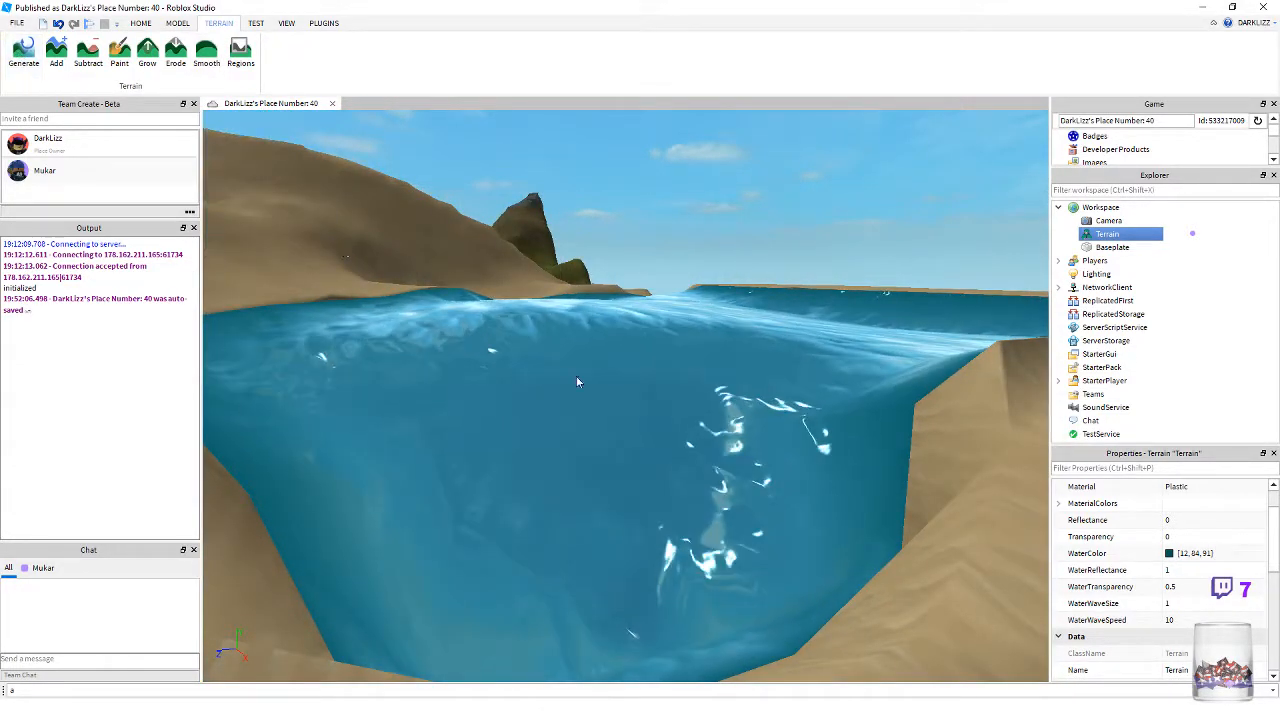
{"action": "scroll", "coordinate": [681, 480], "scroll_direction": "down", "scroll_amount": 4}
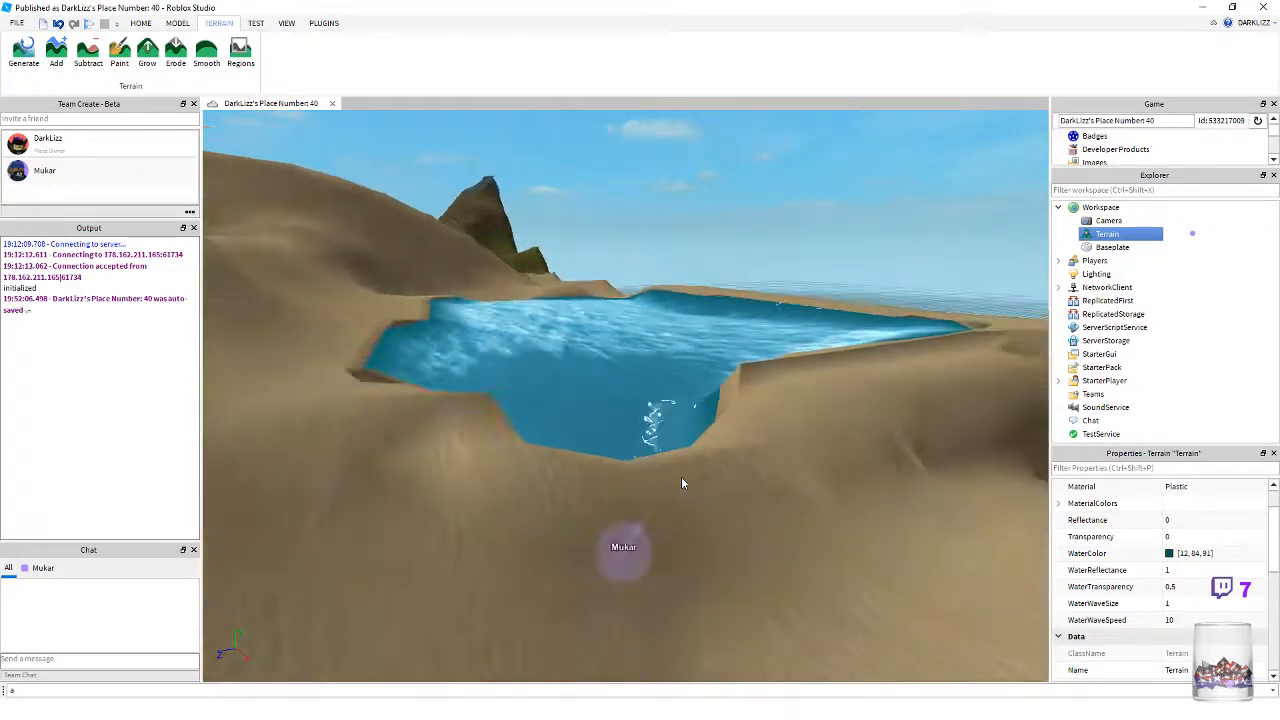
{"action": "scroll", "coordinate": [681, 483], "scroll_direction": "down", "scroll_amount": 2}
{"action": "scroll", "coordinate": [681, 483], "scroll_direction": "down", "scroll_amount": 2}
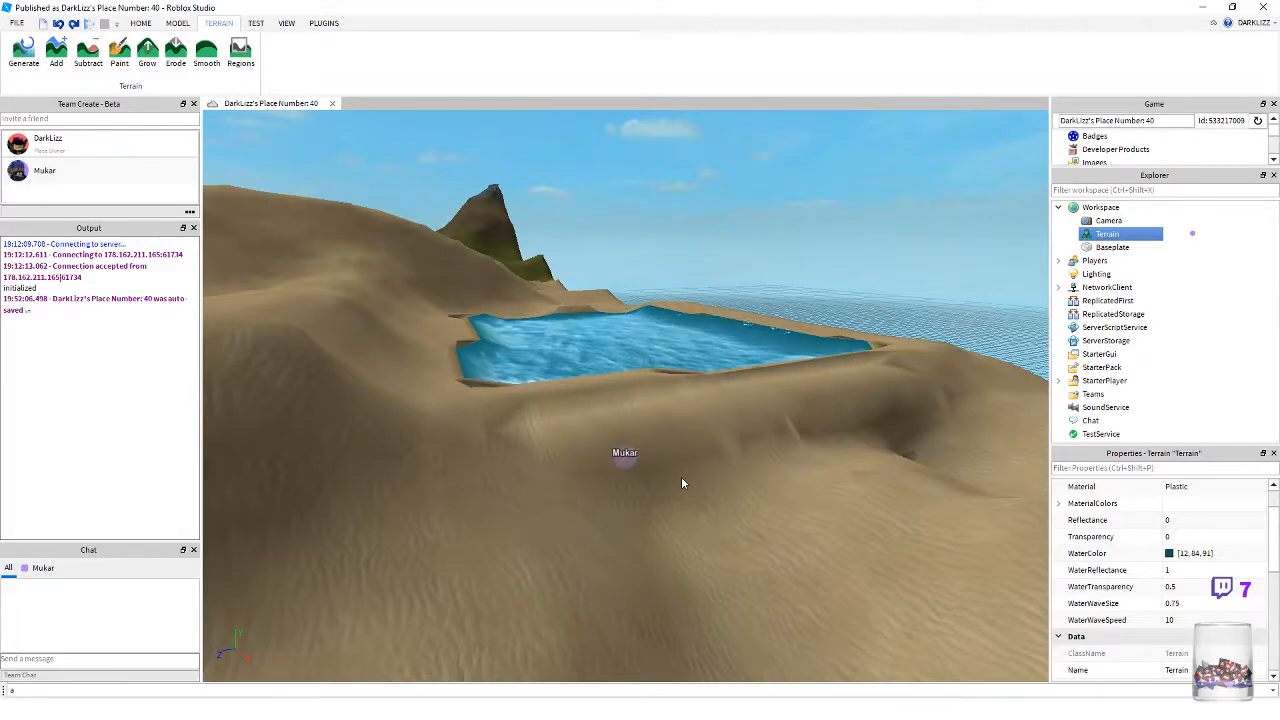
- Examine the pool's waves and shoreline from several sides at ground level
{"action": "key", "text": "w"}
{"action": "right_click_drag", "start_coordinate": [683, 483], "coordinate": [682, 483]}
{"action": "key", "text": "a"}
{"action": "key", "text": "s"}
{"action": "key", "text": "d"}
{"action": "key", "text": "d"}
{"action": "key", "text": "s"}
{"action": "key", "text": "w"}
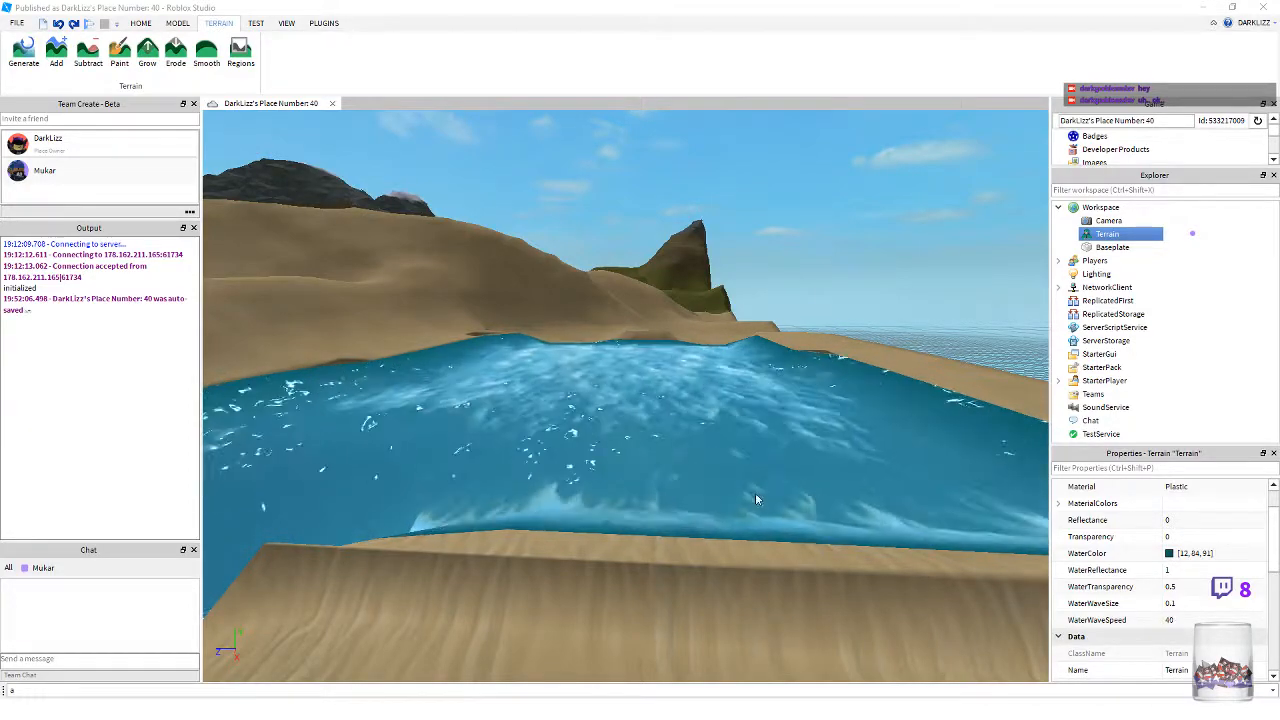
{"action": "right_click_drag", "start_coordinate": [1038, 337], "coordinate": [1038, 337]}
{"action": "key", "text": "d"}
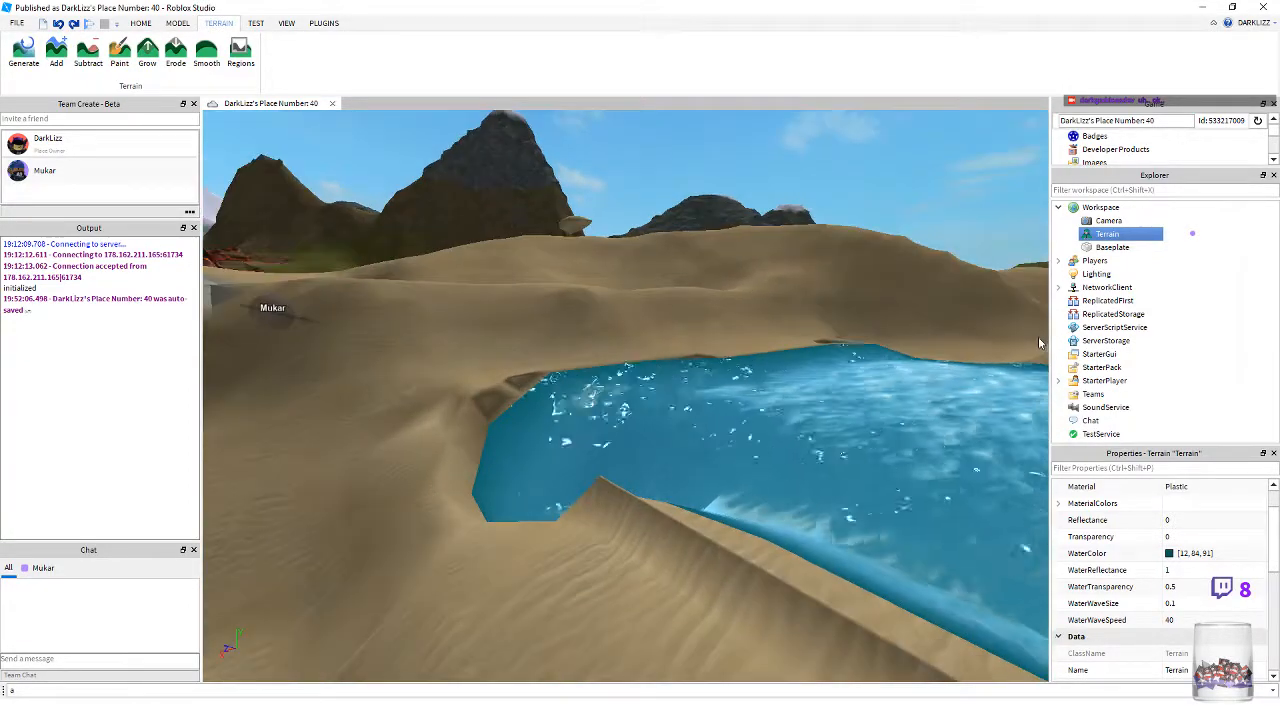
{"action": "key", "text": "a"}
{"action": "right_click_drag", "start_coordinate": [831, 361], "coordinate": [833, 367]}
{"action": "key", "text": "w"}
{"action": "key", "text": "s"}
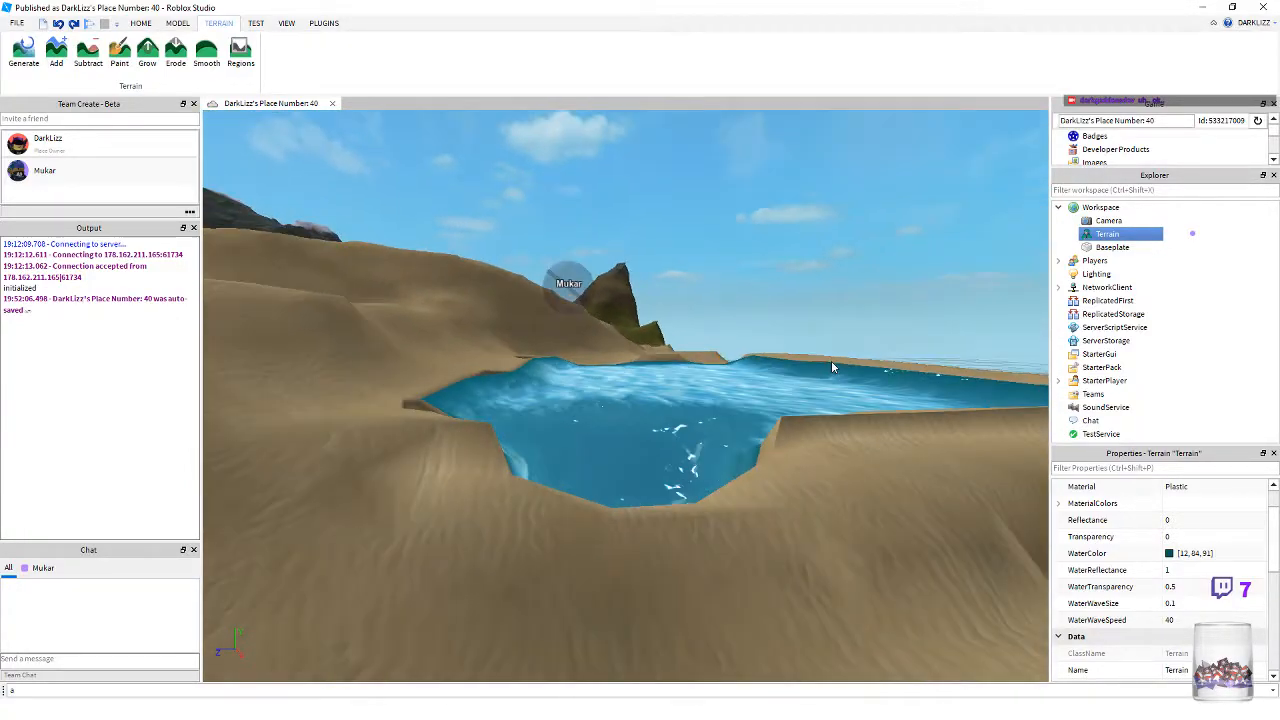
{"action": "key", "text": "w"}
- Expand the Terrain's MaterialColors, browse the material list, and go to the icy cave to view its terrain colours
{"action": "scroll", "coordinate": [1247, 570], "scroll_direction": "up", "scroll_amount": 1}
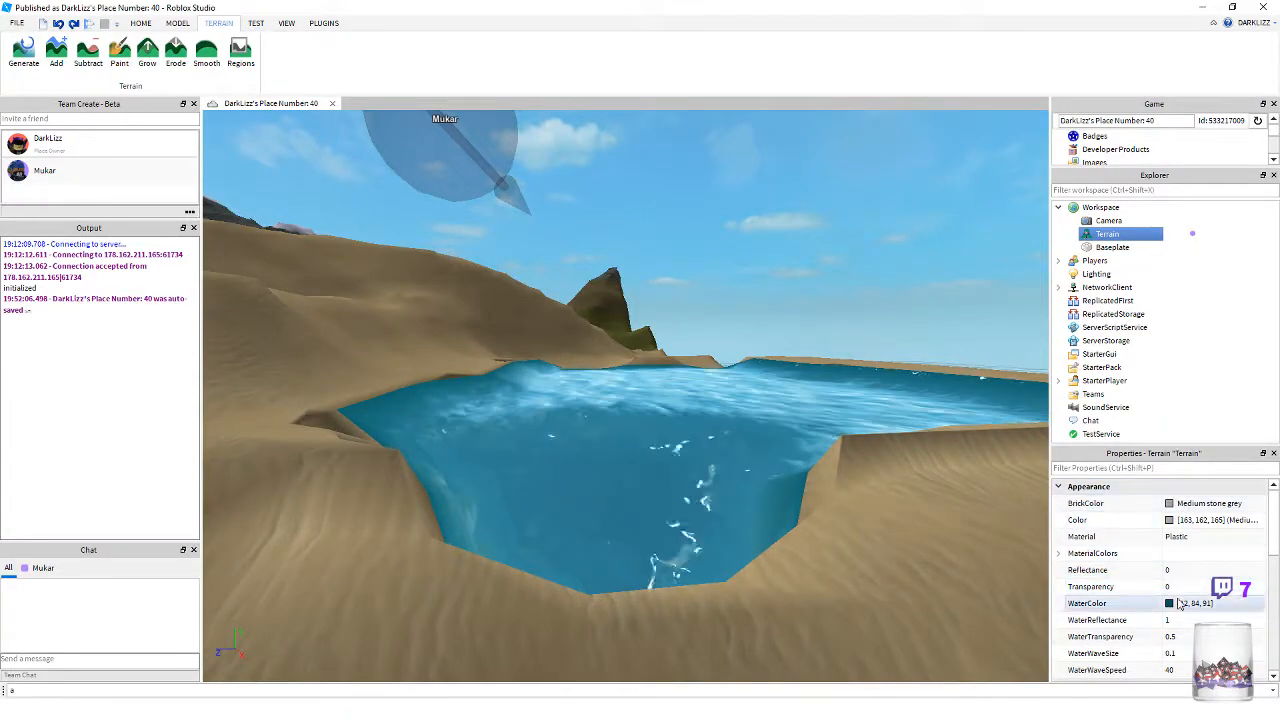
{"action": "left_click", "coordinate": [1058, 554]}
{"action": "scroll", "coordinate": [1117, 562], "scroll_direction": "down", "scroll_amount": 1}
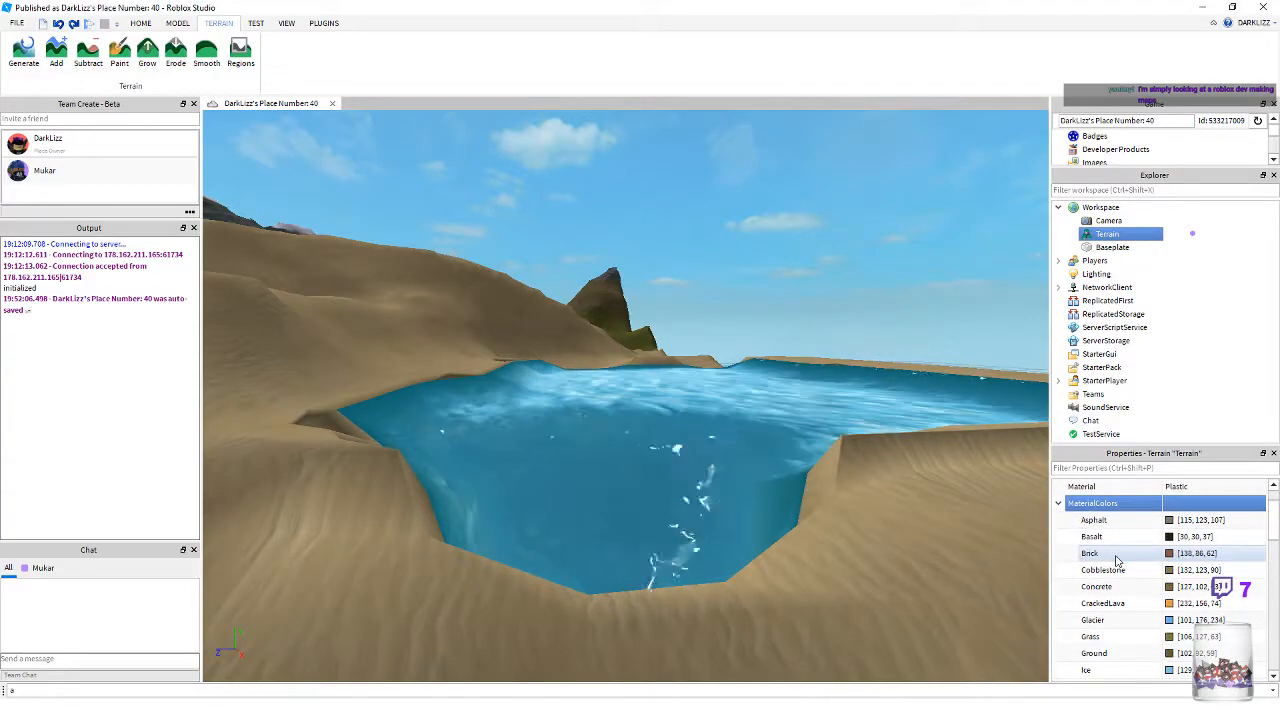
{"action": "scroll", "coordinate": [1115, 562], "scroll_direction": "down", "scroll_amount": 2}
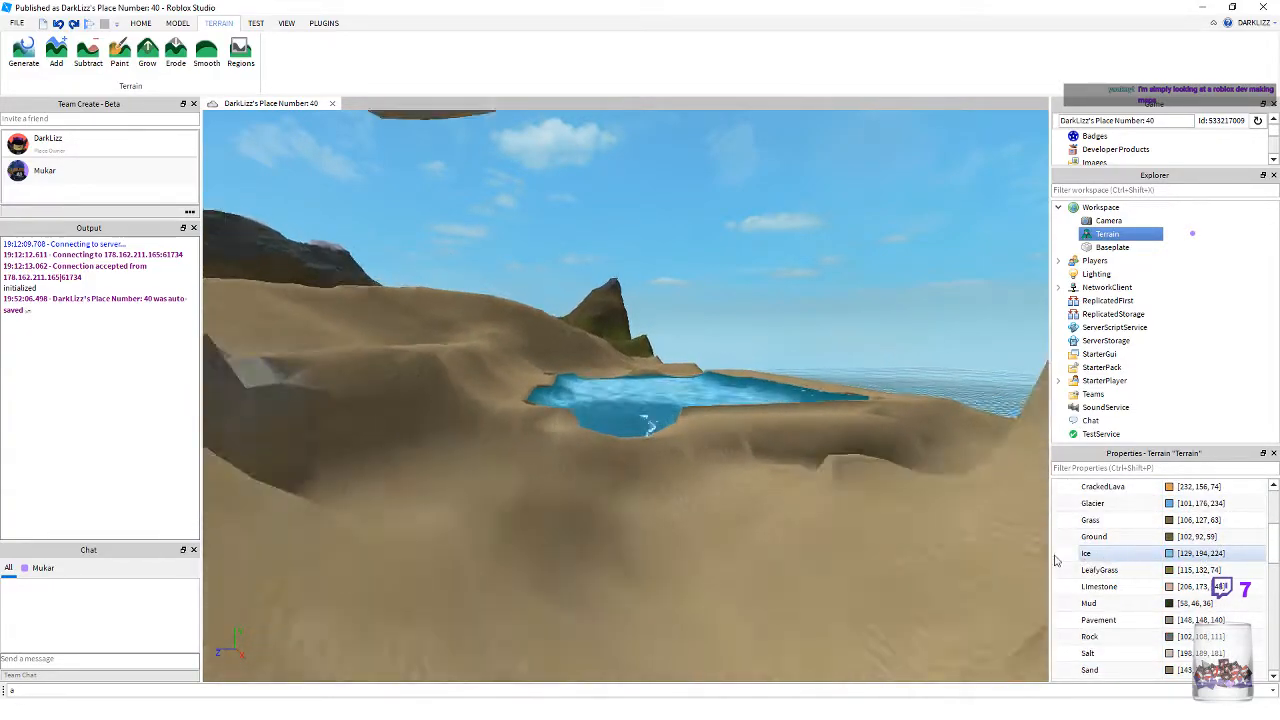
{"action": "scroll", "coordinate": [858, 491], "scroll_direction": "down", "scroll_amount": 3}
{"action": "right_click_drag", "start_coordinate": [859, 493], "coordinate": [858, 494]}
{"action": "key", "text": "w"}
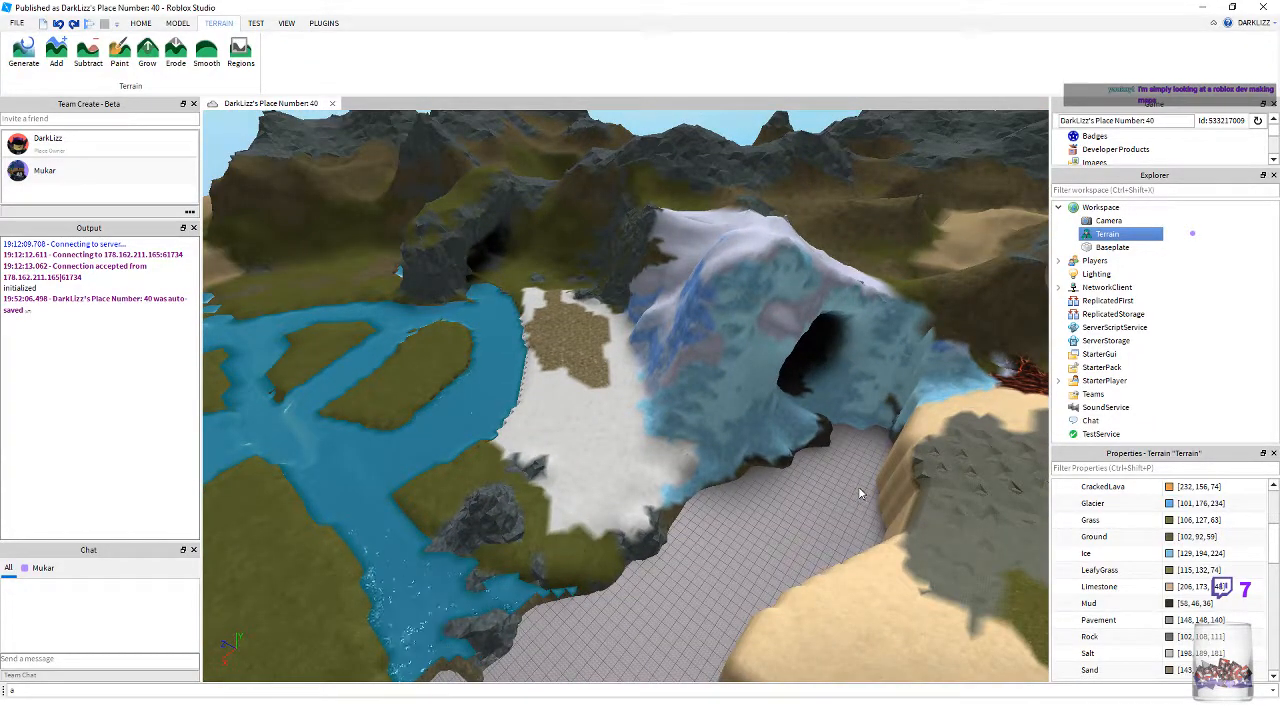
{"action": "right_click_drag", "start_coordinate": [379, 507], "coordinate": [379, 508]}
{"action": "key", "text": "w"}
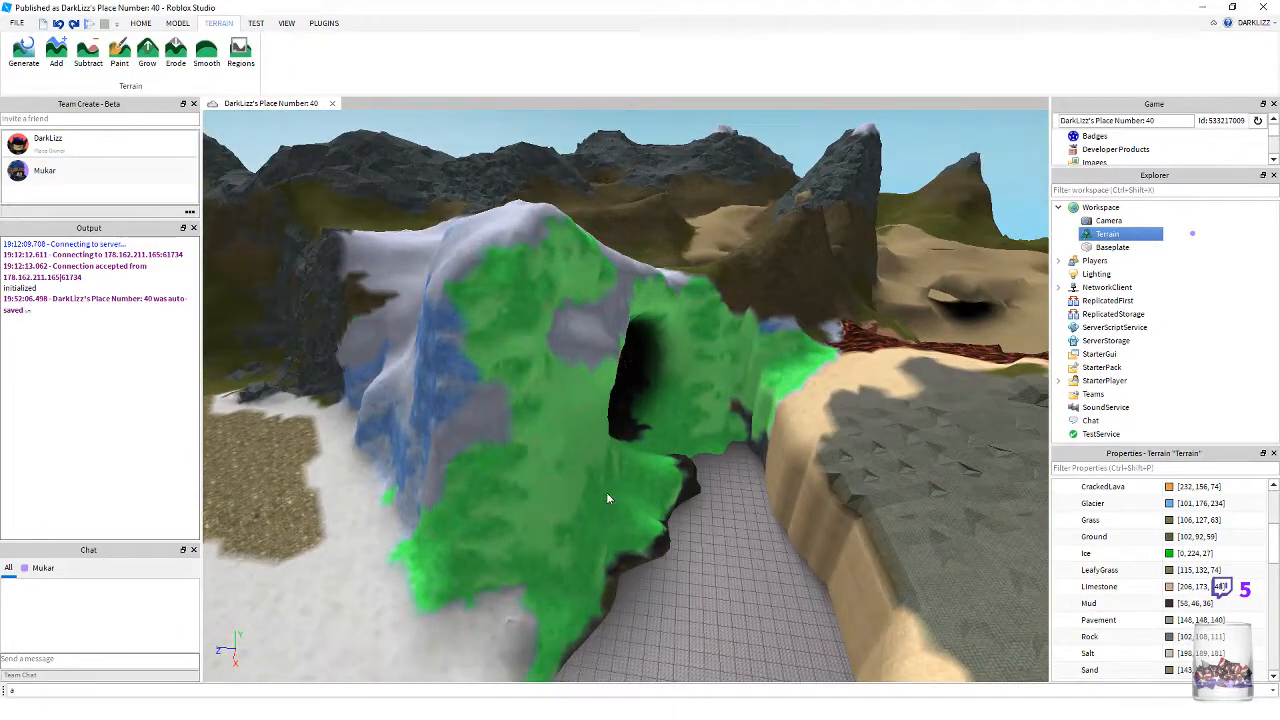
- View the icy cave from another side and undo the colour changes made to the Ice terrain material
{"action": "right_click_drag", "start_coordinate": [598, 497], "coordinate": [391, 496]}
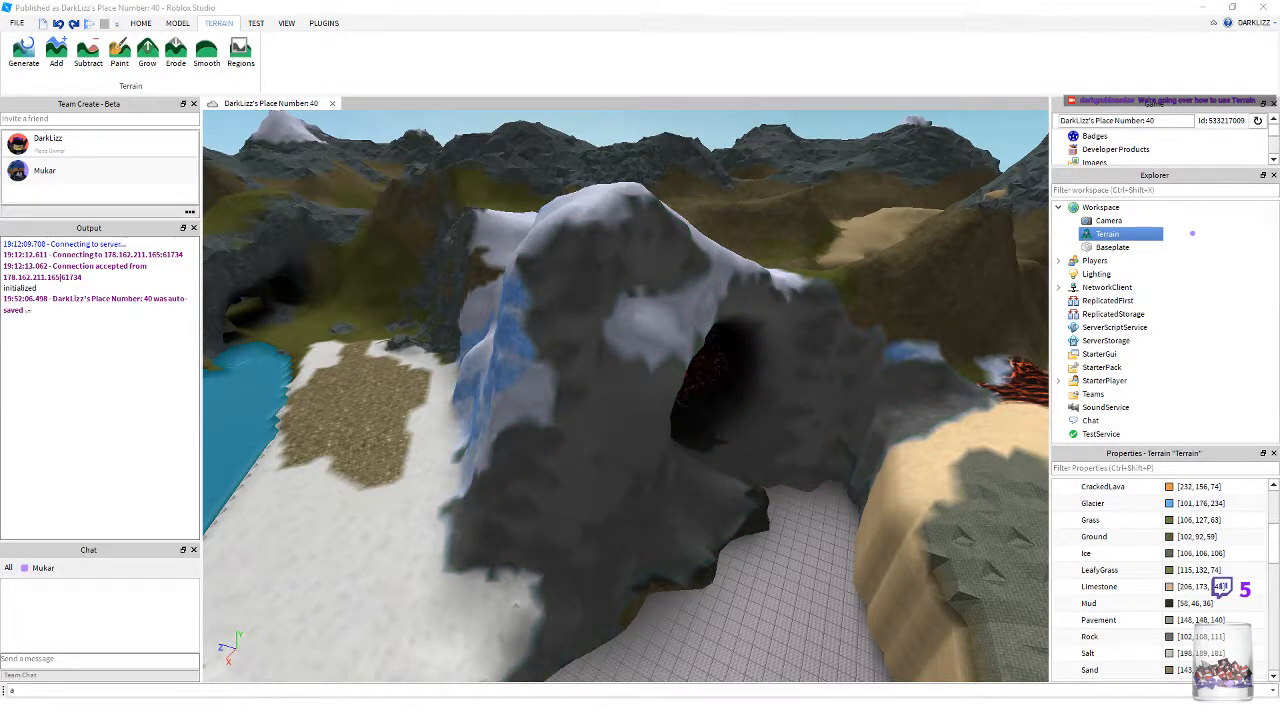
{"action": "key", "text": "ctrl+z"}
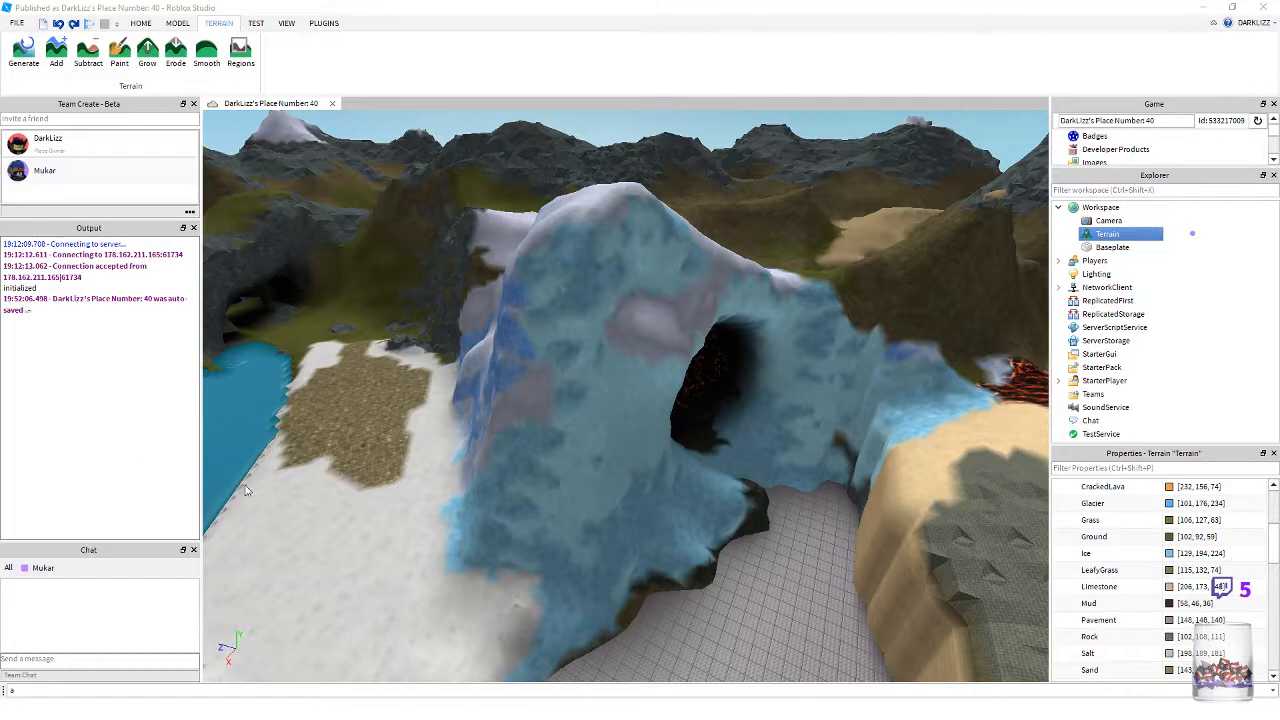
- Go to the limestone plateau and examine how its leafy grass, pavement and limestone patches look with their material colours
{"action": "key", "text": "s"}
{"action": "right_click_drag", "start_coordinate": [416, 514], "coordinate": [416, 514]}
{"action": "key", "text": "s"}
{"action": "key", "text": "w"}
{"action": "key", "text": "w"}
{"action": "right_click_drag", "start_coordinate": [536, 507], "coordinate": [536, 507]}
{"action": "scroll", "coordinate": [651, 484], "scroll_direction": "up", "scroll_amount": 3}
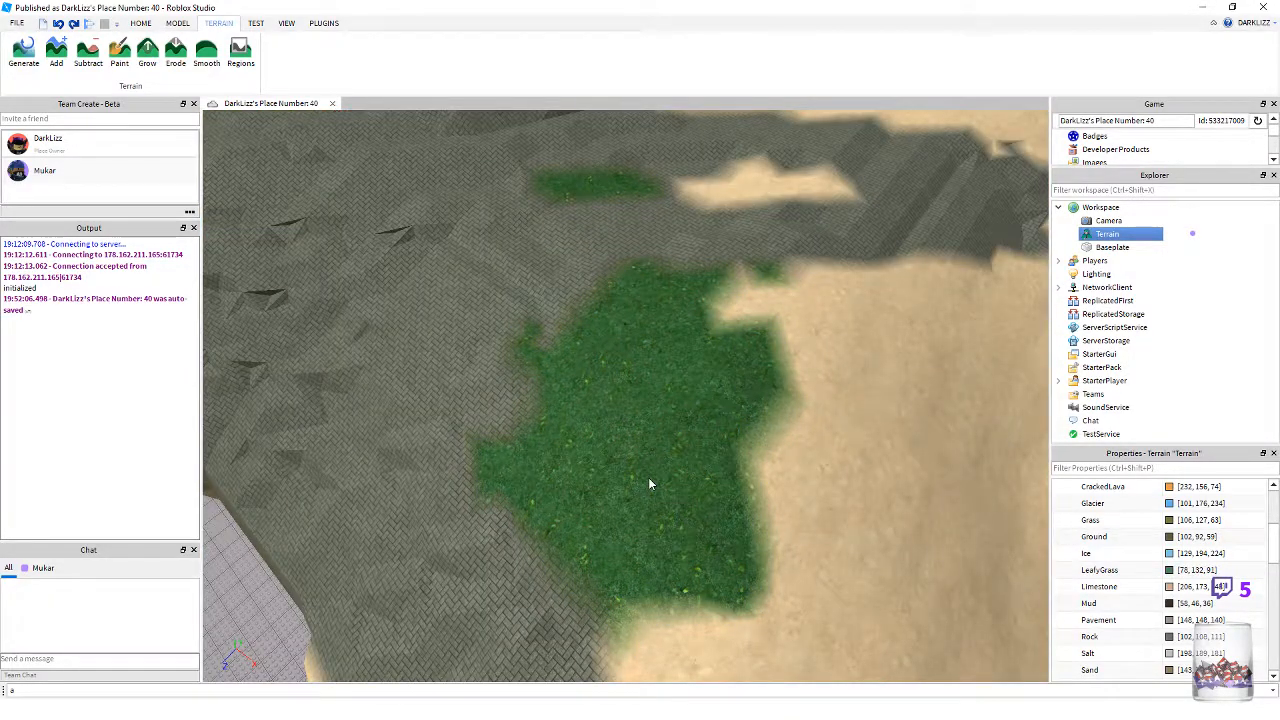
{"action": "scroll", "coordinate": [651, 484], "scroll_direction": "up", "scroll_amount": 5}
{"action": "scroll", "coordinate": [651, 484], "scroll_direction": "down", "scroll_amount": 3}
{"action": "scroll", "coordinate": [649, 482], "scroll_direction": "down", "scroll_amount": 3}
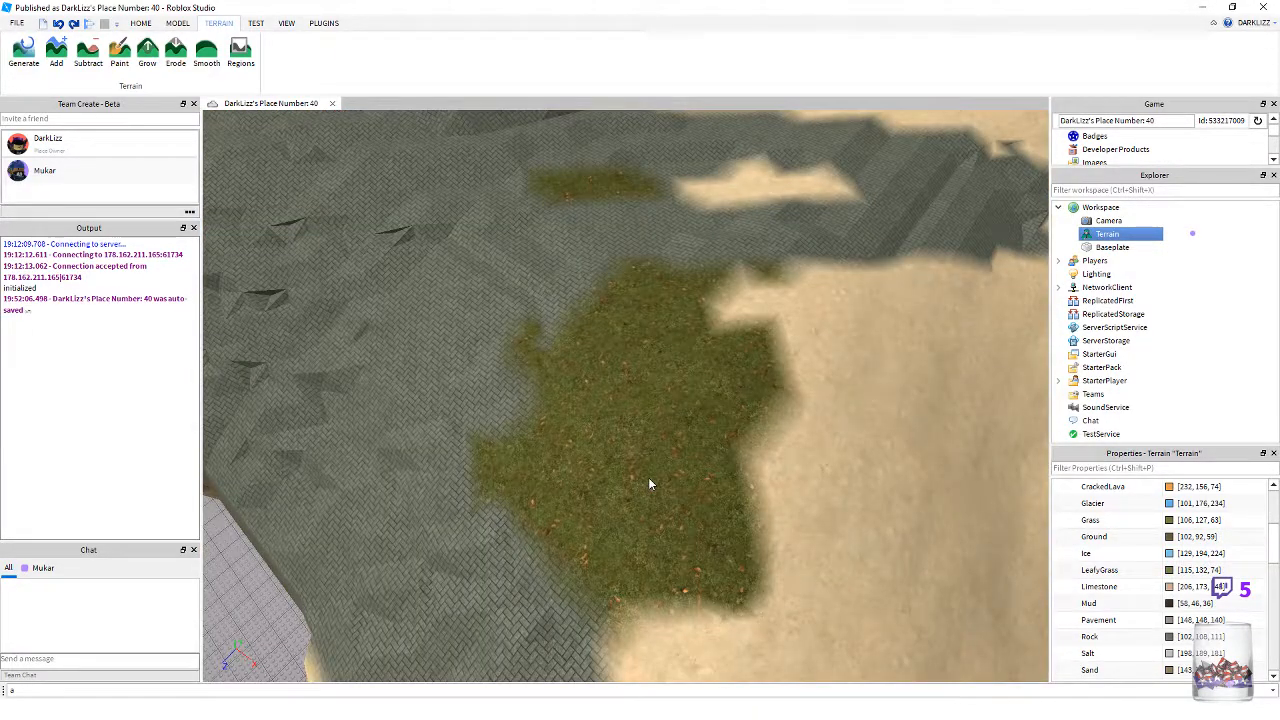
{"action": "right_click_drag", "start_coordinate": [649, 484], "coordinate": [649, 484]}
{"action": "scroll", "coordinate": [649, 484], "scroll_direction": "down", "scroll_amount": 4}
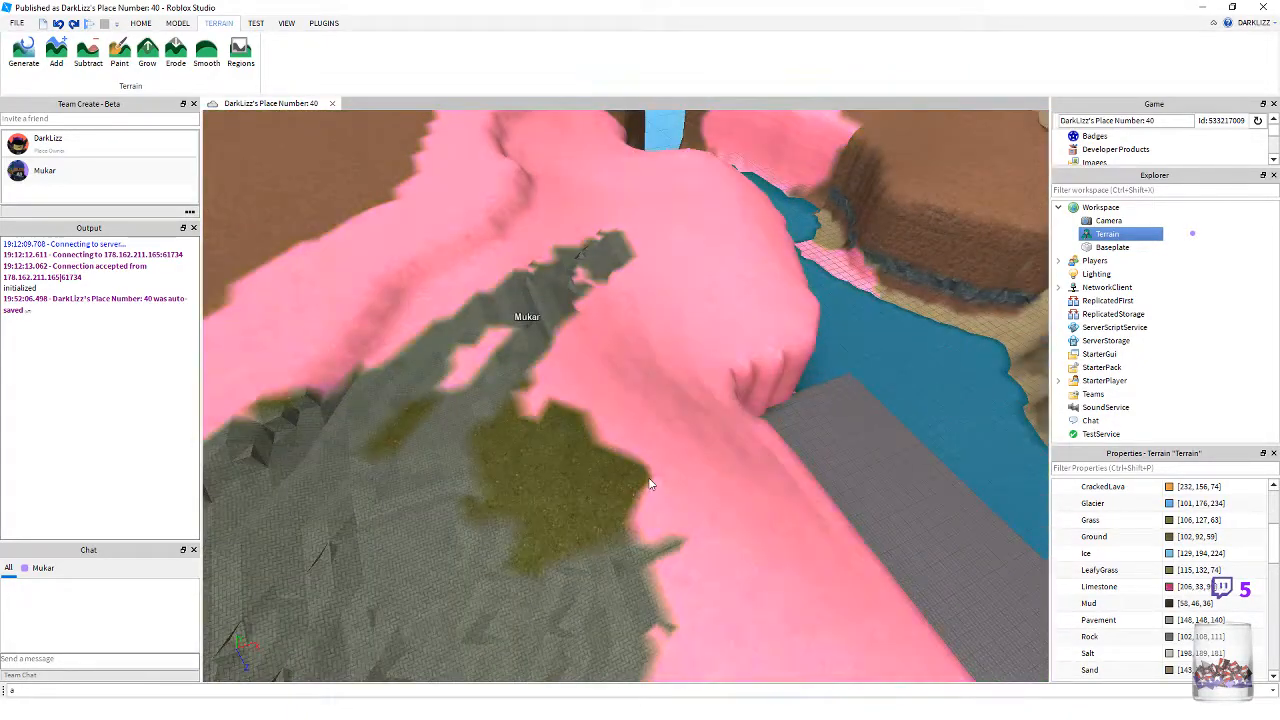
- Try a different colour for the Mud material in the Terrain's MaterialColors and discard it
{"action": "left_click", "coordinate": [1150, 603]}
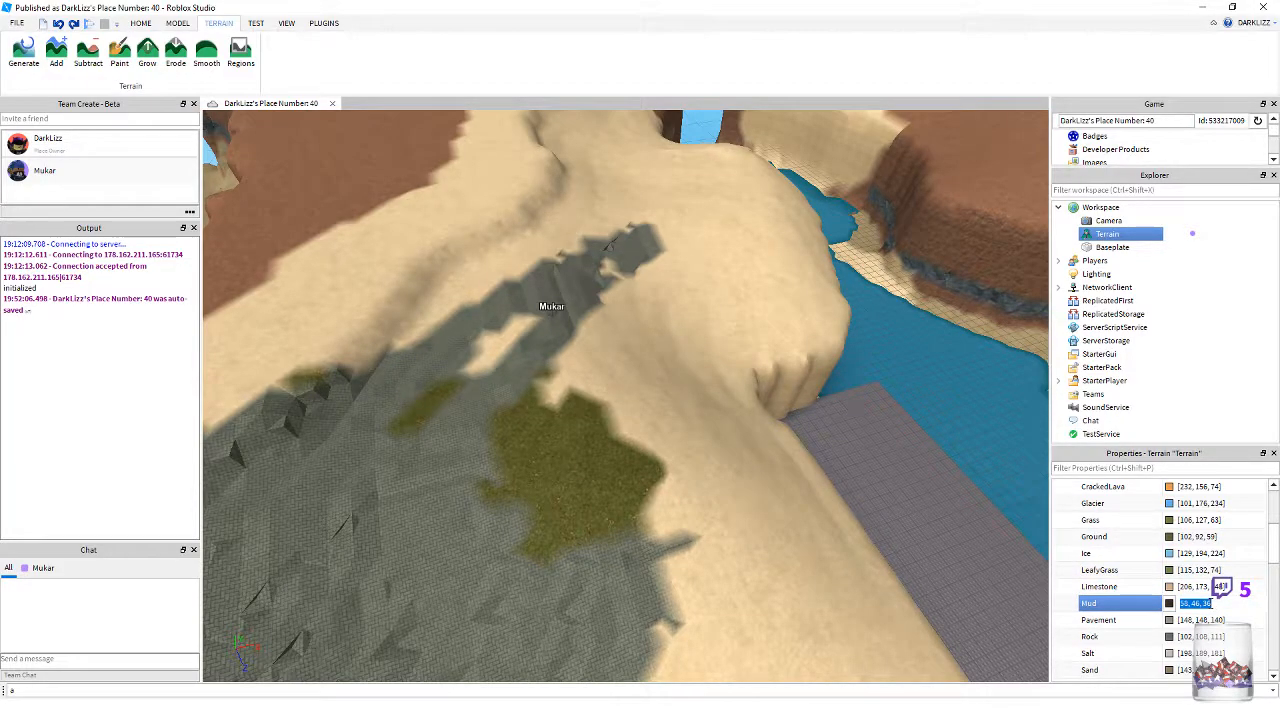
{"action": "left_click", "coordinate": [1170, 604]}
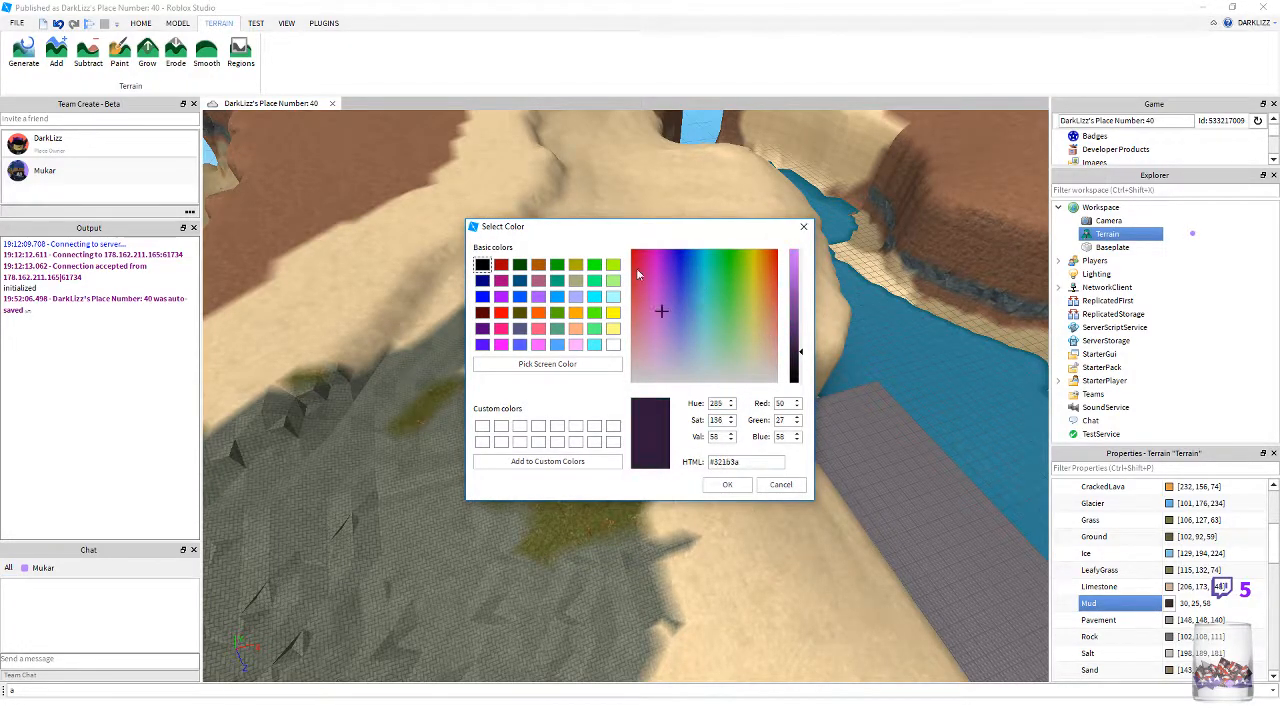
{"action": "left_click", "coordinate": [653, 380]}
{"action": "left_click", "coordinate": [779, 486]}
{"action": "right_click_drag", "start_coordinate": [779, 491], "coordinate": [779, 483]}
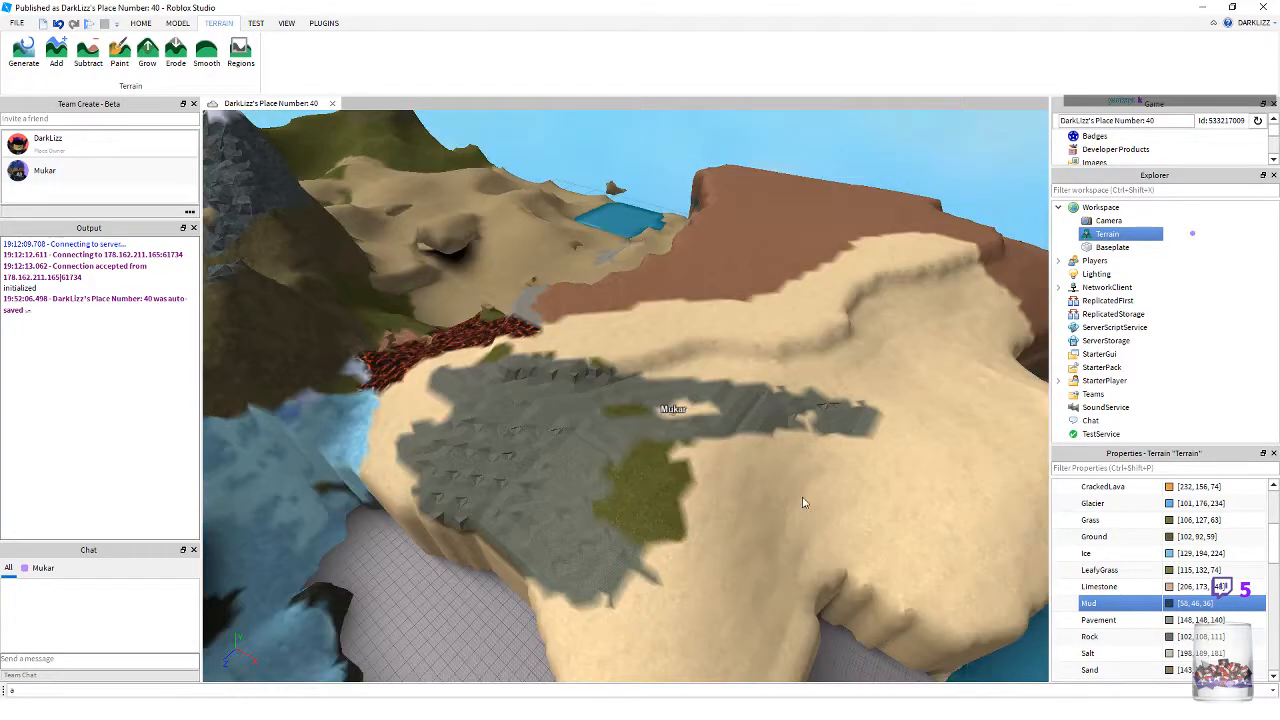
- Browse the Terrain's Behavior, Part and Surface Inputs properties
{"action": "scroll", "coordinate": [1117, 574], "scroll_direction": "down", "scroll_amount": 3}
{"action": "scroll", "coordinate": [1117, 574], "scroll_direction": "down", "scroll_amount": 5}
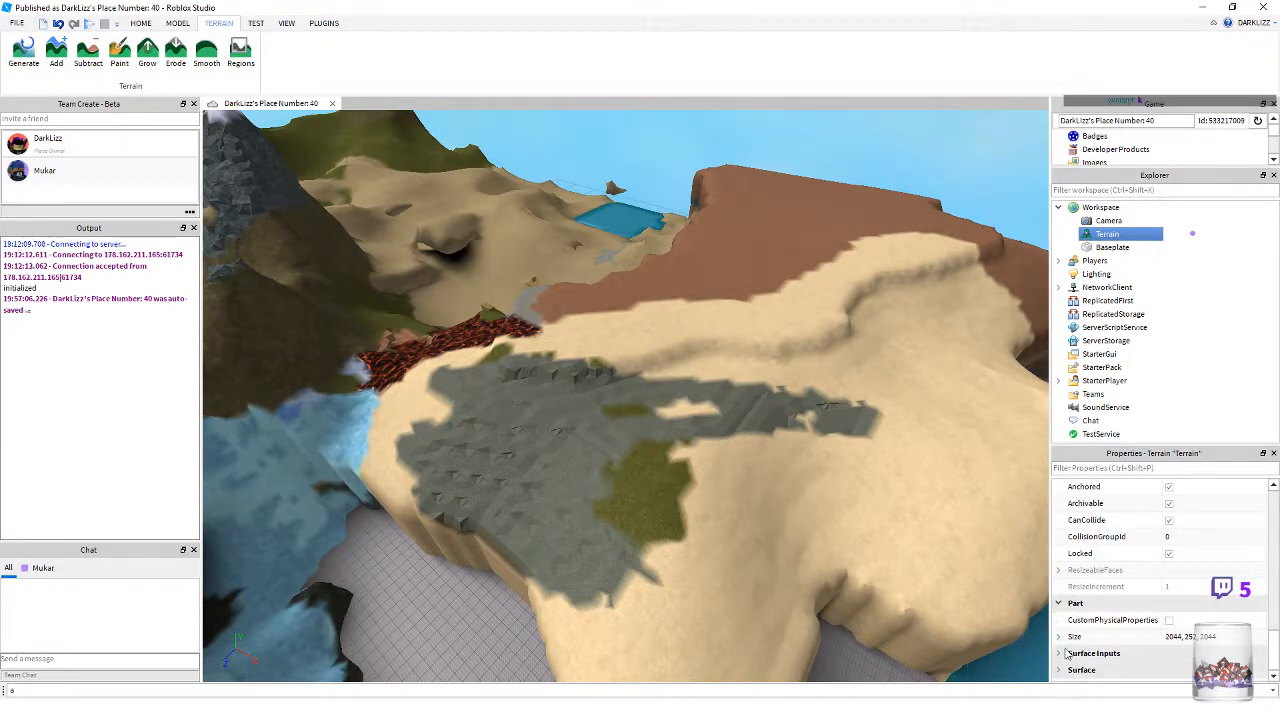
{"action": "left_click", "coordinate": [1060, 656]}
{"action": "left_click", "coordinate": [1060, 657]}
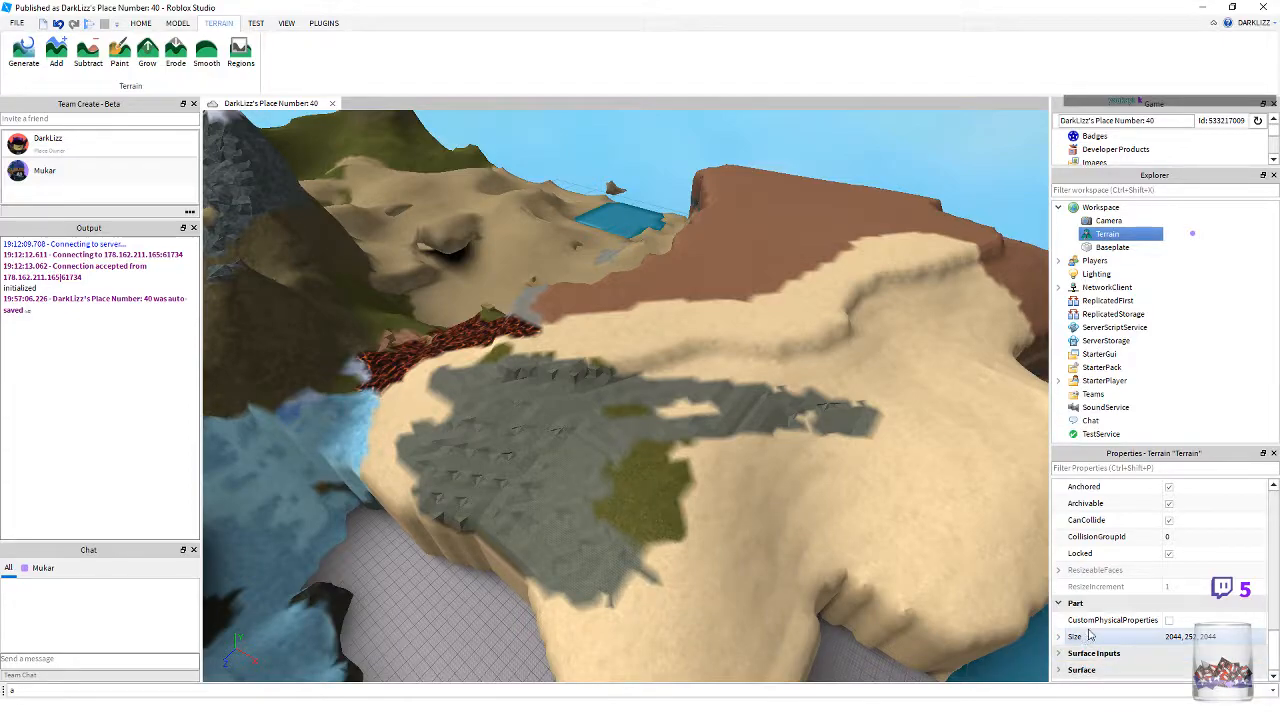
{"action": "scroll", "coordinate": [1088, 634], "scroll_direction": "up", "scroll_amount": 1}
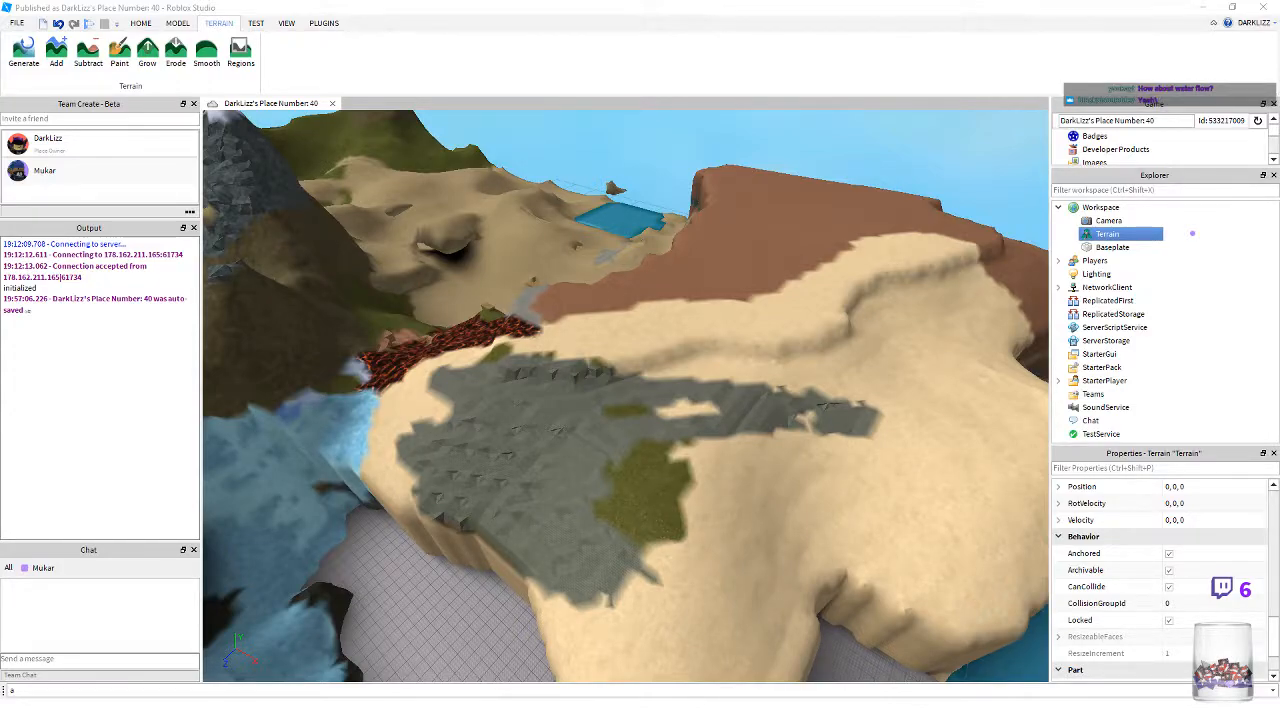
- Fly to the branching river network and examine its channels and flowing water from above
{"action": "mouse_move", "coordinate": [257, 566]}
{"action": "right_mouse_down"}
{"action": "mouse_move", "coordinate": [551, 494]}
{"action": "mouse_move", "coordinate": [565, 446]}
{"action": "right_mouse_up"}
{"action": "key", "text": "w"}
{"action": "key", "text": "a"}
{"action": "key", "text": "s"}
{"action": "key", "text": "a"}
{"action": "key", "text": "w"}
{"action": "key", "text": "s"}
{"action": "key", "text": "s"}
{"action": "key", "text": "s"}
{"action": "key", "text": "s"}
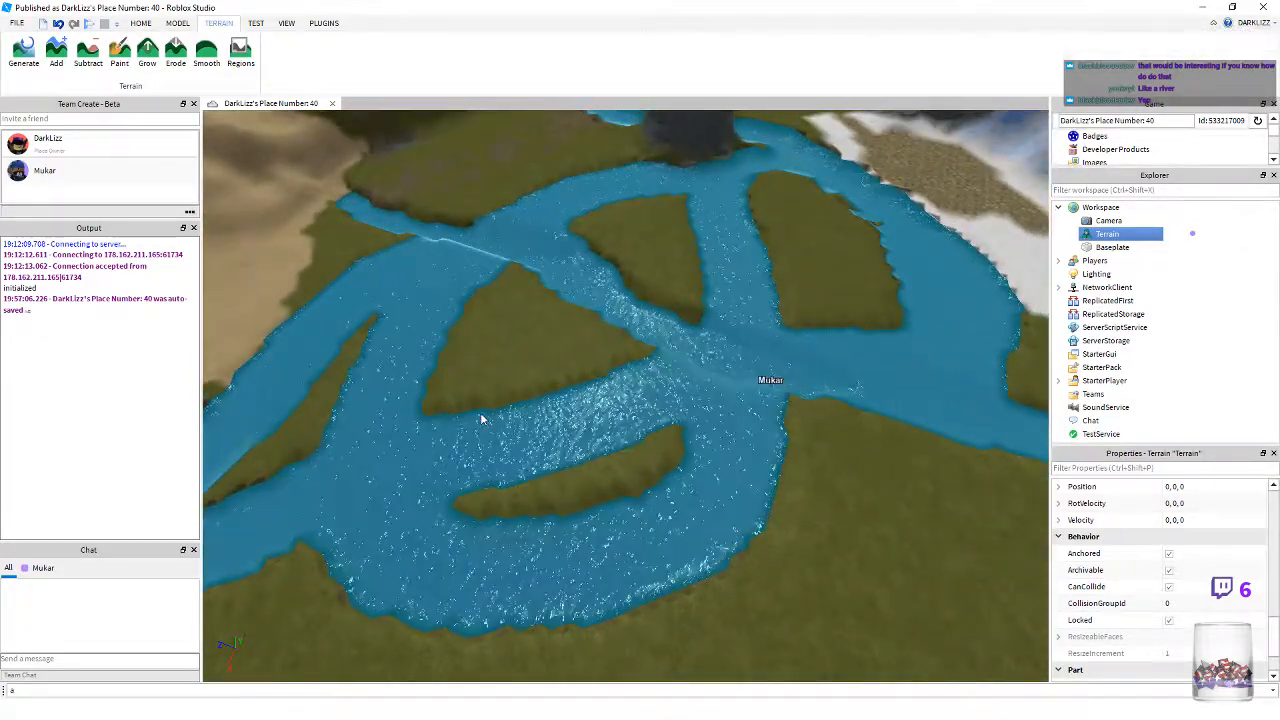
{"action": "key", "text": "w"}
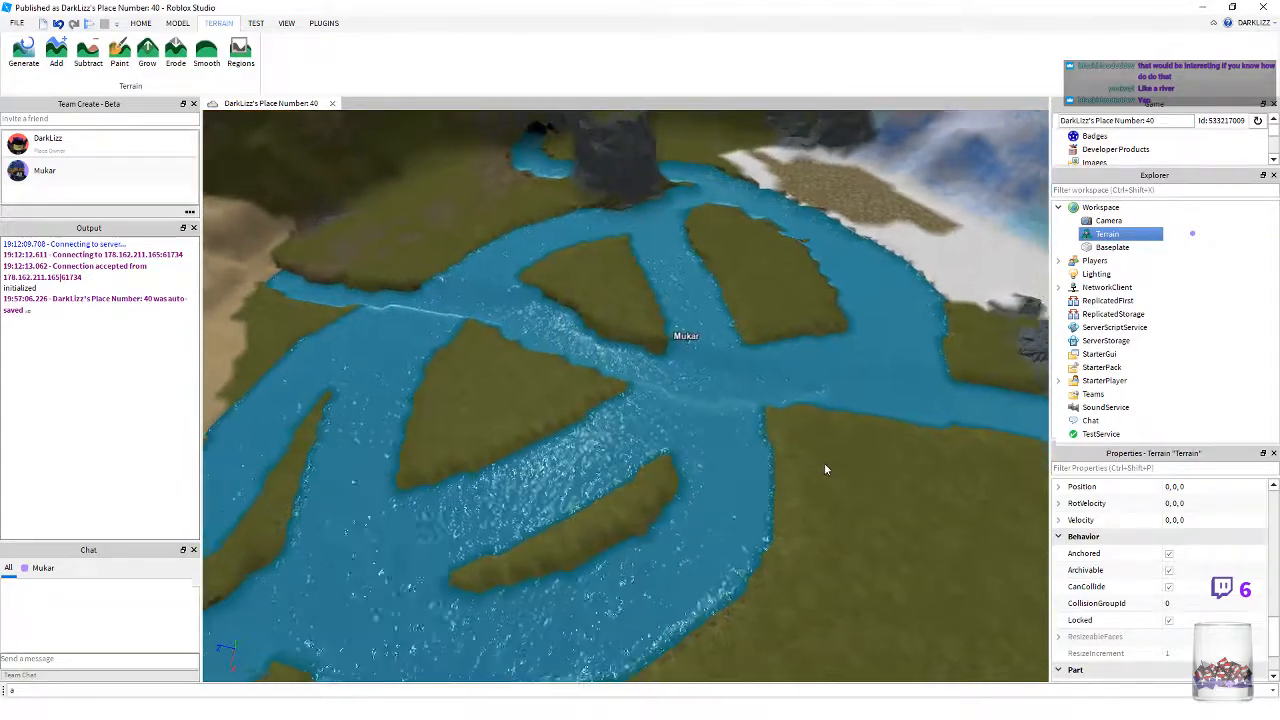
{"action": "key", "text": "w"}
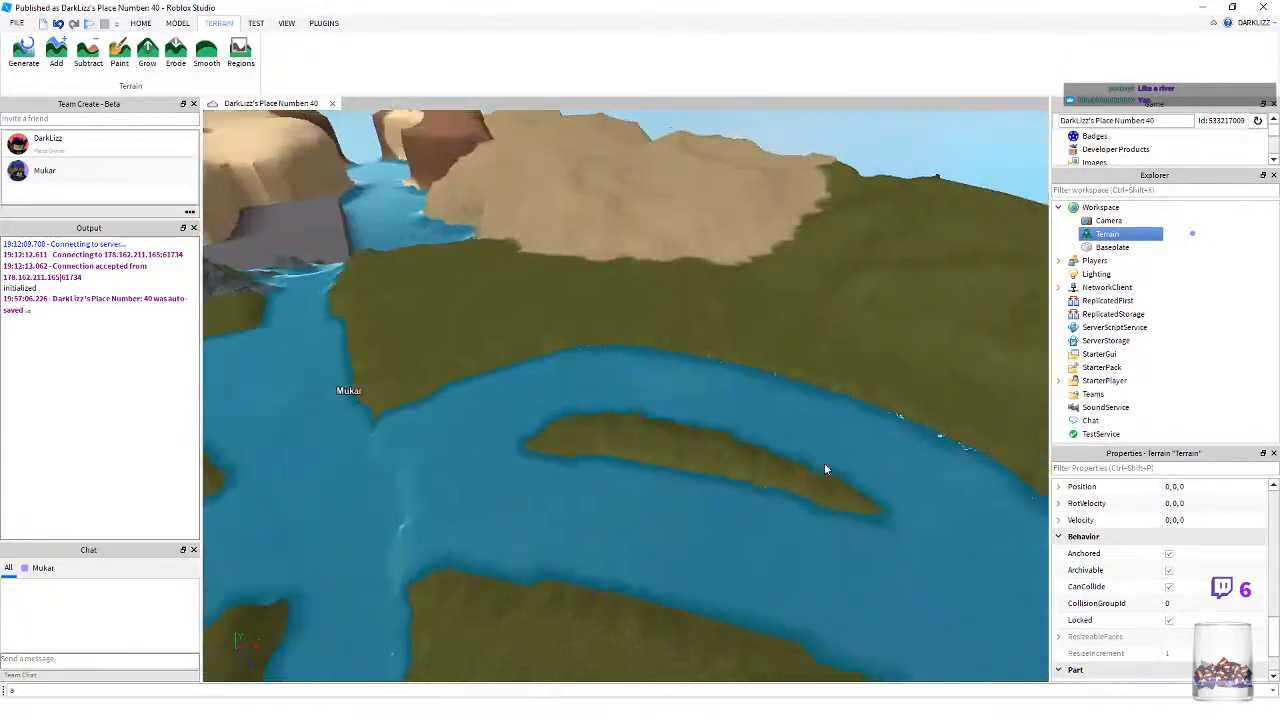
- Examine the river network from low down, facing the mountains and the rocky cave
{"action": "key", "text": "s"}
{"action": "key", "text": "w"}
{"action": "right_click_drag", "start_coordinate": [712, 450], "coordinate": [687, 451]}
{"action": "key", "text": "w"}
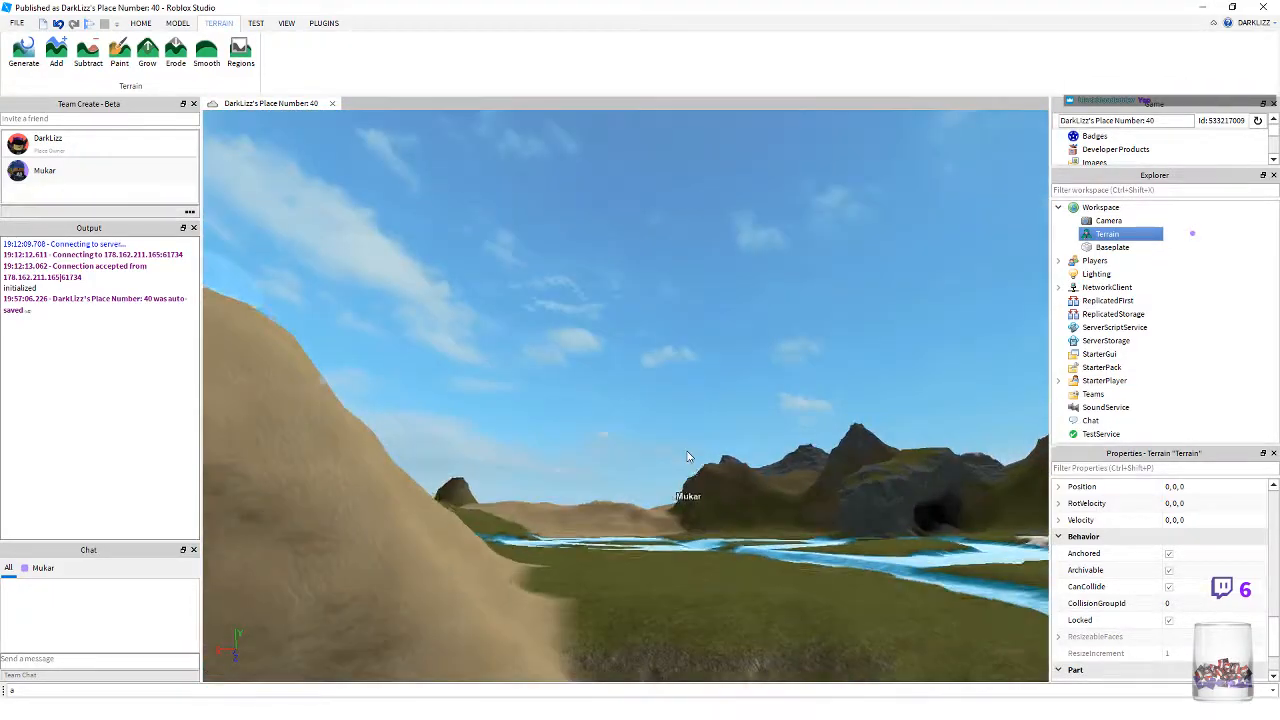
{"action": "key", "text": "w"}
{"action": "key", "text": "w"}
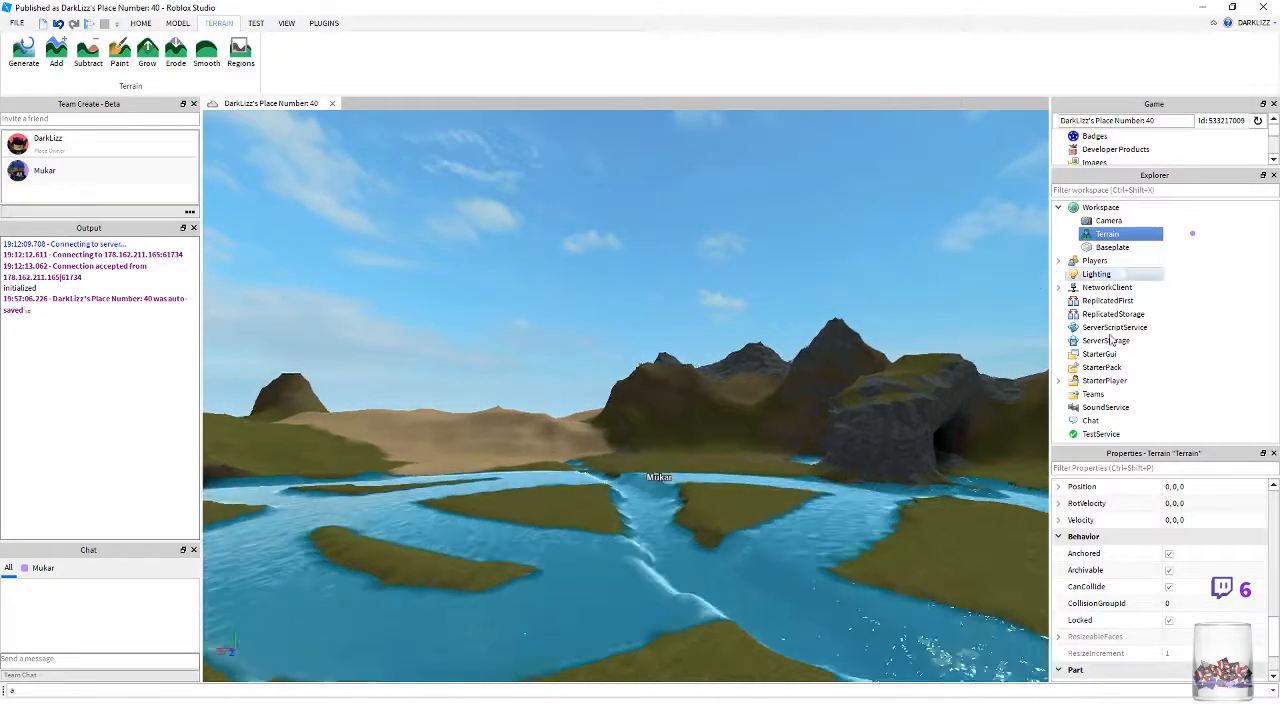
- Review the Terrain's water colour, reflectance, transparency and wave properties while examining the river's surface from several viewpoints
{"action": "scroll", "coordinate": [1189, 537], "scroll_direction": "down", "scroll_amount": 2}
{"action": "scroll", "coordinate": [1189, 537], "scroll_direction": "up", "scroll_amount": 5}
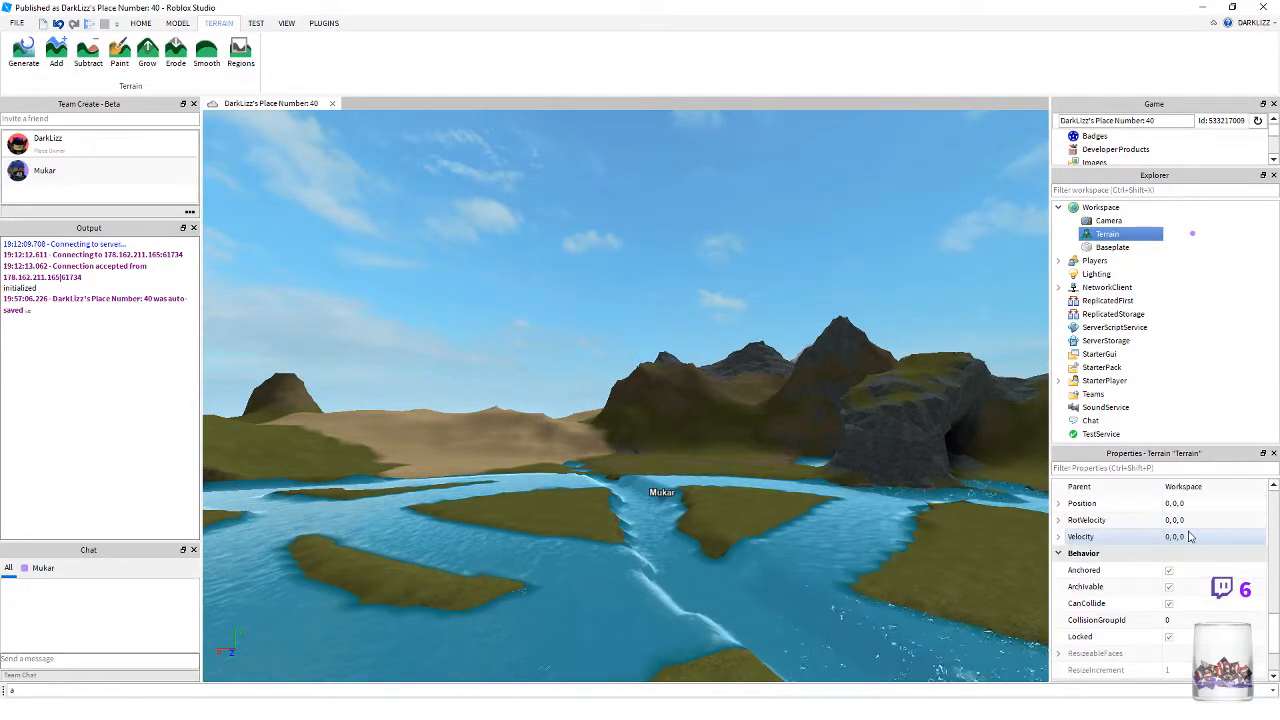
{"action": "scroll", "coordinate": [1189, 537], "scroll_direction": "up", "scroll_amount": 3}
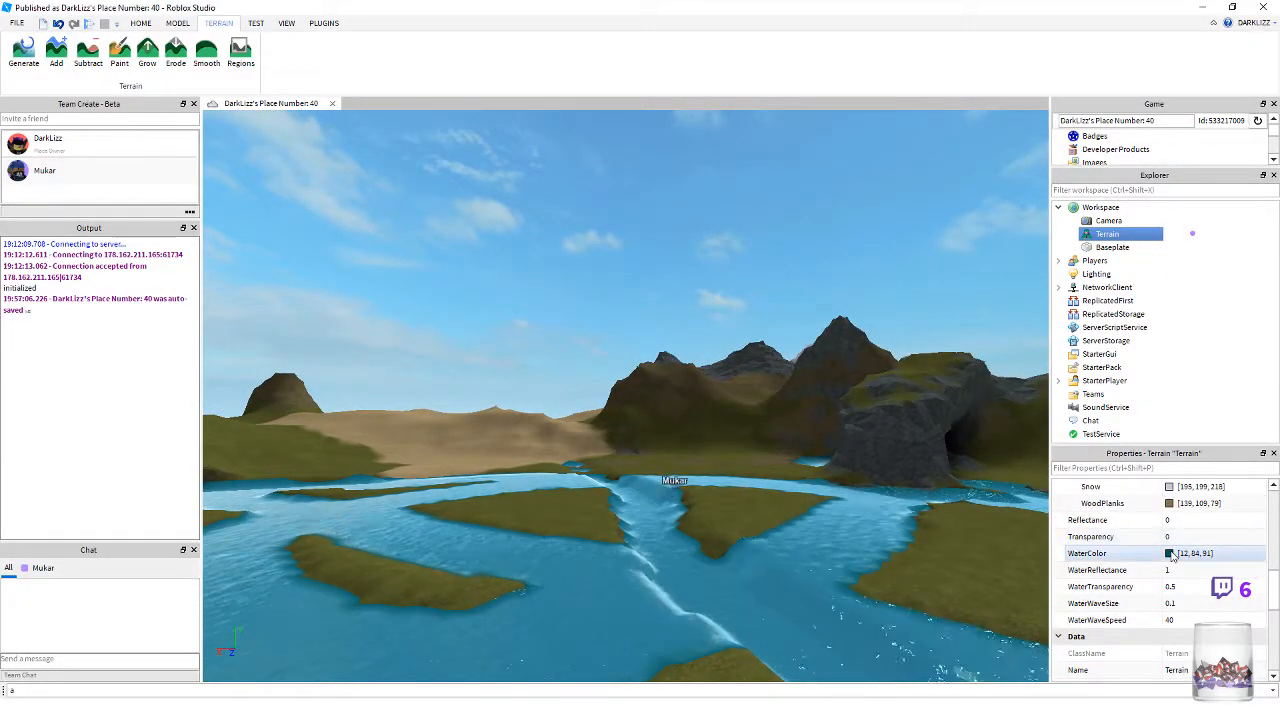
{"action": "right_click_drag", "start_coordinate": [730, 471], "coordinate": [712, 463]}
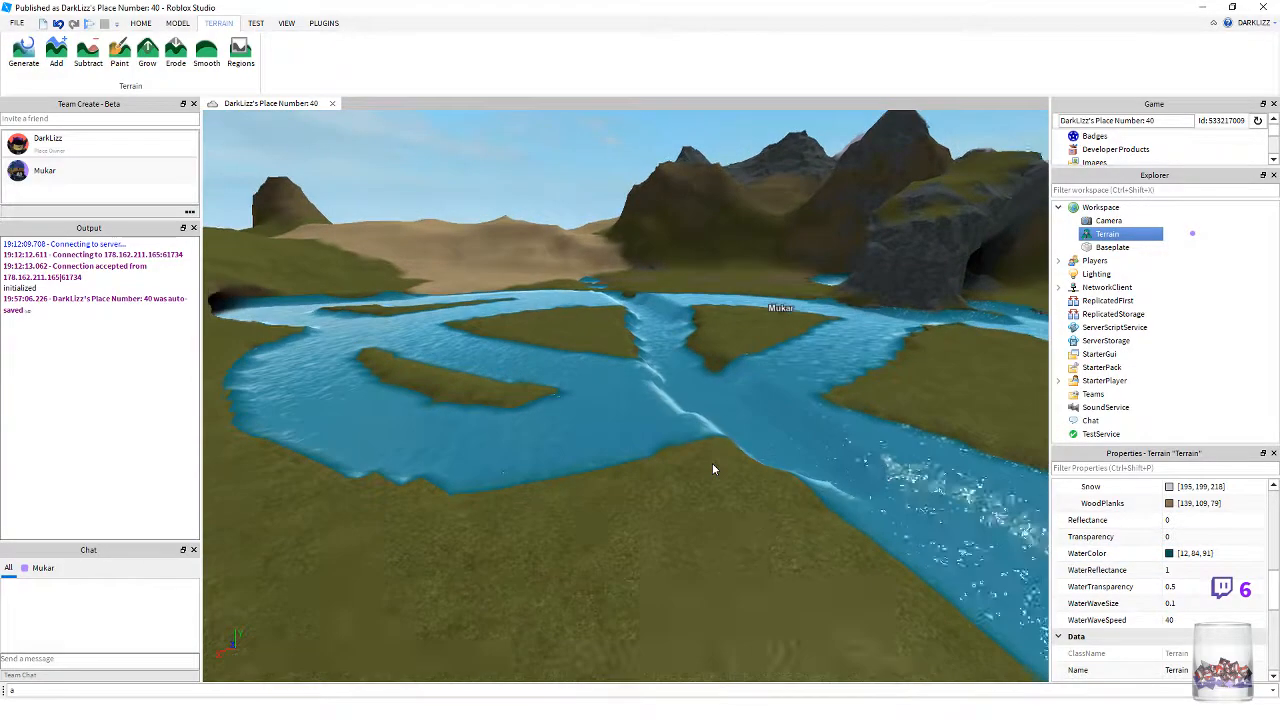
{"action": "key", "text": "s"}
{"action": "scroll", "coordinate": [1103, 561], "scroll_direction": "up", "scroll_amount": 2}
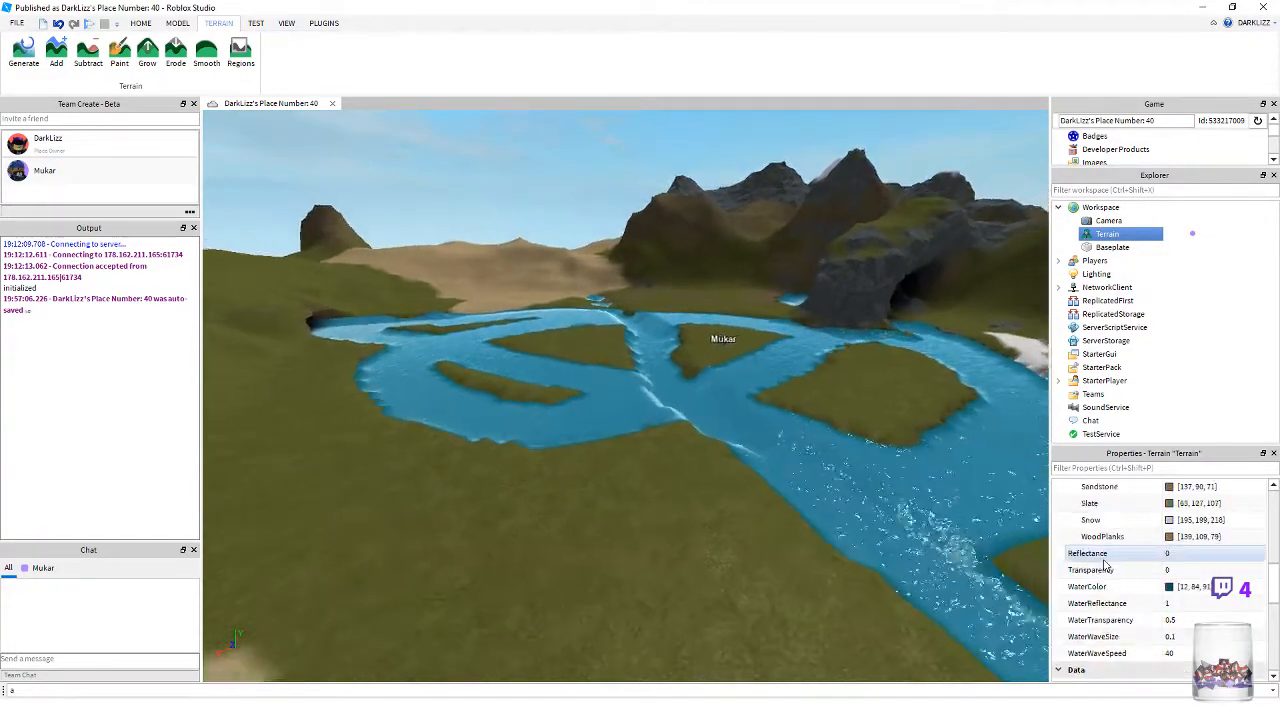
{"action": "scroll", "coordinate": [1104, 561], "scroll_direction": "up", "scroll_amount": 3}
{"action": "scroll", "coordinate": [1104, 561], "scroll_direction": "down", "scroll_amount": 3}
{"action": "right_click_drag", "start_coordinate": [844, 498], "coordinate": [848, 500]}
{"action": "key", "text": "w"}
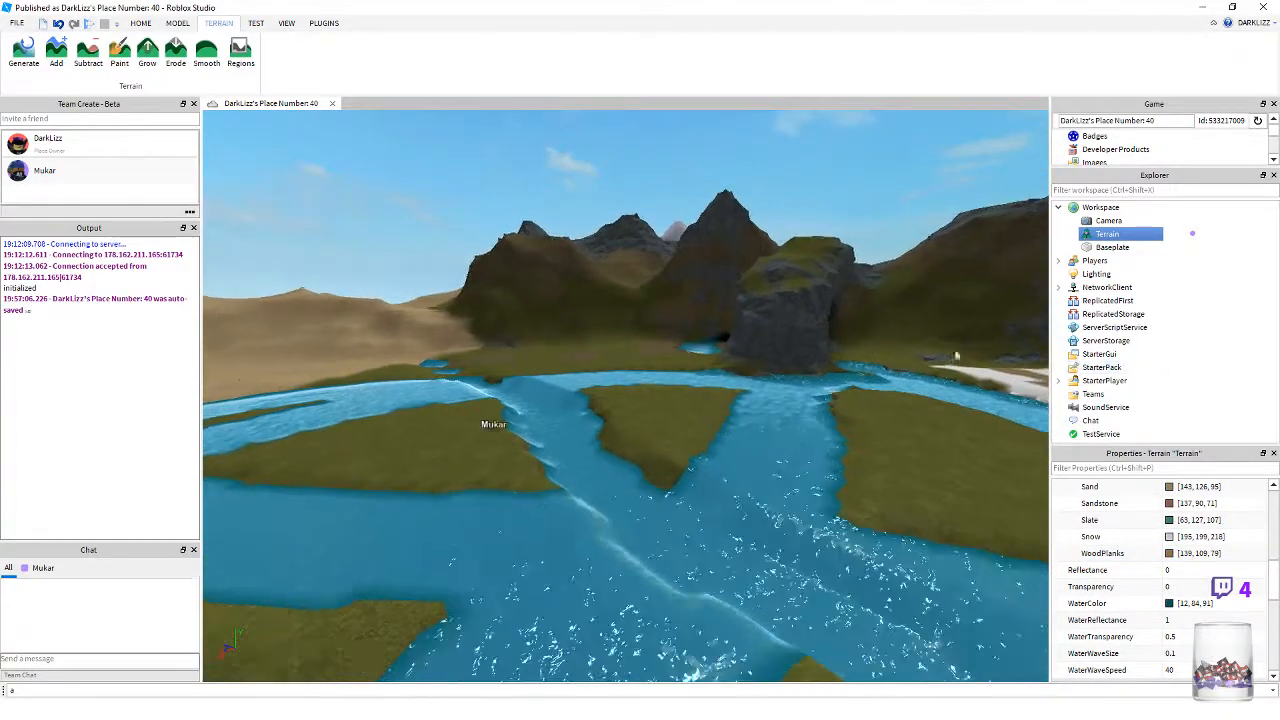
{"action": "key", "text": "w"}
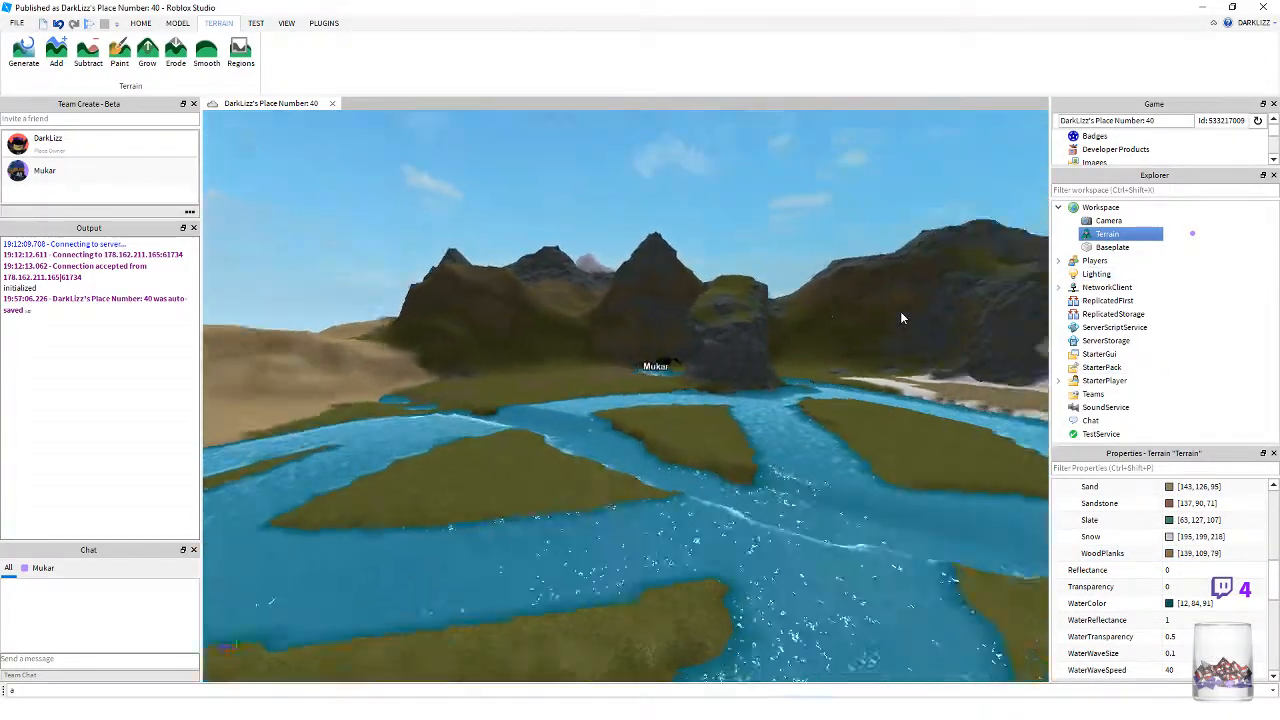
- View the river towards the snowy cliff and open the folder that holds the installed plugins
{"action": "right_click_drag", "start_coordinate": [900, 318], "coordinate": [900, 318]}
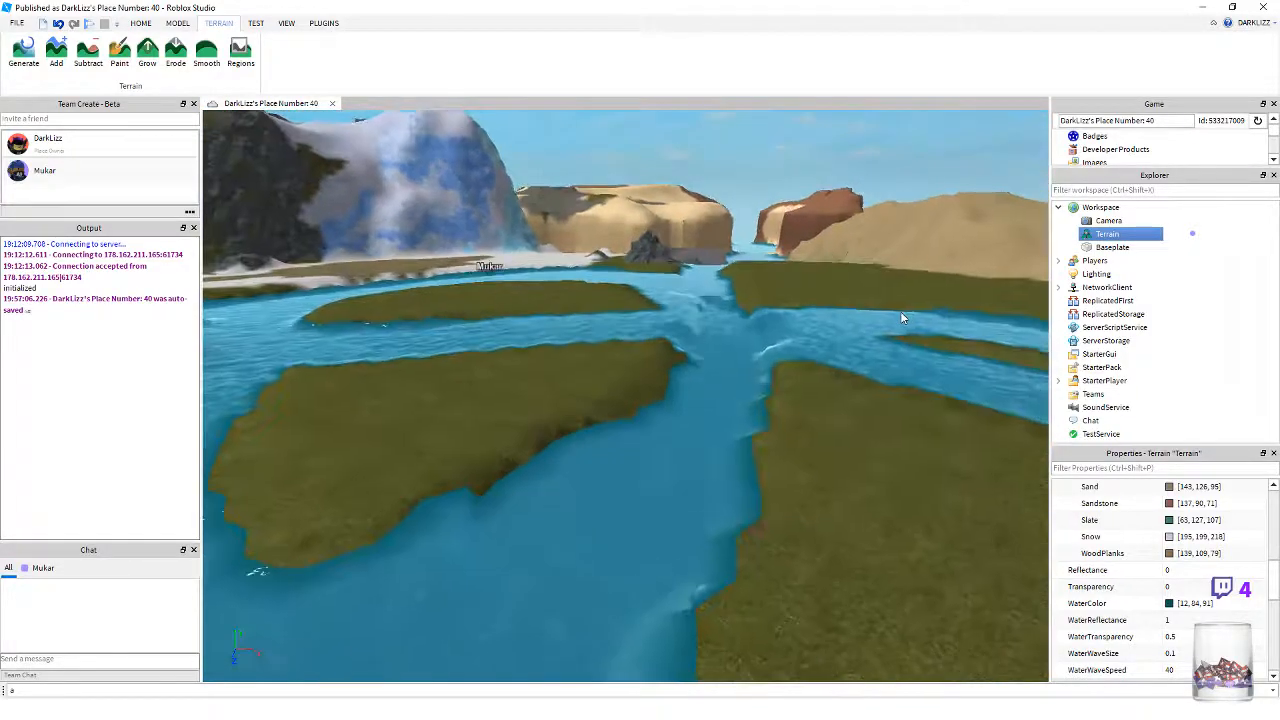
{"action": "left_click", "coordinate": [322, 23]}
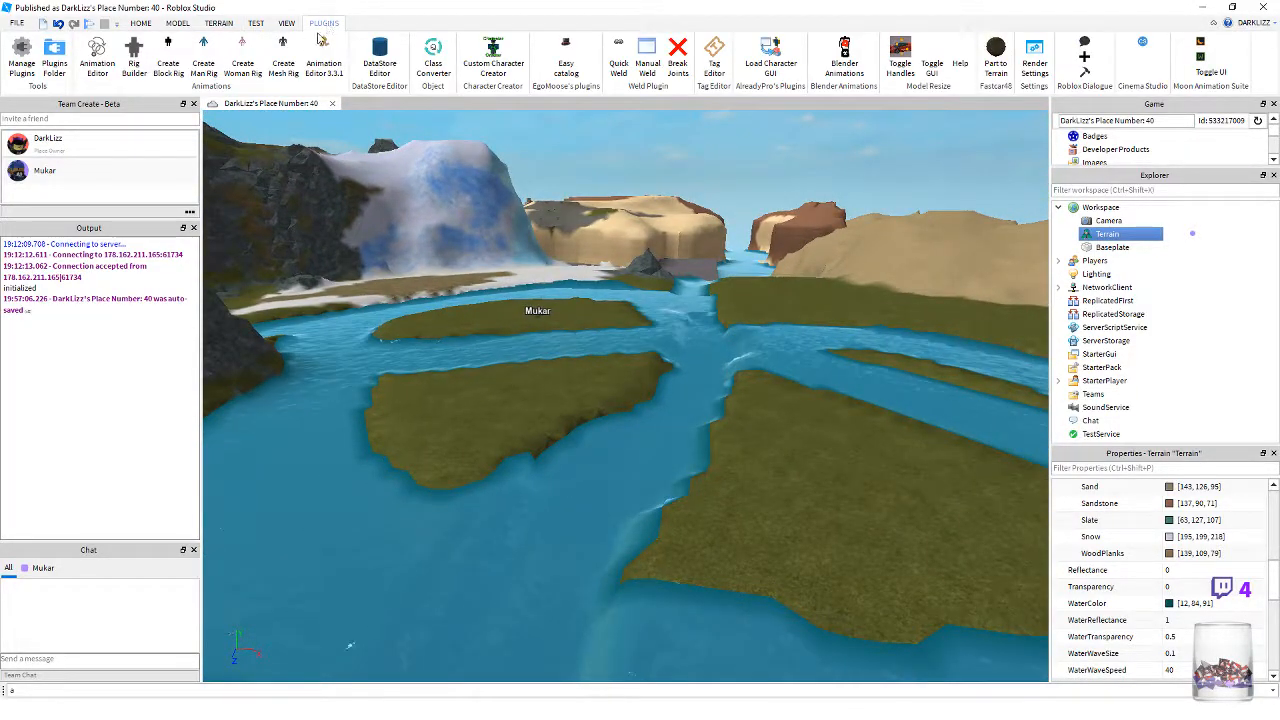
{"action": "left_click", "coordinate": [57, 62]}
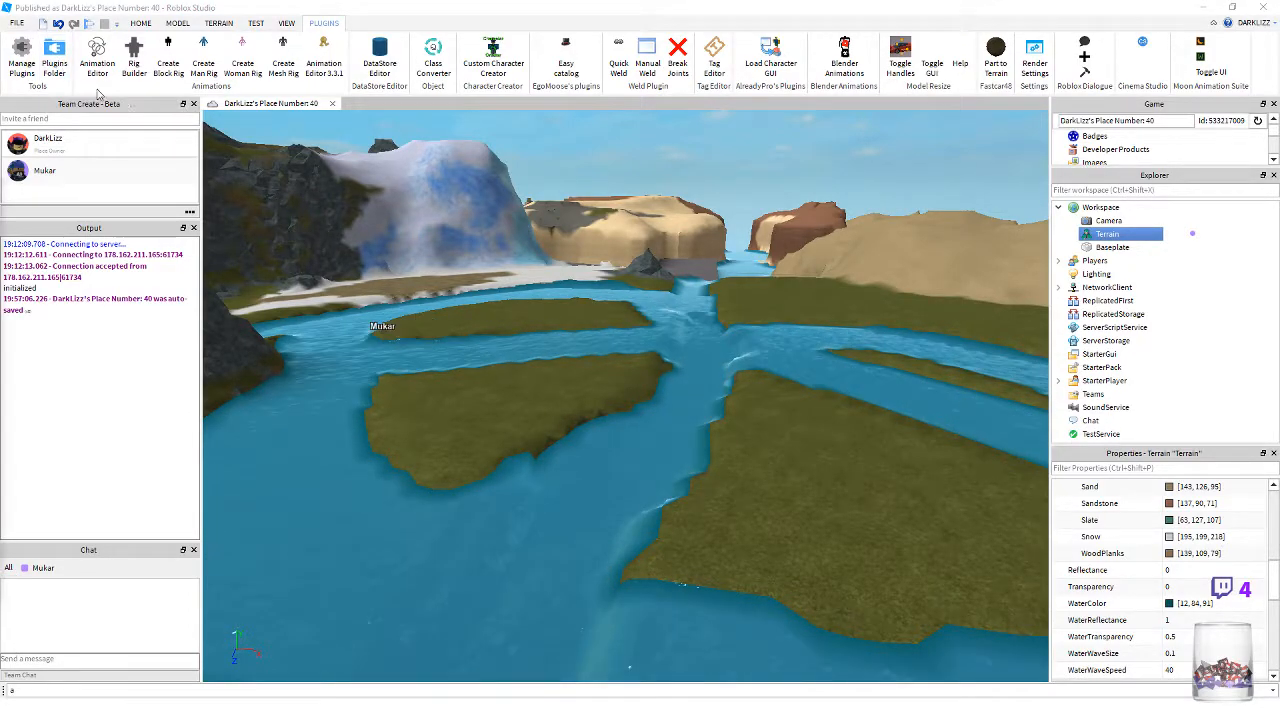
- Examine the Waterfall model beside the rocky cave up close, from a distance and from above the river network
{"action": "right_click_drag", "start_coordinate": [806, 388], "coordinate": [806, 388]}
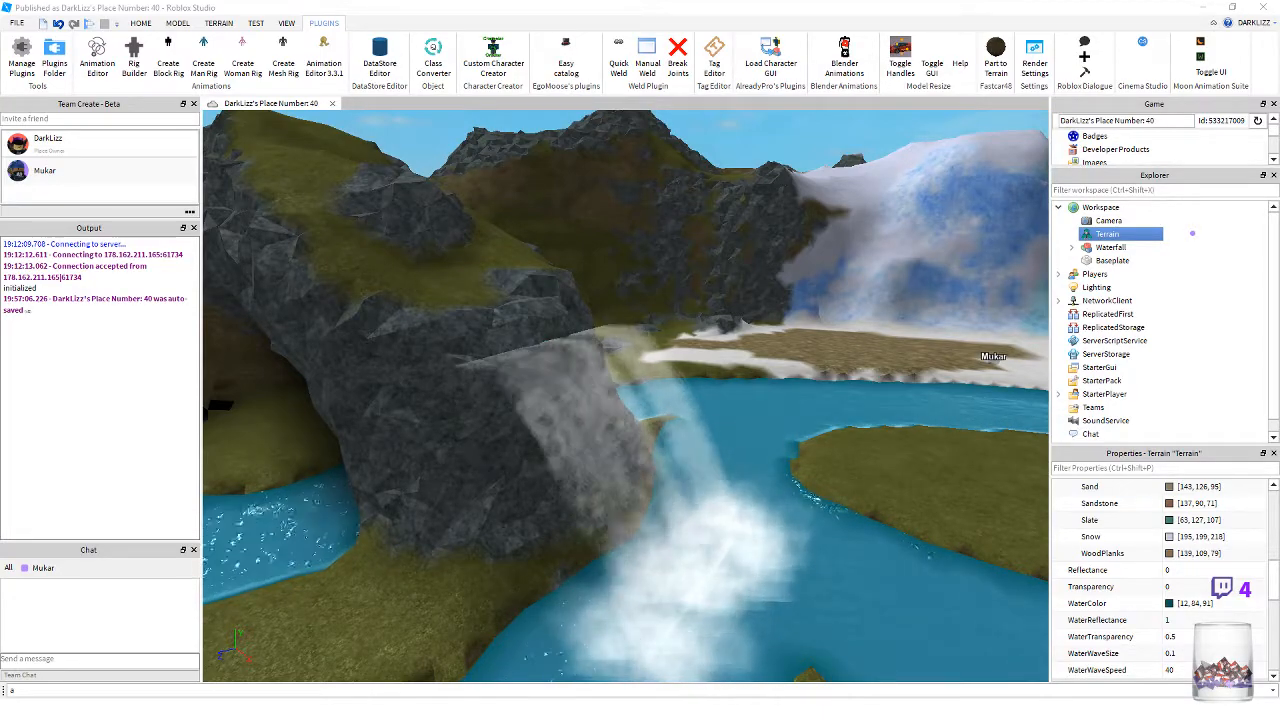
{"action": "right_click_drag", "start_coordinate": [682, 586], "coordinate": [697, 597]}
{"action": "scroll", "coordinate": [683, 589], "scroll_direction": "down", "scroll_amount": 4}
{"action": "scroll", "coordinate": [683, 589], "scroll_direction": "down", "scroll_amount": 3}
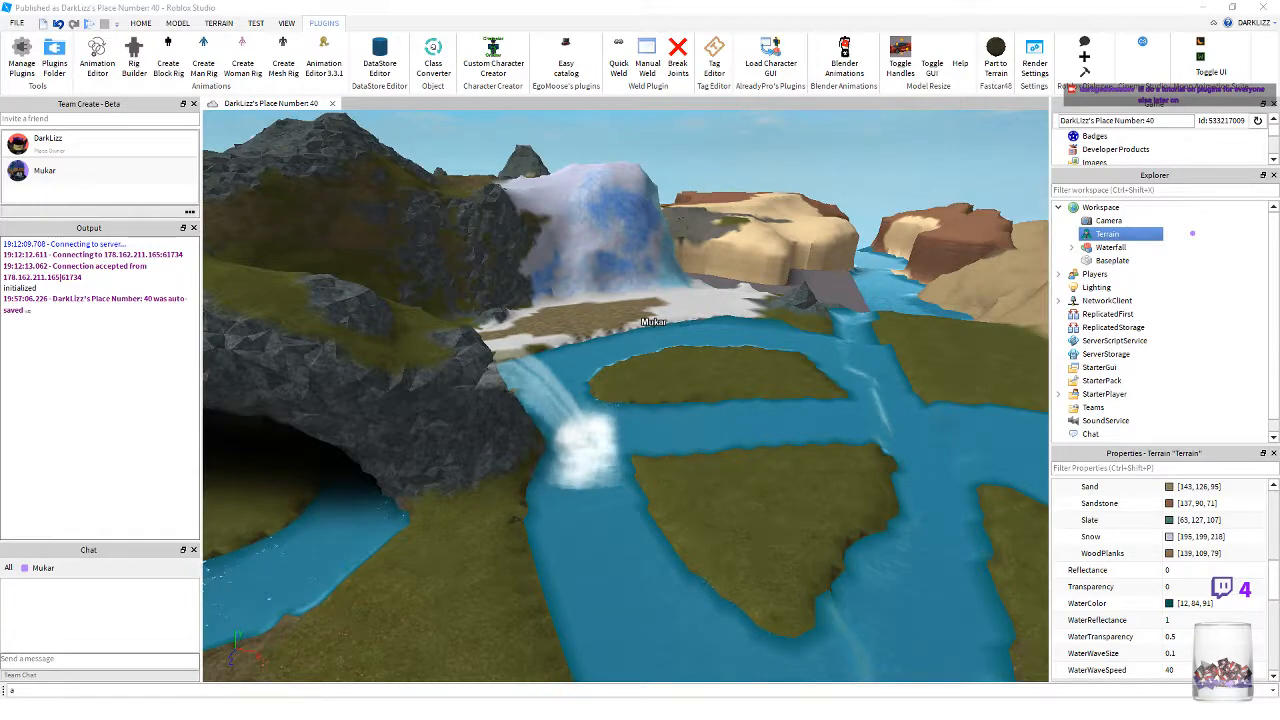
{"action": "key", "text": "Return"}
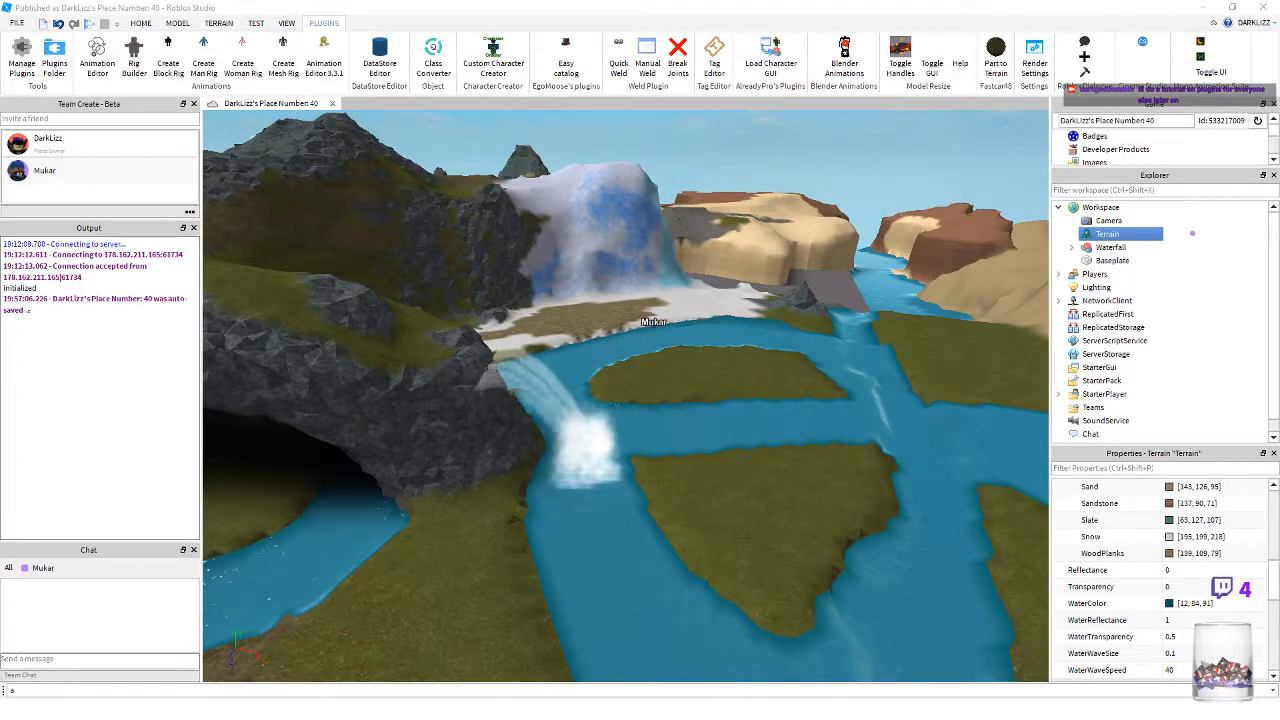
{"action": "right_click_drag", "start_coordinate": [445, 416], "coordinate": [445, 416]}
{"action": "key", "text": "w"}
{"action": "key", "text": "a"}
{"action": "key", "text": "a"}
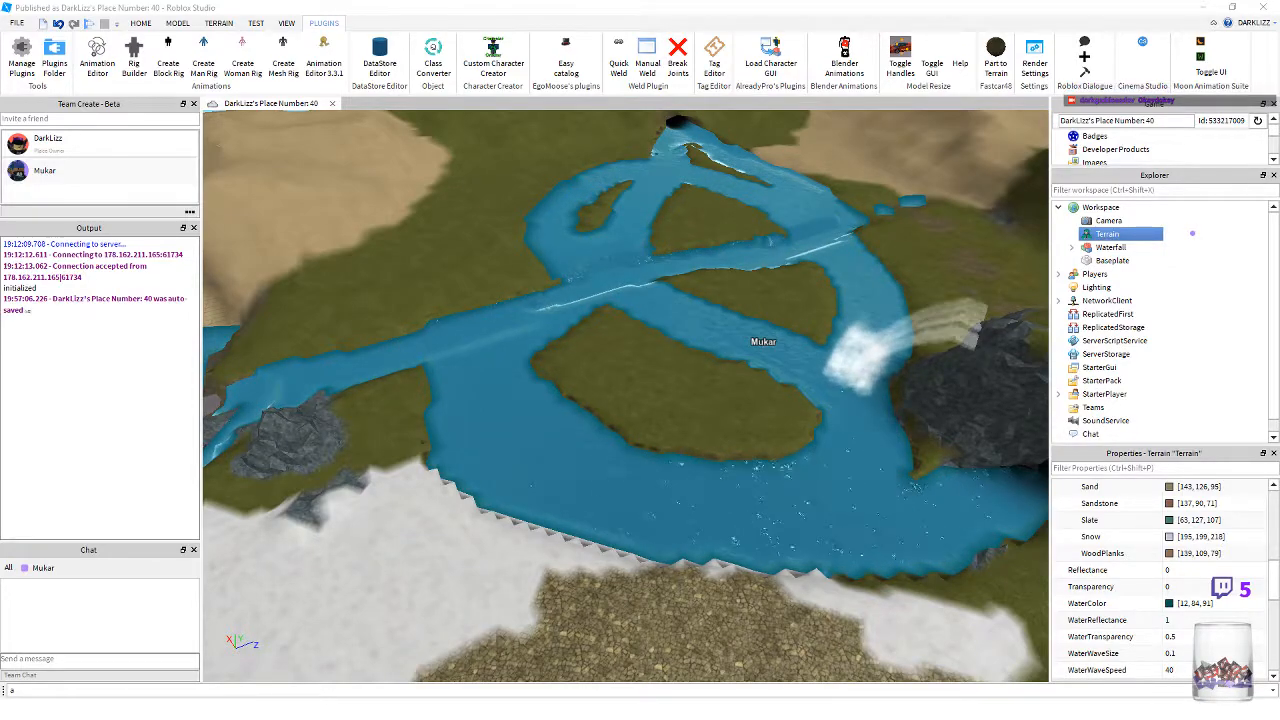
- Write the note "Tomorrow will be on Textures and Decals" in an untitled Notepad document
{"action": "left_click_drag", "start_coordinate": [255, 212], "coordinate": [310, 200]}
{"action": "type", "text": "To"}
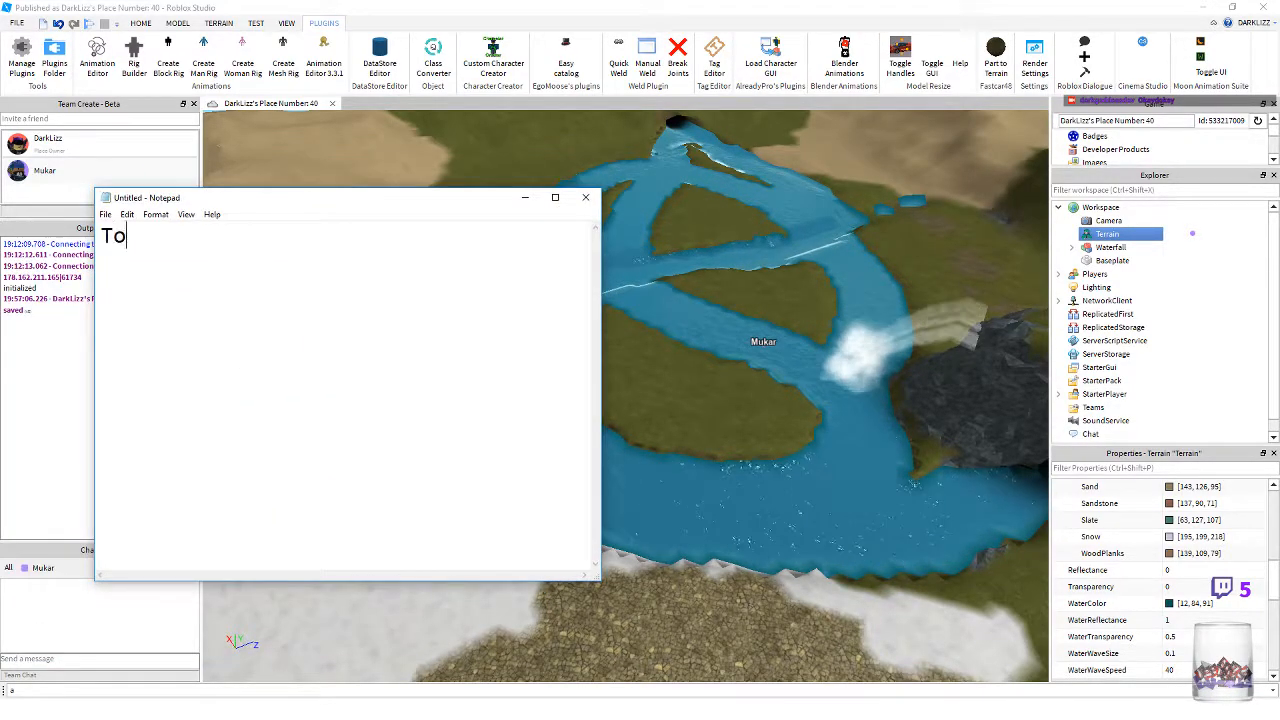
{"action": "type", "text": "morrow will "}
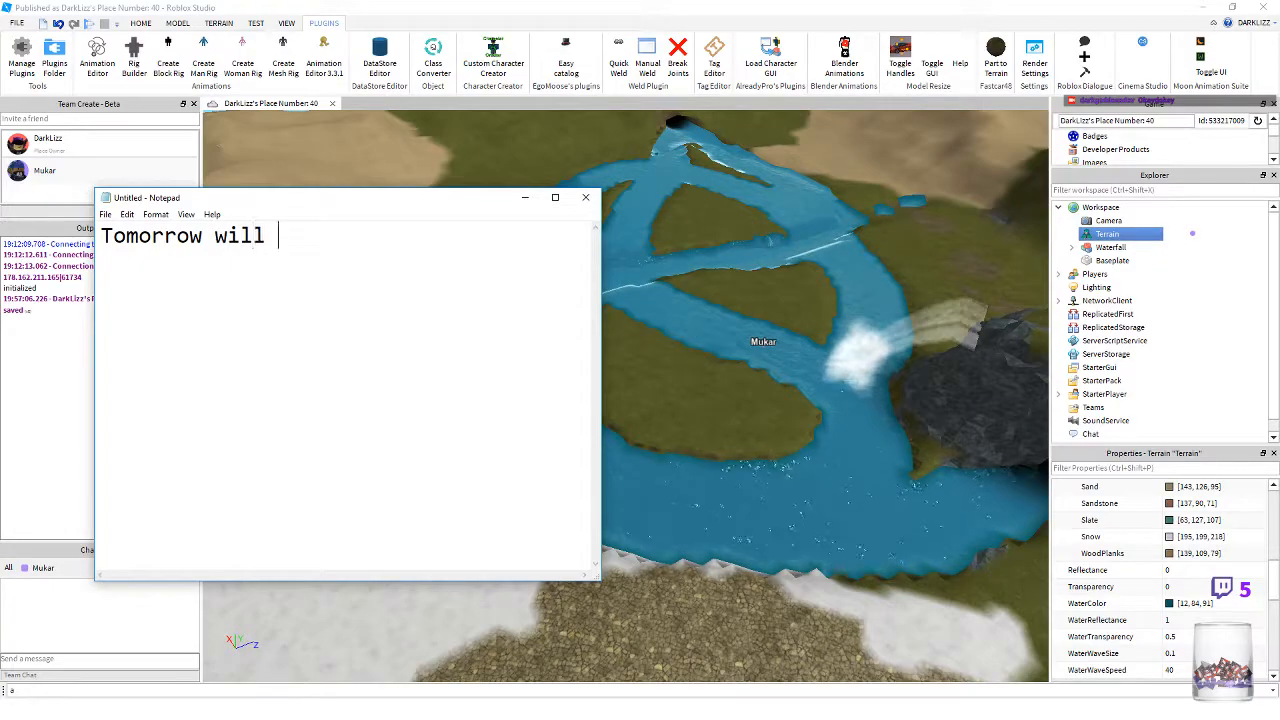
{"action": "type", "text": "be on T"}
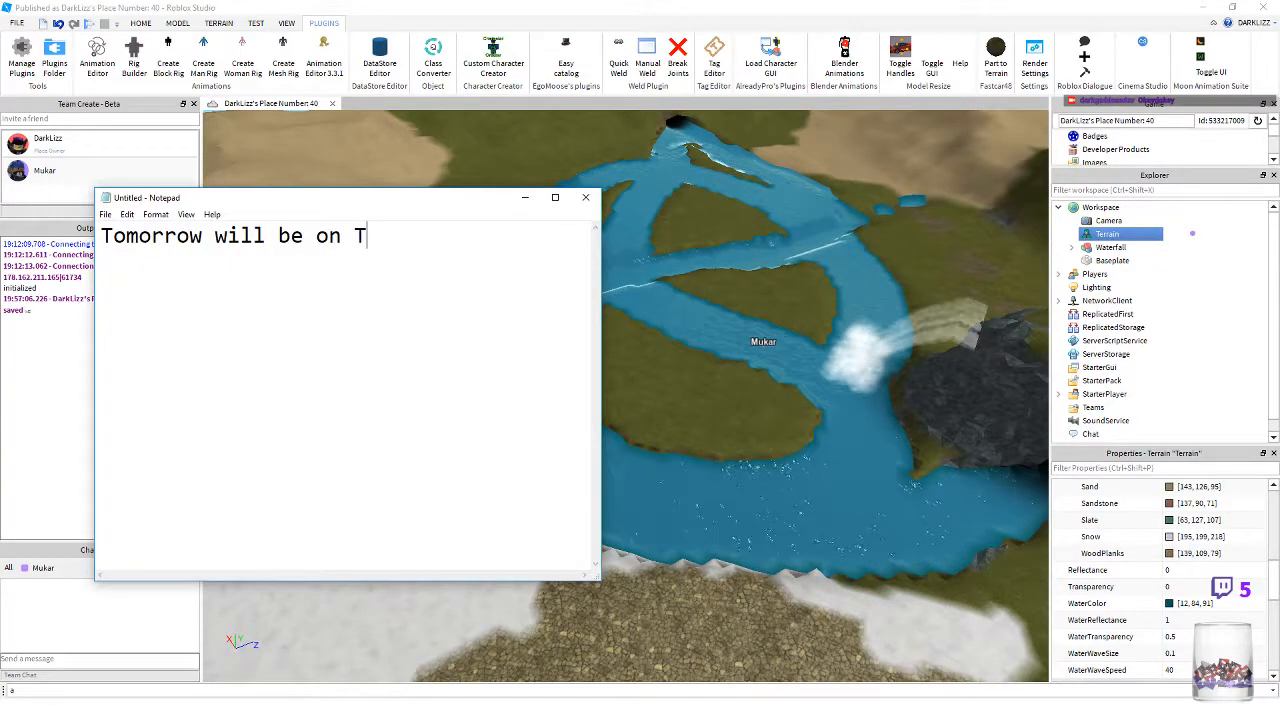
{"action": "type", "text": "extures and Decals"}
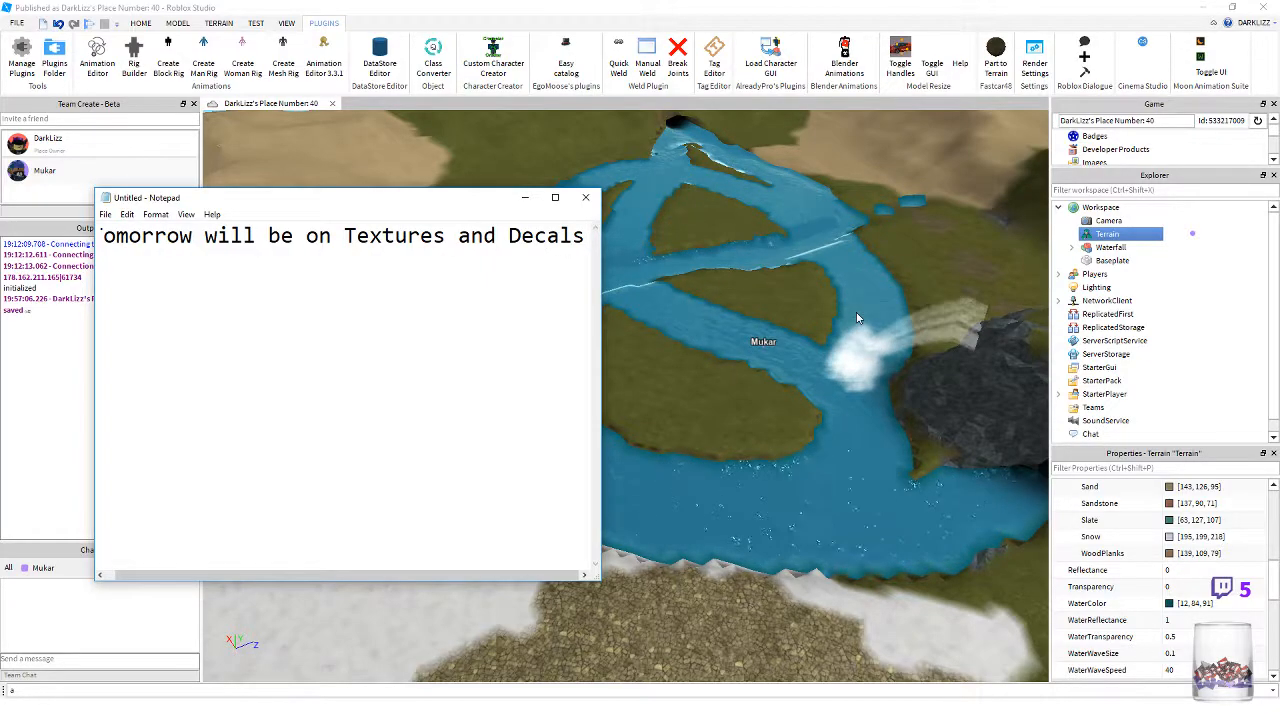
- Switch to the Roblox Tutorial Topic List board in Trello, move its window beside the note, and open the Terrain & Materials card
{"action": "key", "text": "alt+Tab"}
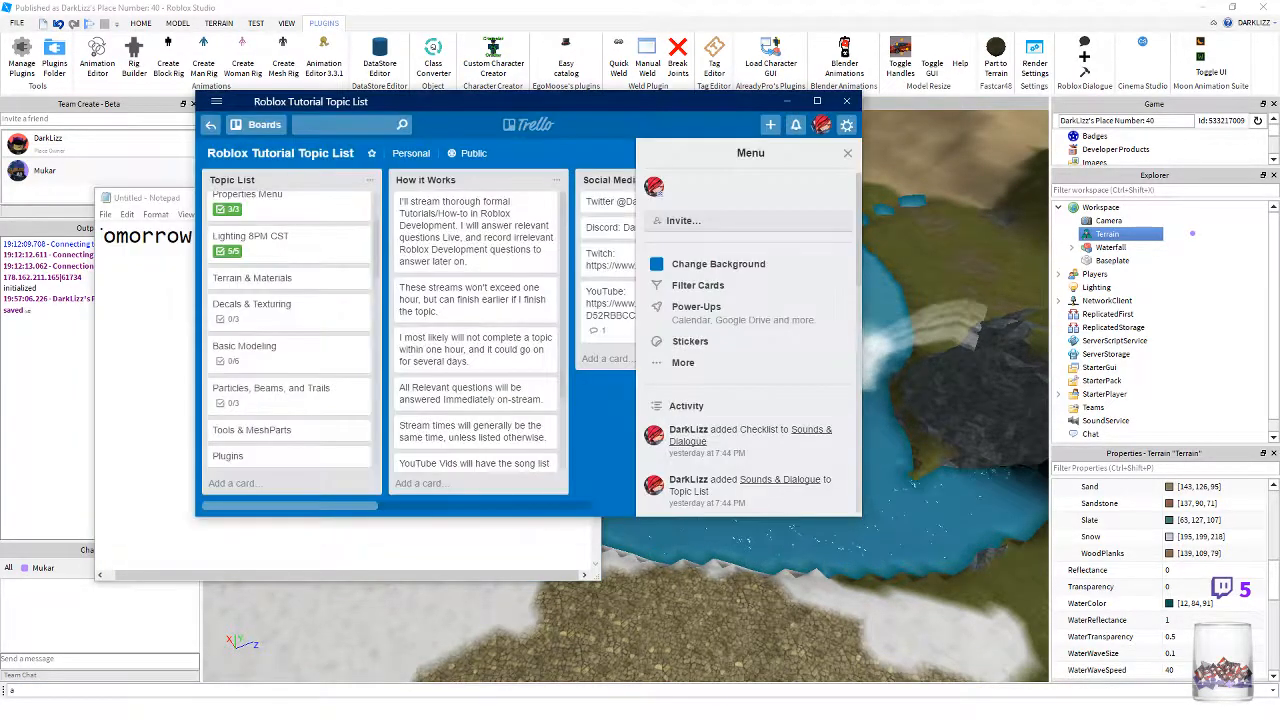
{"action": "left_click_drag", "start_coordinate": [505, 108], "coordinate": [936, 92]}
{"action": "left_click", "coordinate": [753, 268]}
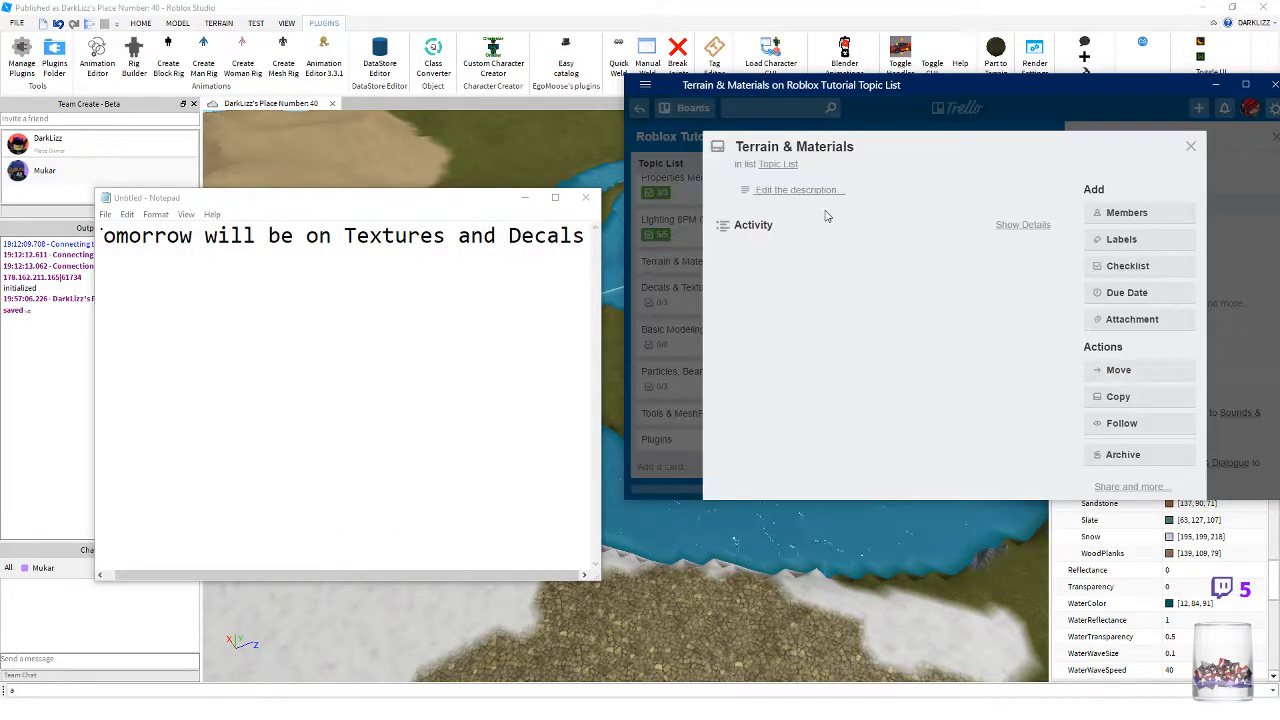
- Add a checklist with the items Materials and Terrain to the Terrain & Materials card, mark both complete and close the card
{"action": "left_click", "coordinate": [1117, 268]}
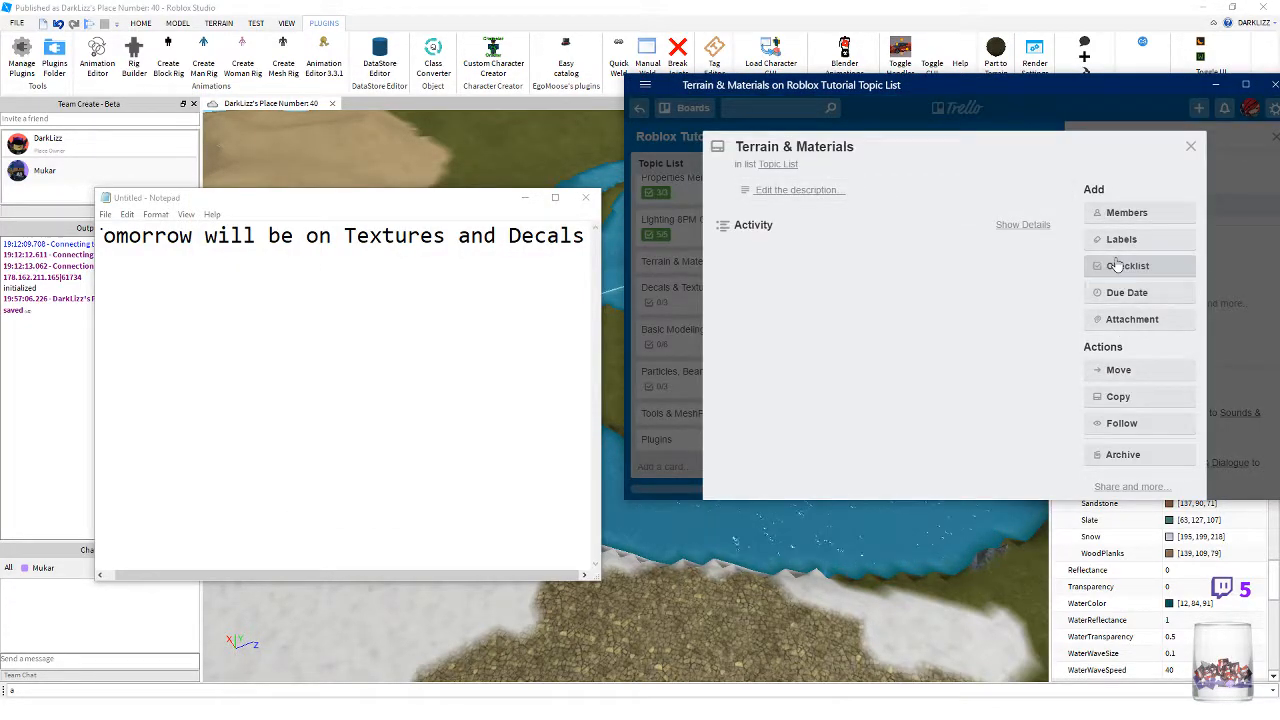
{"action": "key", "text": "Return"}
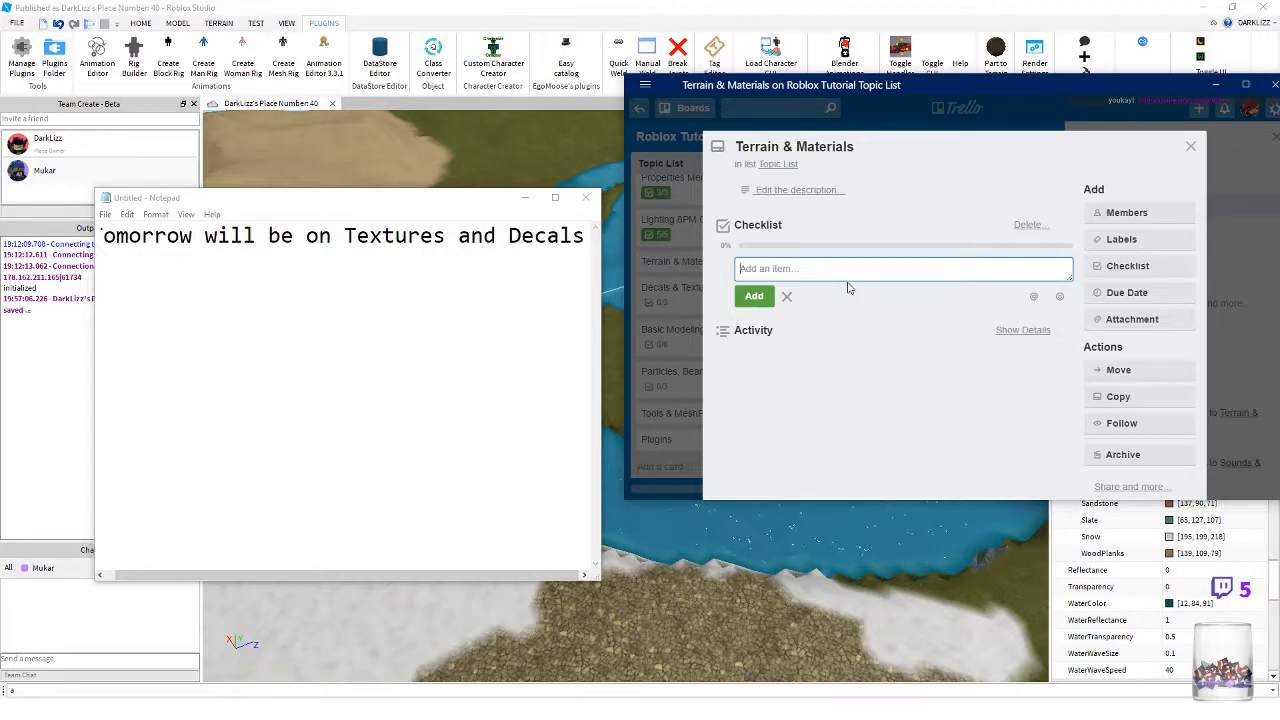
{"action": "type", "text": "Materials"}
{"action": "key", "text": "Return"}
{"action": "type", "text": "Terrain"}
{"action": "key", "text": "Return"}
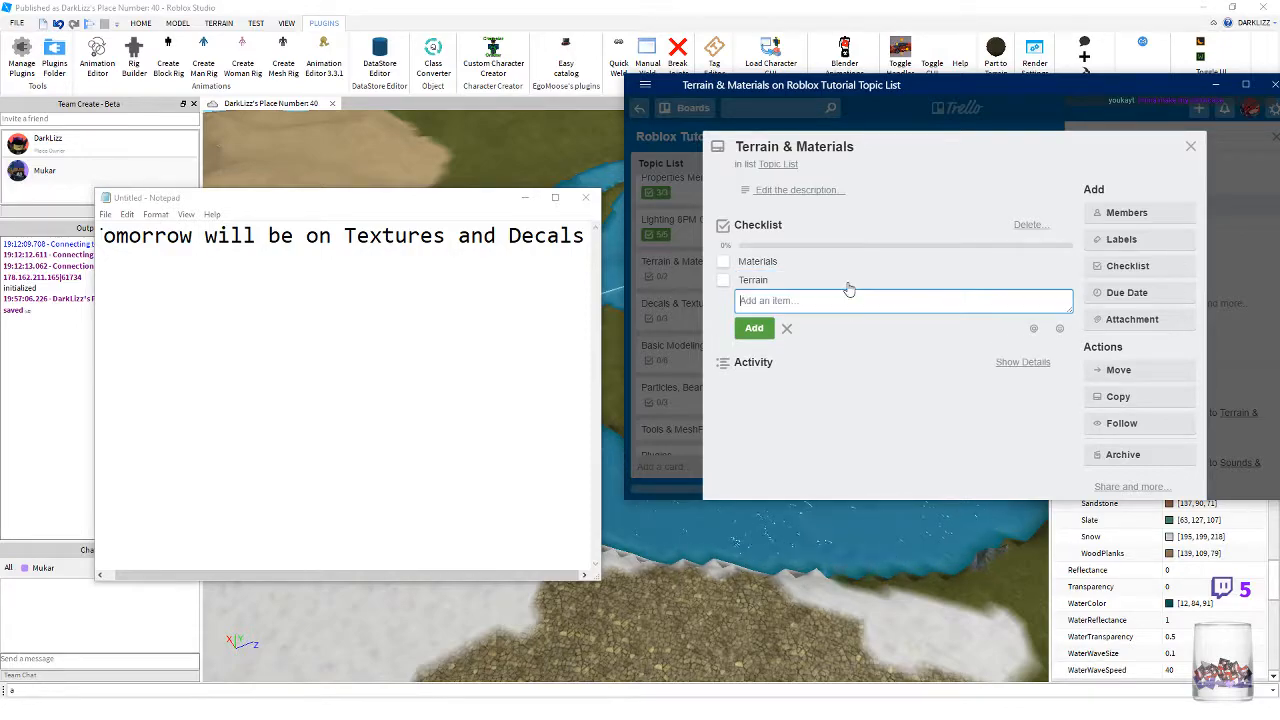
{"action": "left_click", "coordinate": [723, 261]}
{"action": "left_click", "coordinate": [722, 281]}
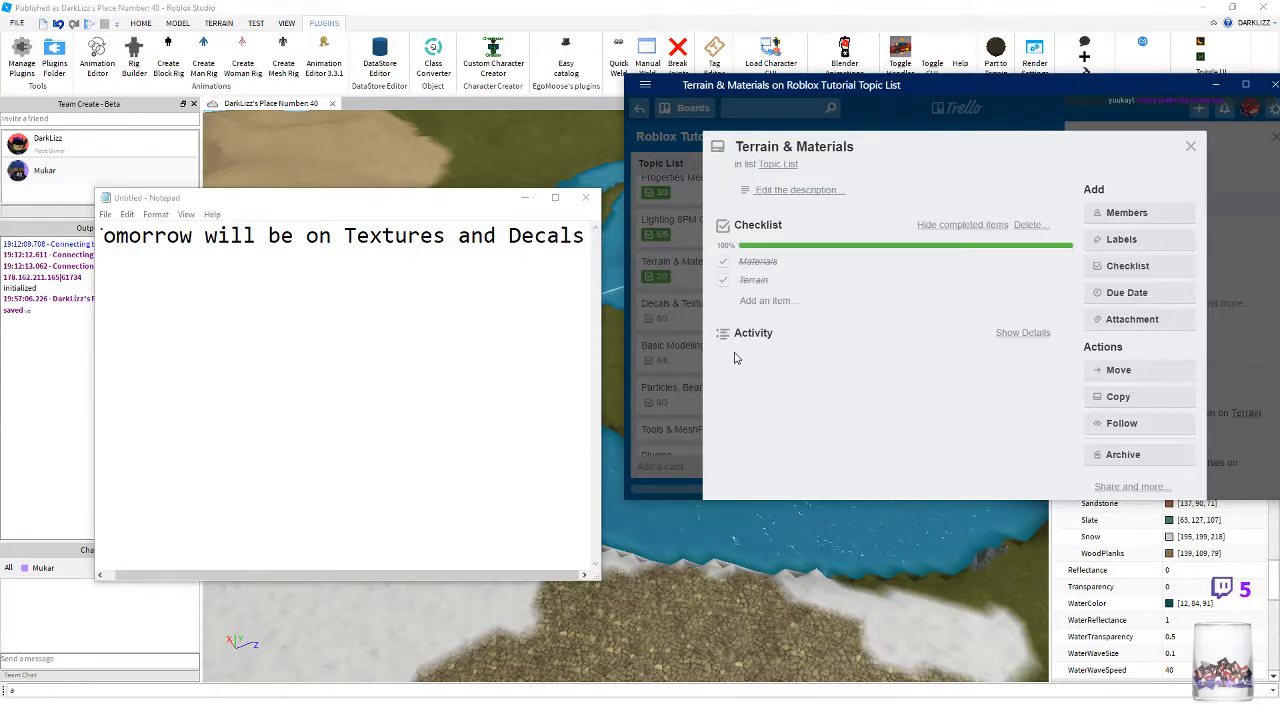
{"action": "left_click", "coordinate": [688, 254]}
- Add lines to the Notepad note giving special thanks to the collaborator for his "help in this tutorial on Terrain and Materials!"
{"action": "left_click", "coordinate": [423, 306]}
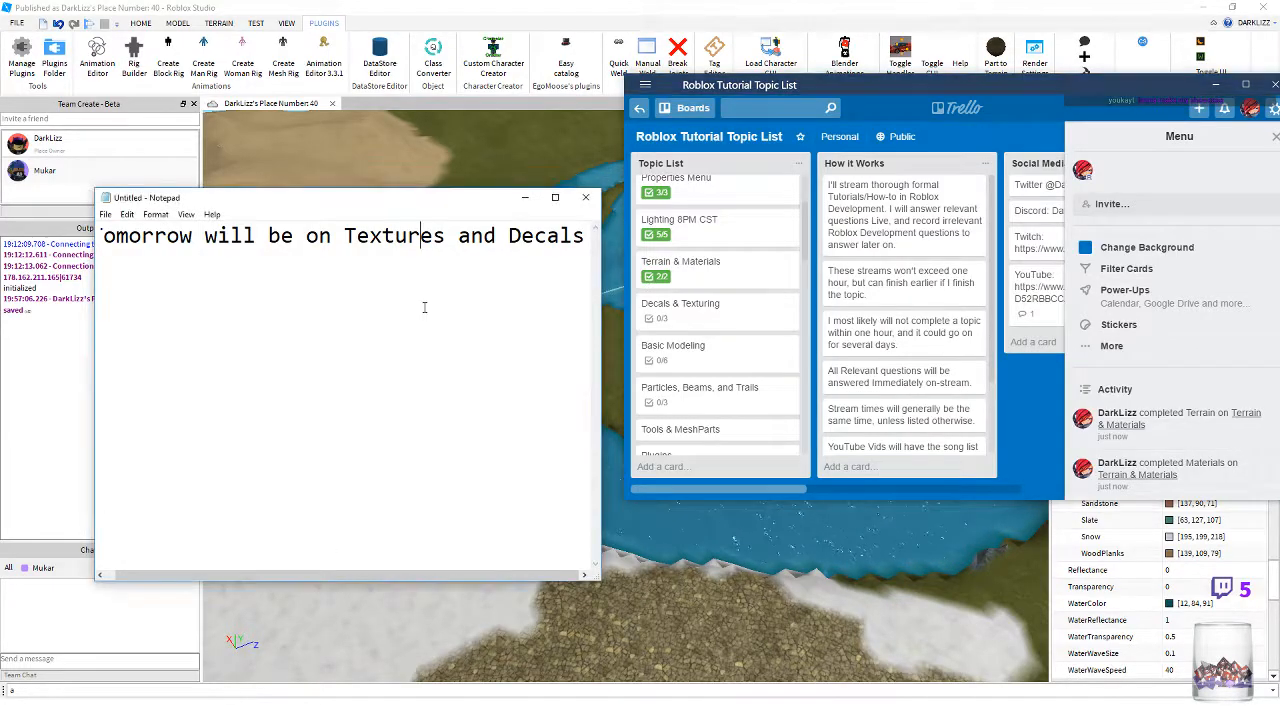
{"action": "key", "text": "Return"}
{"action": "type", "text": "Thanks "}
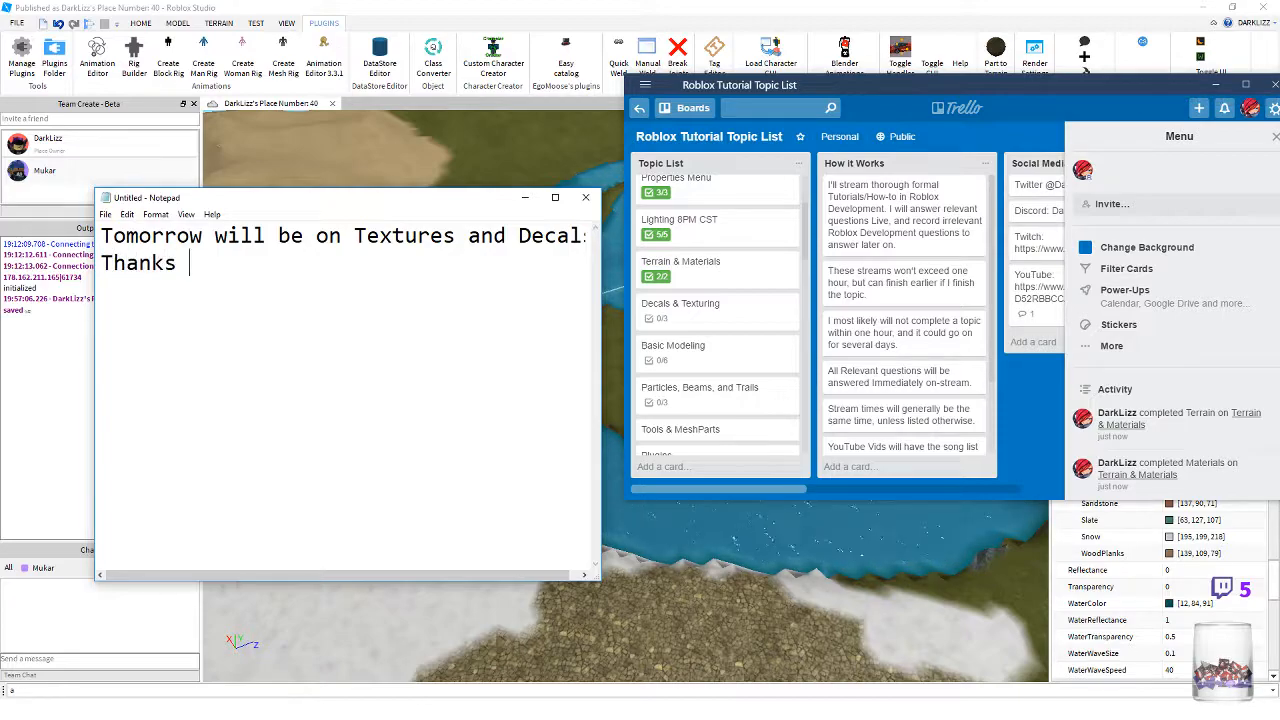
{"action": "type", "text": "to Mukar"}
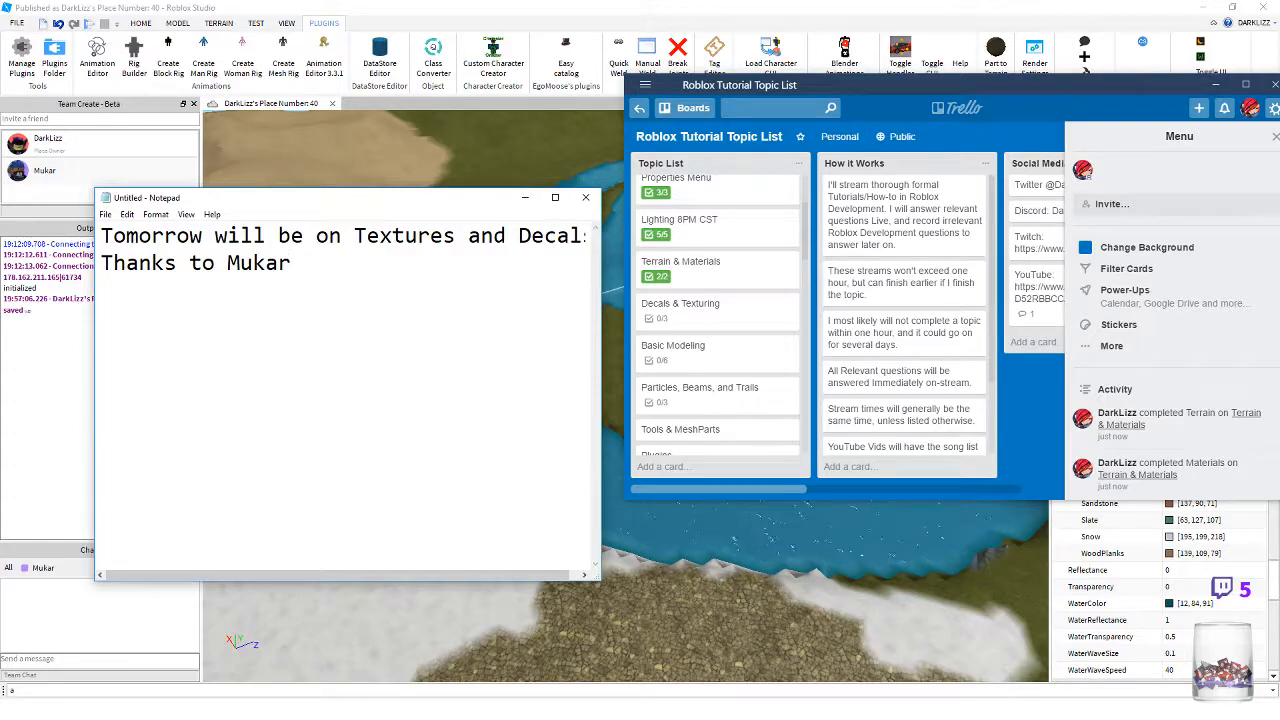
{"action": "key", "text": "Home"}
{"action": "type", "text": "Special"}
{"action": "key", "text": "End"}
{"action": "type", "text": "in his"}
{"action": "key", "text": "Return"}
{"action": "type", "text": "help in this tutorial on"}
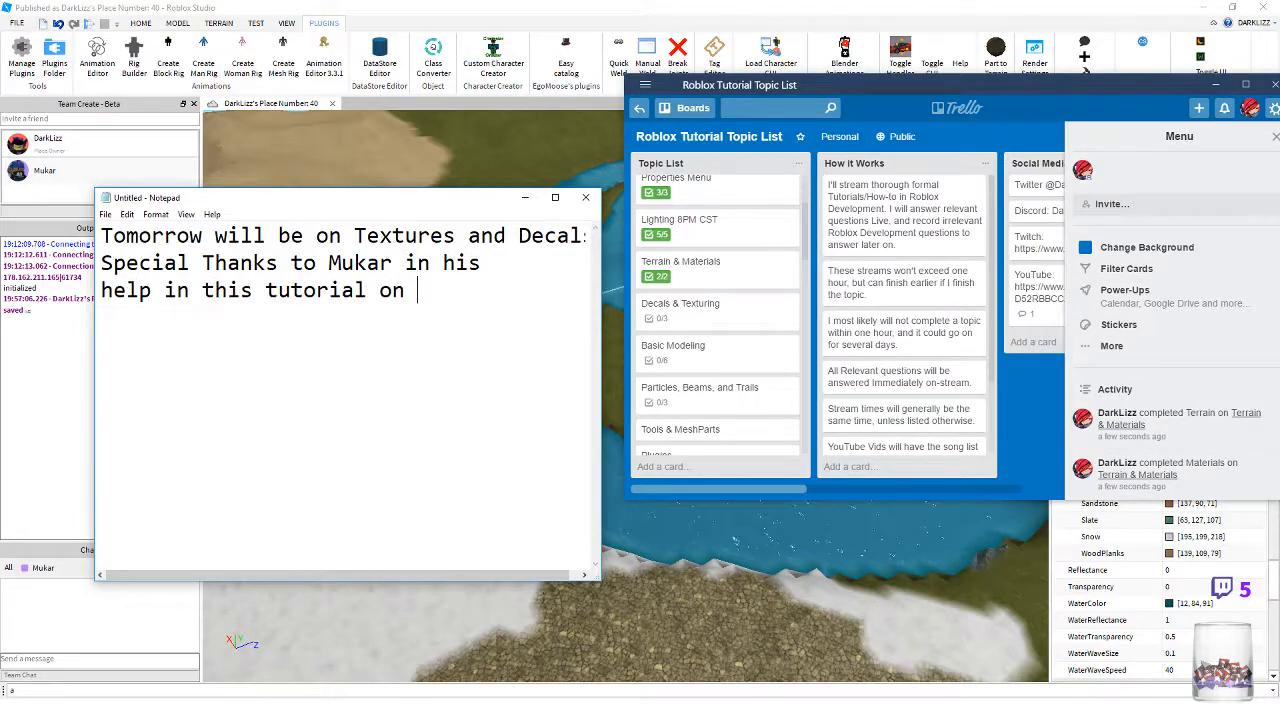
{"action": "key", "text": "Return"}
{"action": "type", "text": "Terrain and Materials!"}
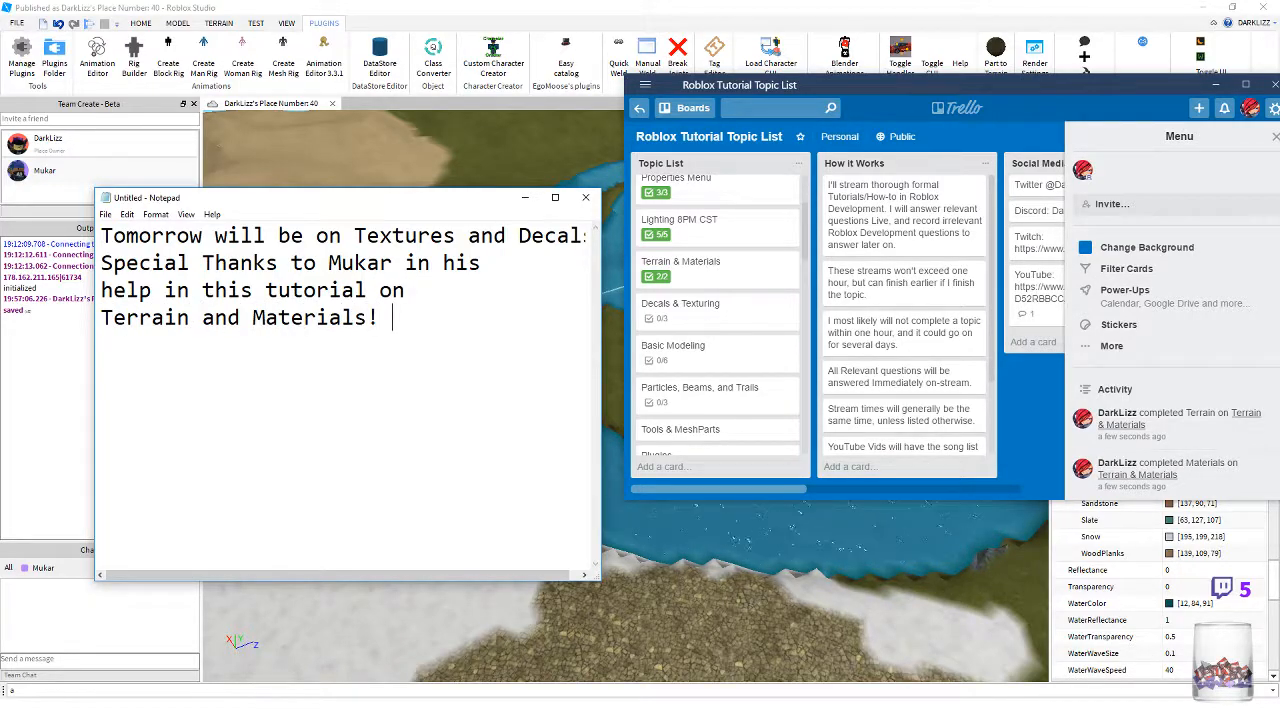
- Extend the note with "Stay tuned tomorrow! 8-9 EST (Not CST this time)", breaking the line before "tomorrow!"
{"action": "type", "text": " Stay tuned"}
{"action": "key", "text": "Return"}
{"action": "type", "text": "tomorrow!"}
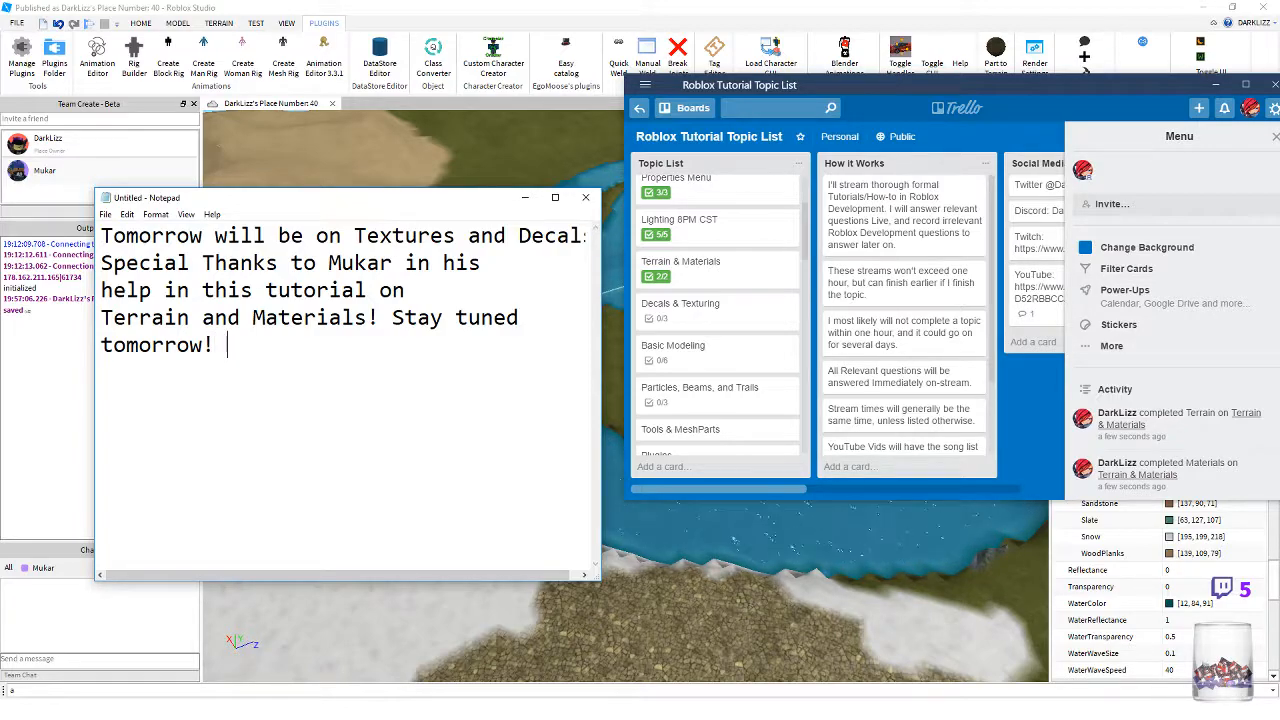
{"action": "type", "text": "8-9 EST (Not CST This time)"}
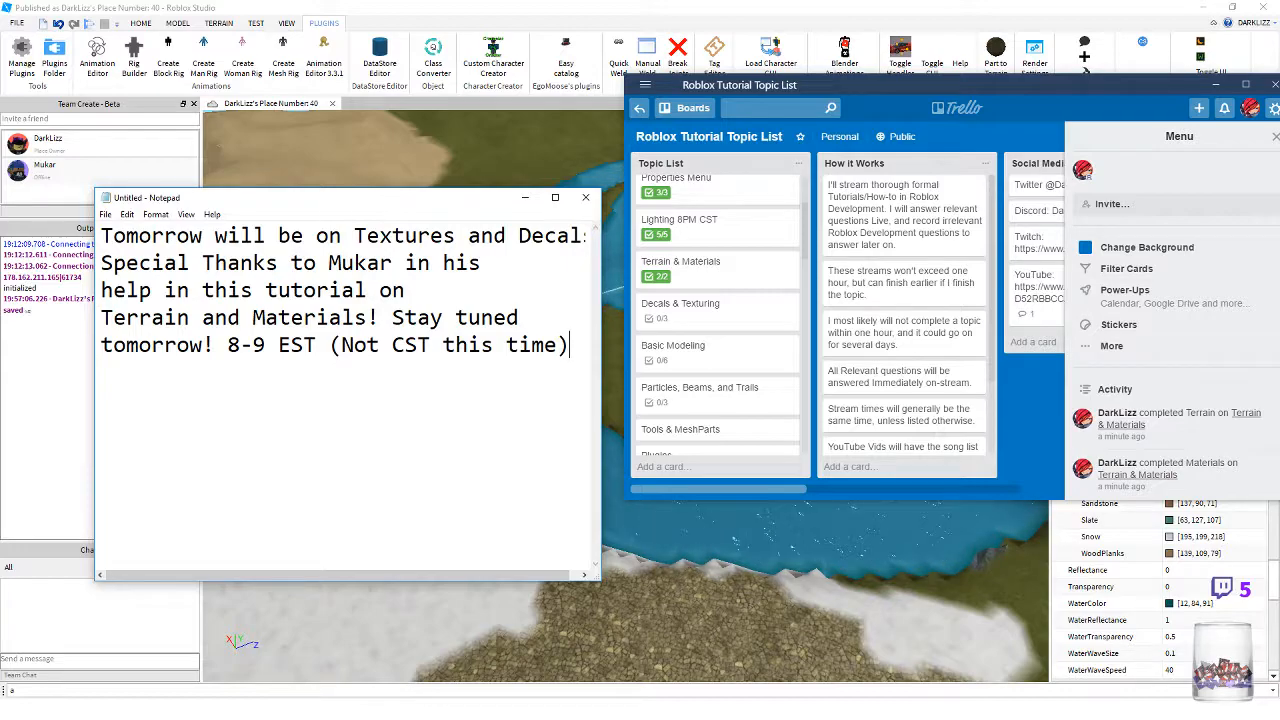
- Delete all the text of the untitled note
{"action": "key", "text": "ctrl+a"}
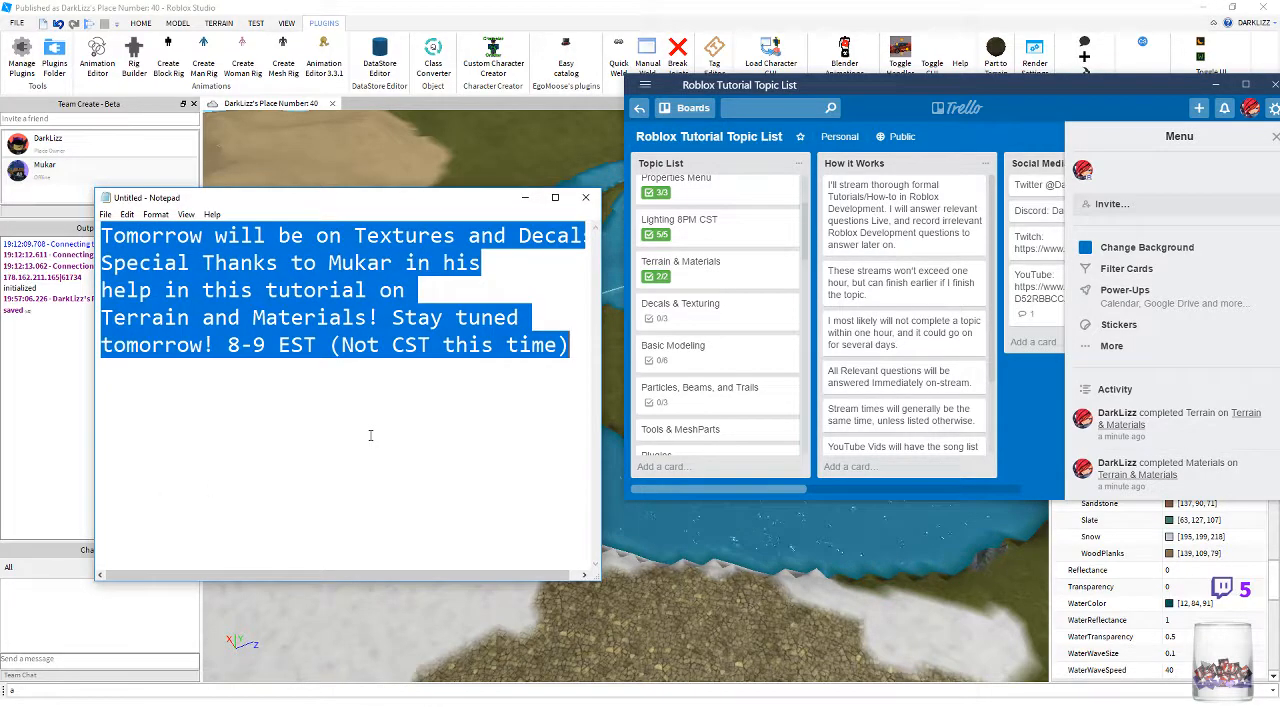
{"action": "key", "text": "Delete"}
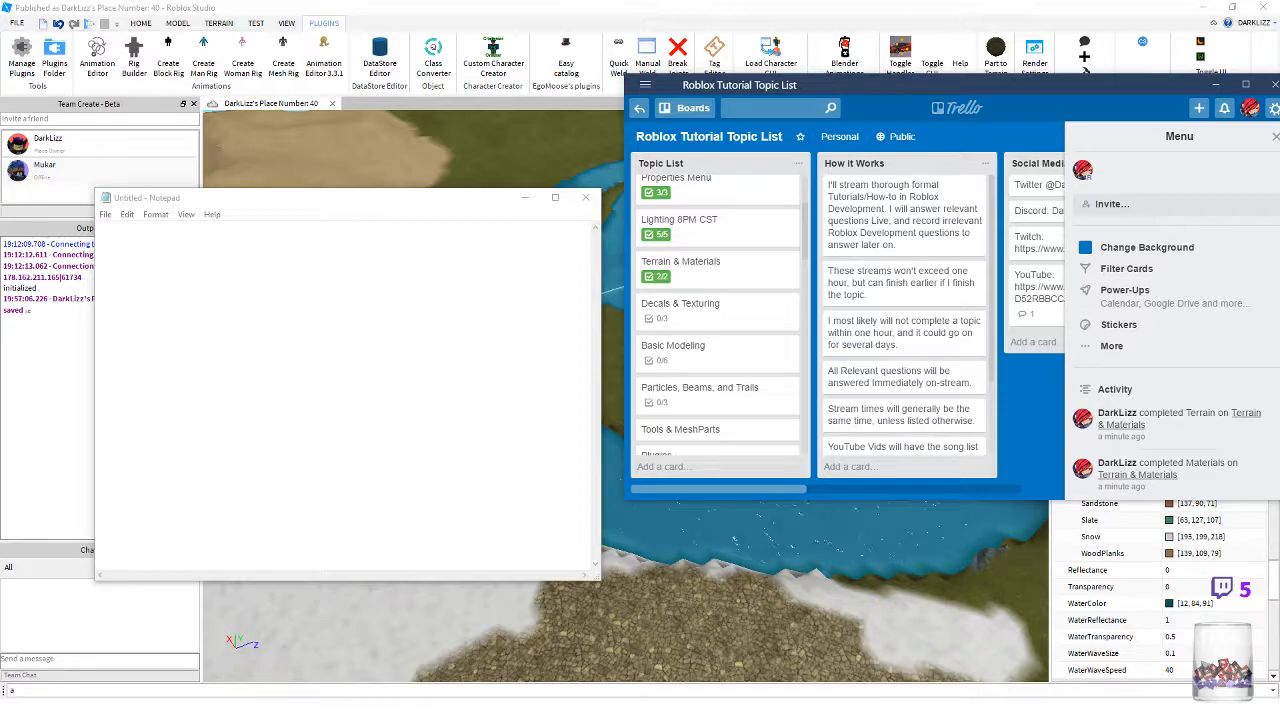
{"action": "left_click", "coordinate": [423, 442]}
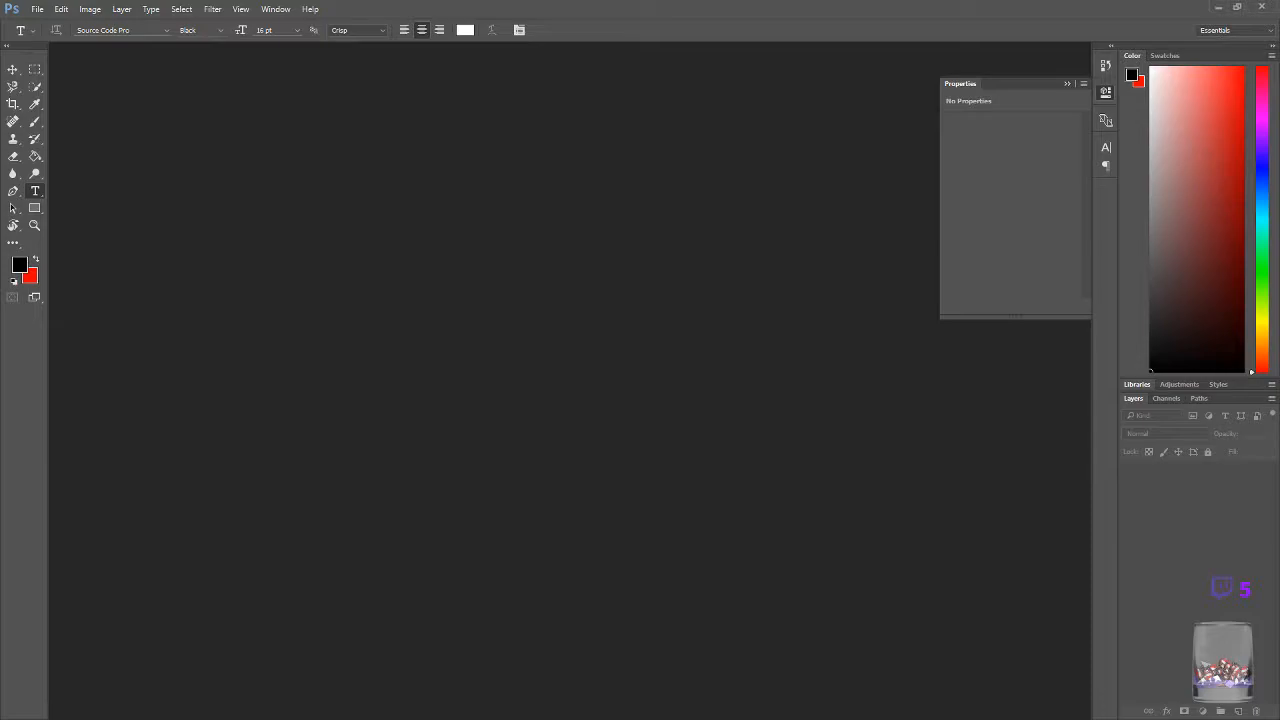
- Switch to Photoshop and open Banner.psd from the Roblox Places folder
{"action": "left_click", "coordinate": [37, 9]}
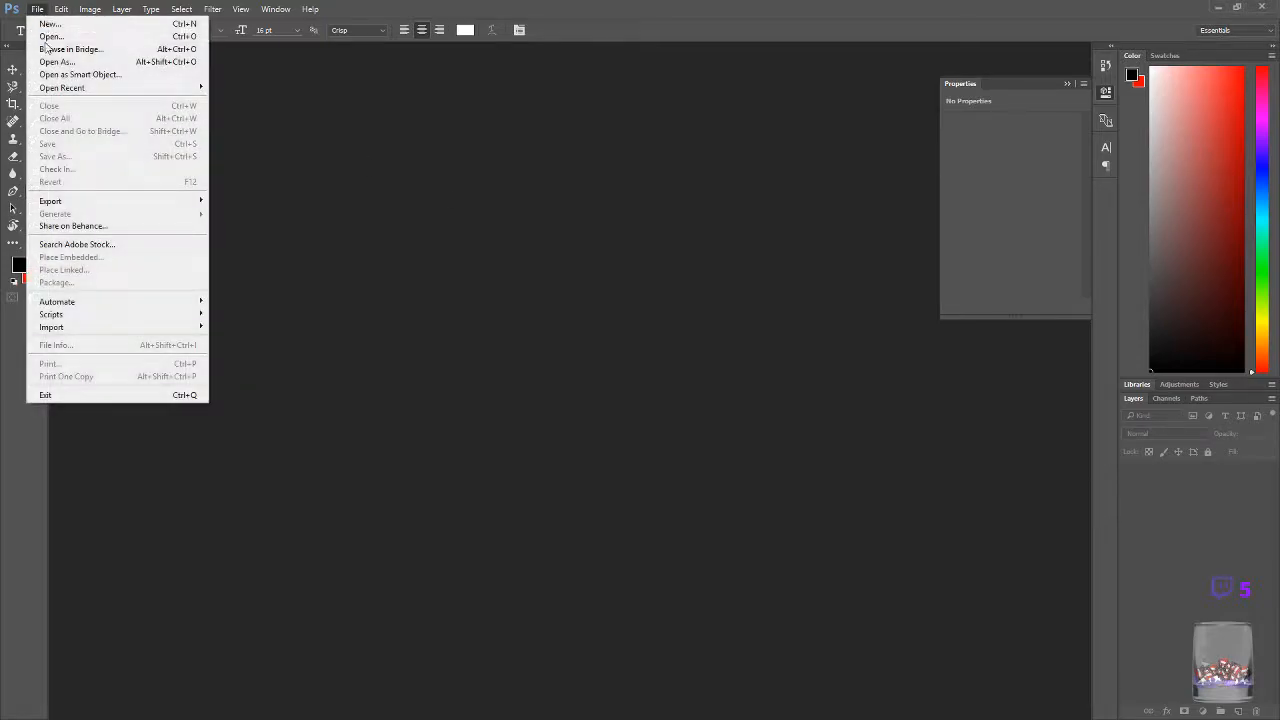
{"action": "left_click", "coordinate": [47, 37]}
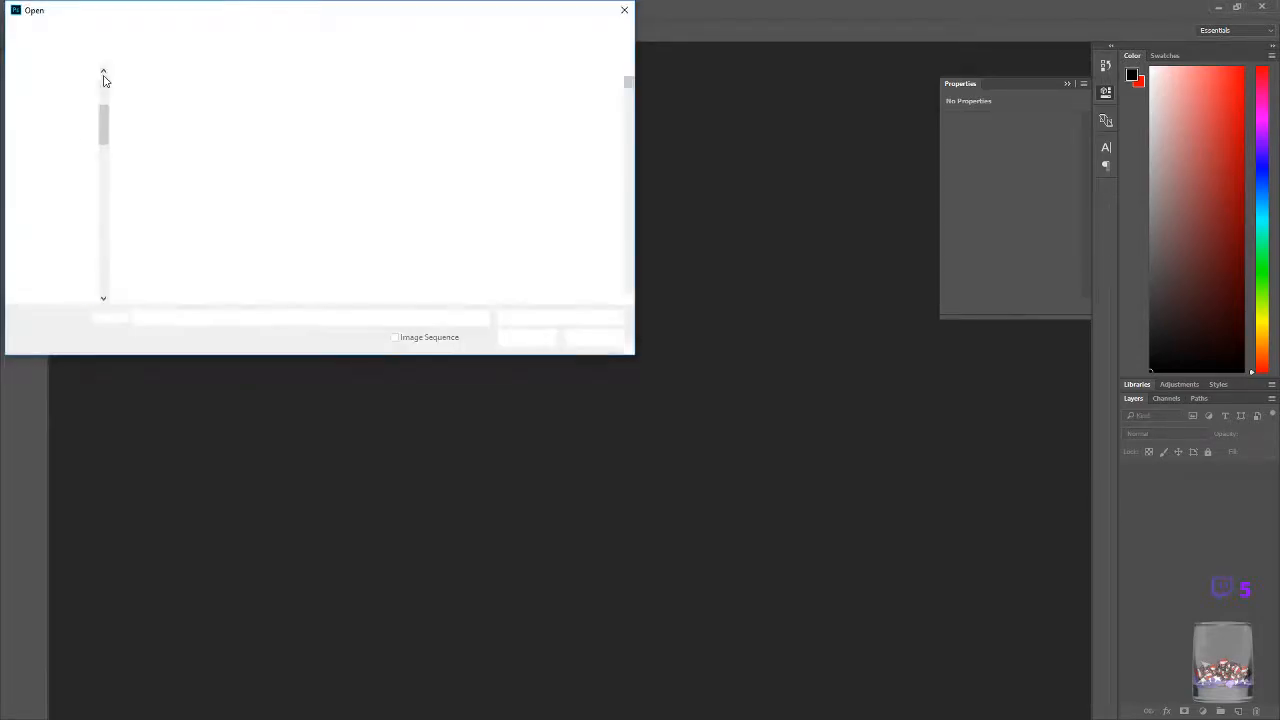
{"action": "scroll", "coordinate": [600, 110], "scroll_direction": "down", "scroll_amount": 3}
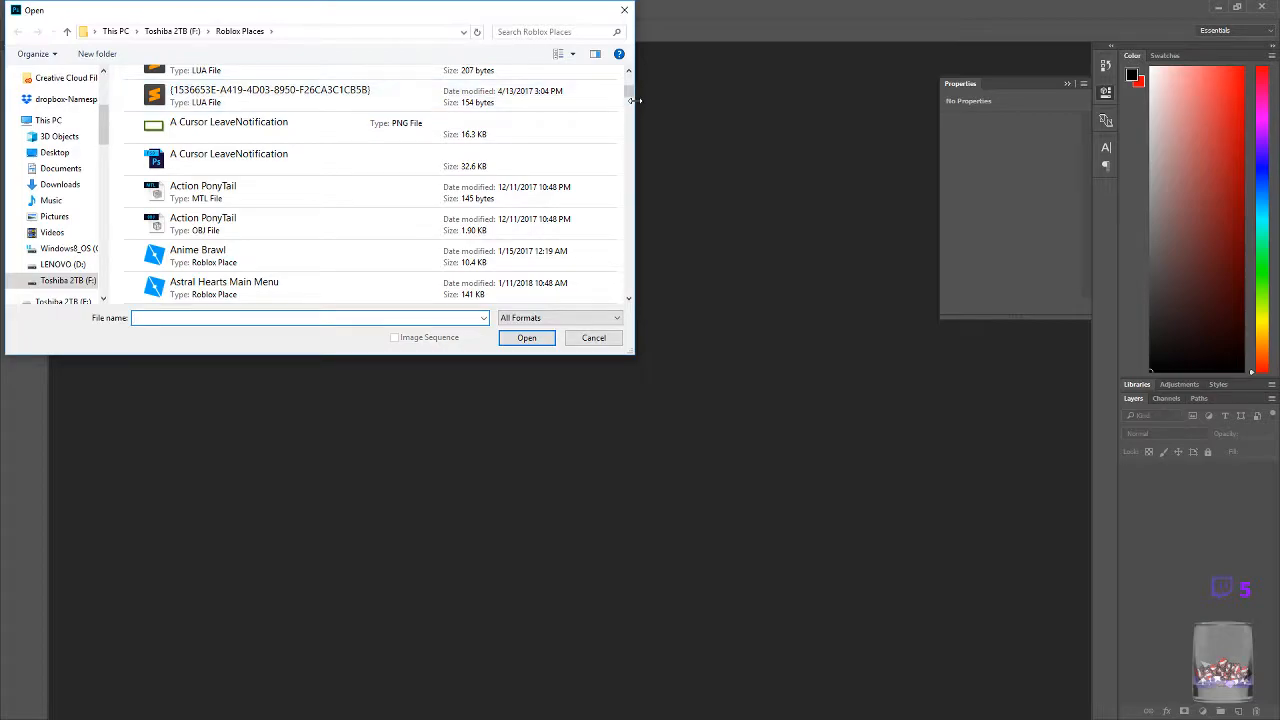
{"action": "scroll", "coordinate": [540, 150], "scroll_direction": "down", "scroll_amount": 15}
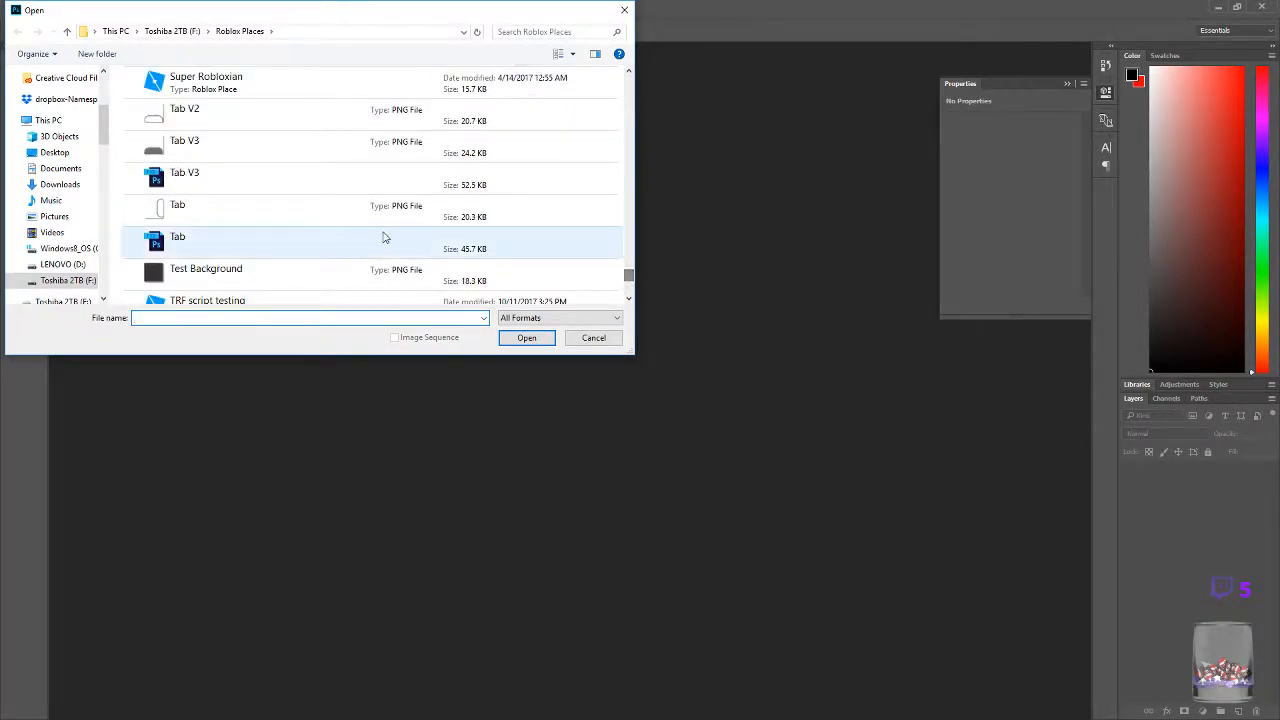
{"action": "scroll", "coordinate": [386, 234], "scroll_direction": "down", "scroll_amount": 2}
{"action": "scroll", "coordinate": [383, 236], "scroll_direction": "down", "scroll_amount": 2}
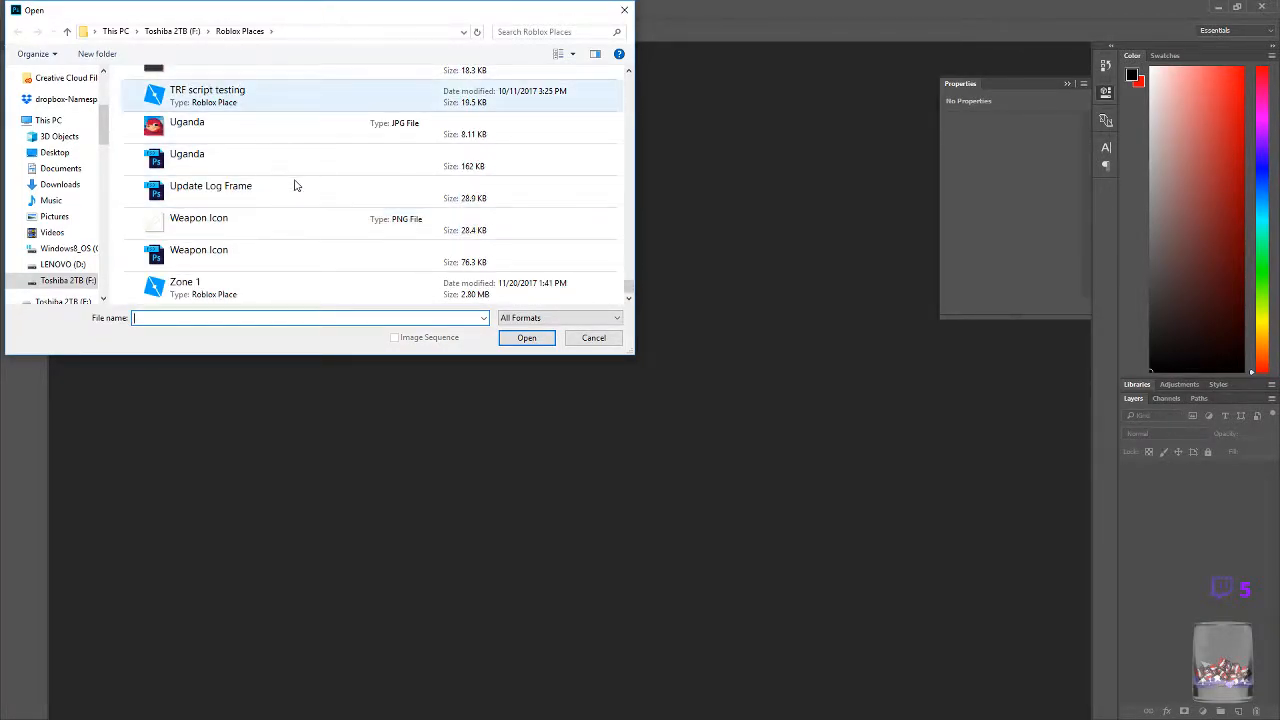
{"action": "scroll", "coordinate": [297, 183], "scroll_direction": "up", "scroll_amount": 5}
{"action": "scroll", "coordinate": [294, 184], "scroll_direction": "up", "scroll_amount": 6}
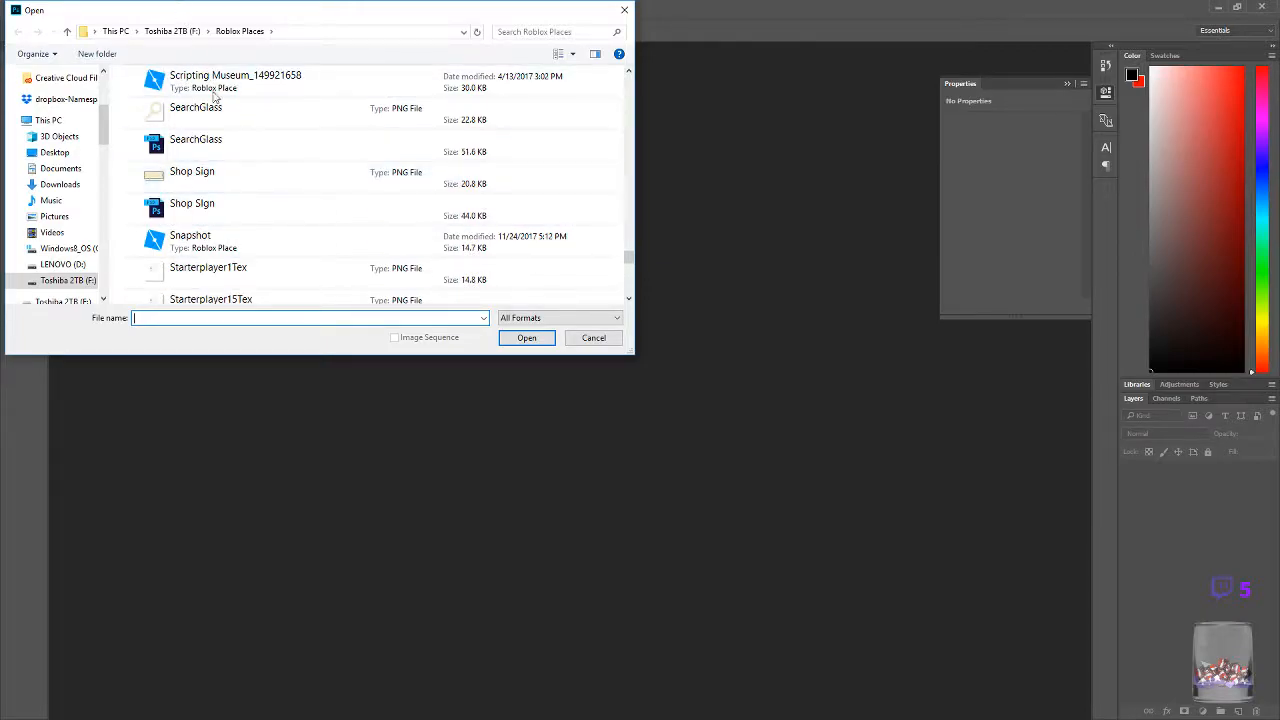
{"action": "type", "text": "Ba"}
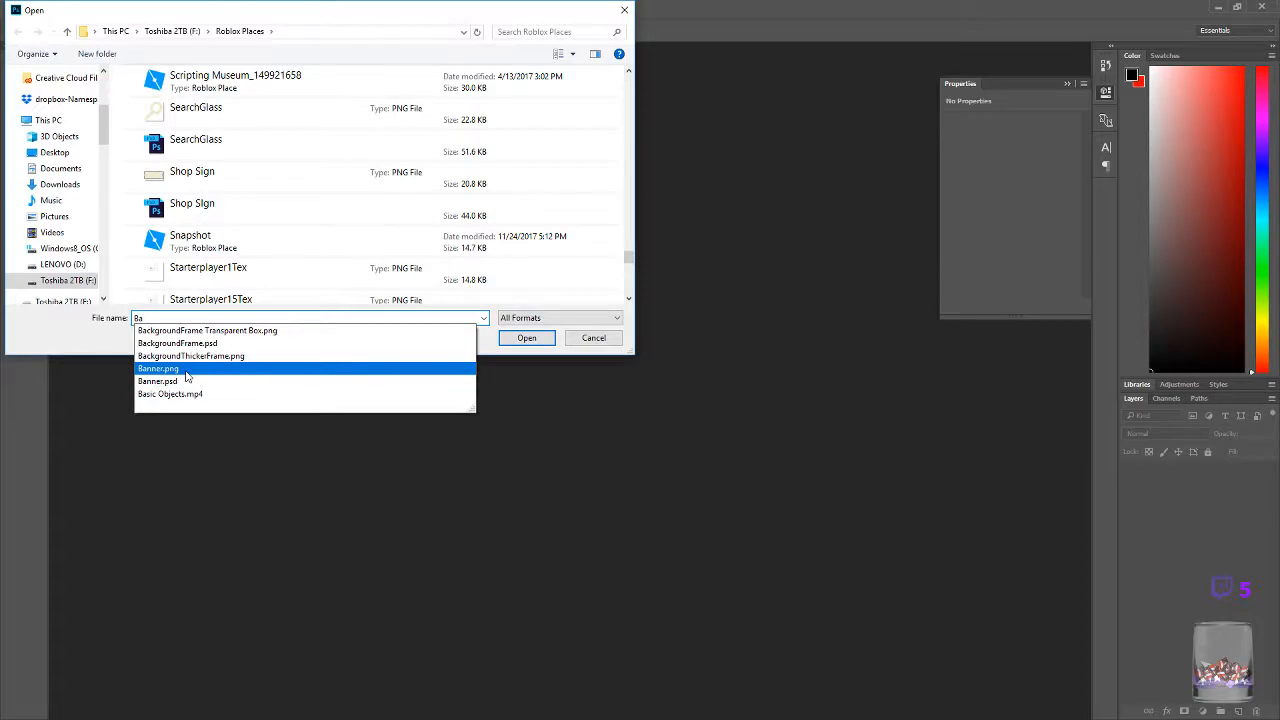
{"action": "left_click", "coordinate": [536, 340]}
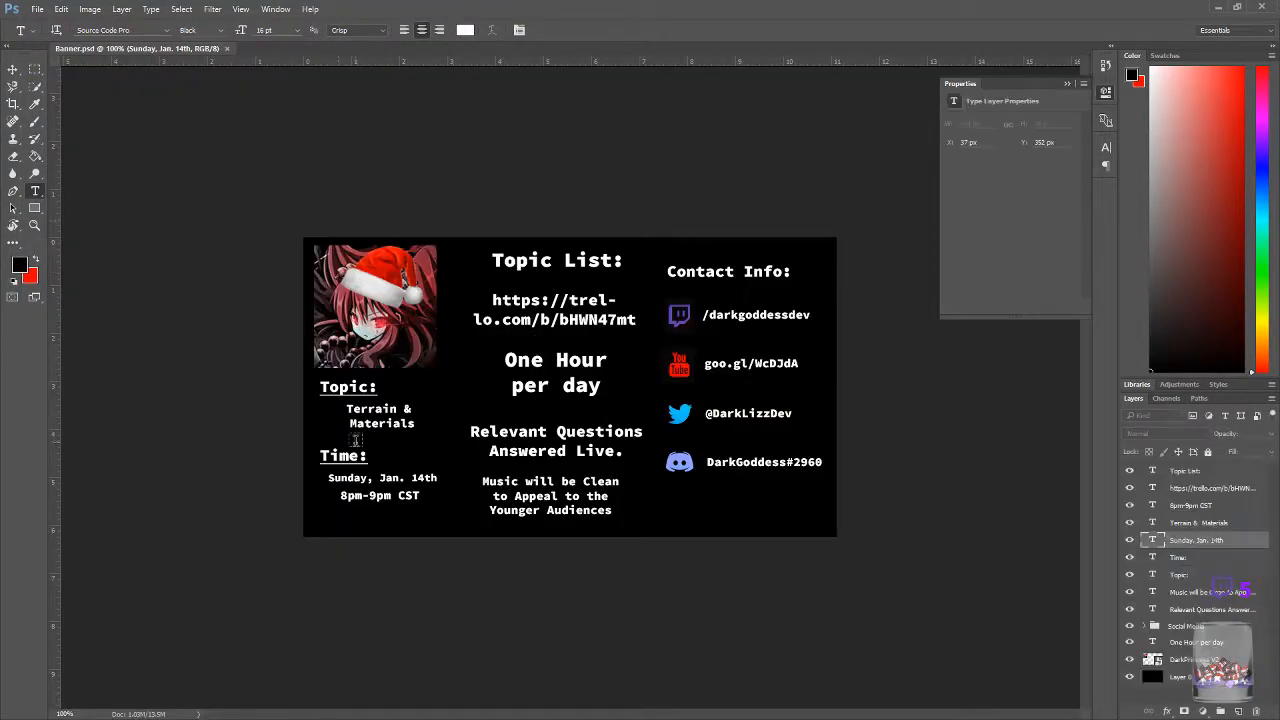
- Replace the text under the banner's Topic heading with "Decals & Textures" on two lines
{"action": "left_click_drag", "start_coordinate": [347, 408], "coordinate": [430, 440]}
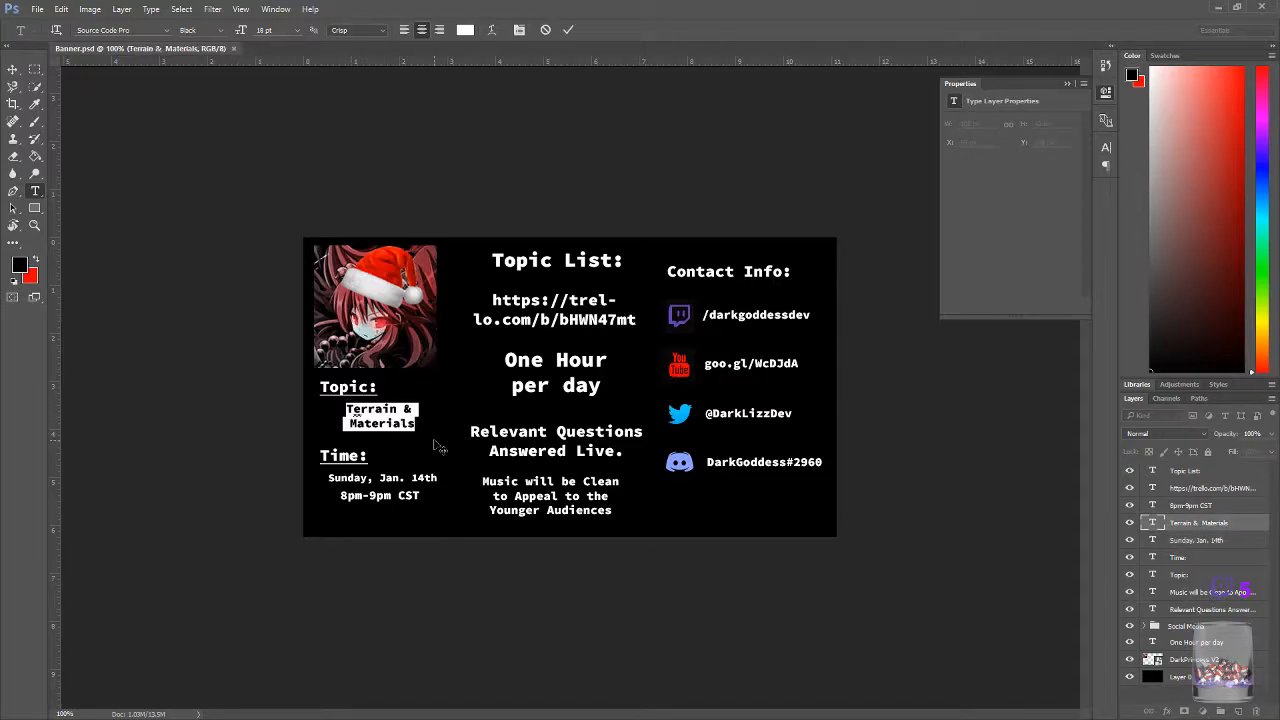
{"action": "type", "text": "Decal"}
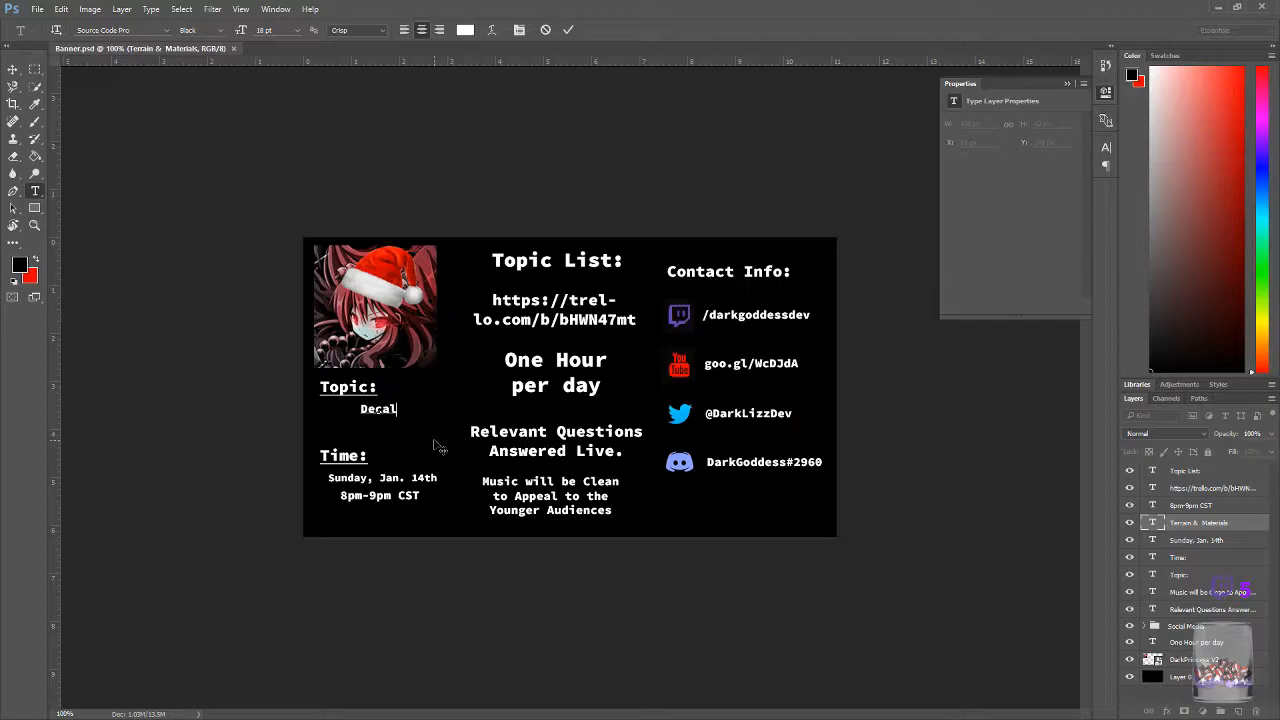
{"action": "type", "text": "s &"}
{"action": "key", "text": "Return"}
{"action": "type", "text": "Textures"}
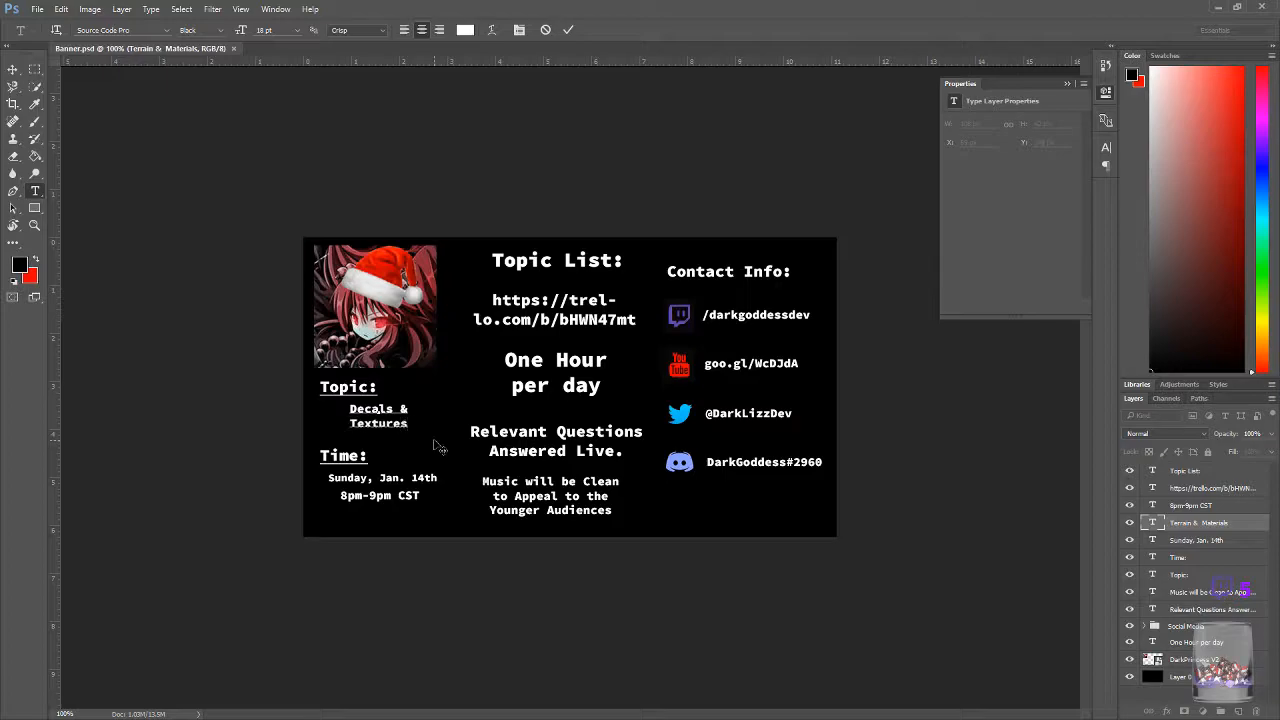
- Change the date under the banner's Time heading to "Monday, Jan, 15th"
{"action": "left_click", "coordinate": [1190, 541]}
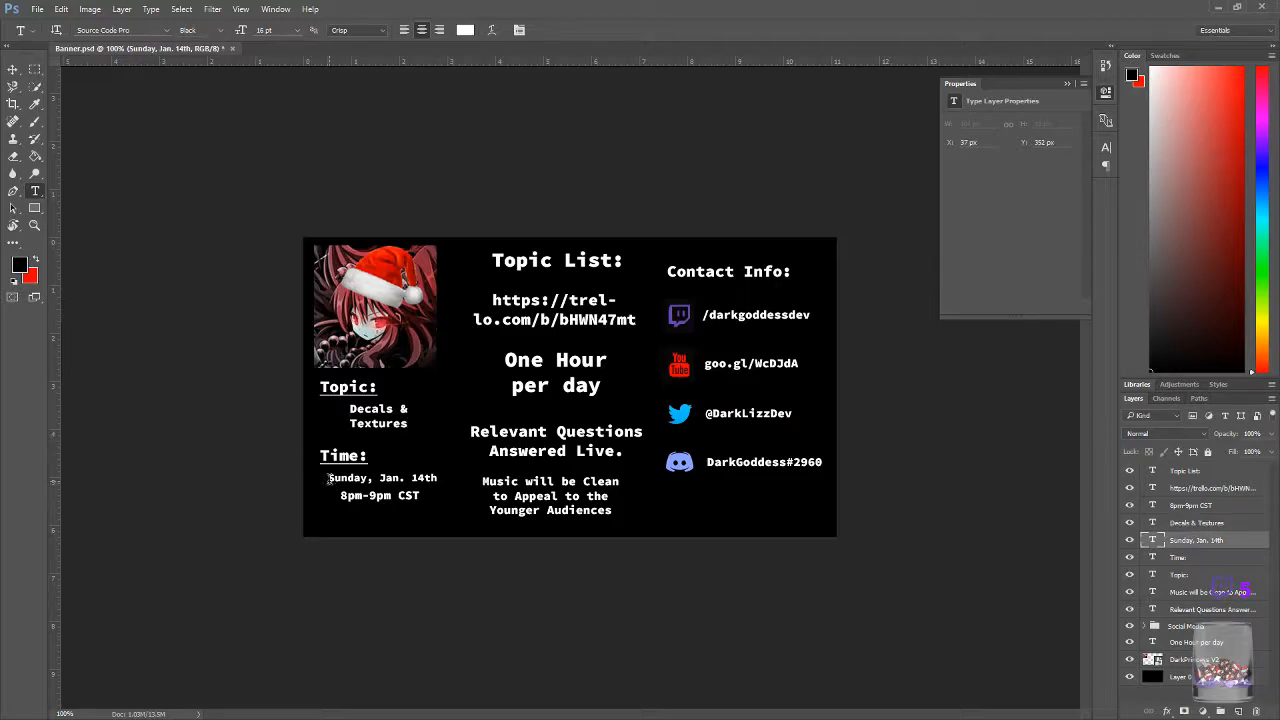
{"action": "left_click_drag", "start_coordinate": [329, 479], "coordinate": [485, 483]}
{"action": "type", "text": "Sonday, Jan"}
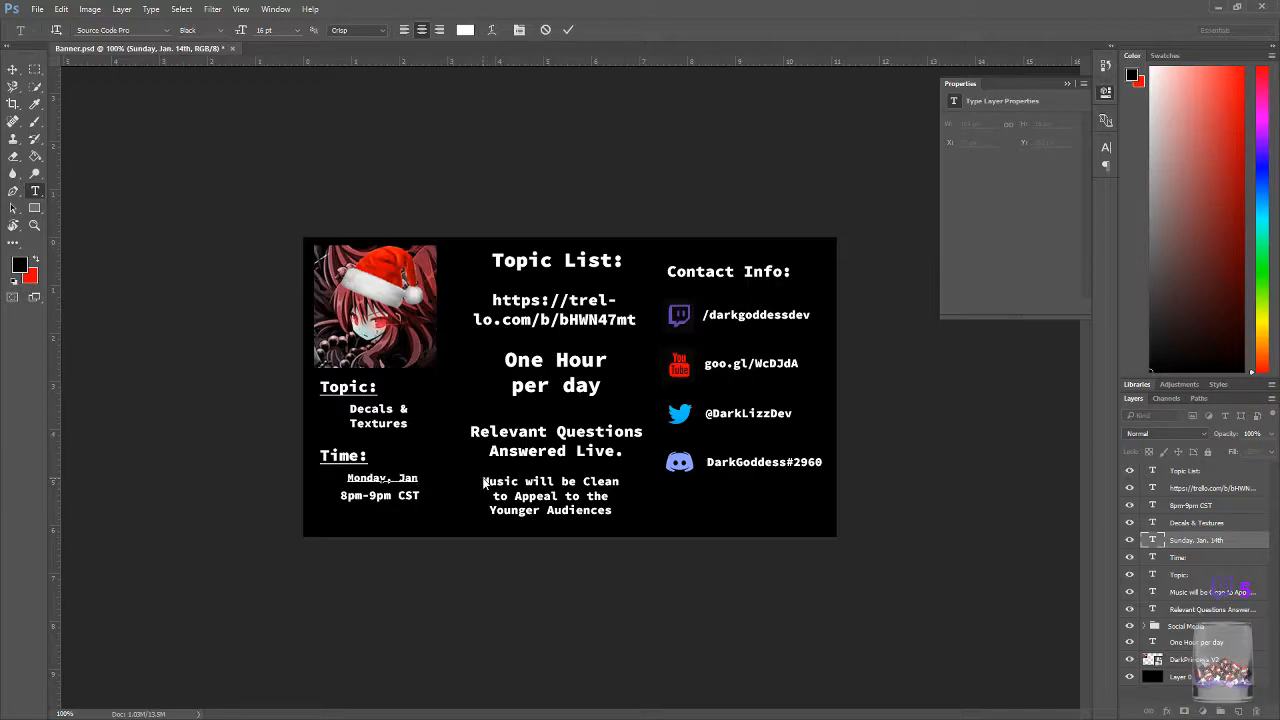
{"action": "type", "text": ". 15th"}
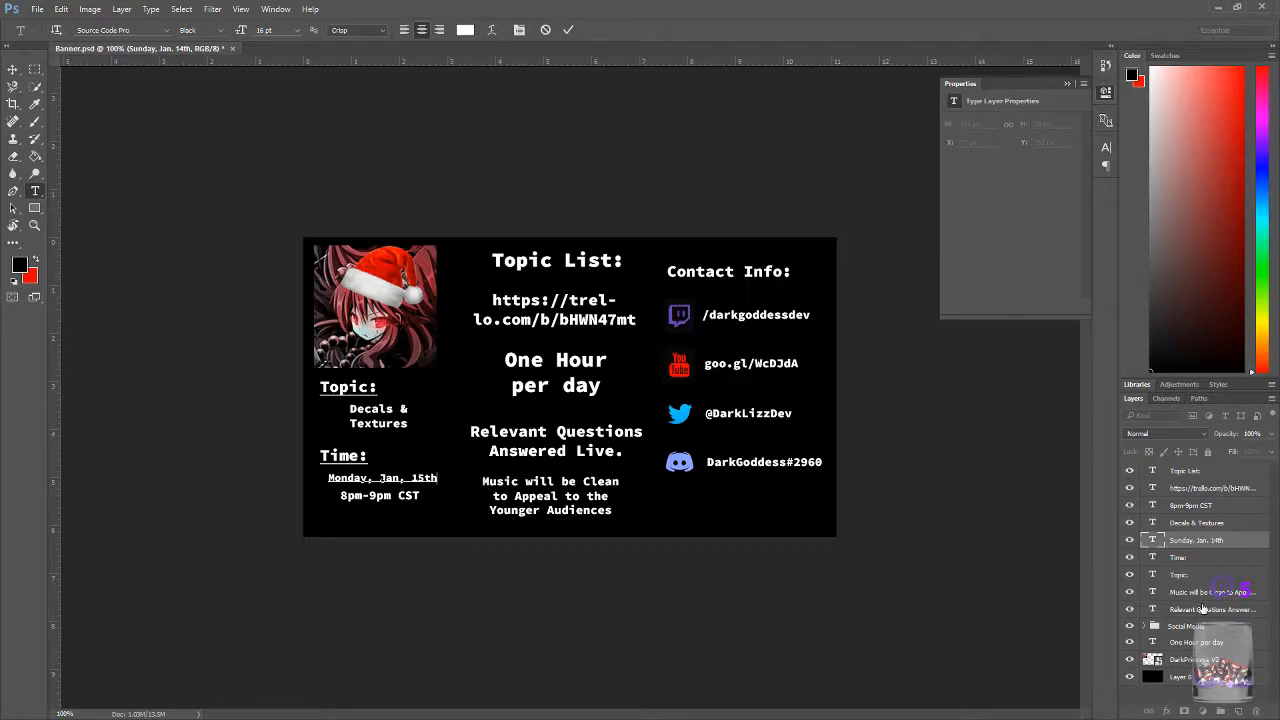
- Change the time zone in the banner's hours line so it reads "8pm-9pm EST"
{"action": "left_click", "coordinate": [1208, 505]}
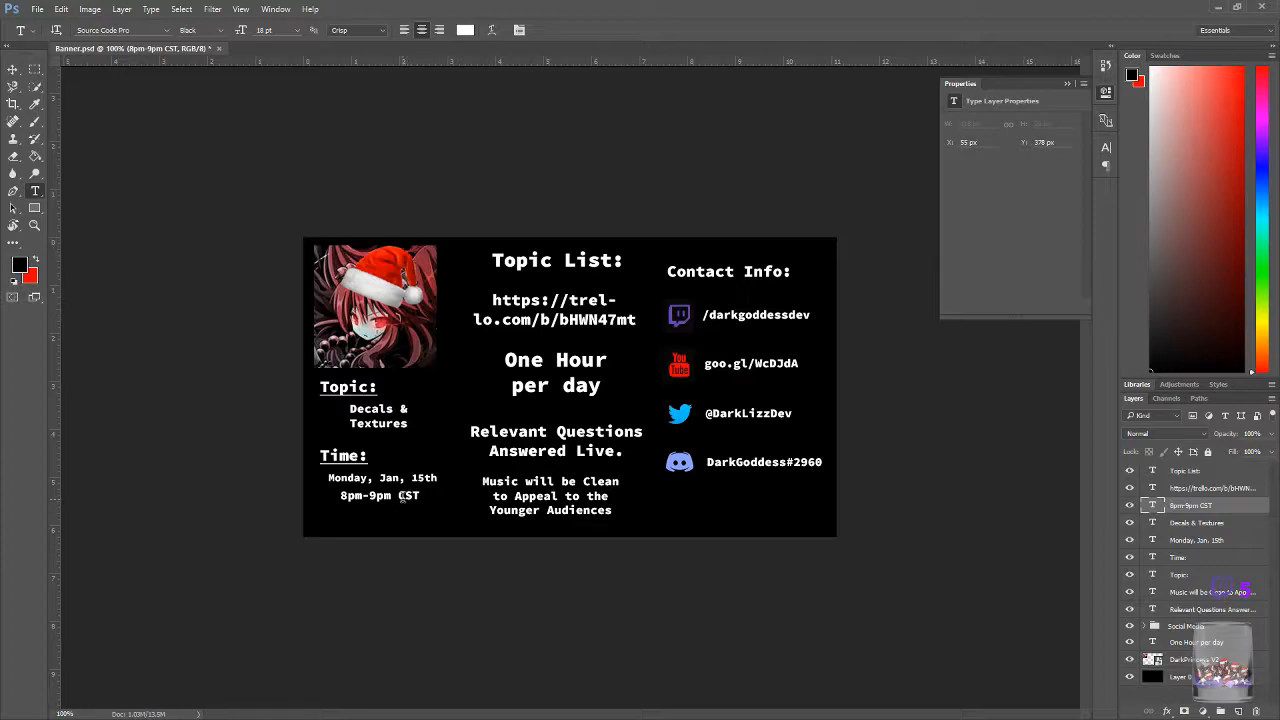
{"action": "left_click_drag", "start_coordinate": [404, 497], "coordinate": [397, 497]}
{"action": "type", "text": "E"}
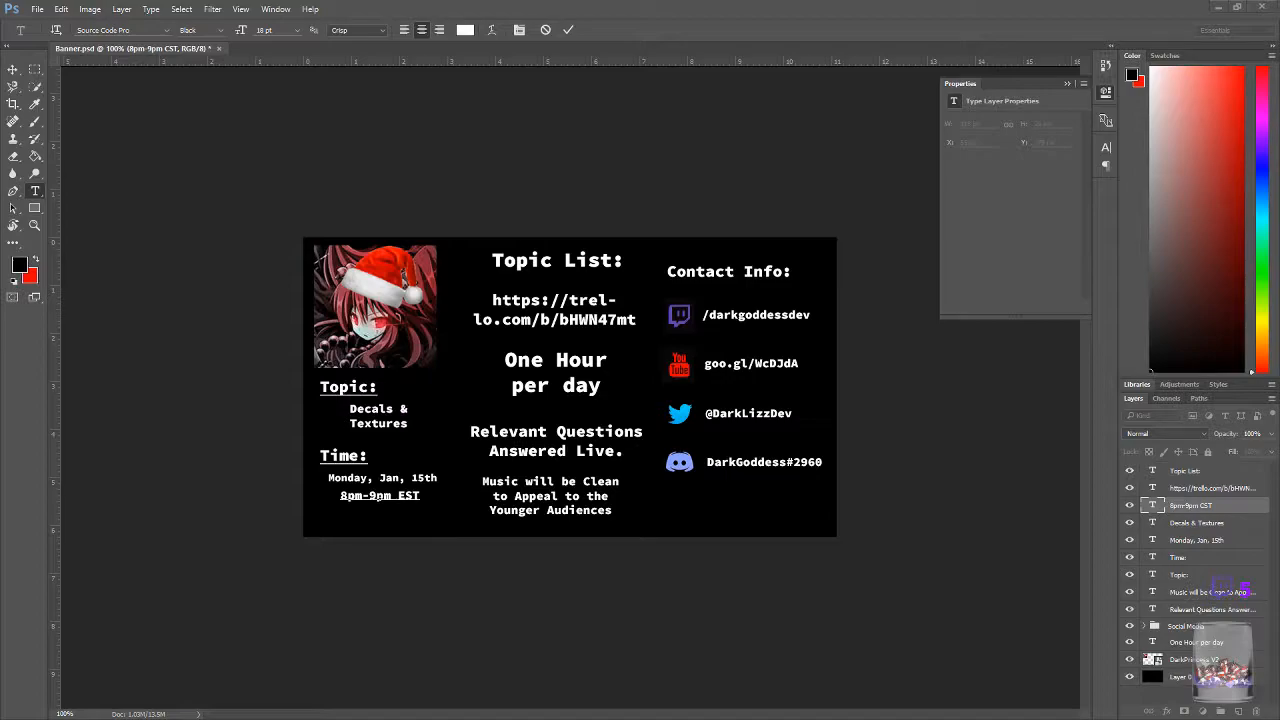
- Save a PNG copy of the banner under the name Banner in the Roblox Places folder
{"action": "left_click", "coordinate": [37, 9]}
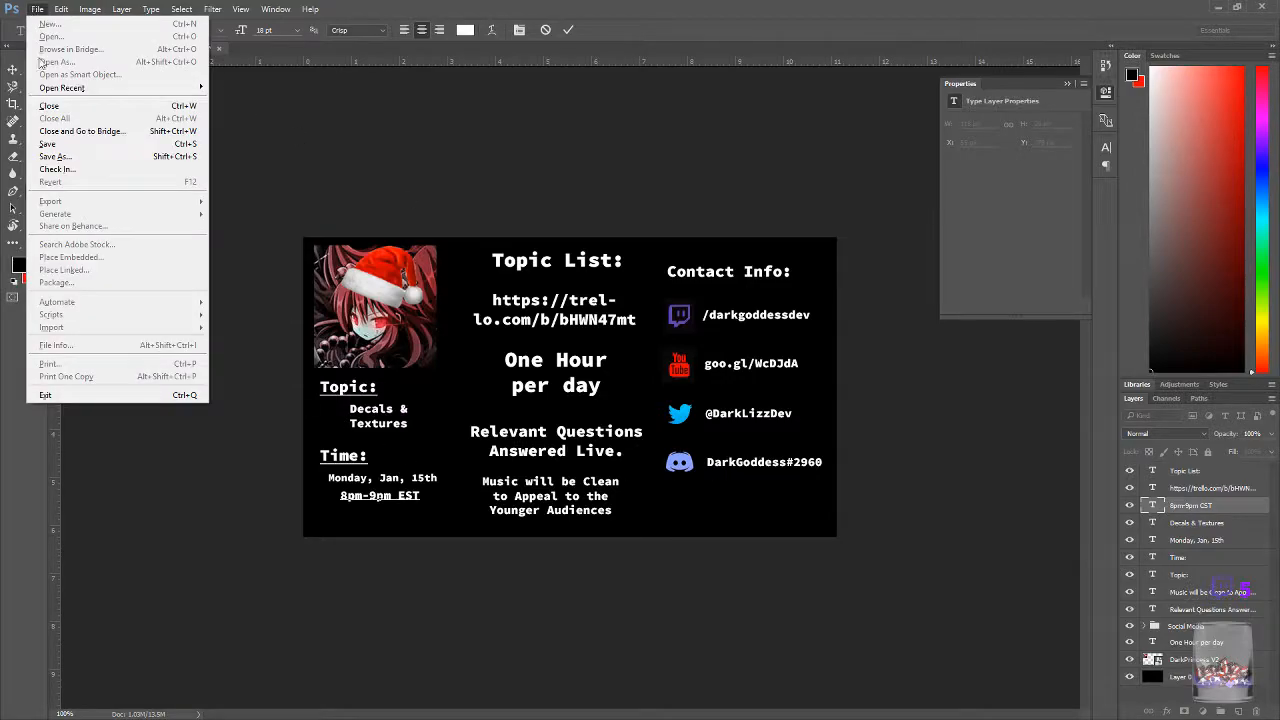
{"action": "left_click", "coordinate": [72, 156]}
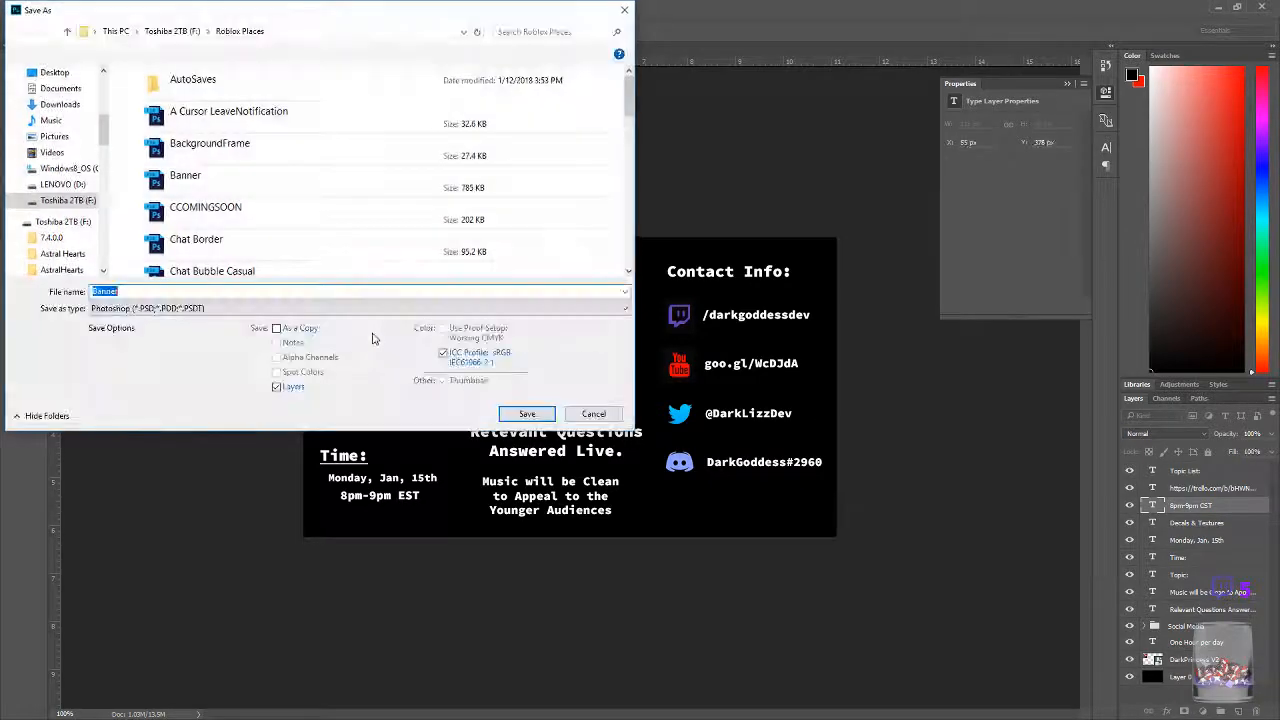
{"action": "left_click", "coordinate": [229, 306]}
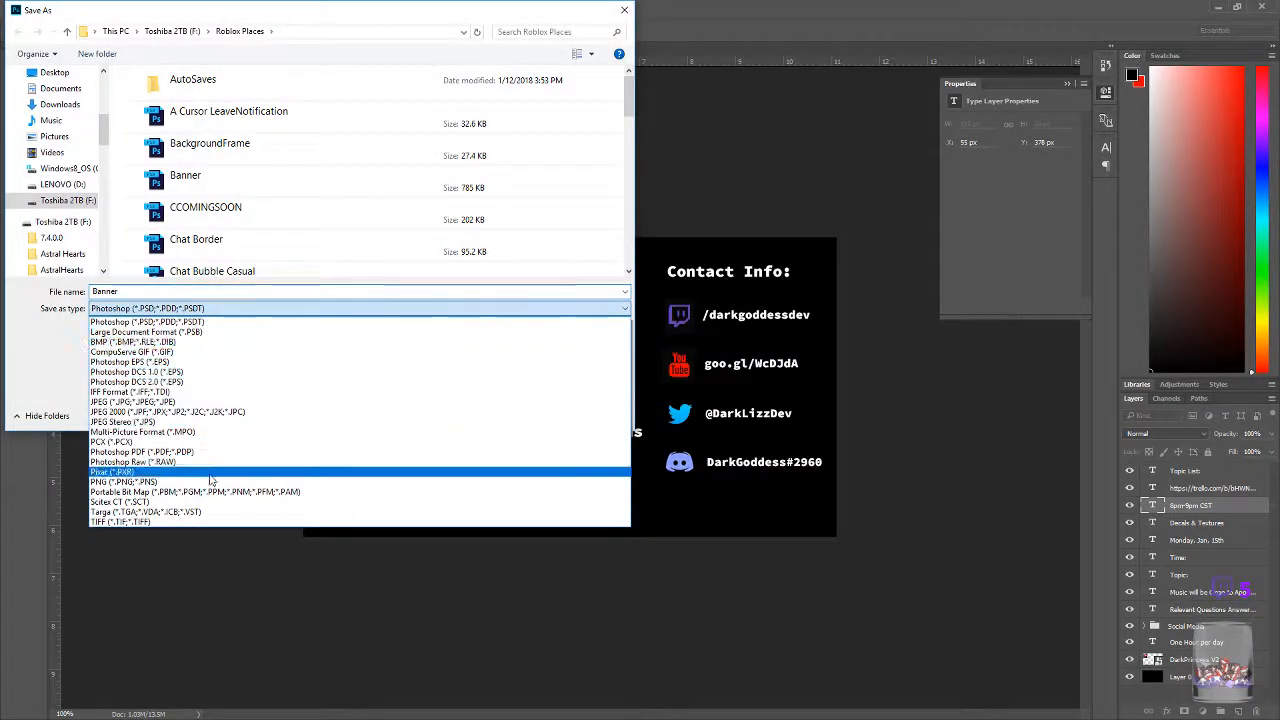
{"action": "left_click", "coordinate": [212, 482]}
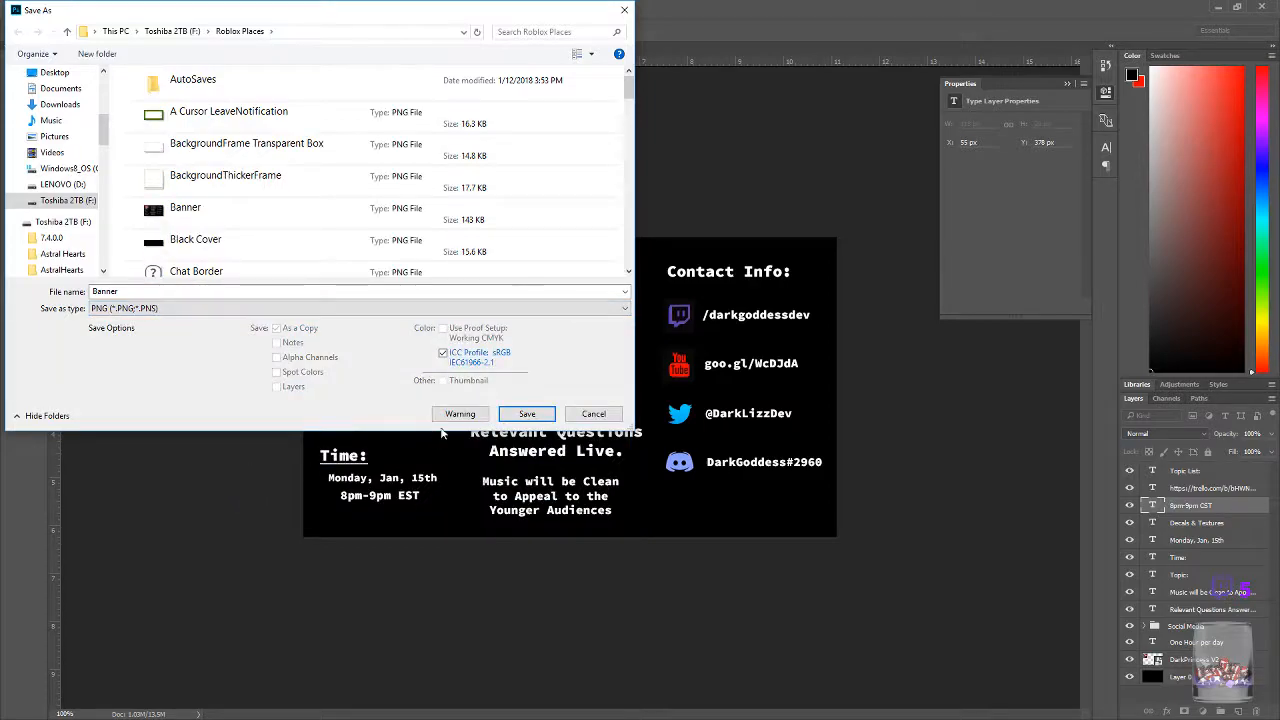
{"action": "left_click", "coordinate": [533, 422]}
{"action": "left_click", "coordinate": [676, 370]}
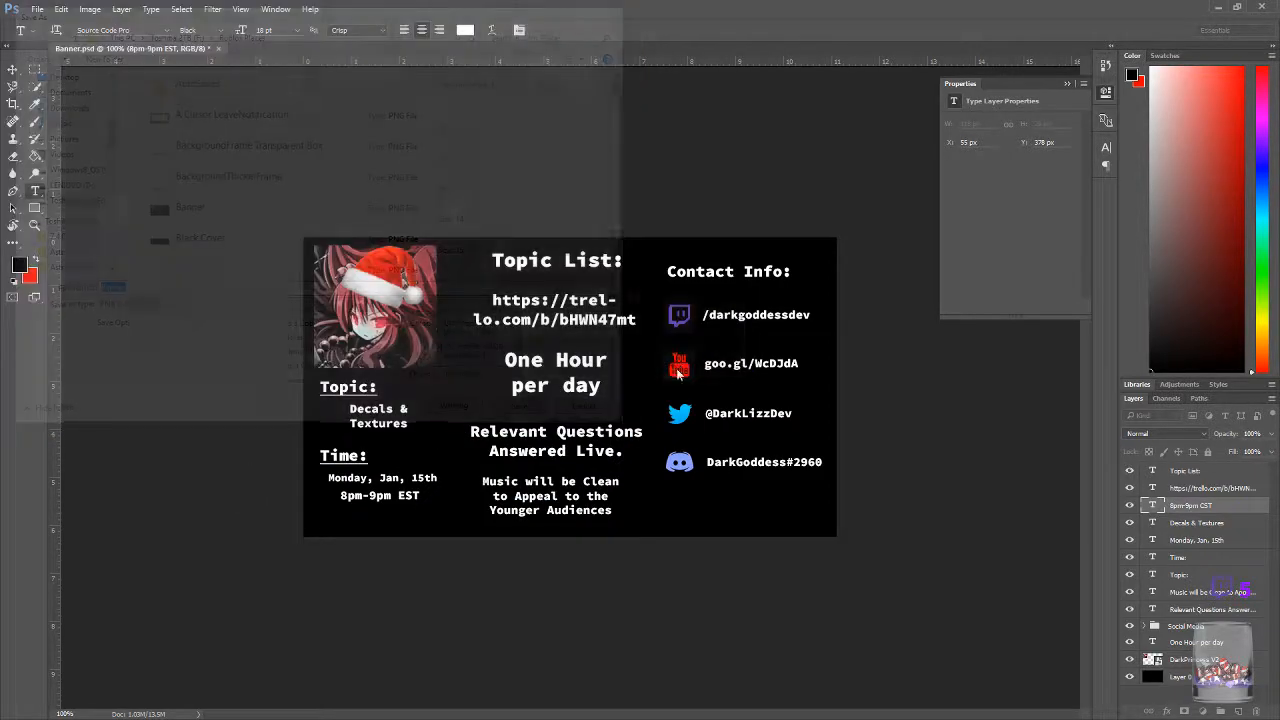